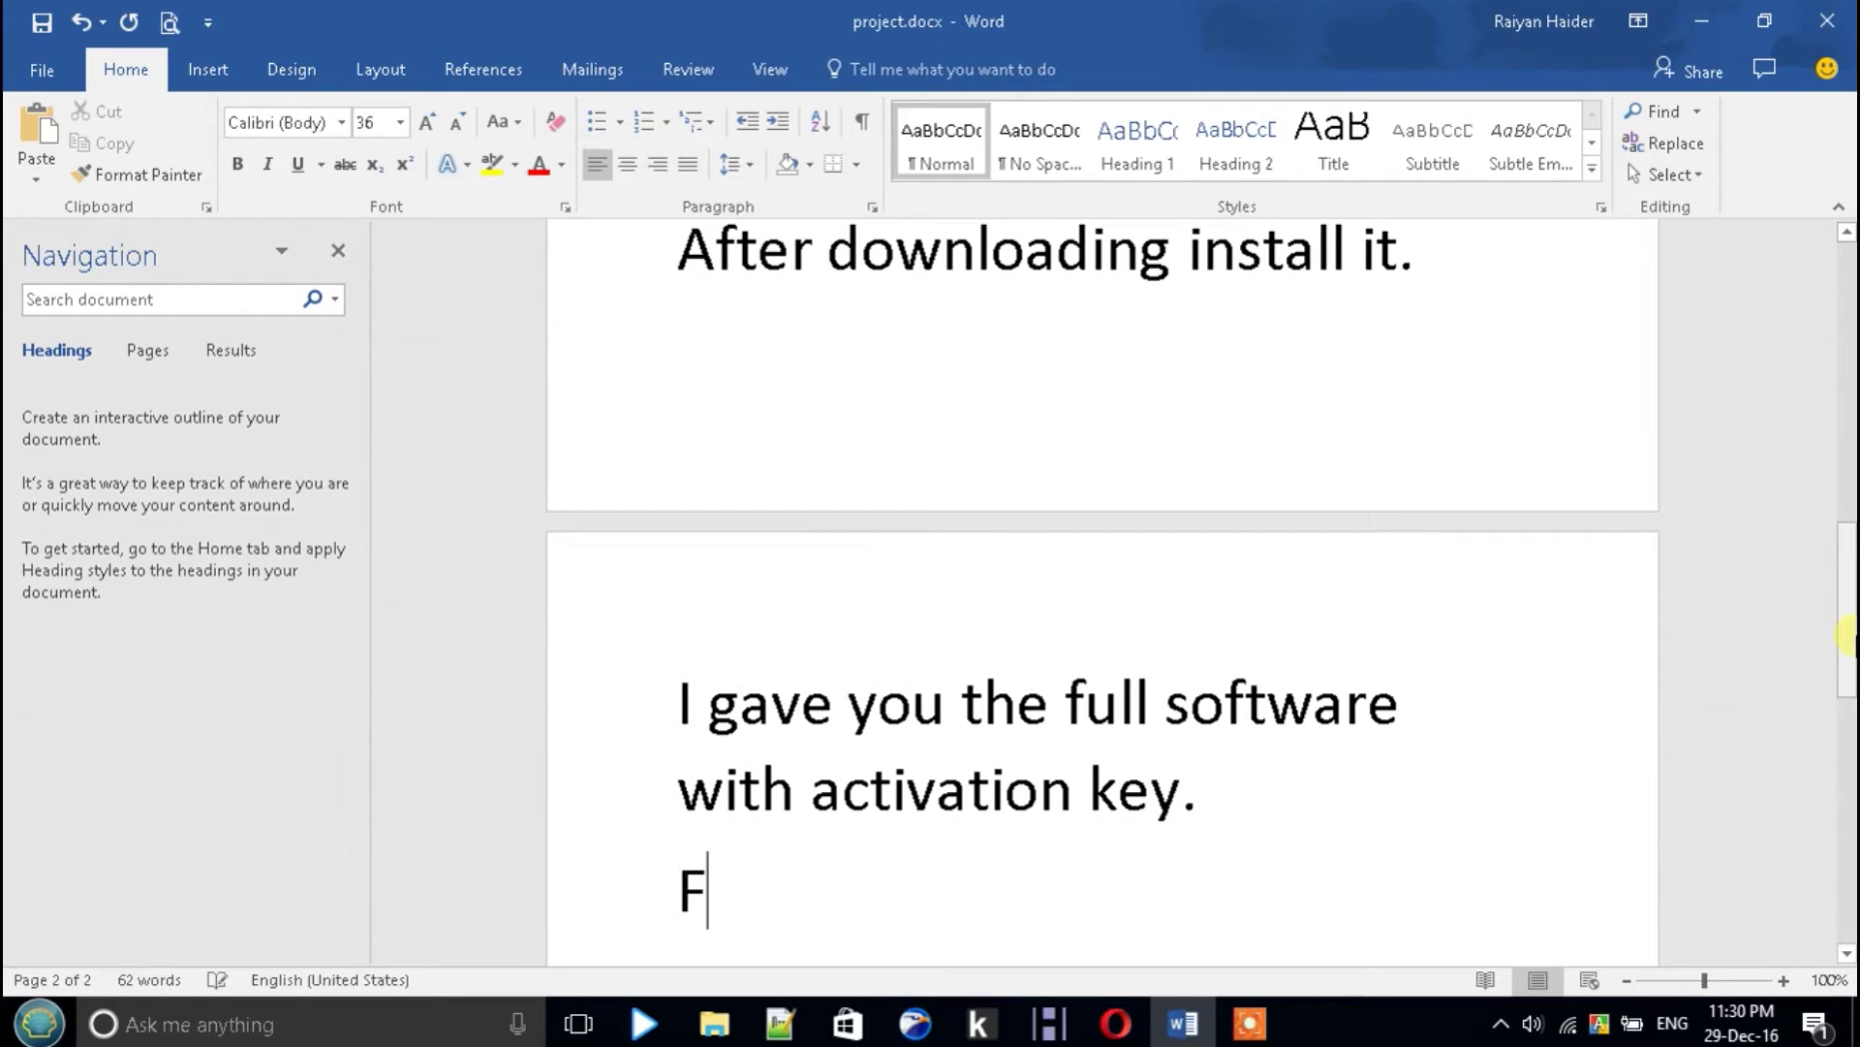
Complete the line "Follow me." below the activation key sentence and start a new paragraph
text(e)
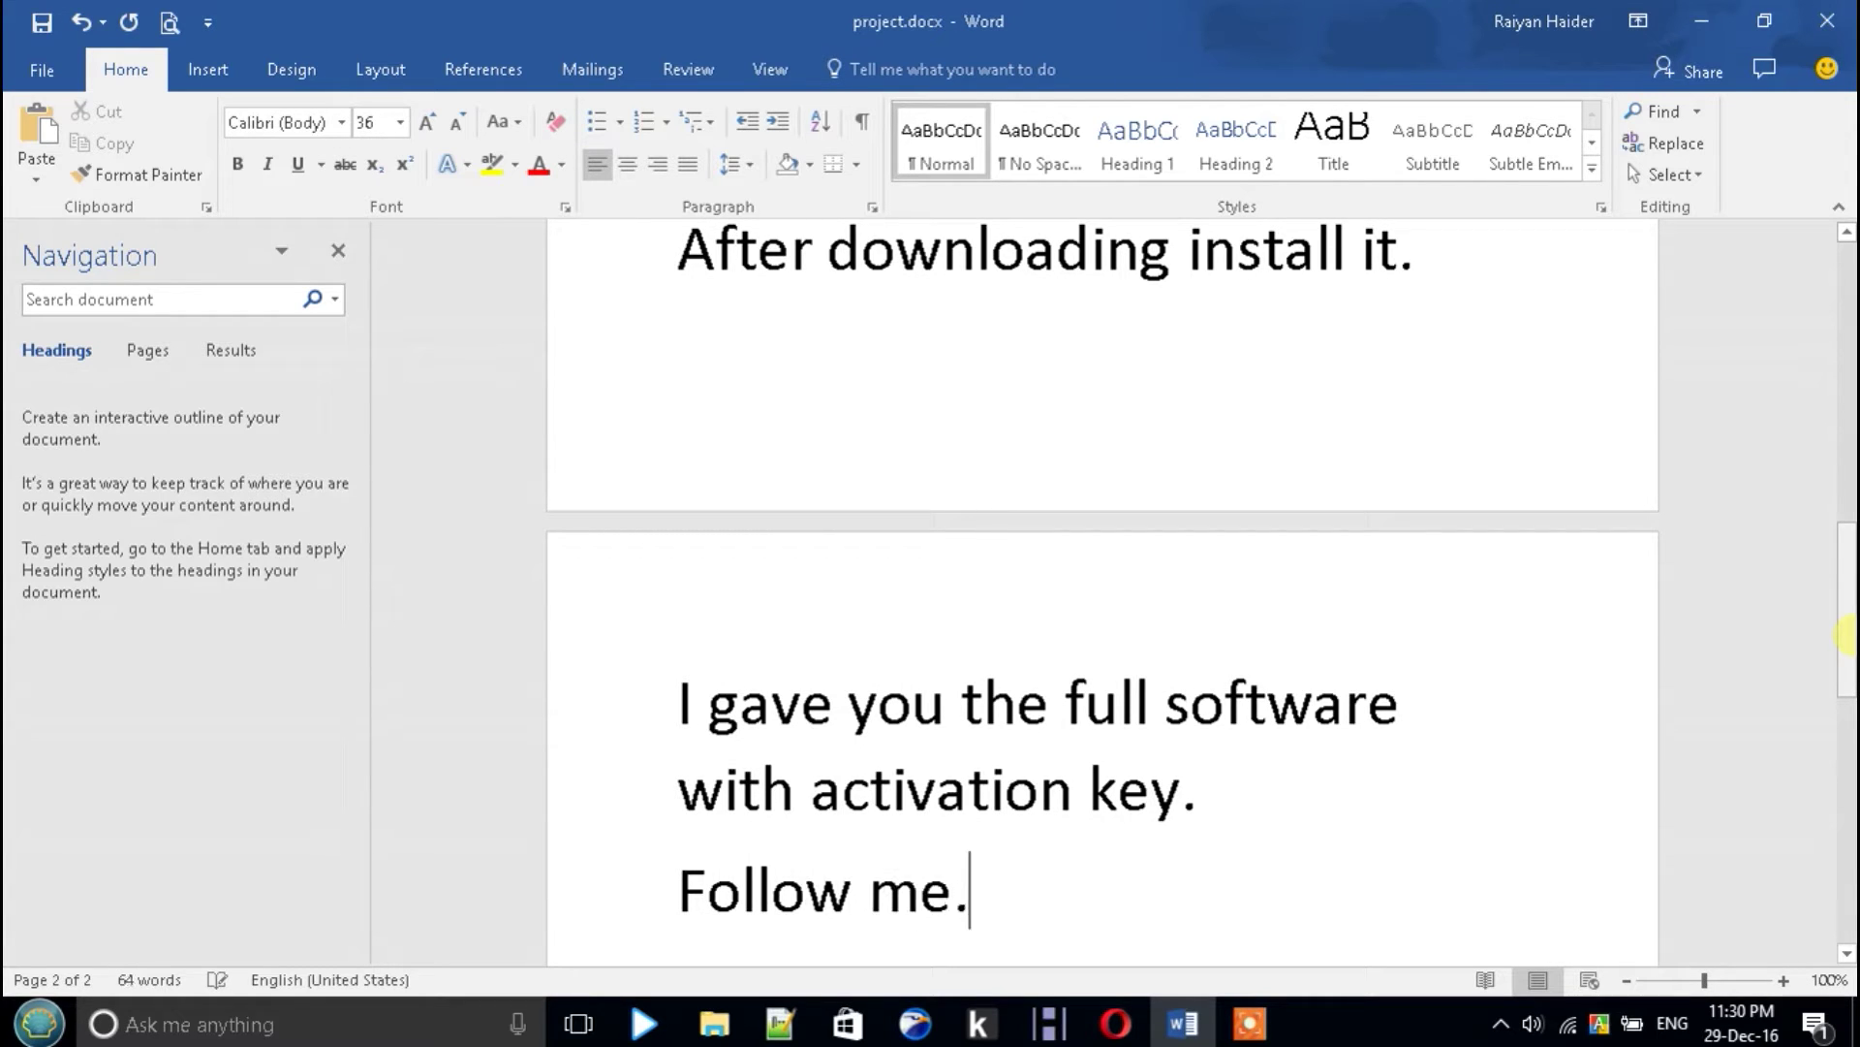
text(.)
key(Return)
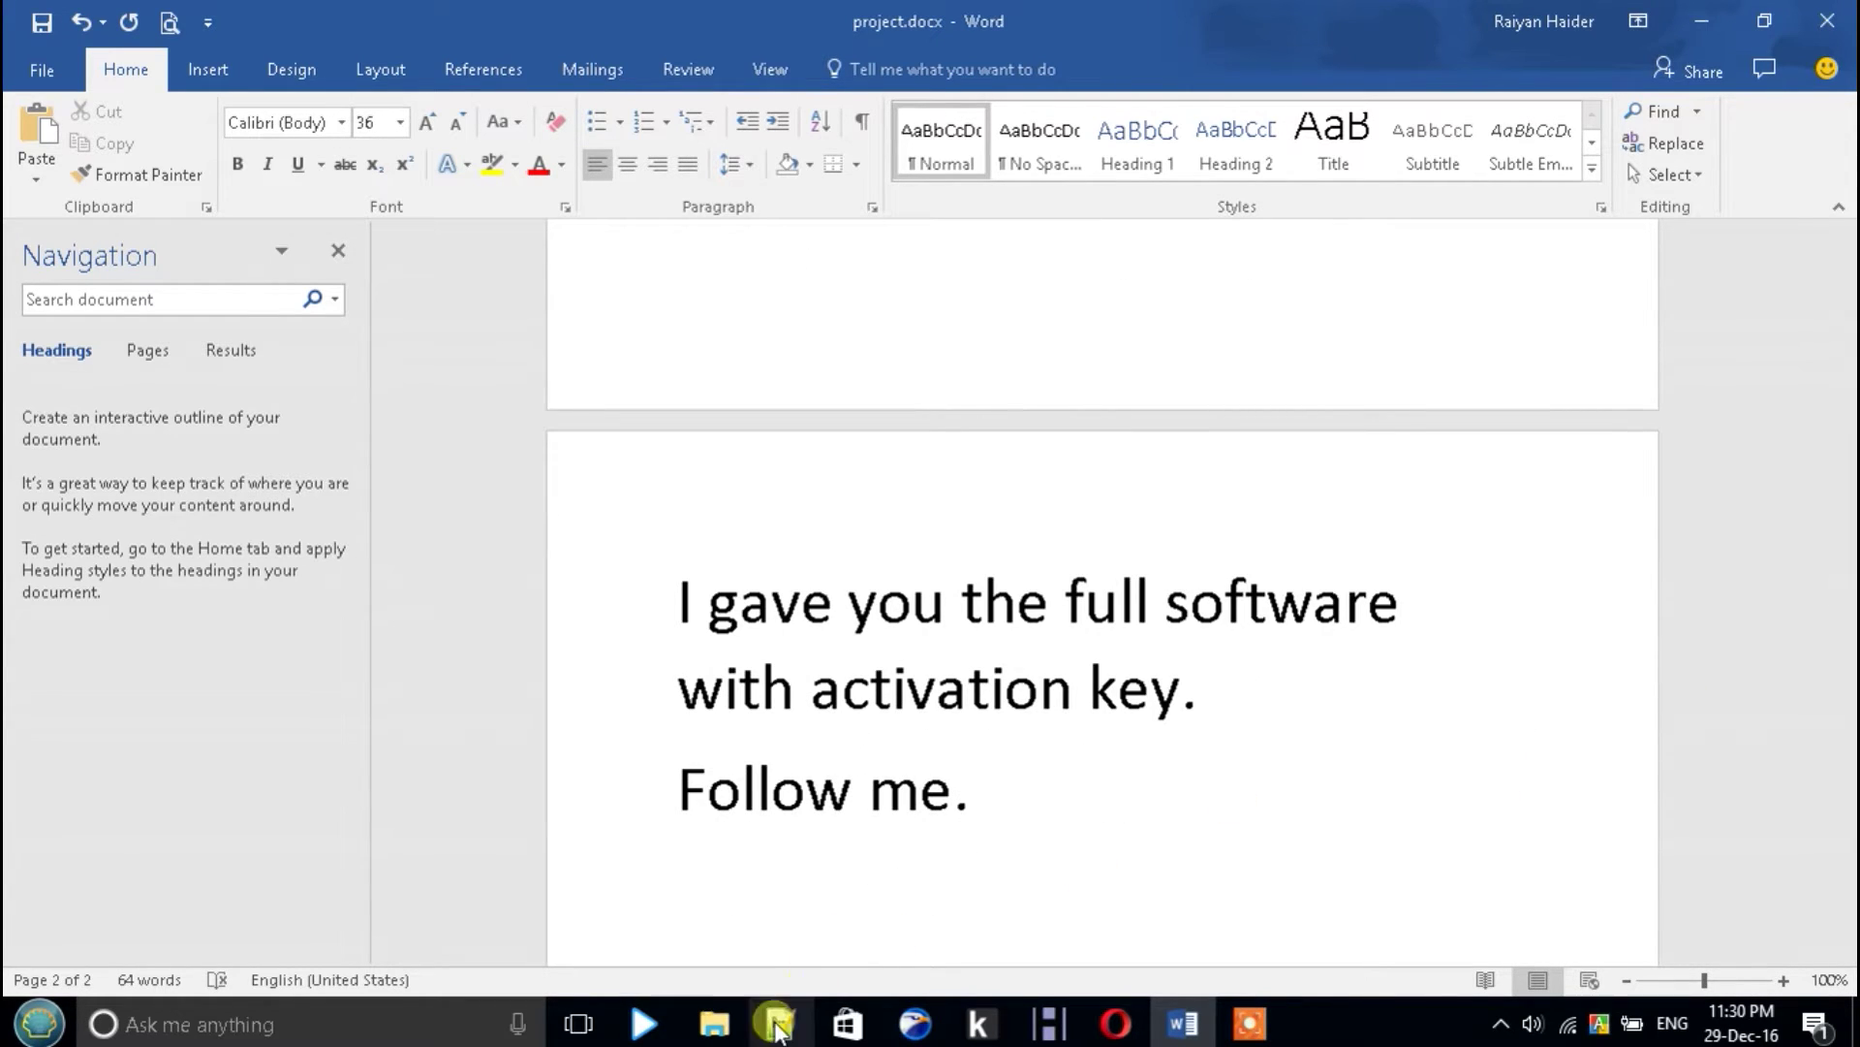
Switch to File Explorer and launch the Advanced SystemCare installer from the Setup folder inside IObit Advanced System Care Pro 9.1.0.1089
click(715, 1024)
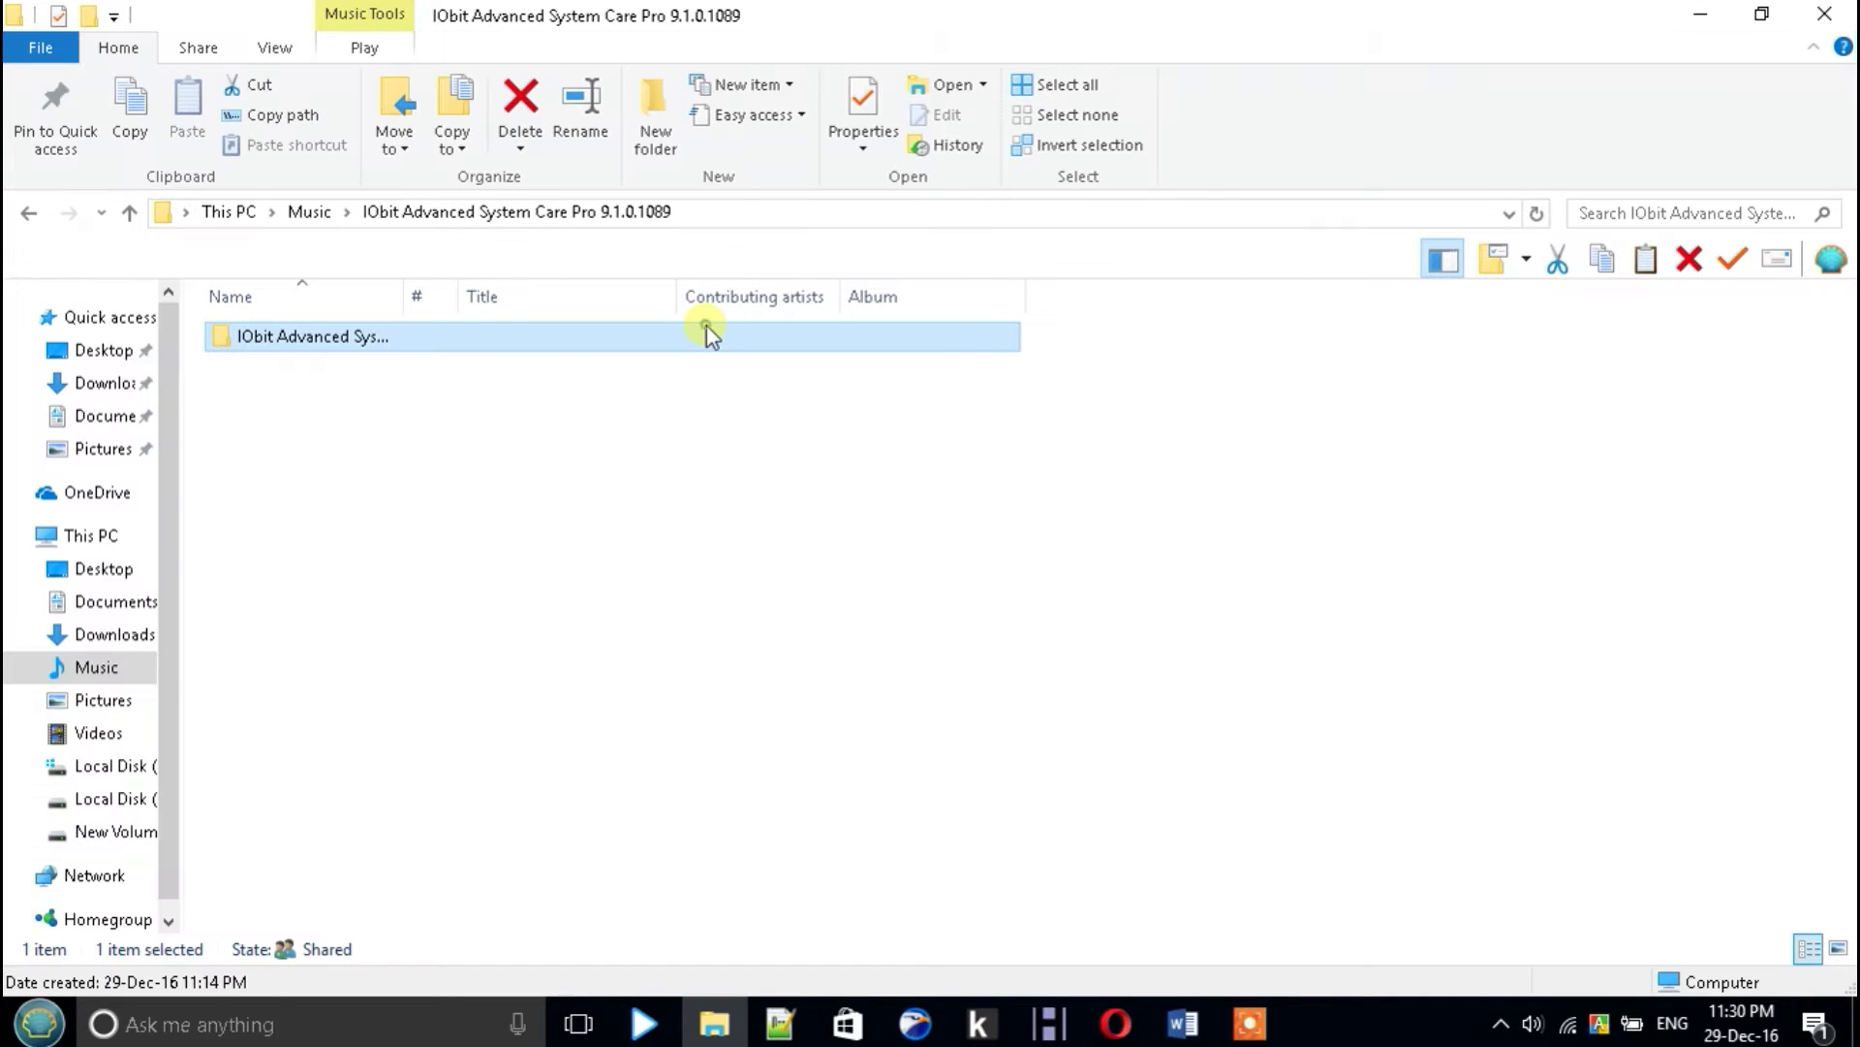
double_click(709, 334)
click(592, 366)
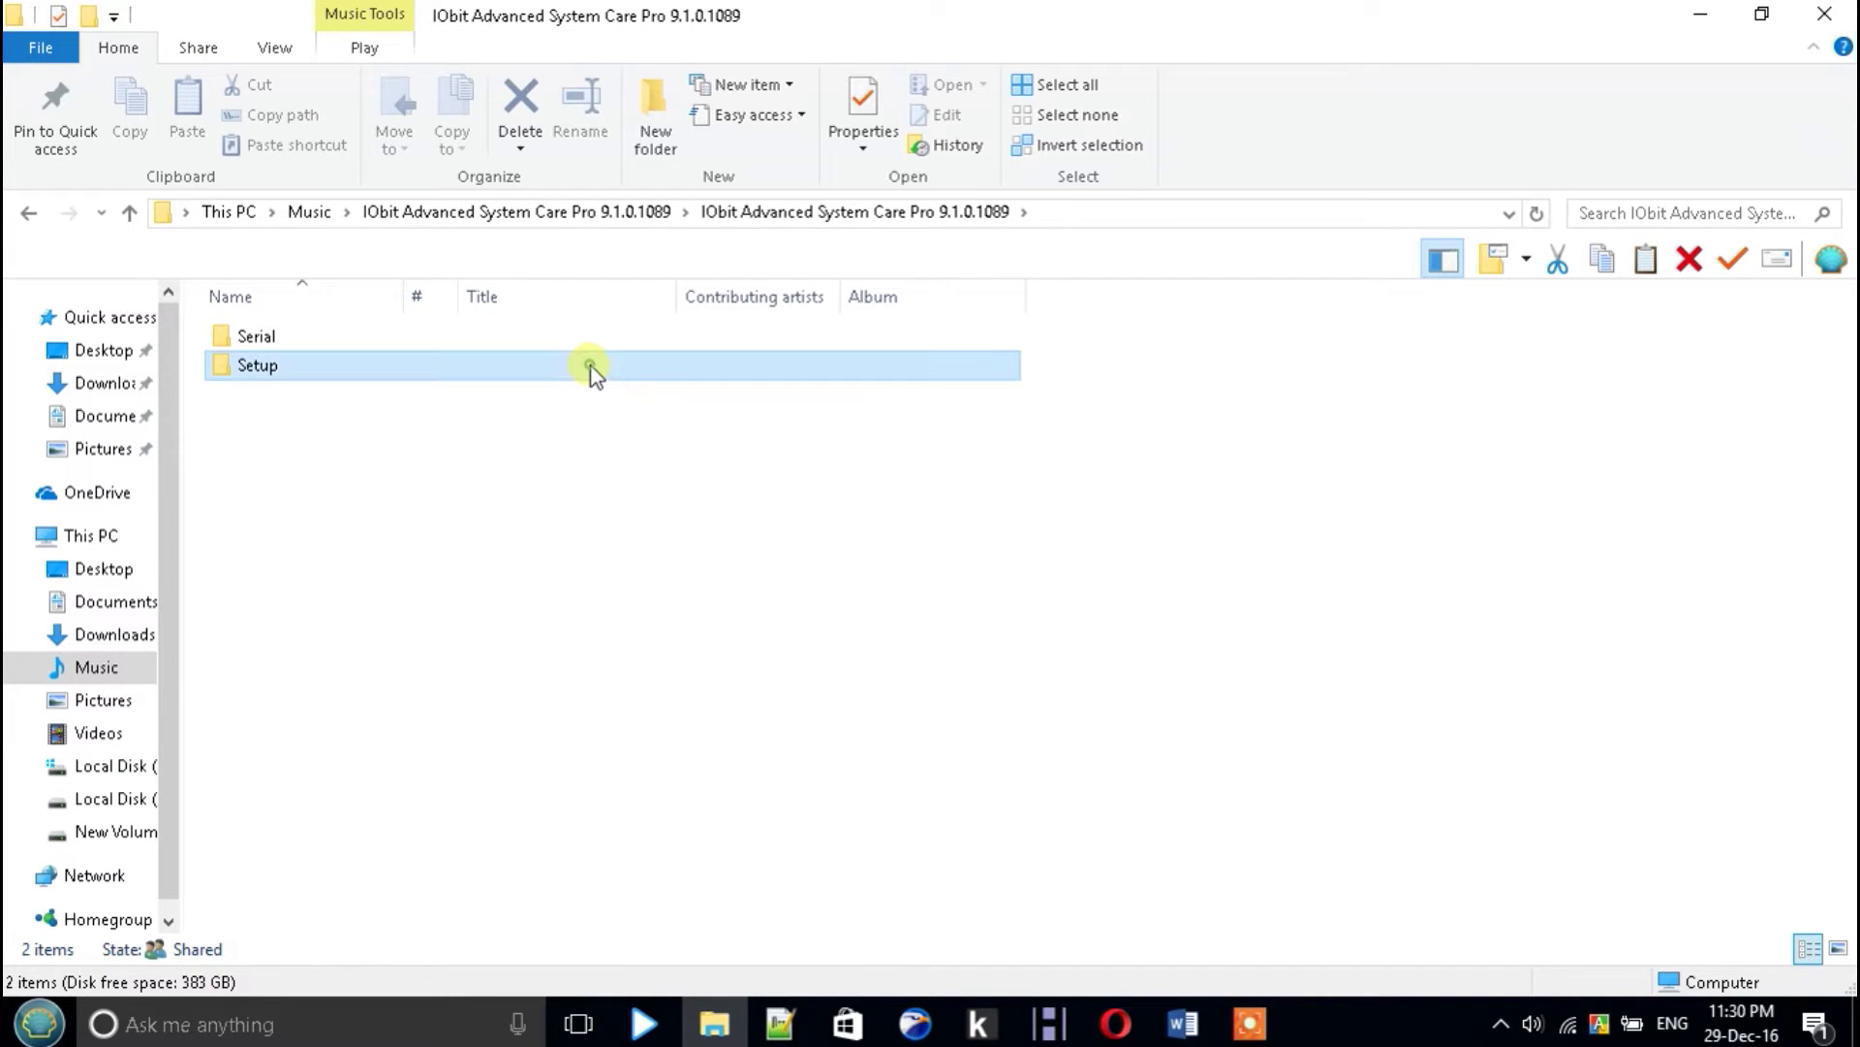
double_click(591, 364)
click(521, 345)
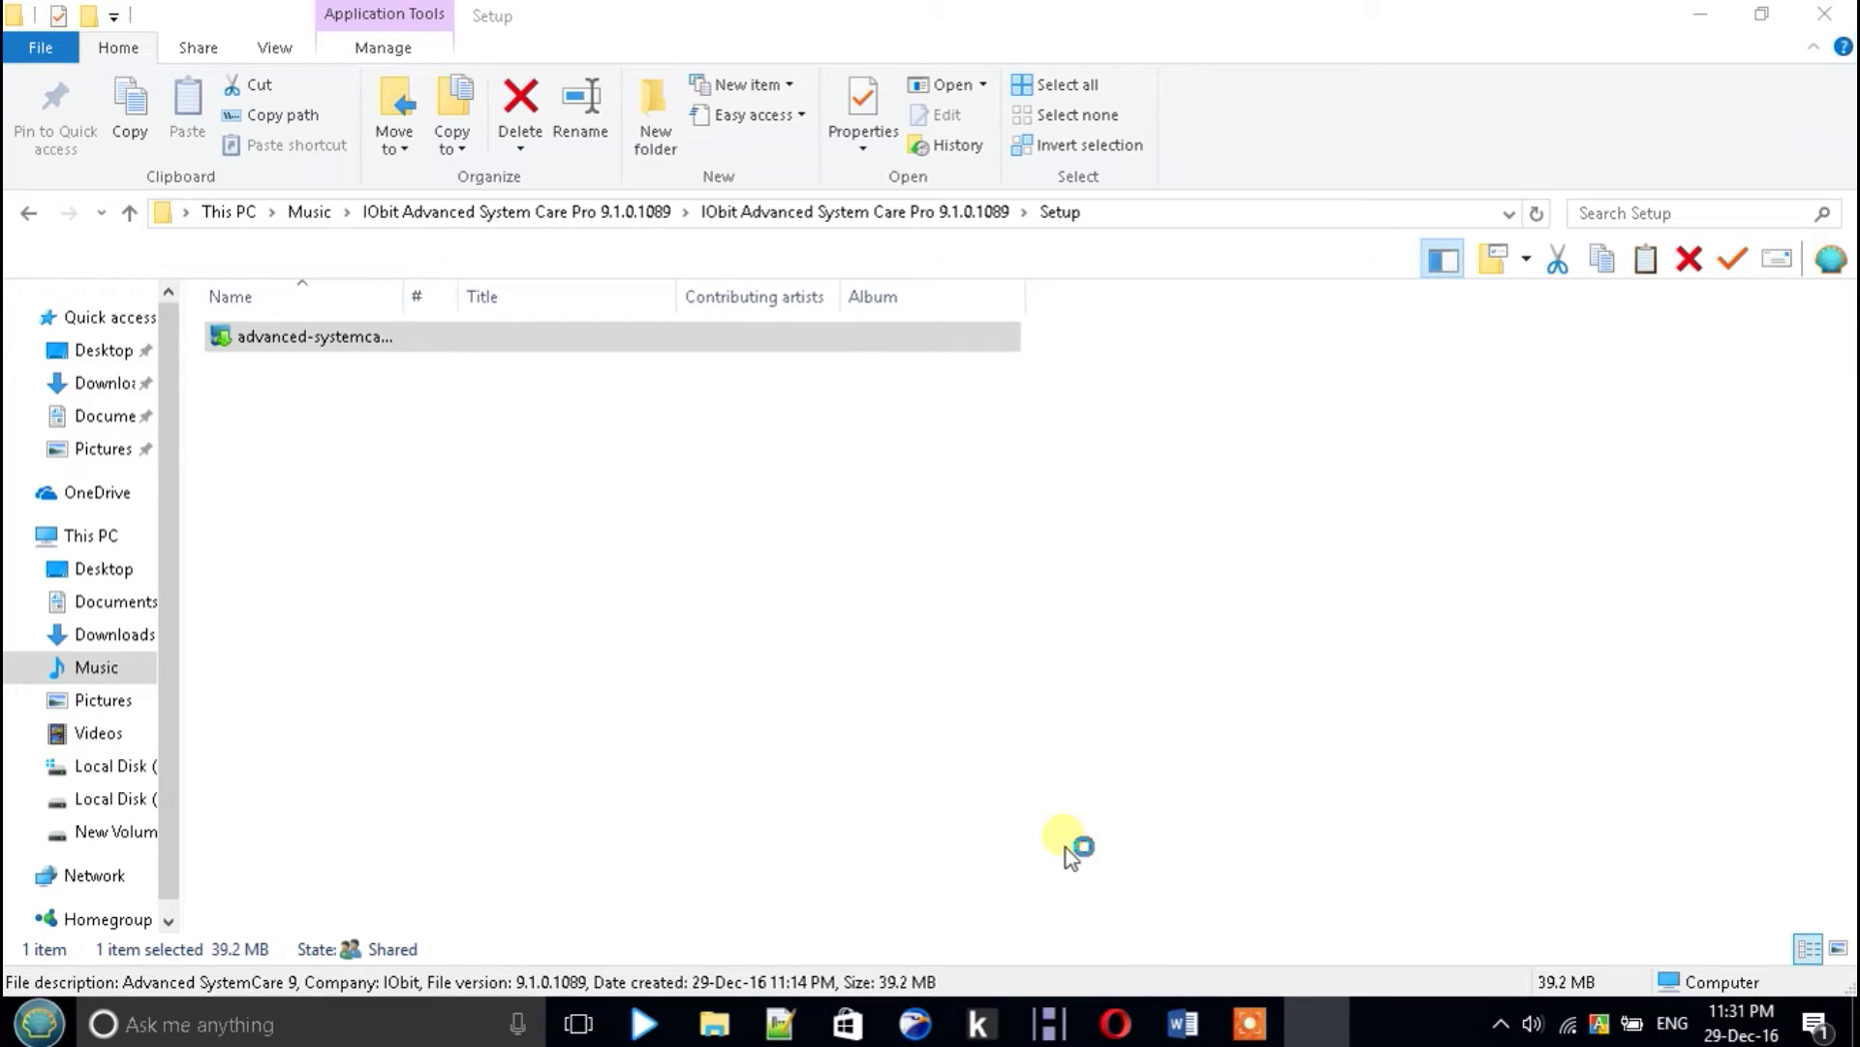
Switch to the Word document and write "You can see the system is very slow now.We are going to speed it up."
click(1184, 1025)
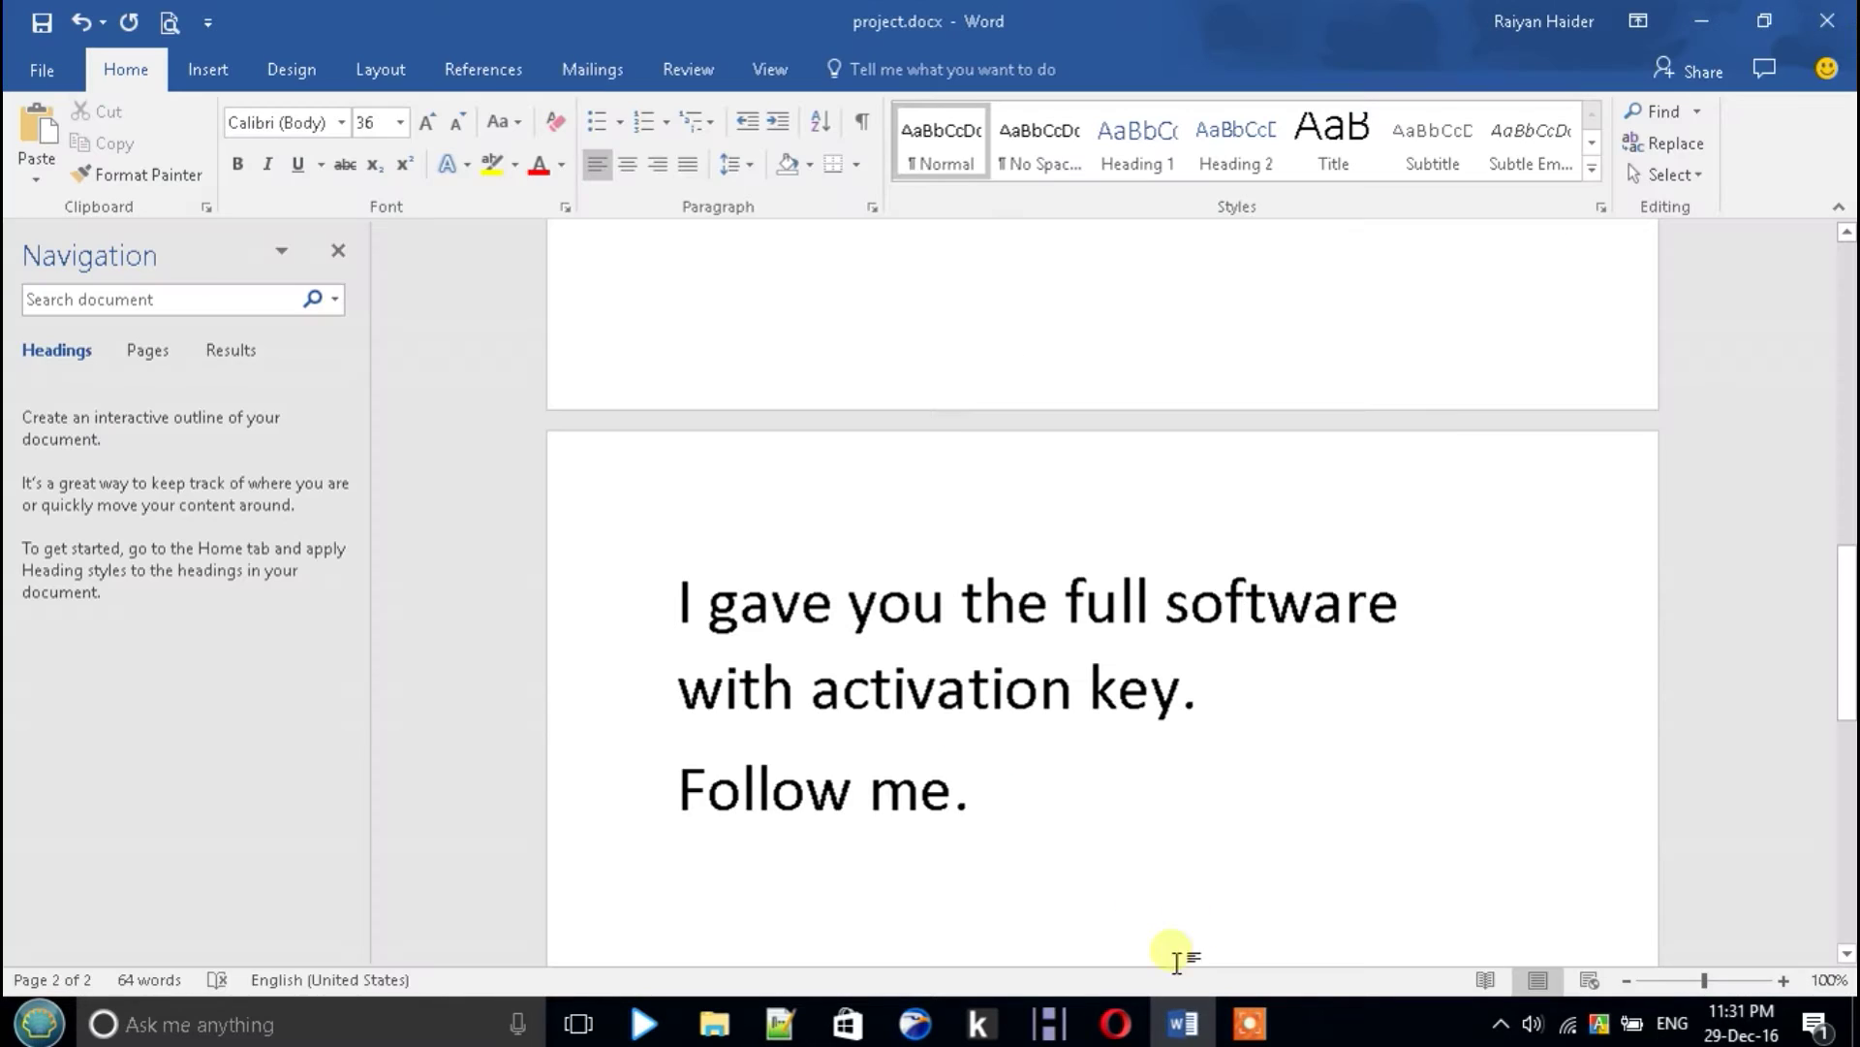
text(You)
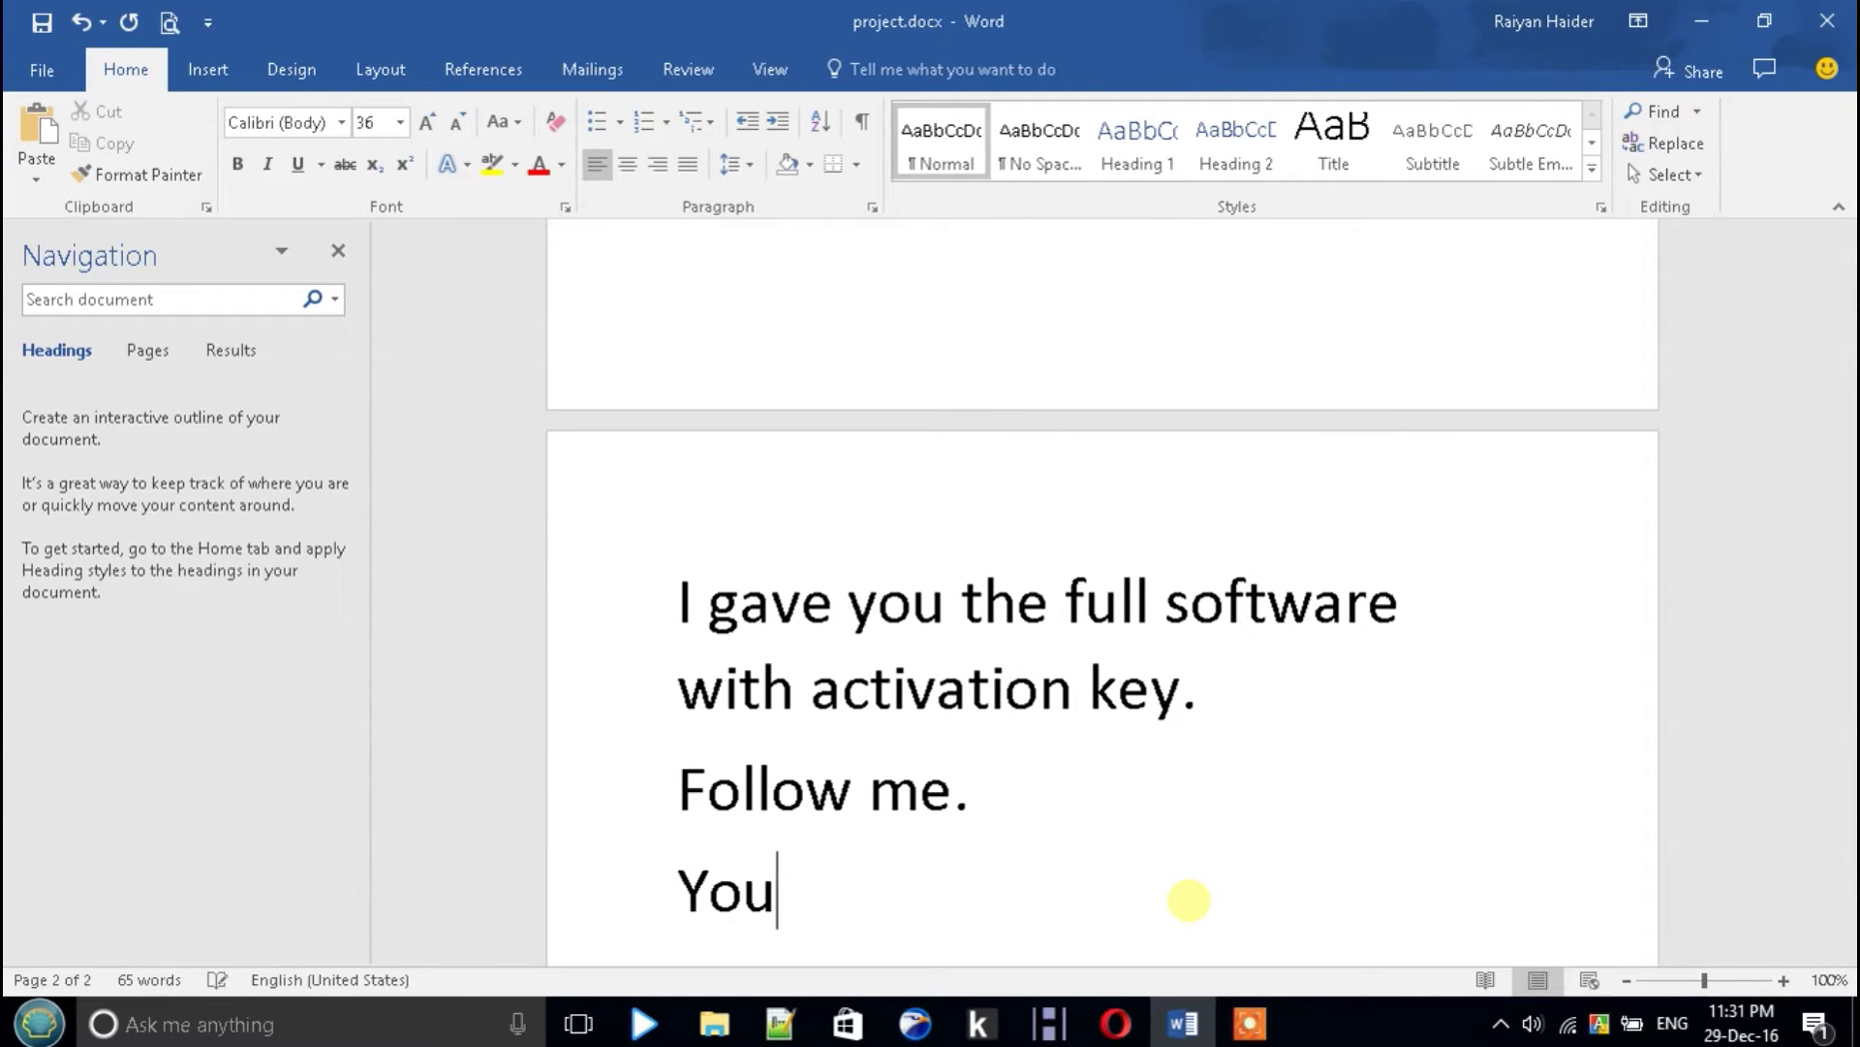
text( can see)
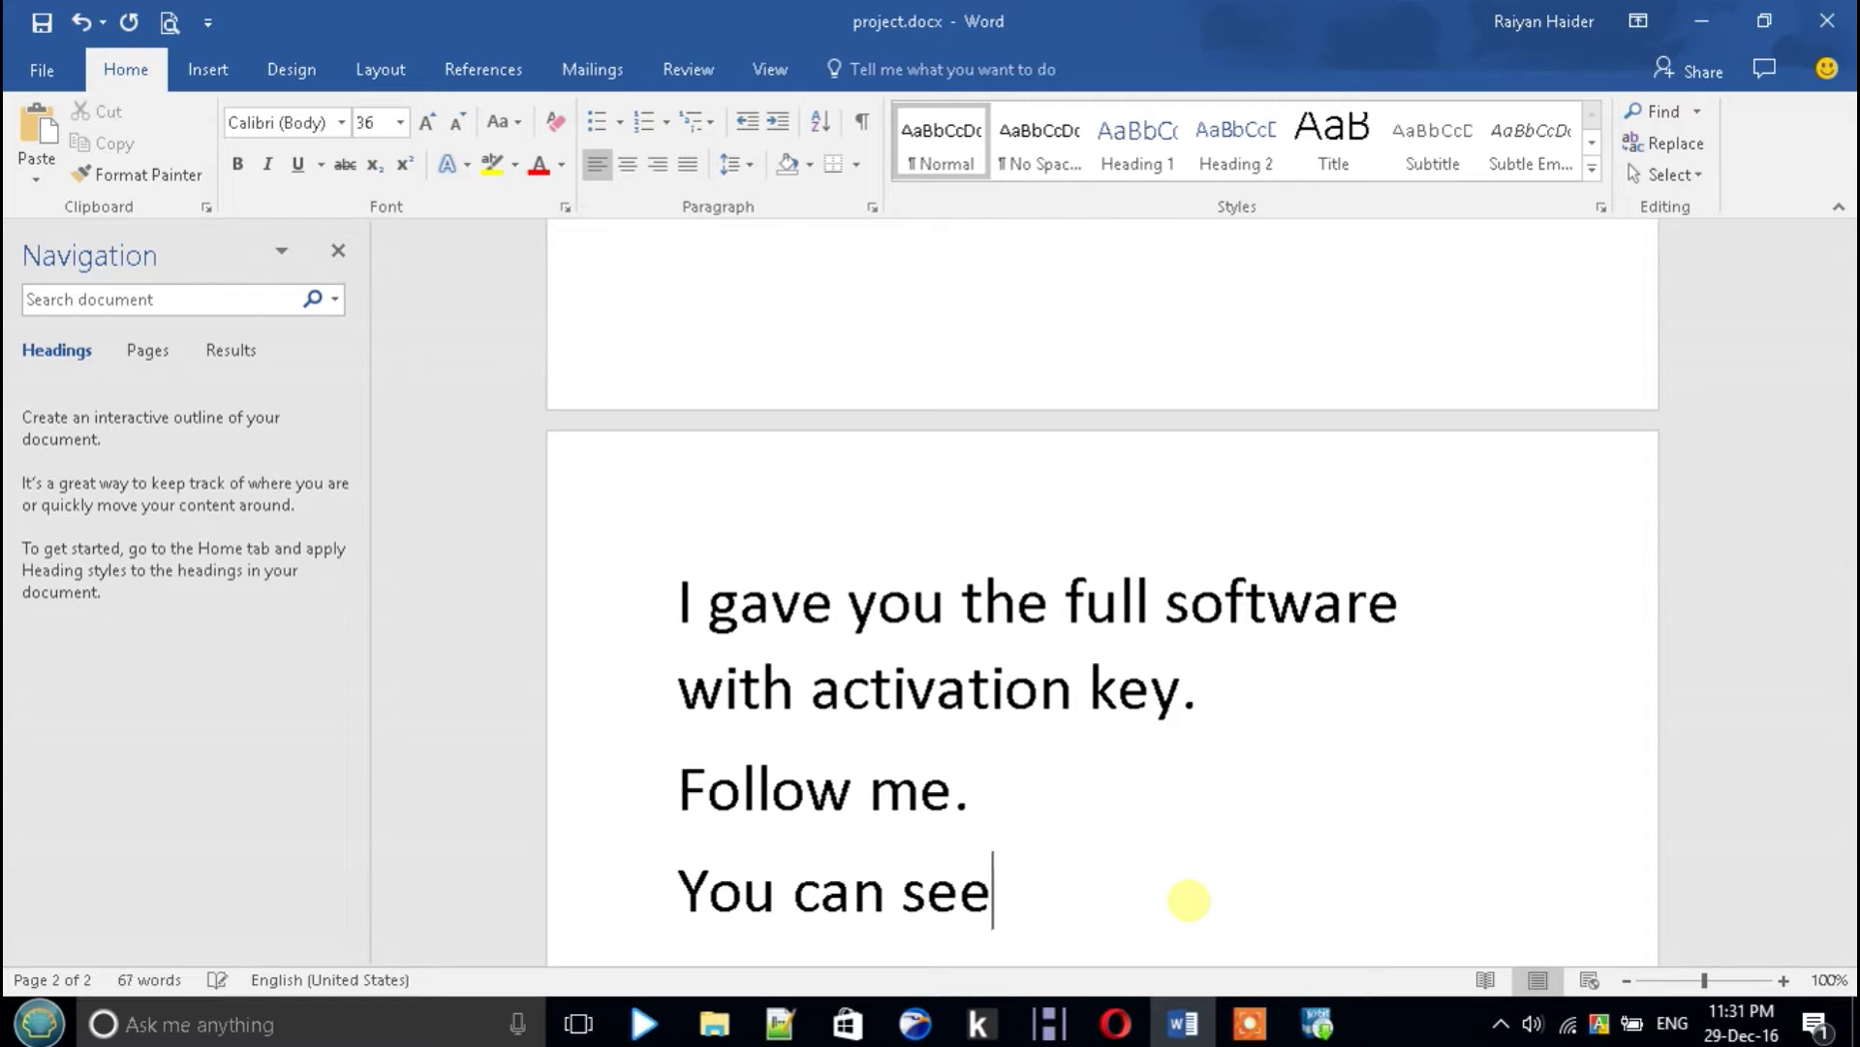
text( the sys)
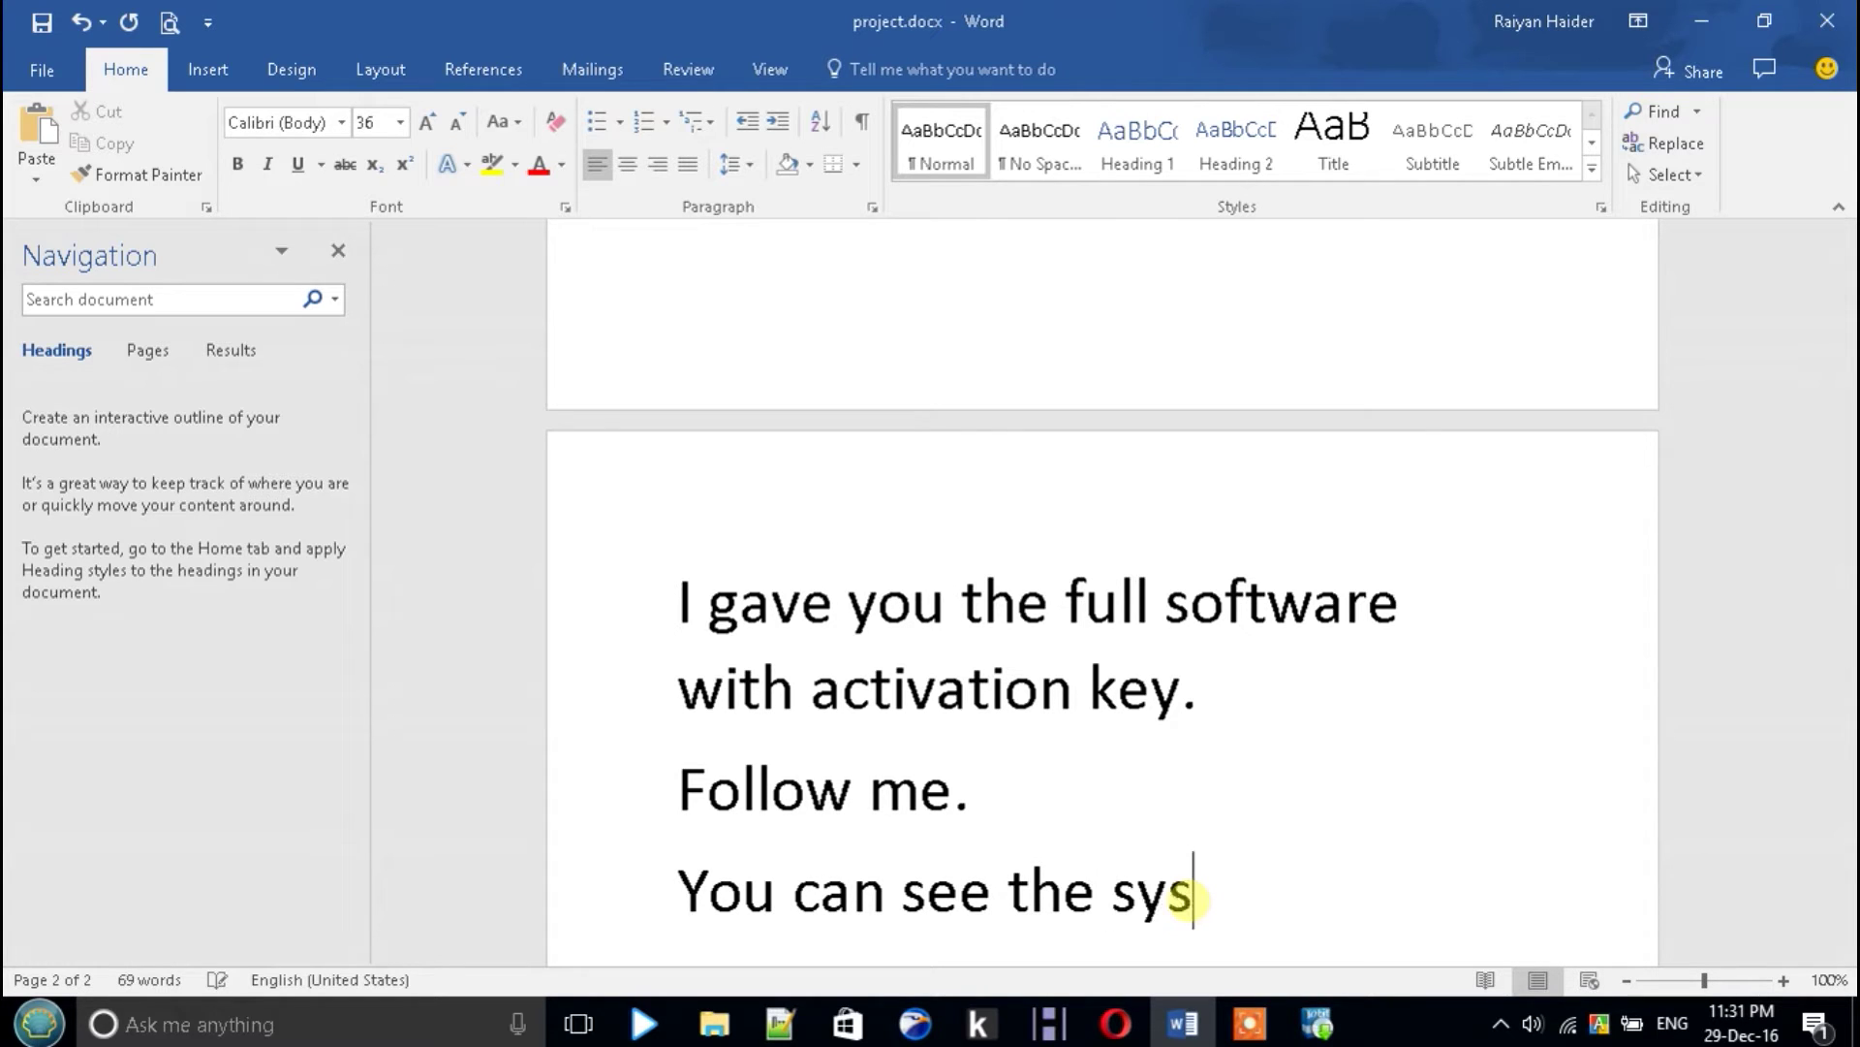
text(tem is ver)
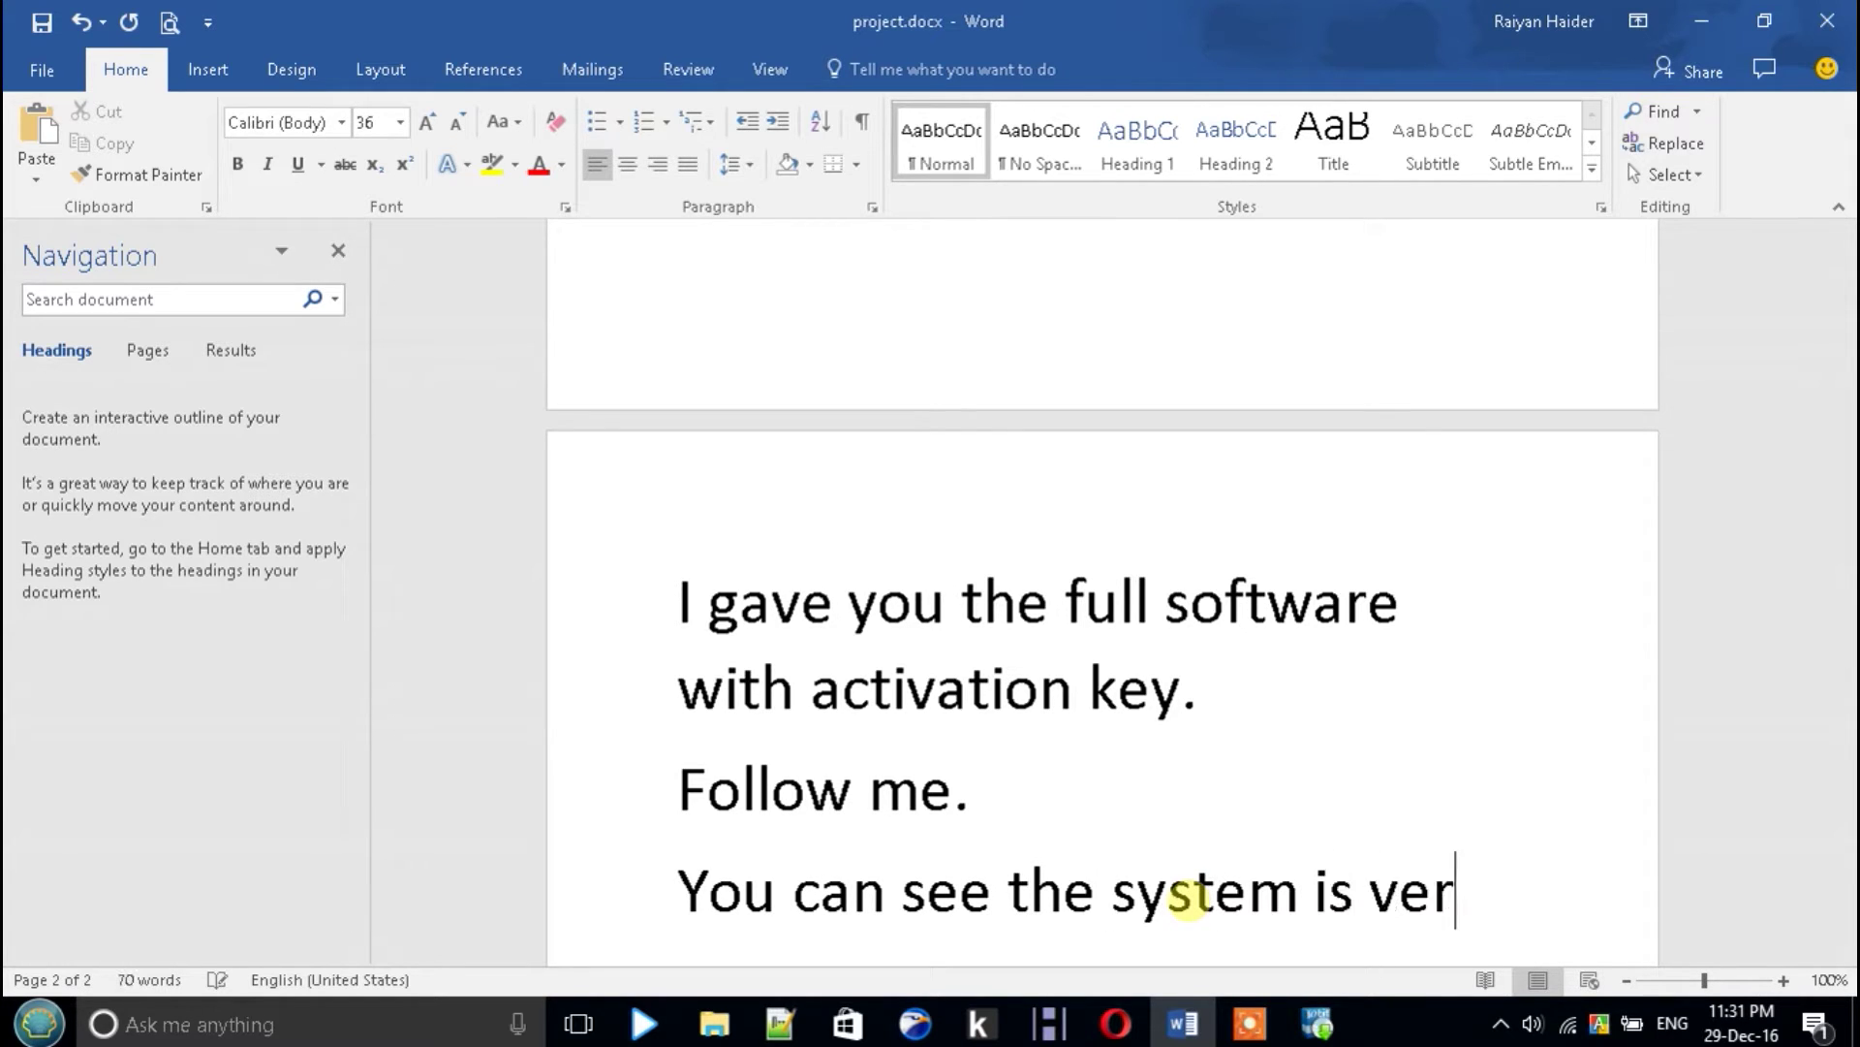
text(y slow now.)
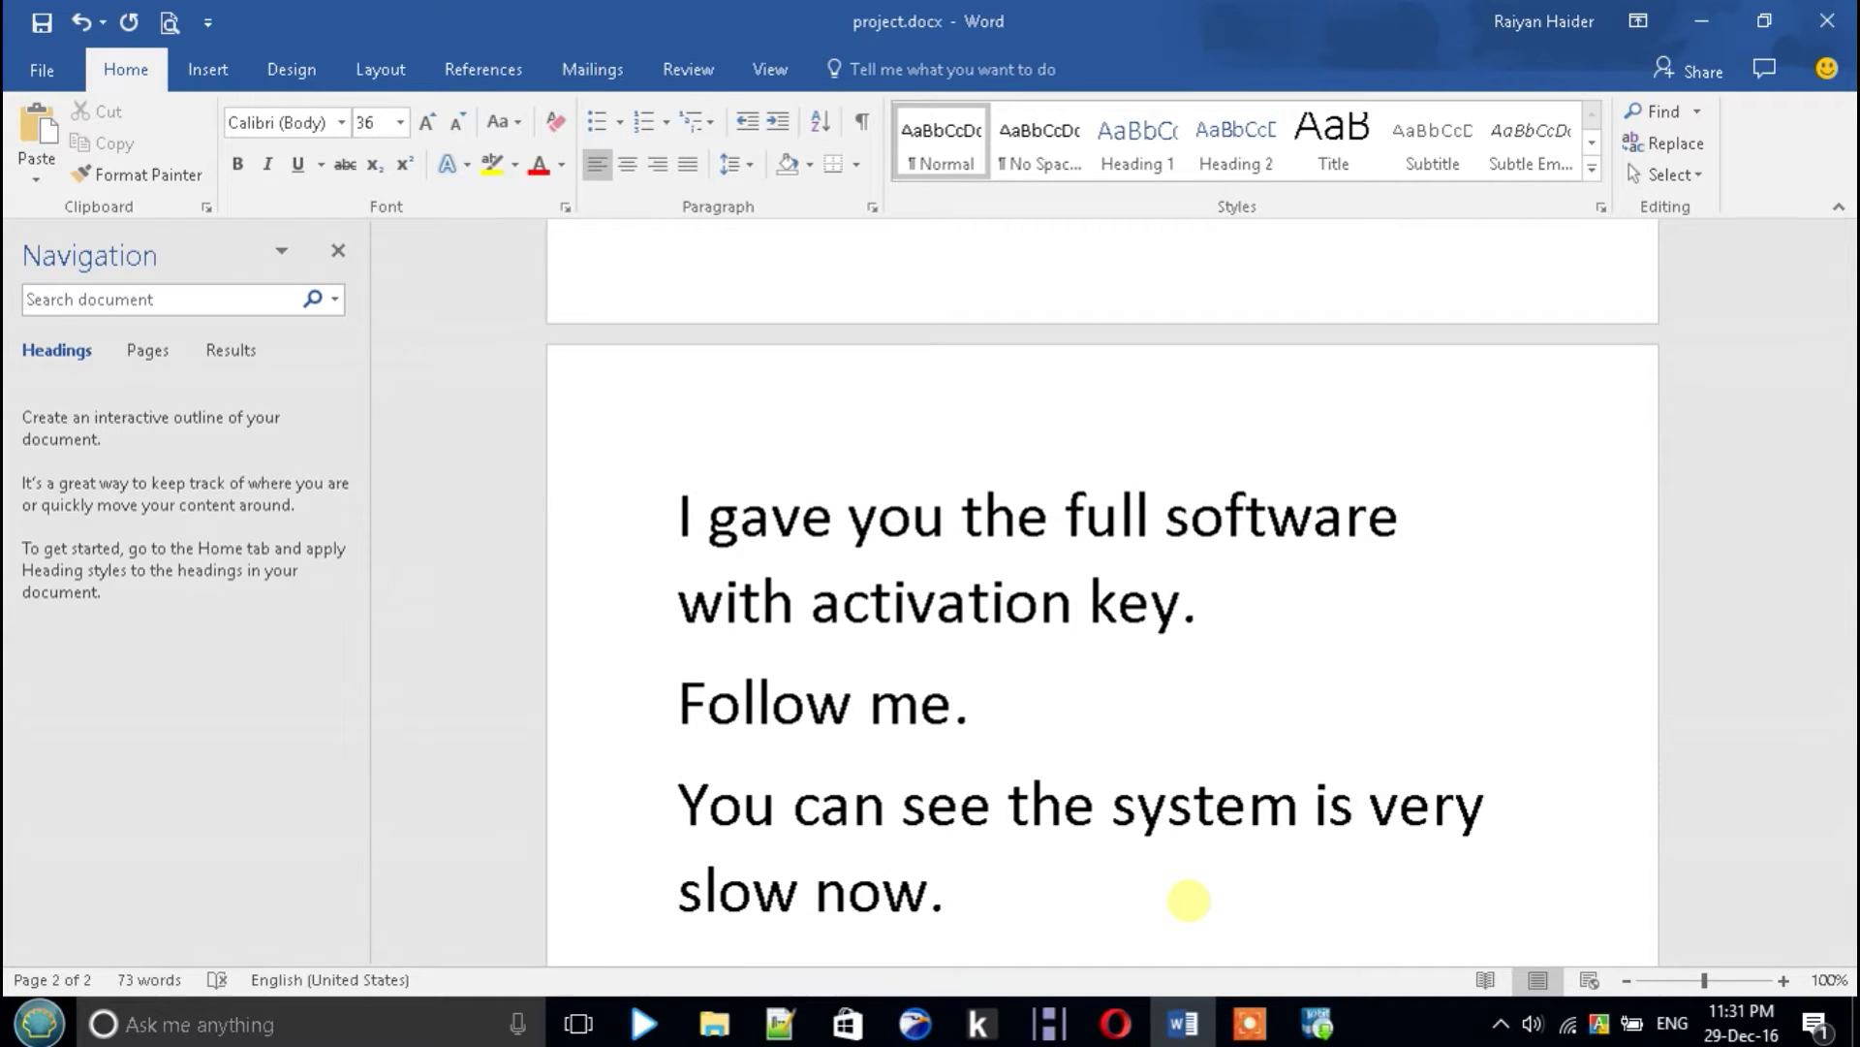
text(We are )
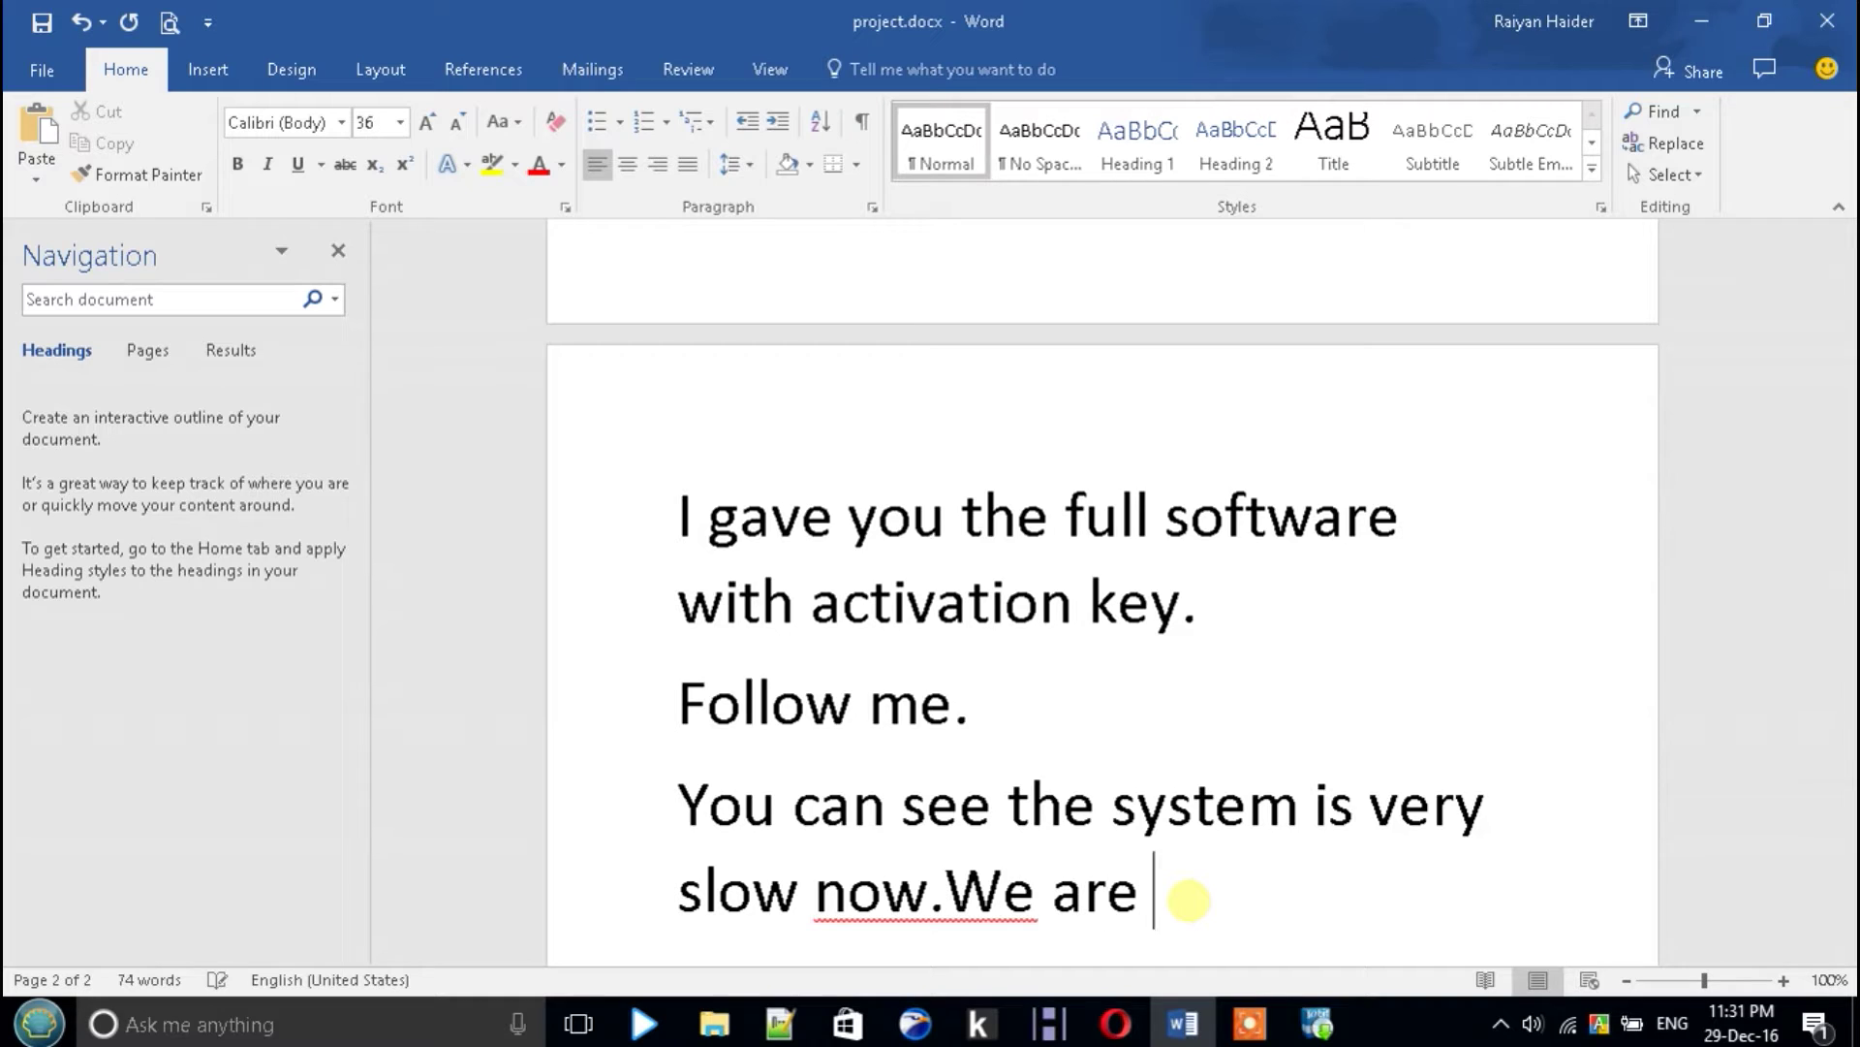
text(going t)
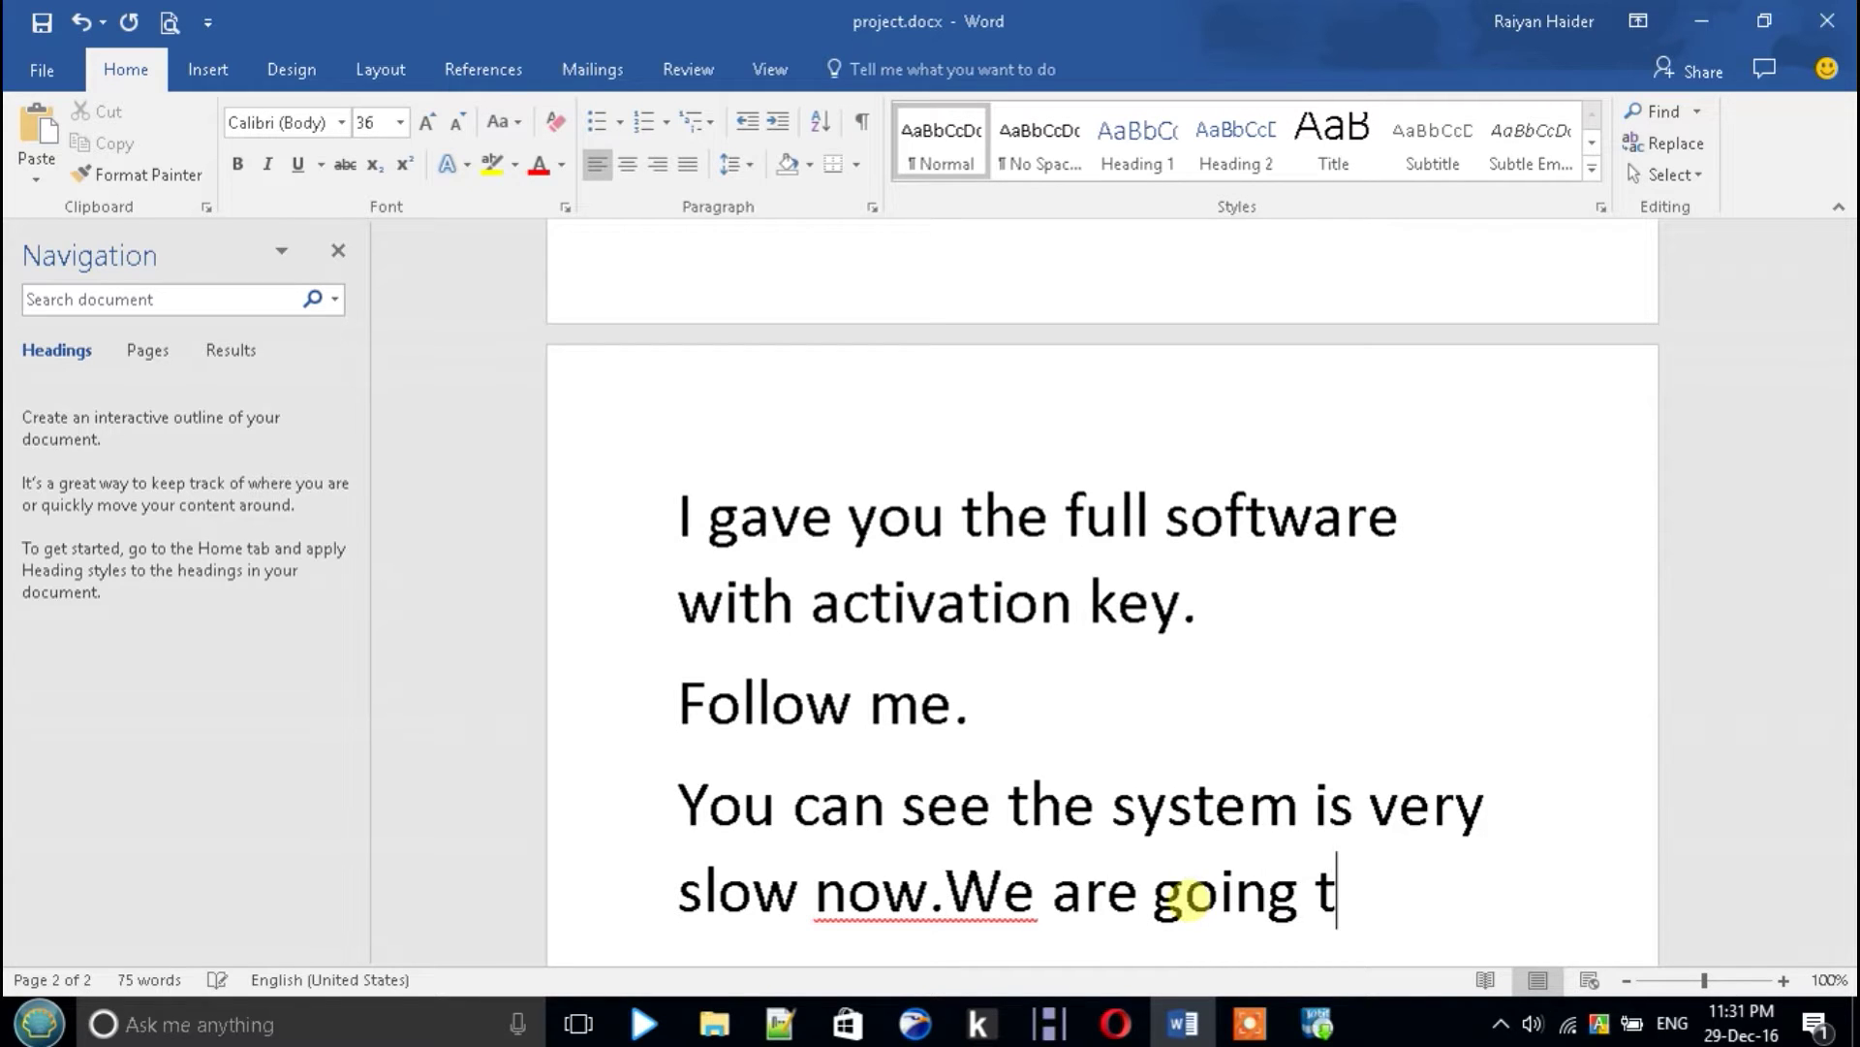
text(o speed it up.)
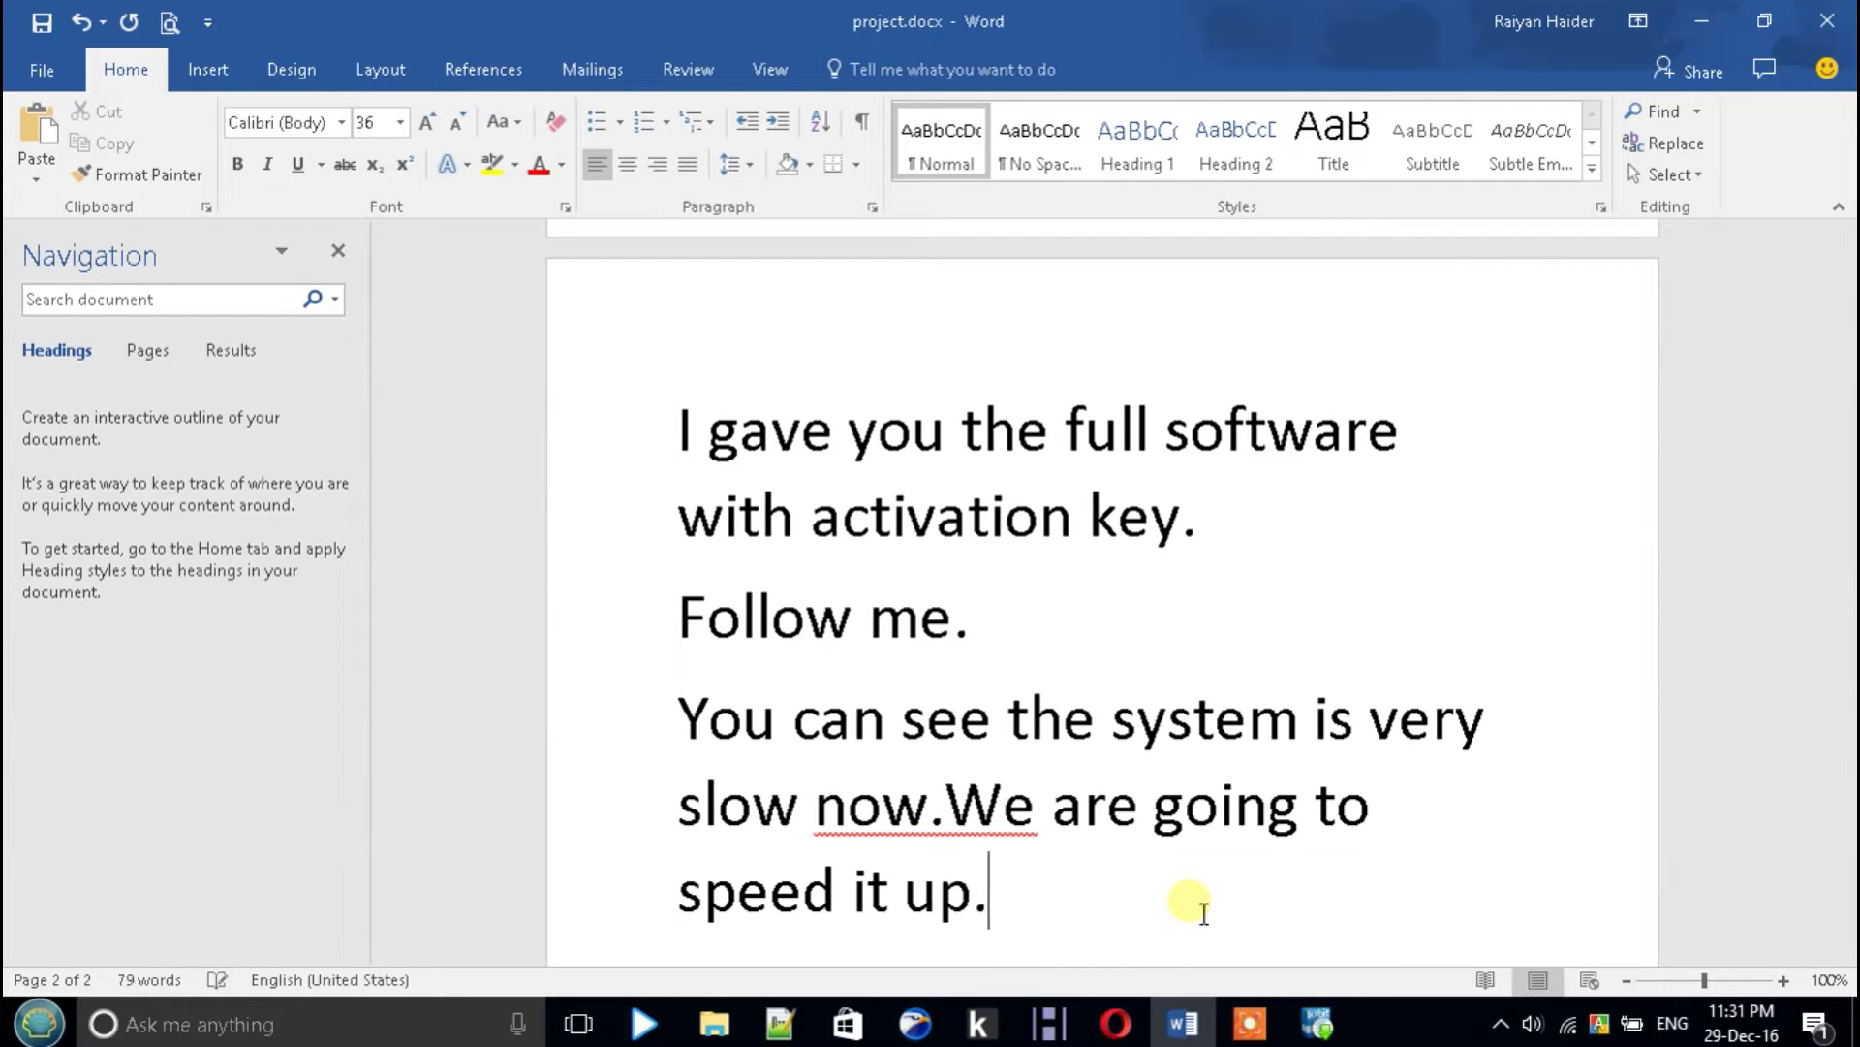
Switch to the Advanced SystemCare installer, accept the license agreement and start the standard installation
click(1317, 1024)
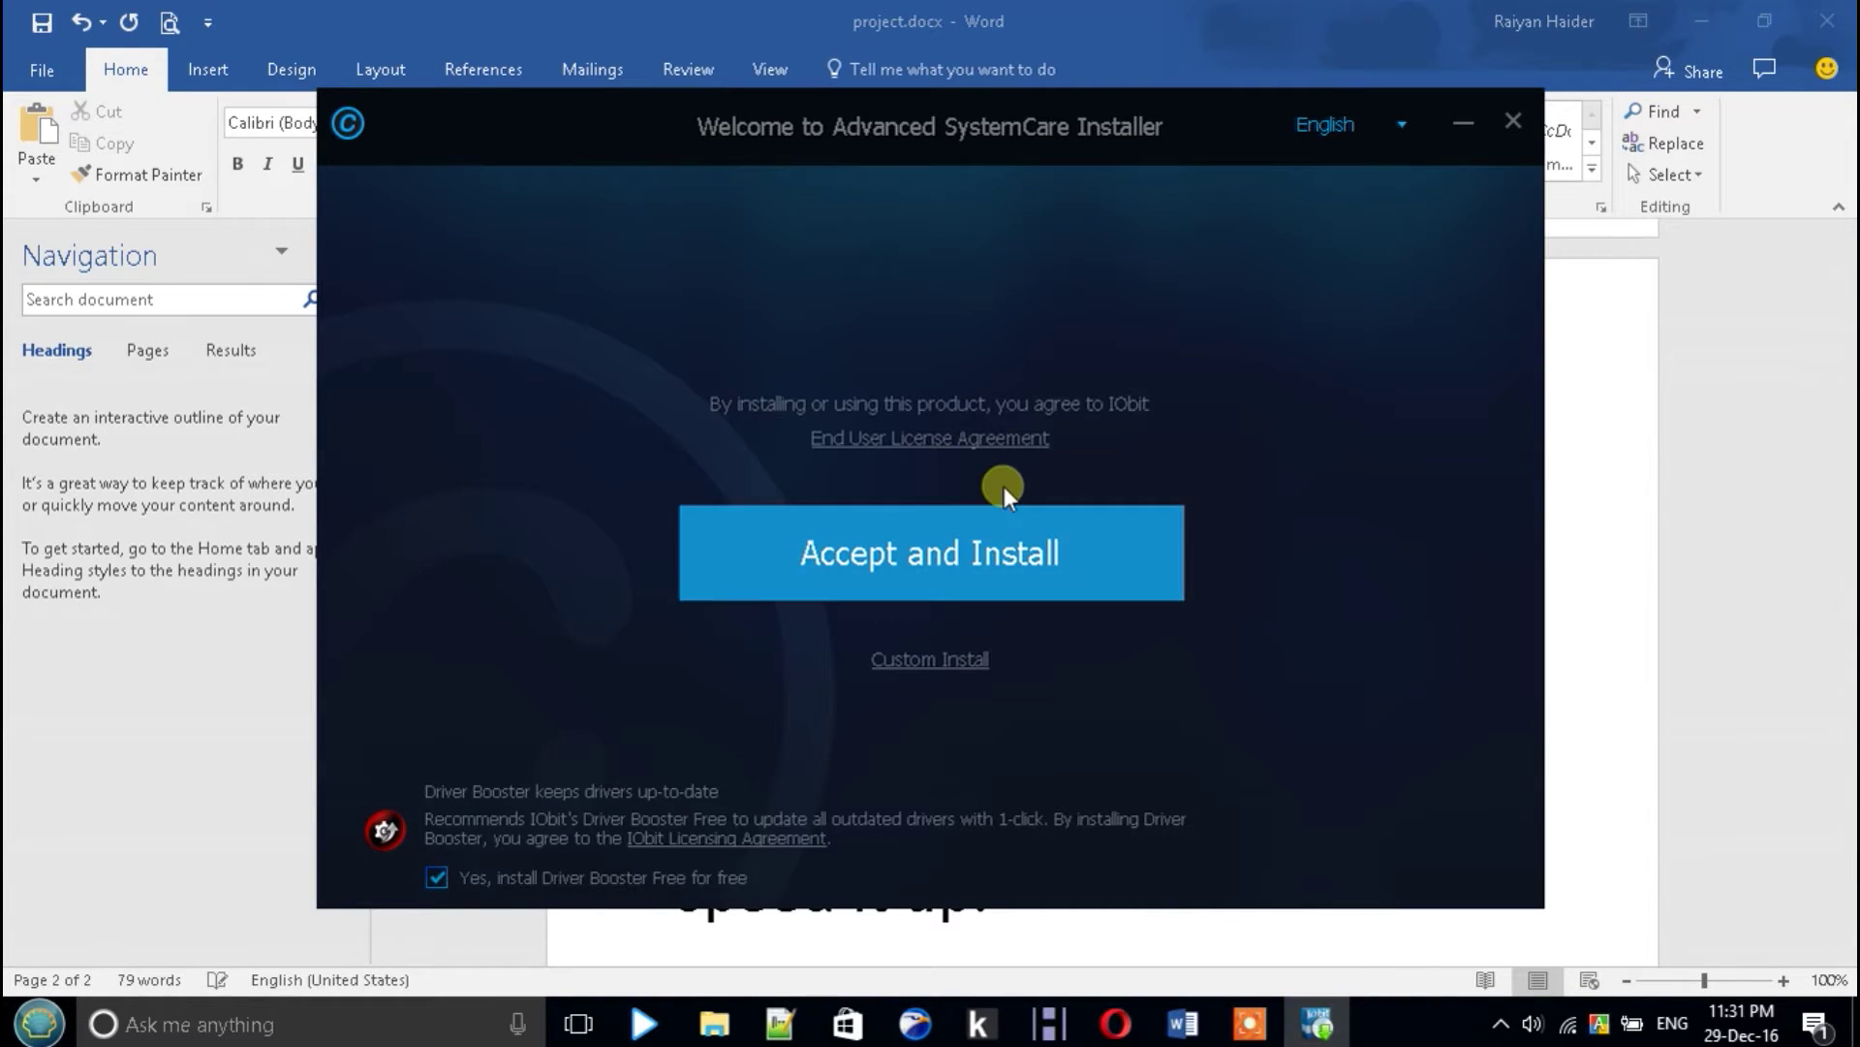
click(1004, 531)
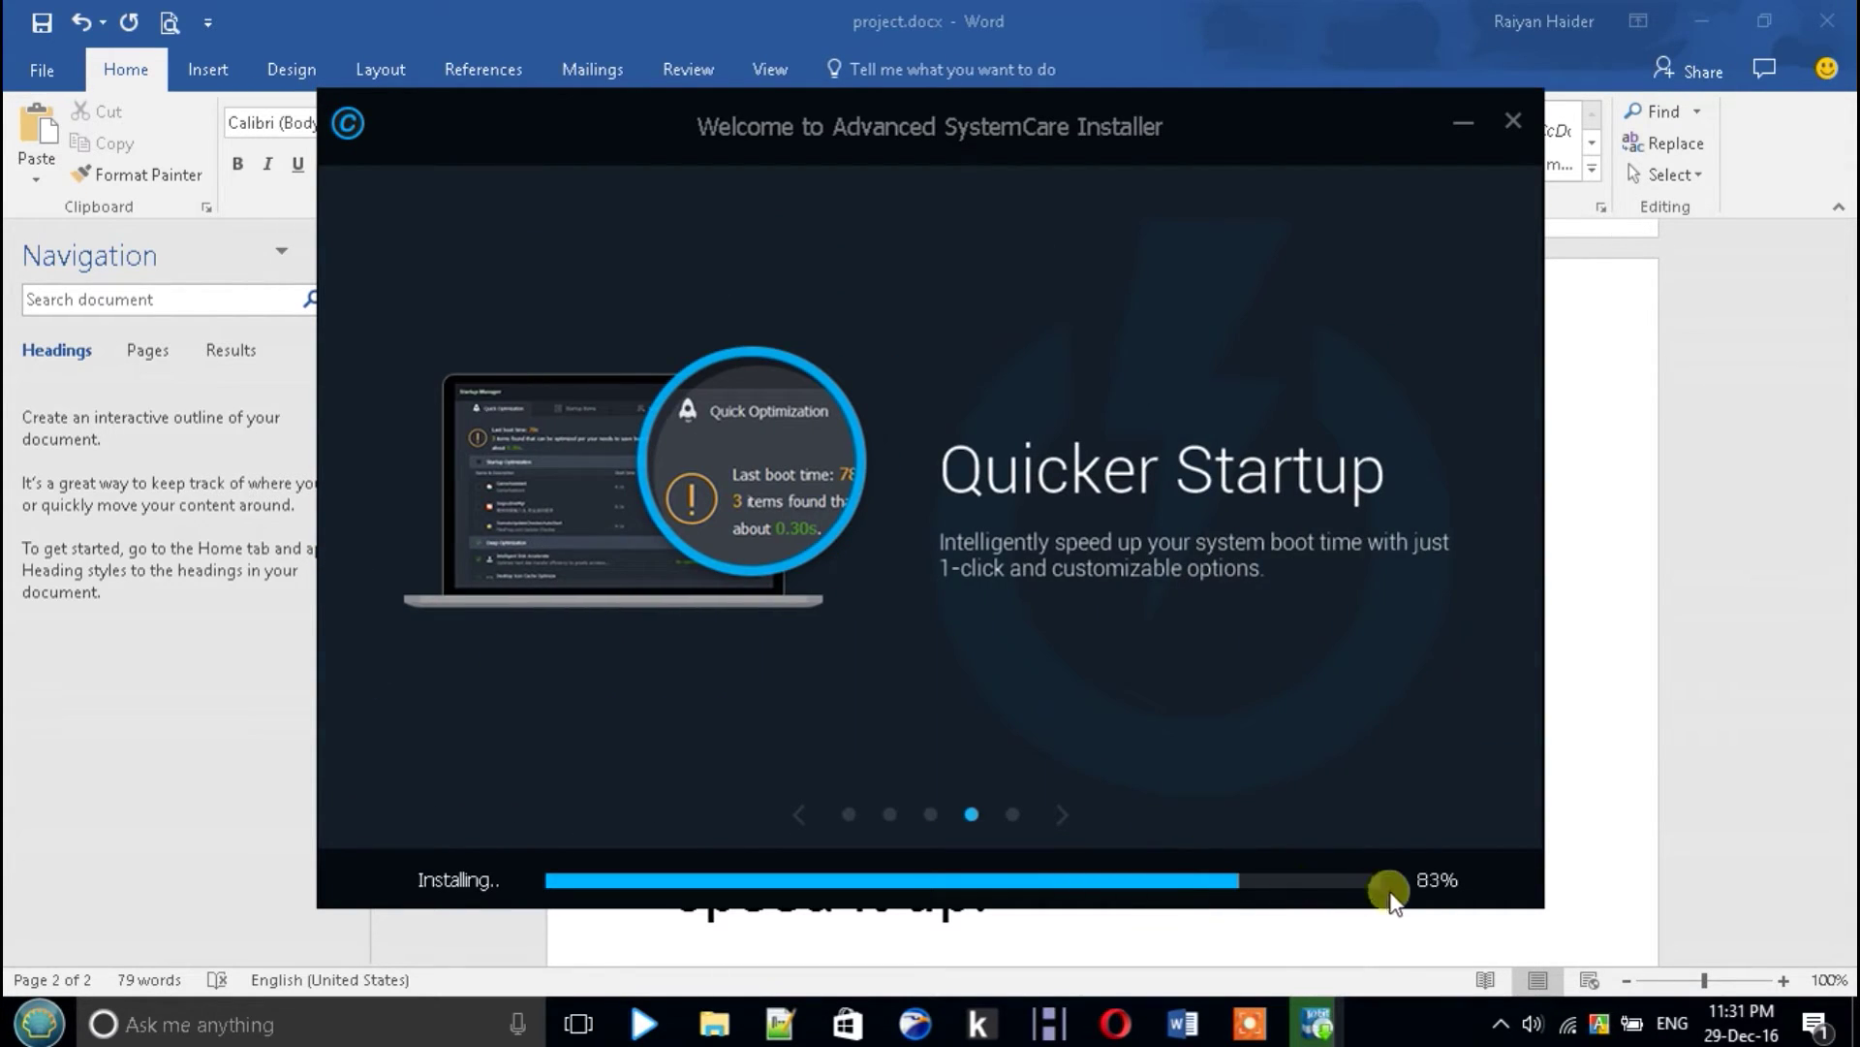
Return to the Word document and add the line "Its installing" below the last paragraph
click(1339, 942)
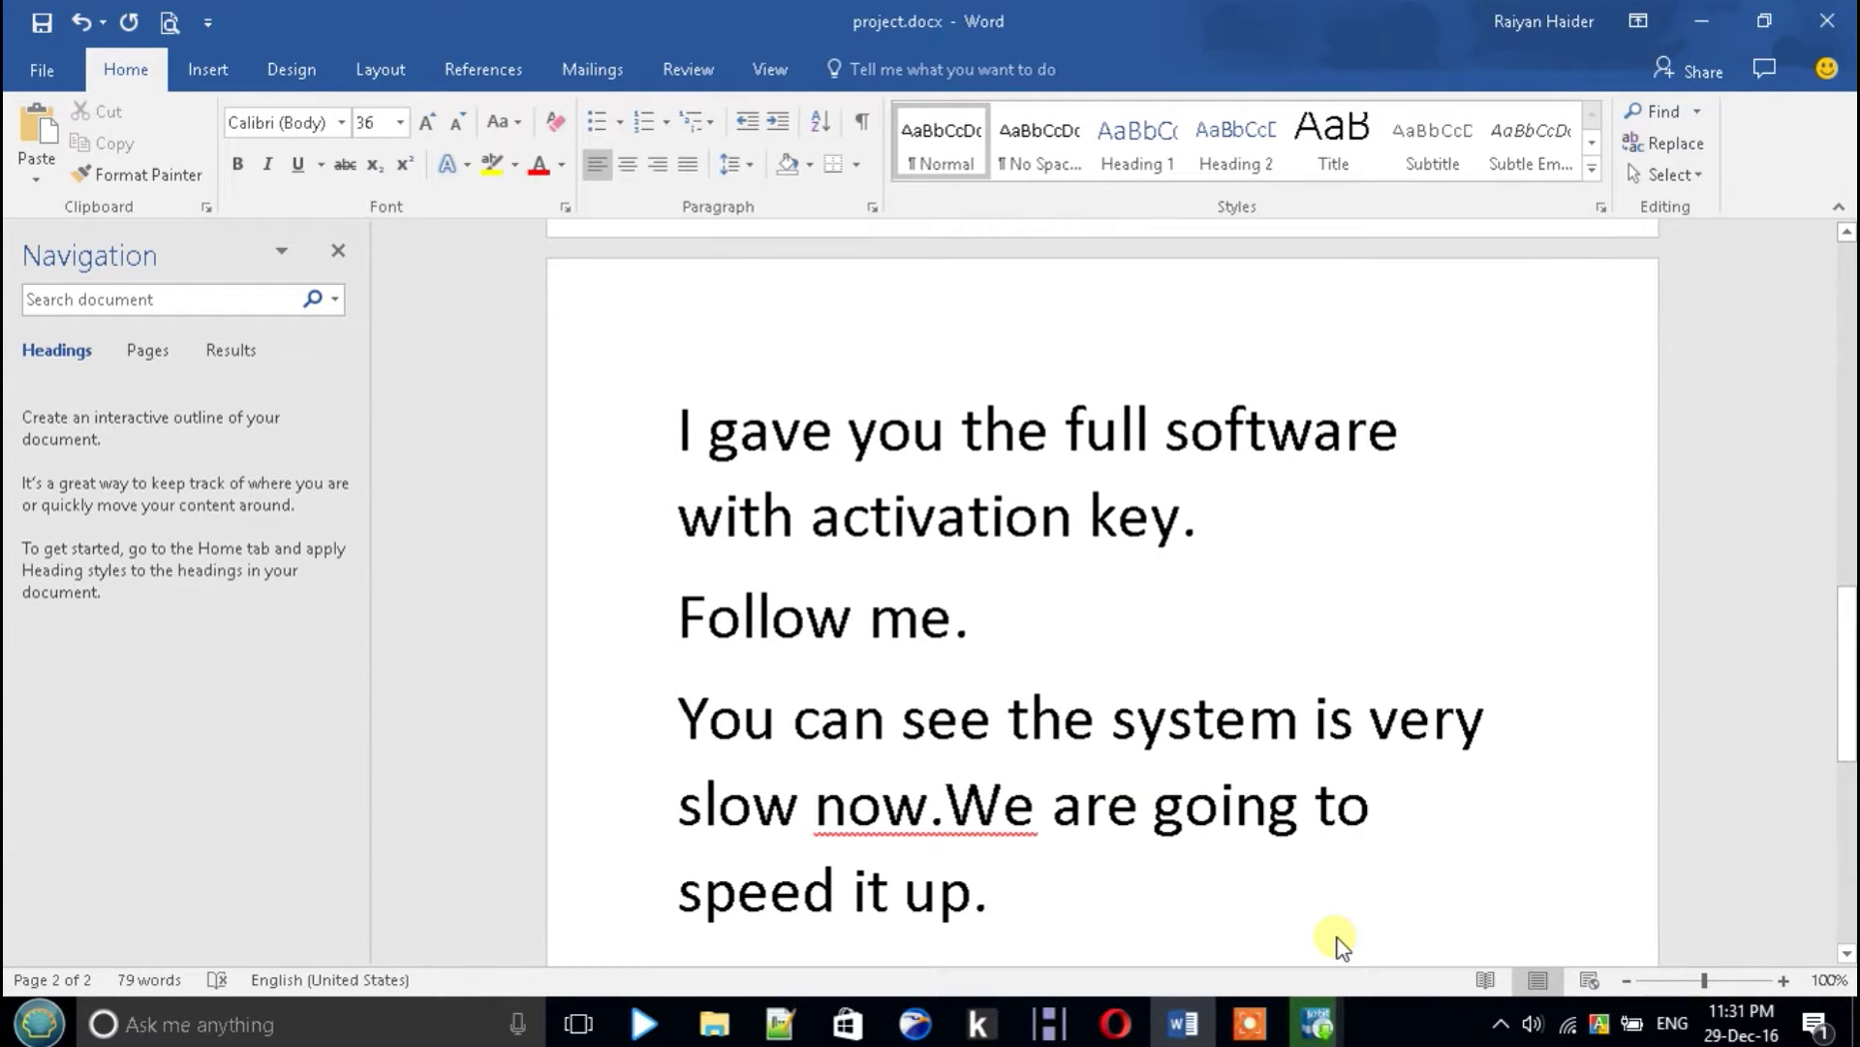
key(Return)
text(Its installing)
key(BackSpace)
text(ng)
key(Return)
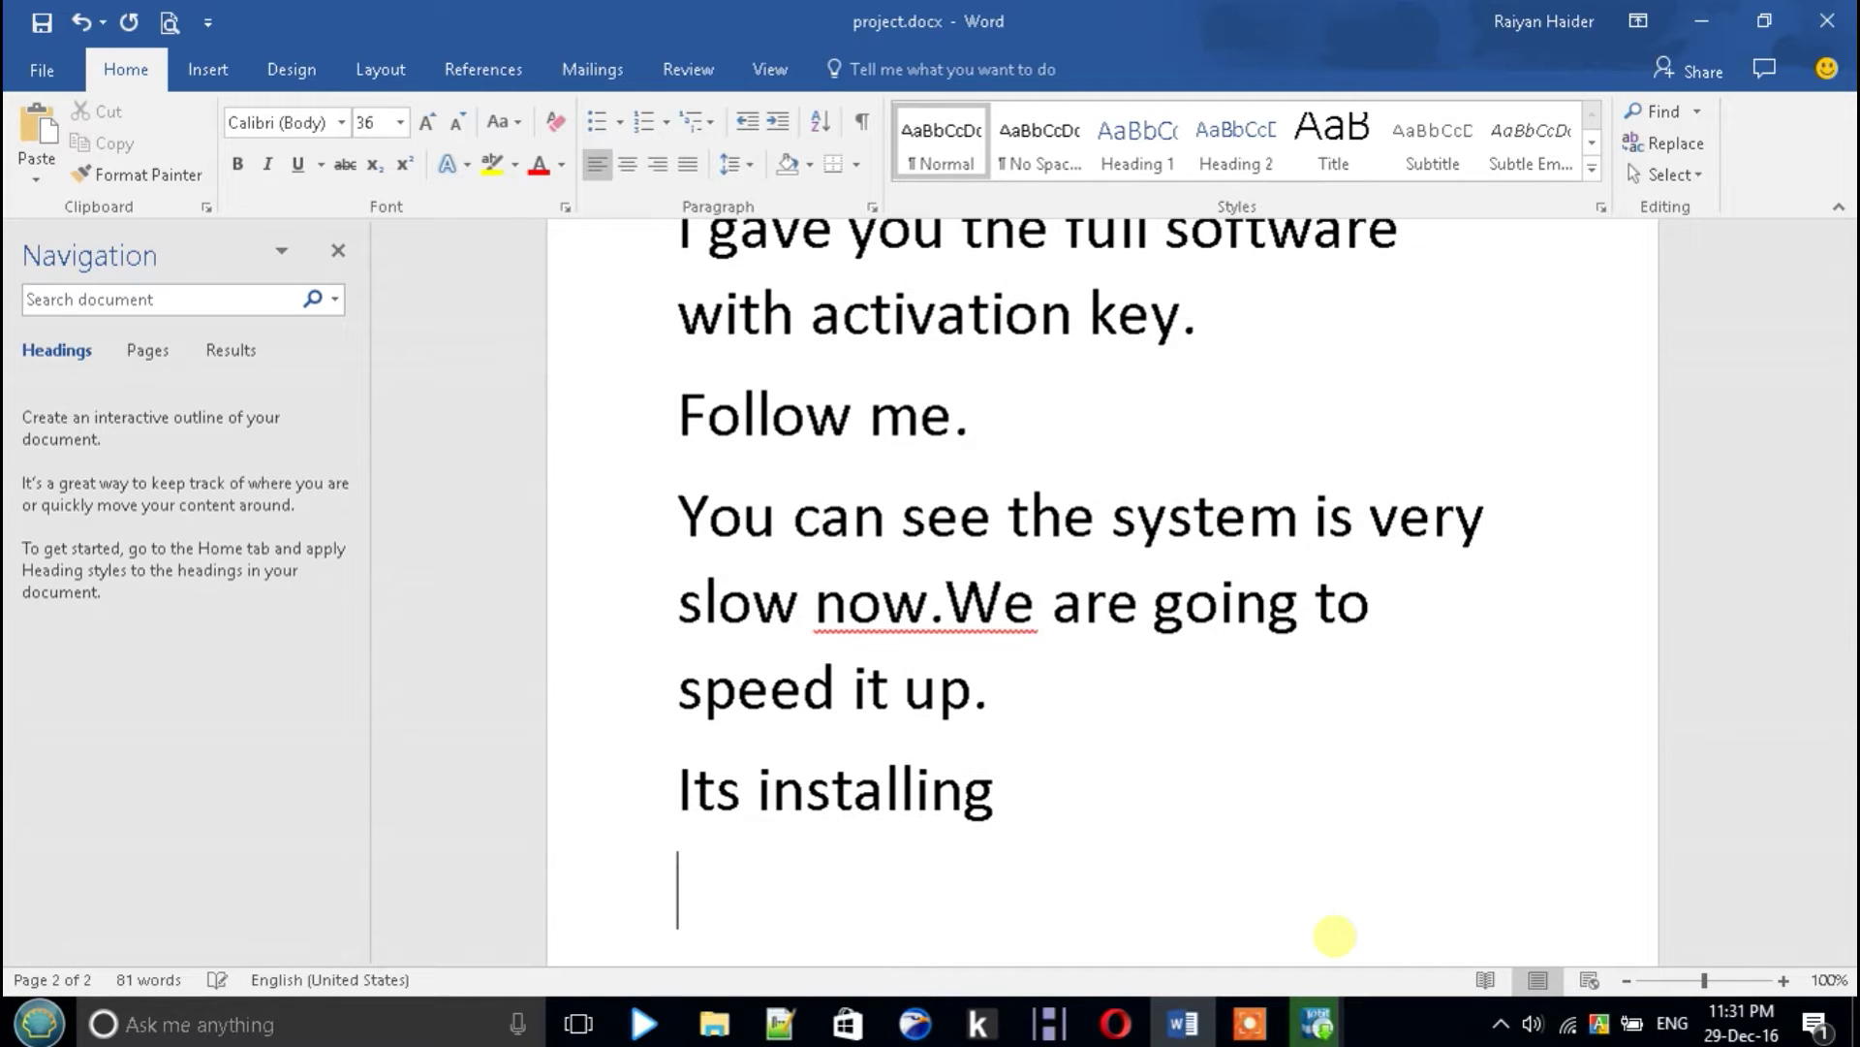
Return to the installer, decline the IObit newsletter subscription and close the Edge browser window
click(1342, 1027)
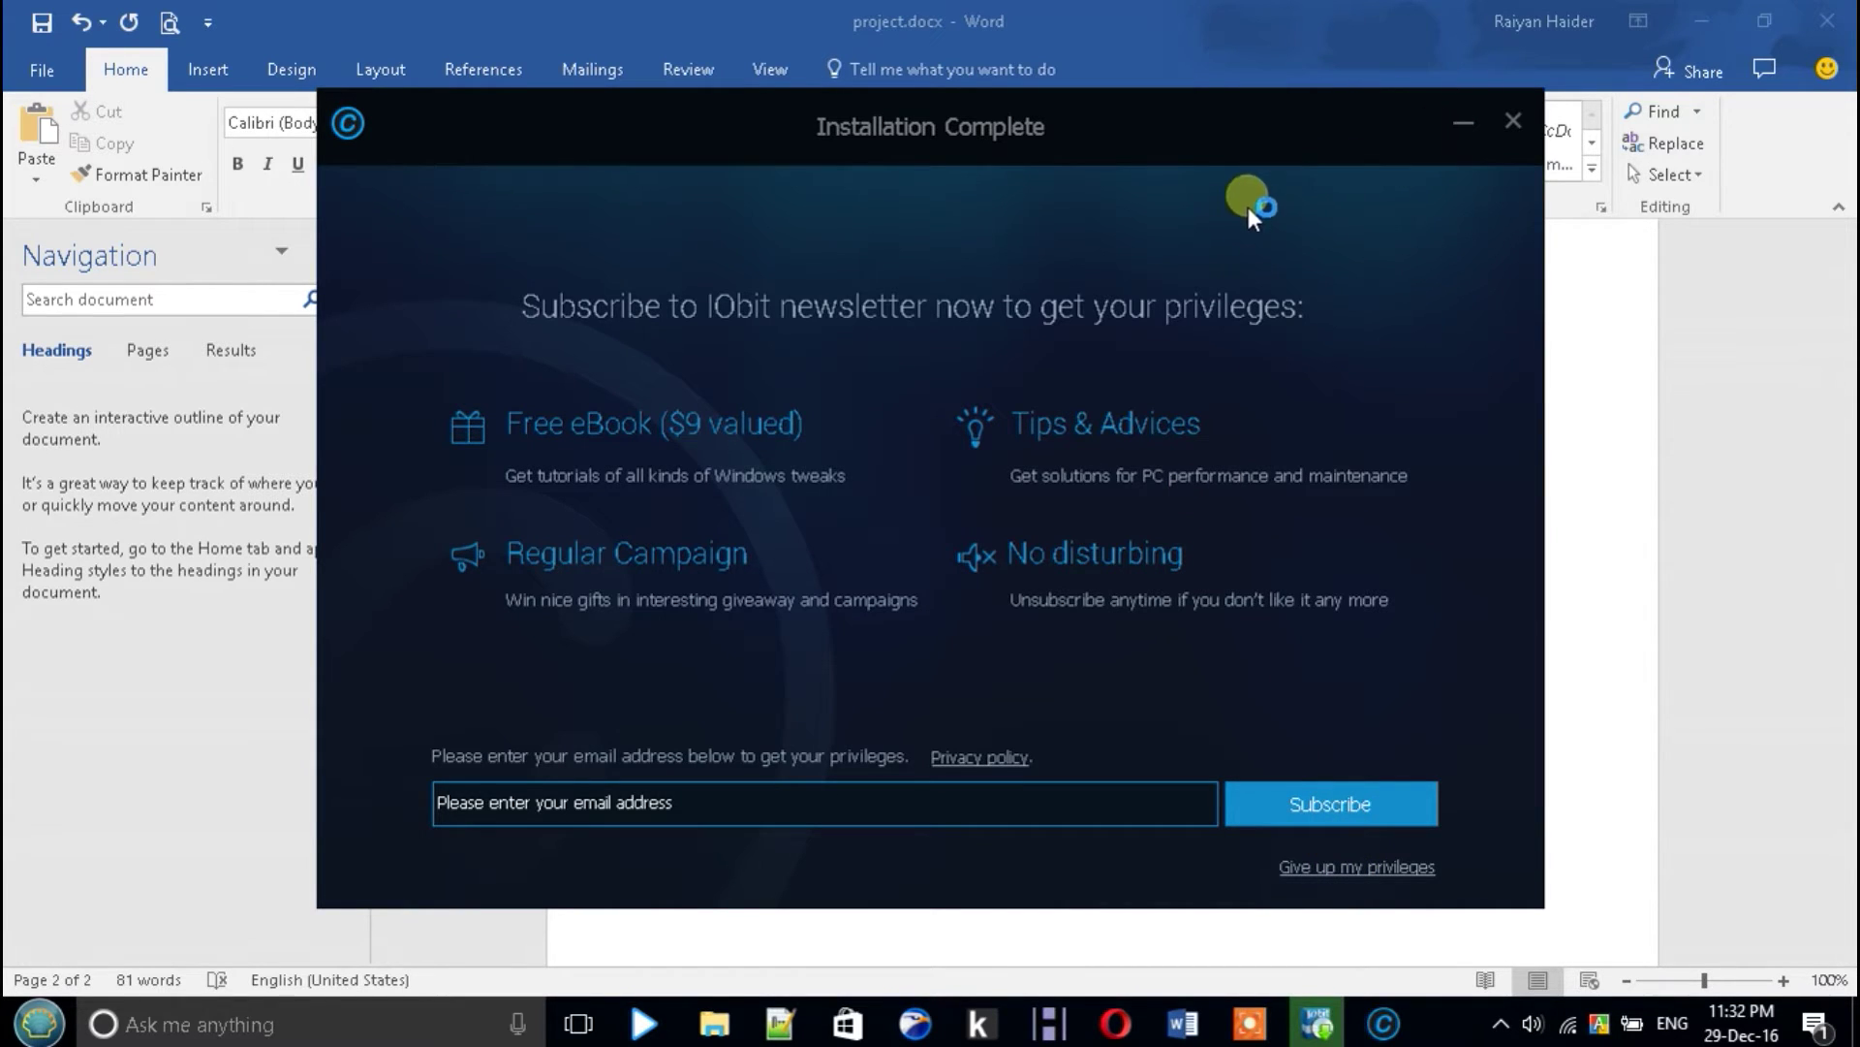
click(1326, 872)
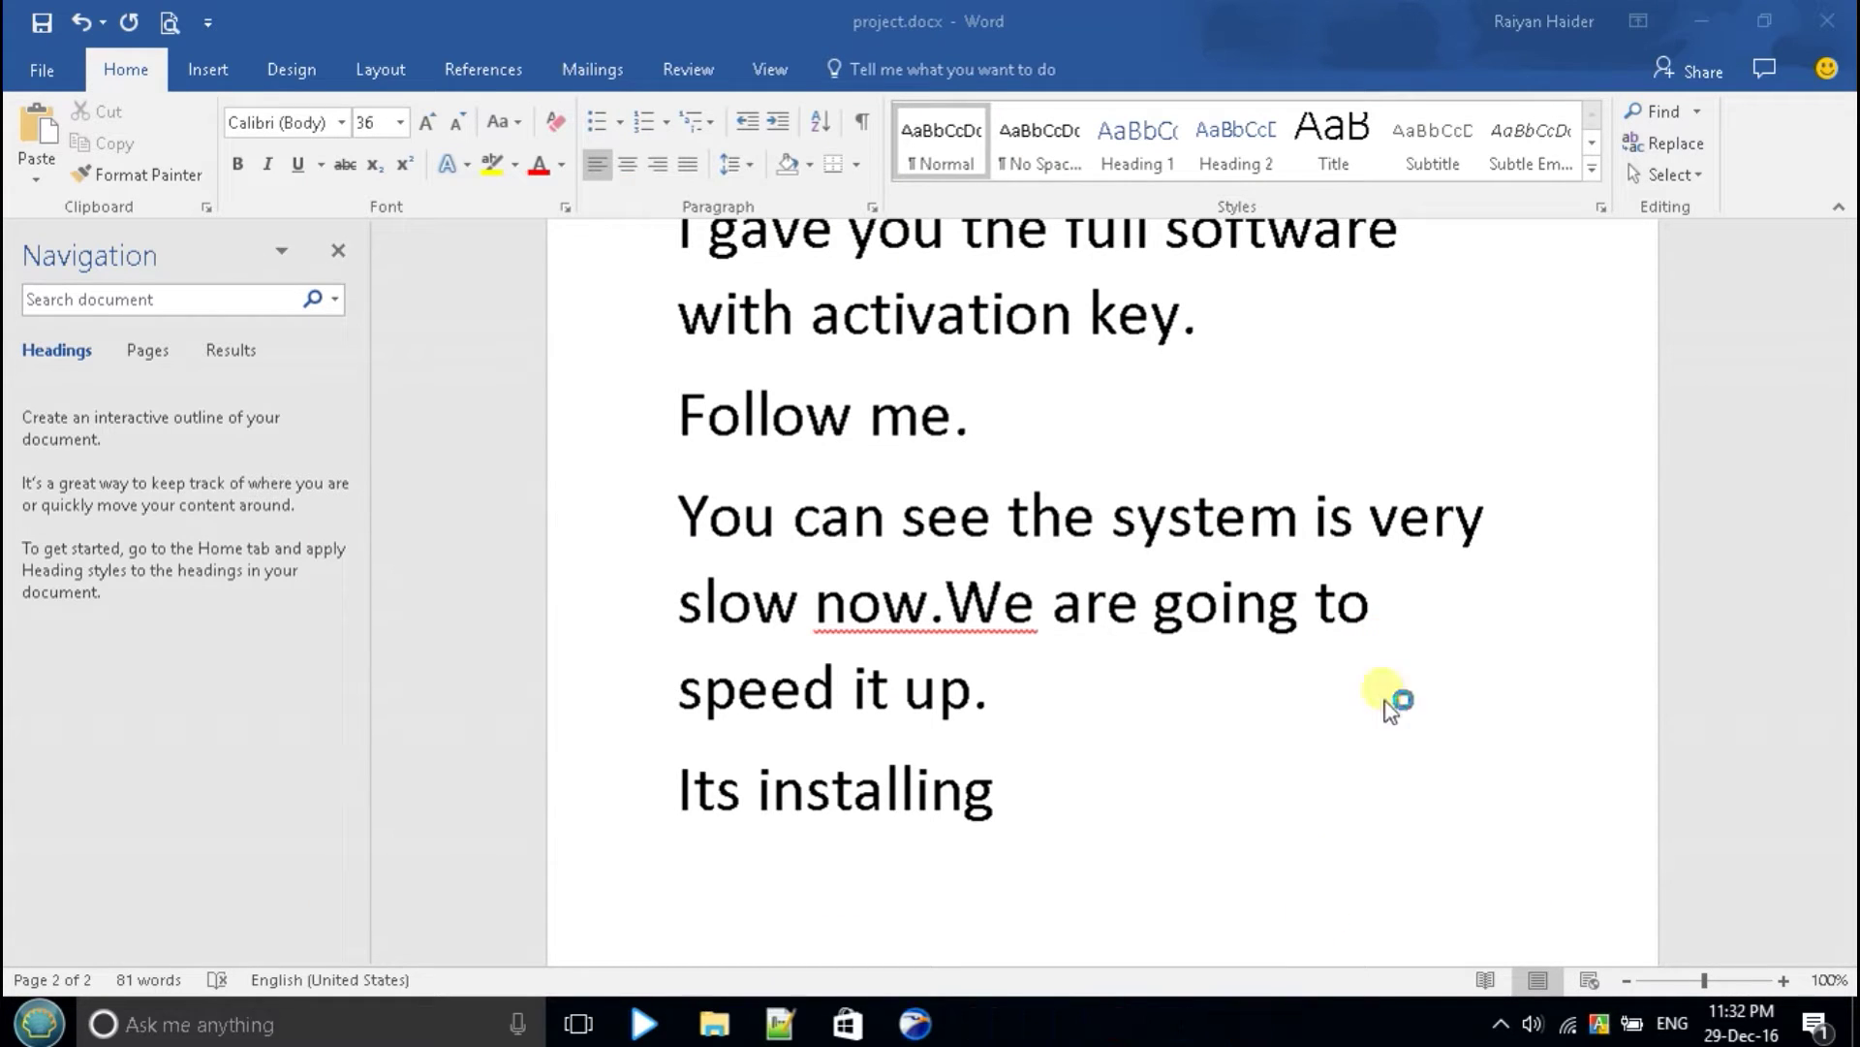
click(1113, 892)
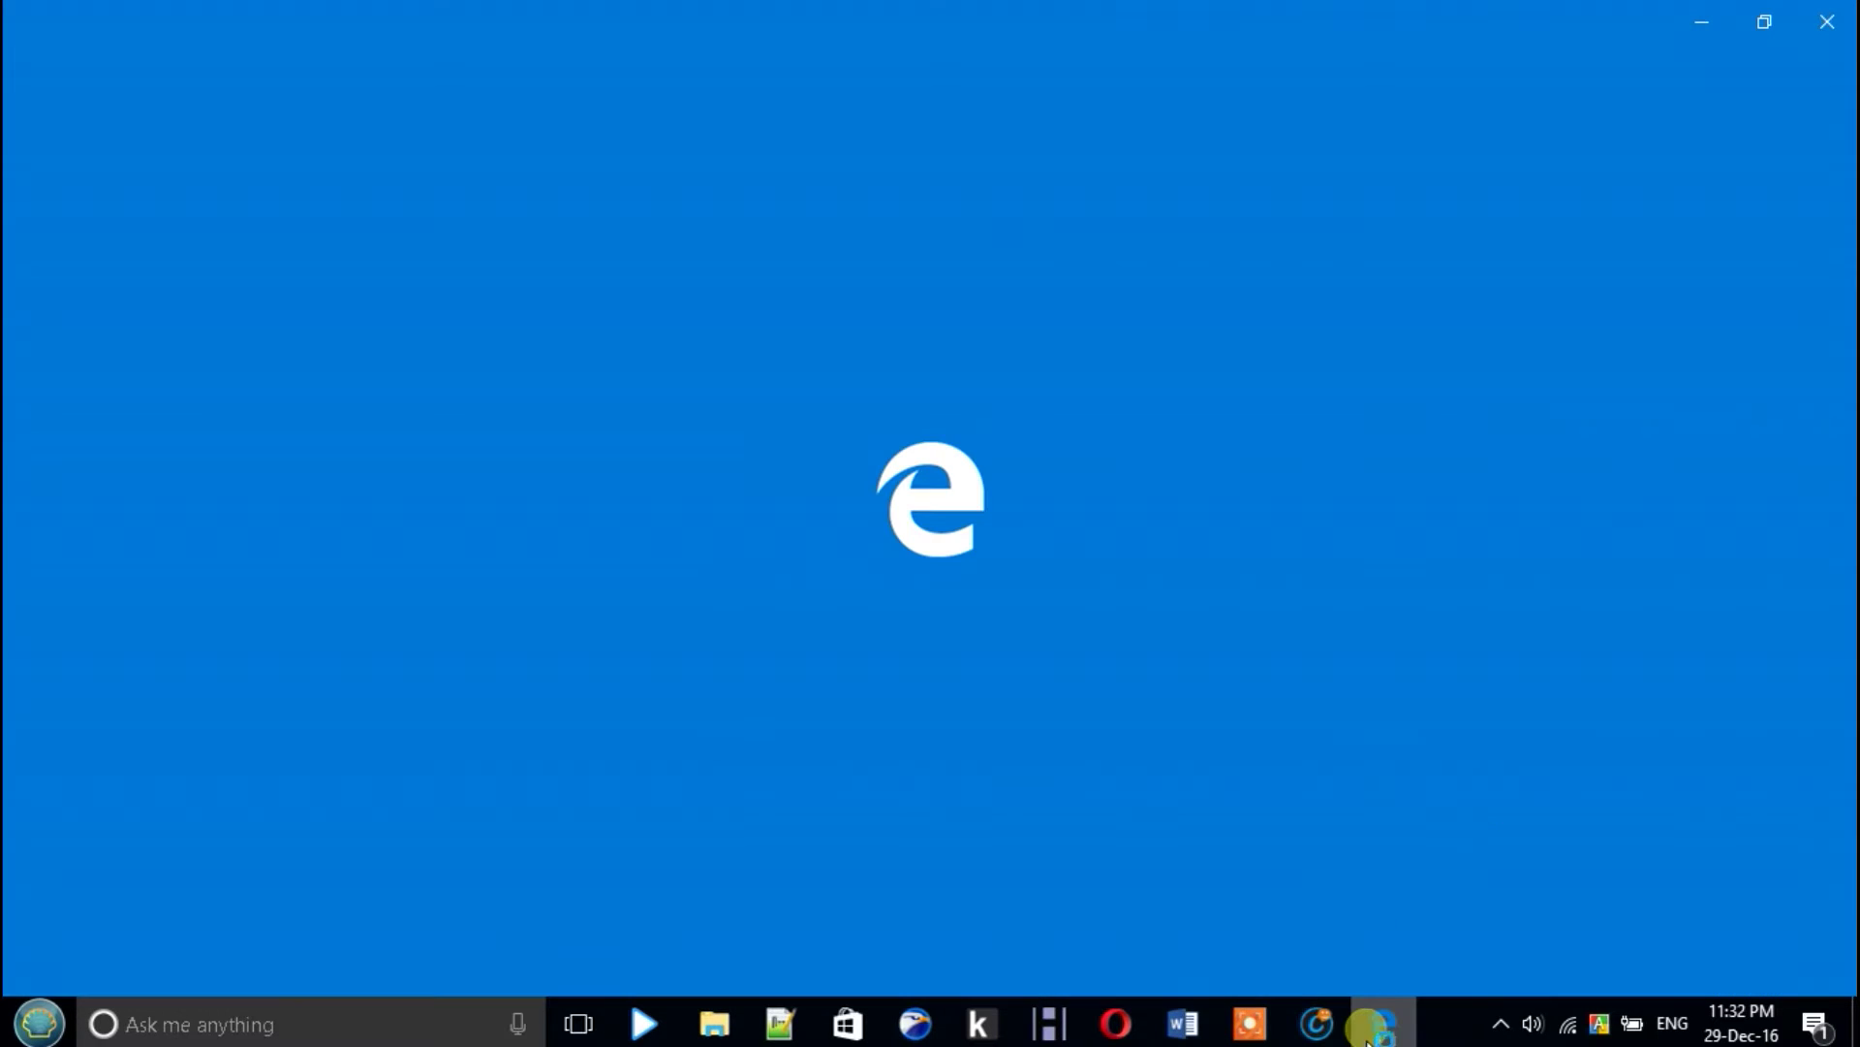
click(1827, 21)
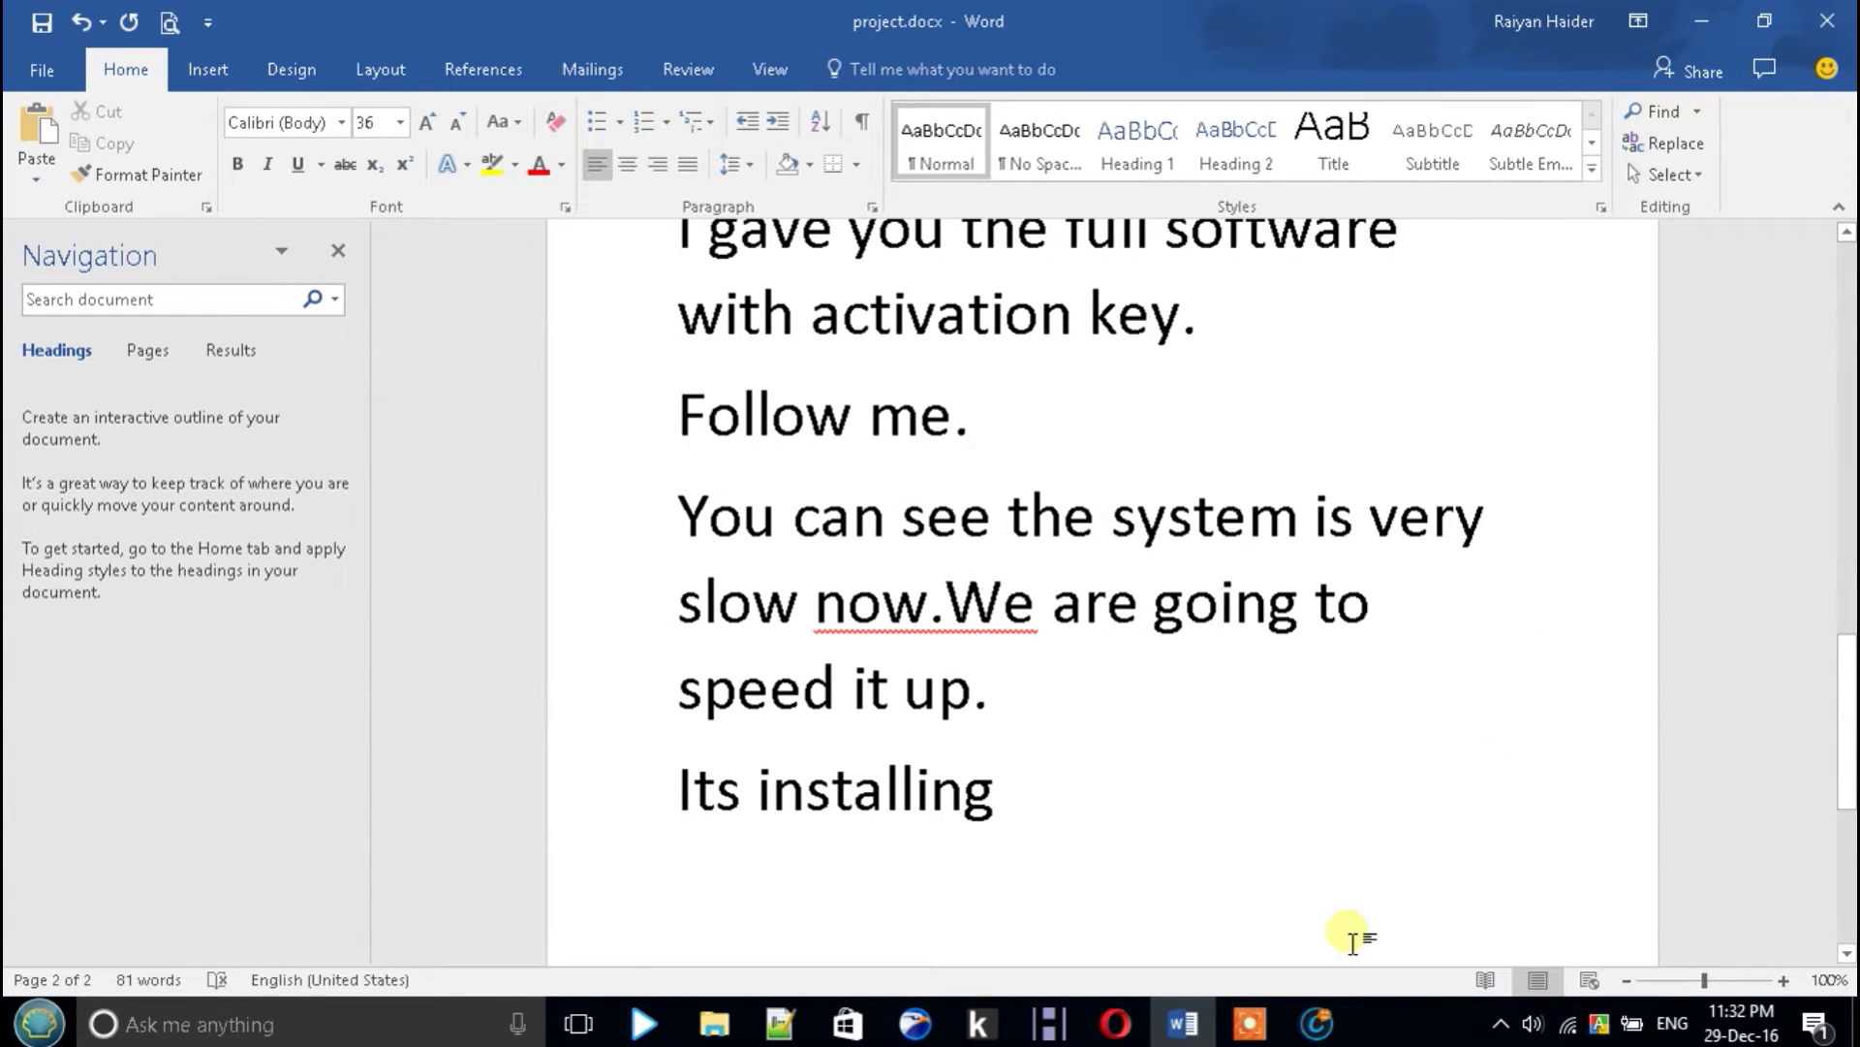
Add the line "Its done." below "Its installing" in the Word document
click(1126, 925)
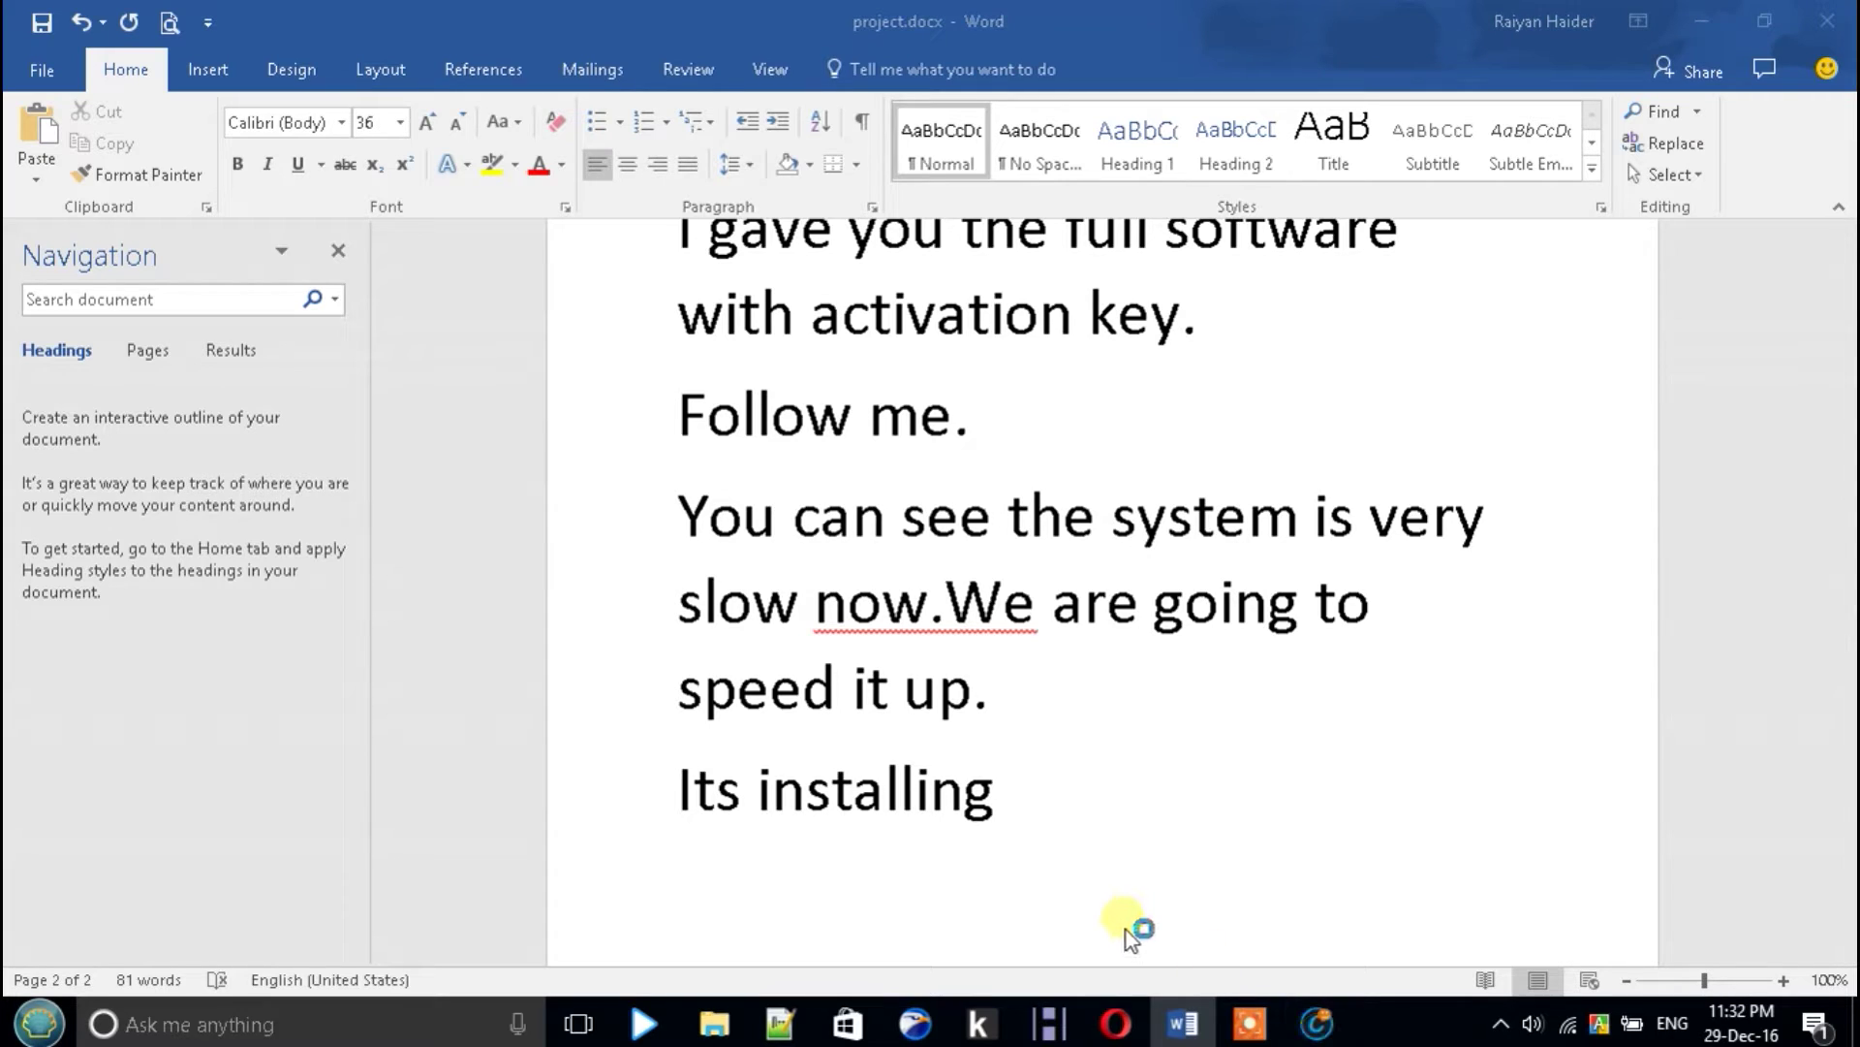
text(Its )
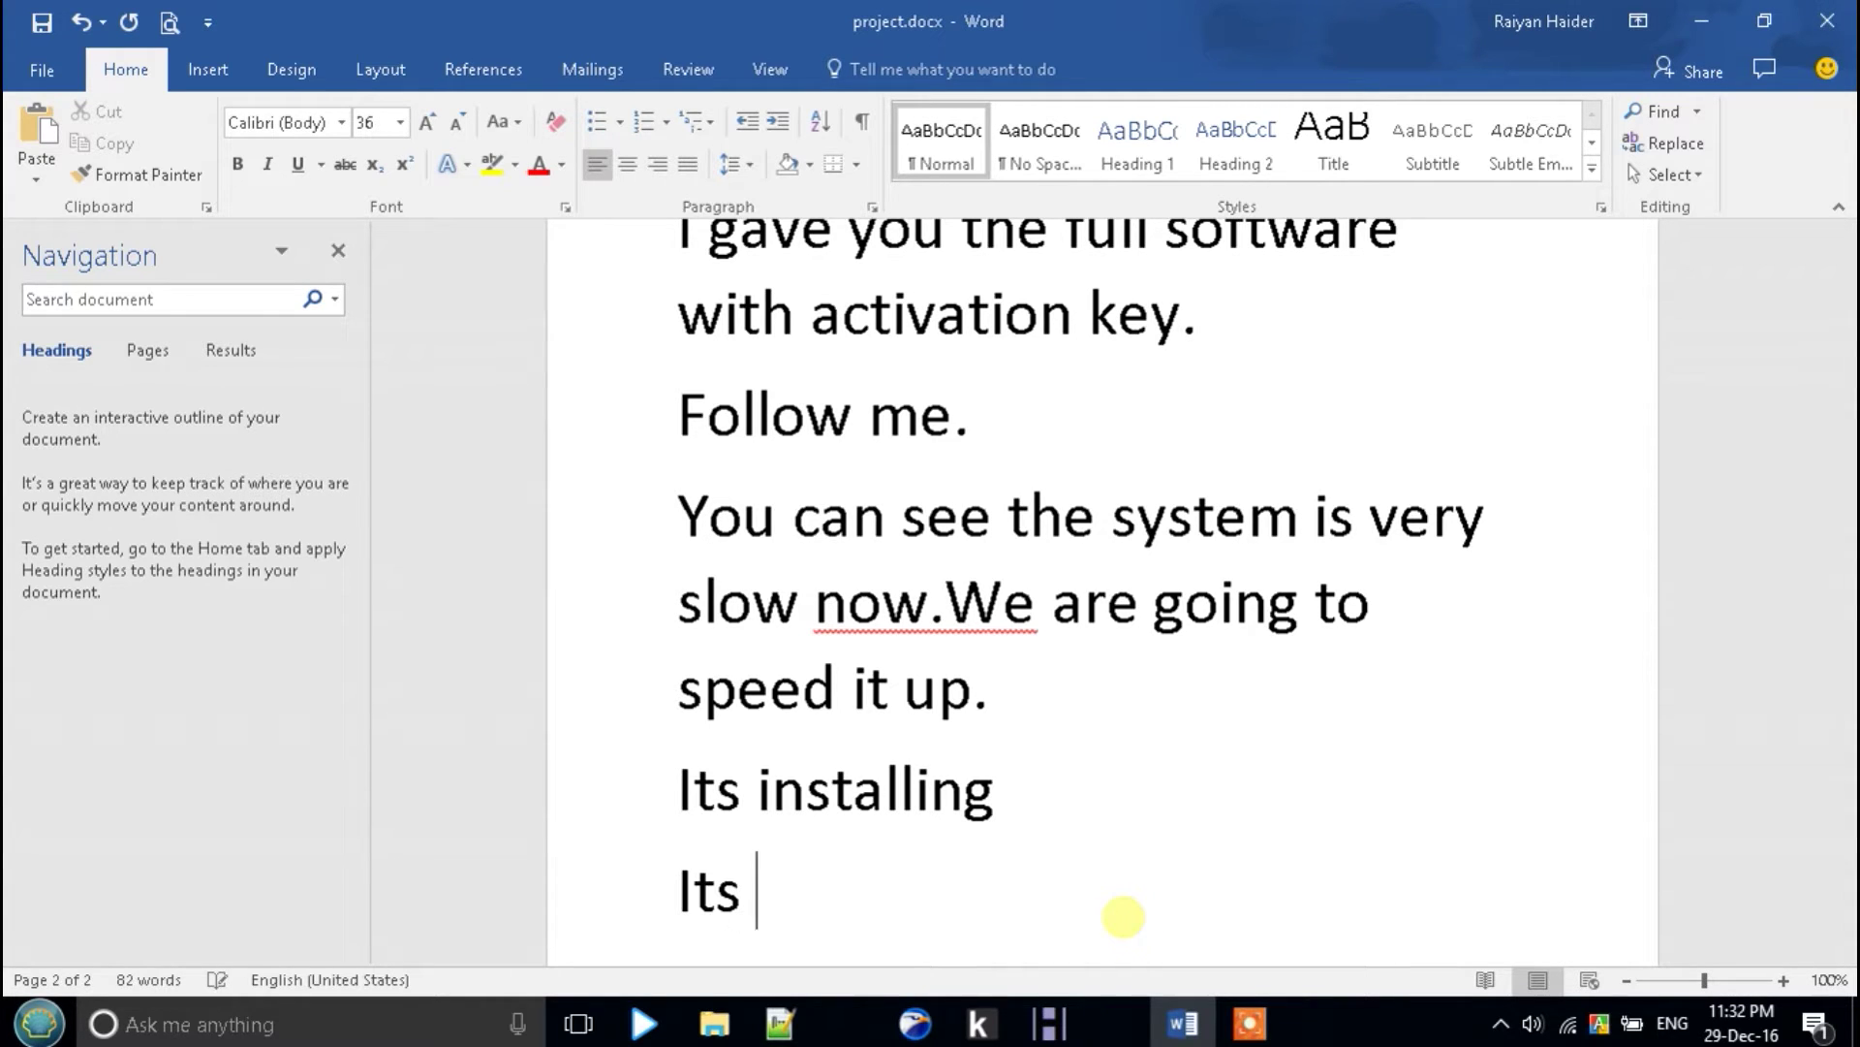
text(doe)
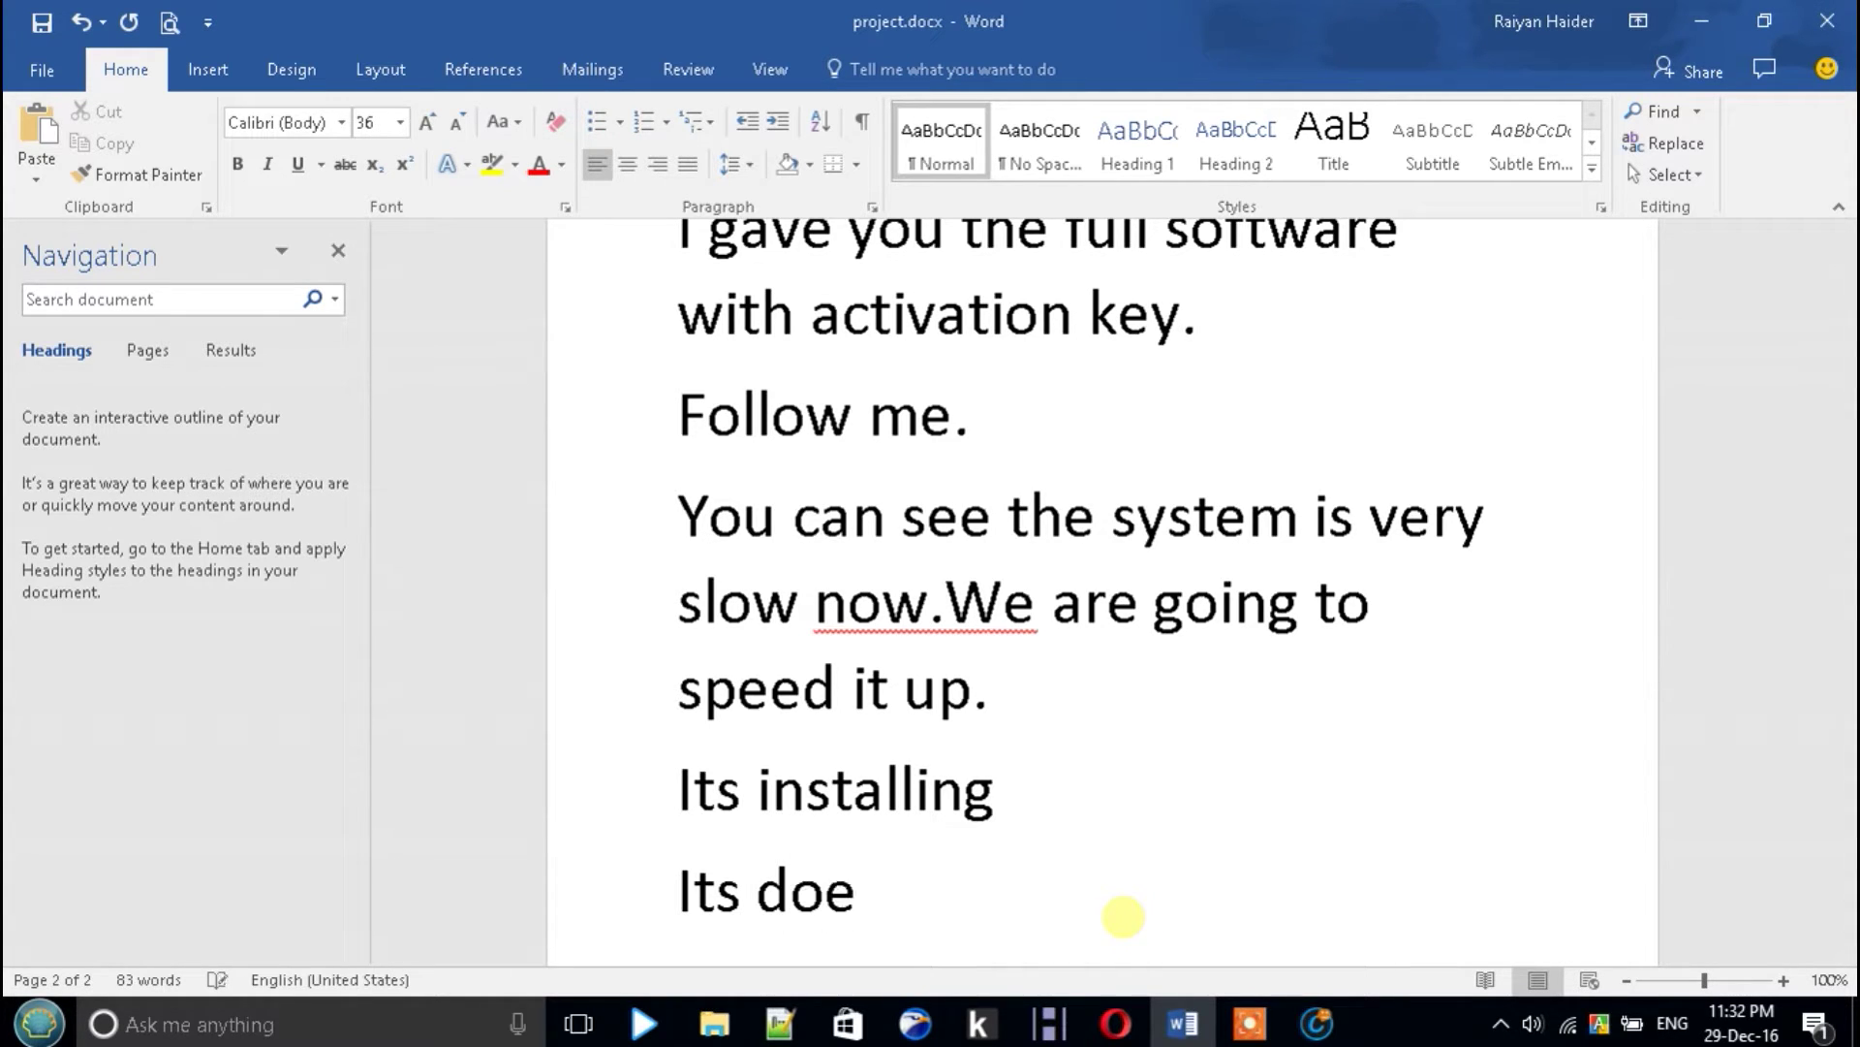
text(ne.)
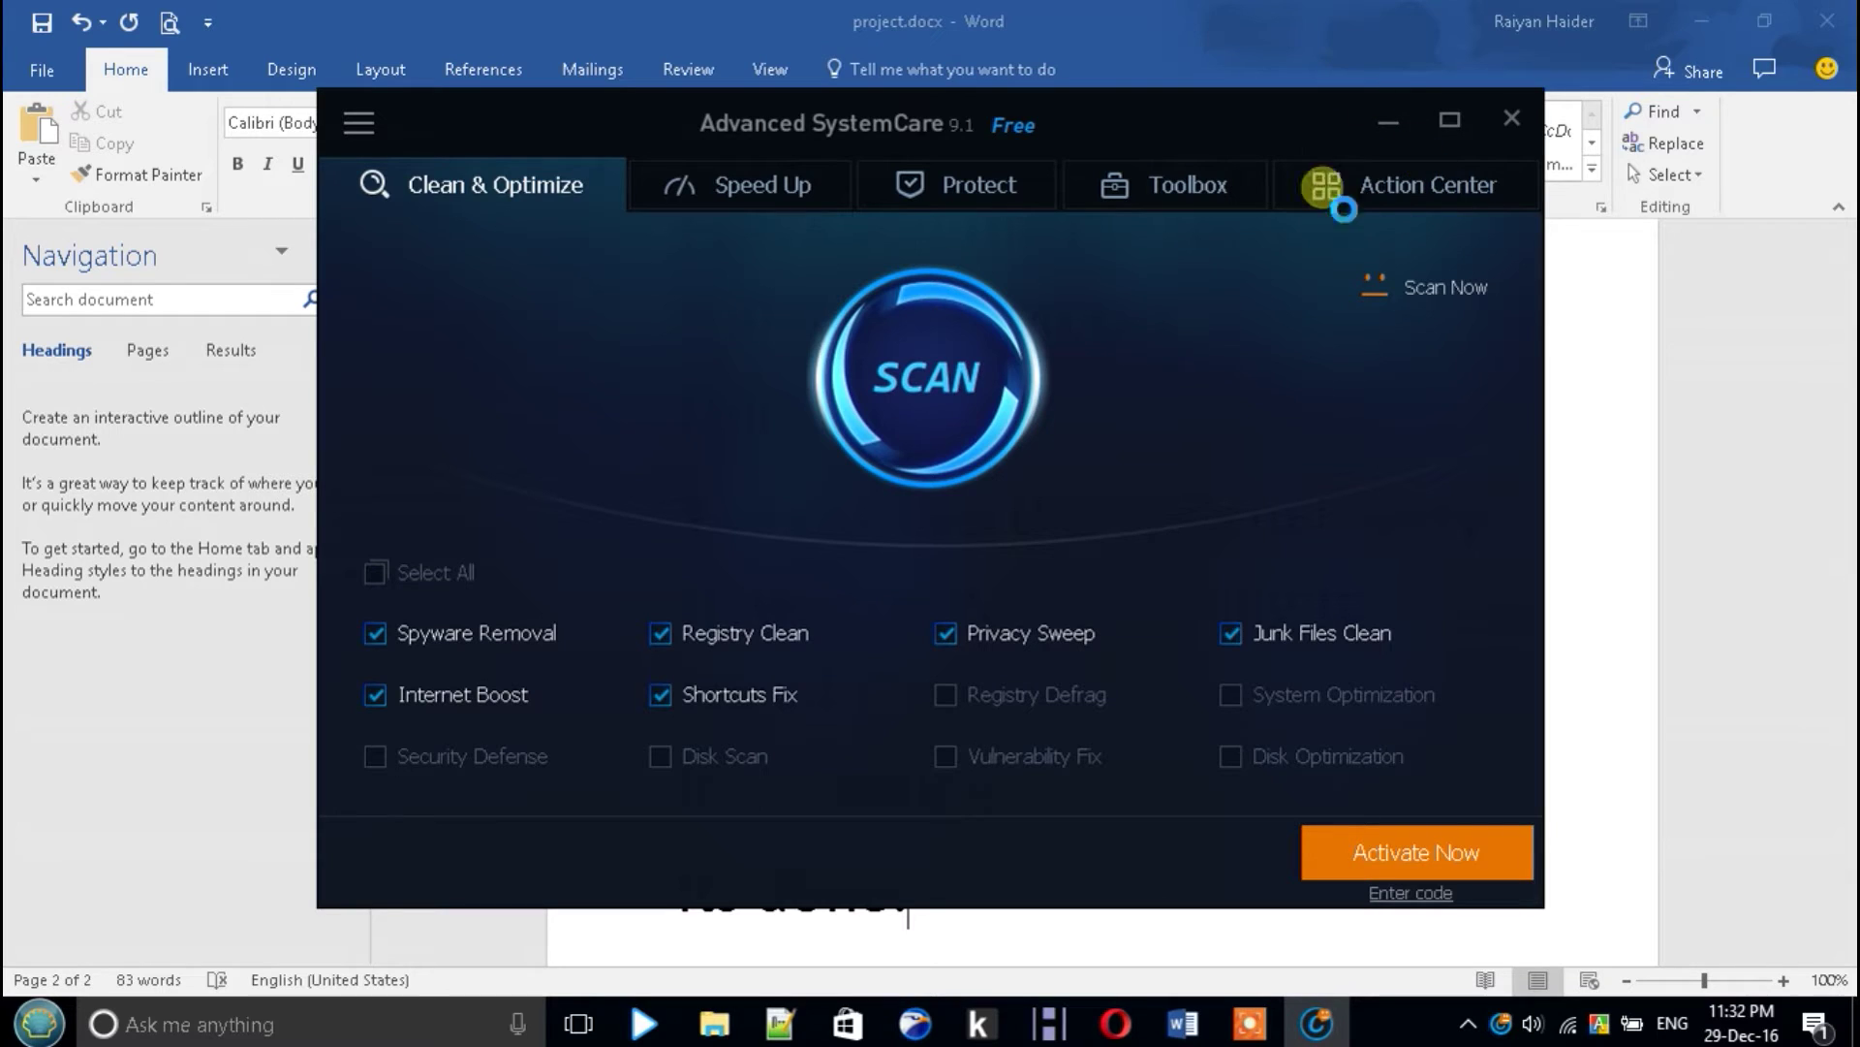
Minimize Advanced SystemCare, add the line "Now open it." to the Word document, and bring the Advanced SystemCare window back up
click(1398, 130)
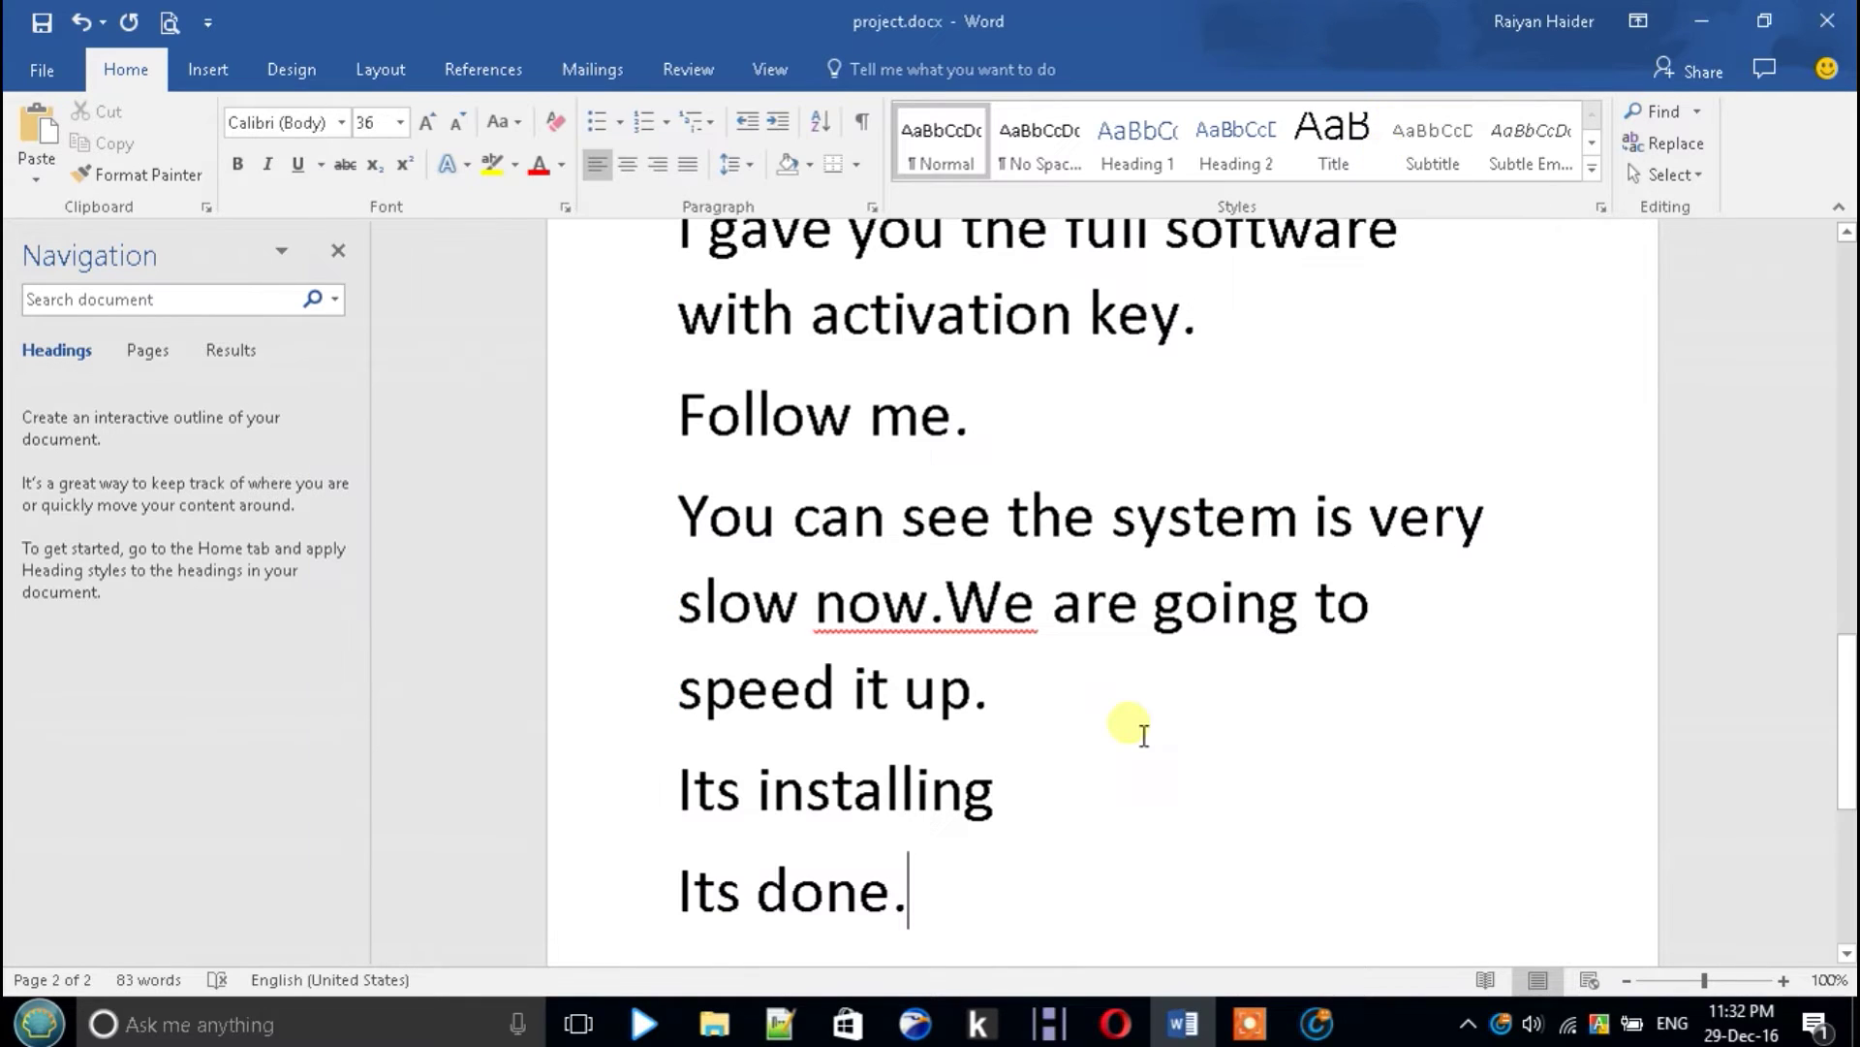
text(No)
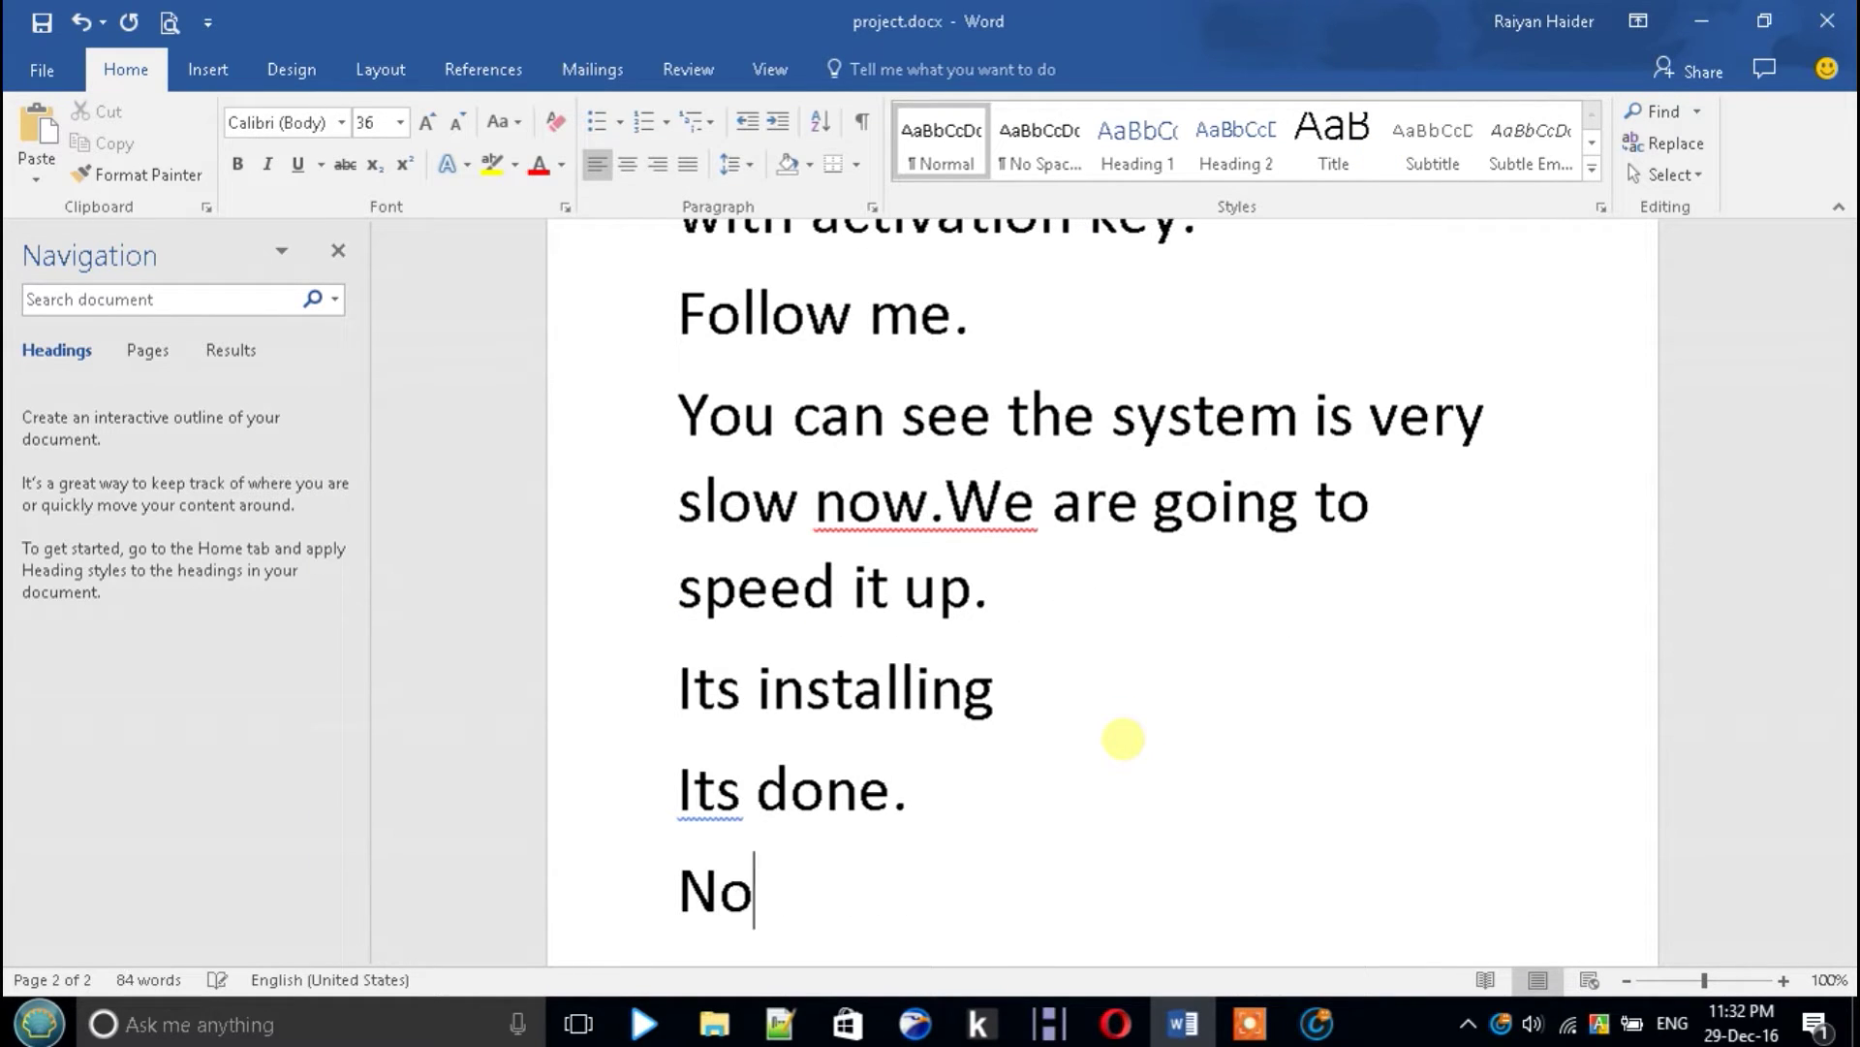
text(w open it.)
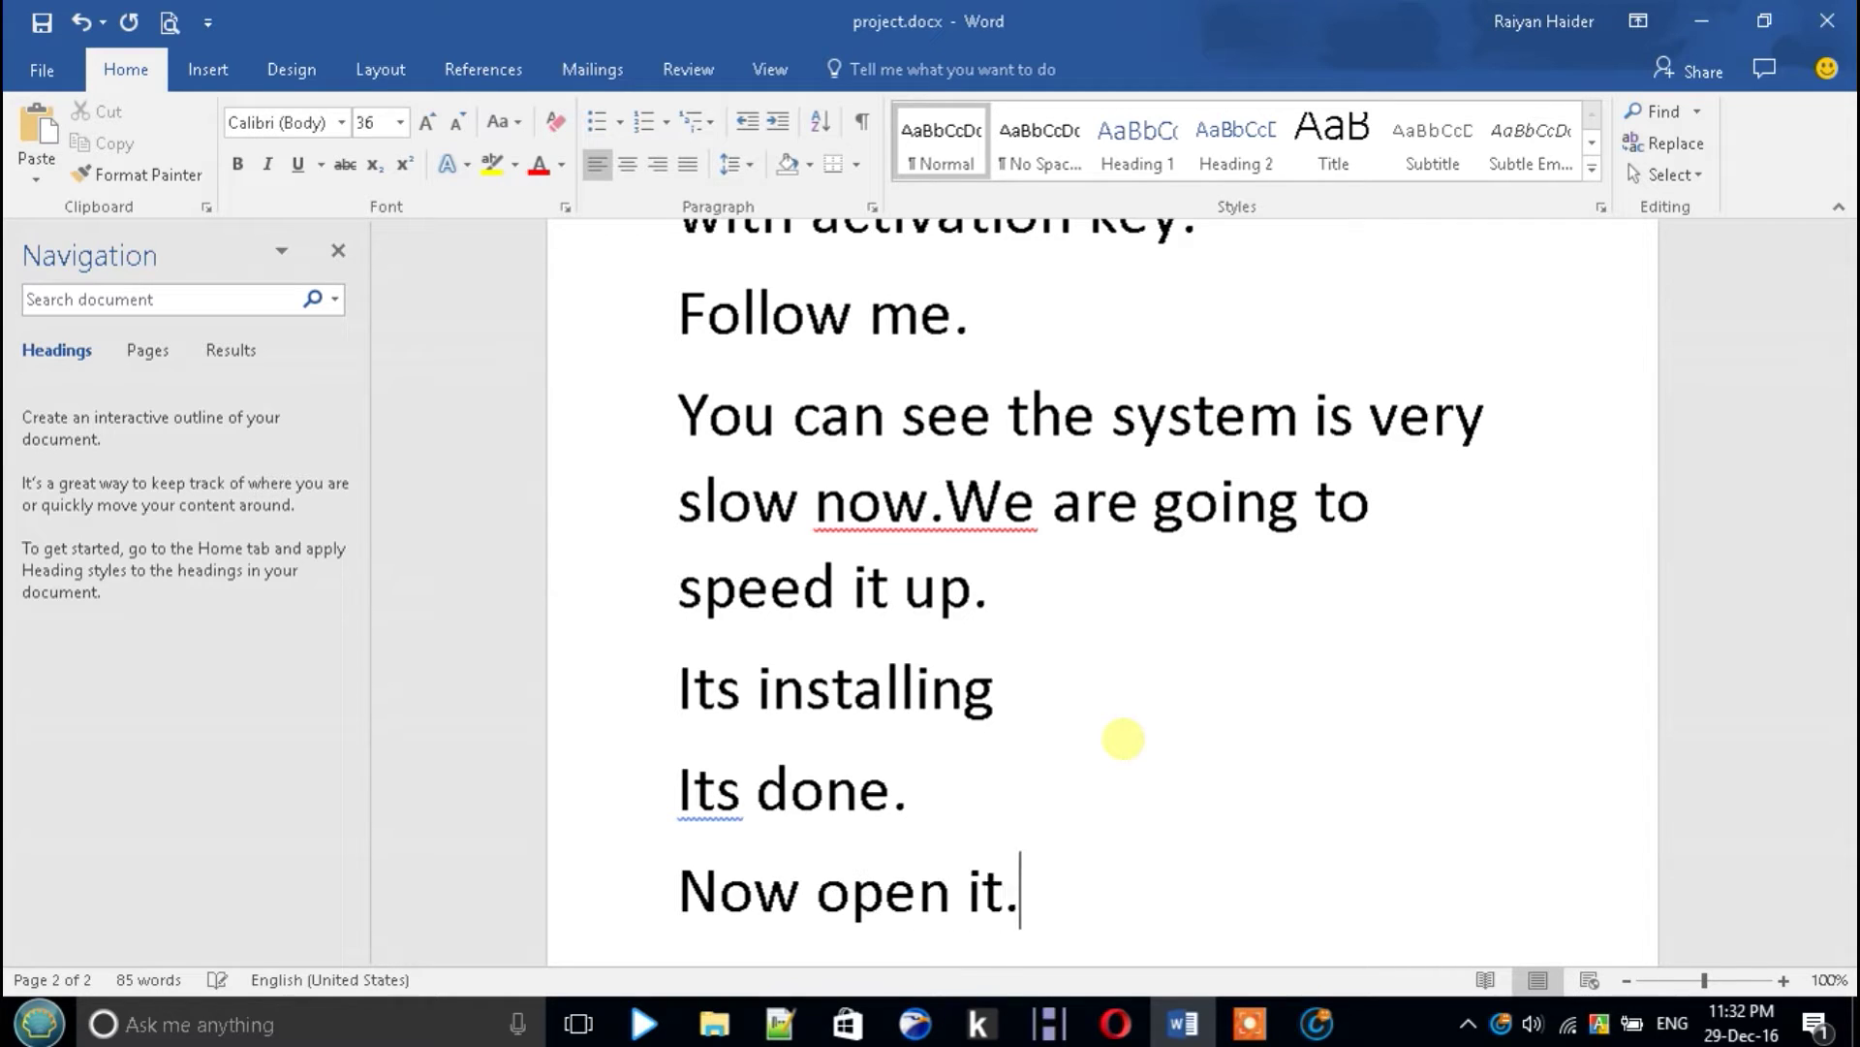
key(Return)
click(1303, 1033)
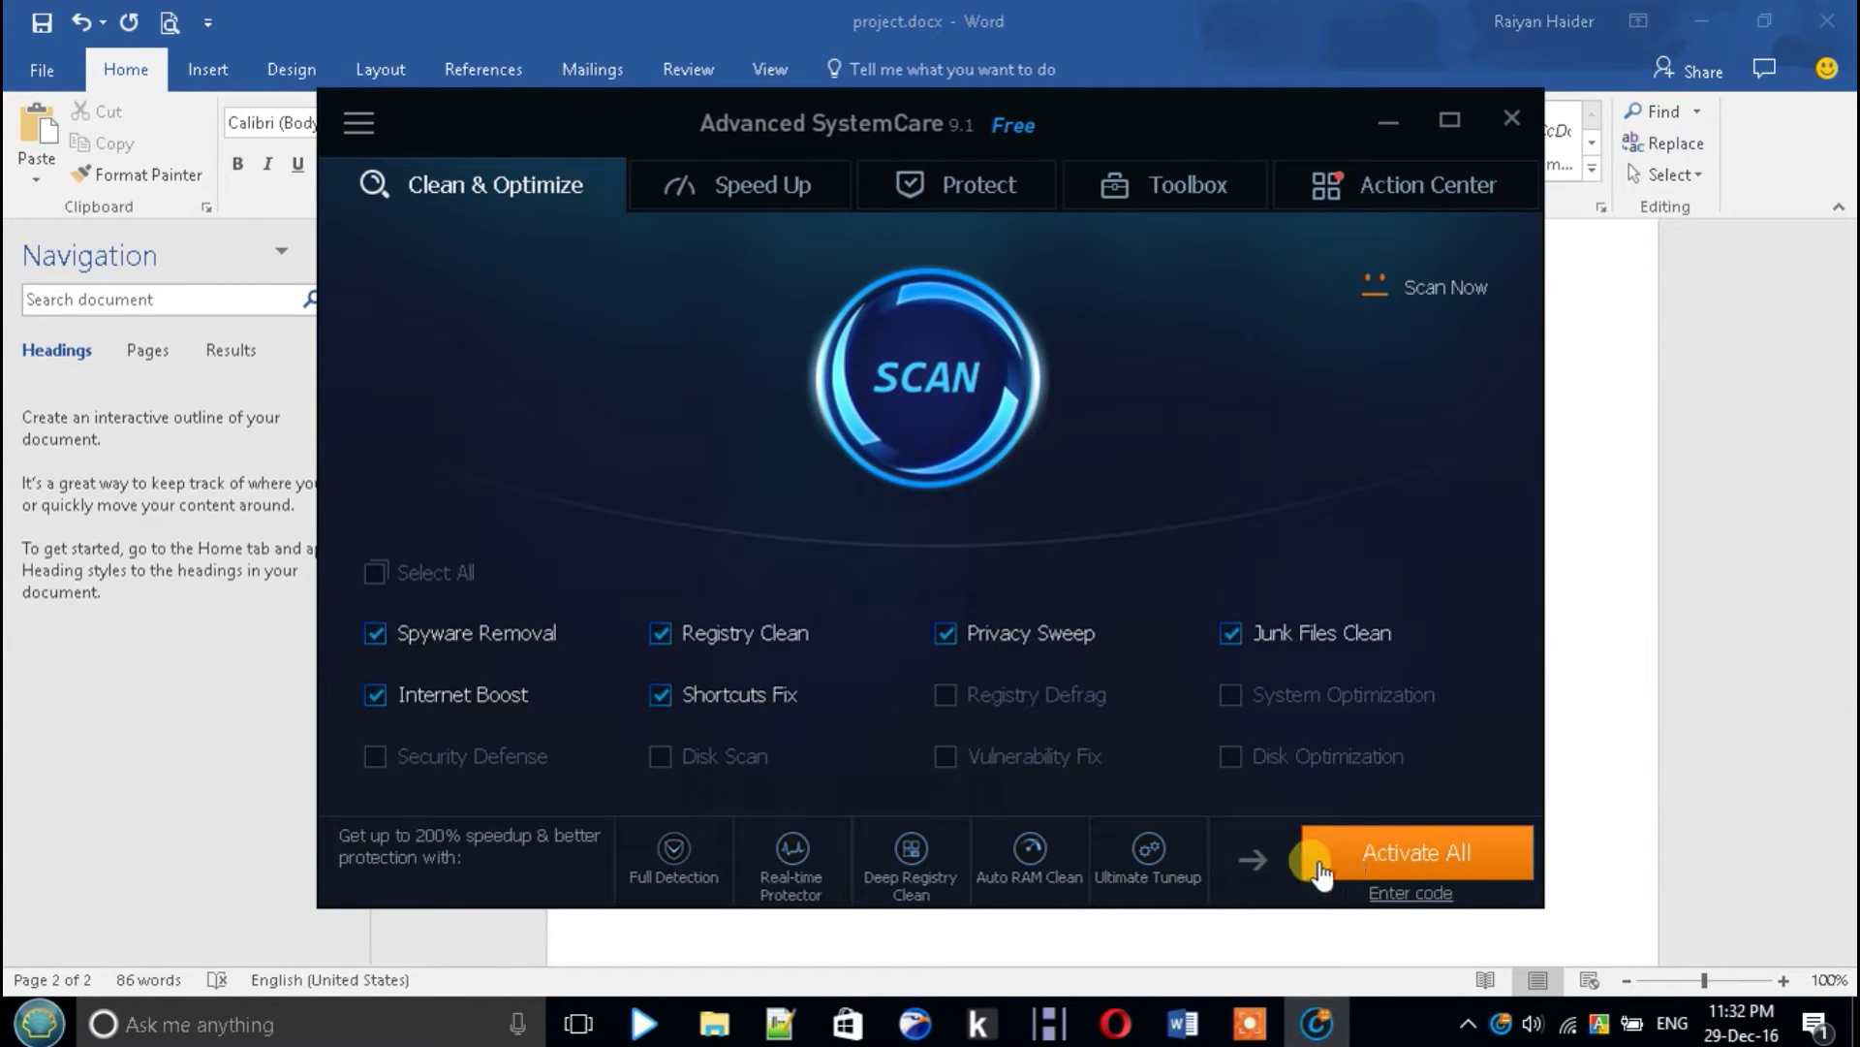
Return to the Word document and add the line "U see its not activated."
click(1597, 789)
key(Return)
text(U s)
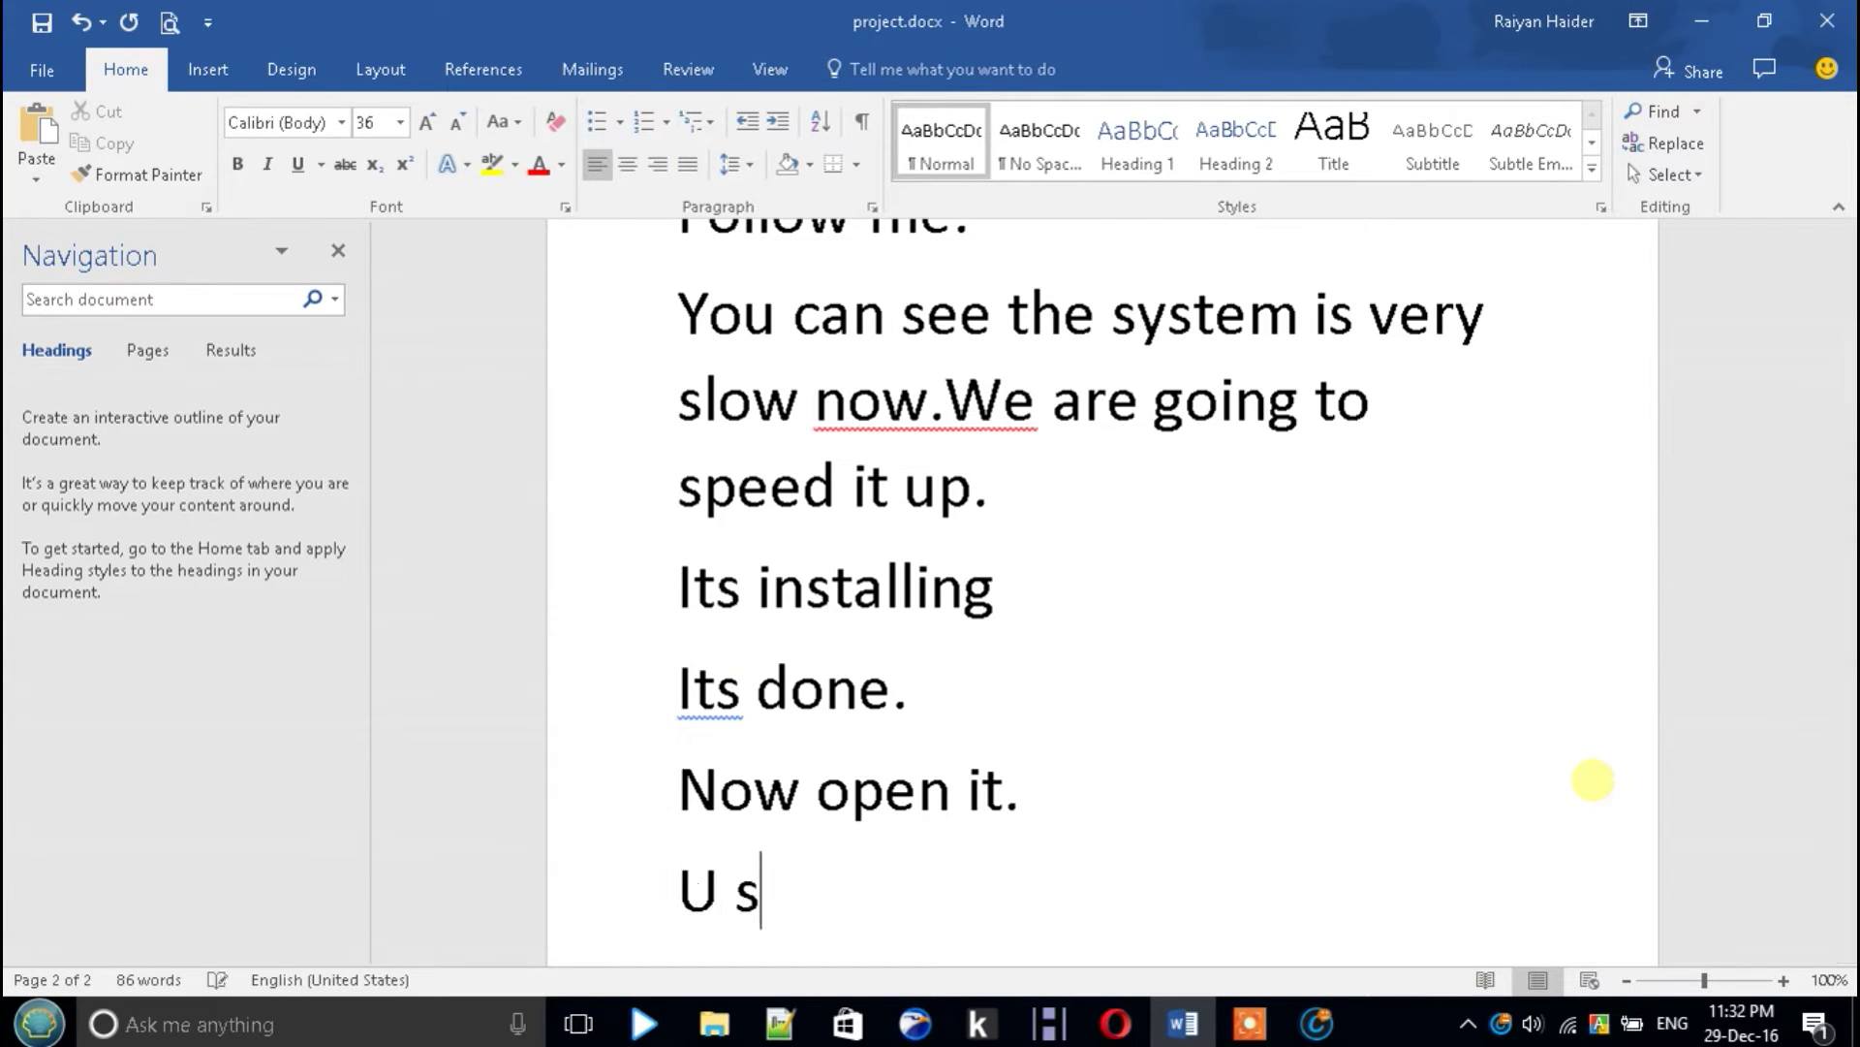
text(ee its)
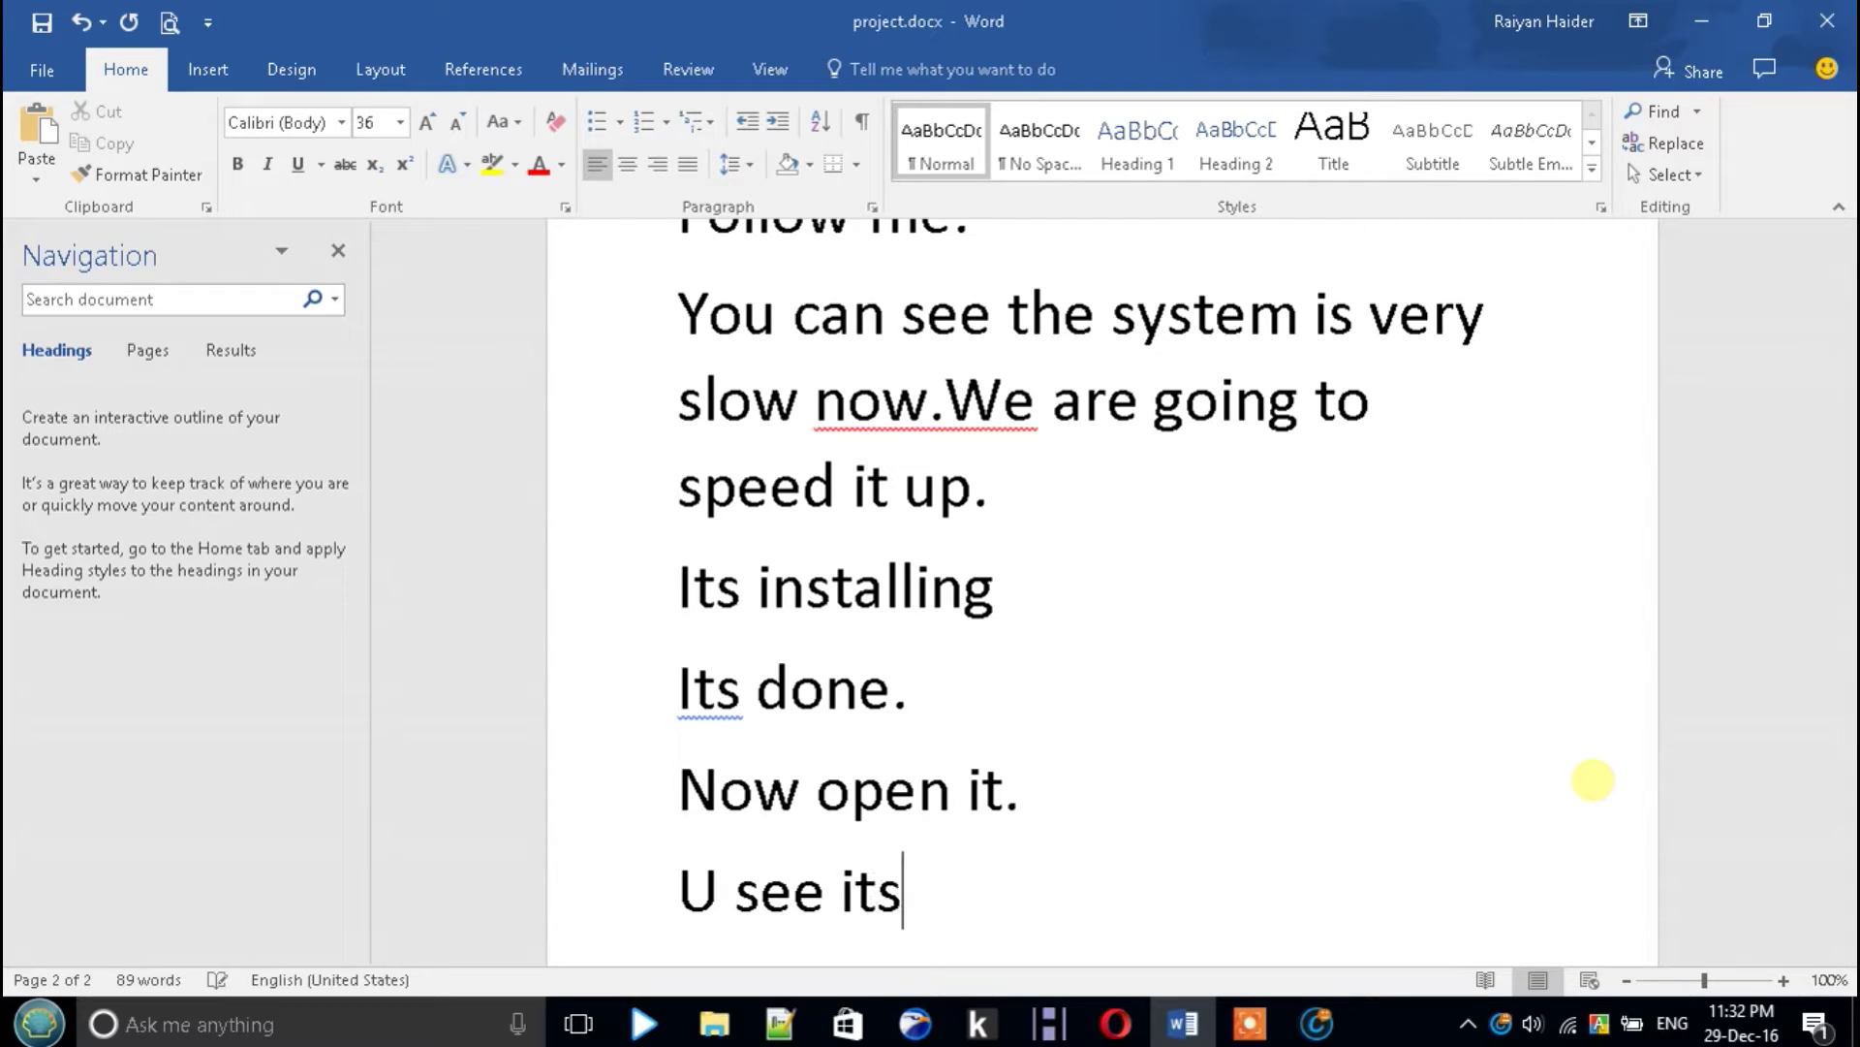
text( not ac)
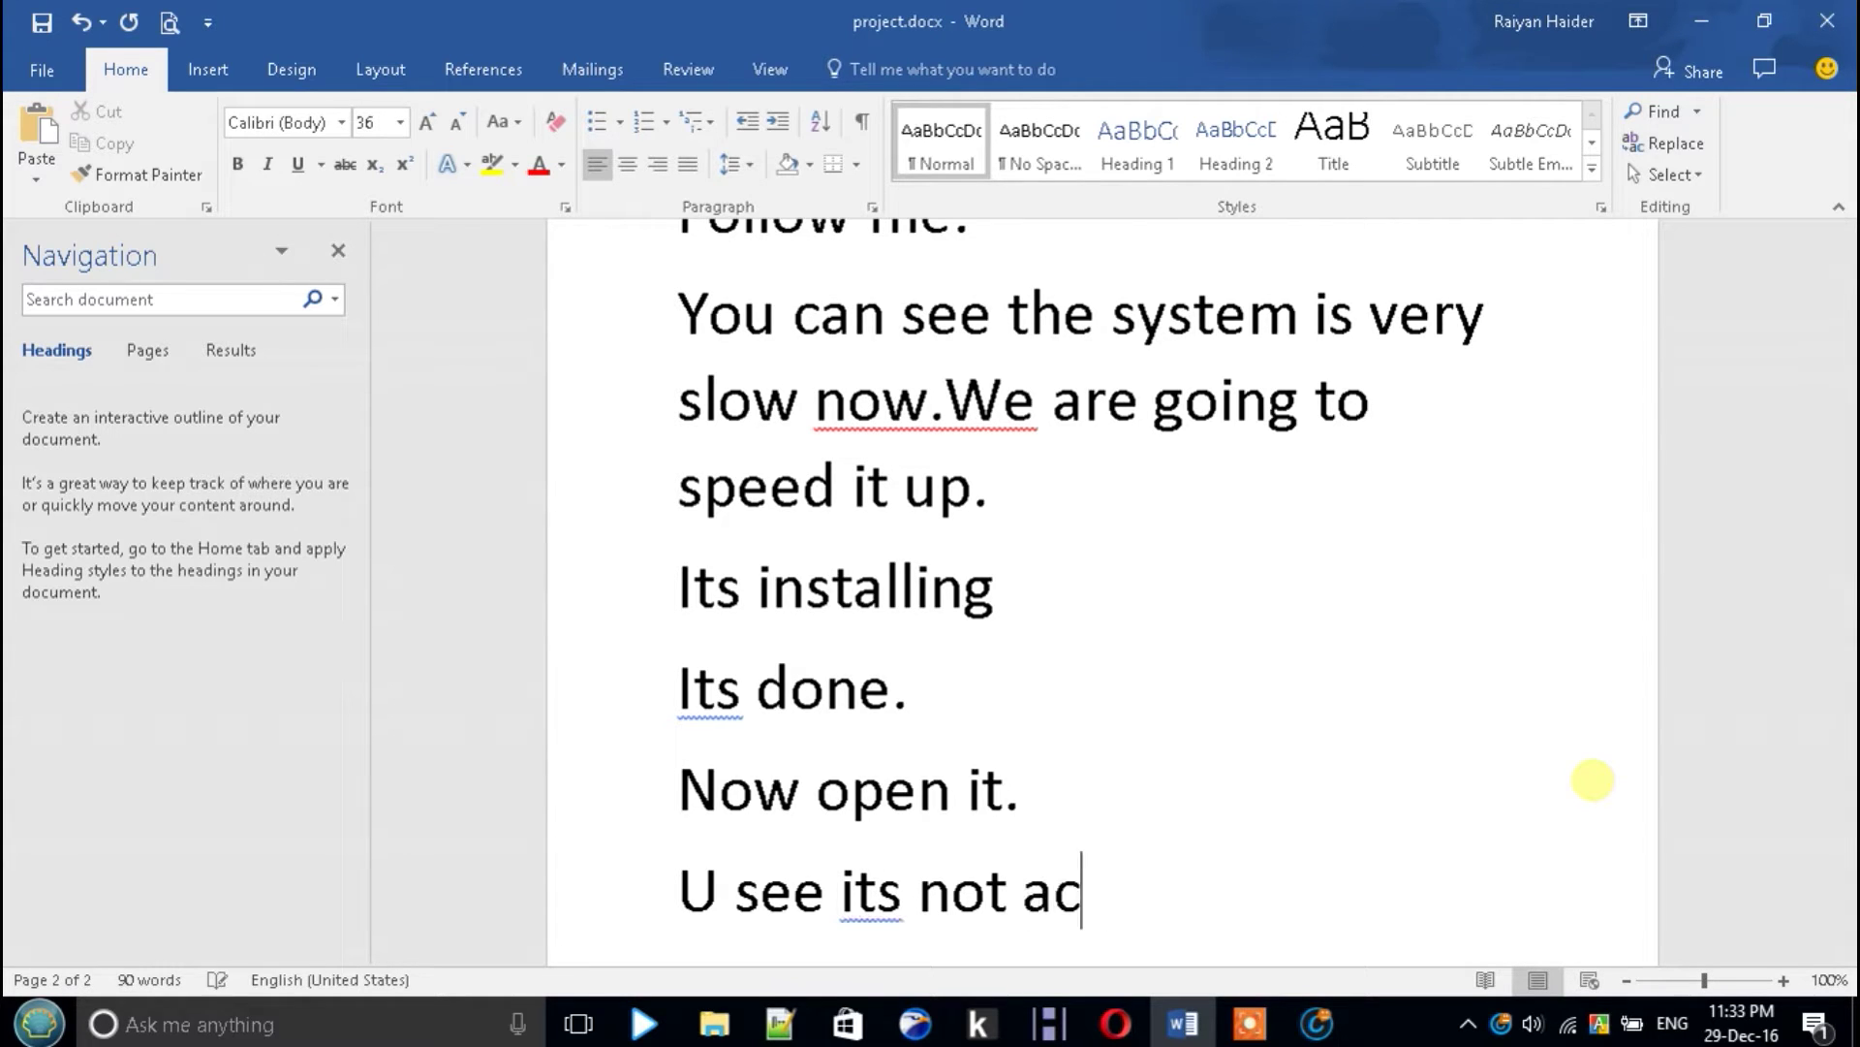
text(tivated.)
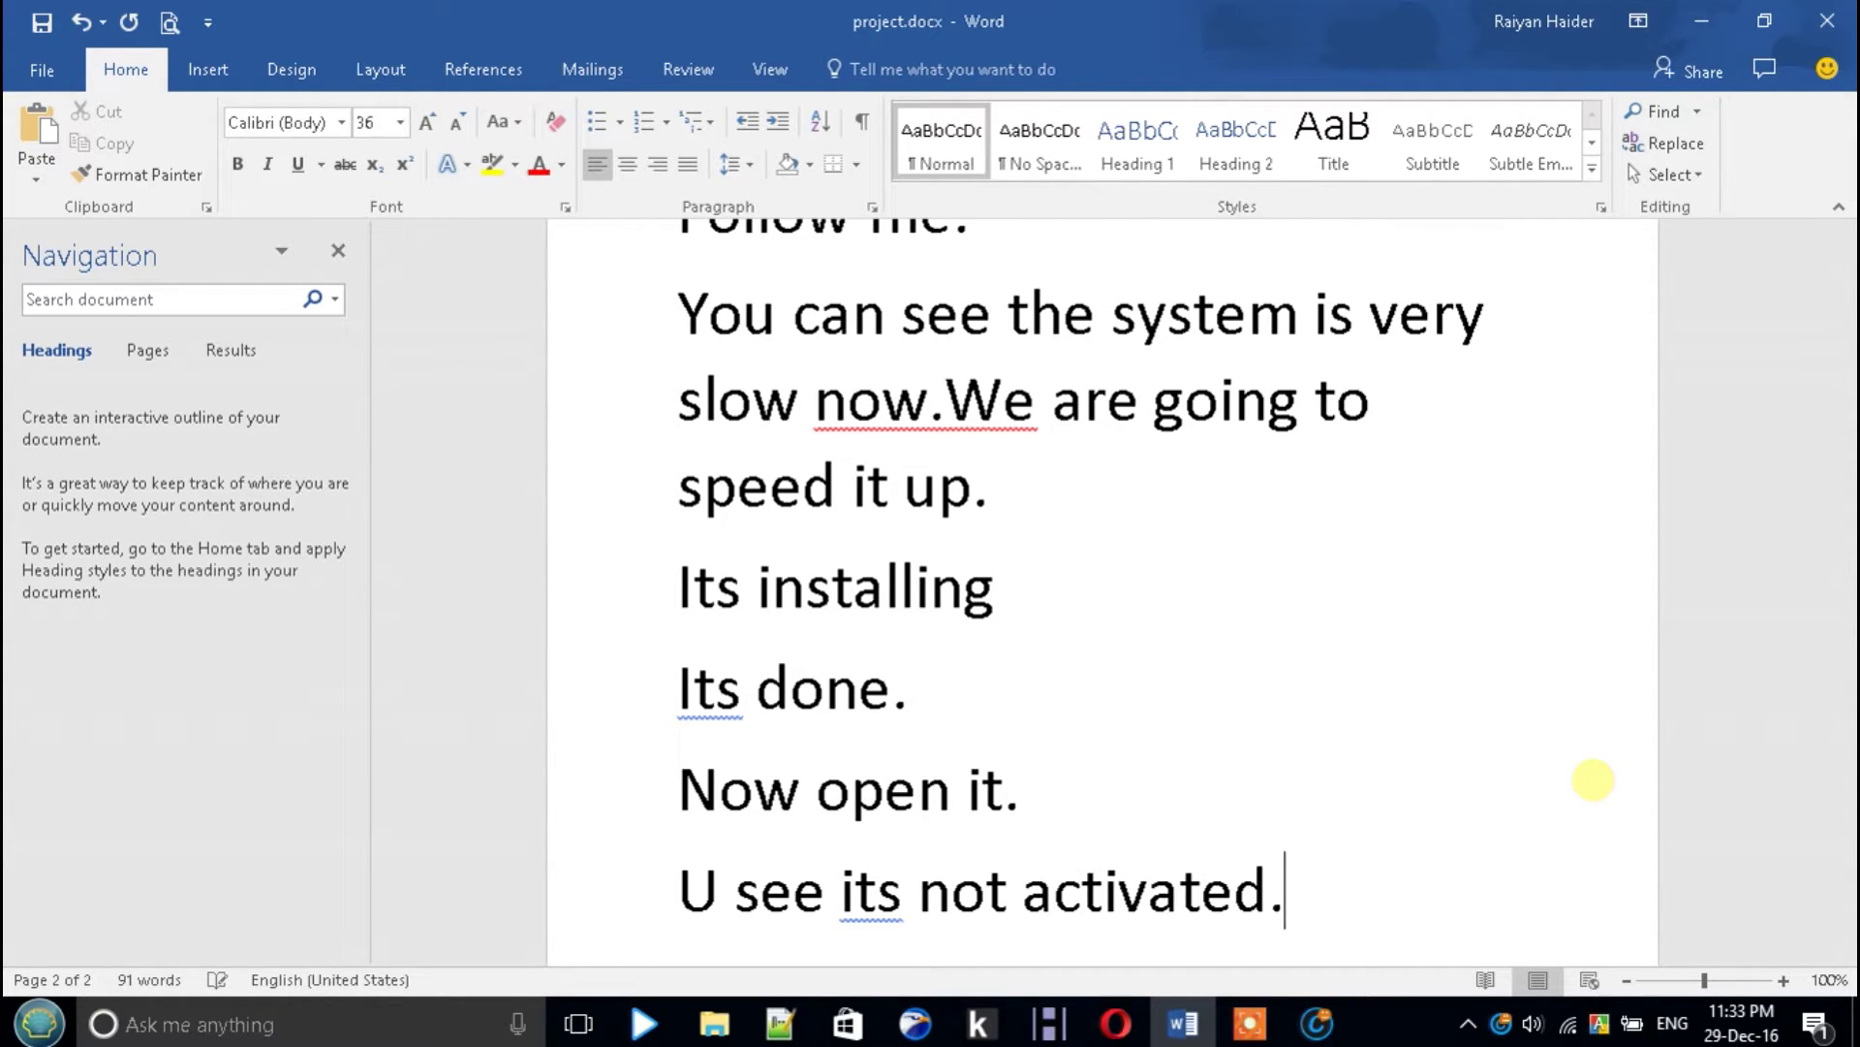
Add the lines "We are going to activate it." and "Follow me" to the document, followed by a page break
key(Return)
text(We are)
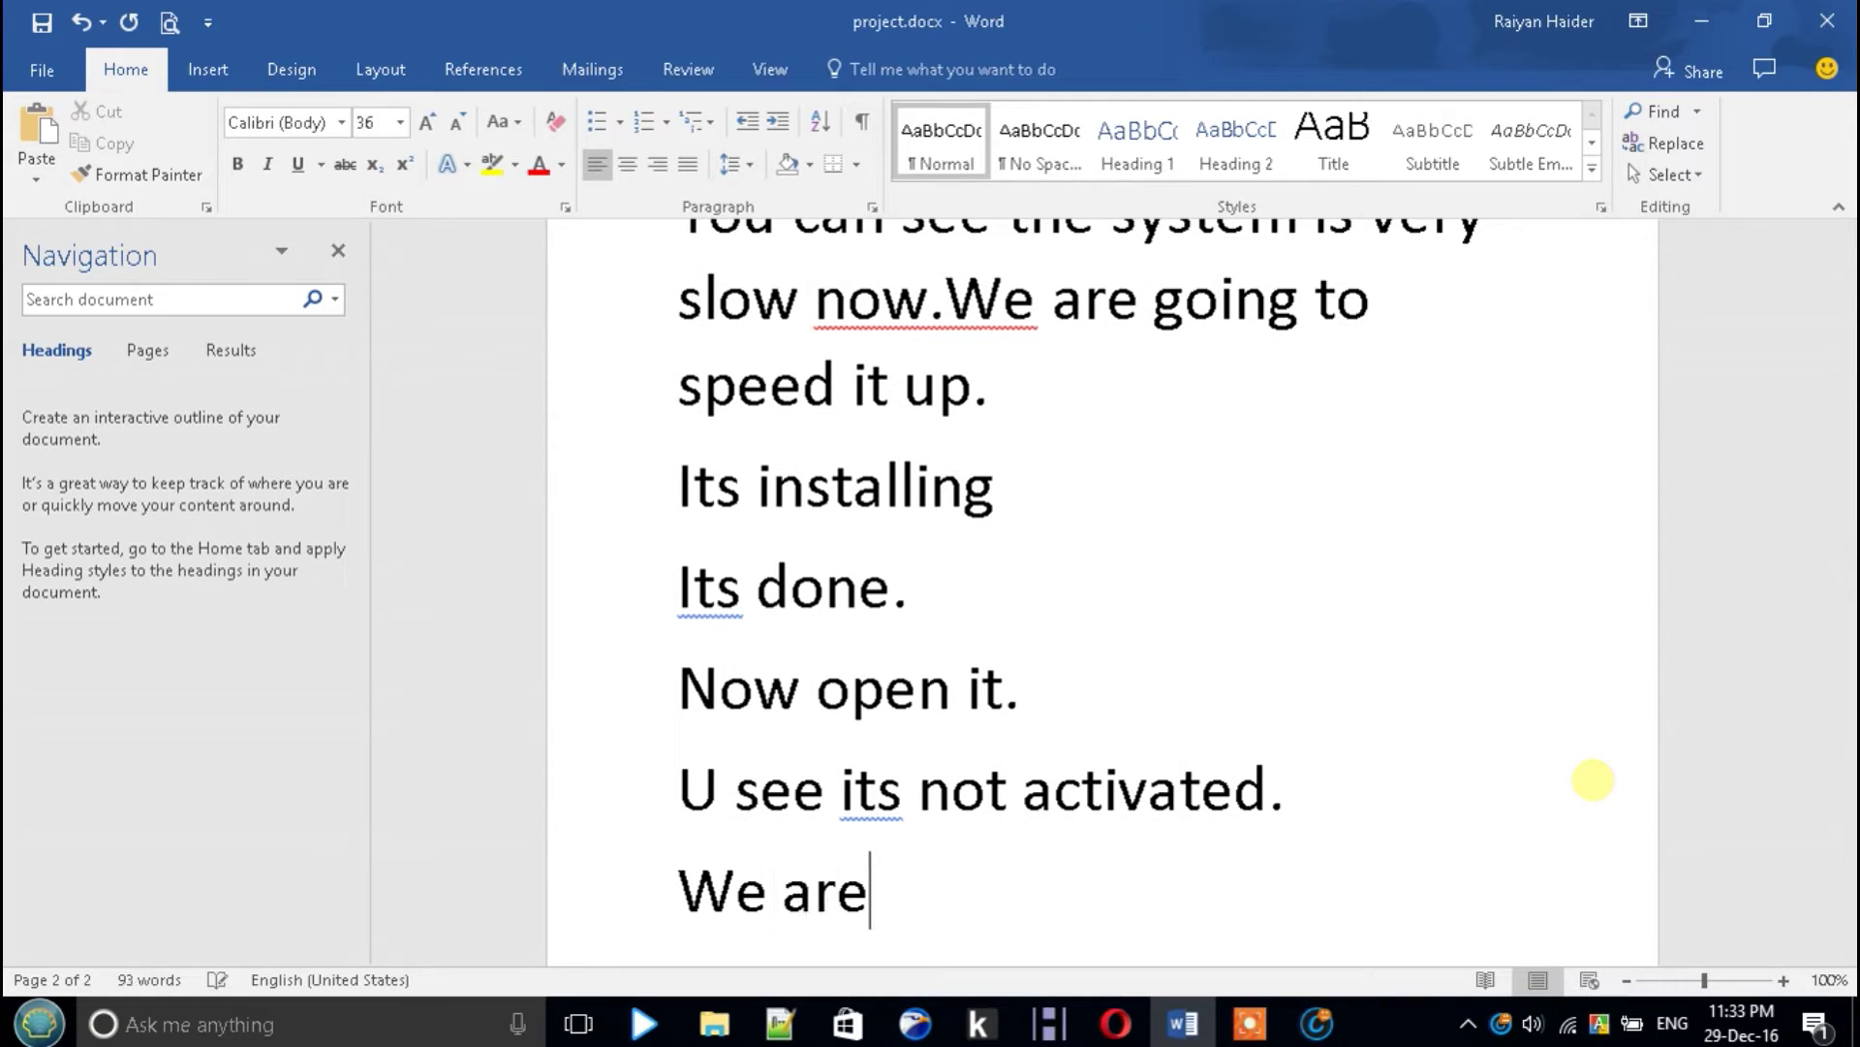
text( going to )
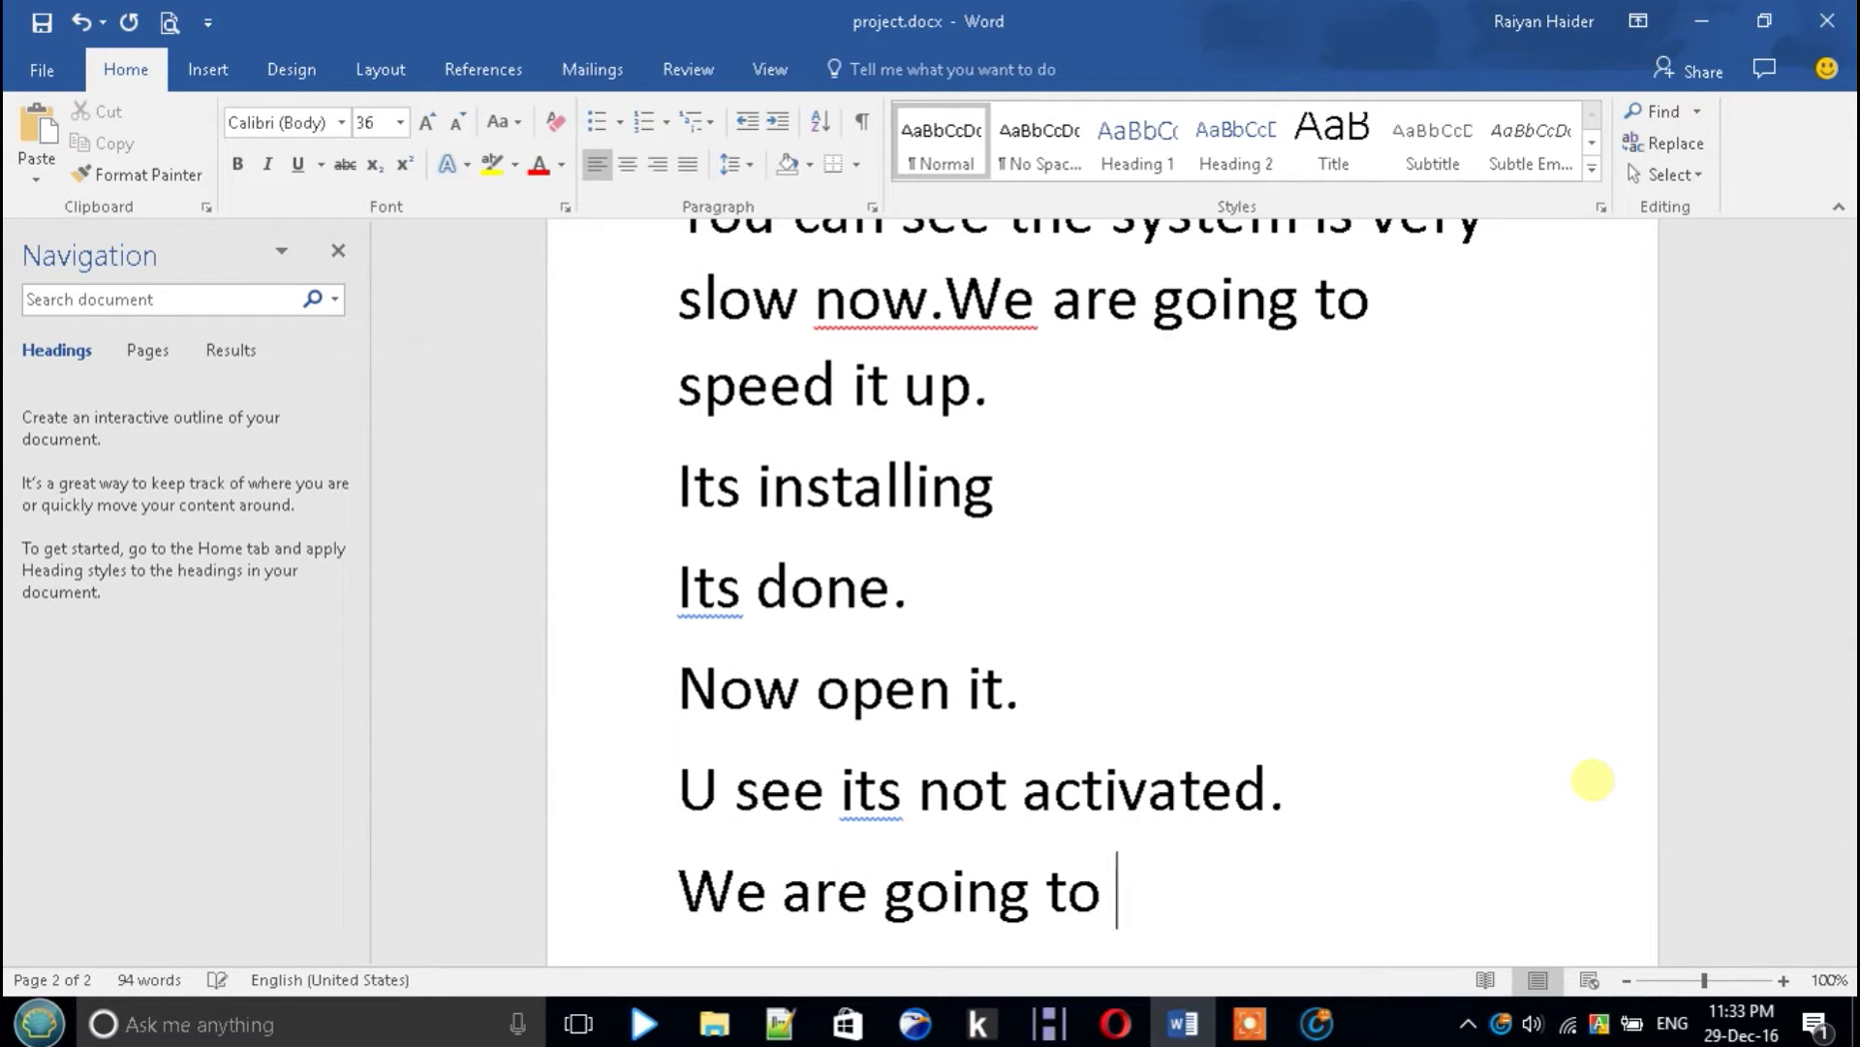
text(activa)
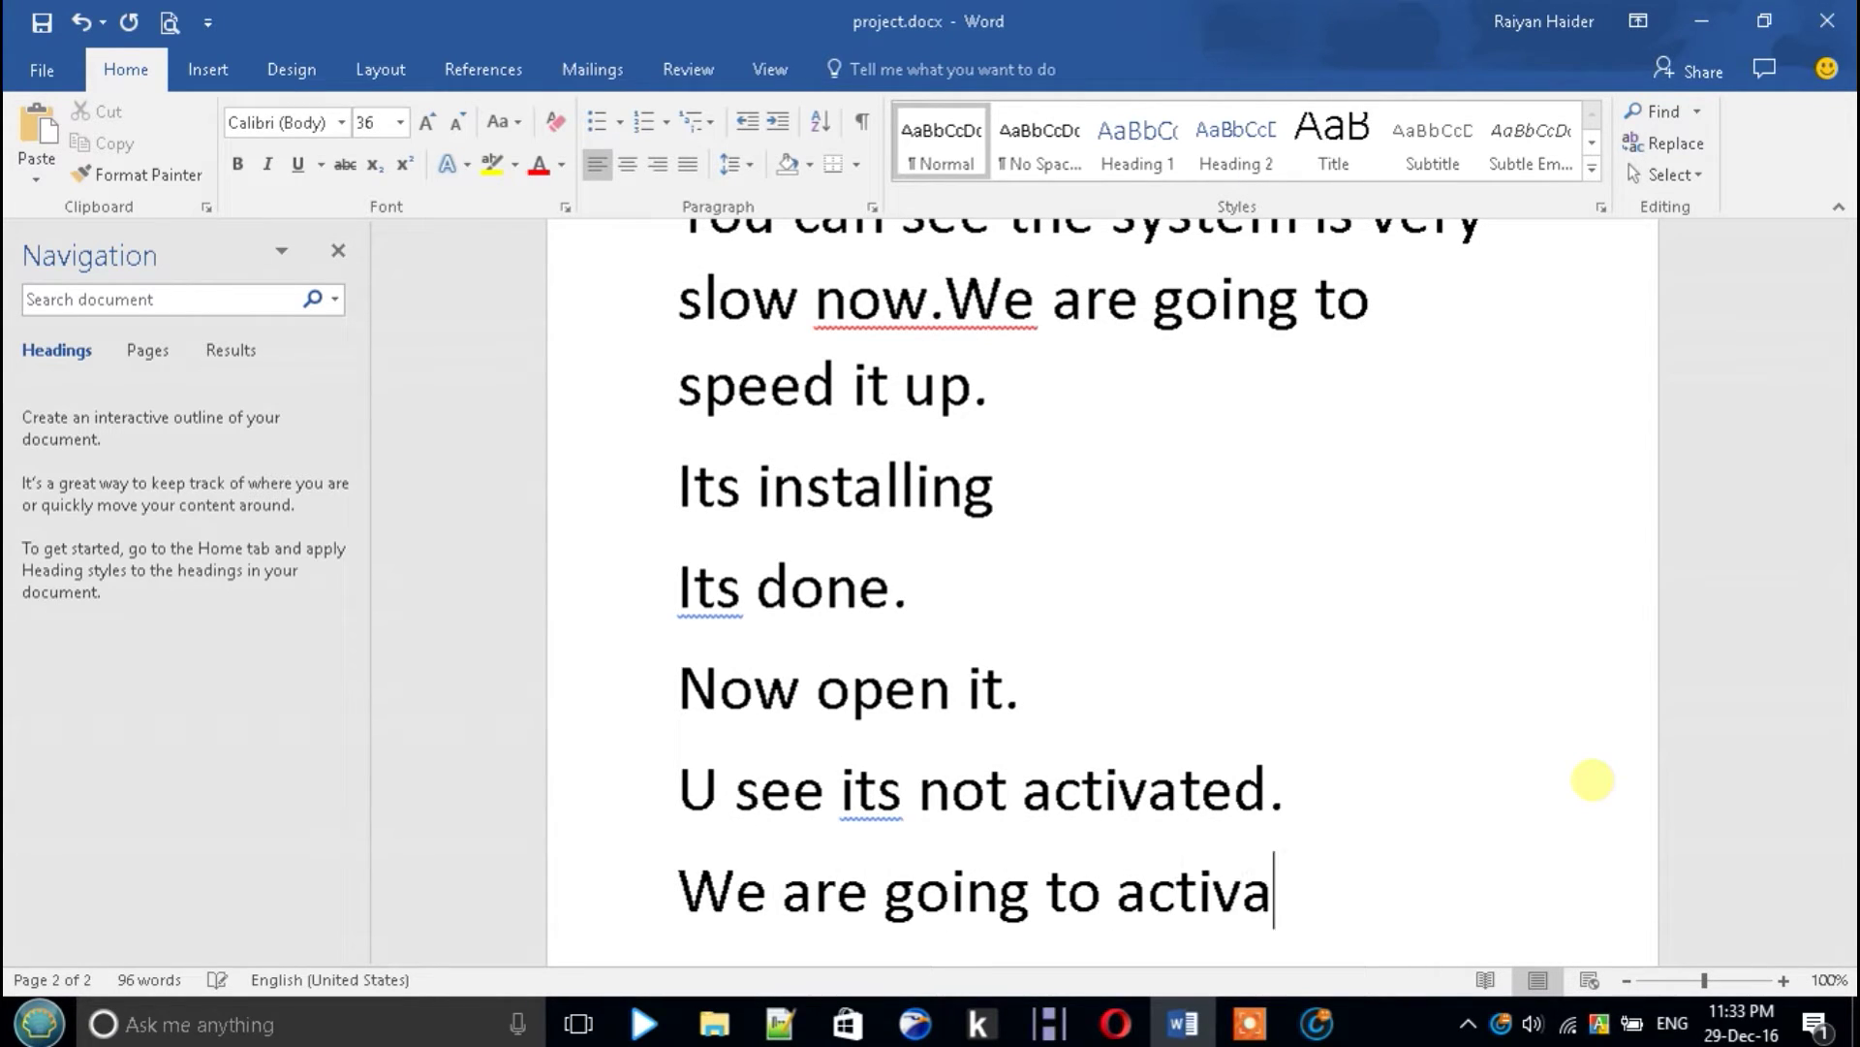
text(te it.)
key(Return)
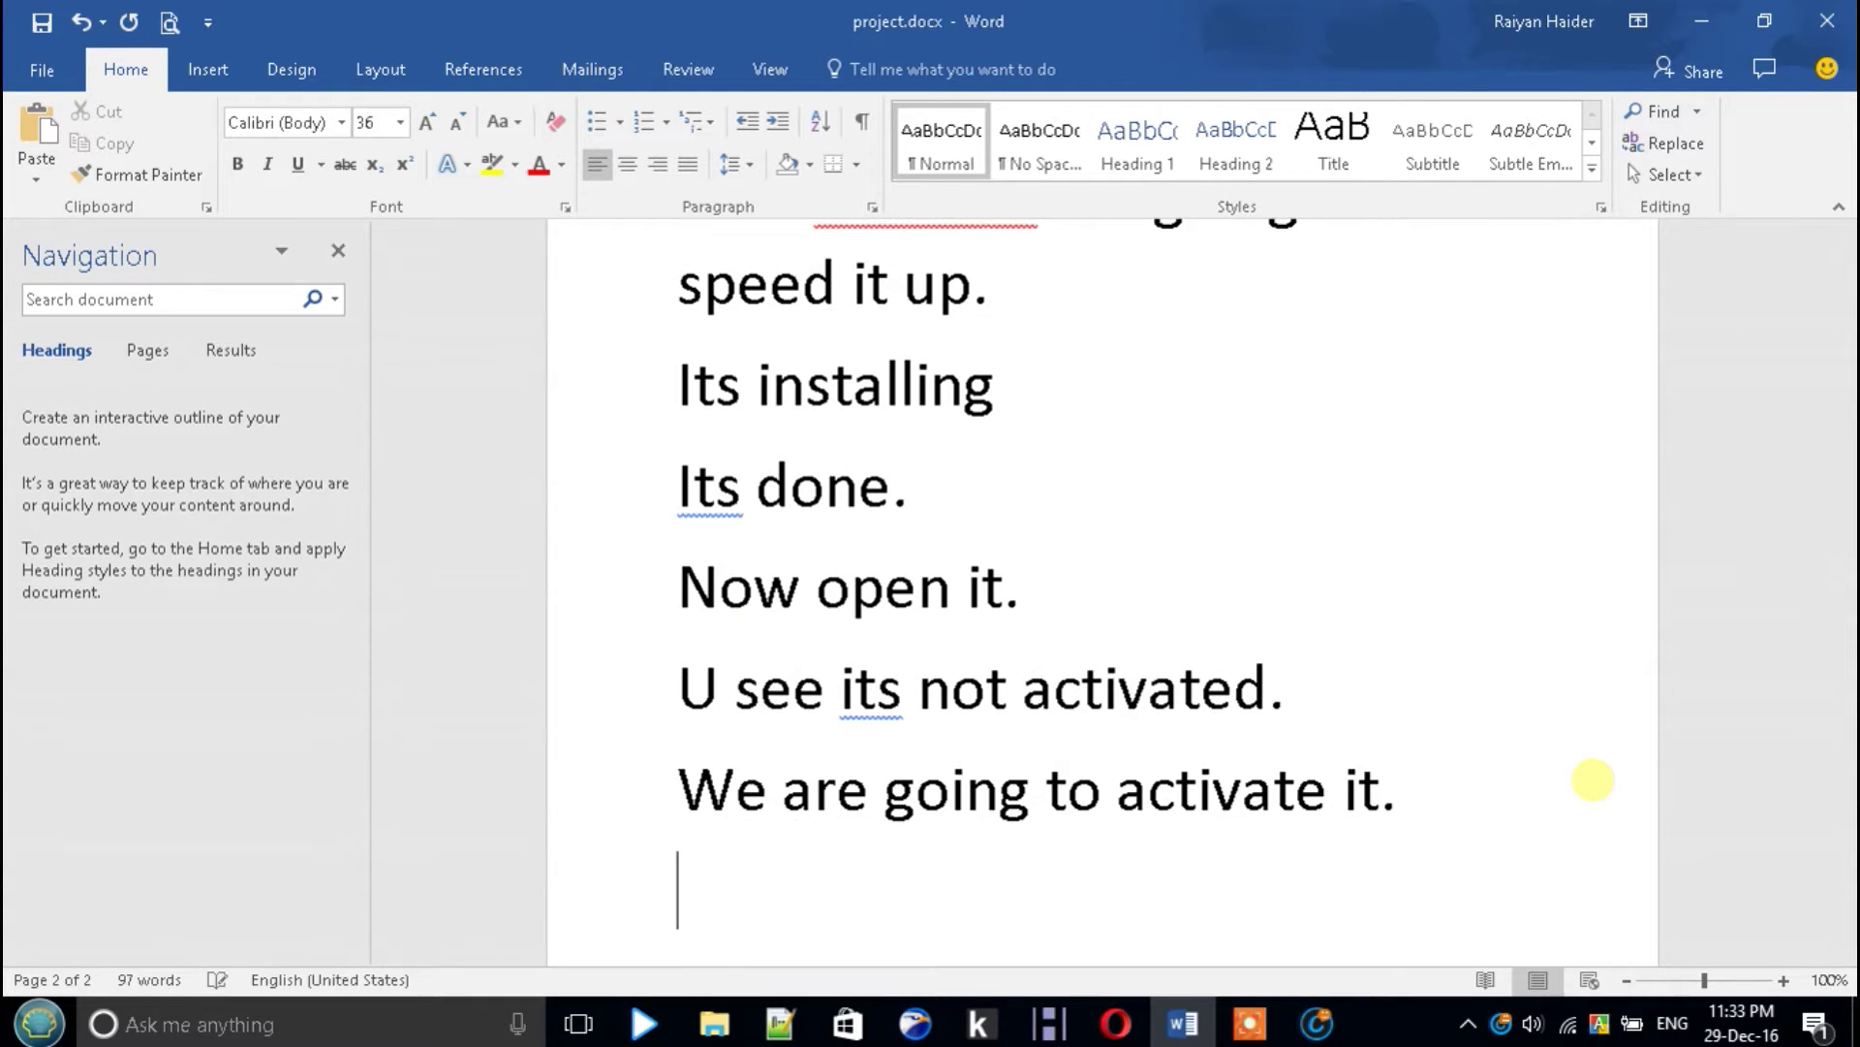
text(Folleow me)
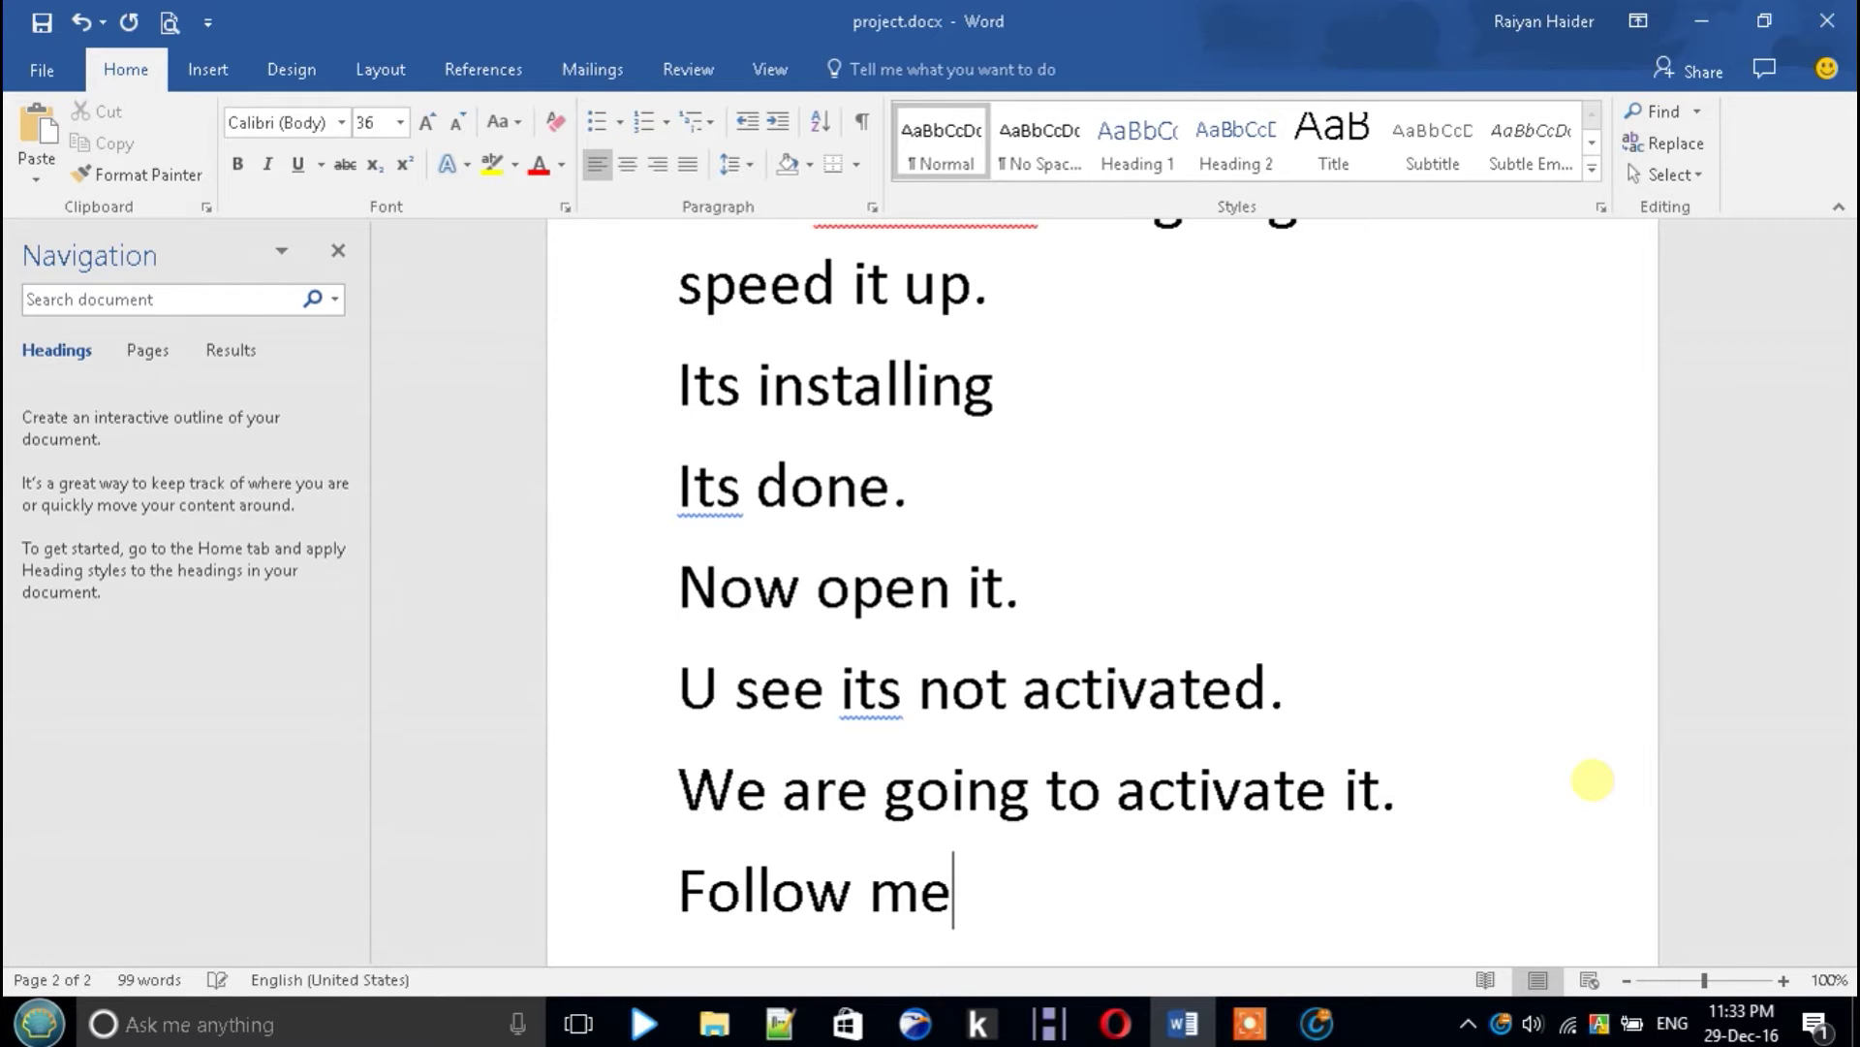
key(ctrl+Return)
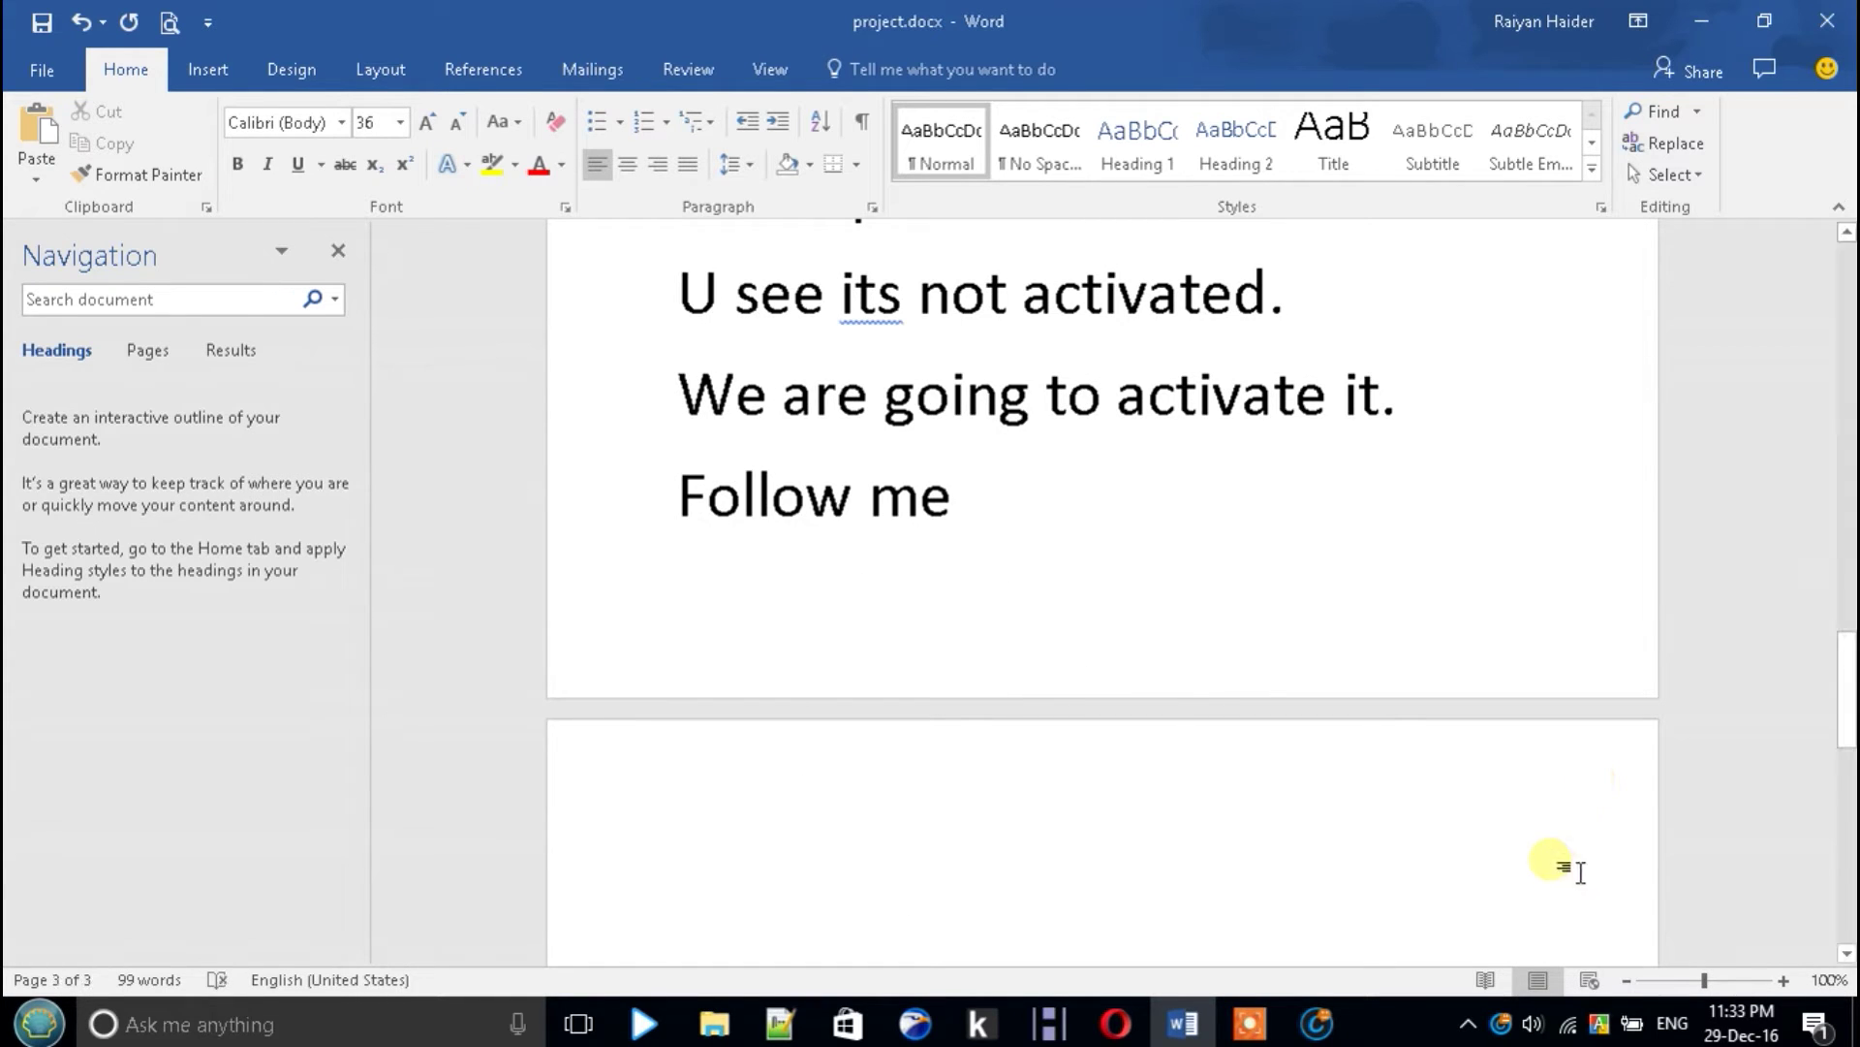
Check the Advanced SystemCare window briefly, and open the download's Serial folder in File Explorer
click(1331, 1012)
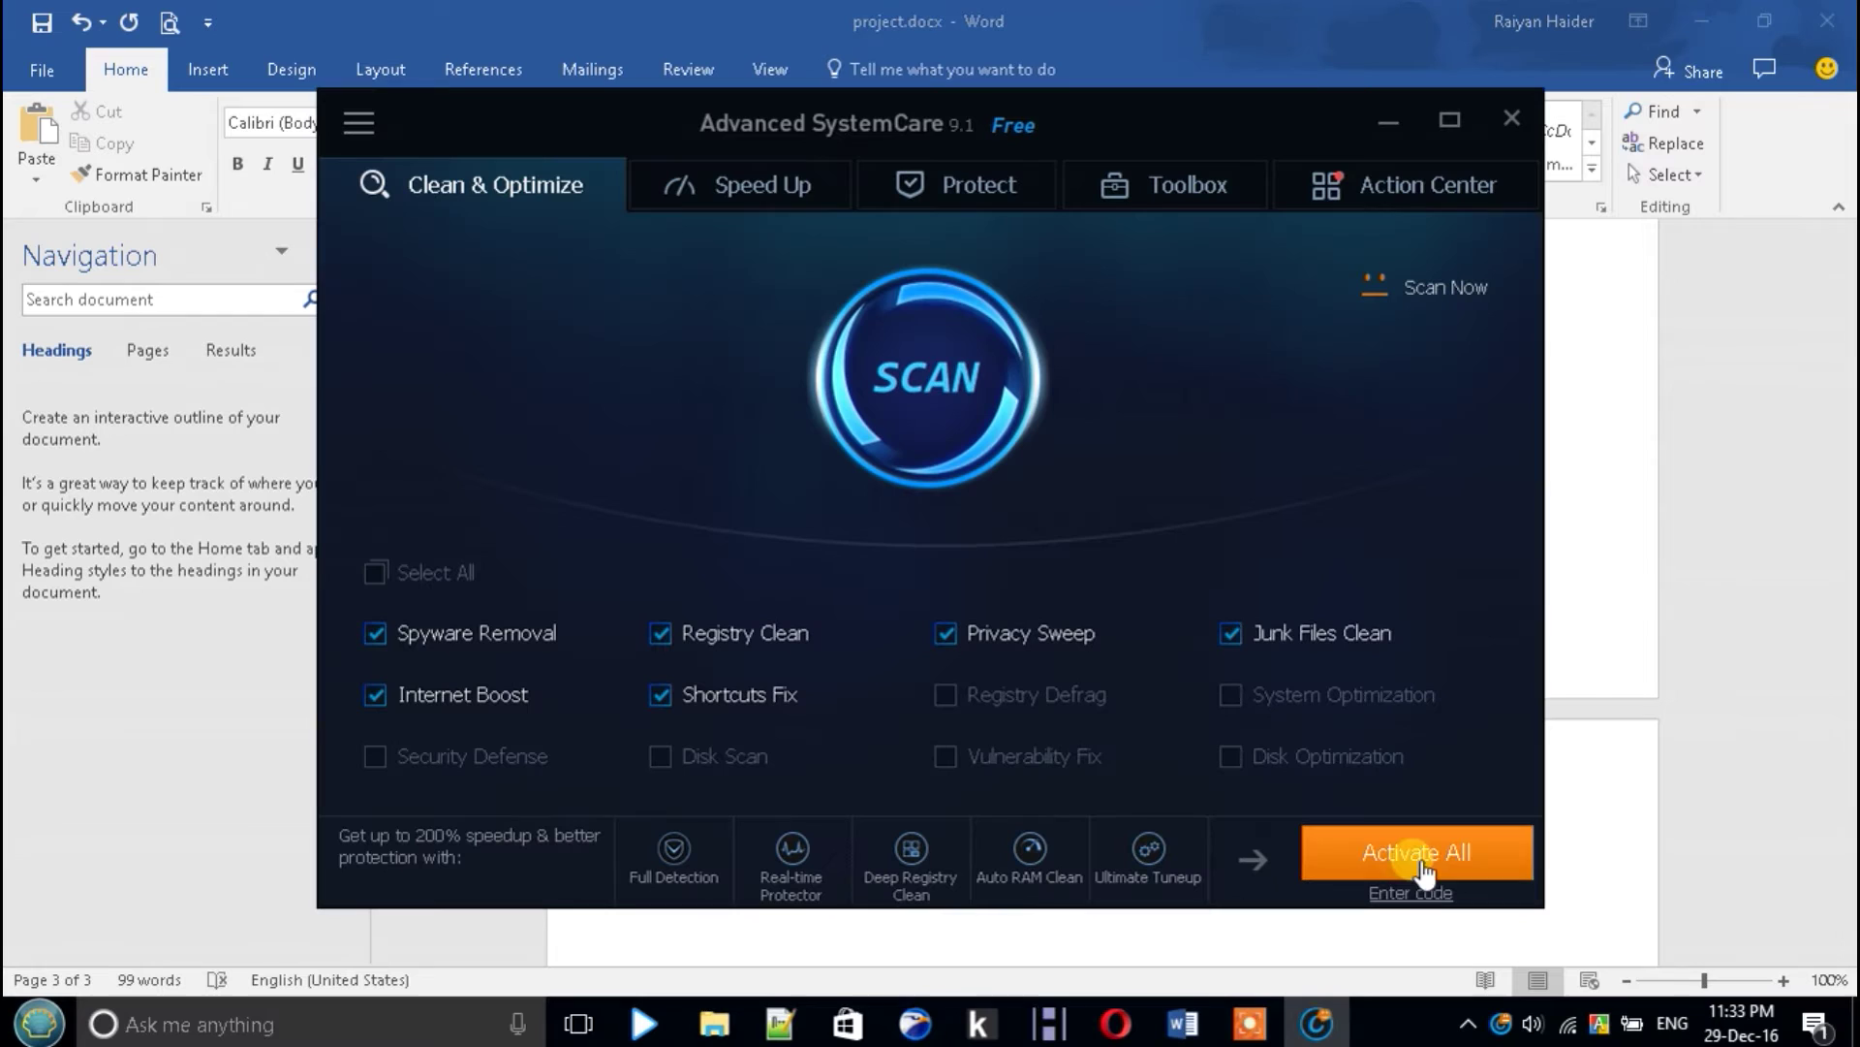
click(1312, 963)
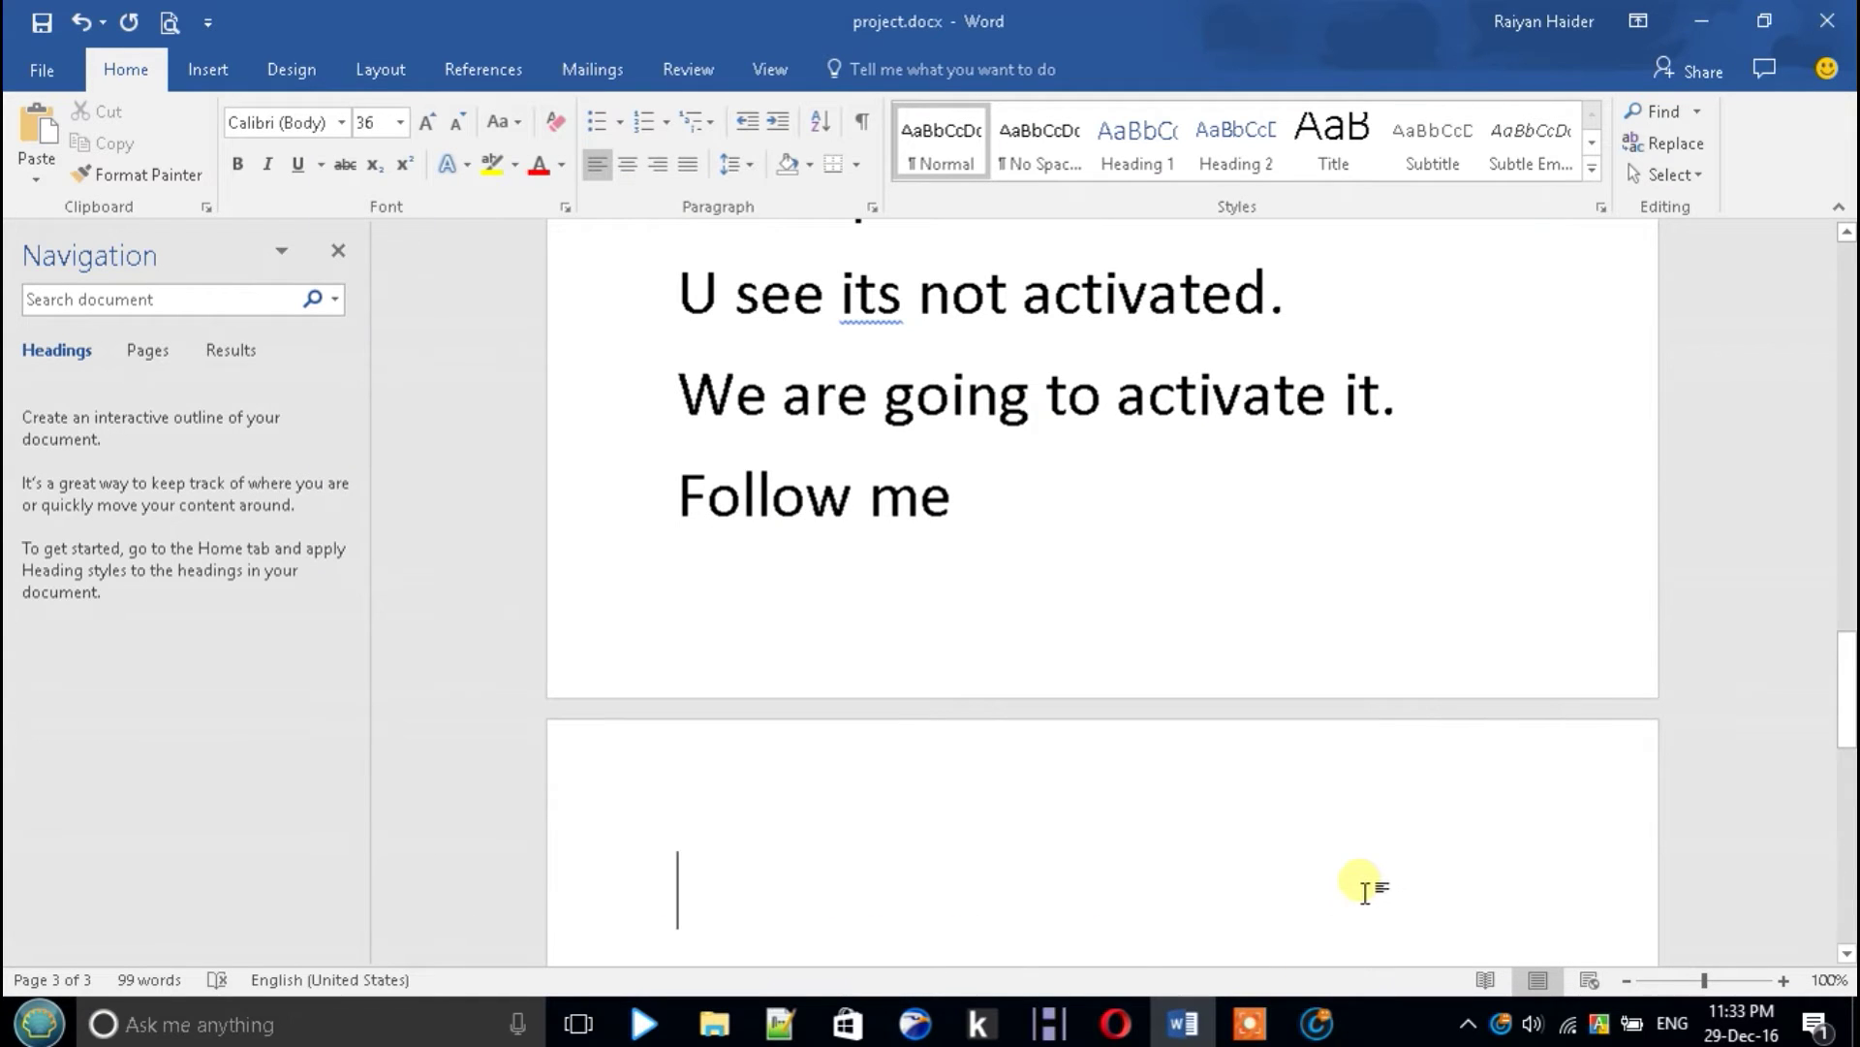
click(715, 1023)
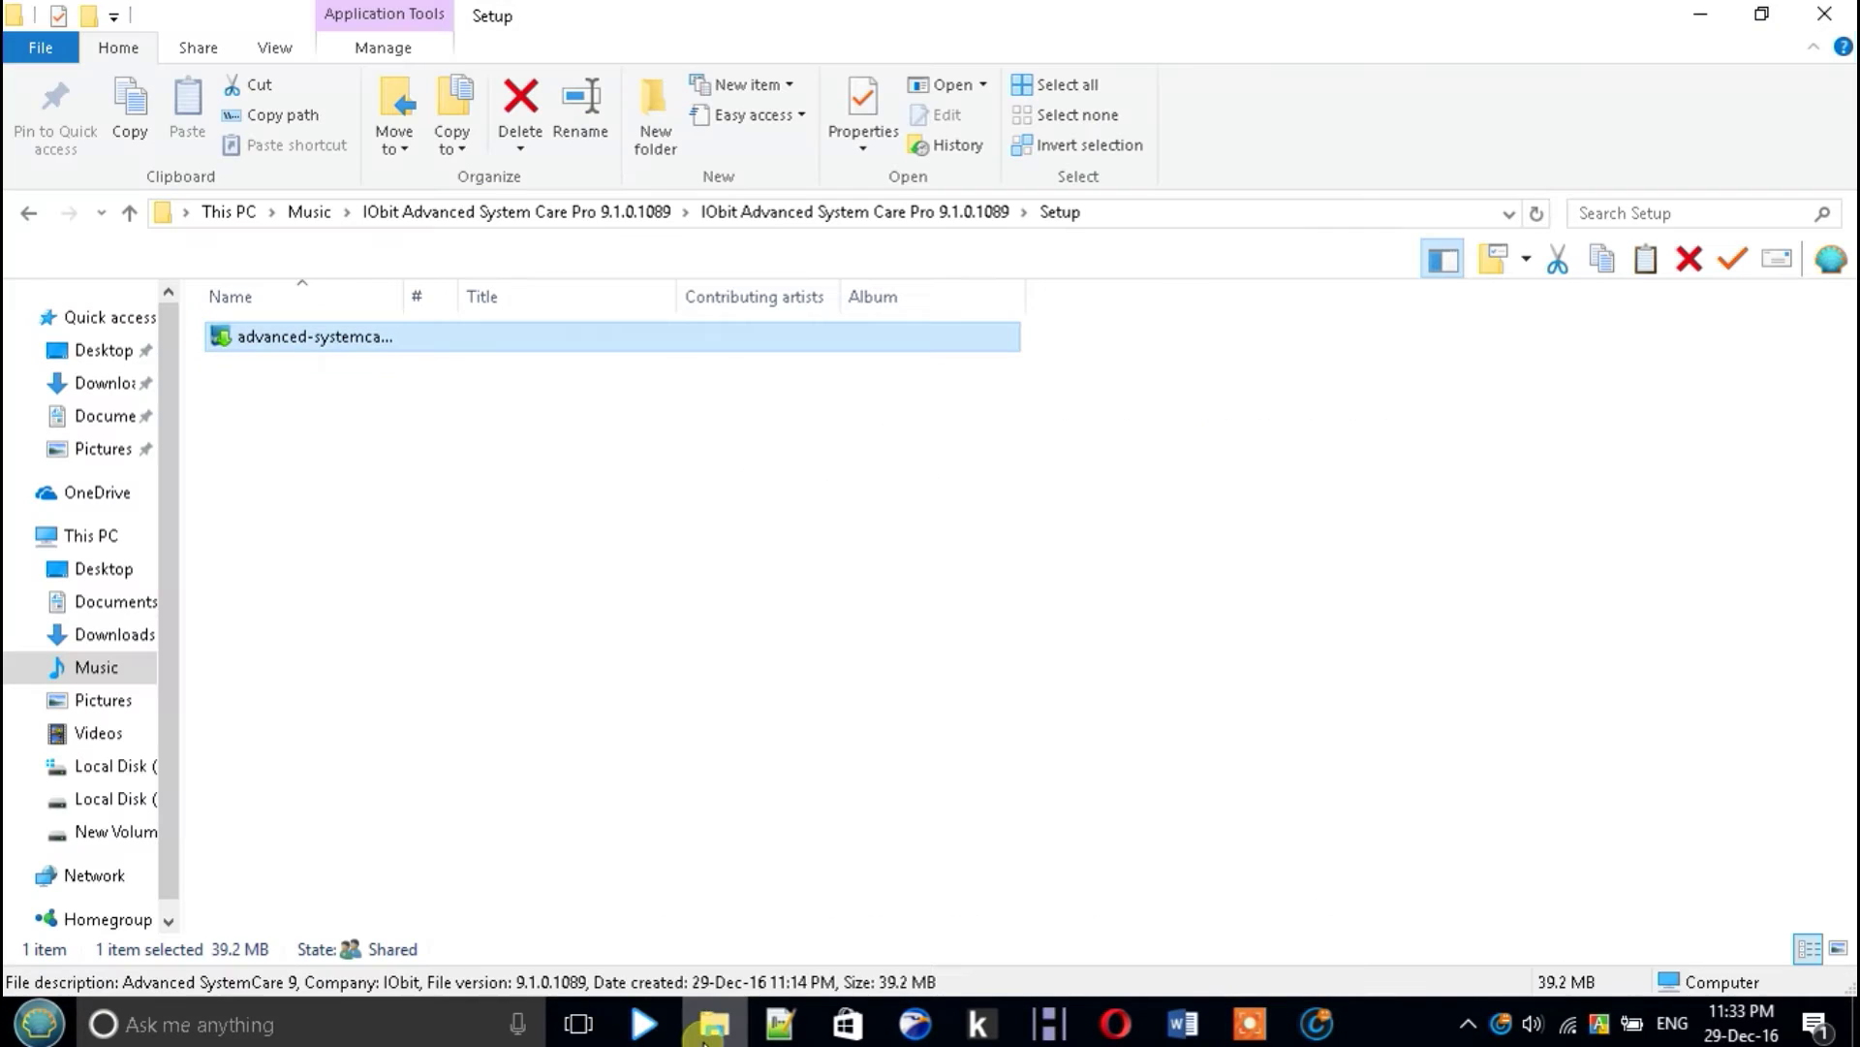
click(834, 221)
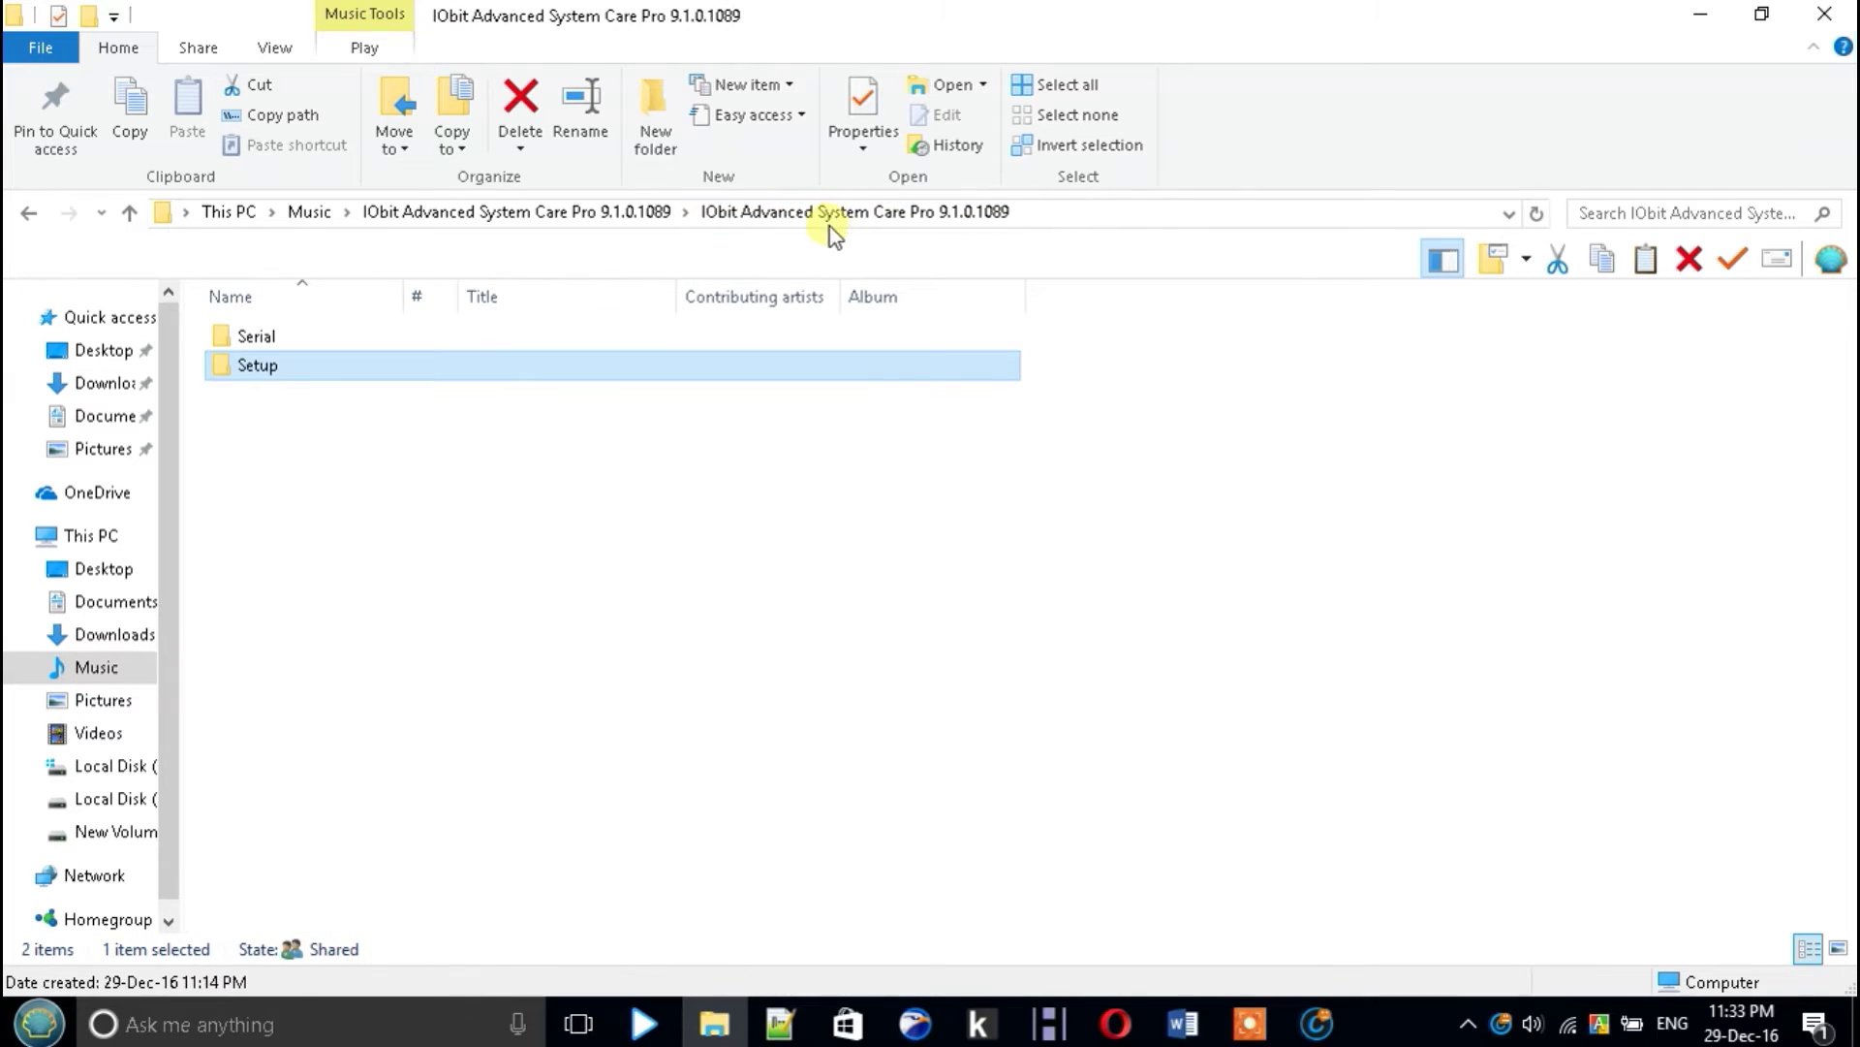
double_click(645, 339)
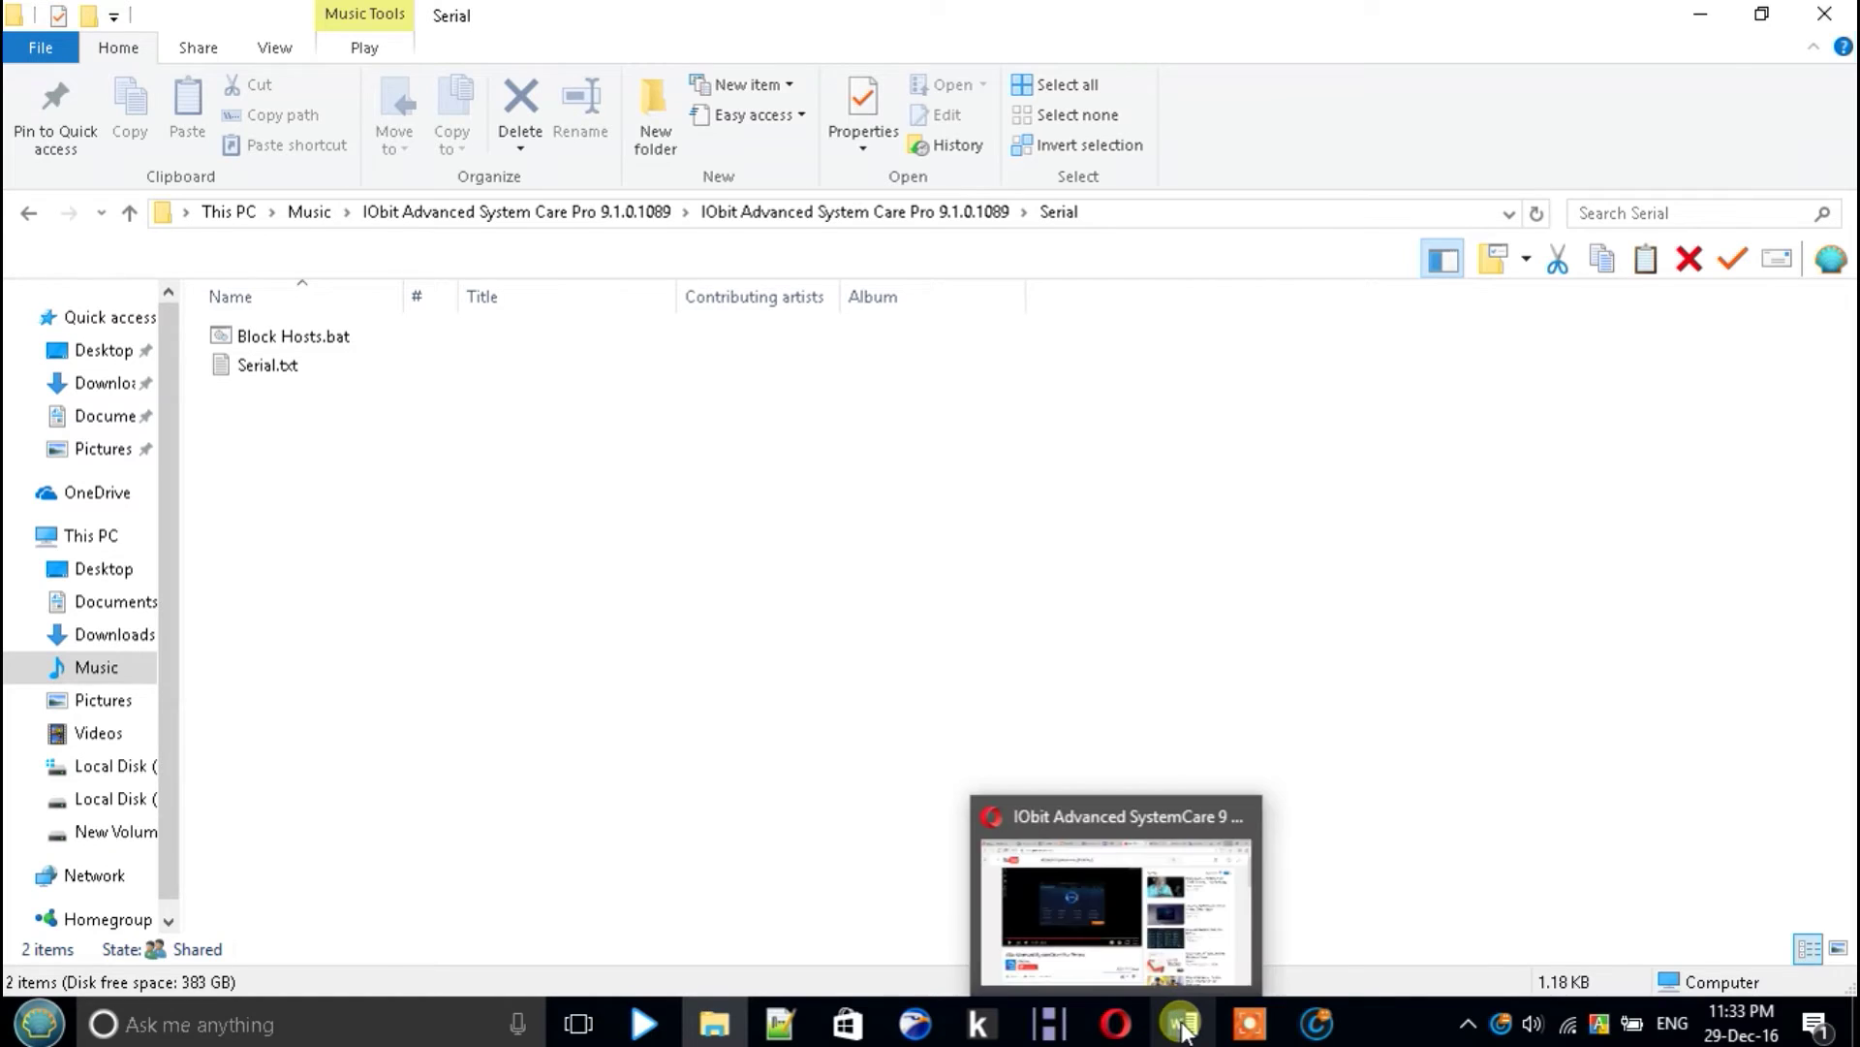
Return to the Word document and add the line "Go to the folder u downloaded" on the new page
click(1254, 926)
text(G)
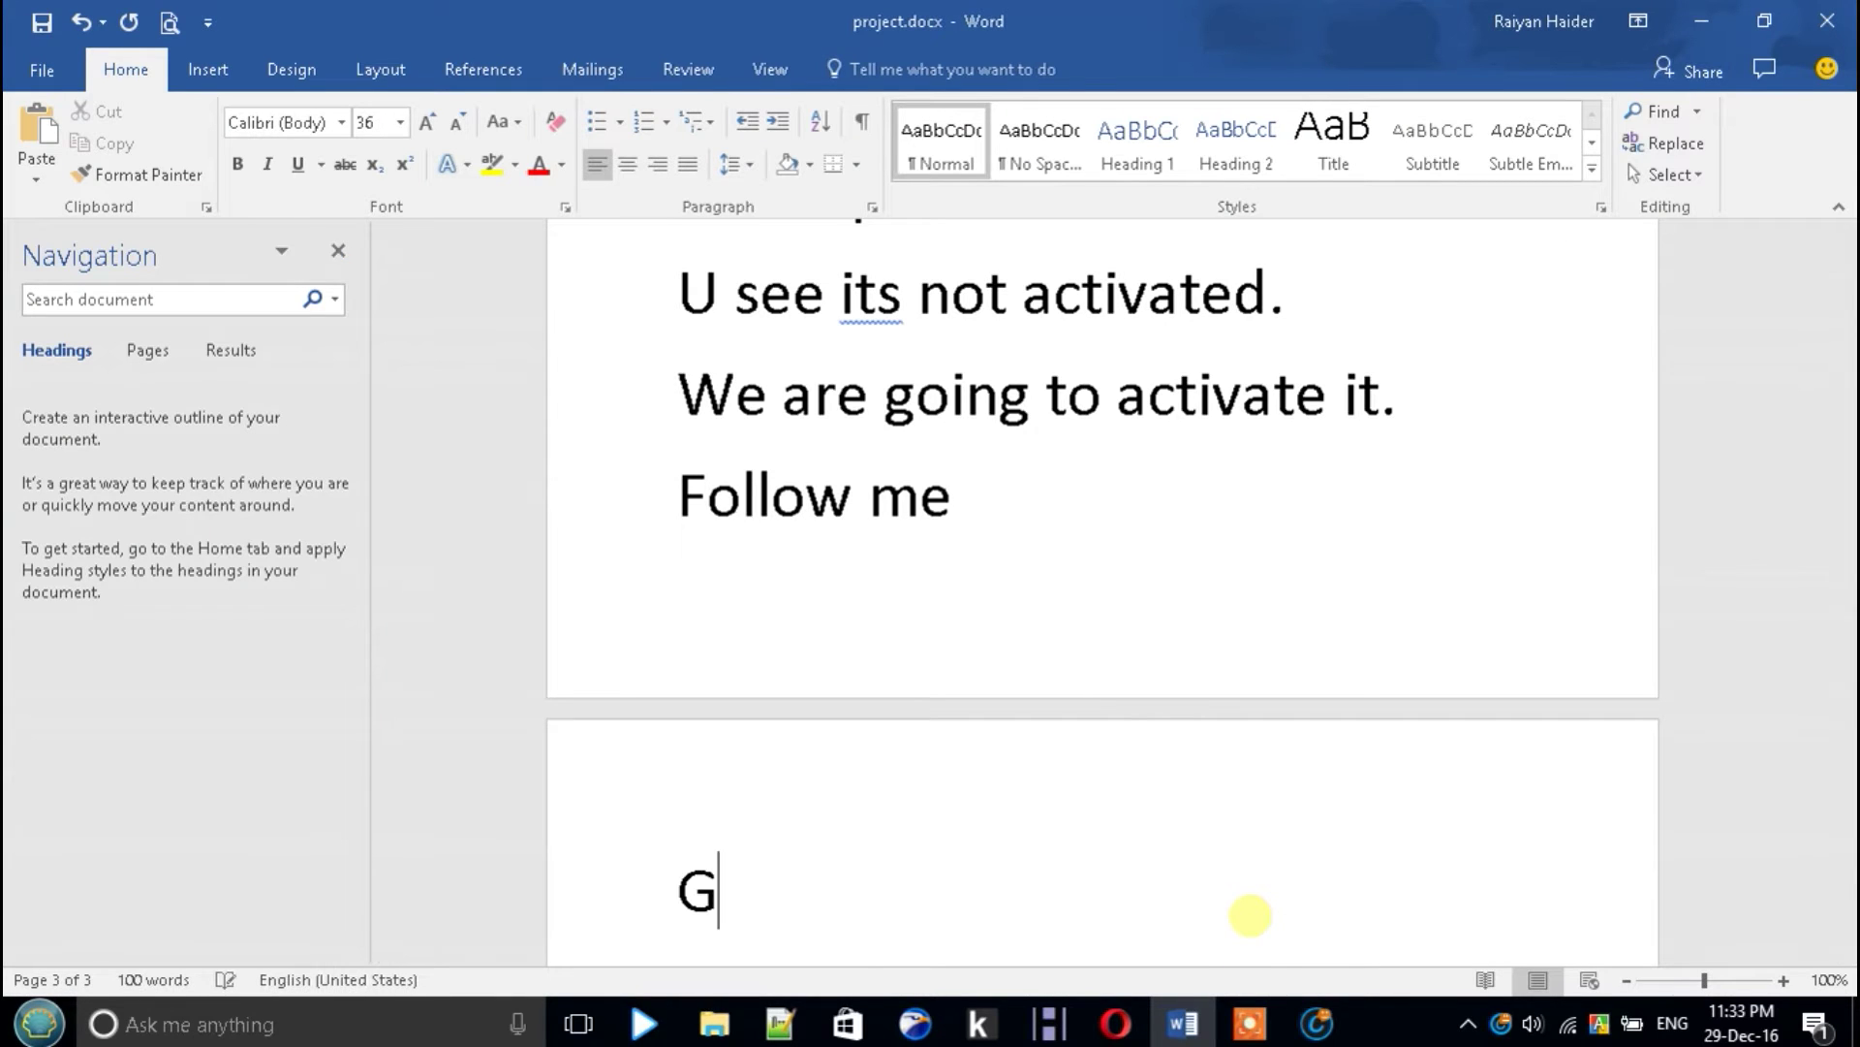
text(o to th)
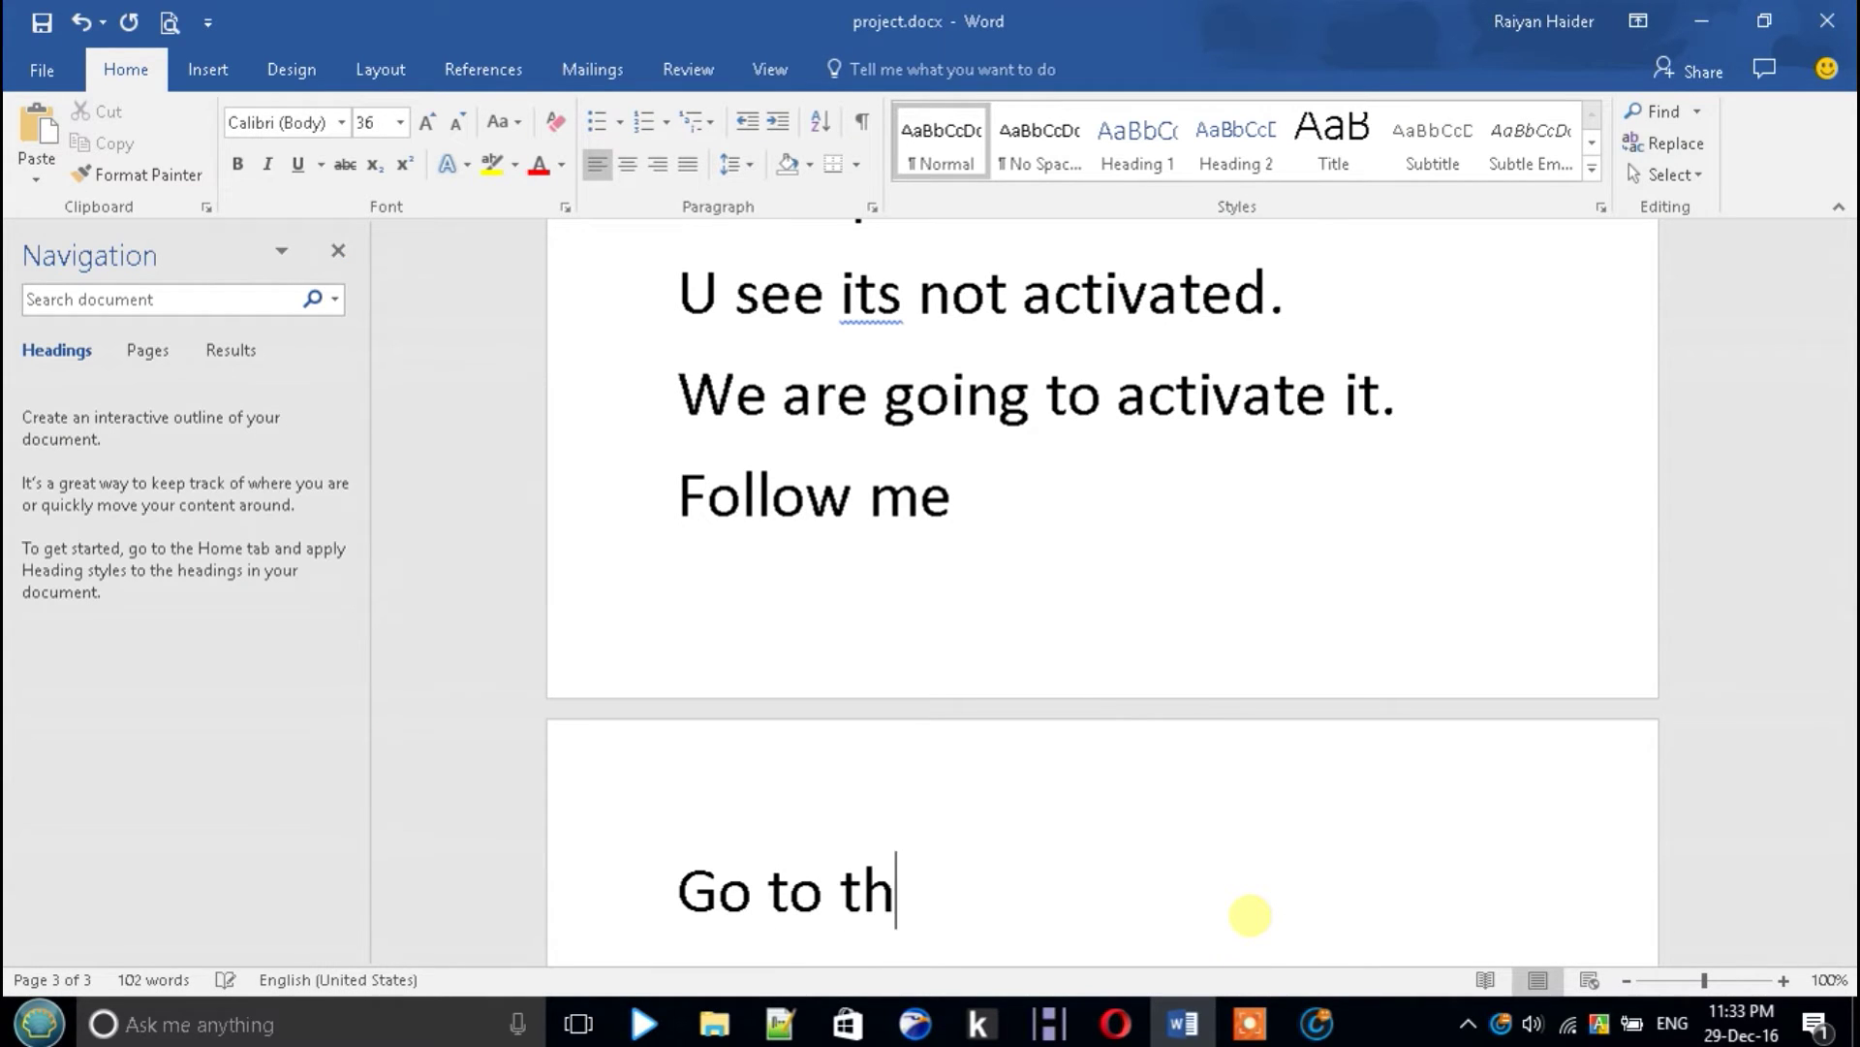
text(e fol)
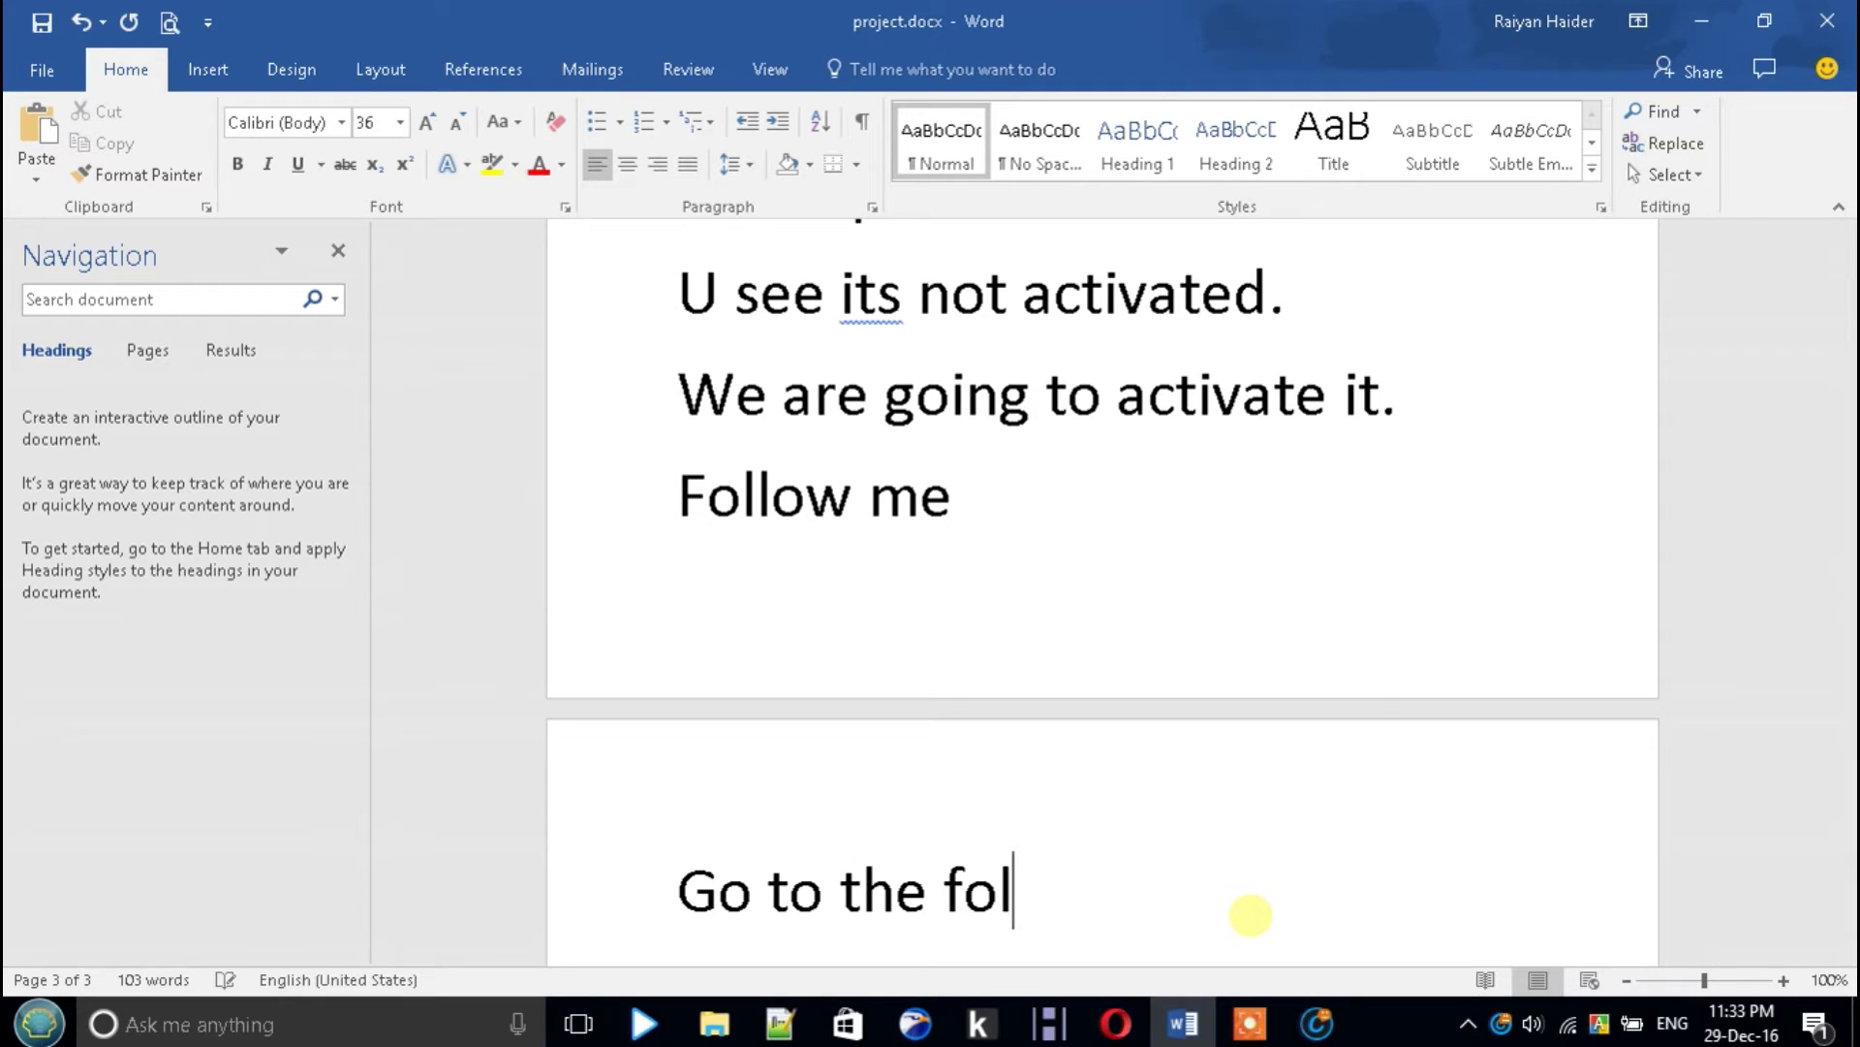
text(der u)
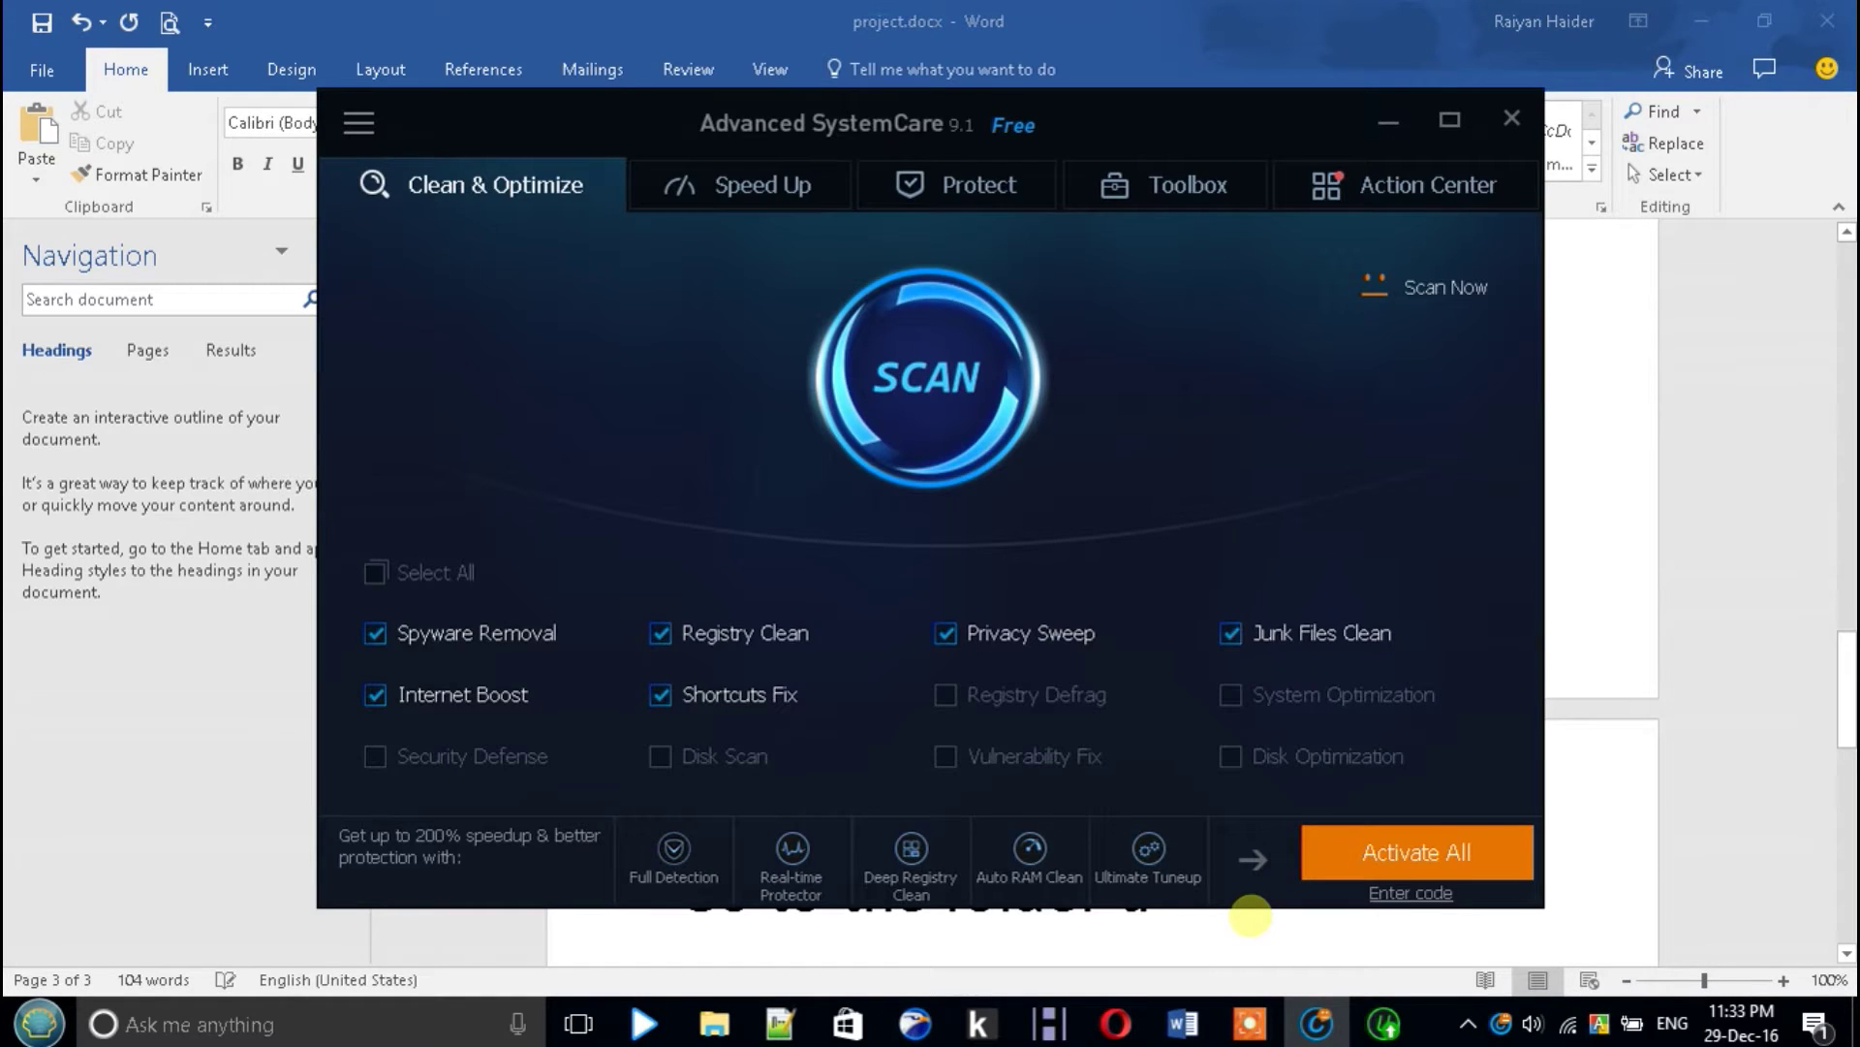
click(1240, 938)
text(downloaded)
key(Return)
Switch to File Explorer and copy the file Block Hosts.bat from the Serial folder
click(717, 1024)
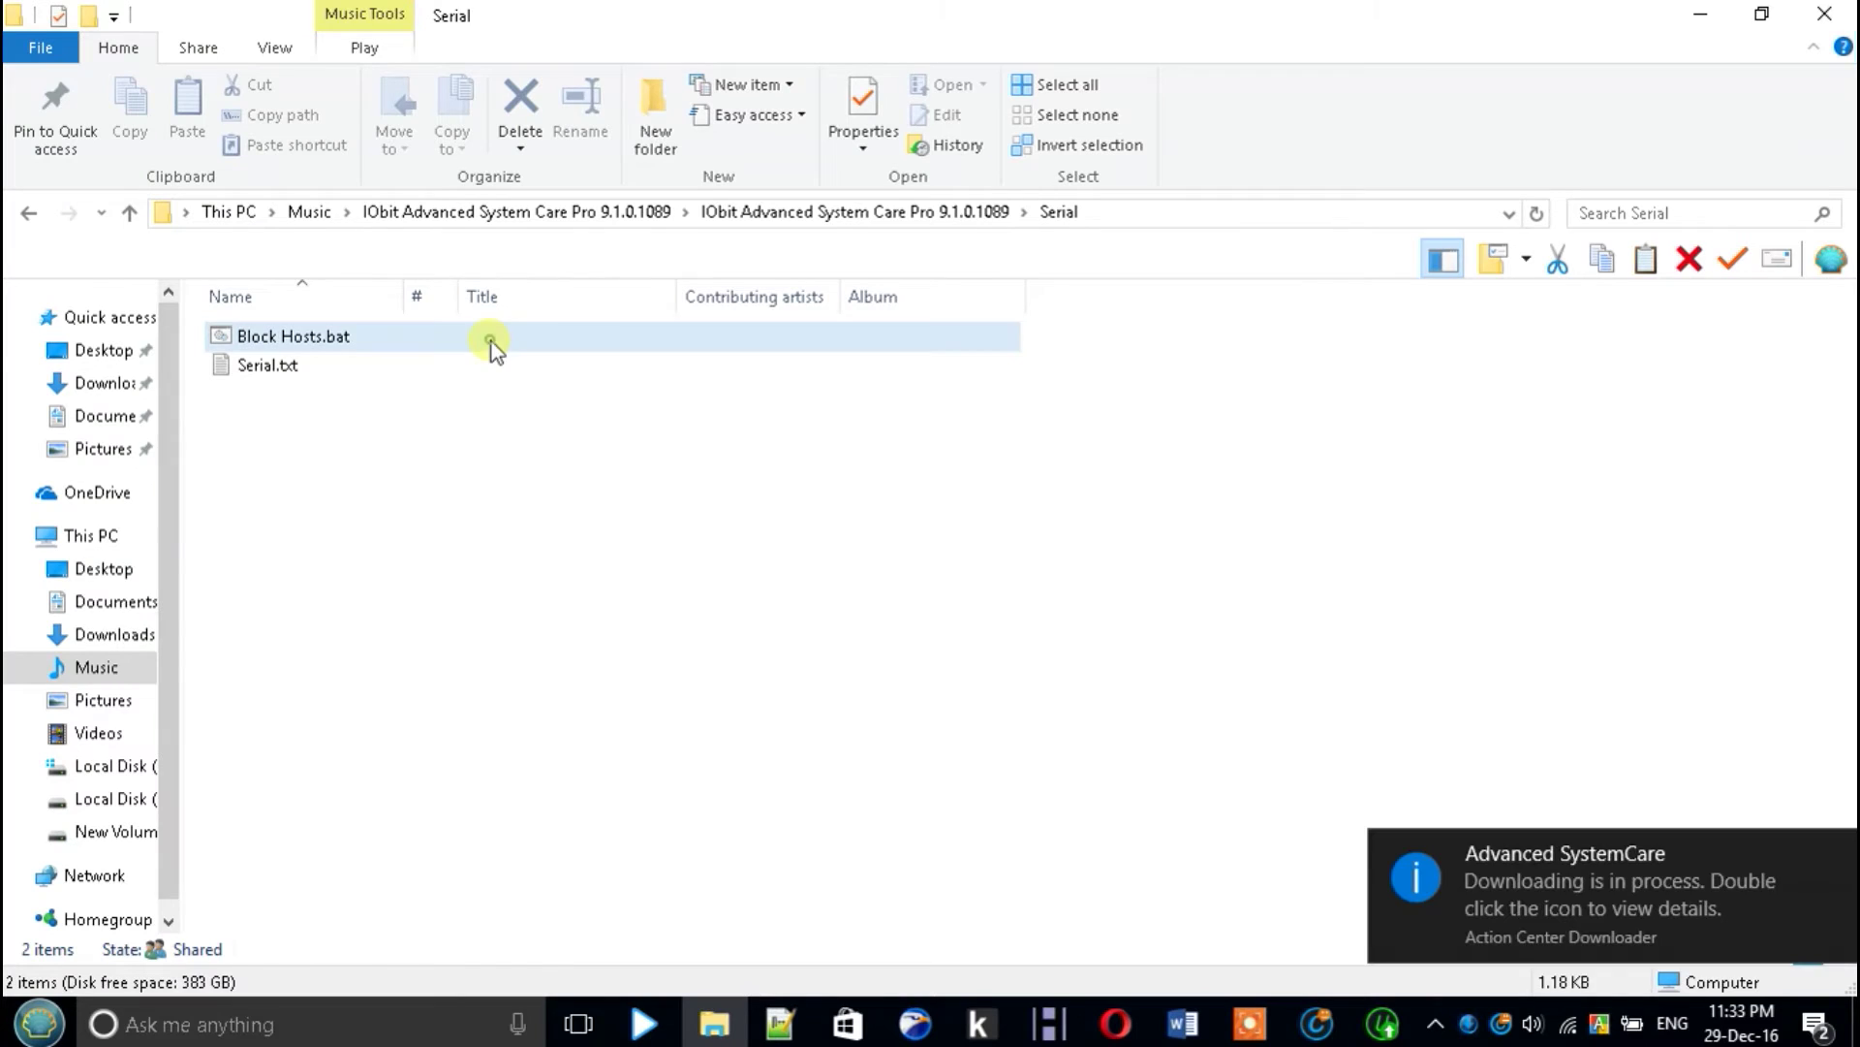
click(491, 341)
right_click(492, 344)
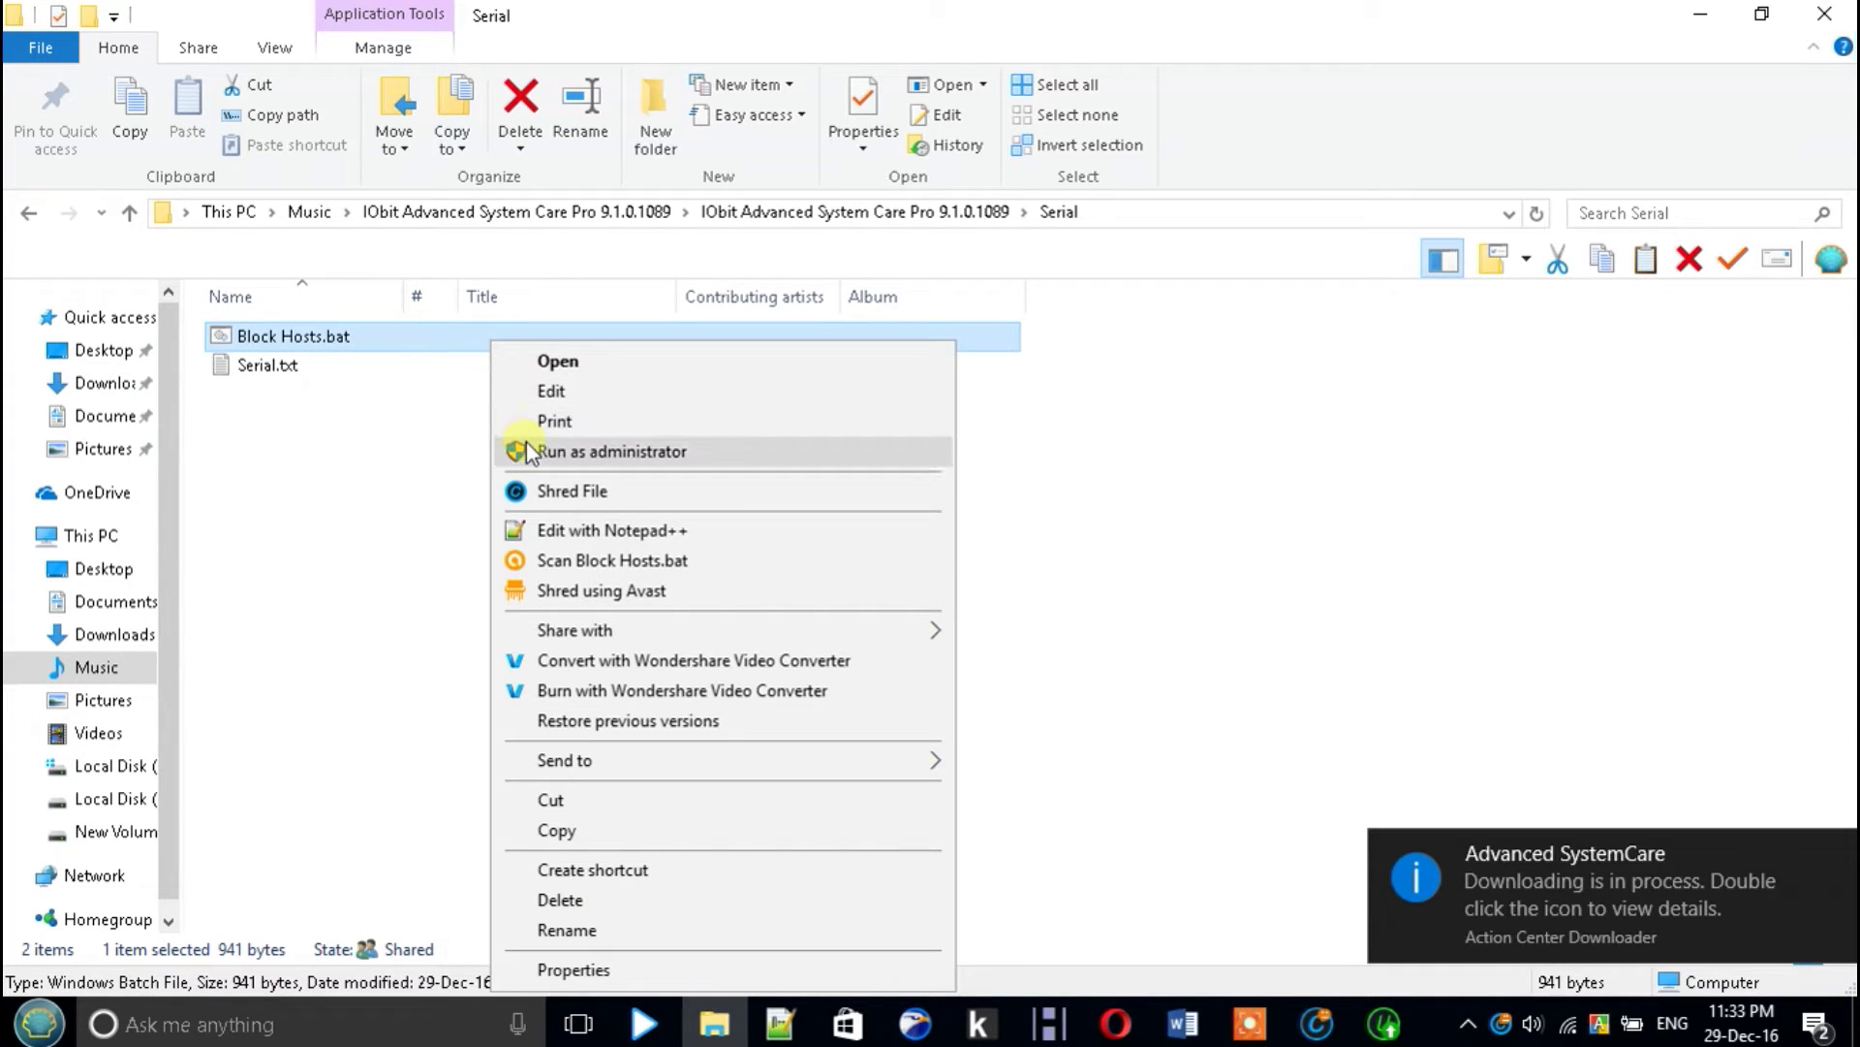
click(564, 833)
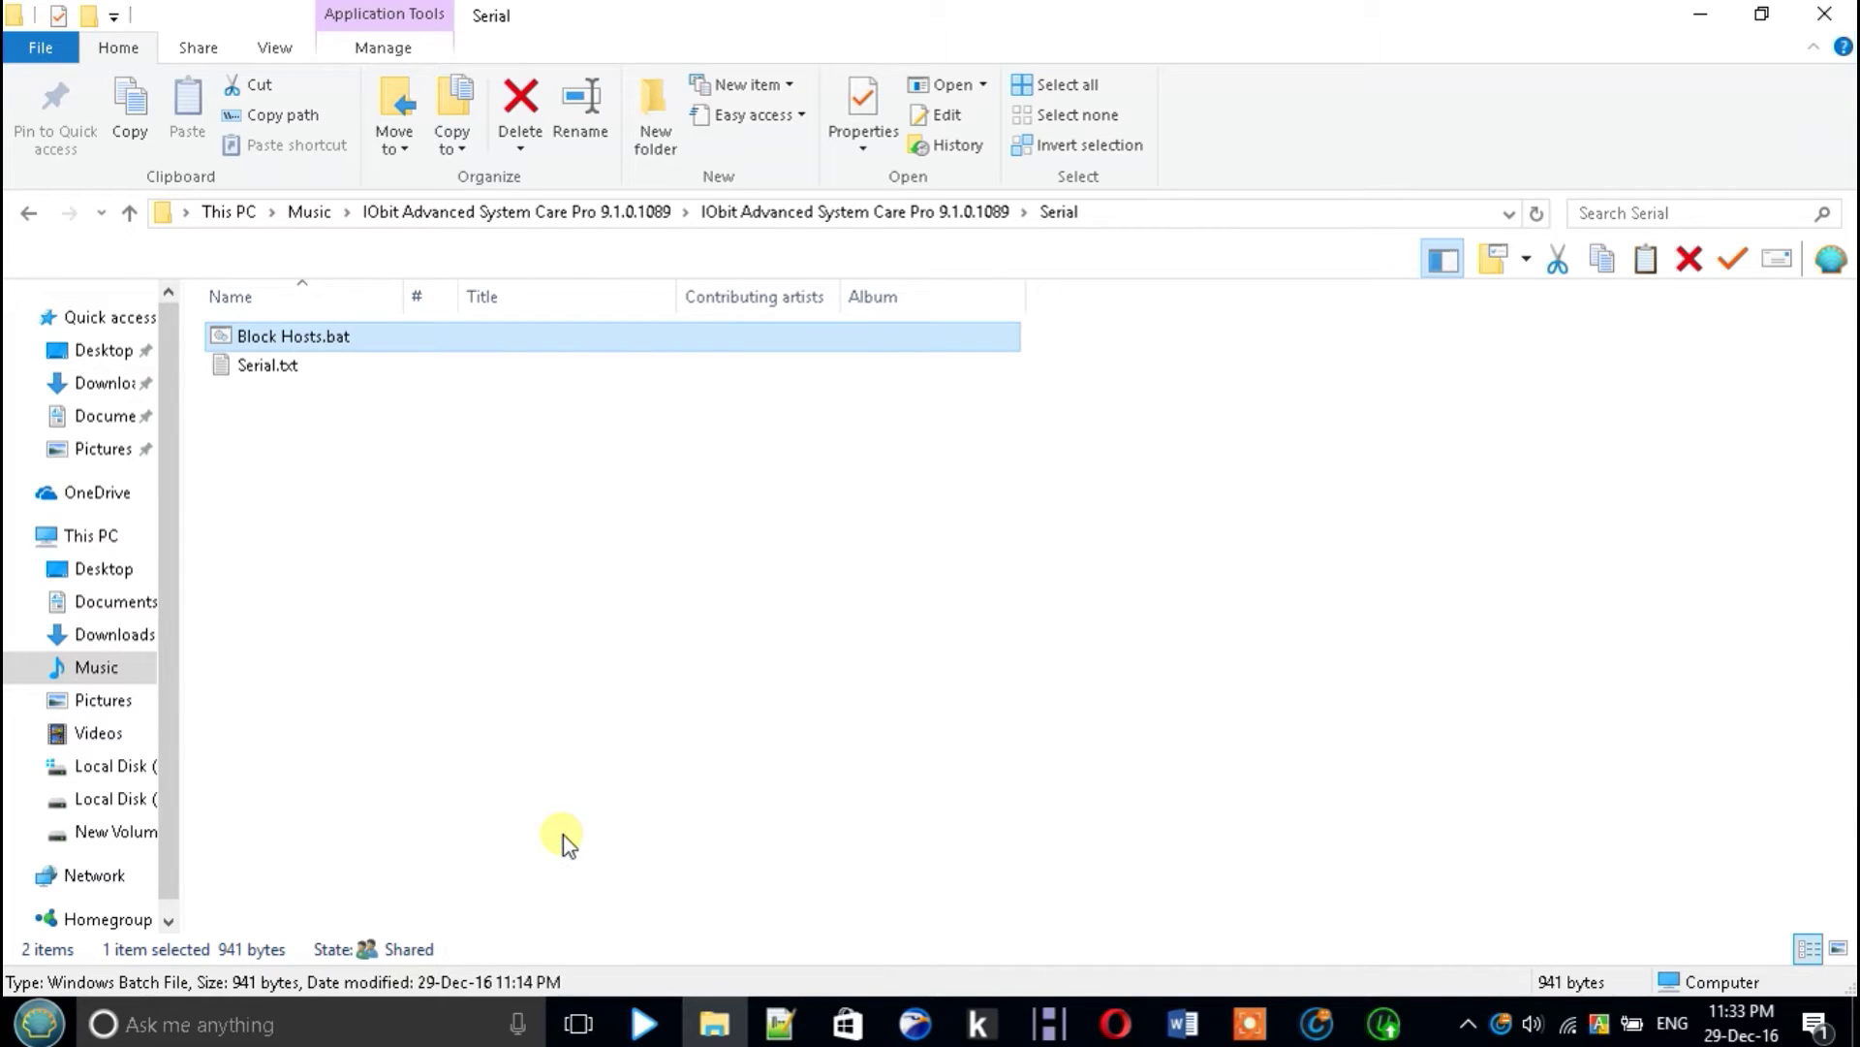
Open the Advanced SystemCare installation folder under C:\Program Files (x86)\IObit
click(142, 770)
click(323, 716)
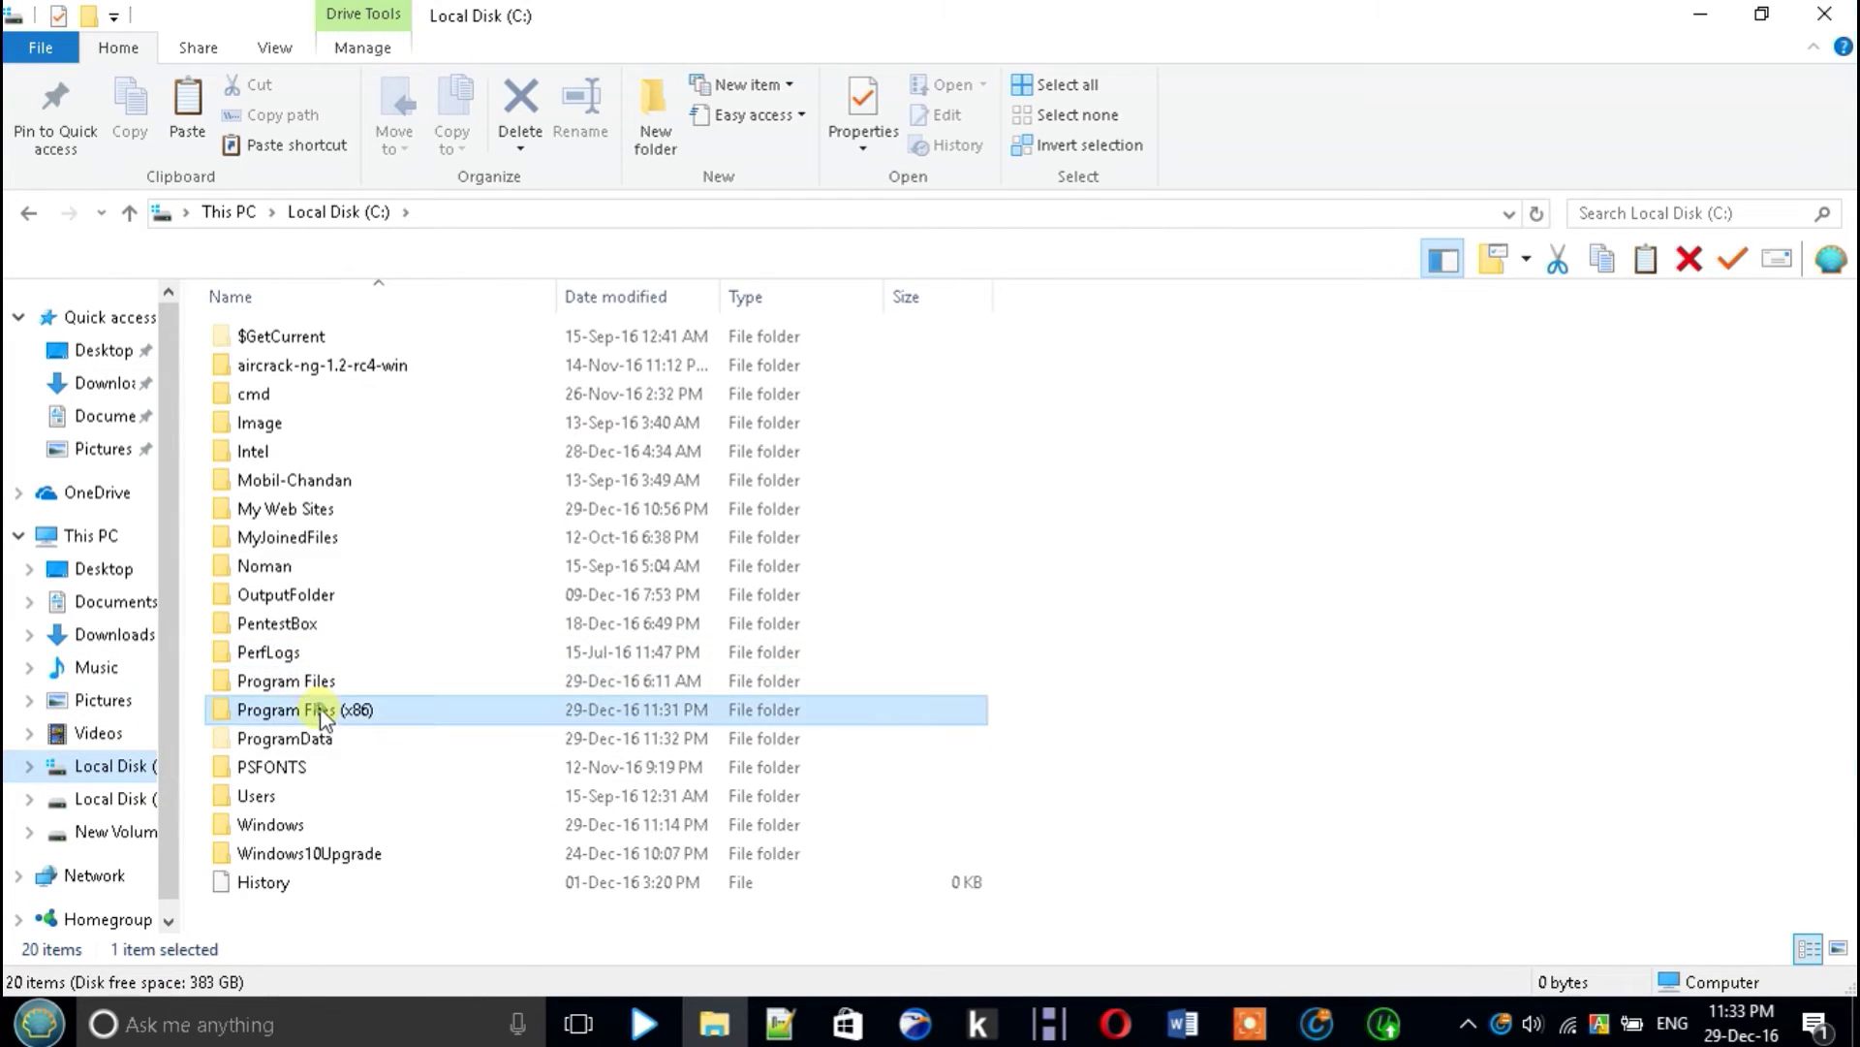
double_click(323, 715)
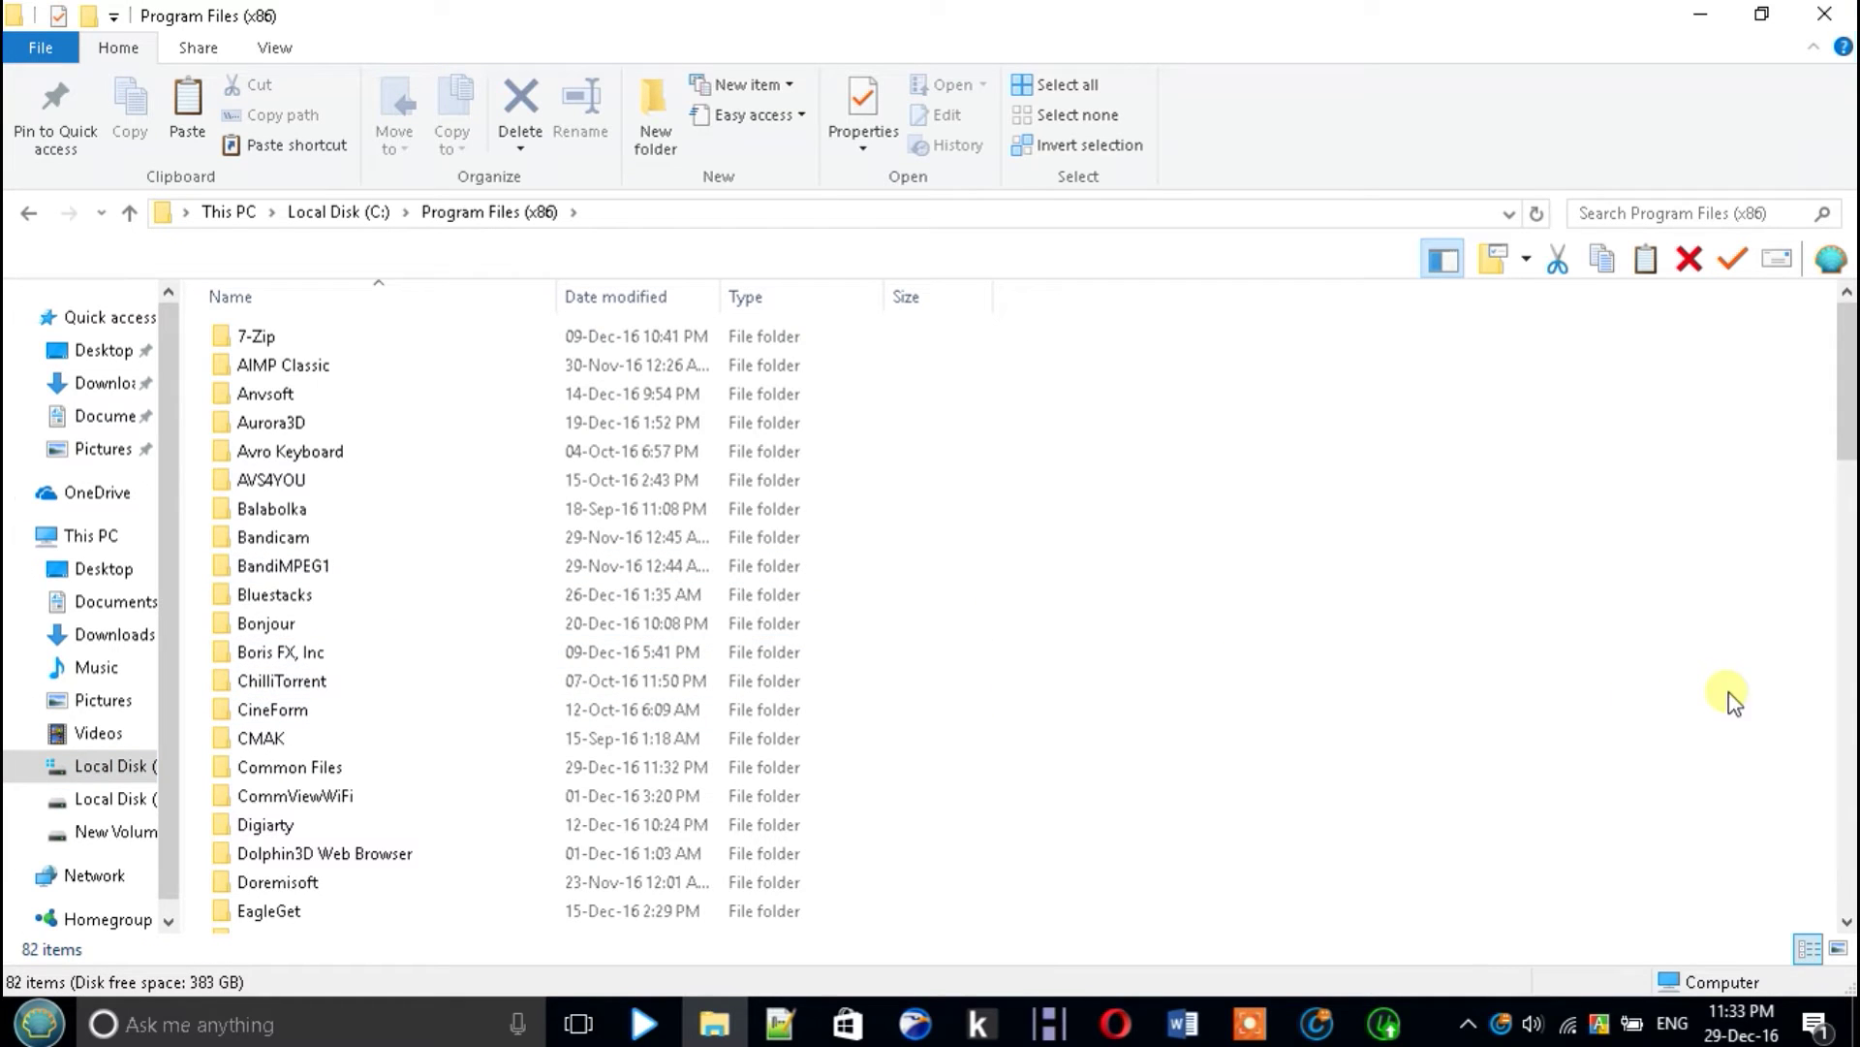
text(iSkysoft)
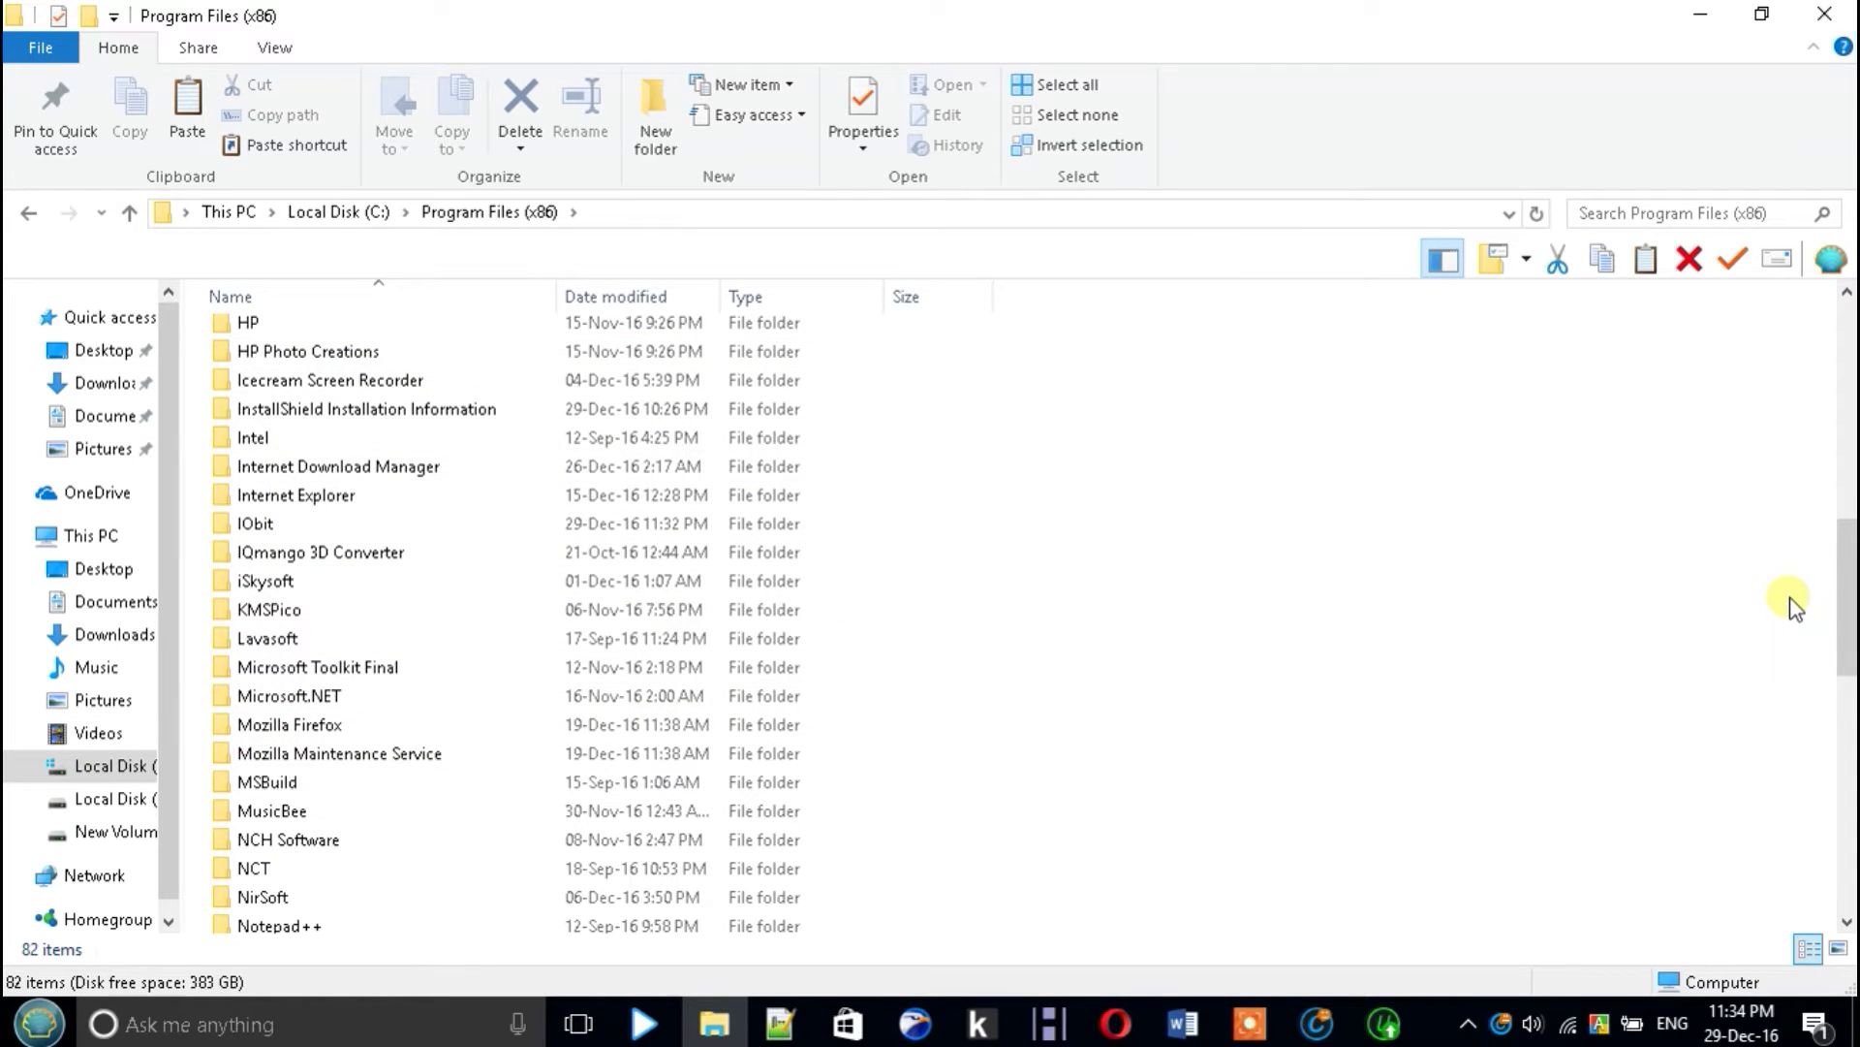
scroll(1790, 606, up, 6)
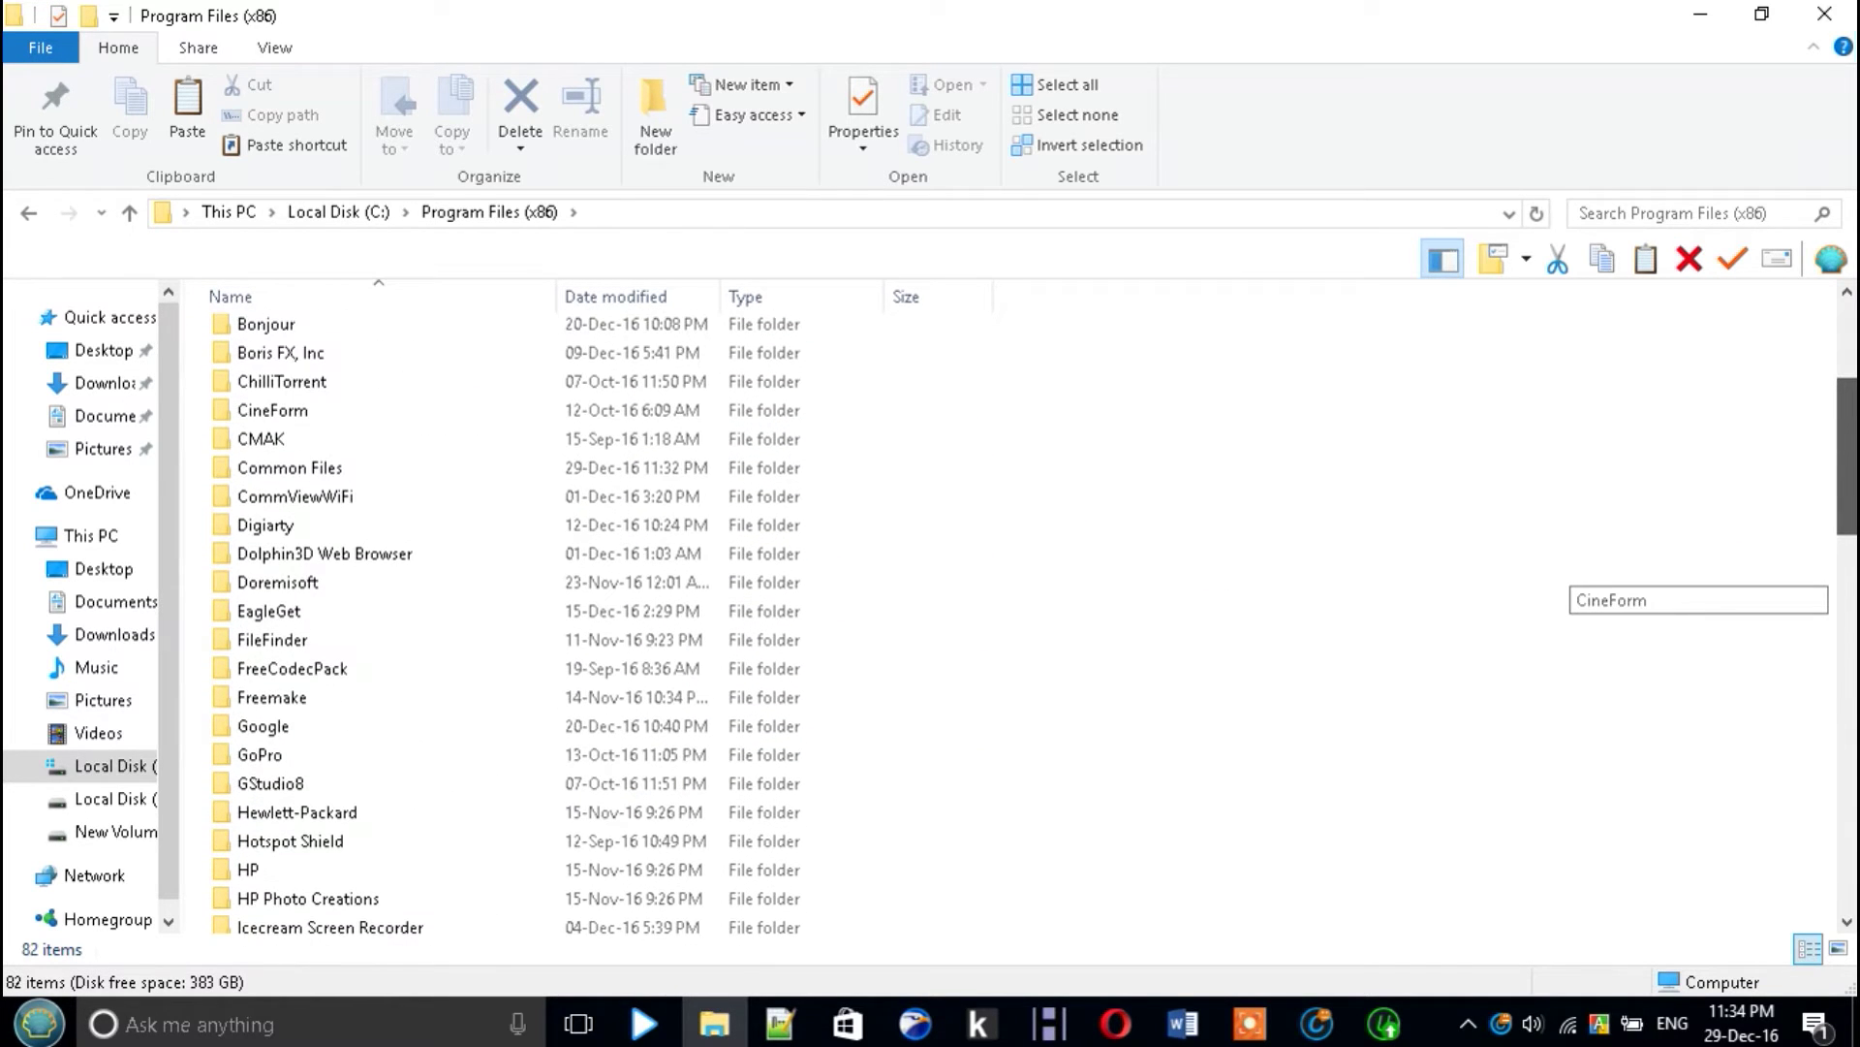
scroll(1695, 600, down, 5)
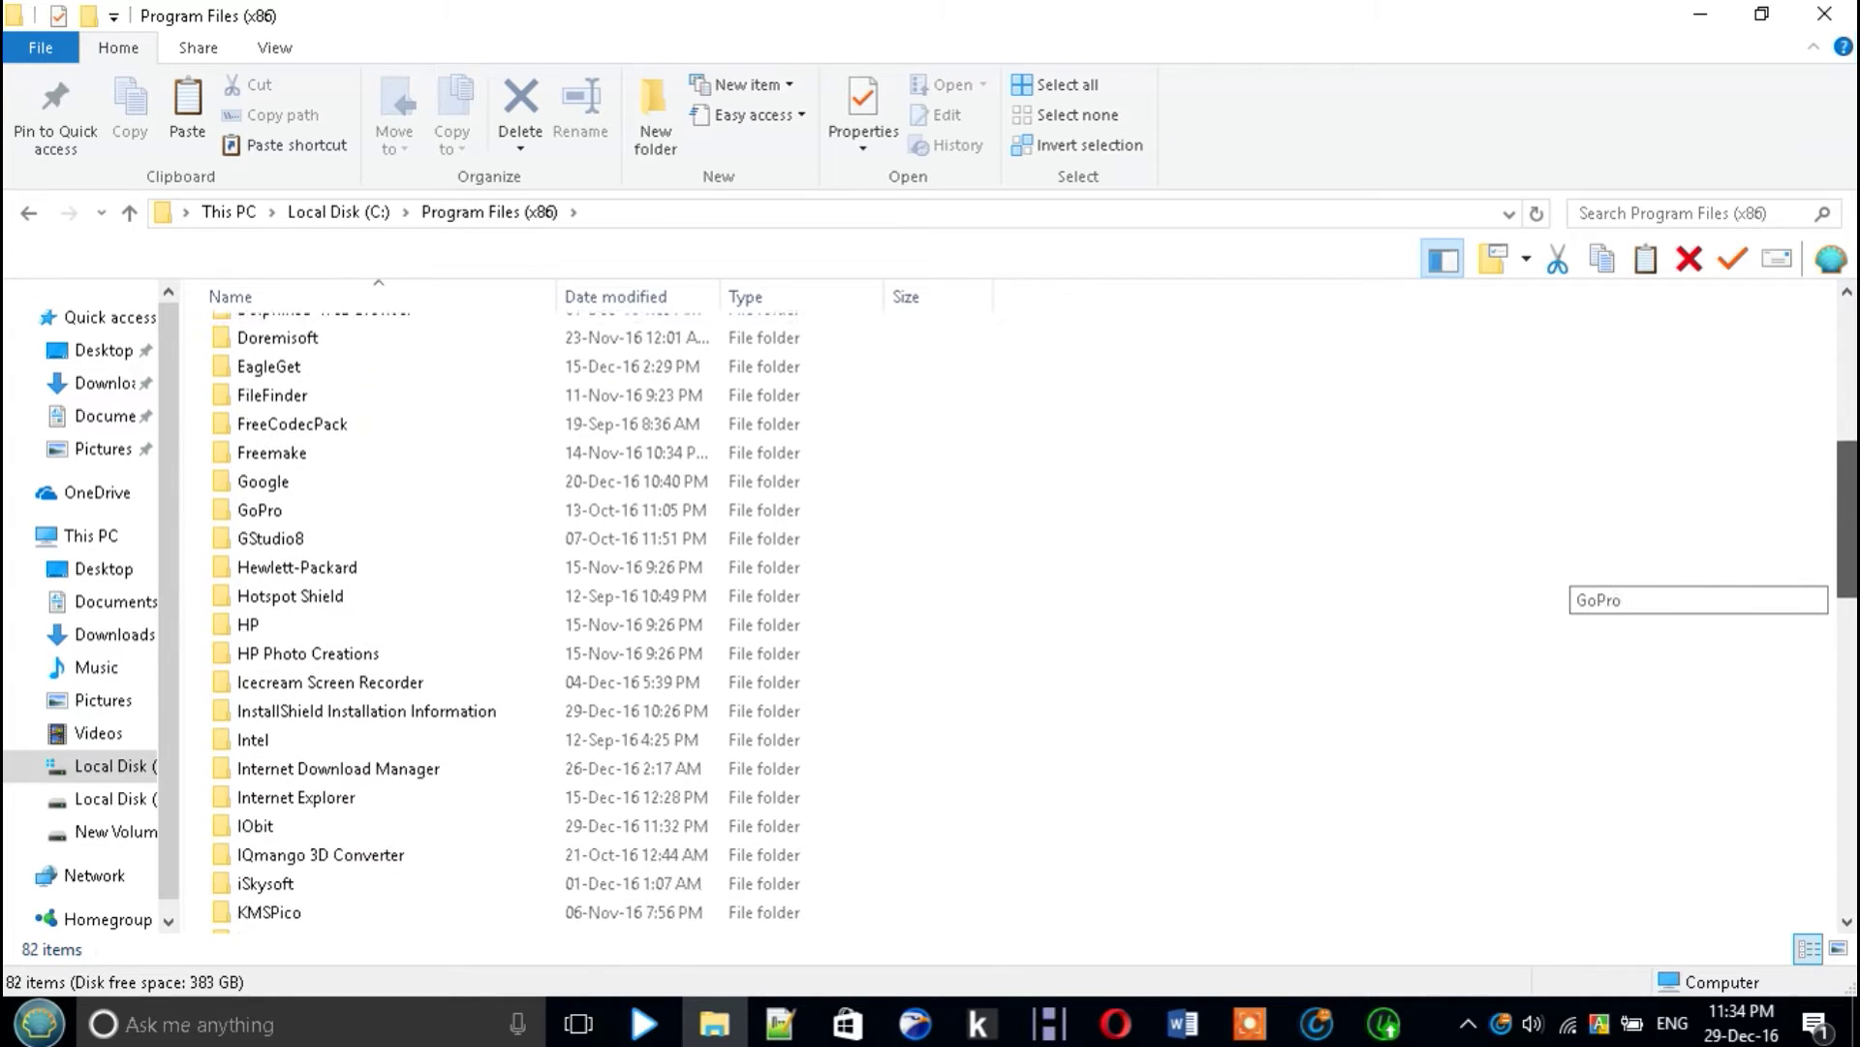
double_click(377, 679)
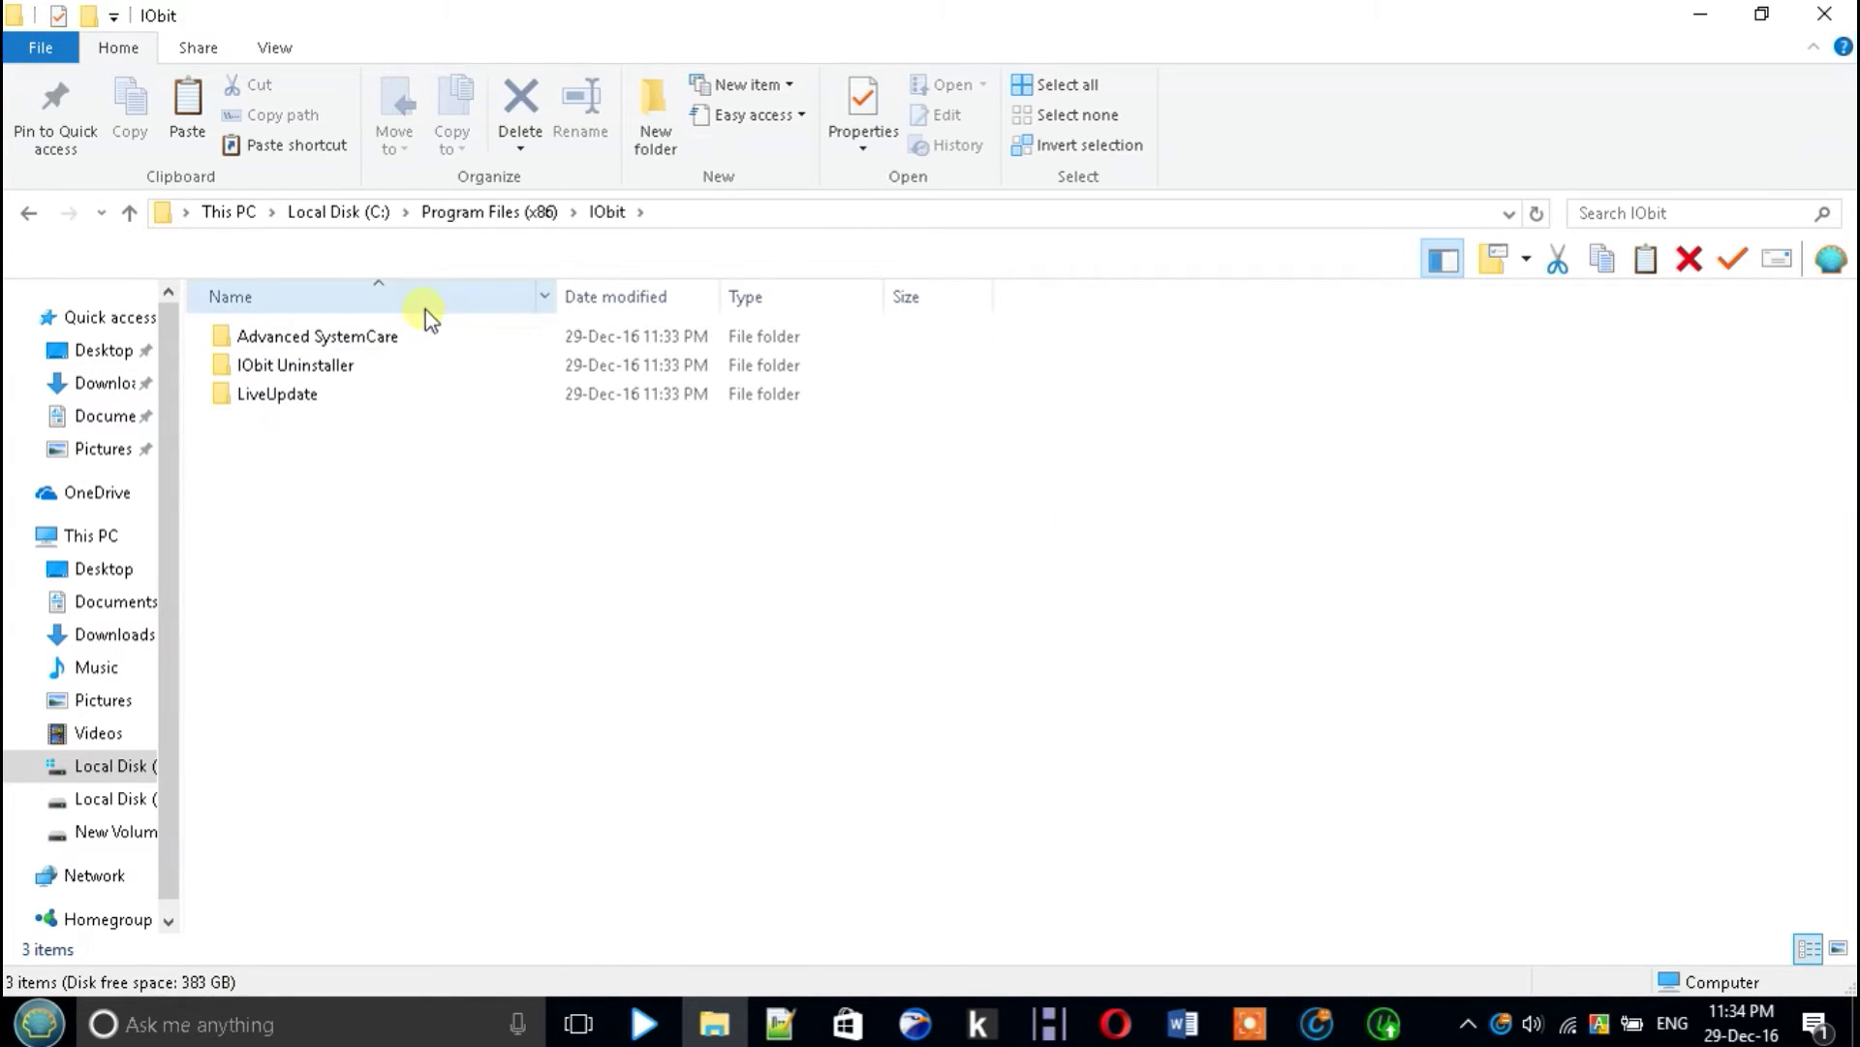
click(427, 336)
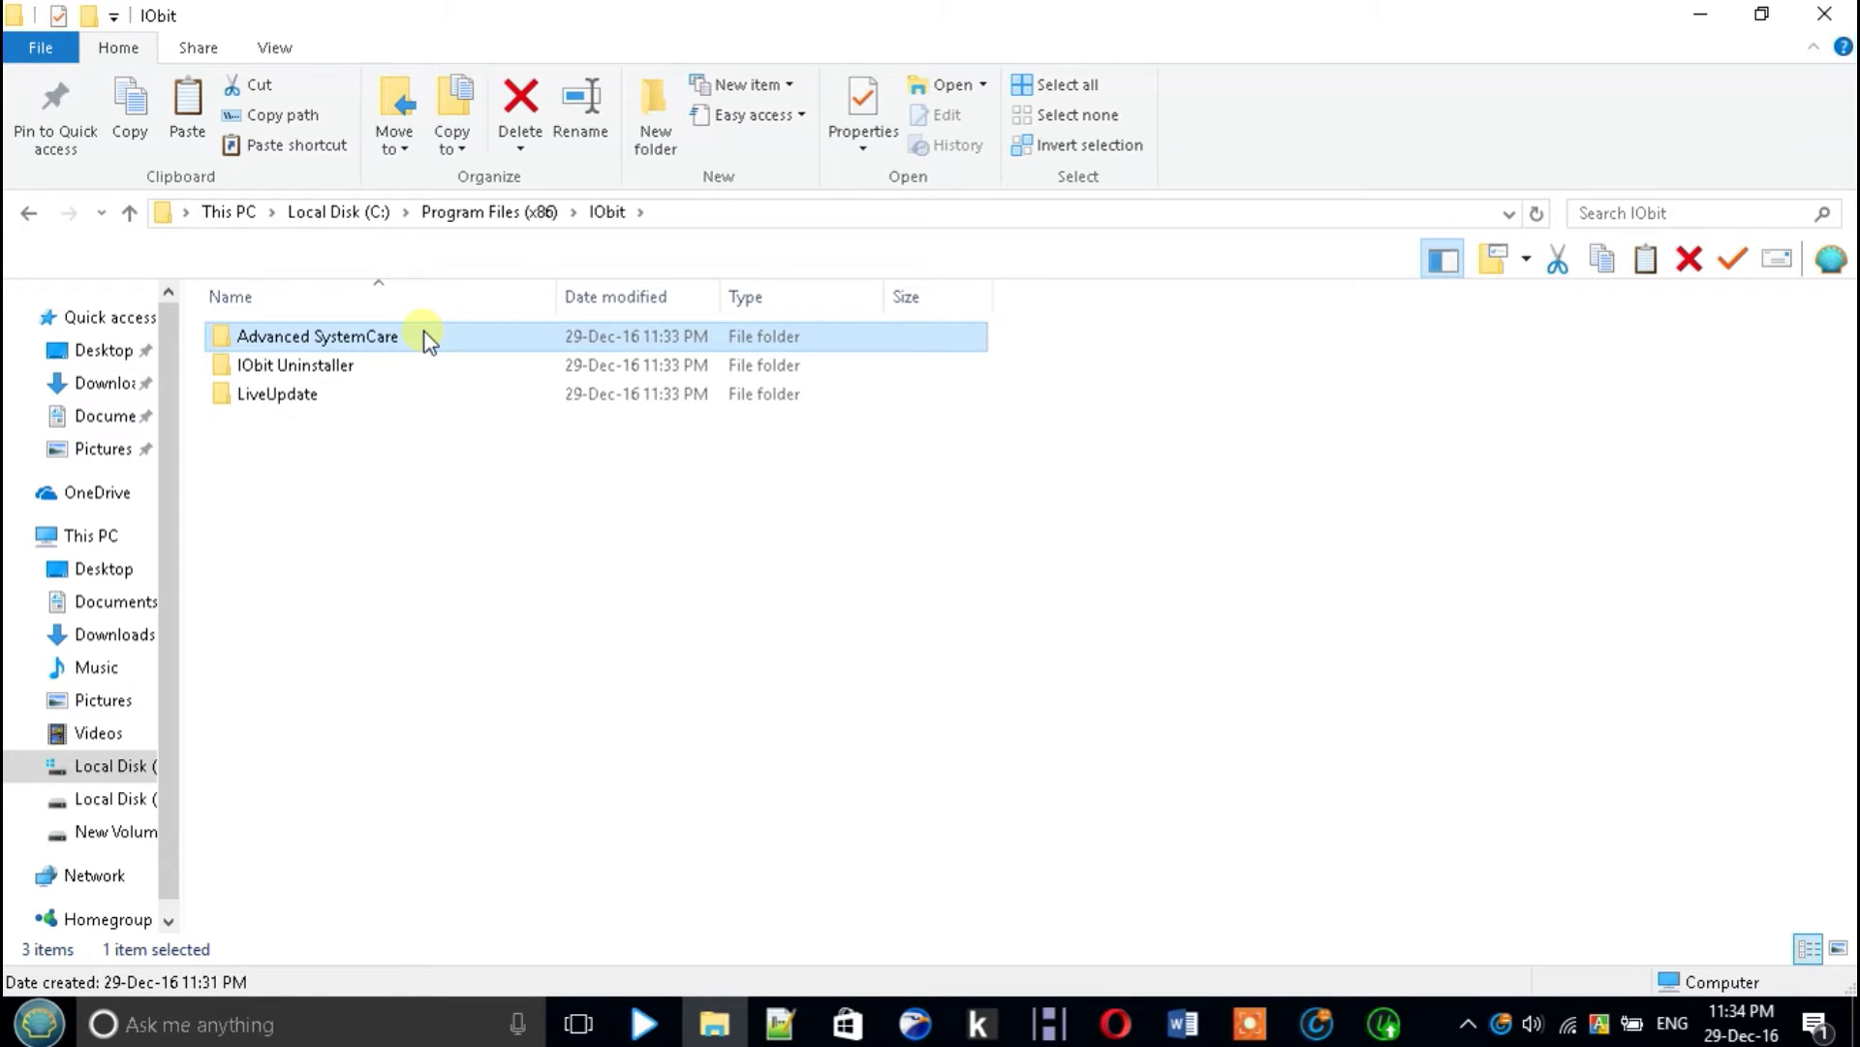
double_click(425, 336)
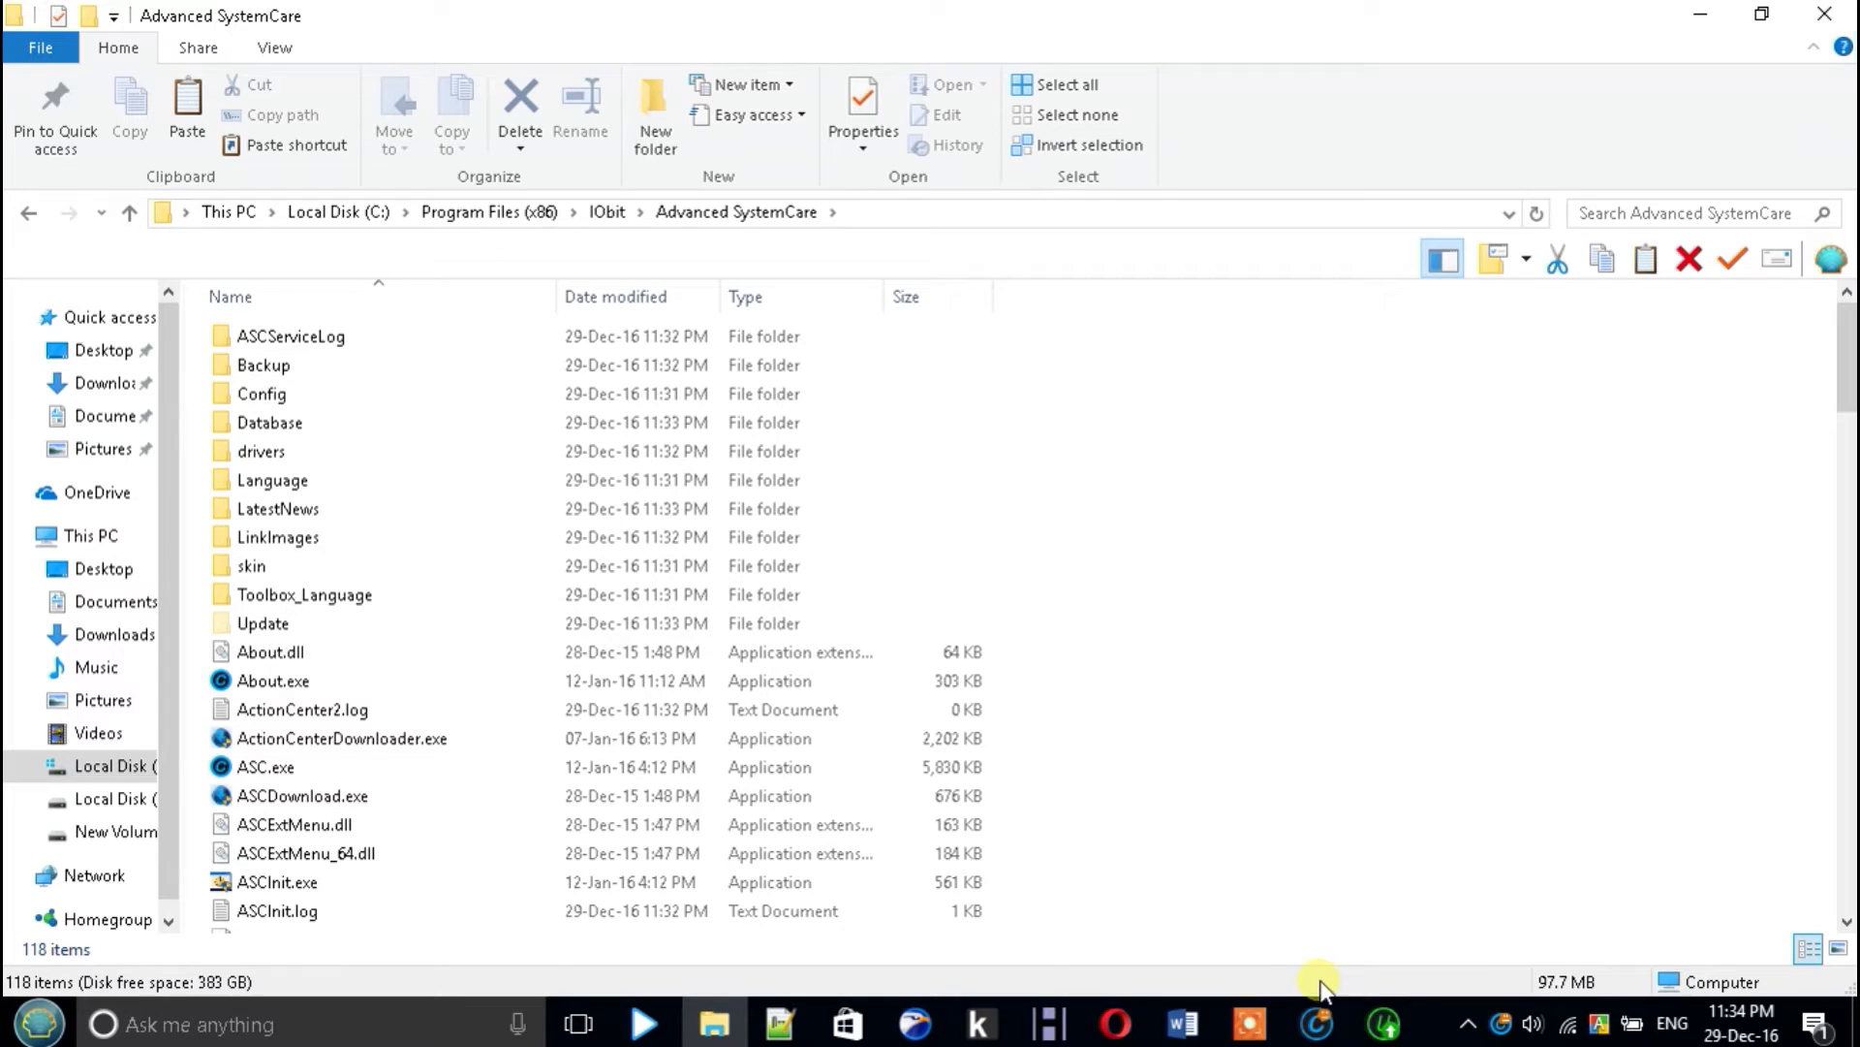
Paste Block Hosts.bat into the Advanced SystemCare folder, granting administrator permission for the copy
right_click(1225, 492)
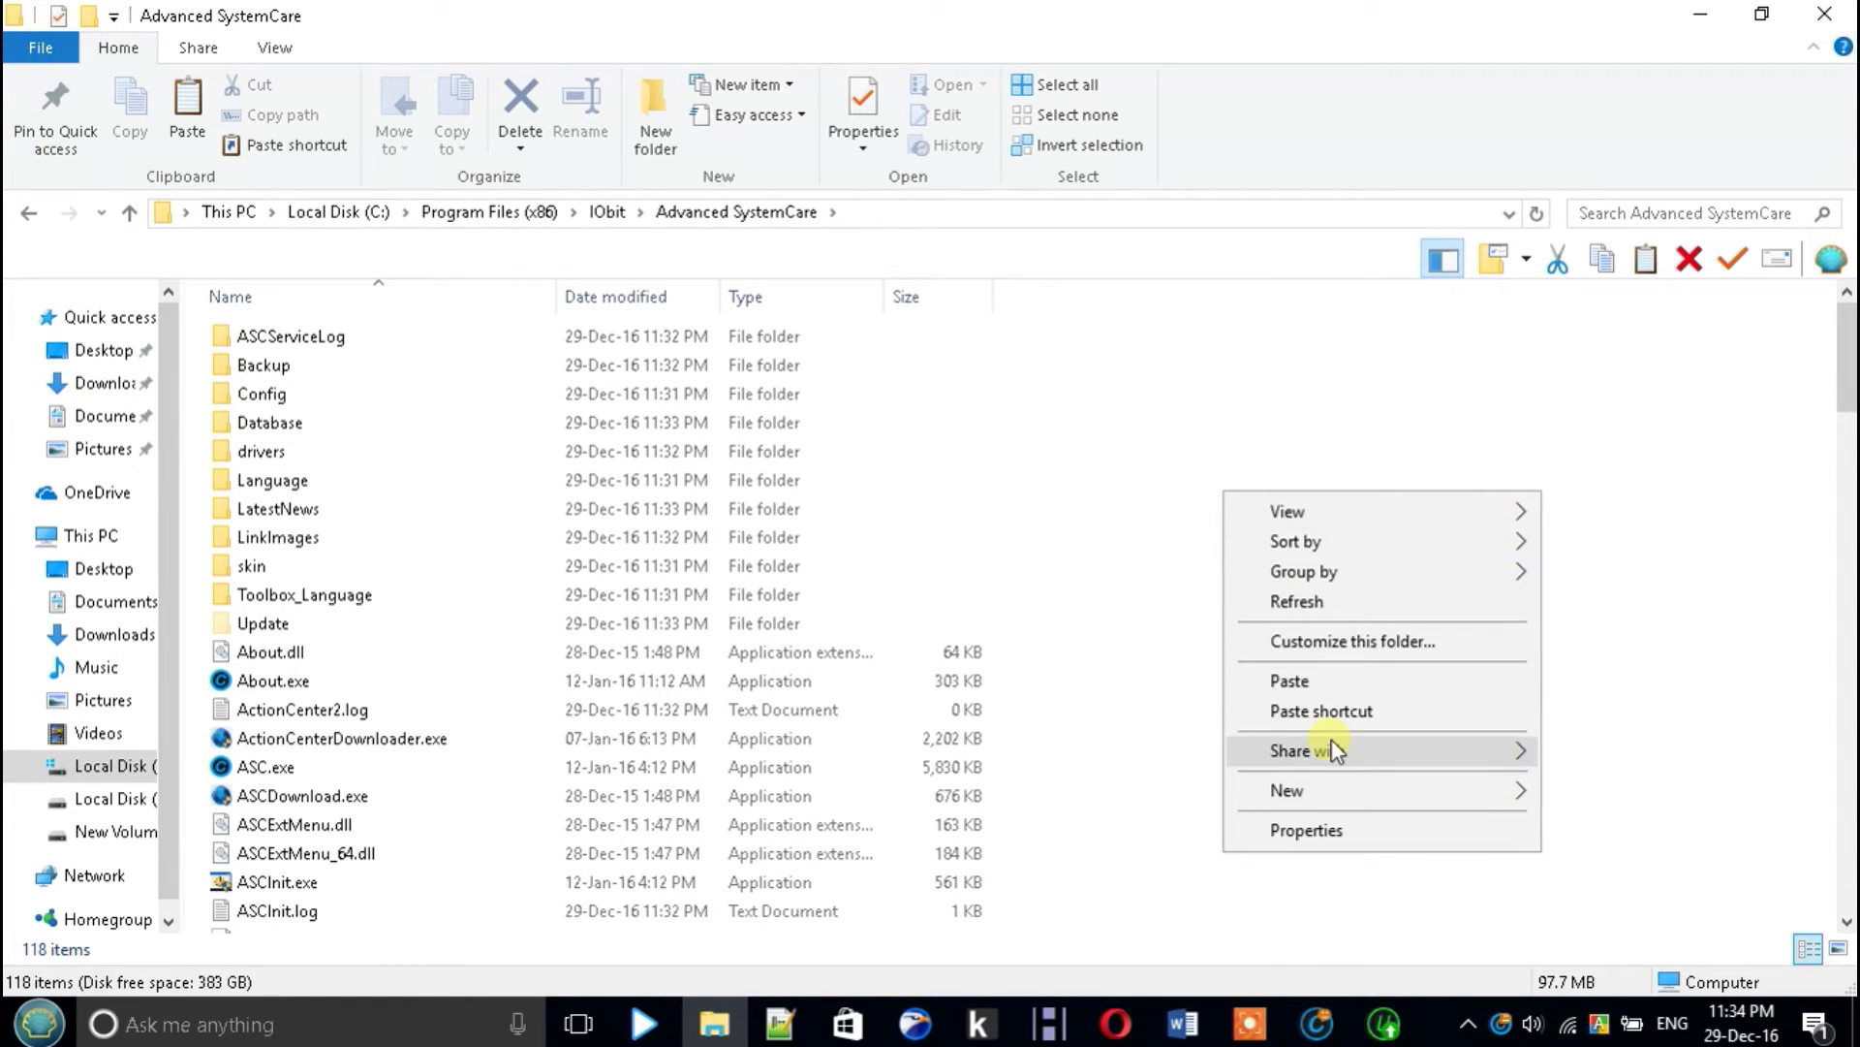
click(1386, 684)
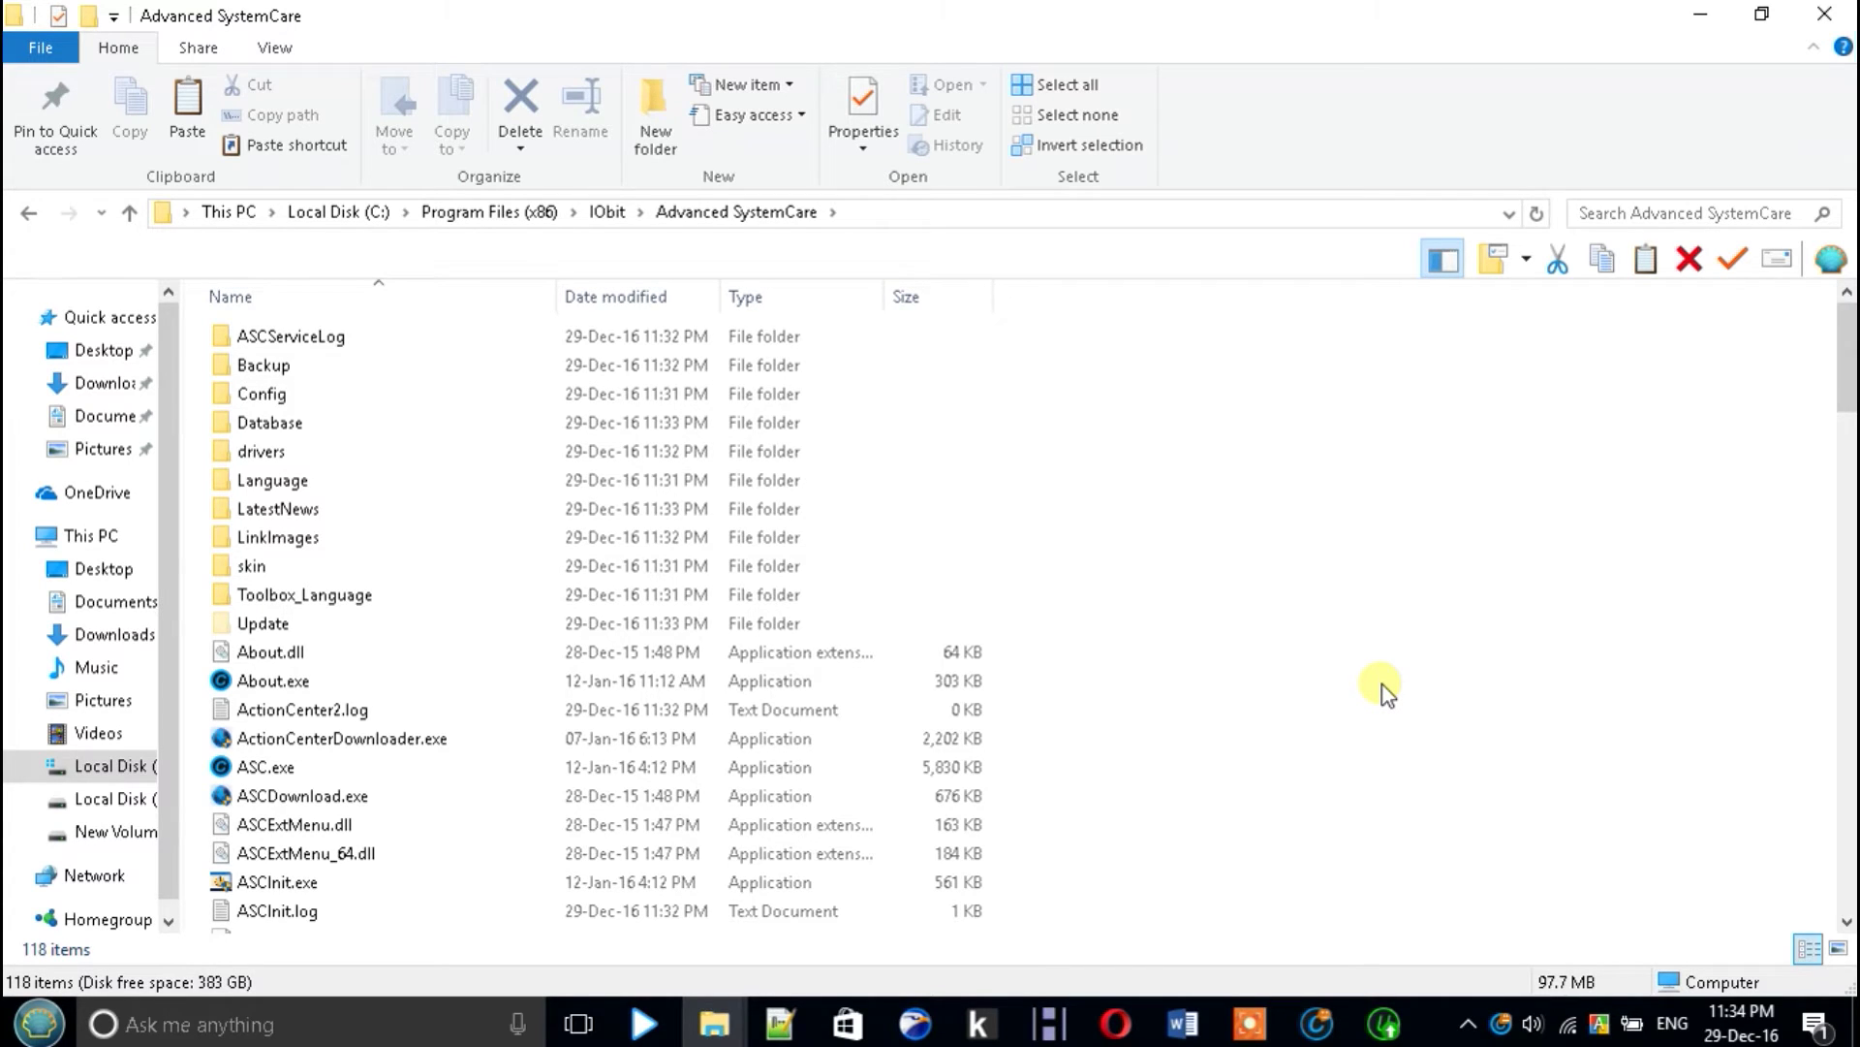
mouse_move(714, 1020)
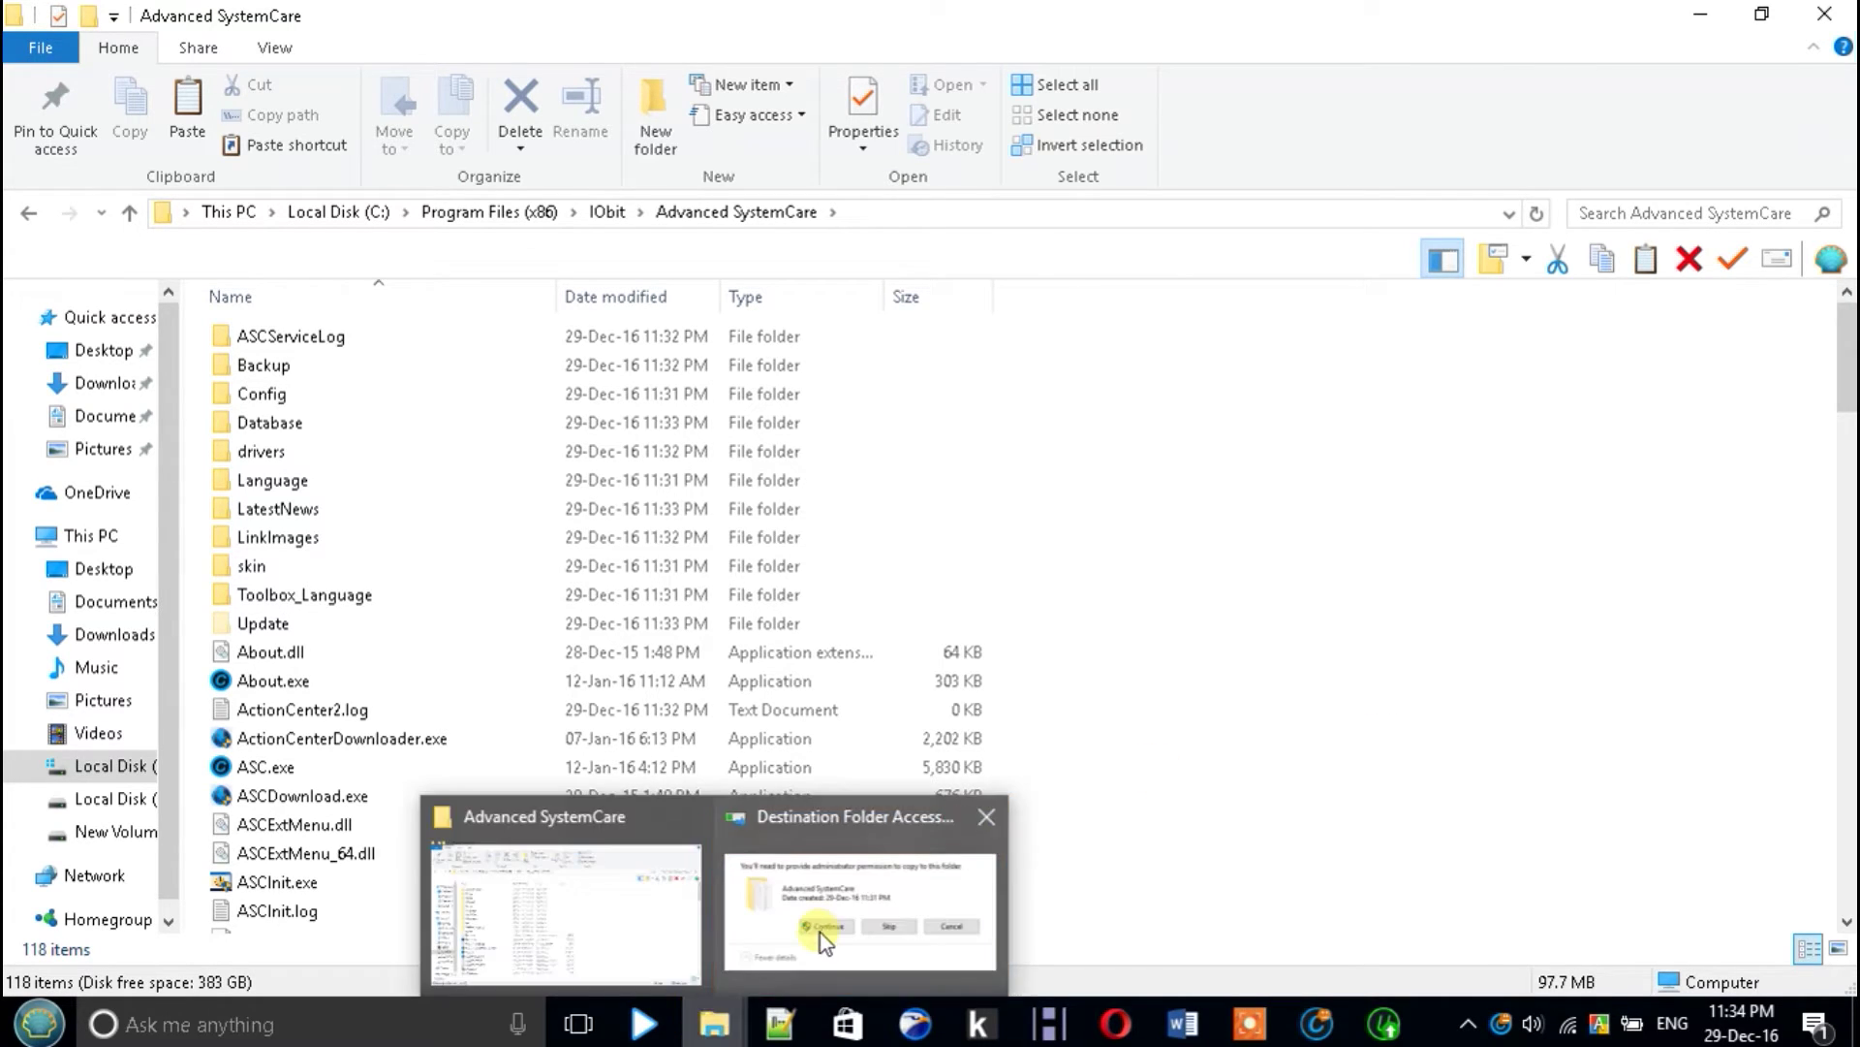
click(822, 930)
click(485, 324)
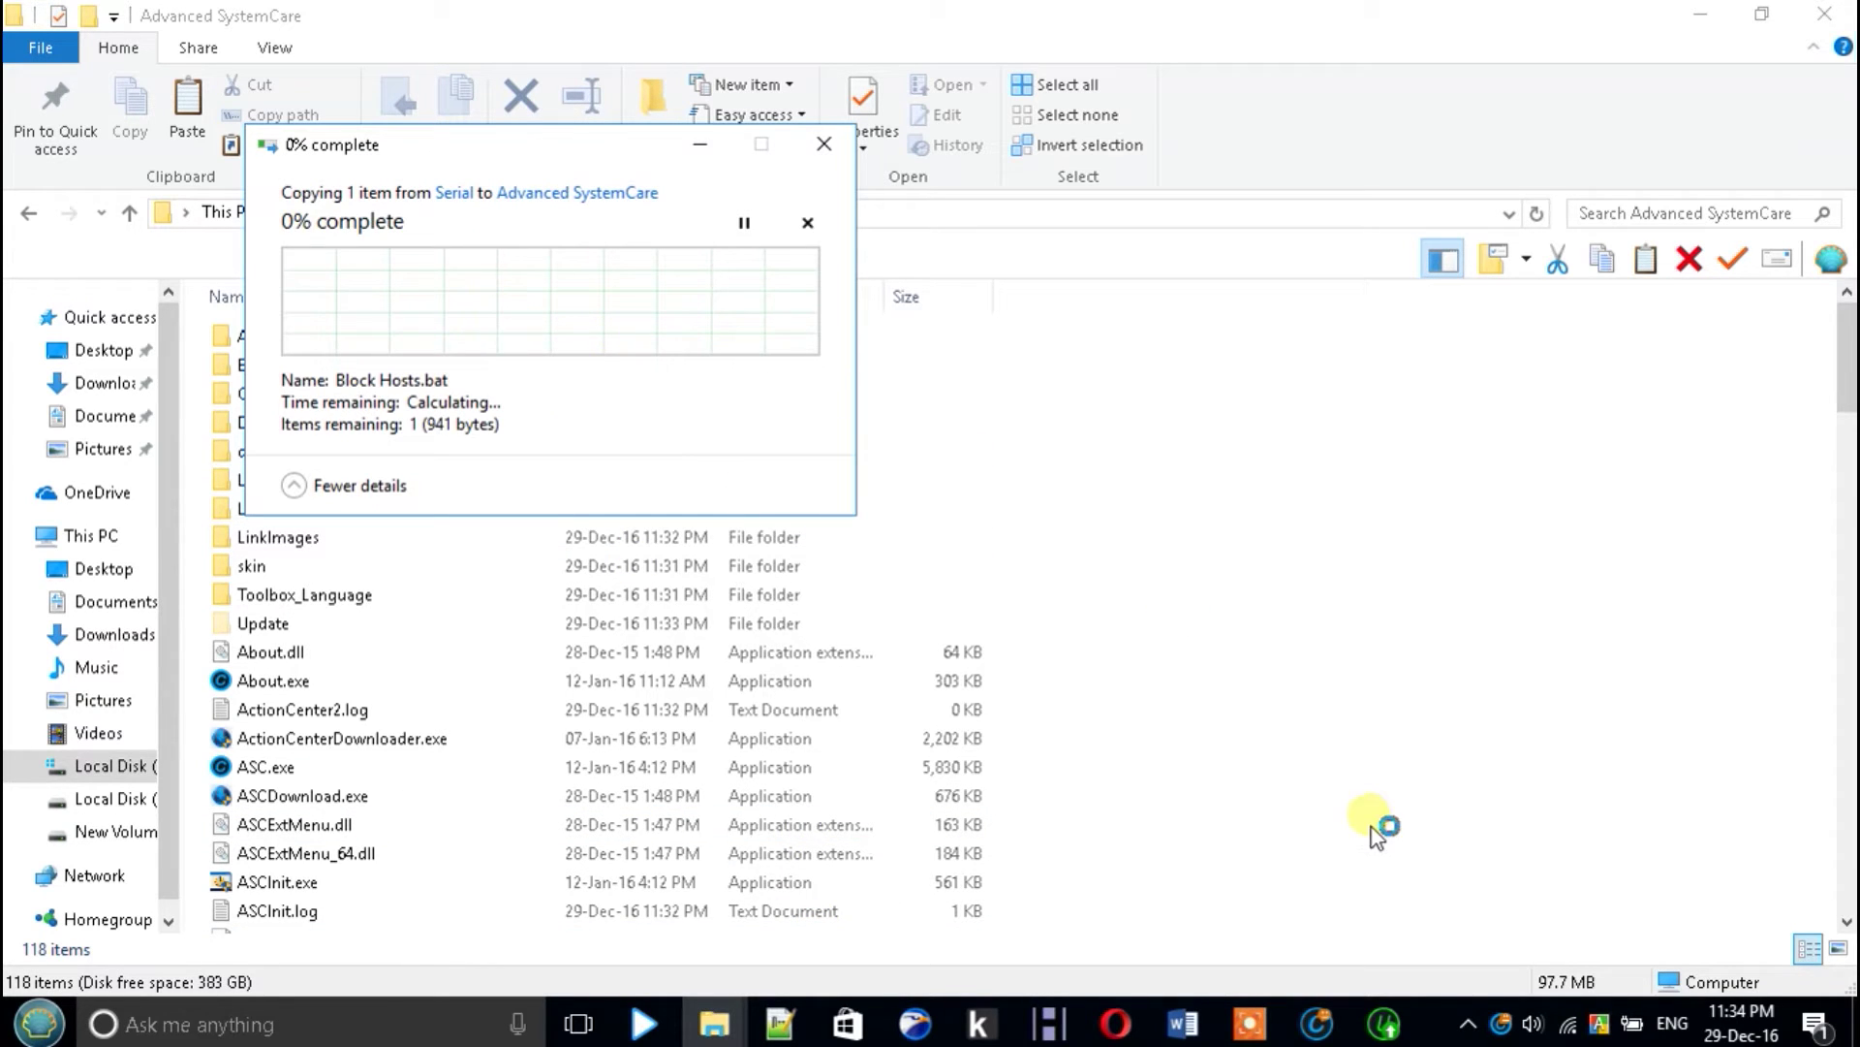
Switch to Word and add the line "Paste the file at the application directory." below the folder instruction
click(1182, 1019)
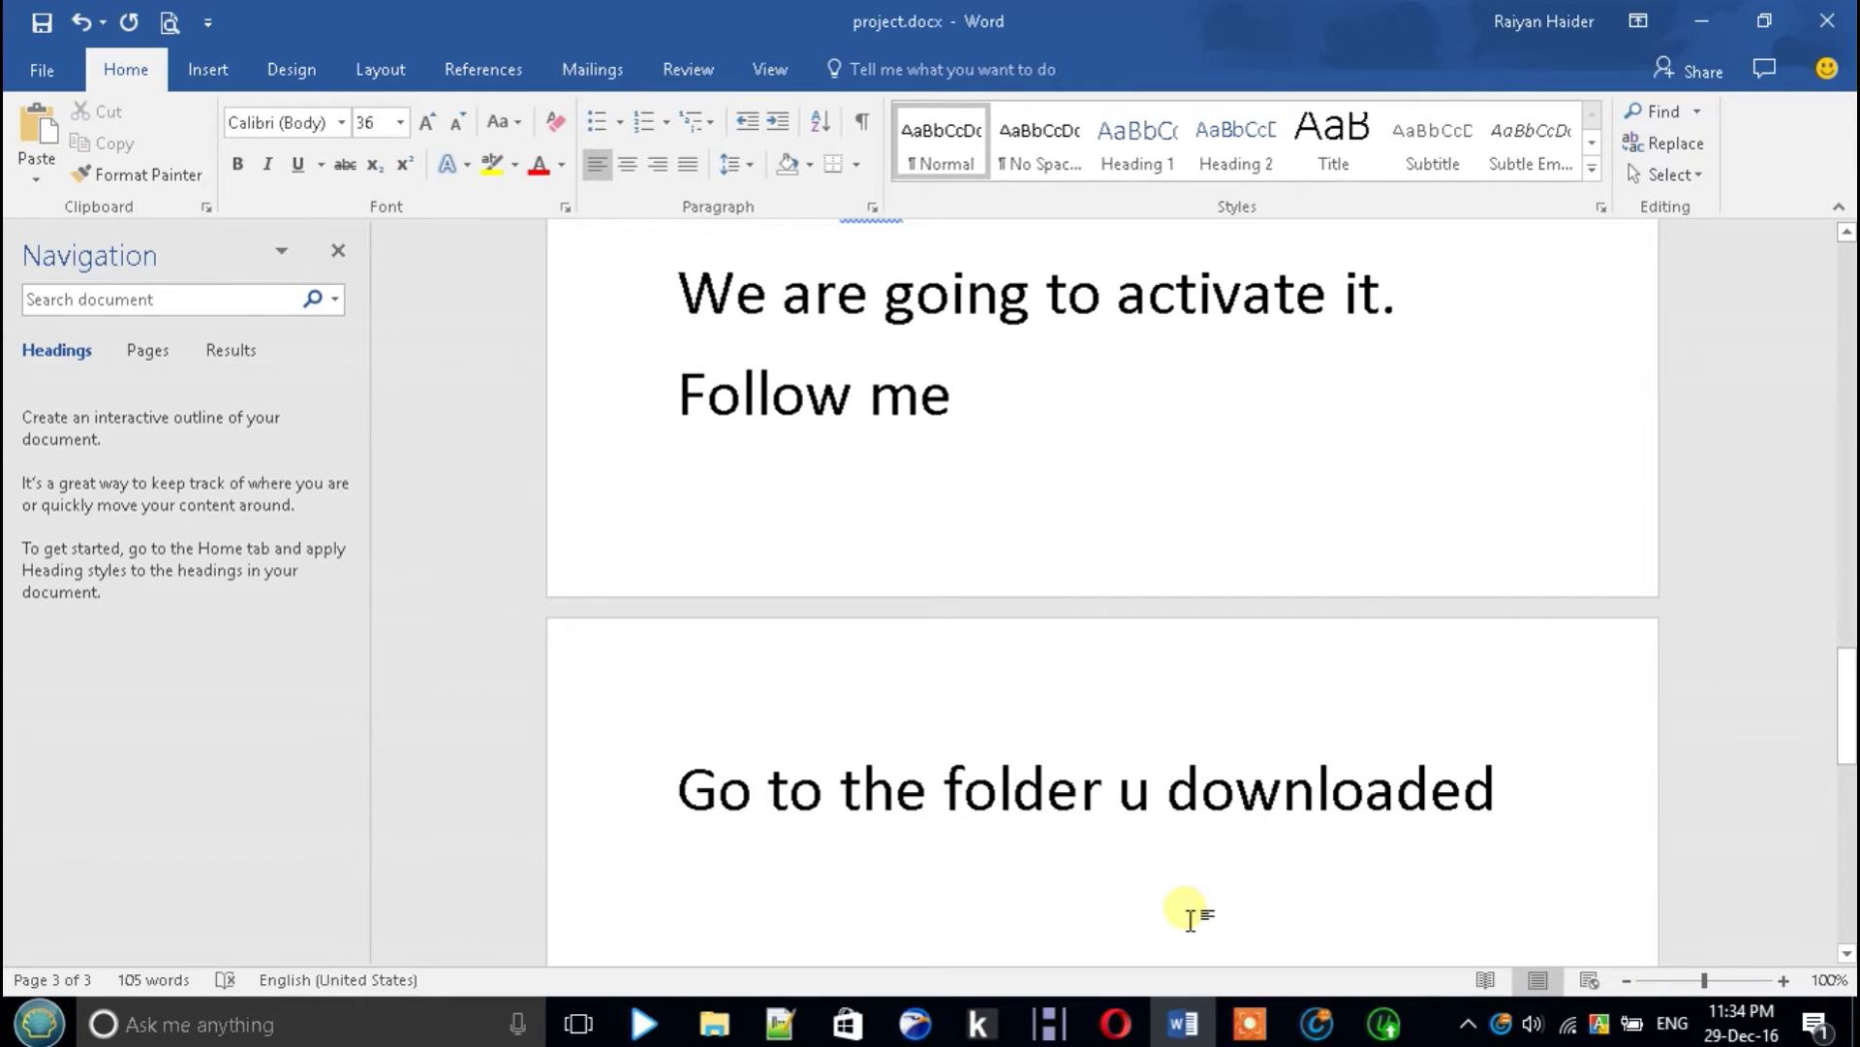
text(Pla)
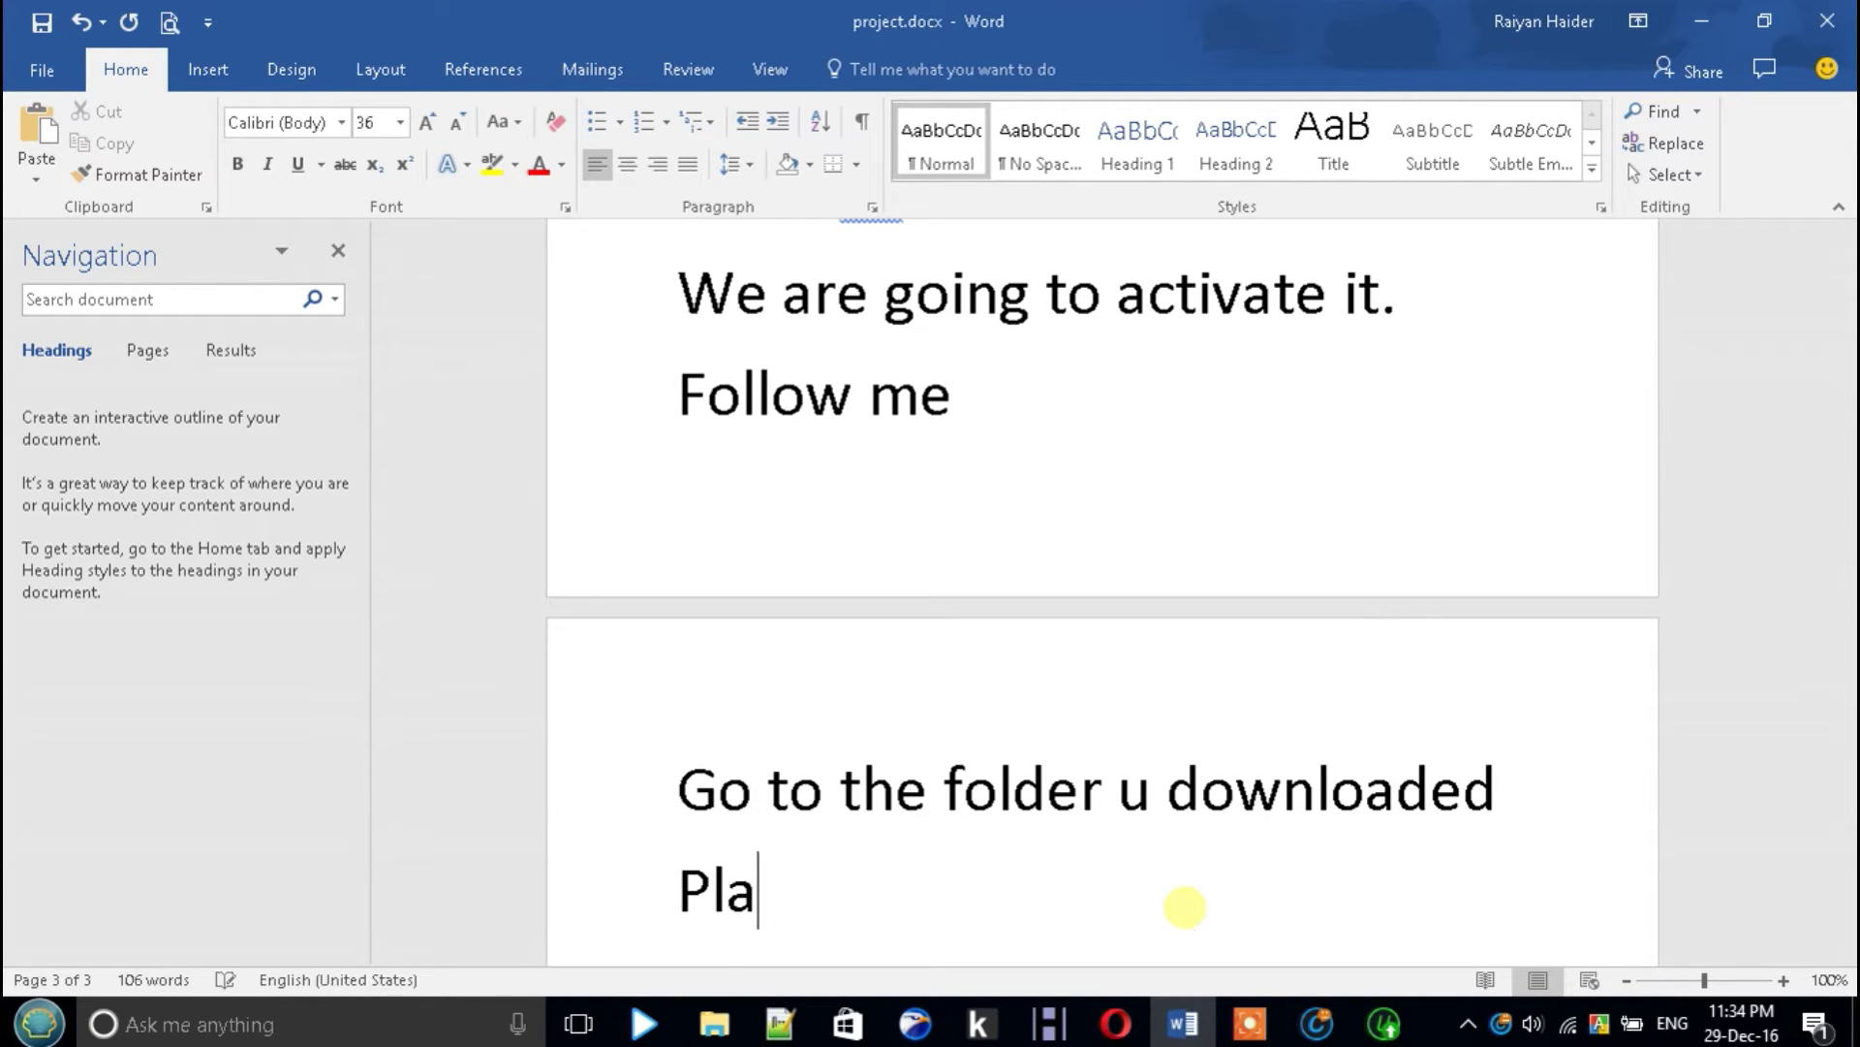
text(ce the )
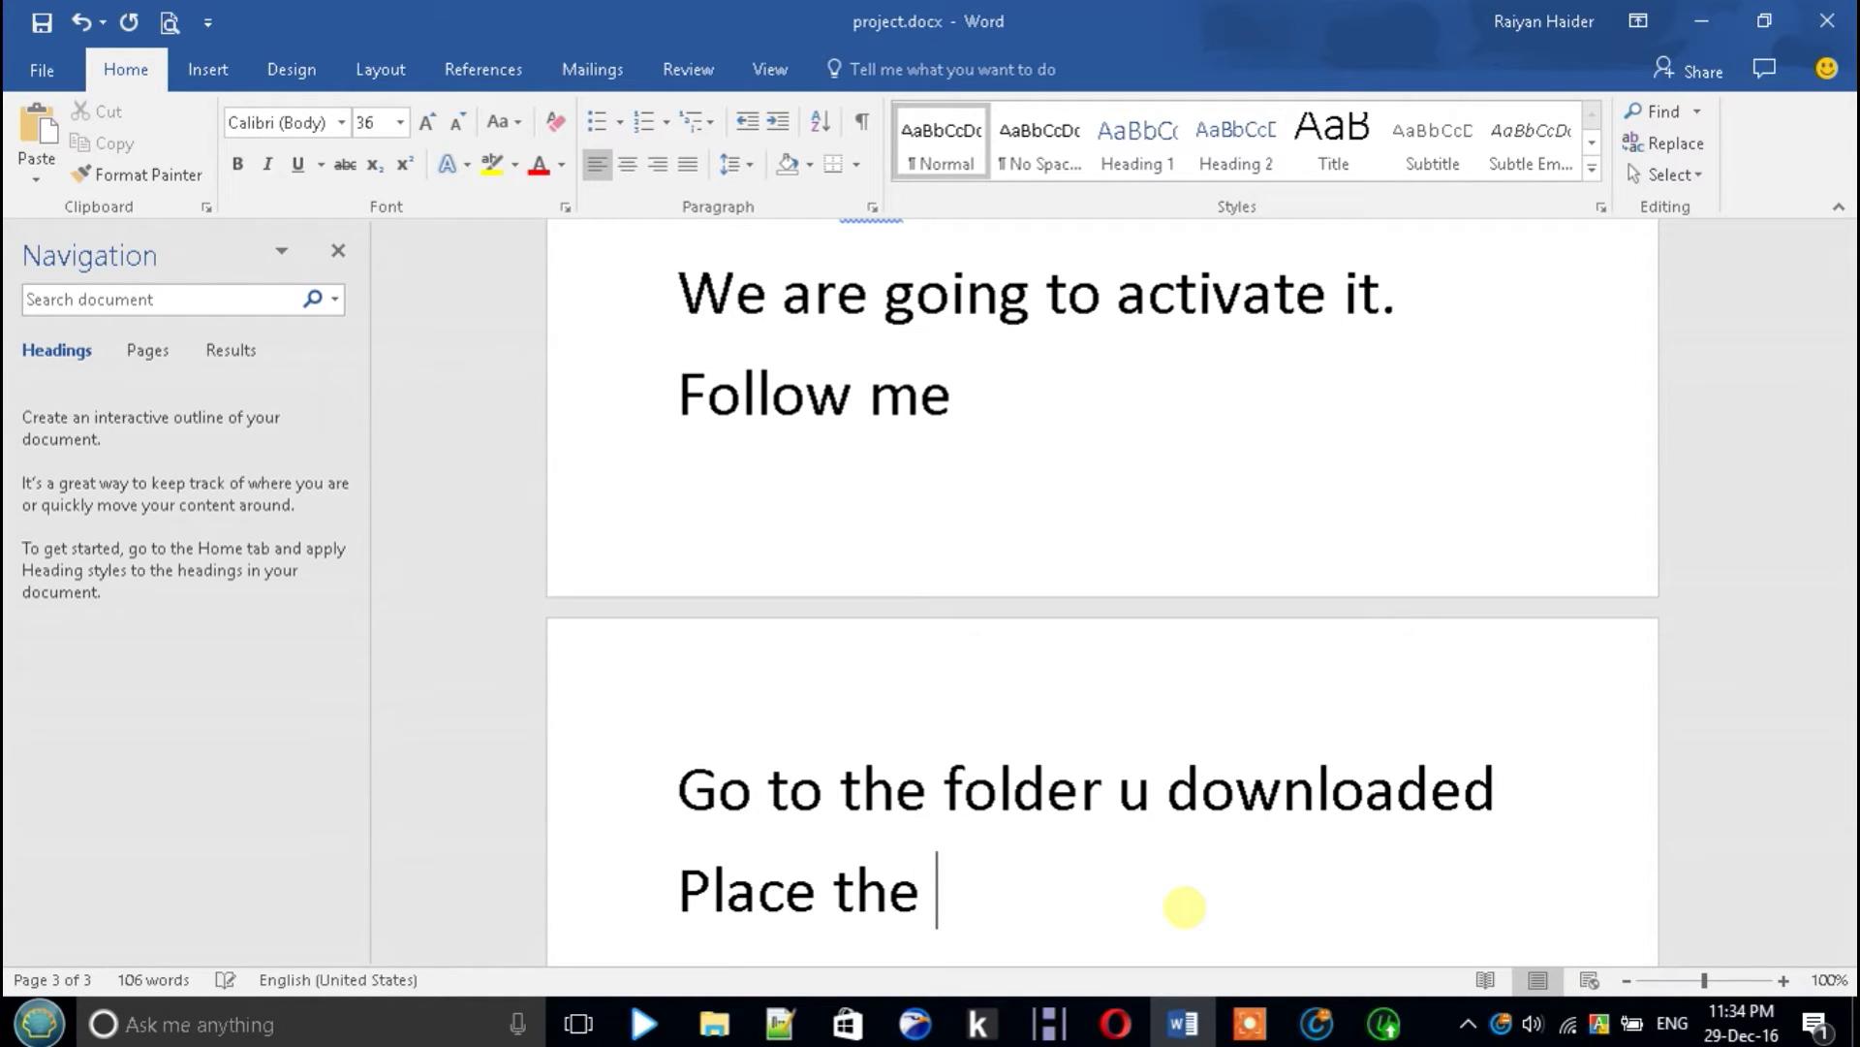
text(file)
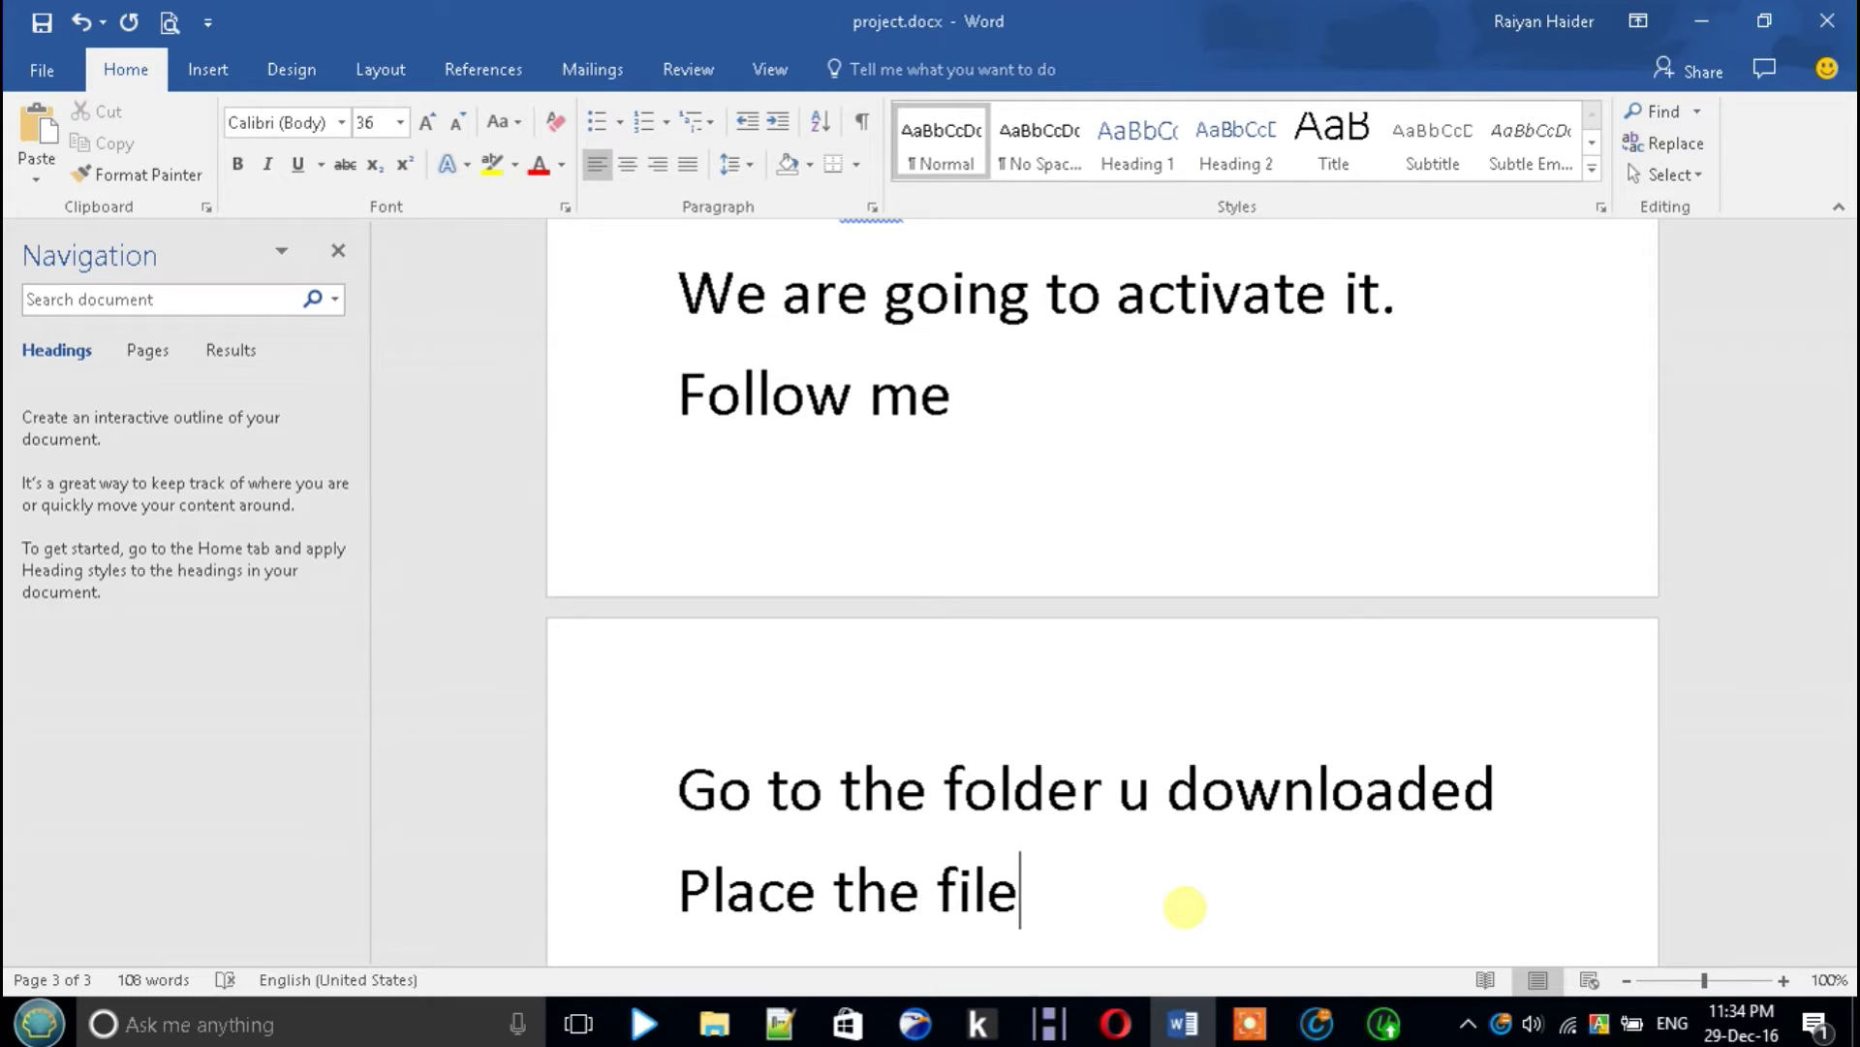
key(BackSpace)
key(BackSpace)
key(BackSpace)
key(BackSpace)
key(BackSpace)
key(BackSpace)
key(BackSpace)
key(BackSpace)
key(BackSpace)
key(BackSpace)
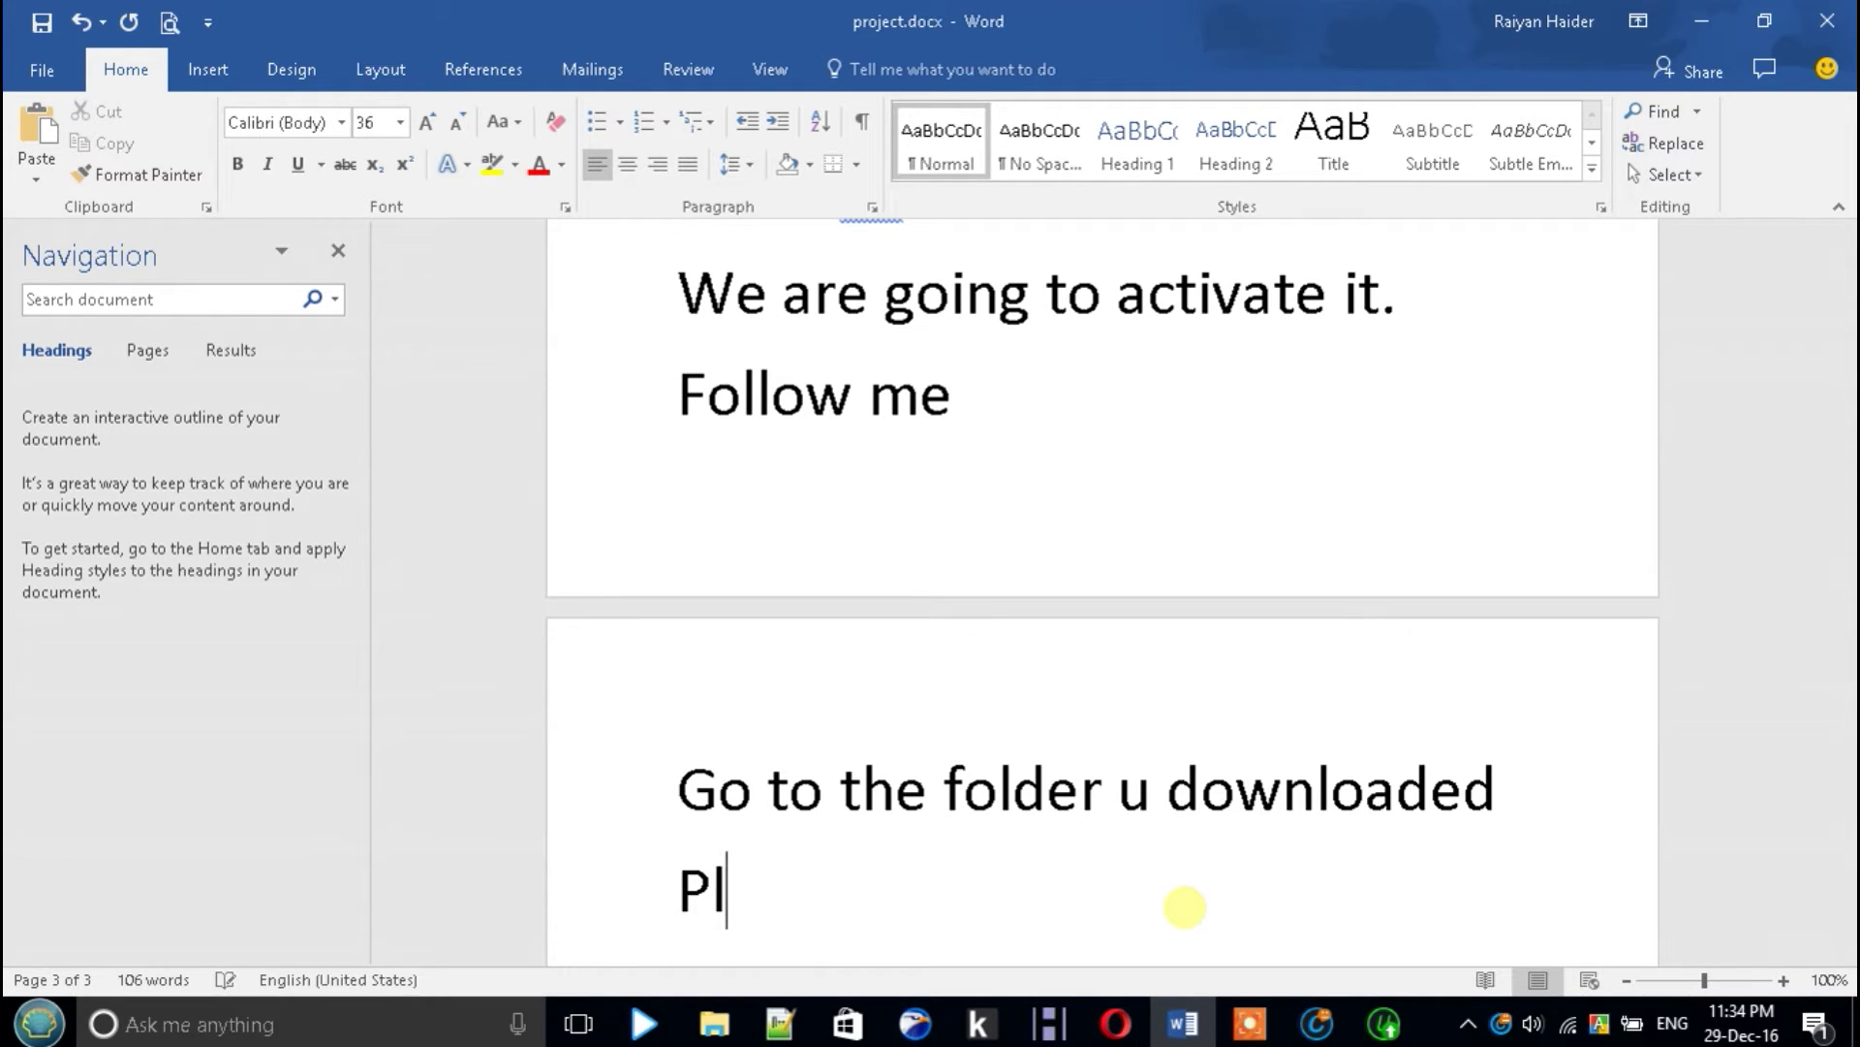
text(aste th)
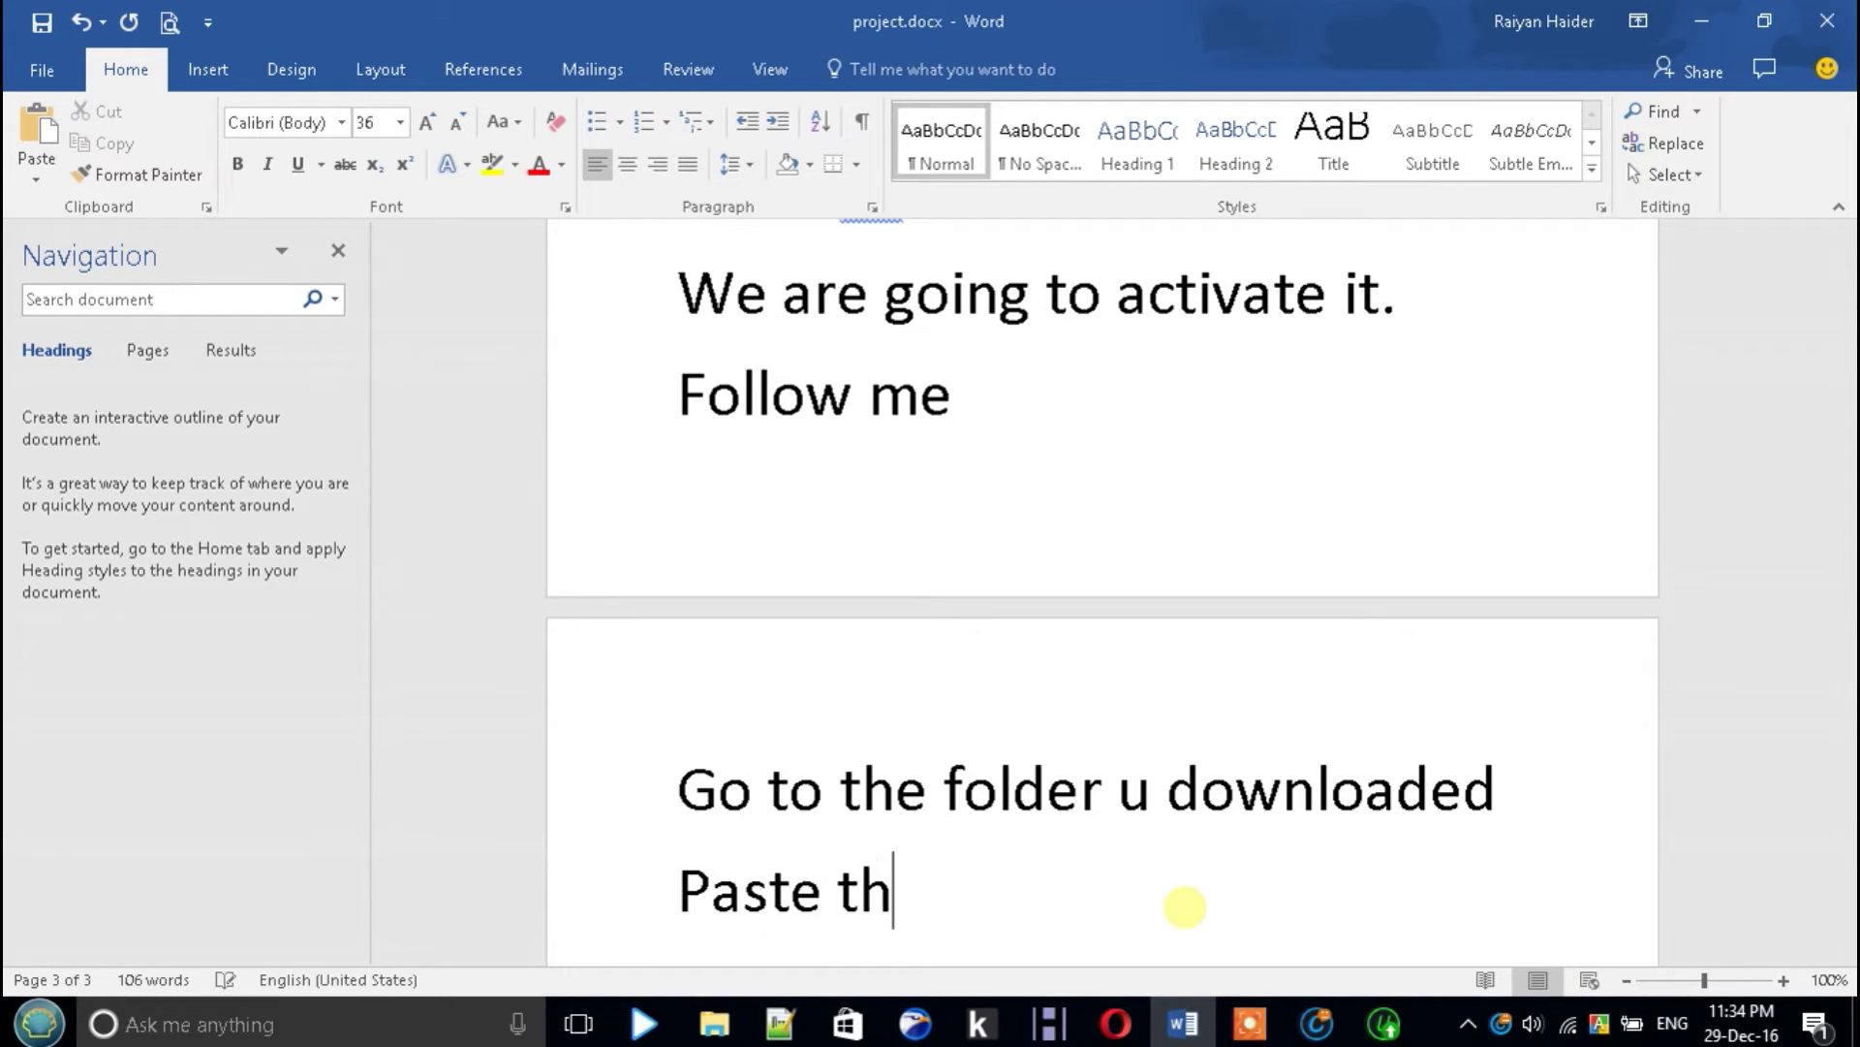
text(e file at the application direc)
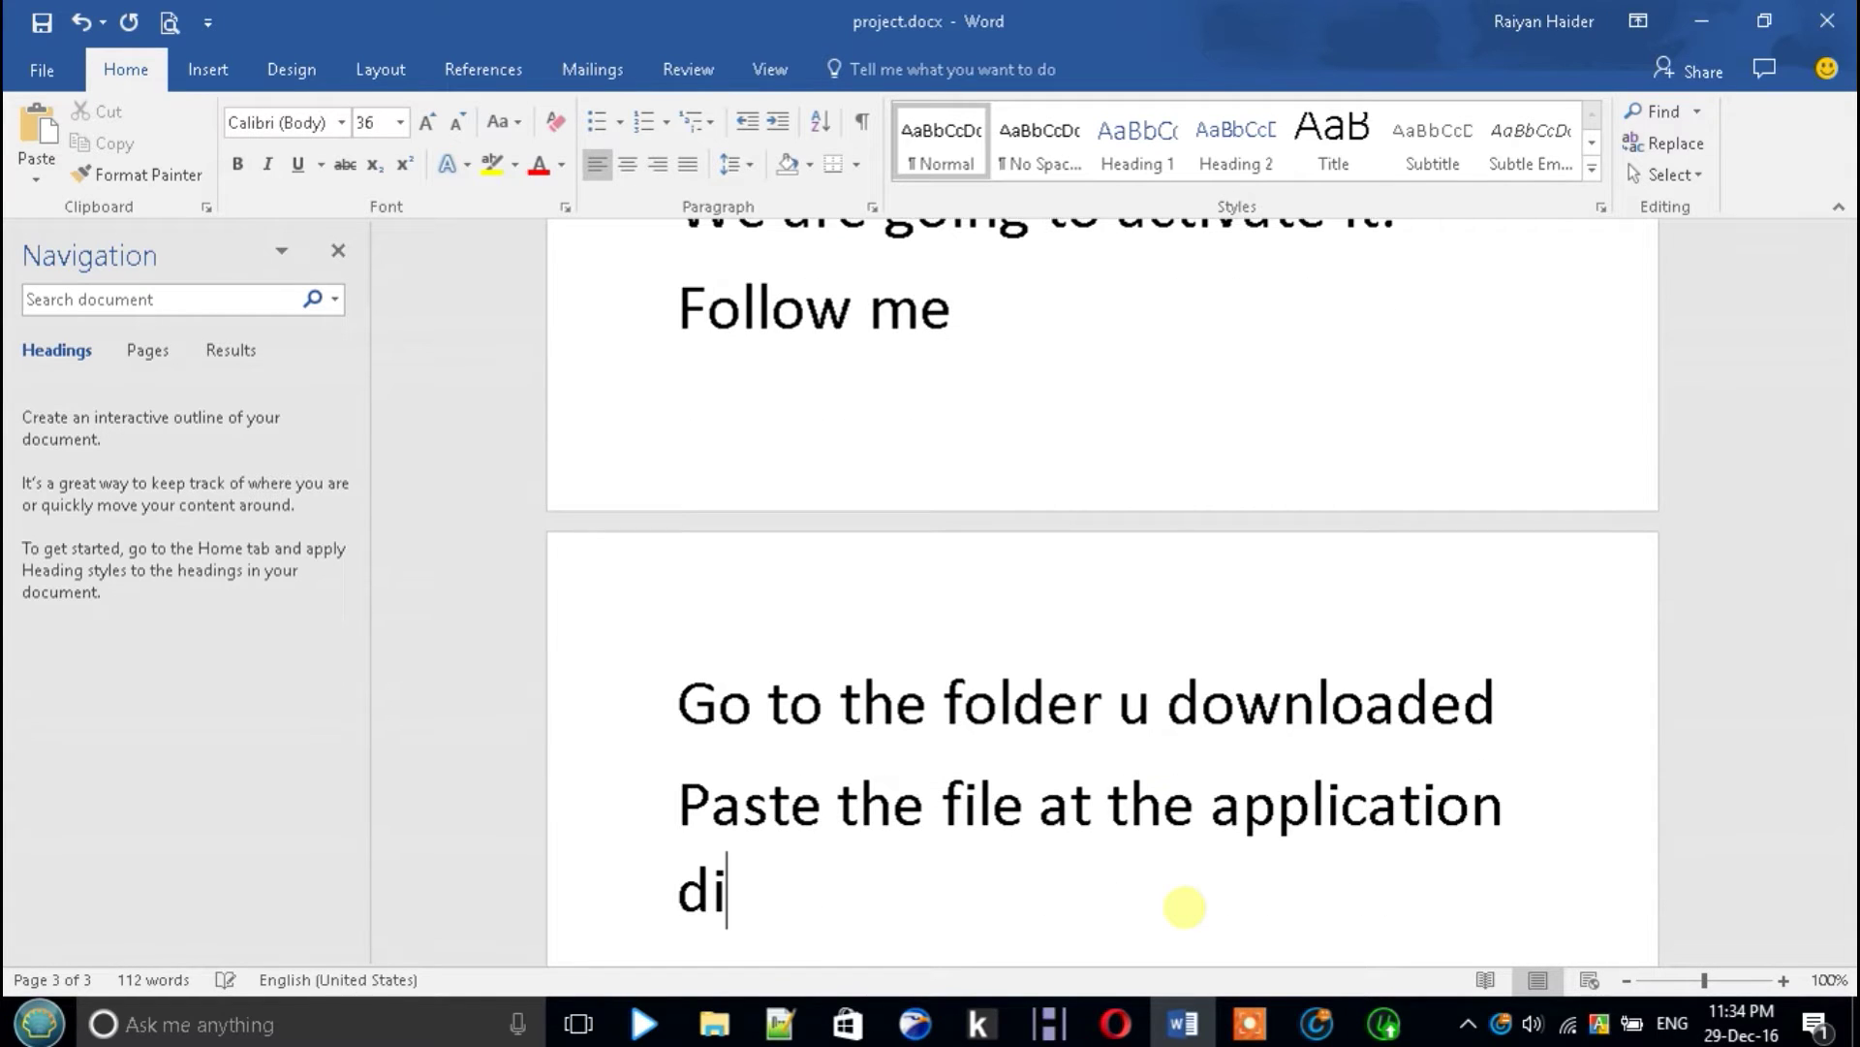
text(toe)
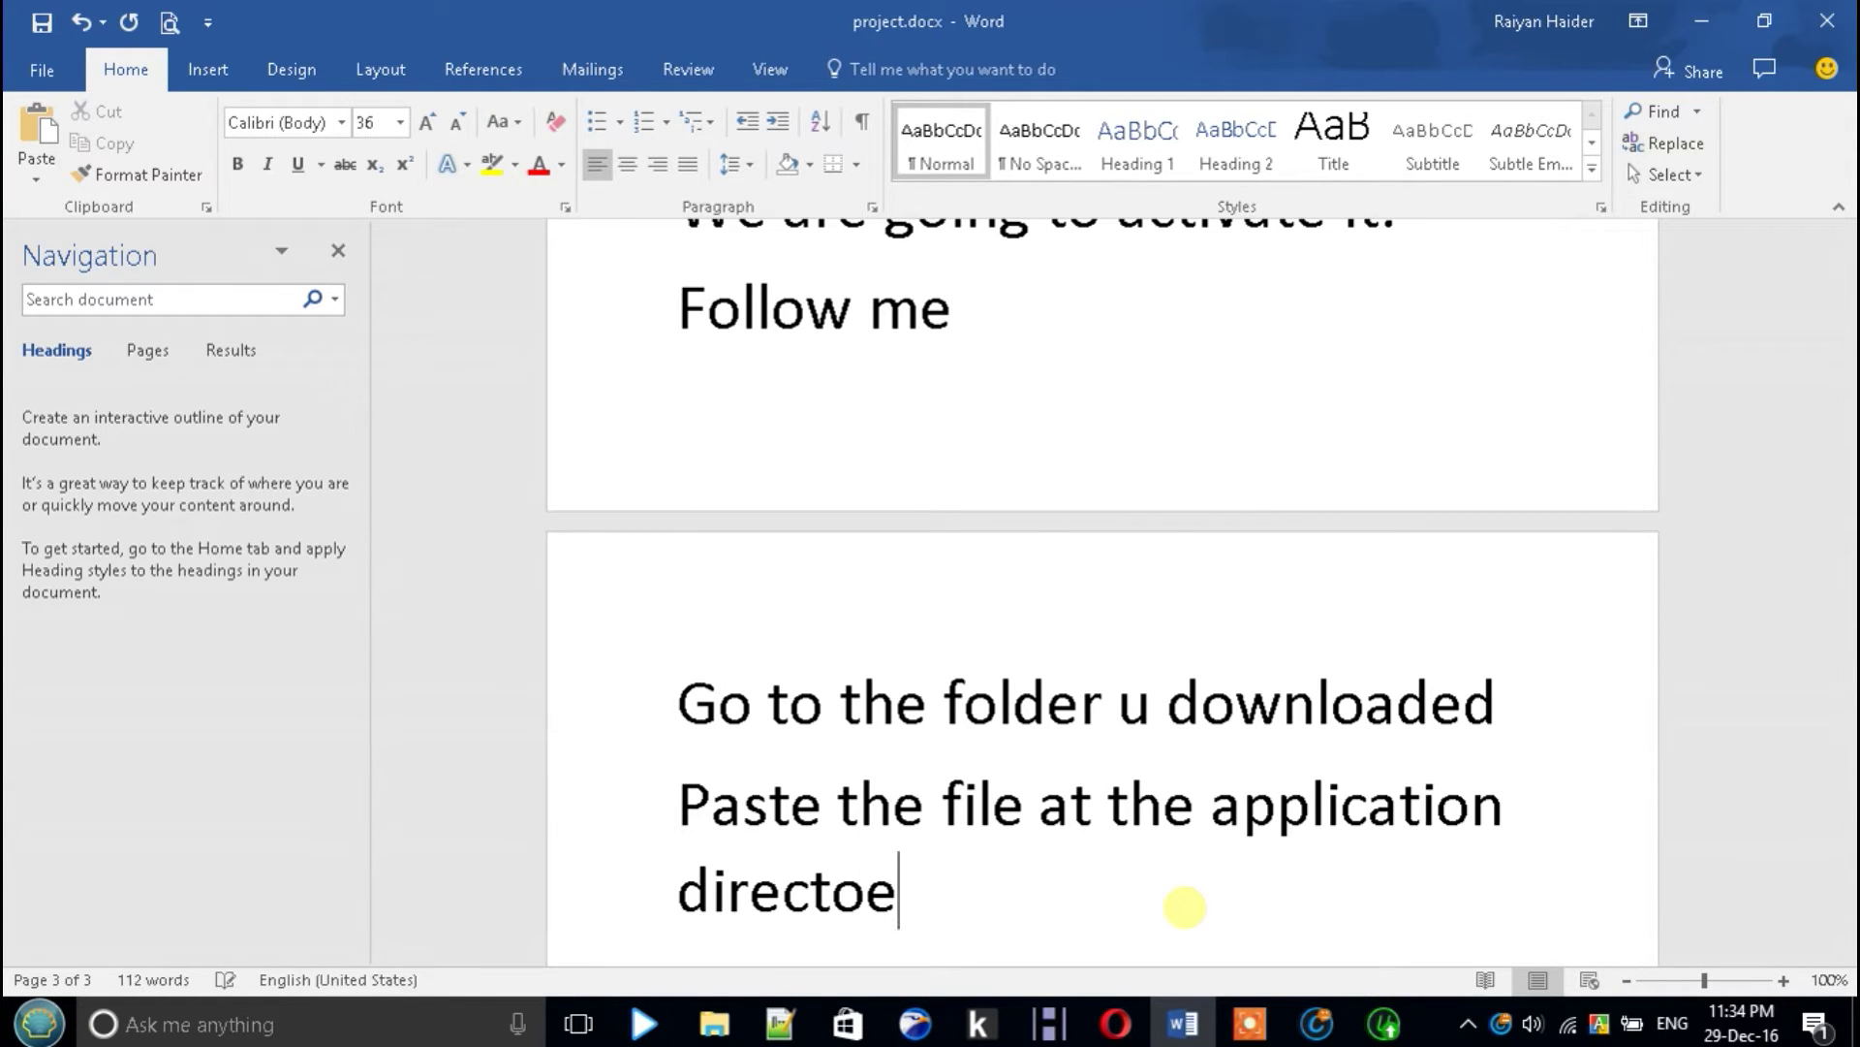
text(y.)
key(Return)
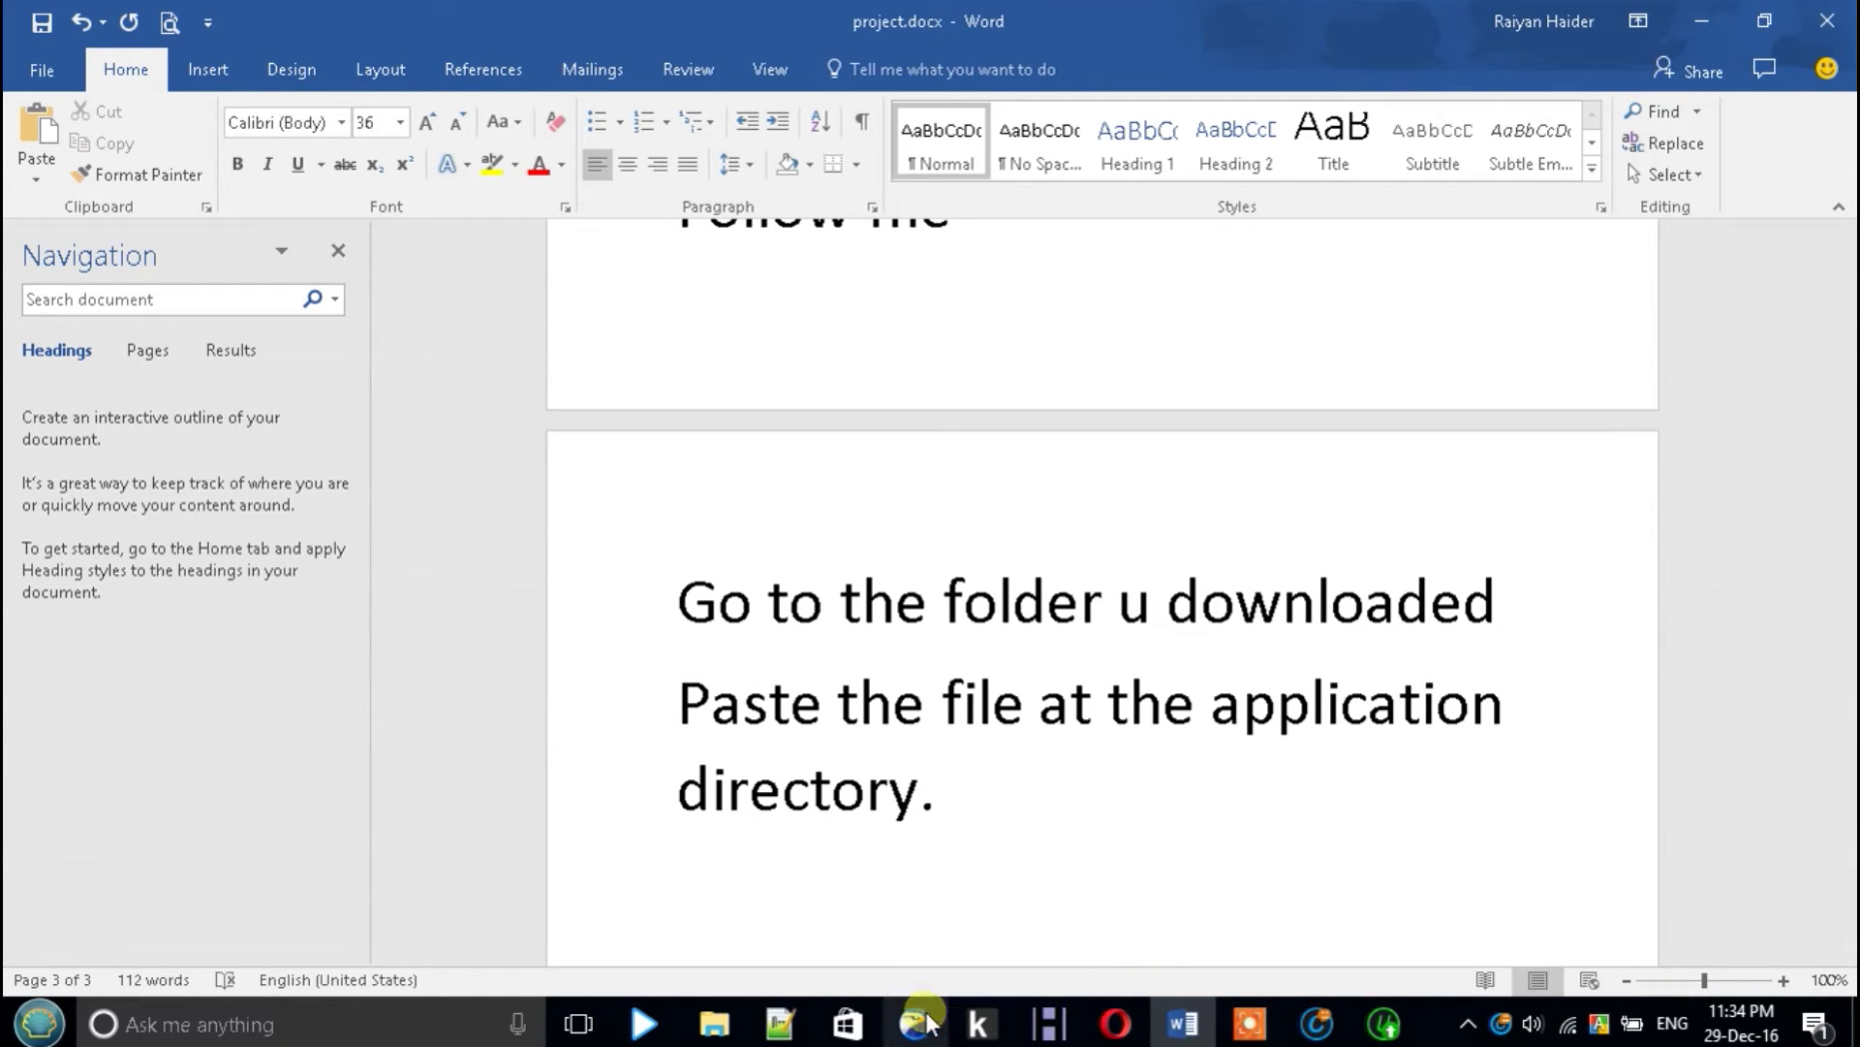
Check the pasted Block Hosts.bat in File Explorer, and add the line "Its done." to the Word document
click(714, 1024)
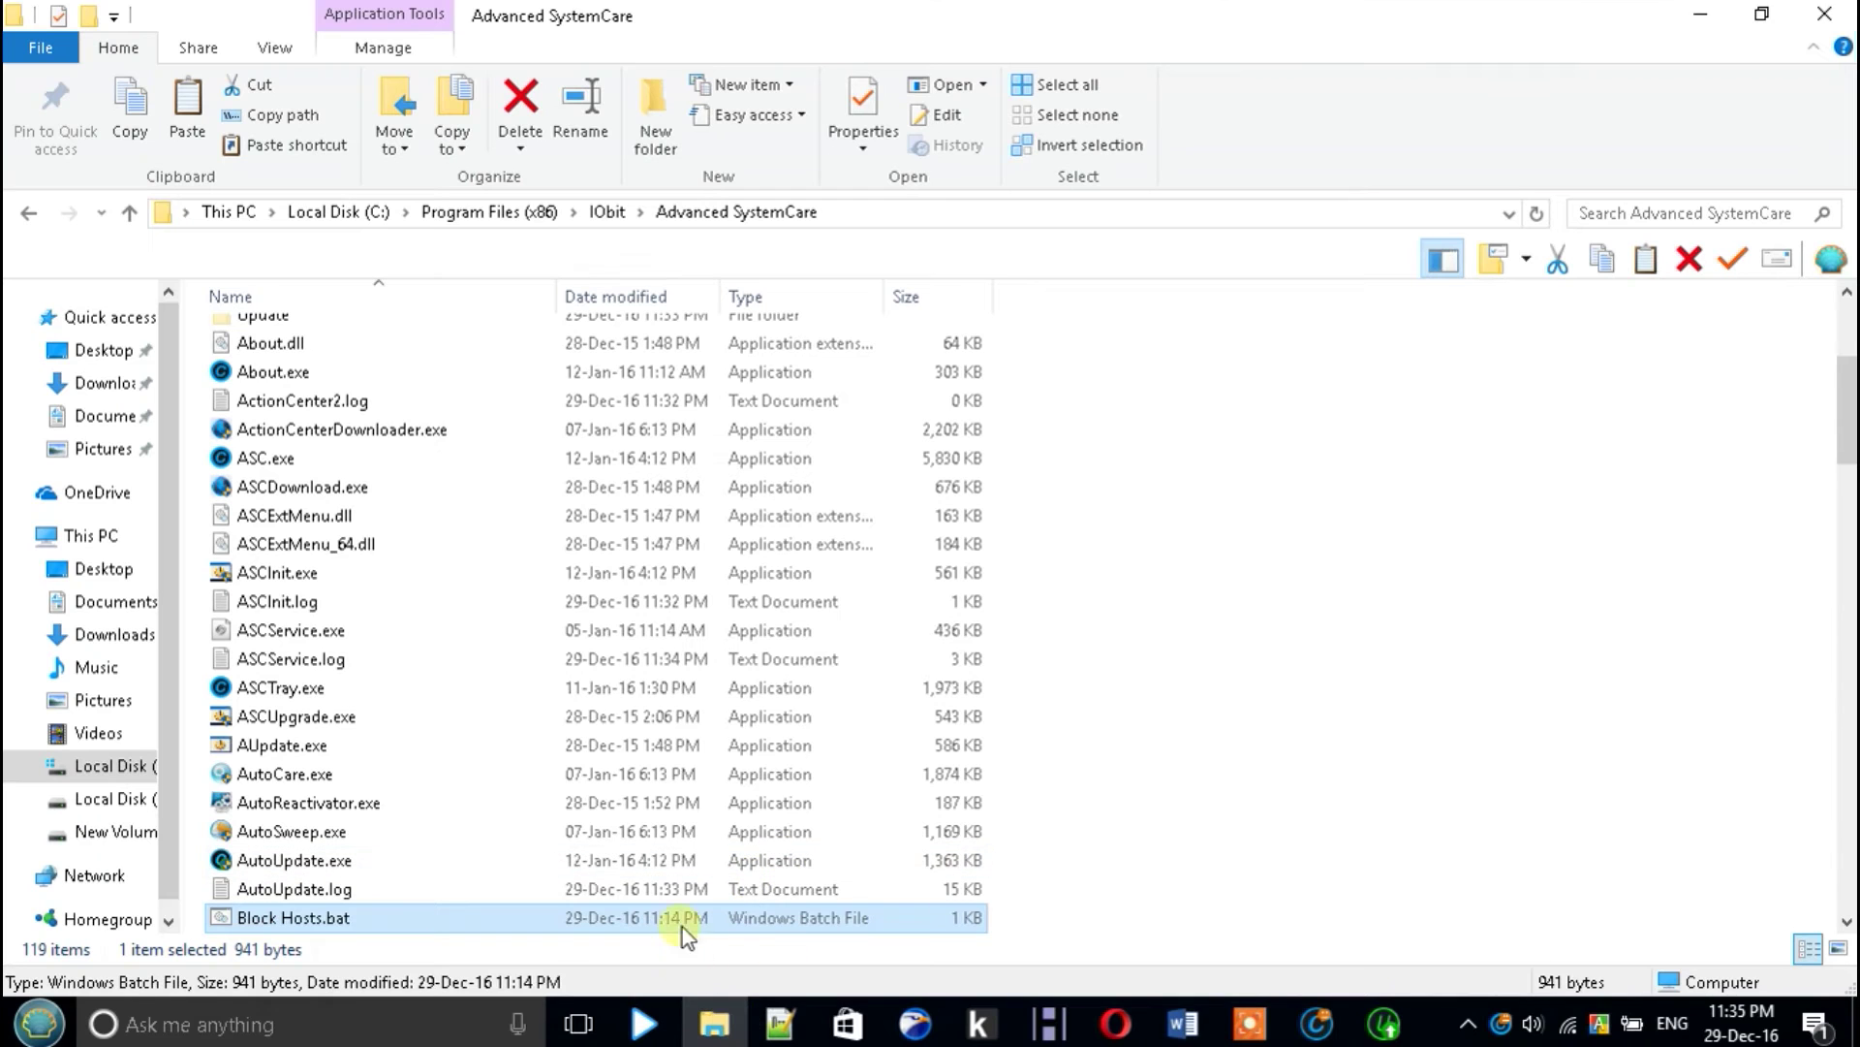
click(1048, 830)
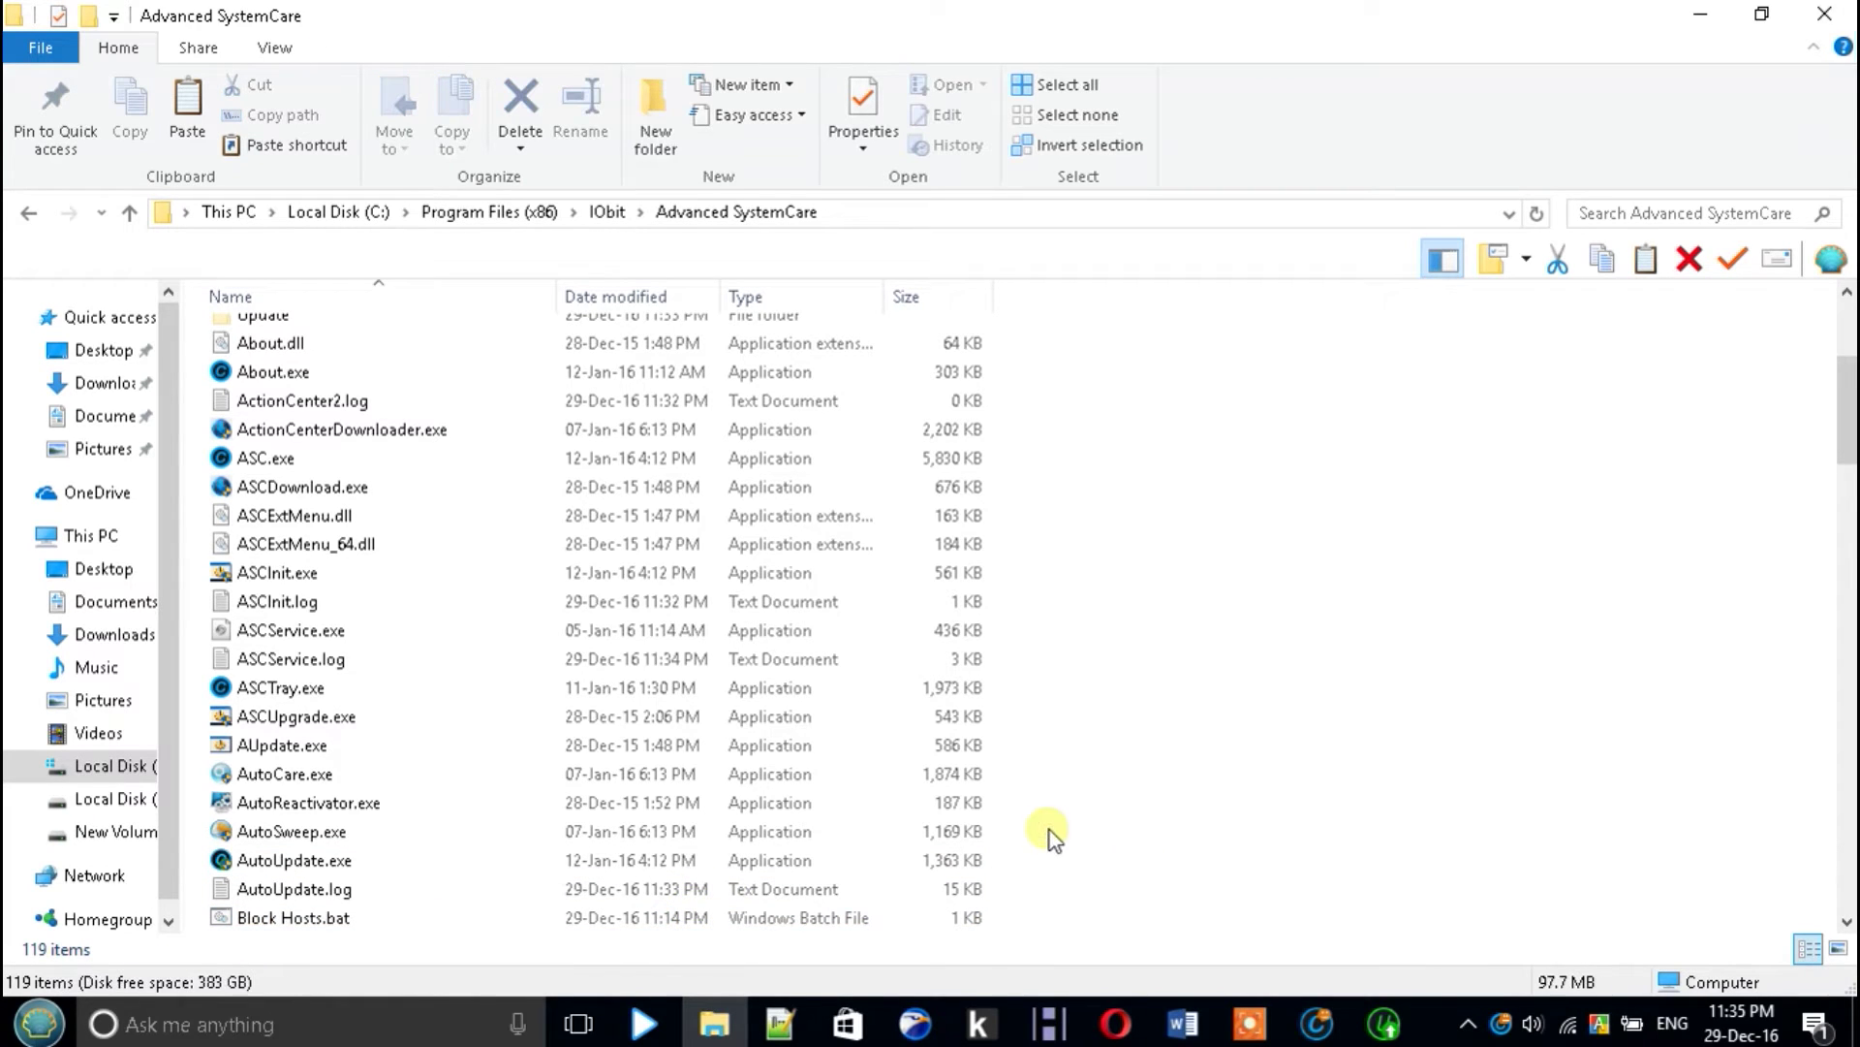
click(1182, 1023)
click(1241, 930)
text(Its done.)
key(Return)
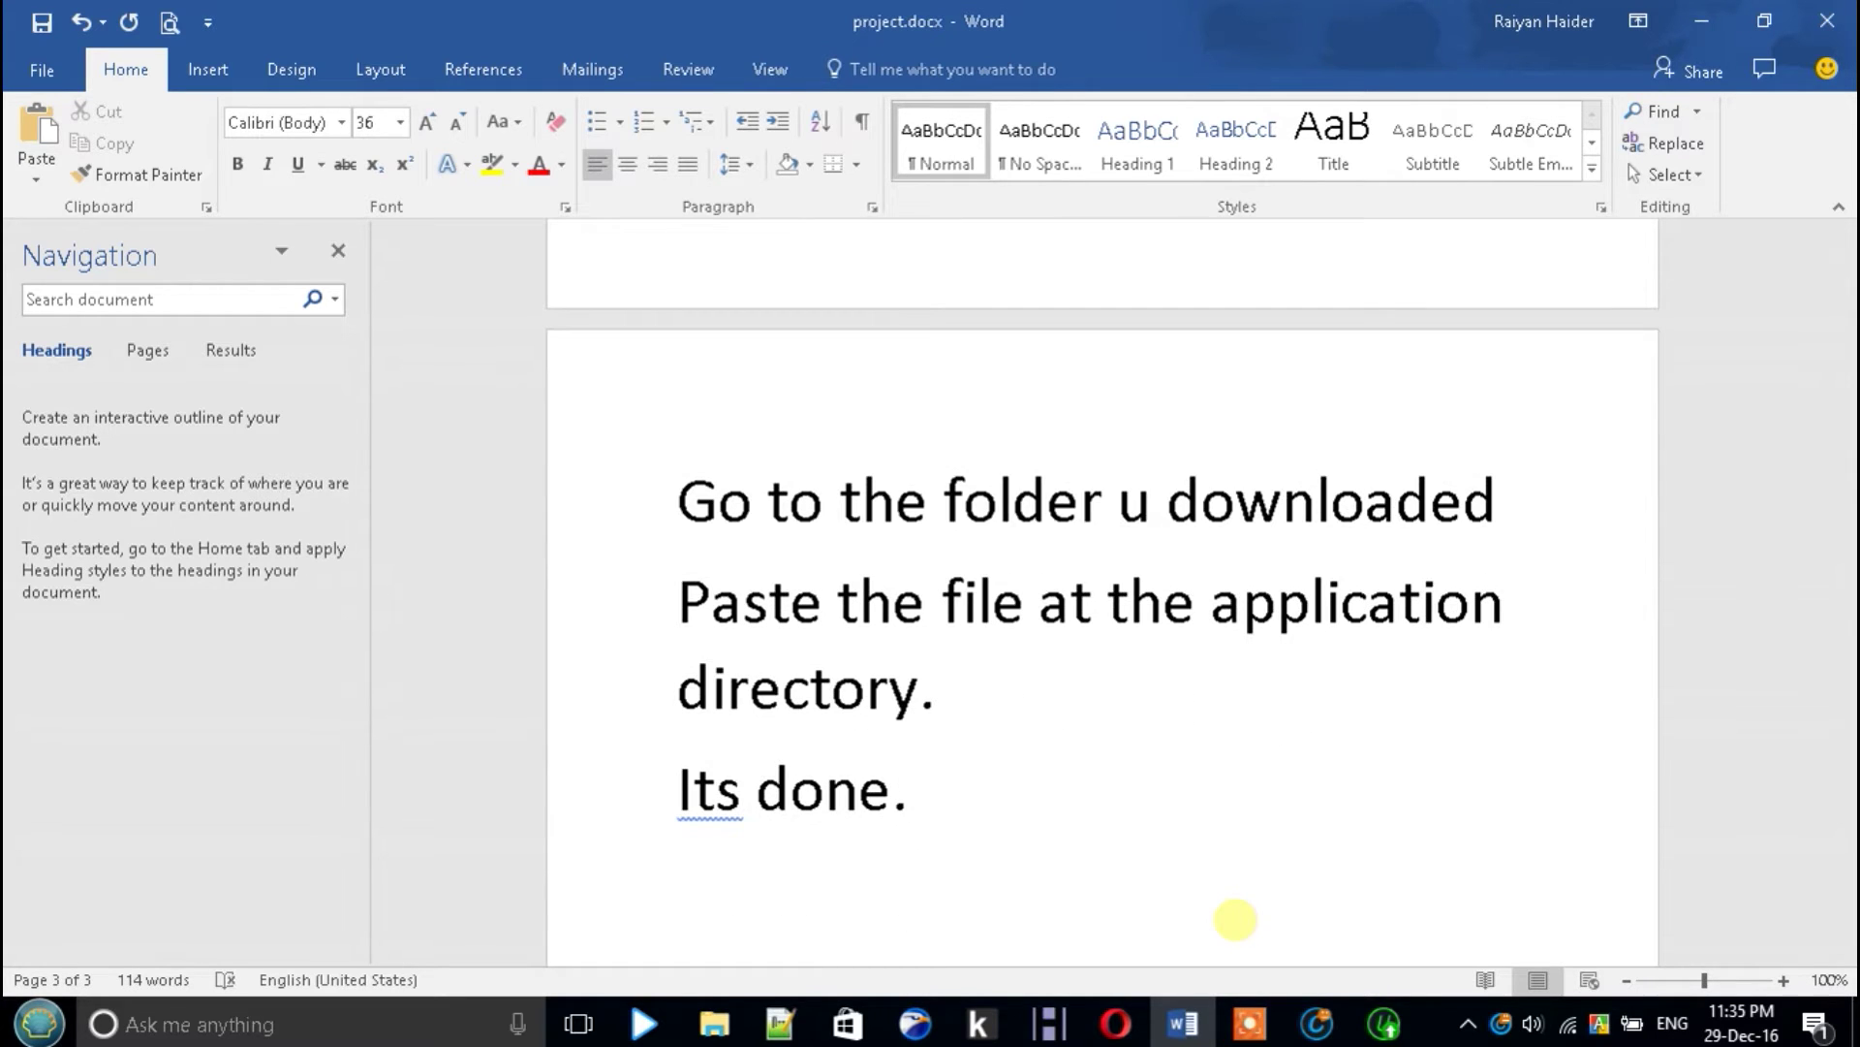
Add the line "Now go to the download folder again" to the document
text(Now go to the)
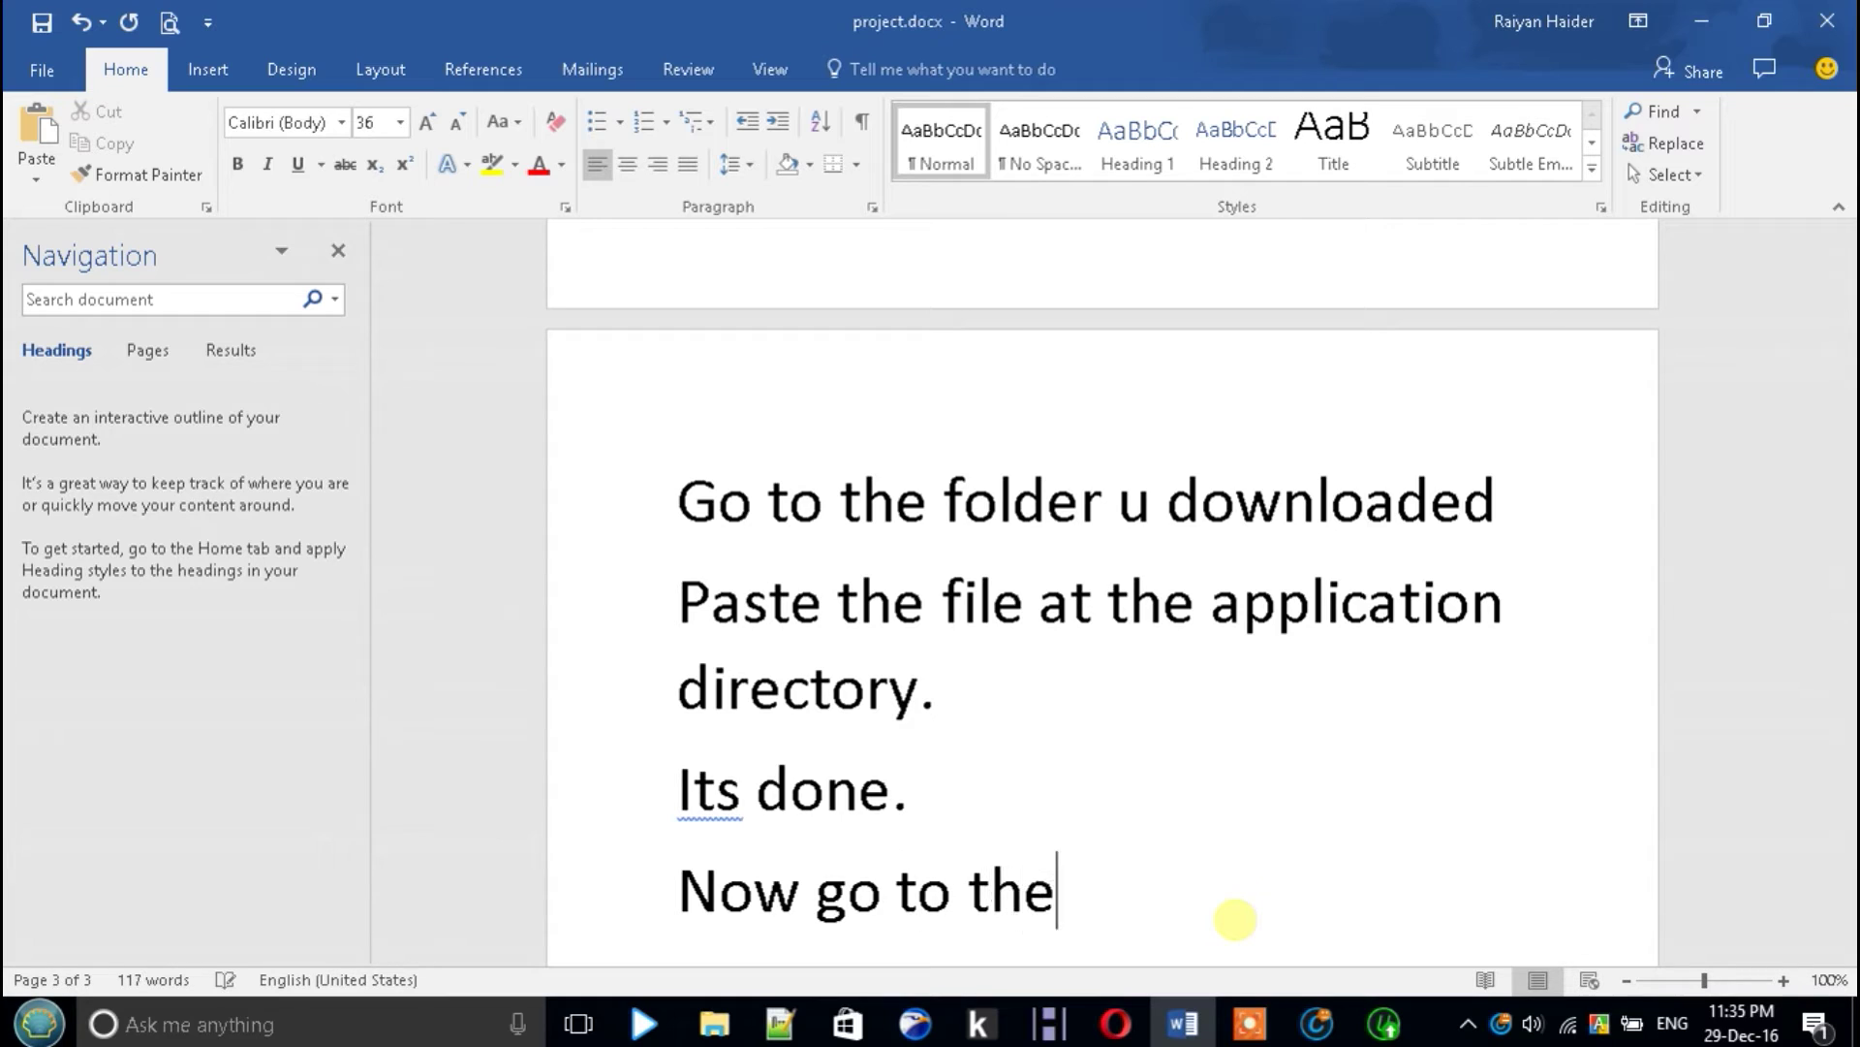
text( fo)
key(BackSpace)
key(BackSpace)
text(do)
text(n)
text(wnload)
text( folder aga)
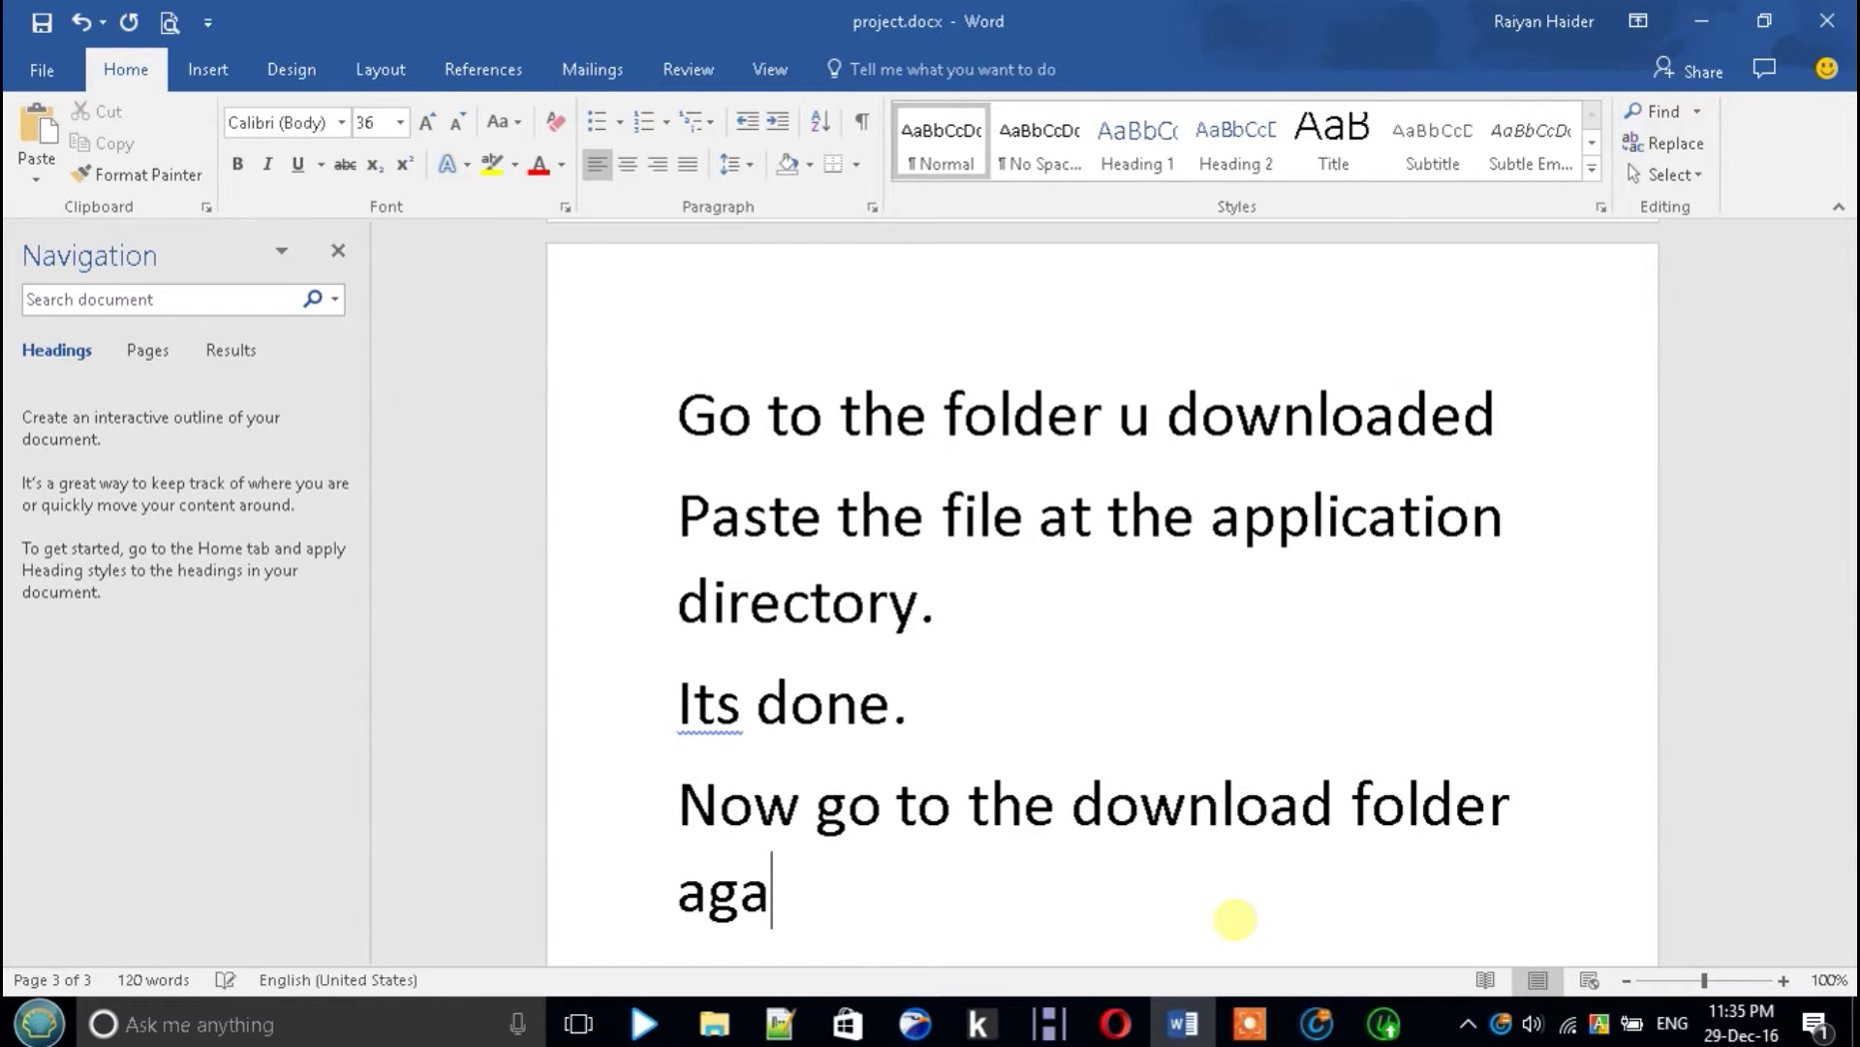
text(in)
key(Return)
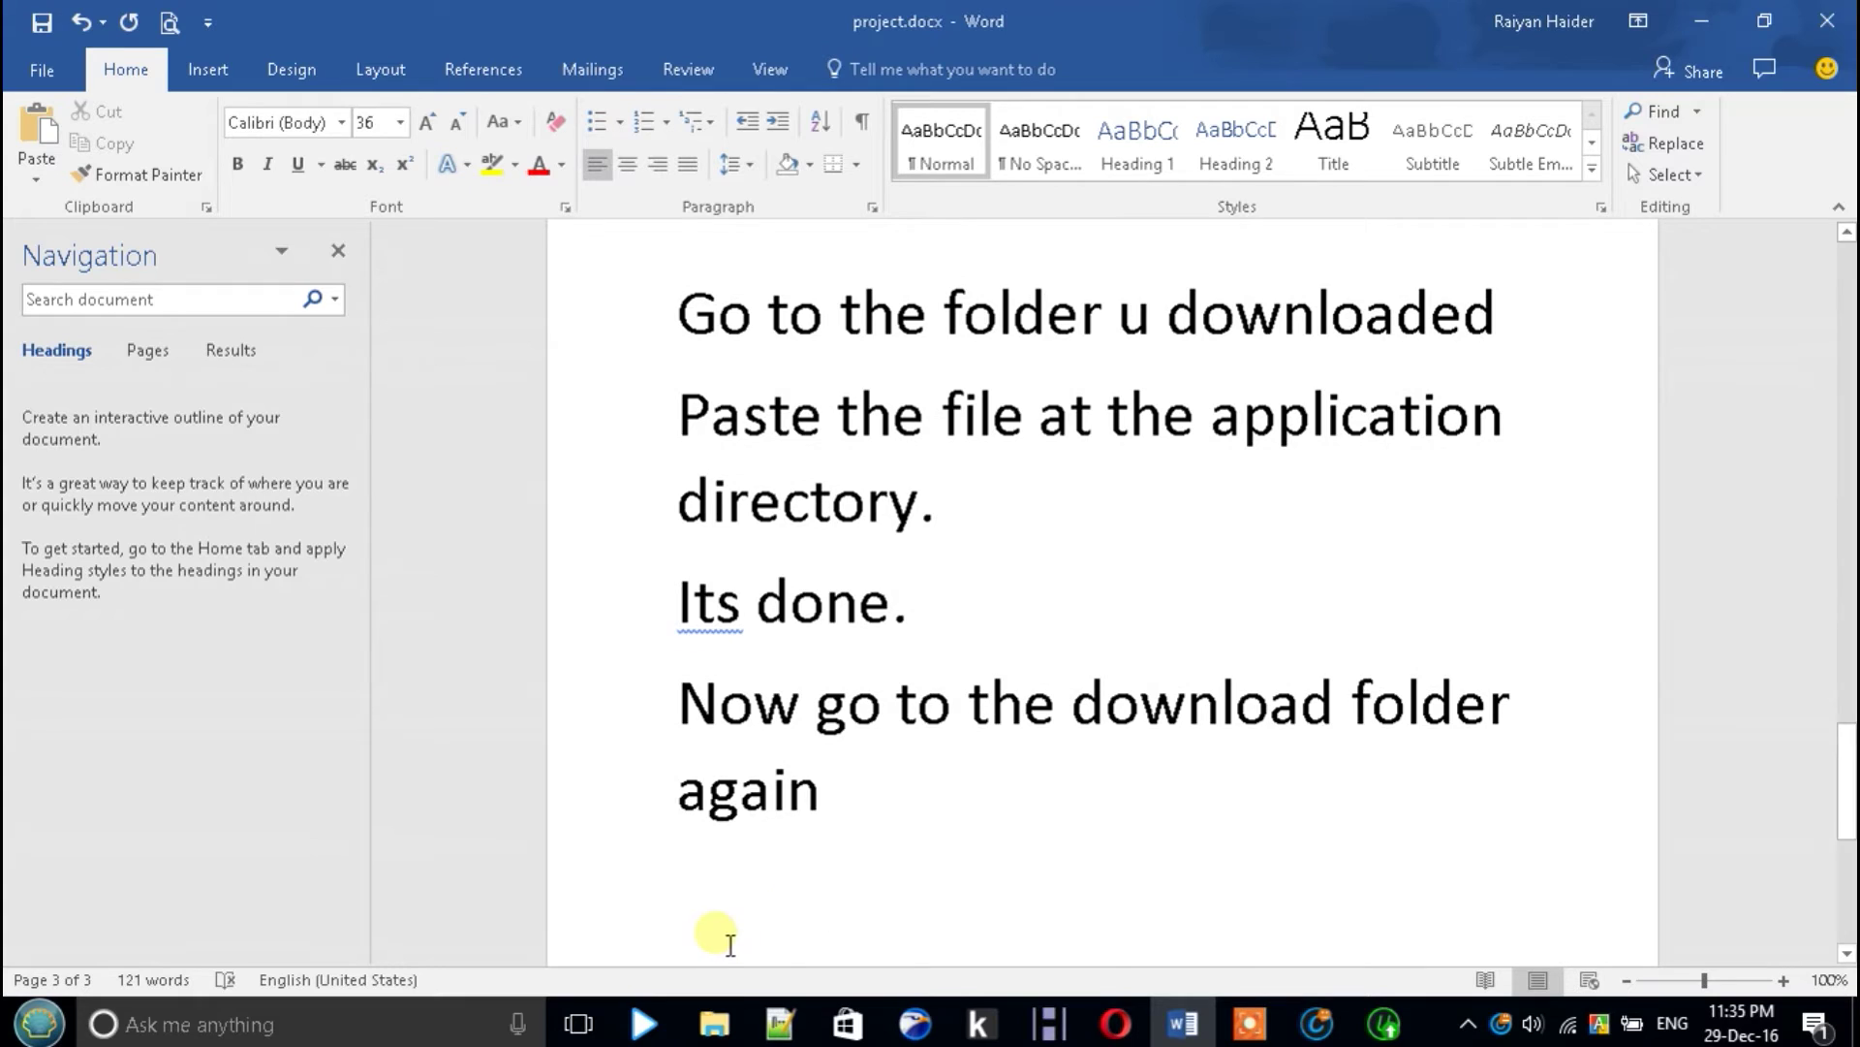
Switch to File Explorer and open the Serial folder within IObit Advanced System Care Pro 9.1.0.1089 in Music
click(700, 1025)
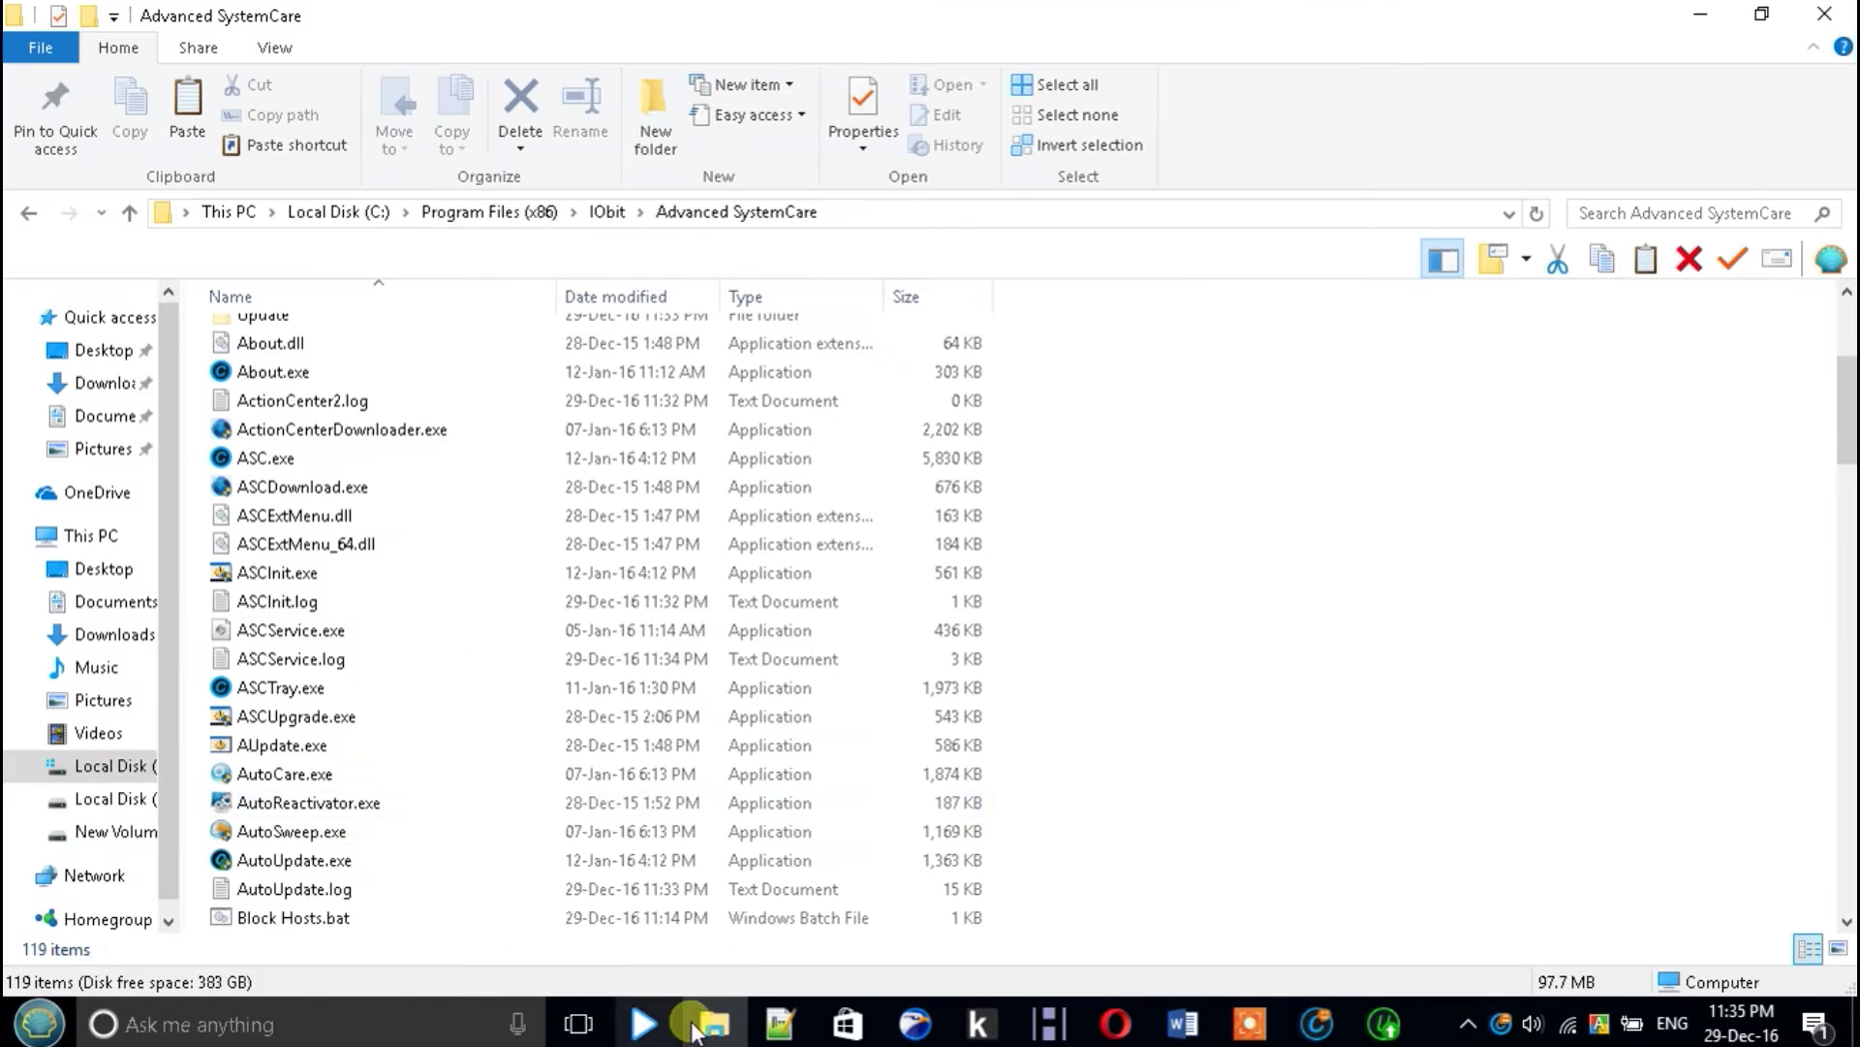
click(118, 680)
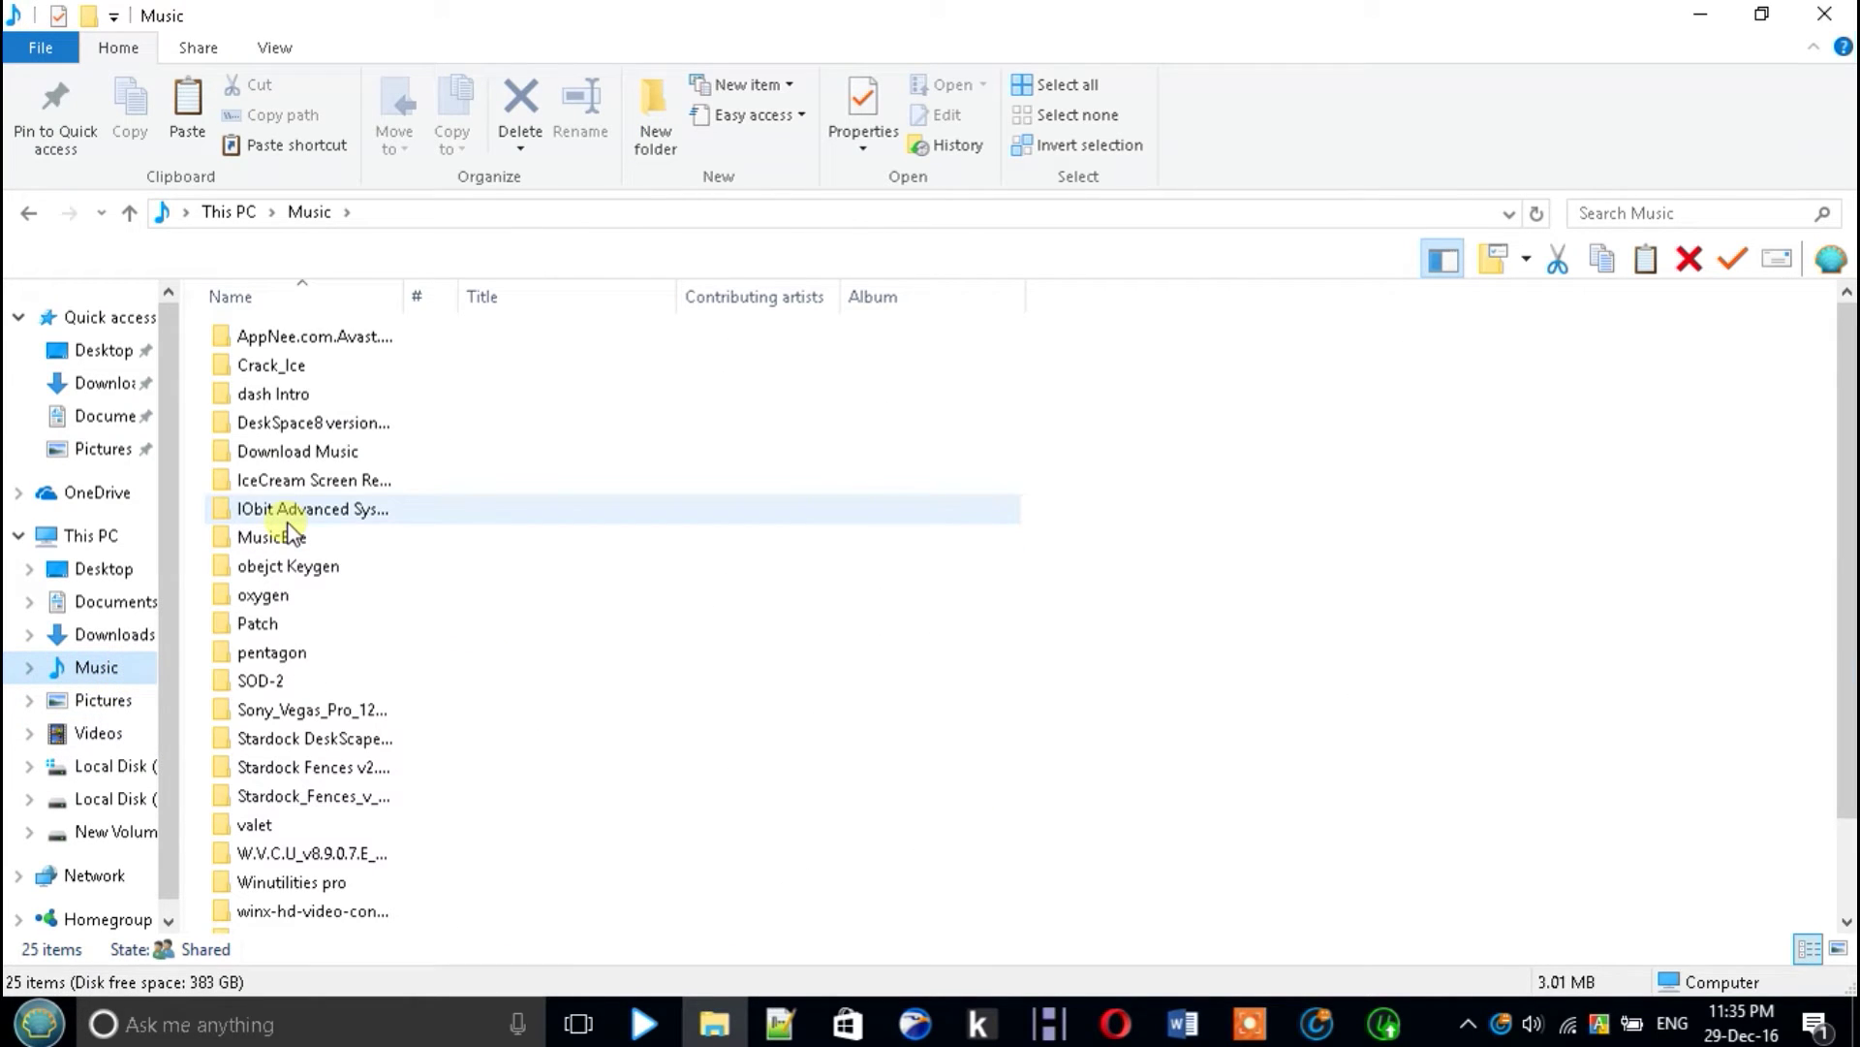
double_click(288, 517)
double_click(375, 343)
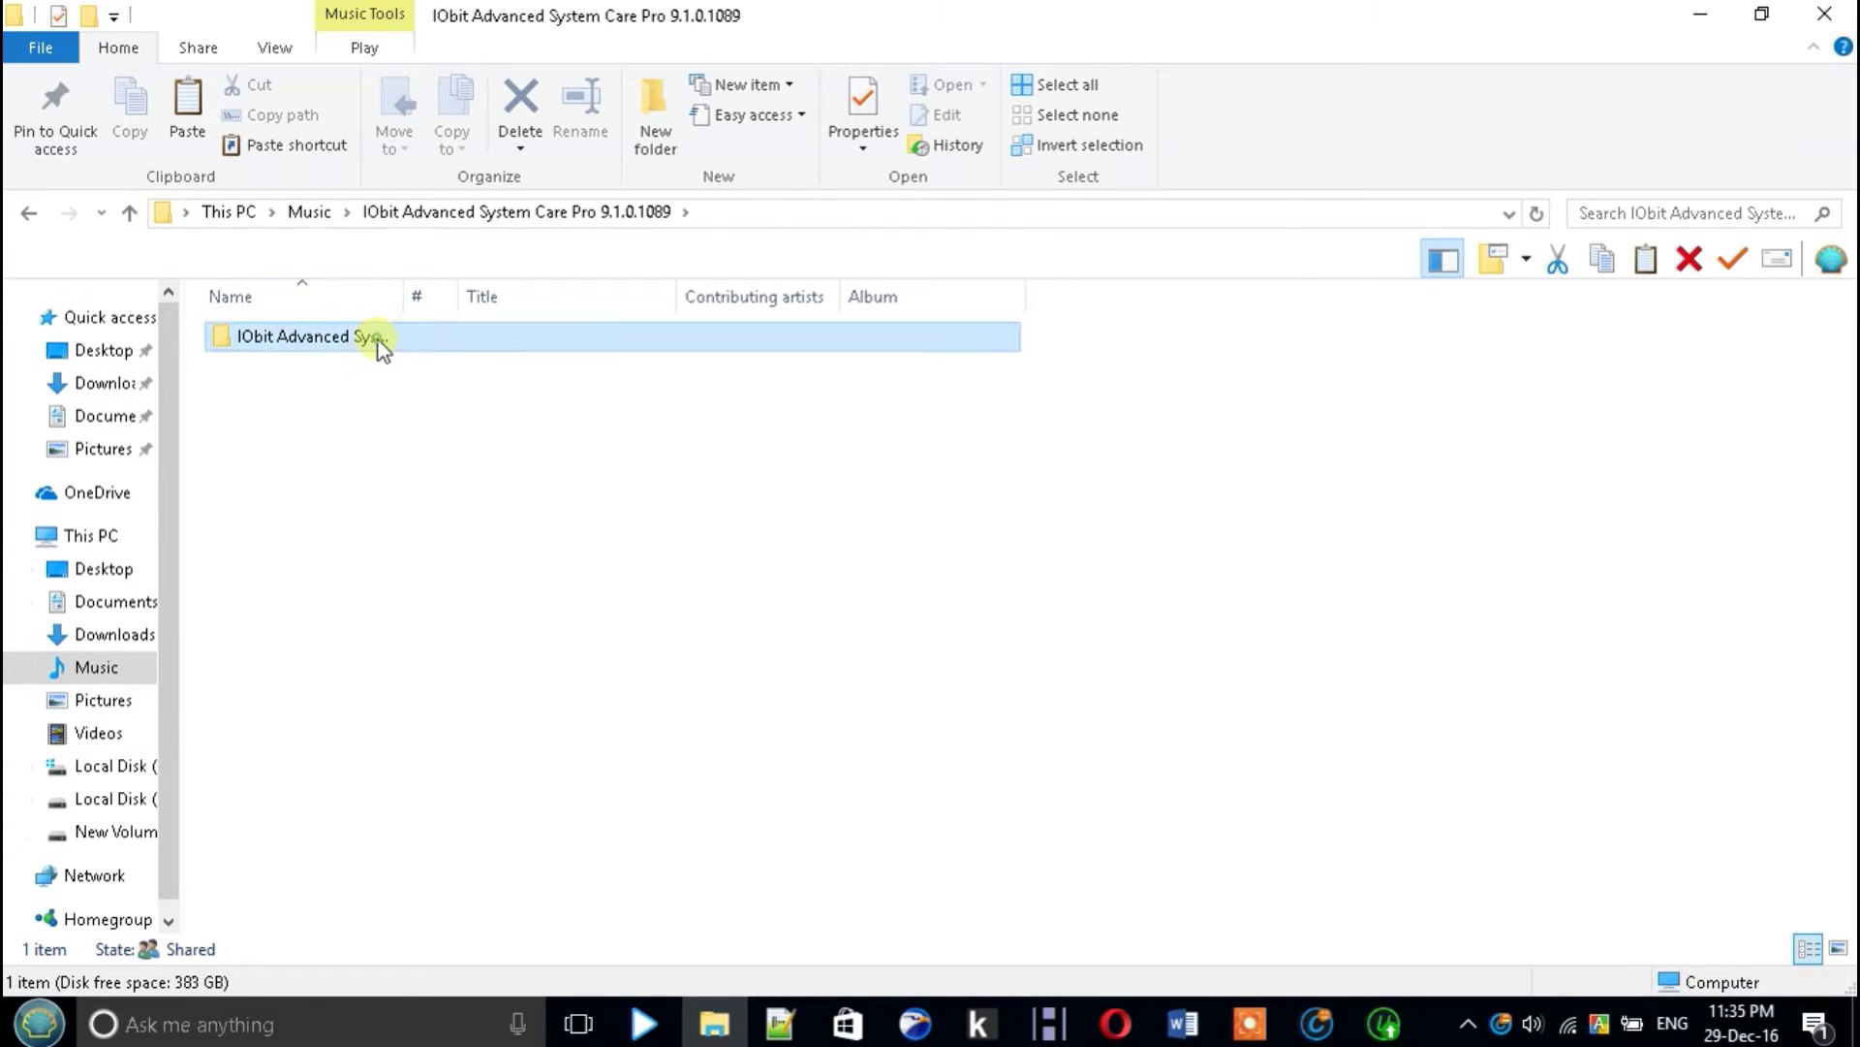
click(380, 347)
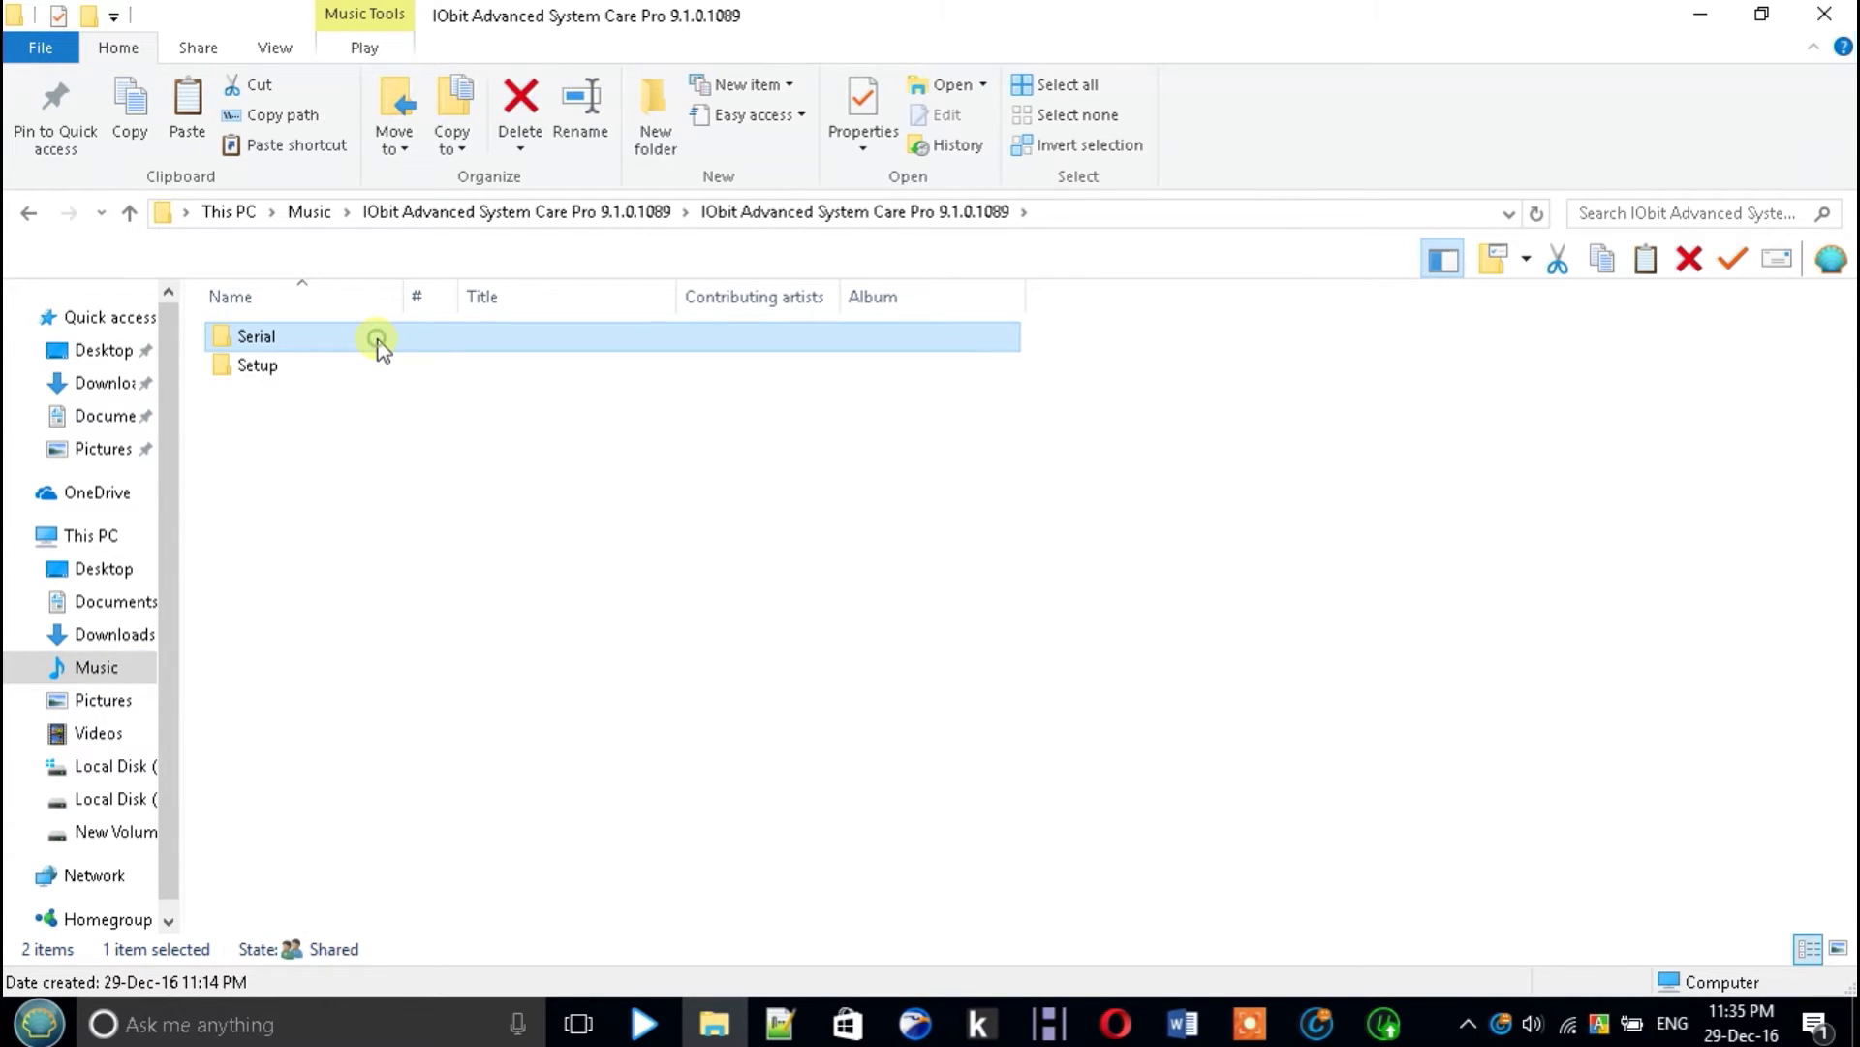
double_click(378, 341)
Open Serial.txt in Notepad and maximize its window to show the full instructions
click(366, 360)
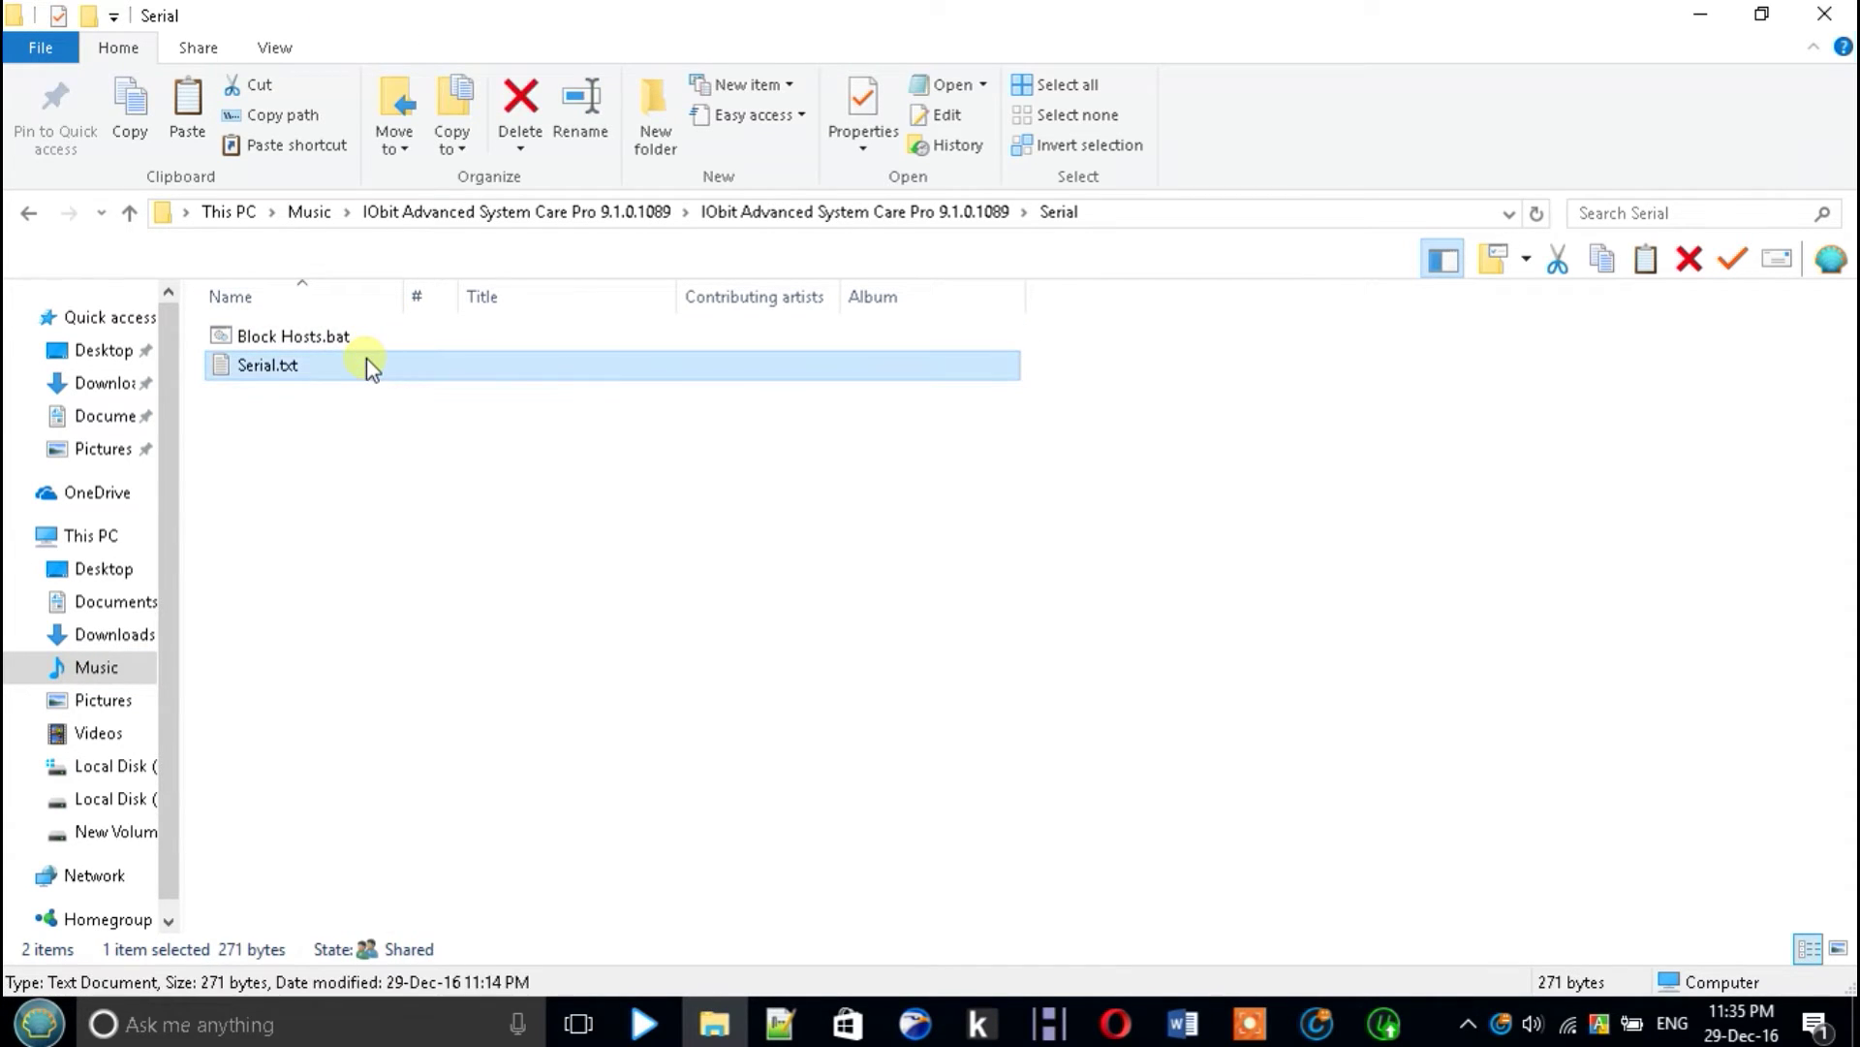
double_click(367, 369)
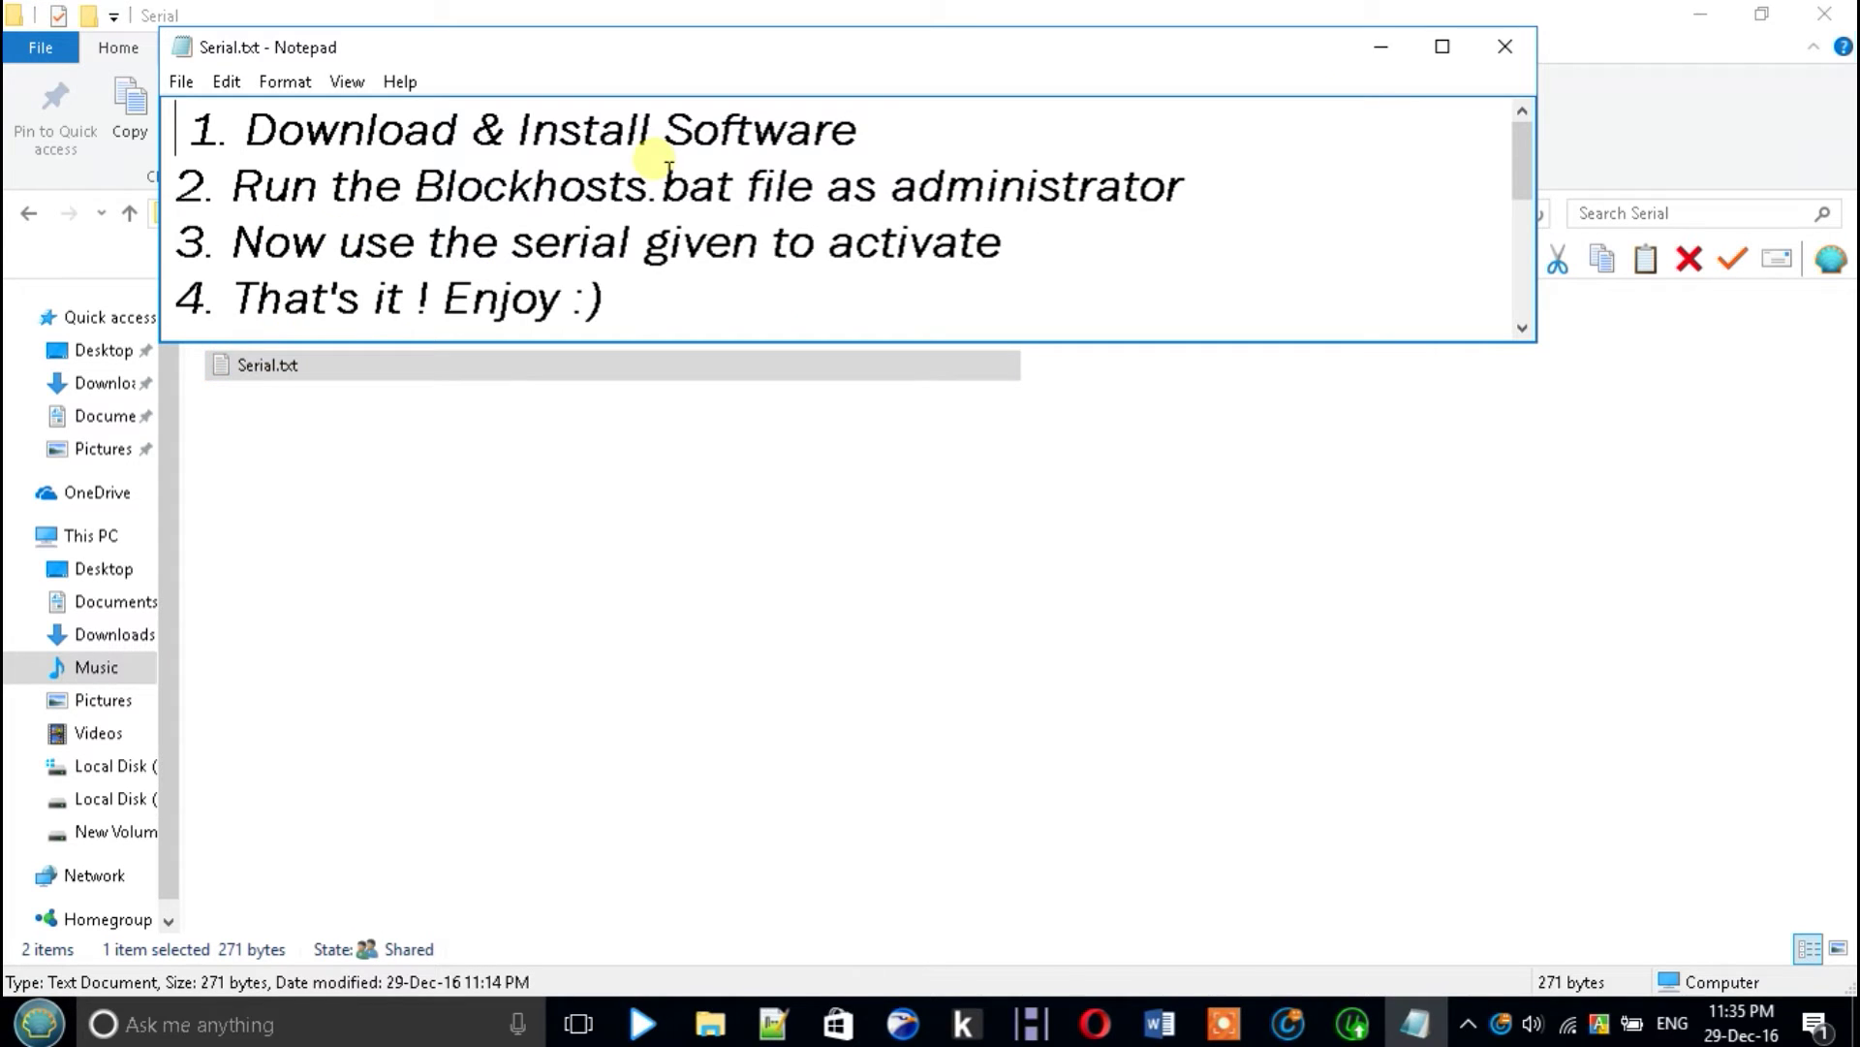
click(1385, 48)
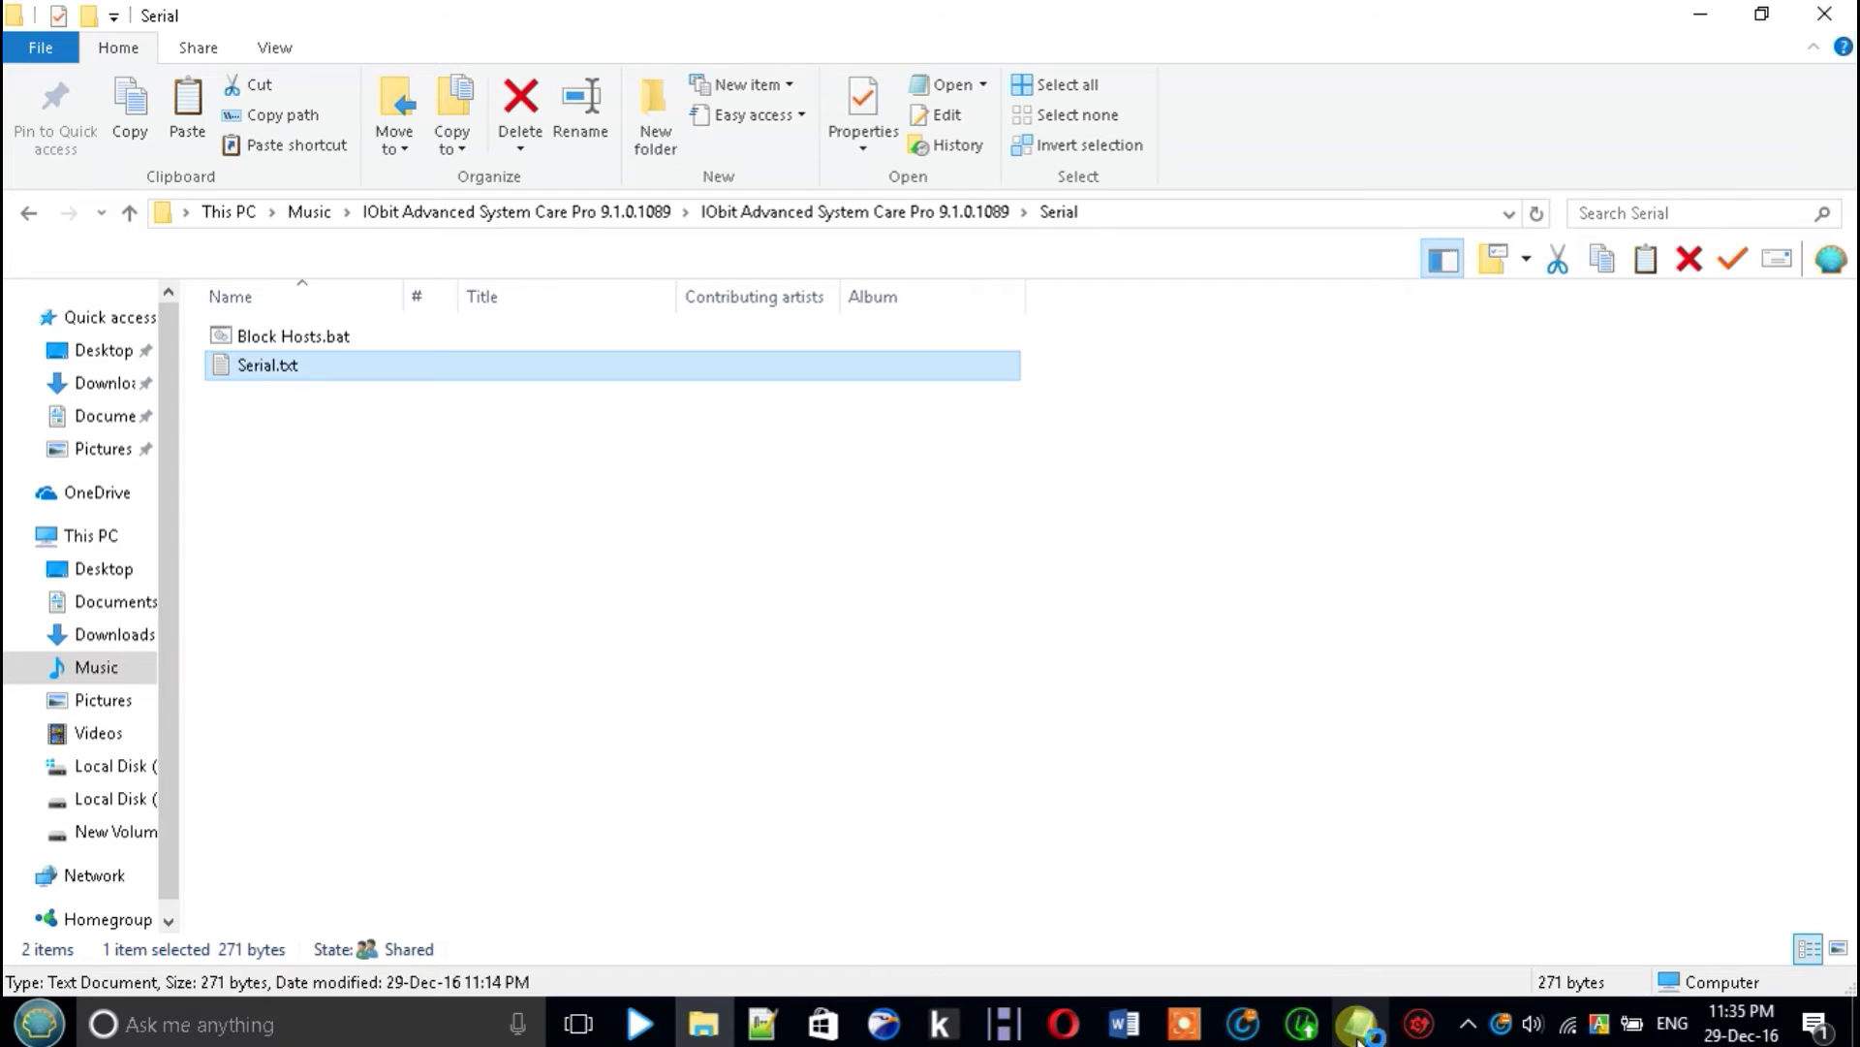
click(1359, 1029)
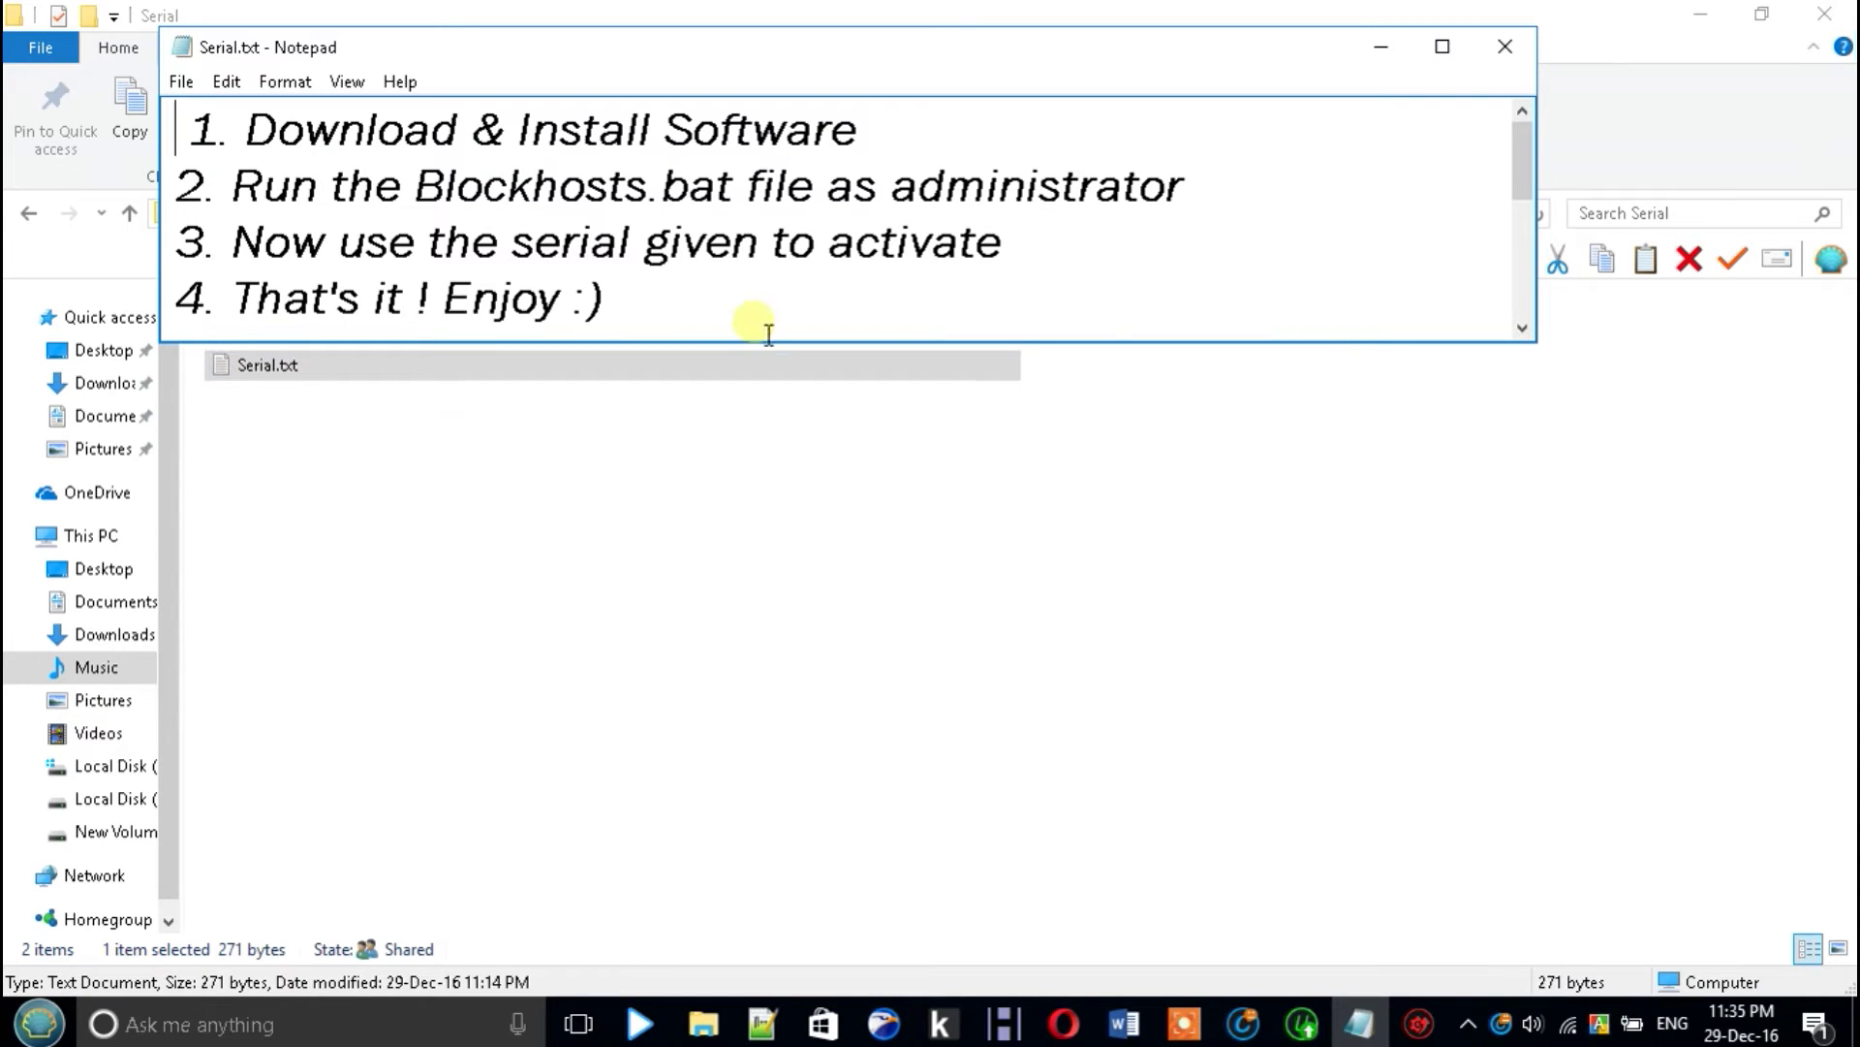
click(1425, 47)
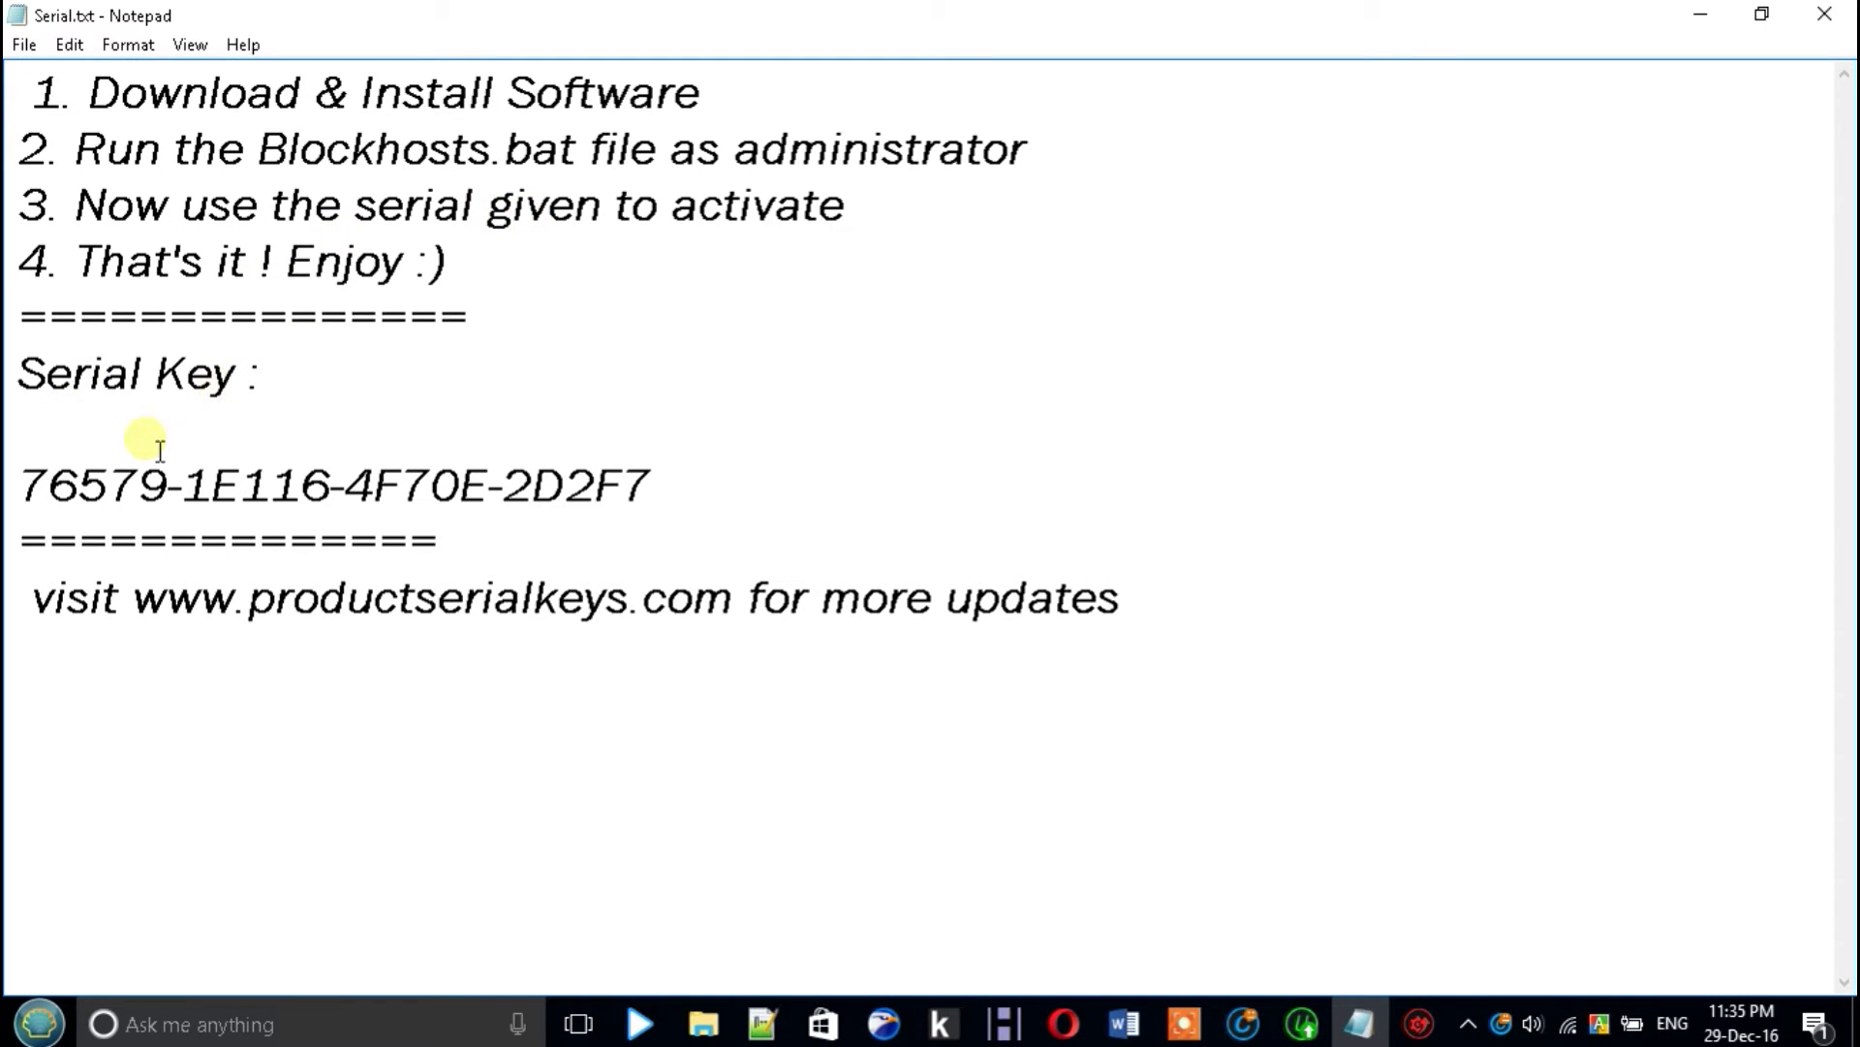
Copy the complete serial key from Serial.txt
drag(21, 487, 41, 487)
key(Up)
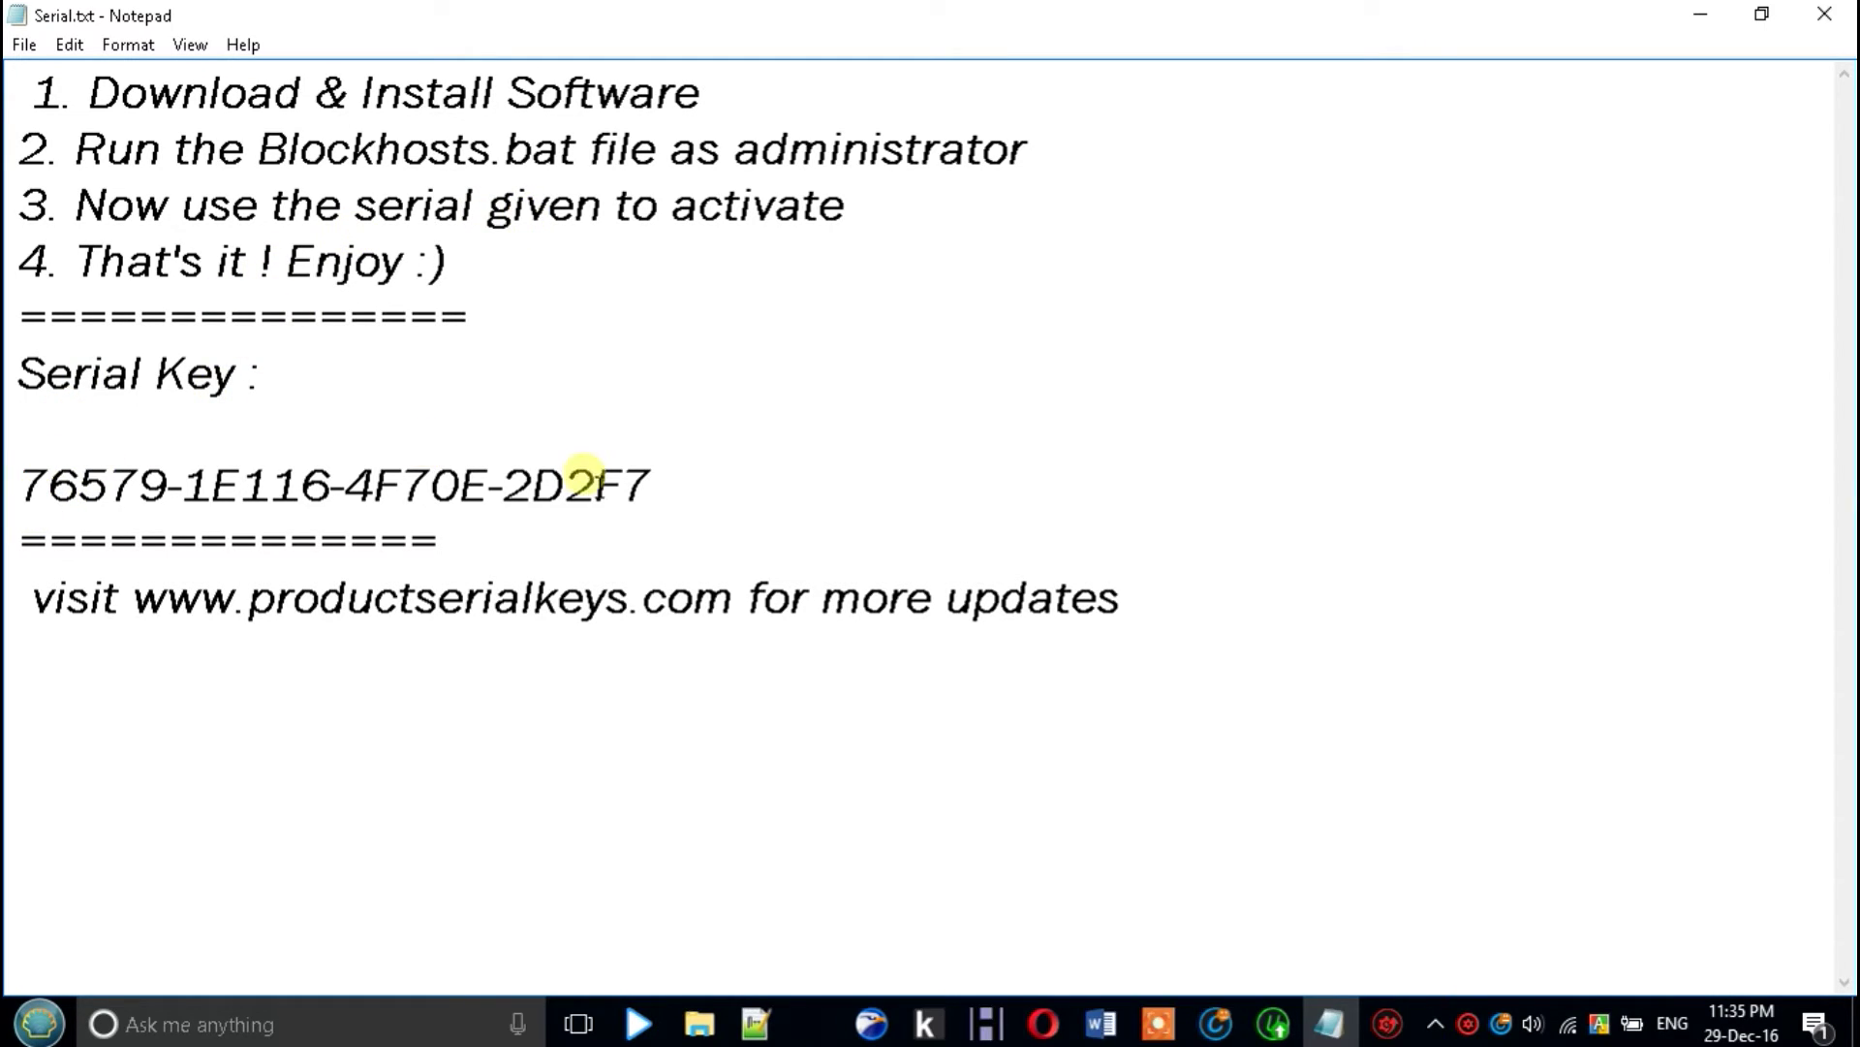
drag(678, 489, 20, 484)
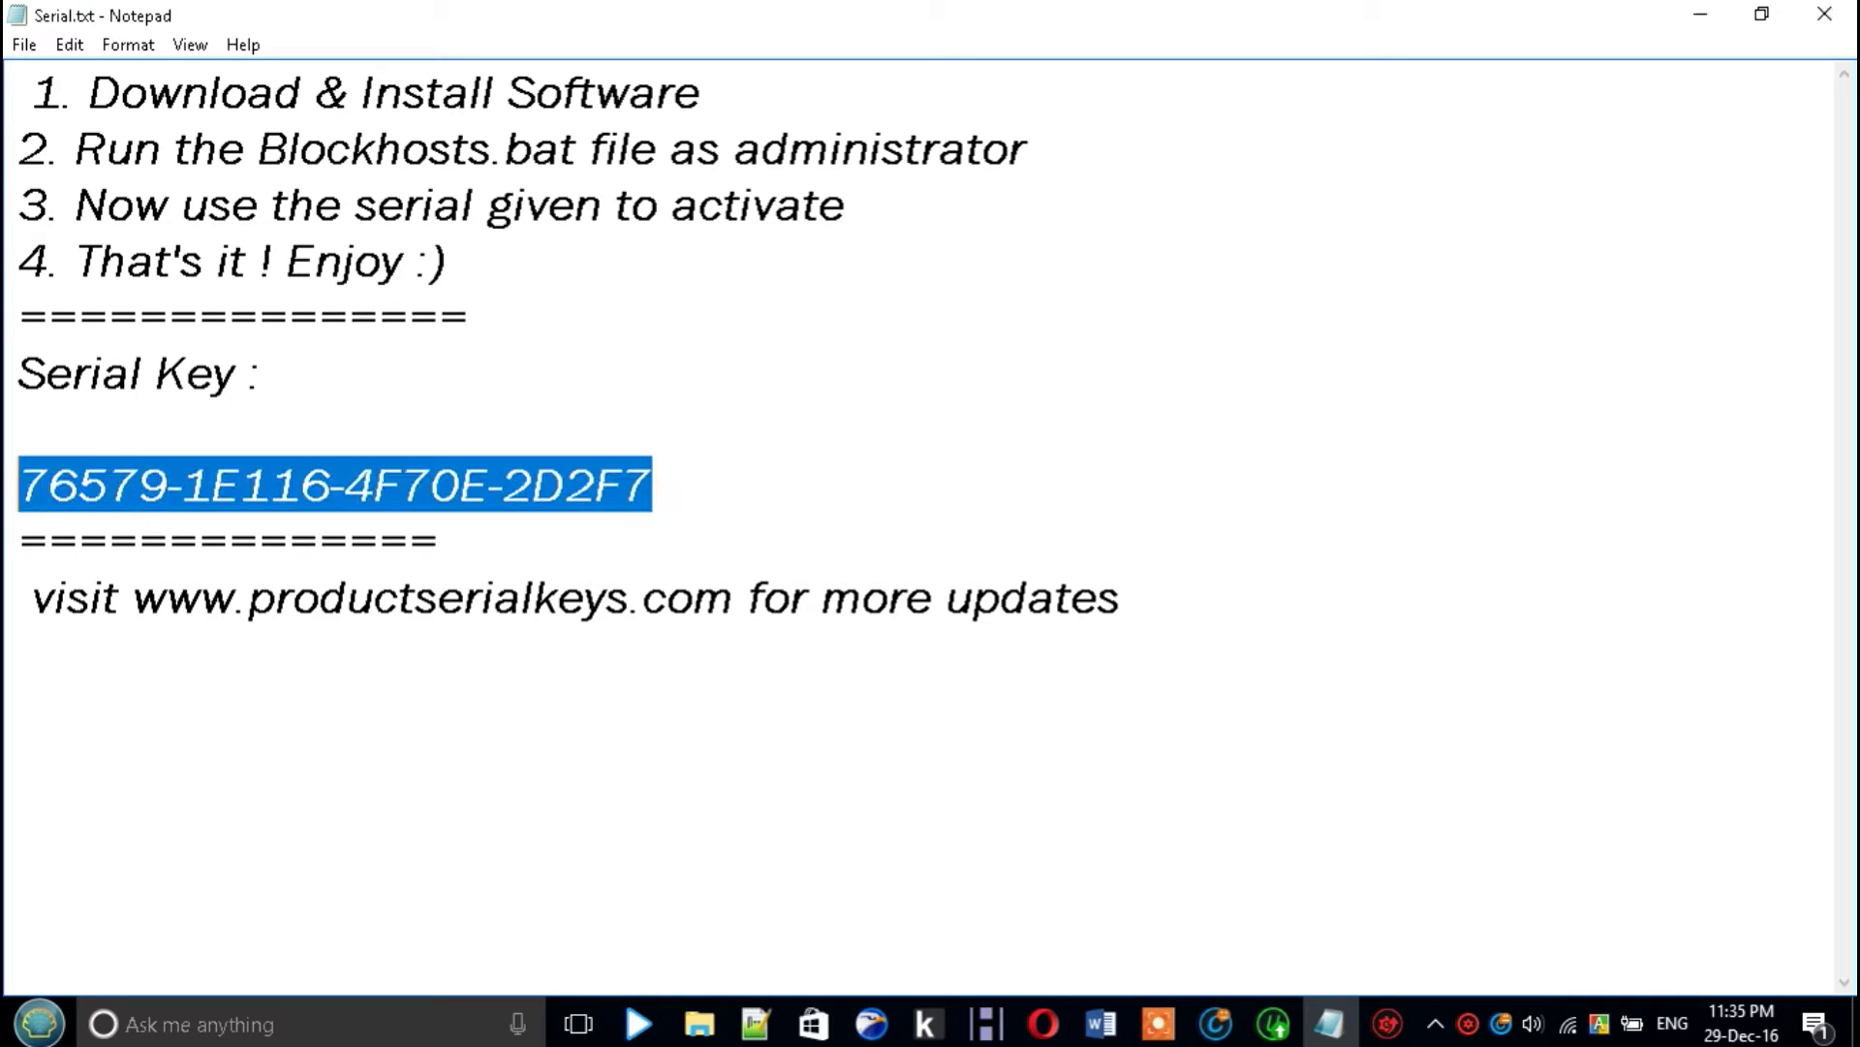
click(75, 494)
drag(23, 484, 658, 504)
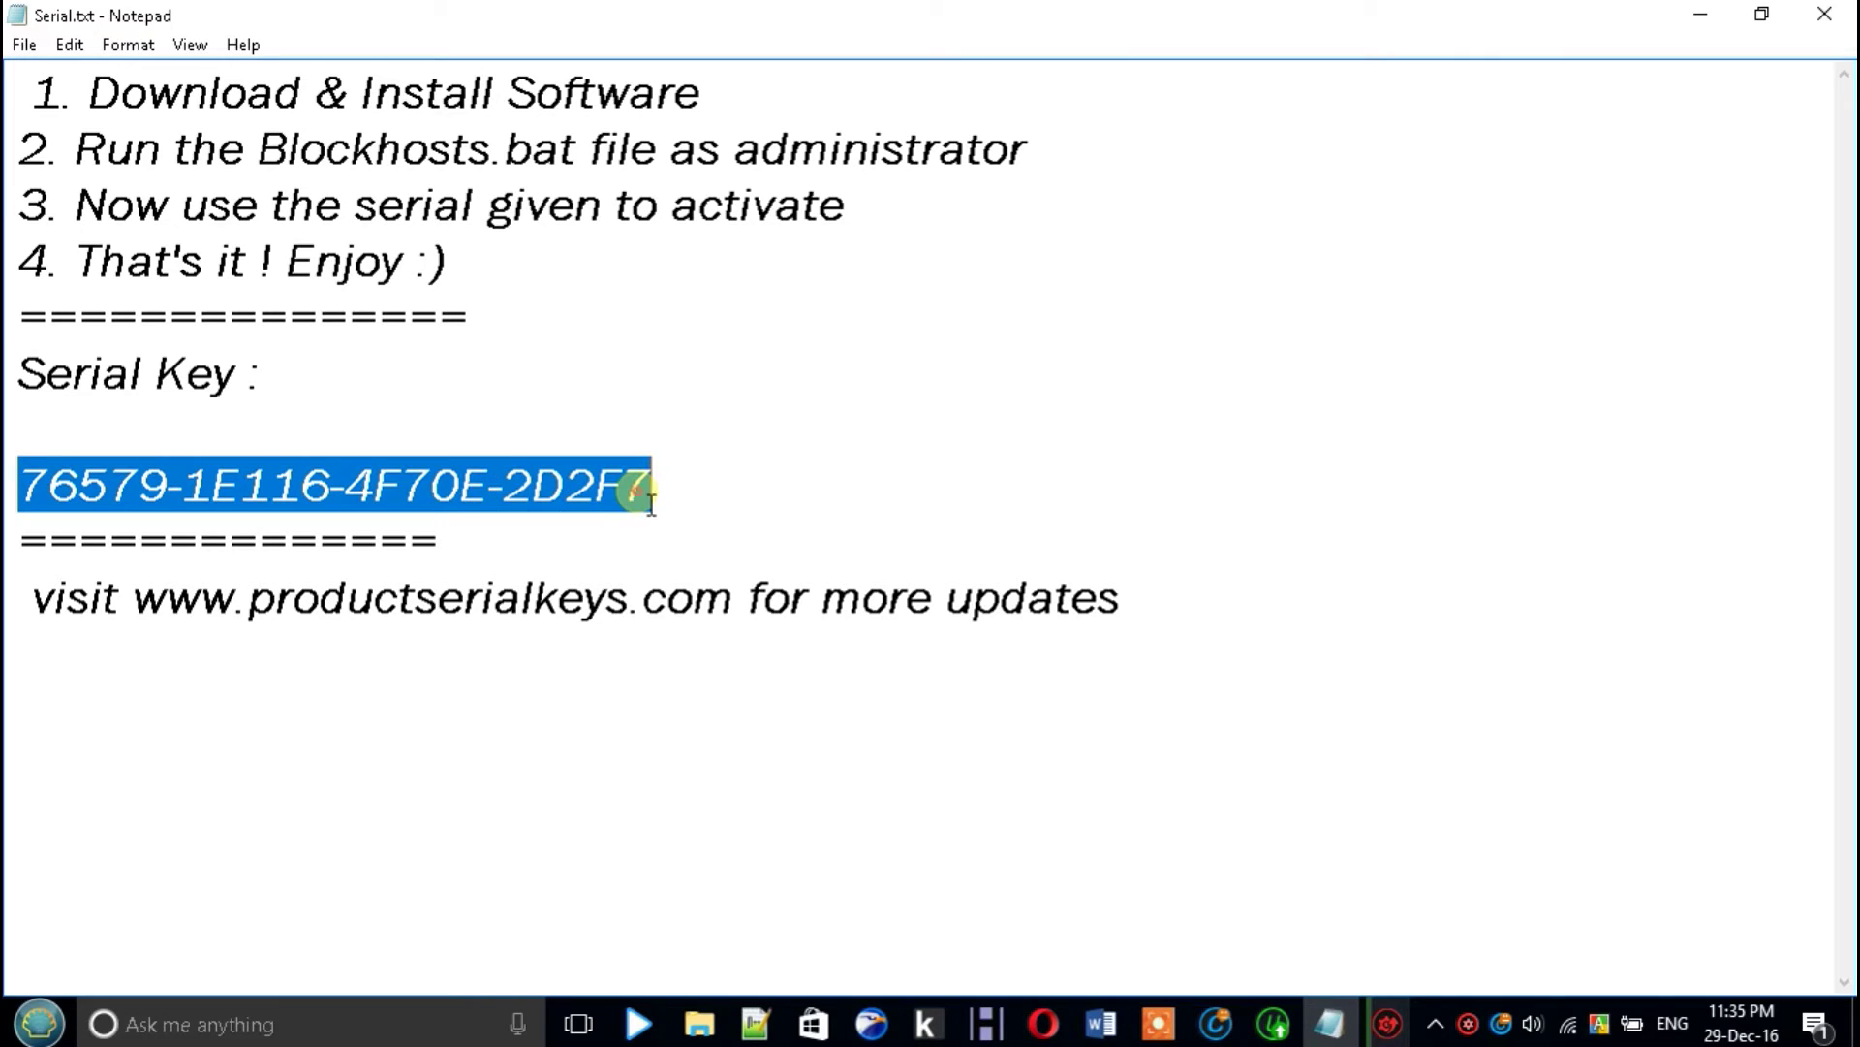
right_click(650, 496)
click(698, 573)
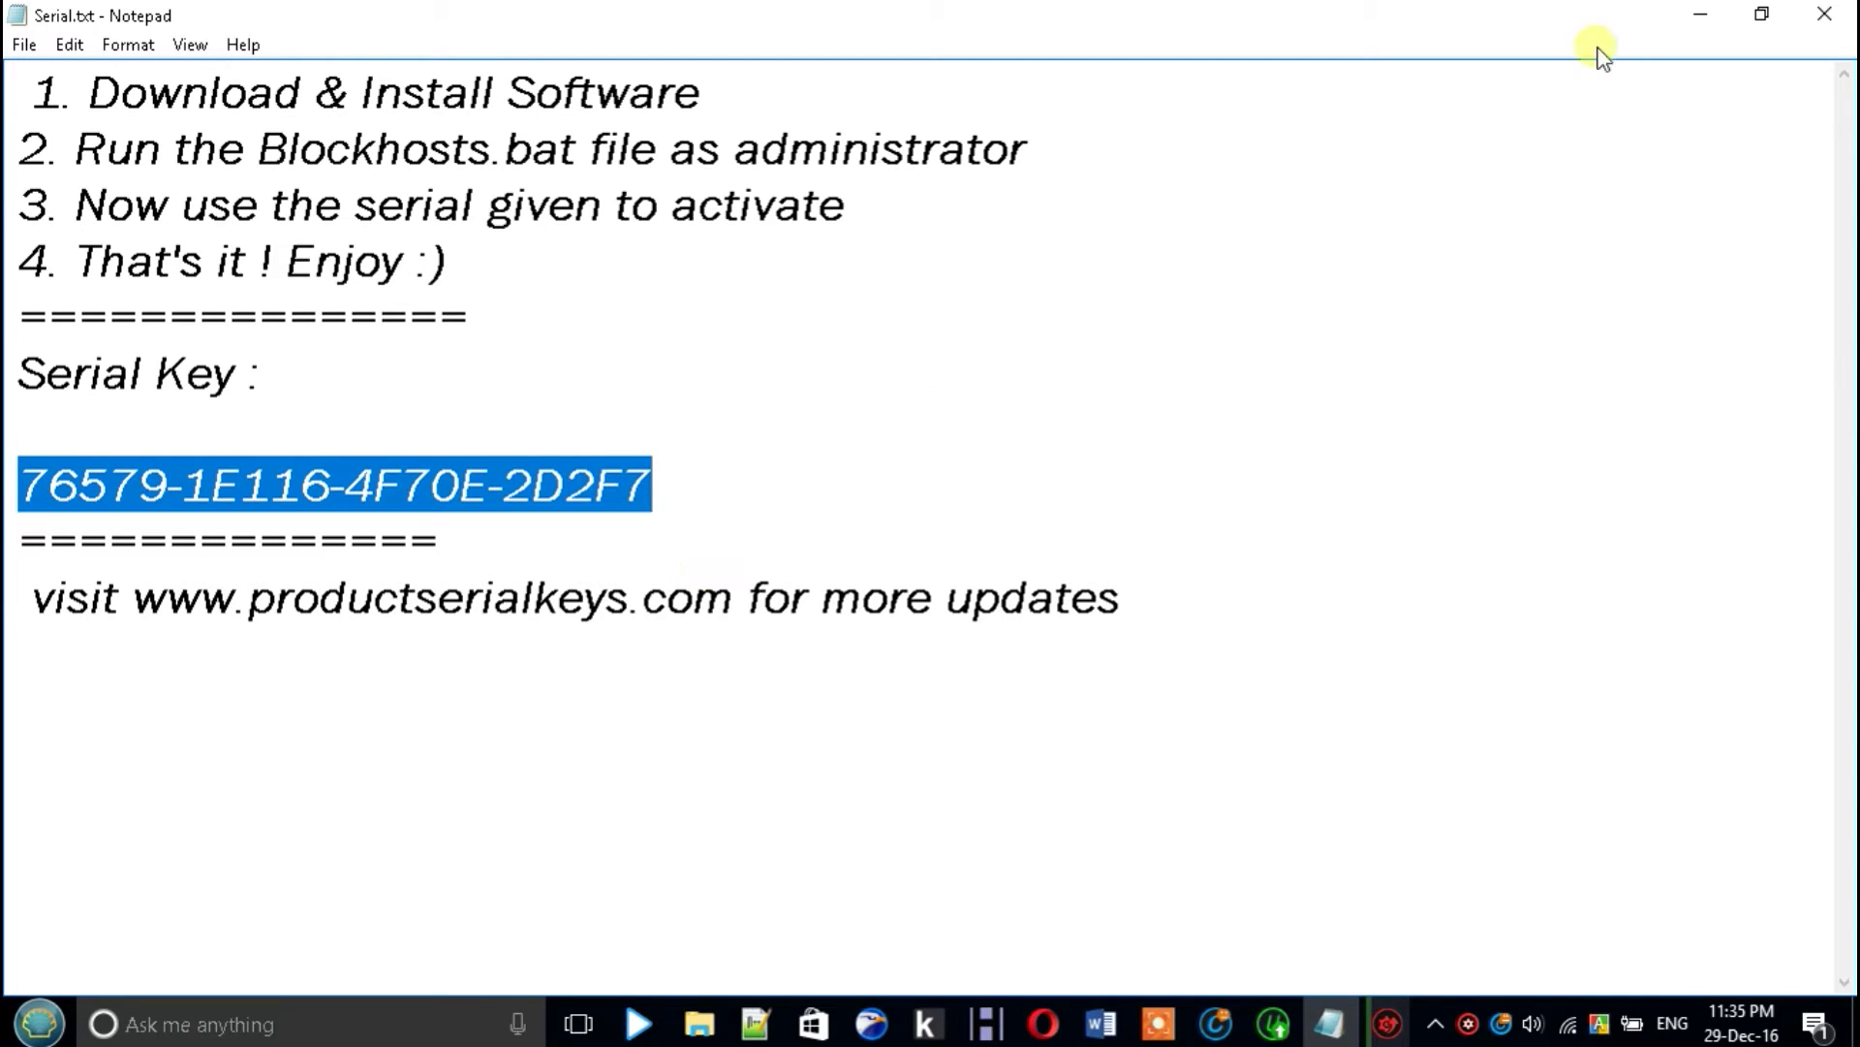
Minimize the Serial.txt and Driver Booster windows and deselect the file in the Serial folder
click(1700, 14)
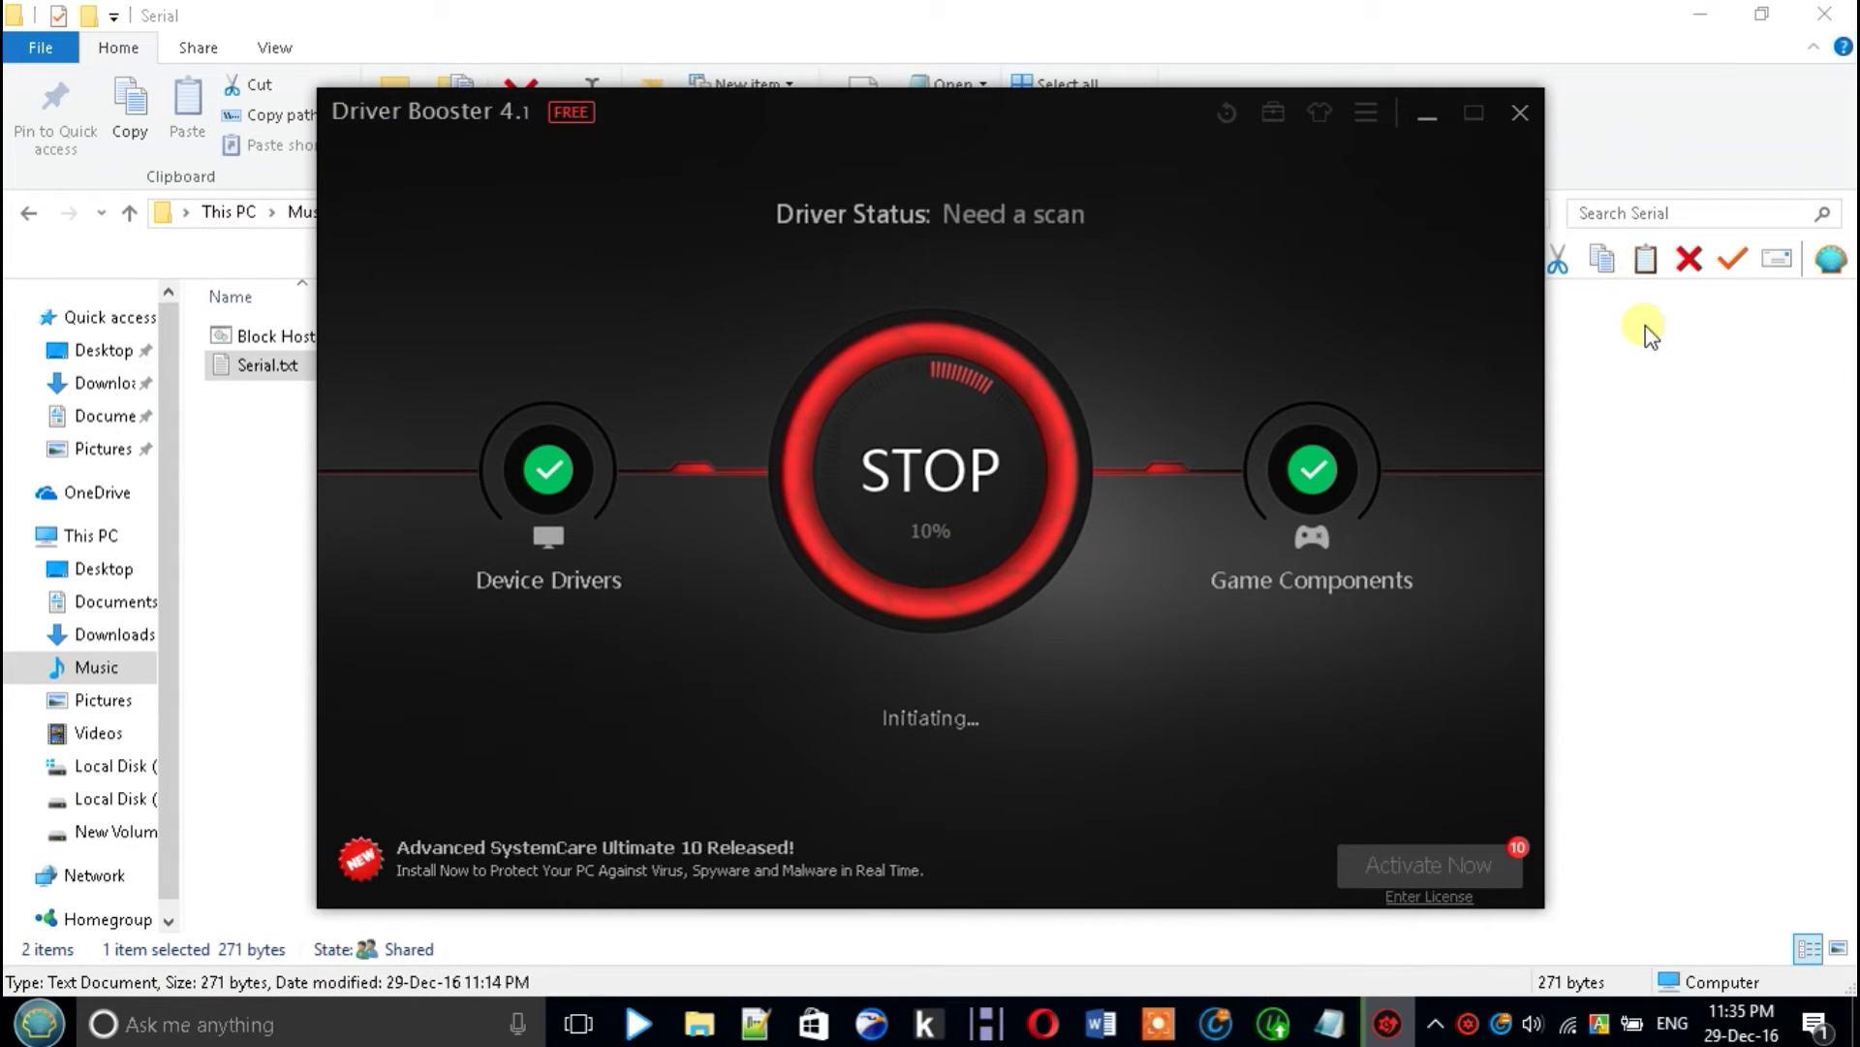
click(1429, 119)
click(1092, 499)
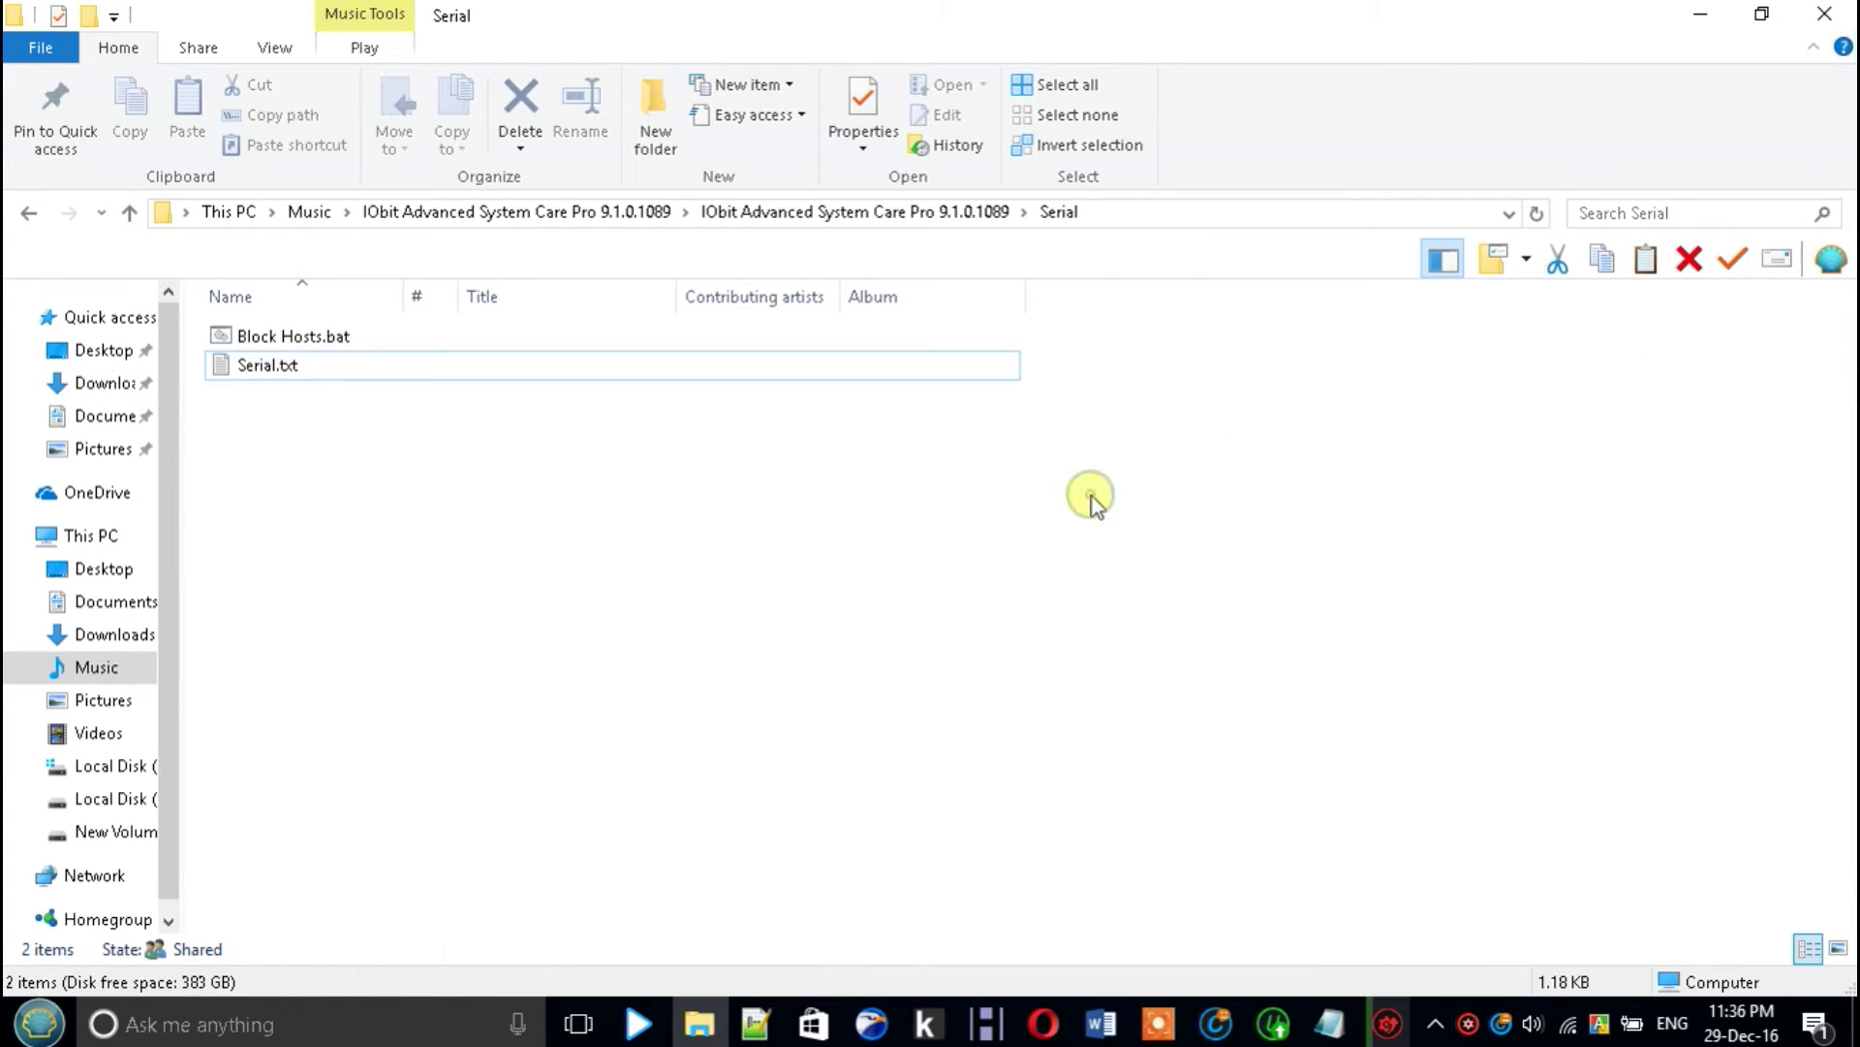
Switch to Word and add the line "Now go to the tab of the directory" to the notes, minimizing the Driver Booster pop-up
click(1106, 1000)
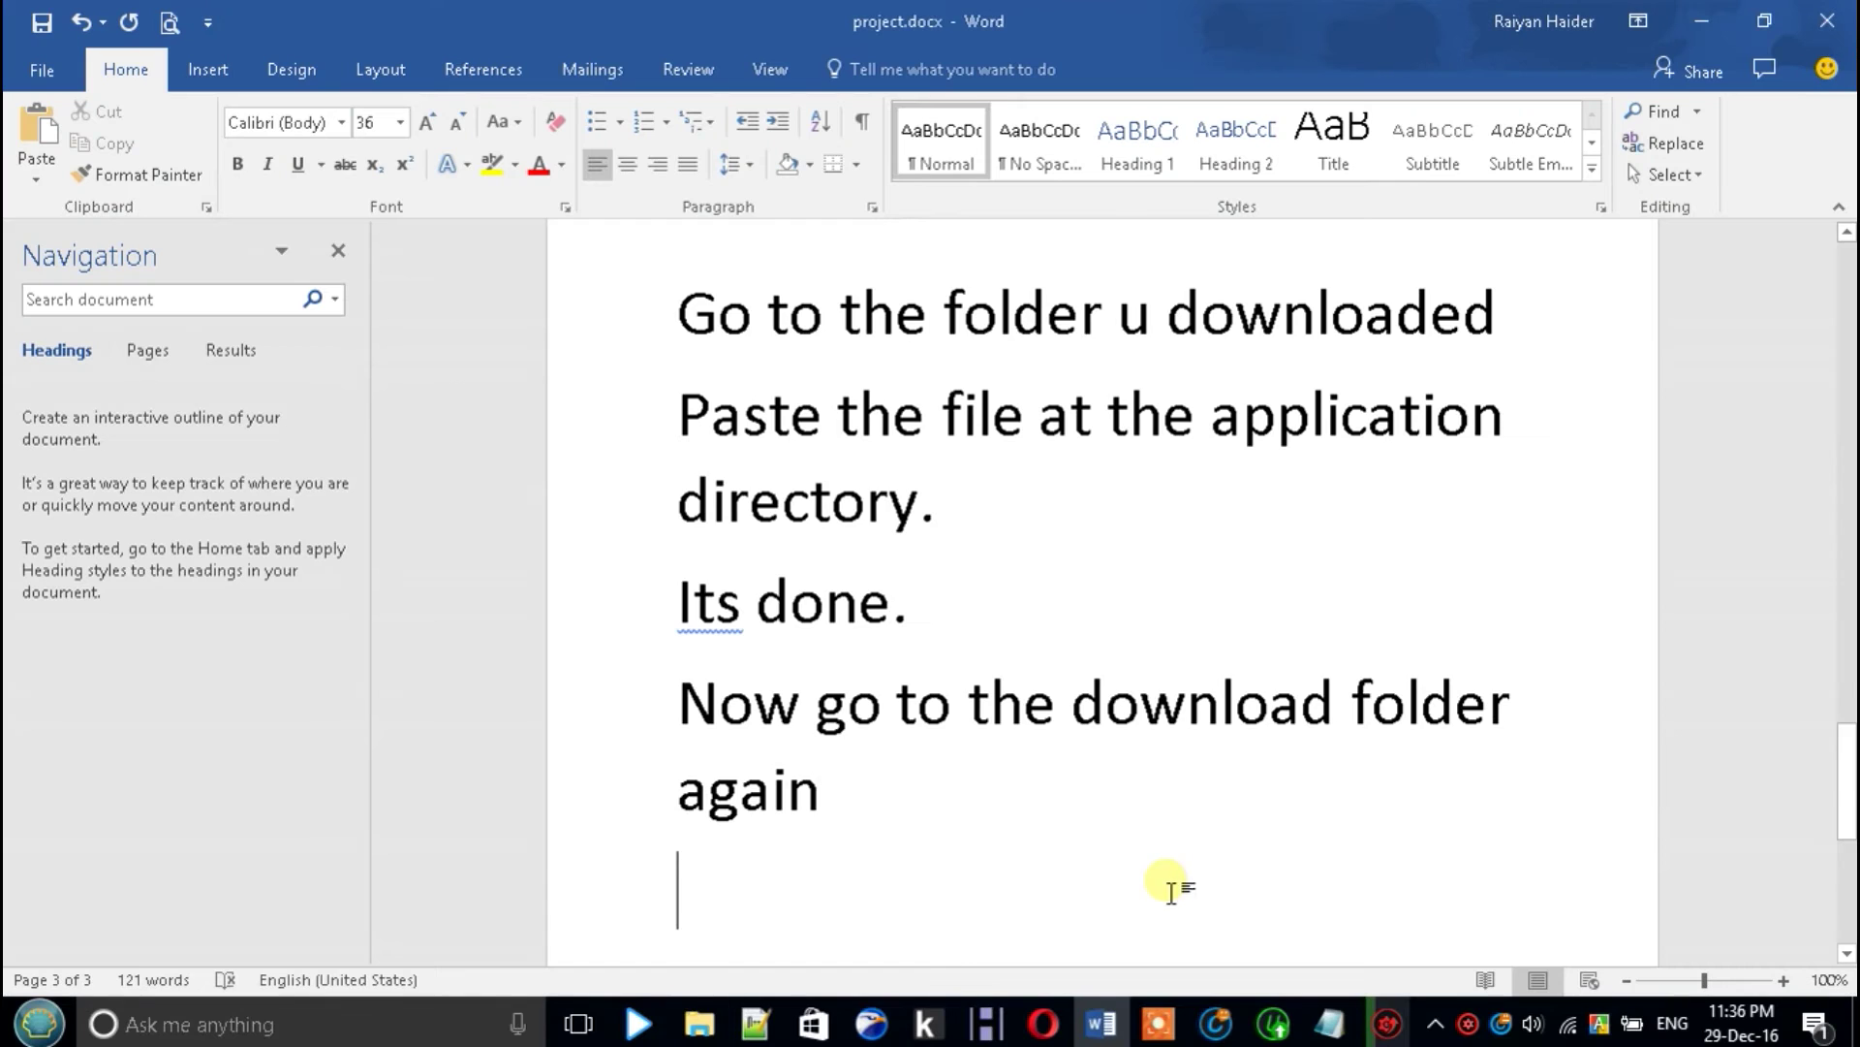
text(Now )
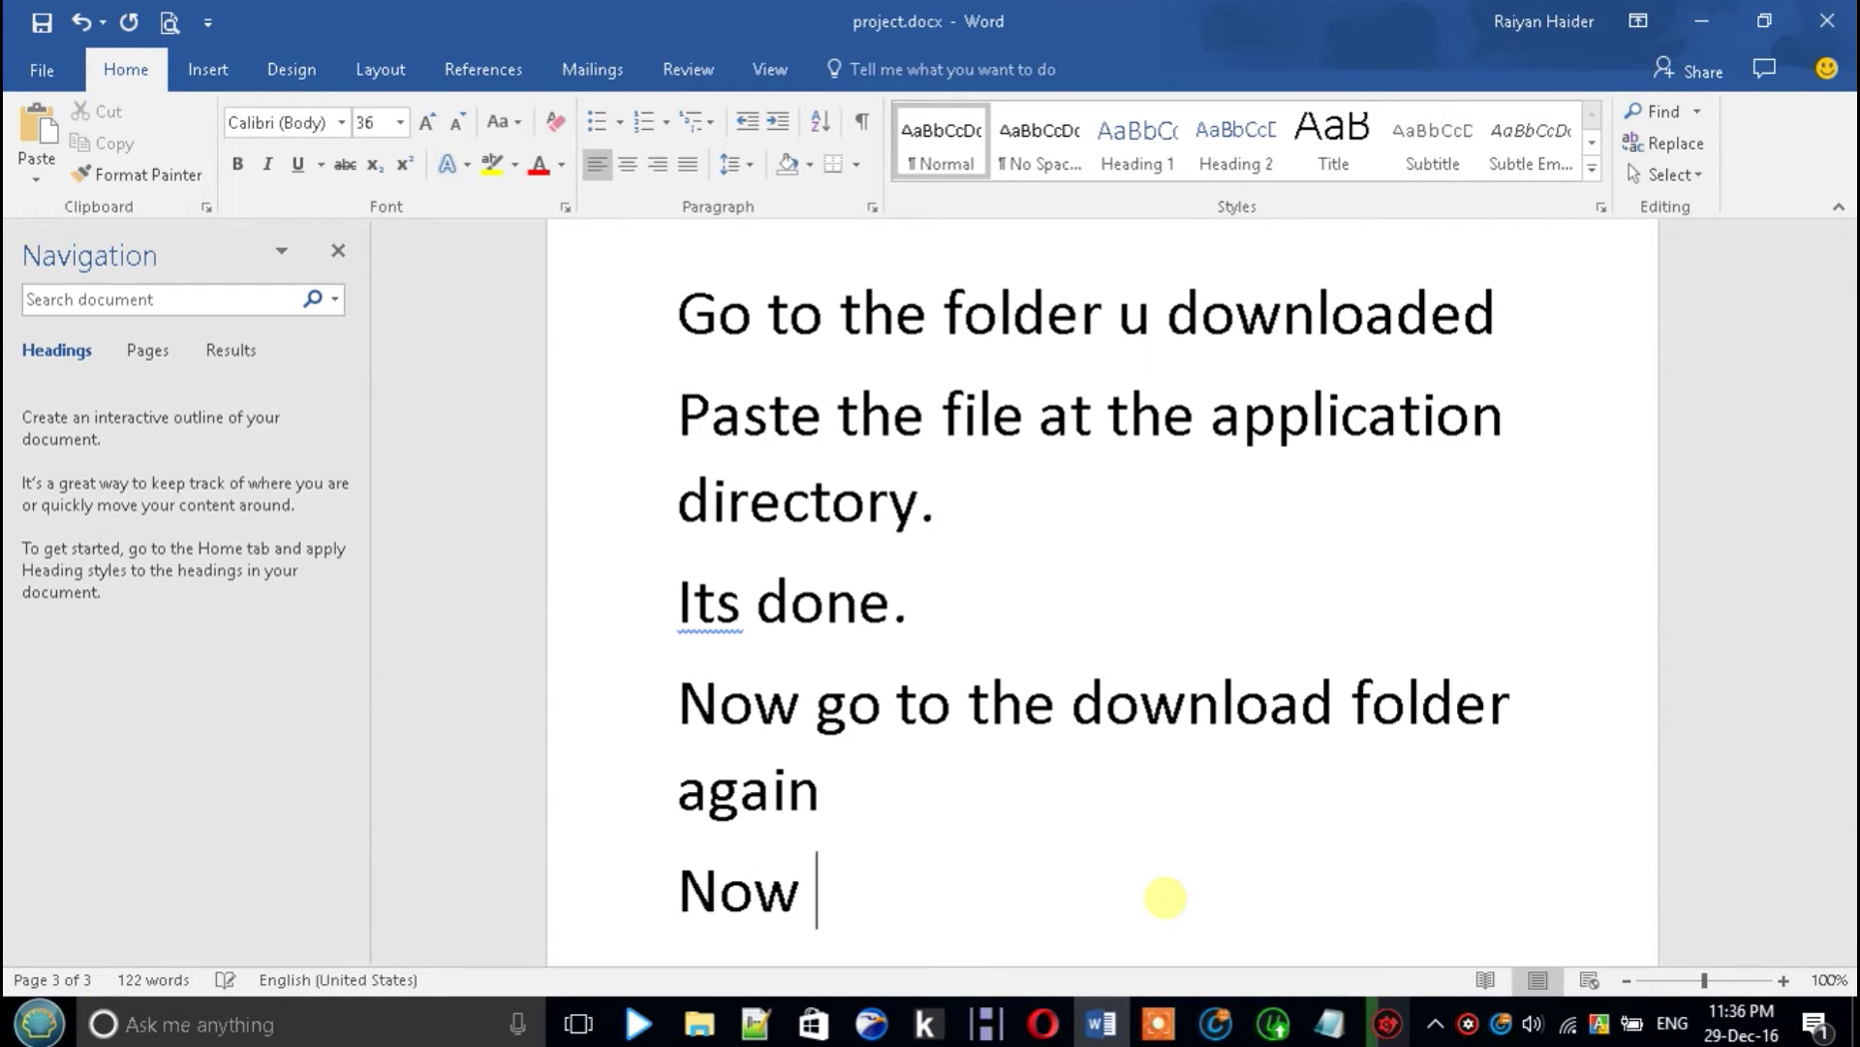
text(f)
key(BackSpace)
text(go to teh)
key(BackSpace)
key(BackSpace)
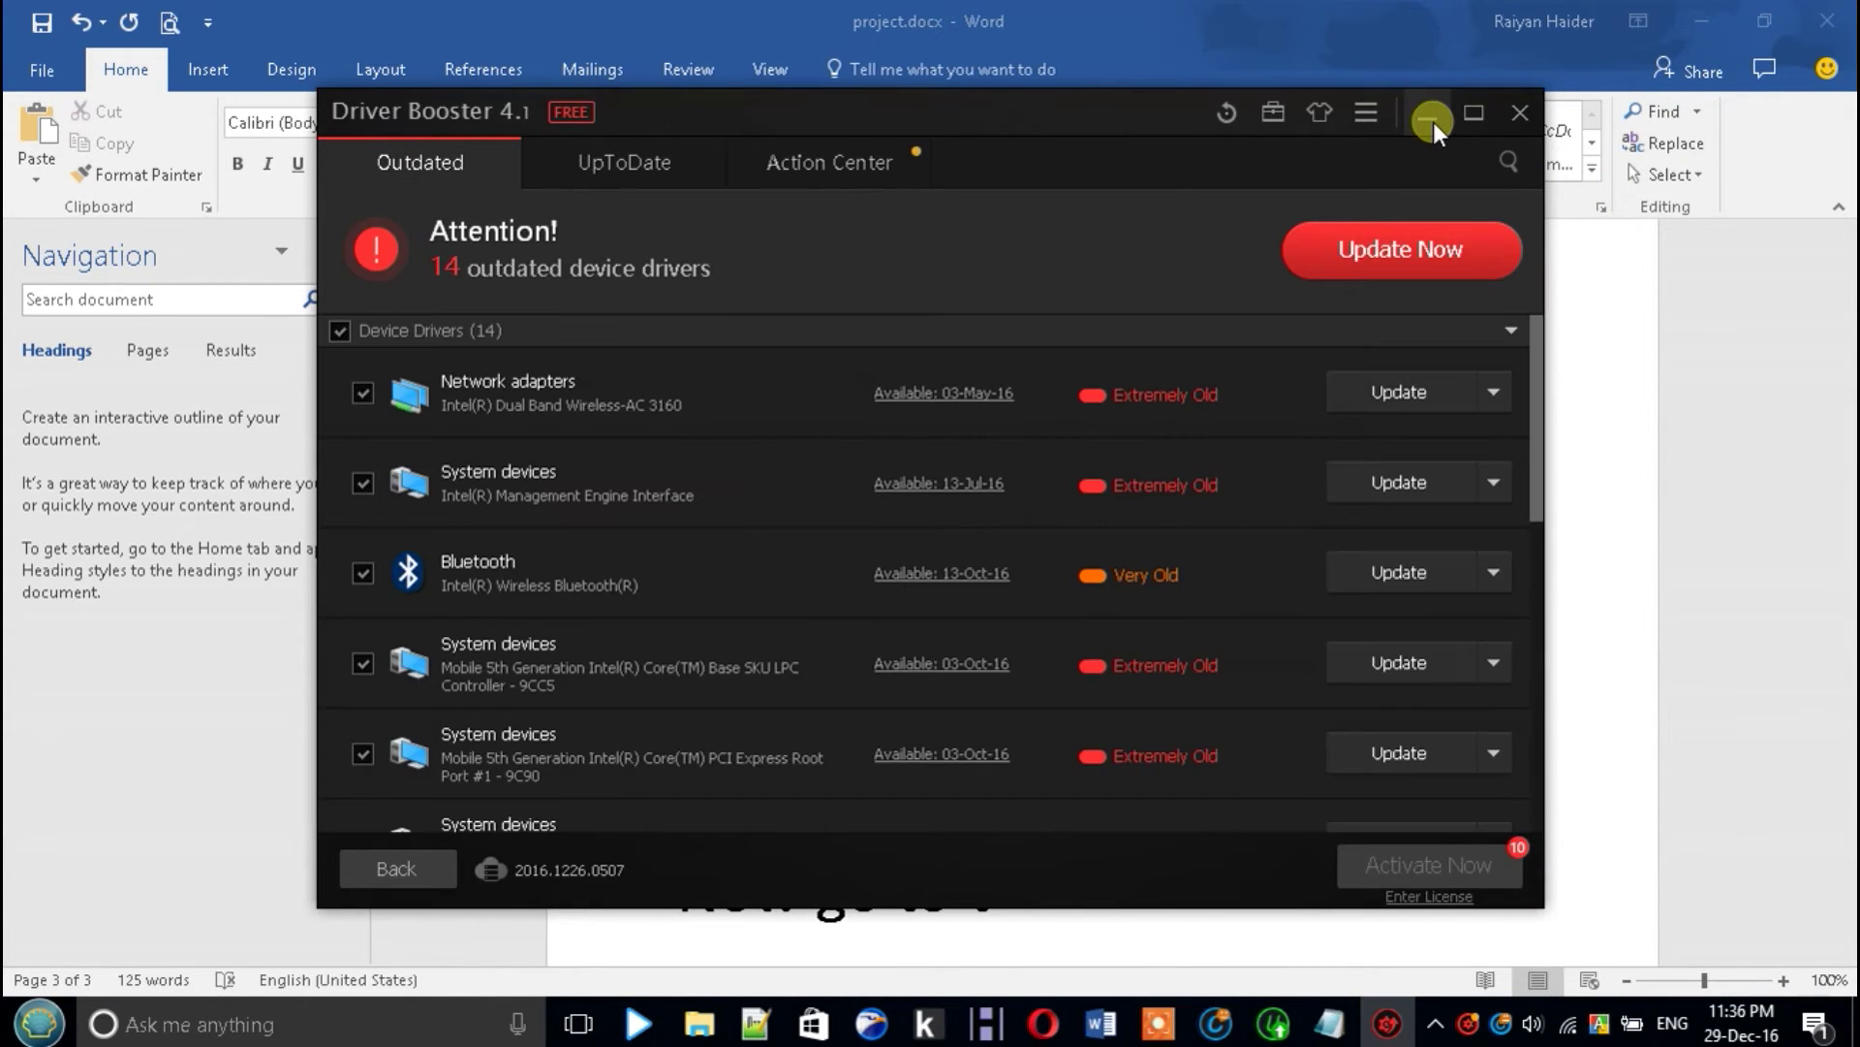
click(1433, 122)
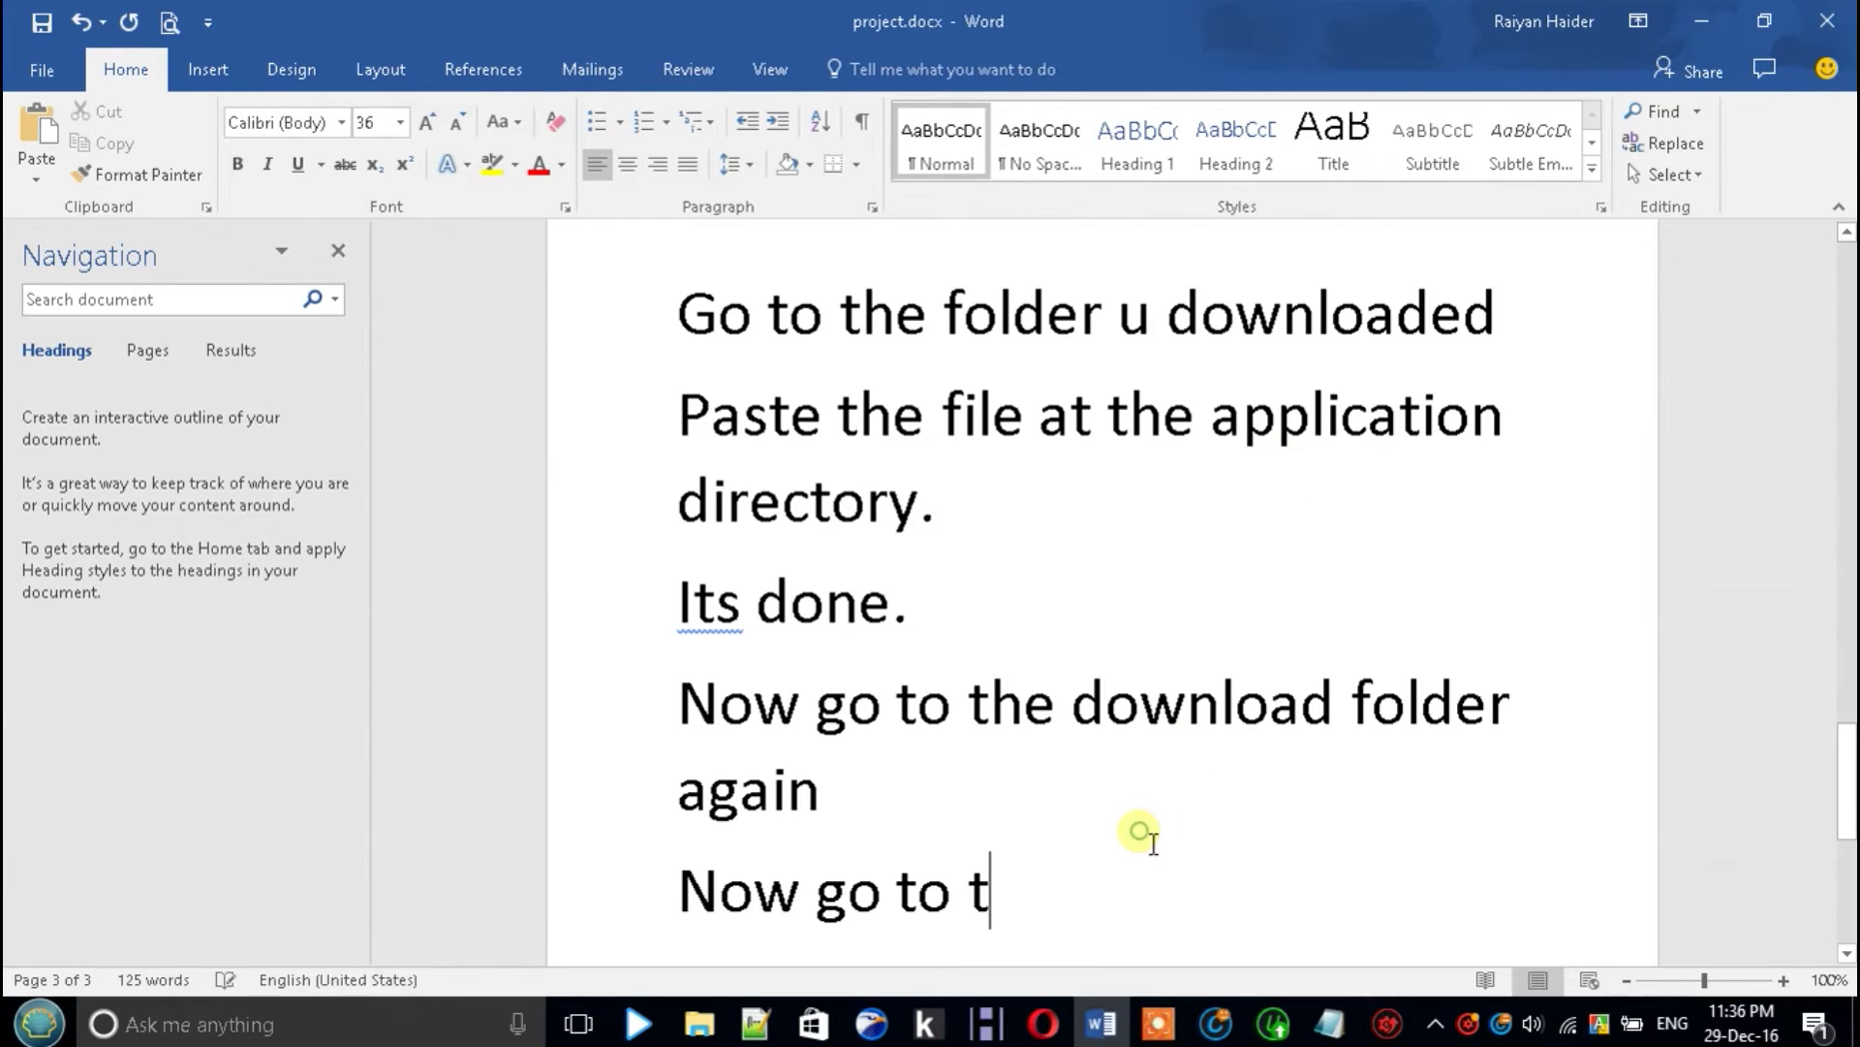
click(1090, 925)
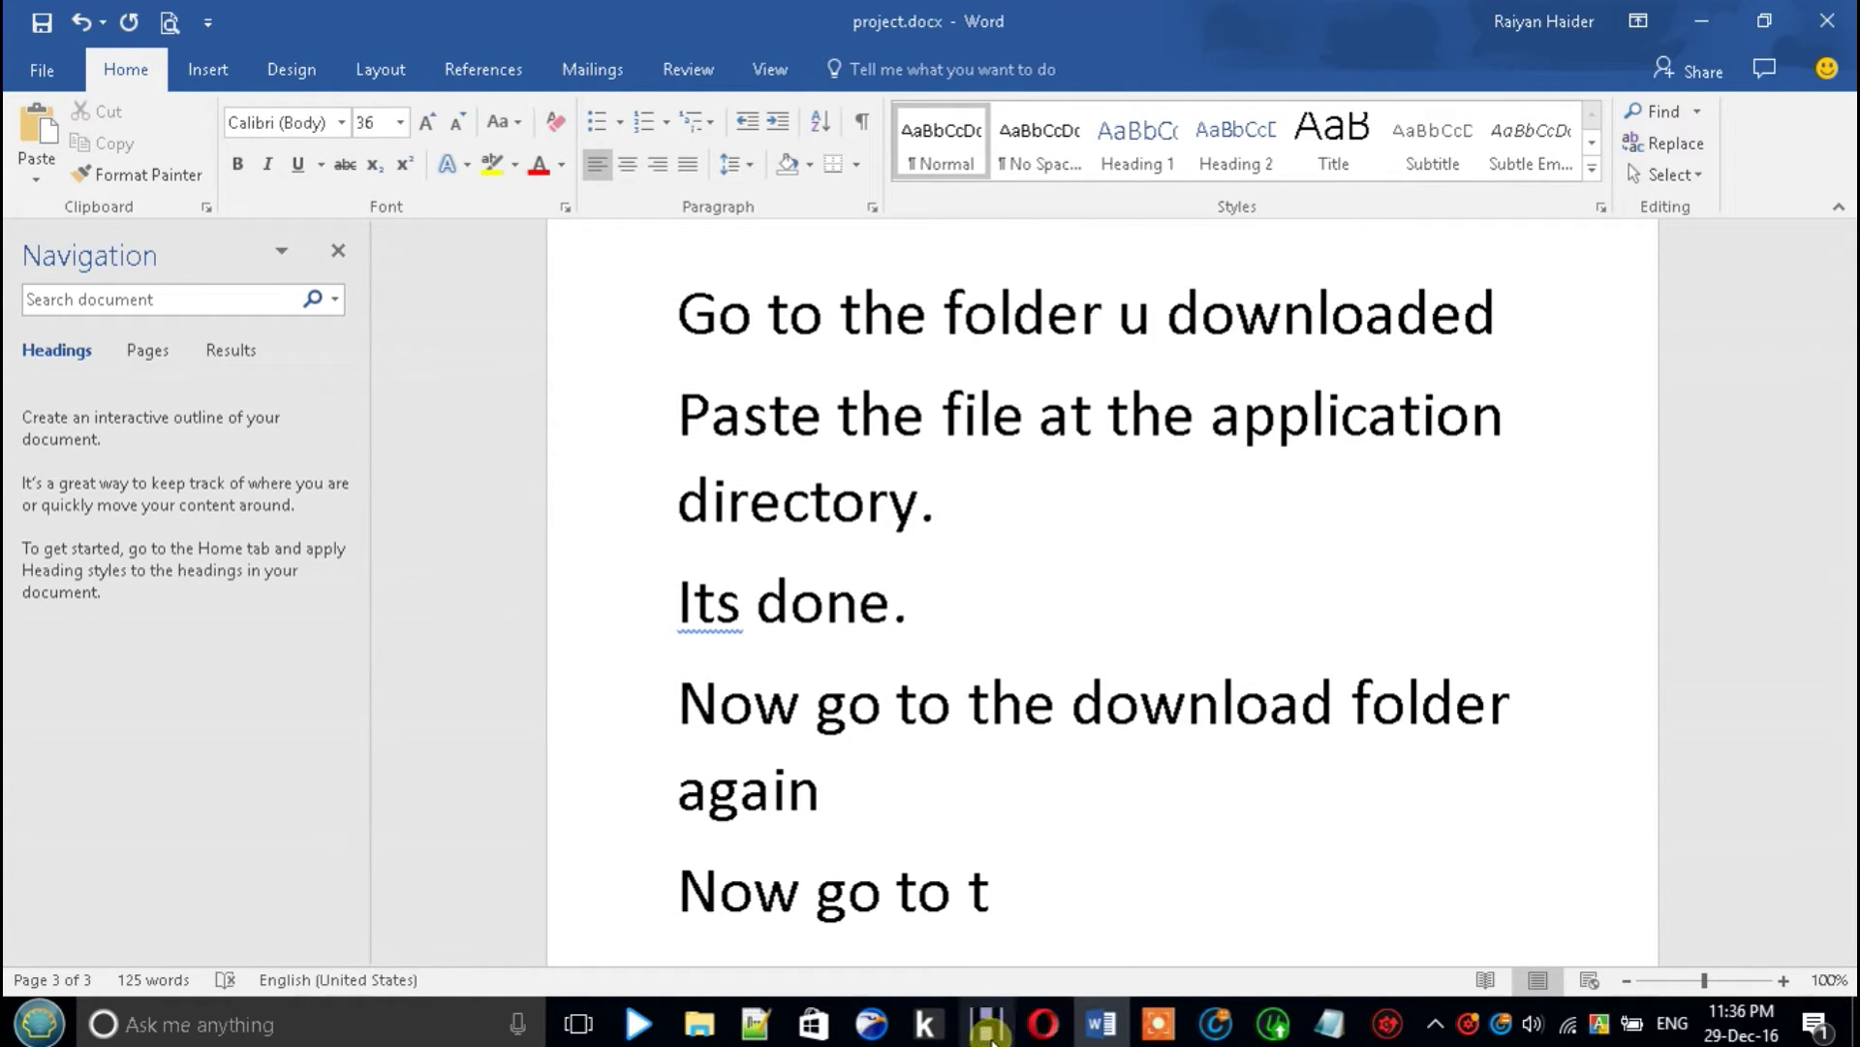
mouse_move(1148, 1035)
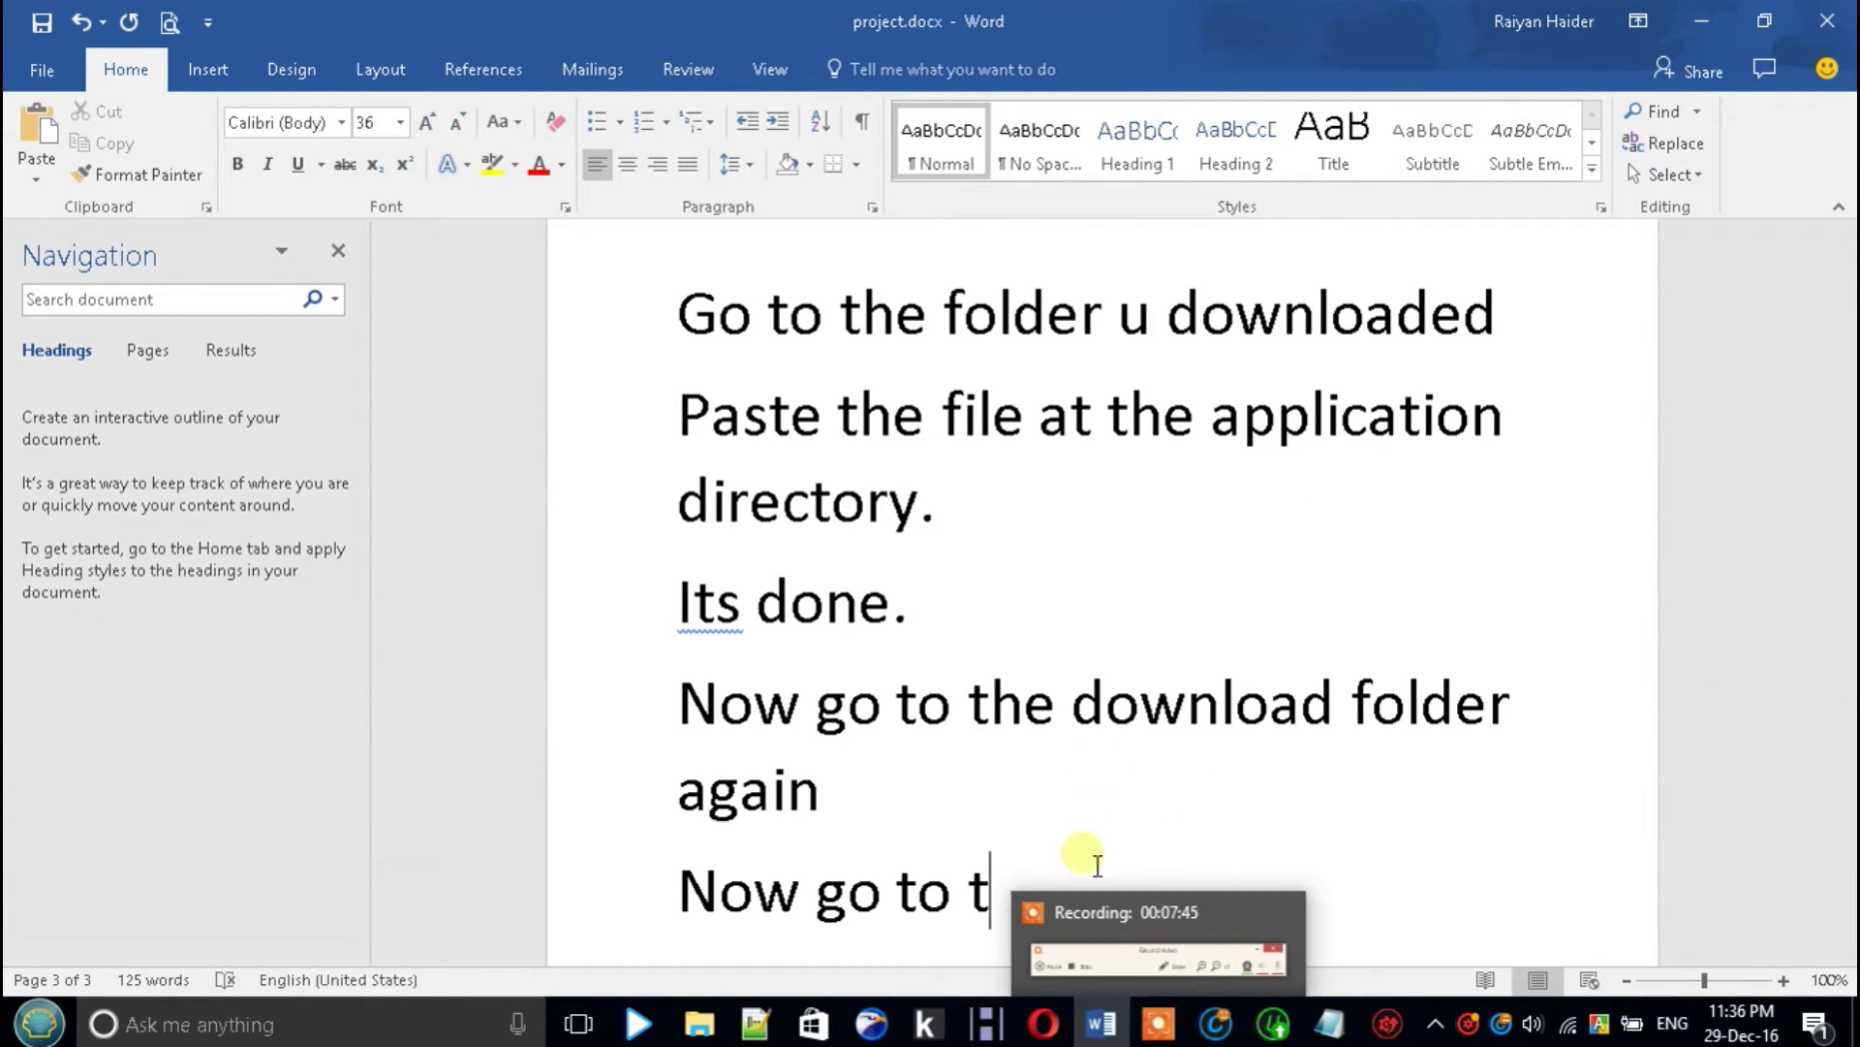
text(he t)
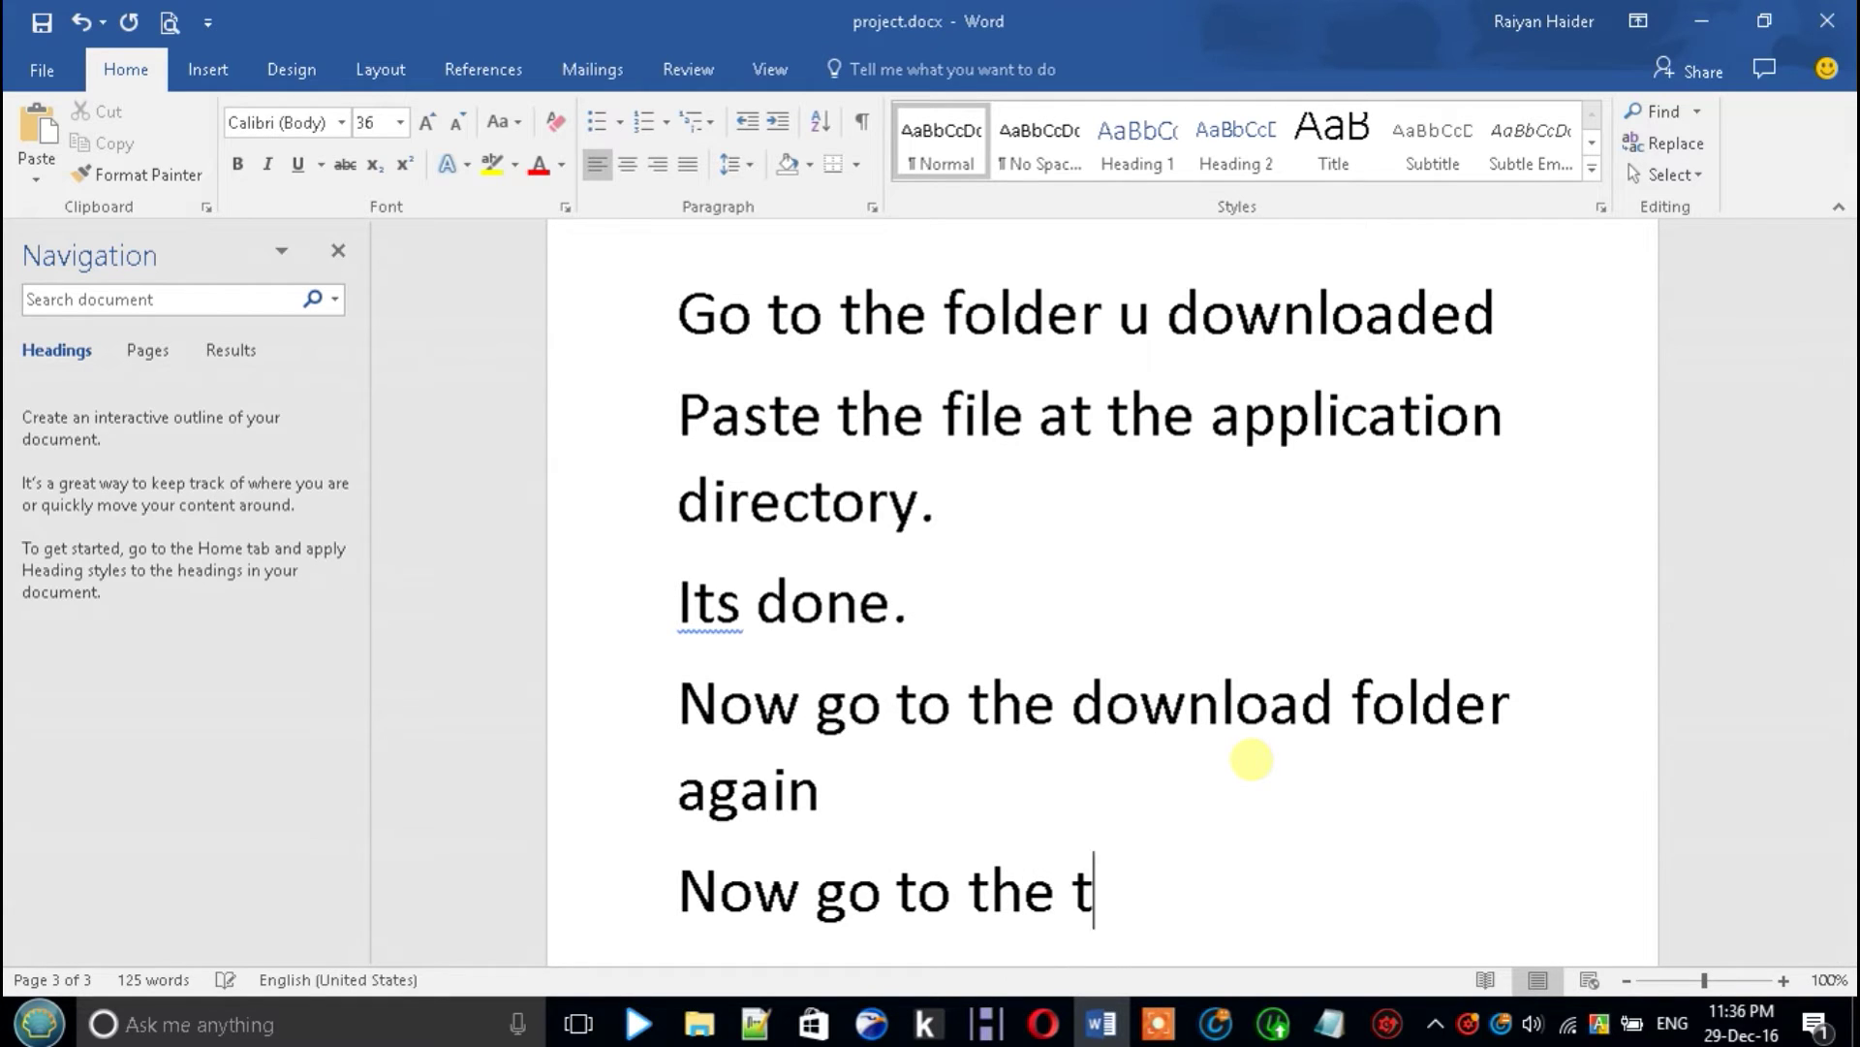
text(ab)
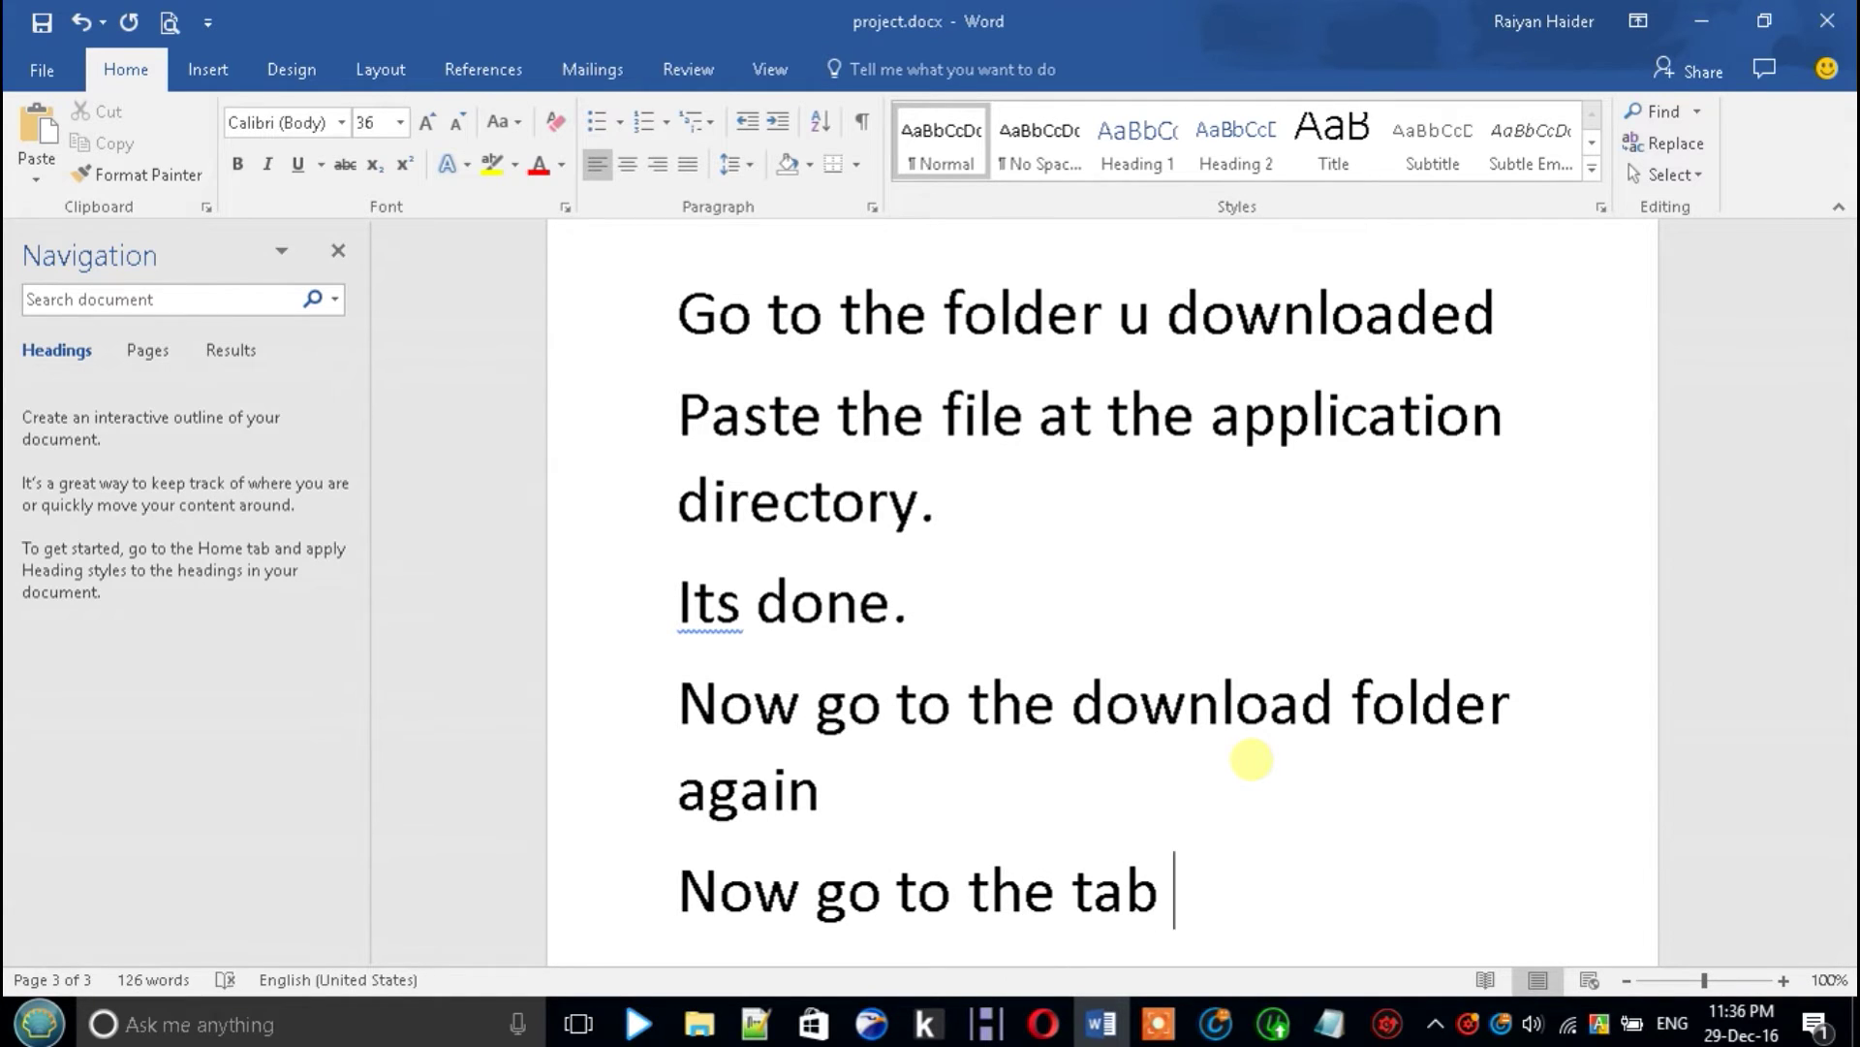
text( of the directory)
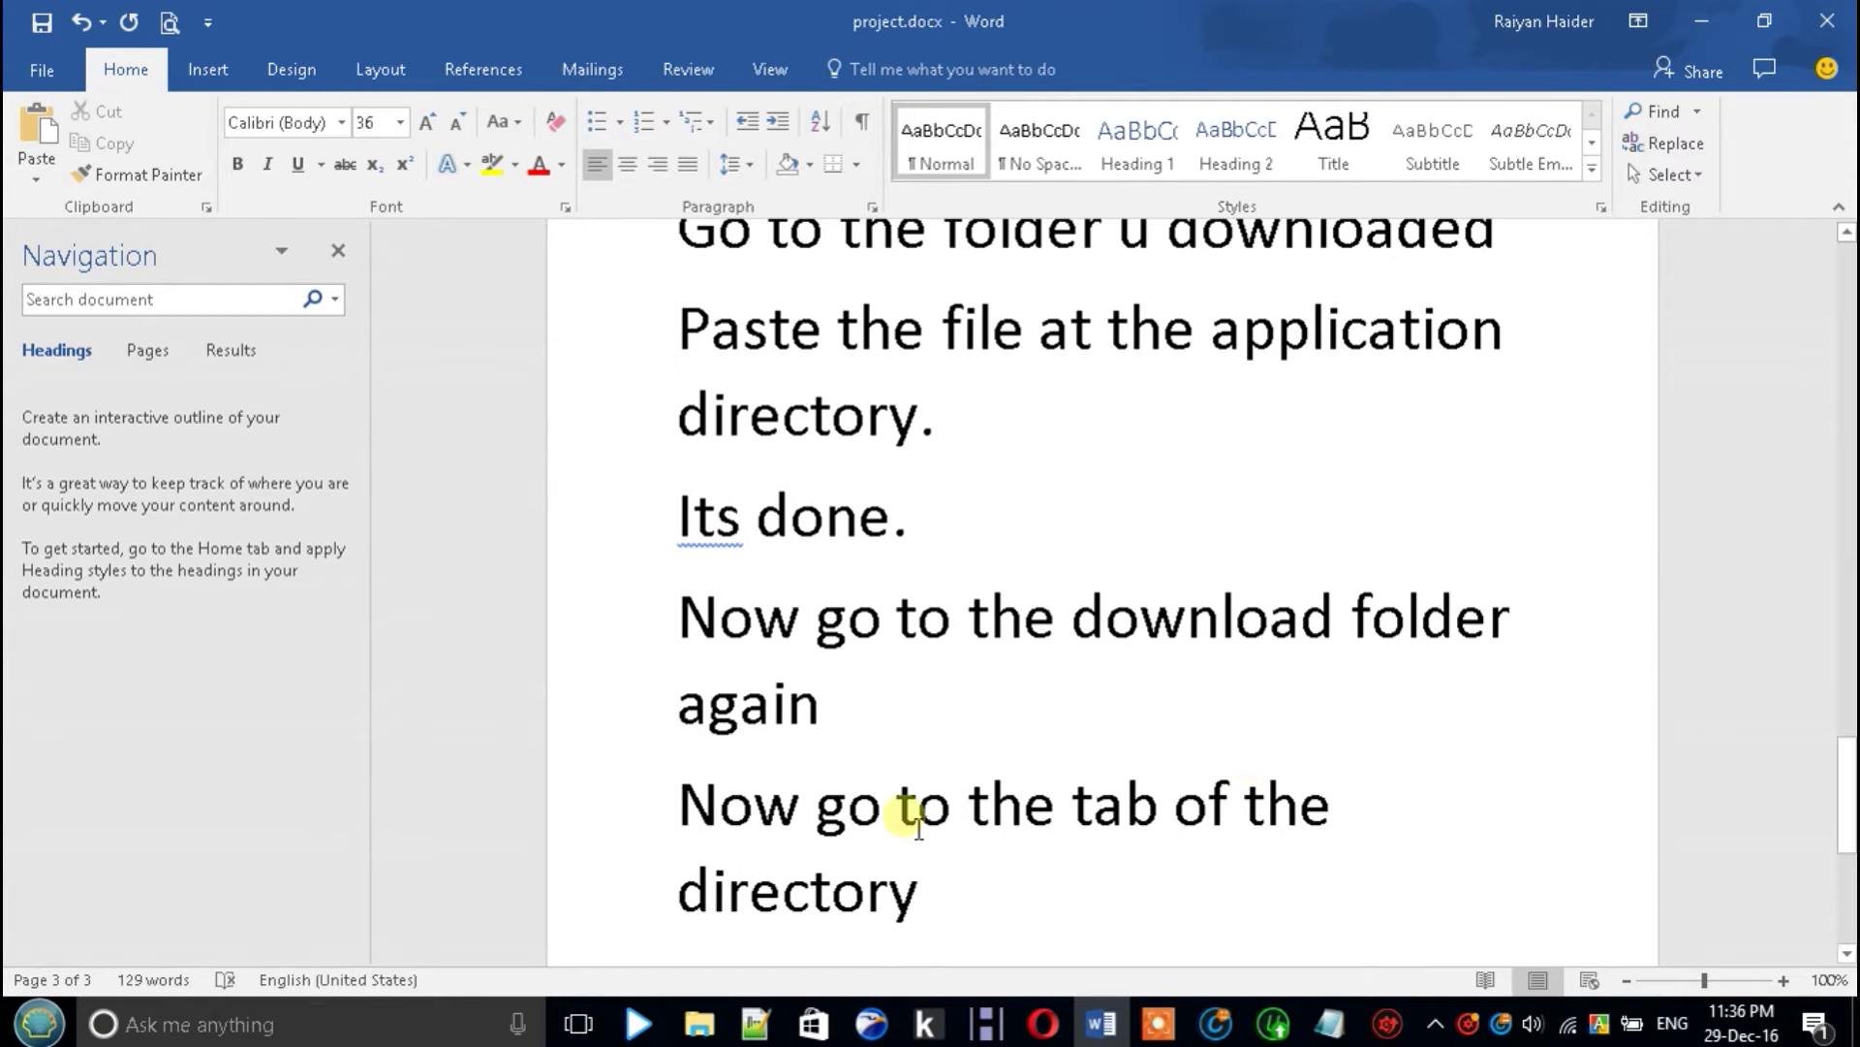
Switch to File Explorer and open the Program Files (x86) folder on Local Disk (C:)
click(699, 1024)
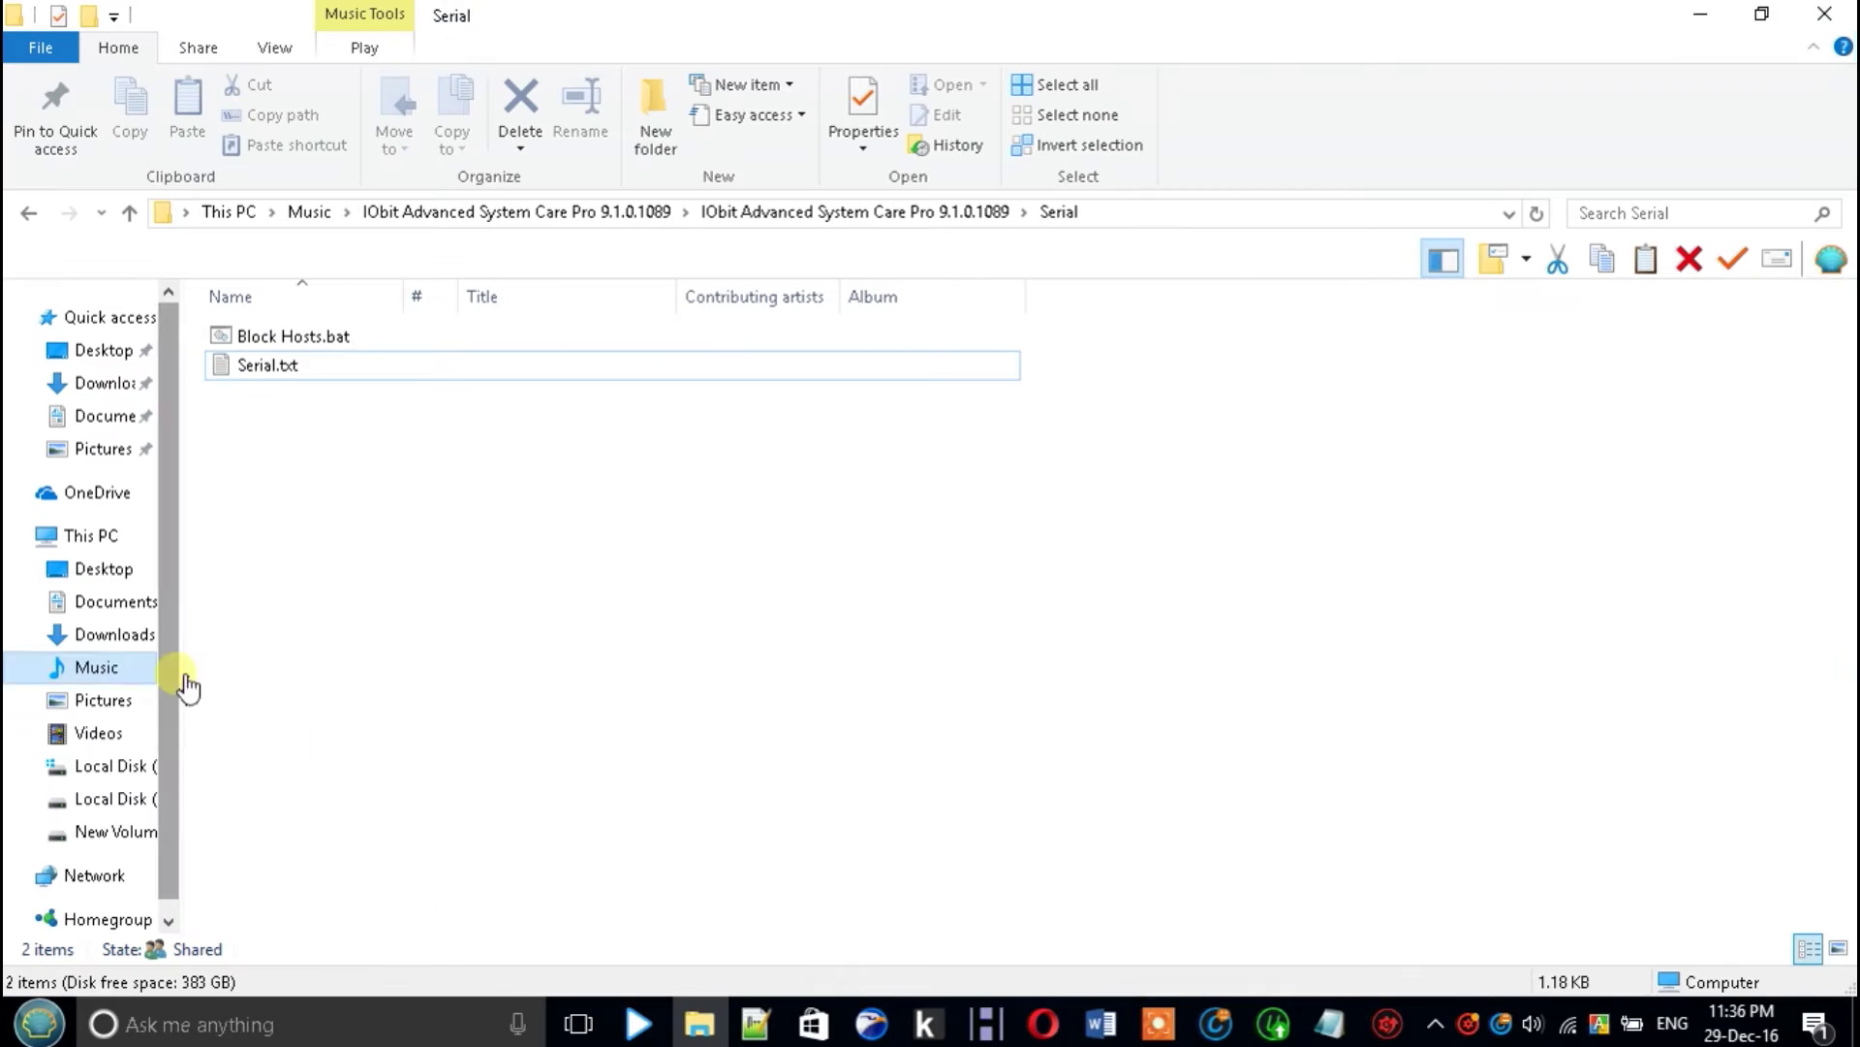
click(114, 768)
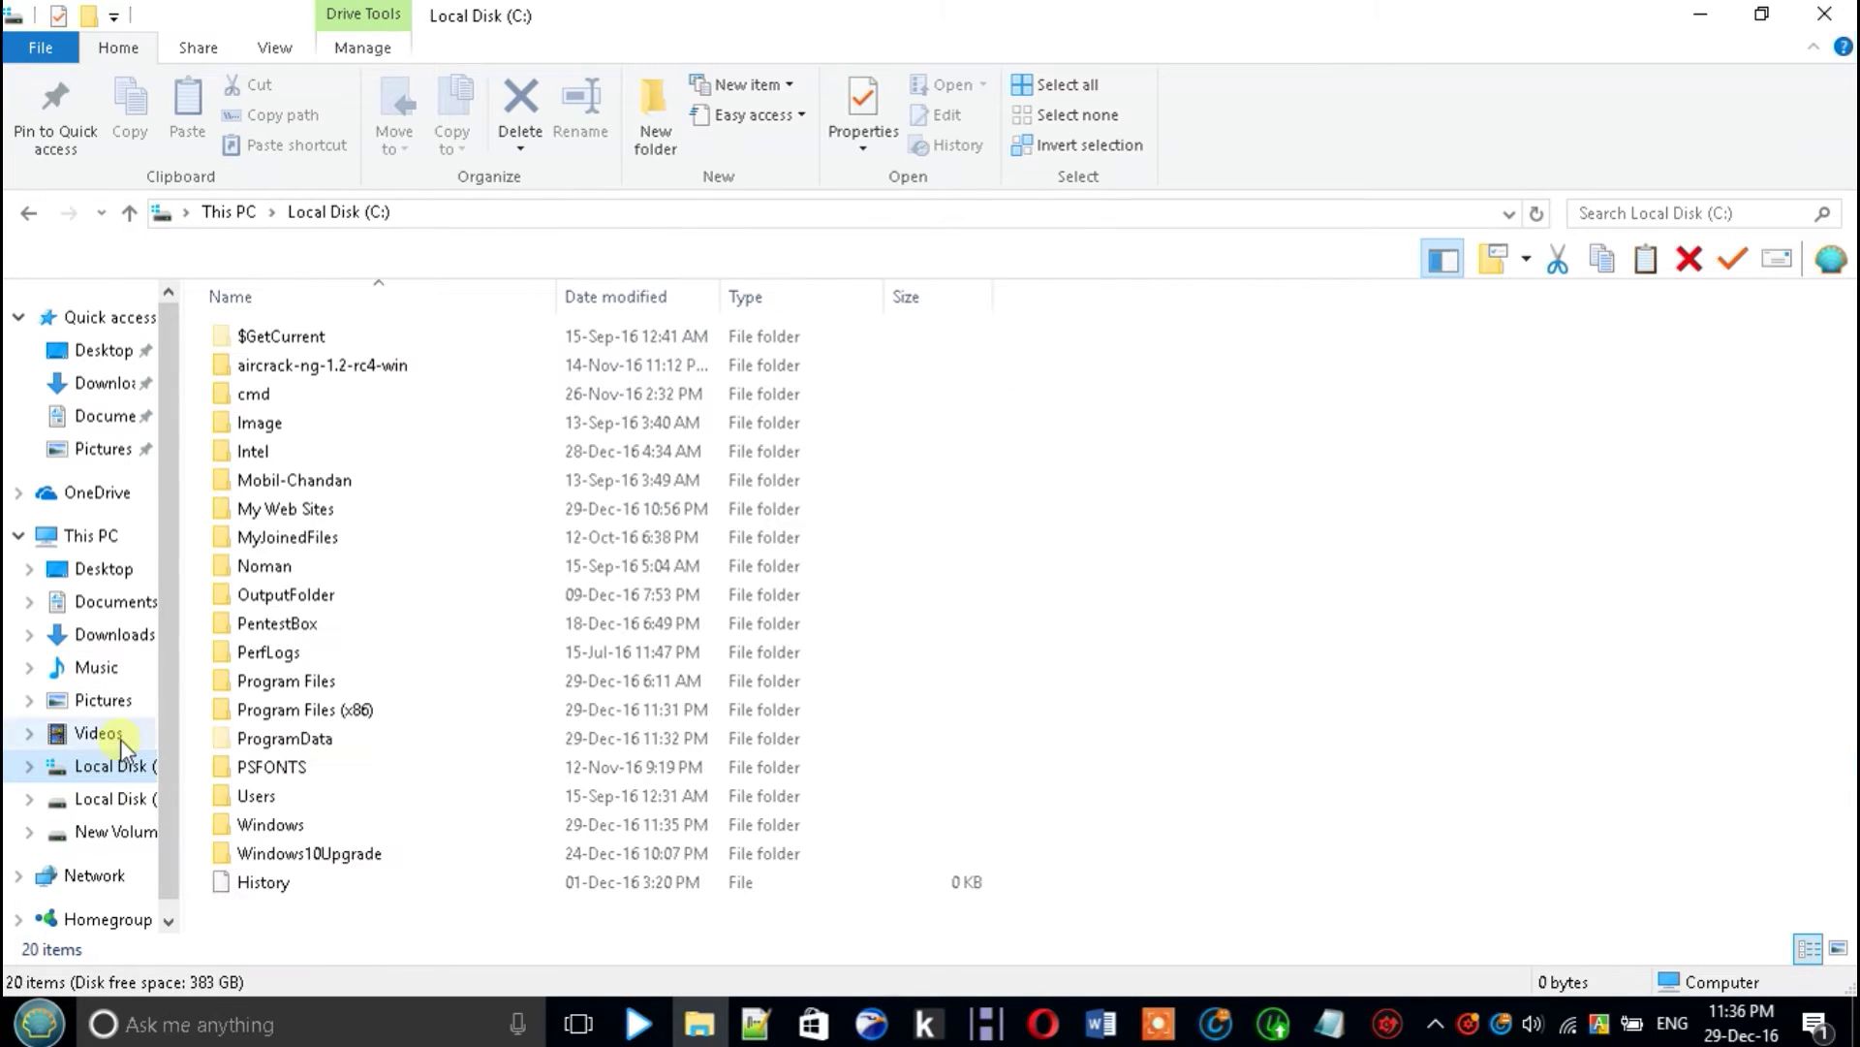
click(347, 712)
double_click(347, 712)
click(341, 709)
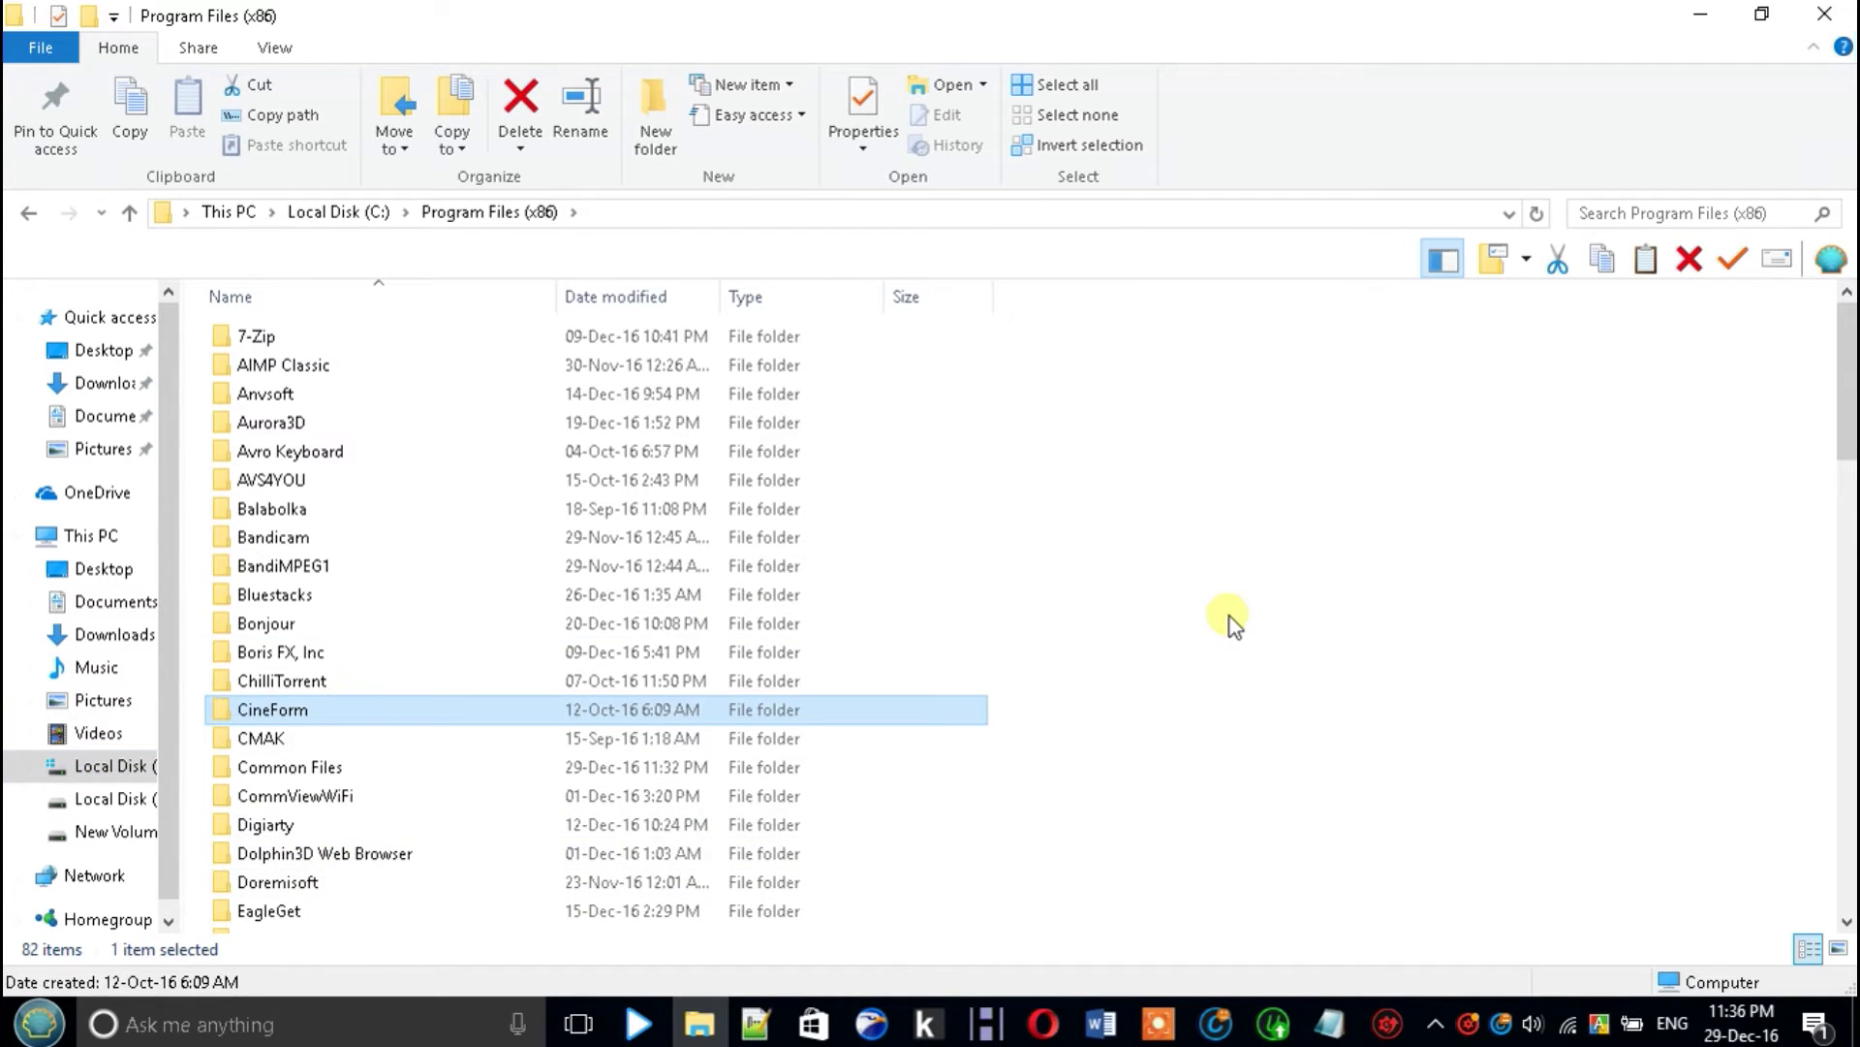
Open the Advanced SystemCare folder inside the IObit folder
key(Down)
key(Down)
key(Down)
key(Down)
key(Down)
key(Down)
key(Down)
key(Down)
key(Down)
key(Down)
key(Down)
key(Down)
key(Down)
key(Down)
key(Down)
key(Down)
key(Down)
key(Down)
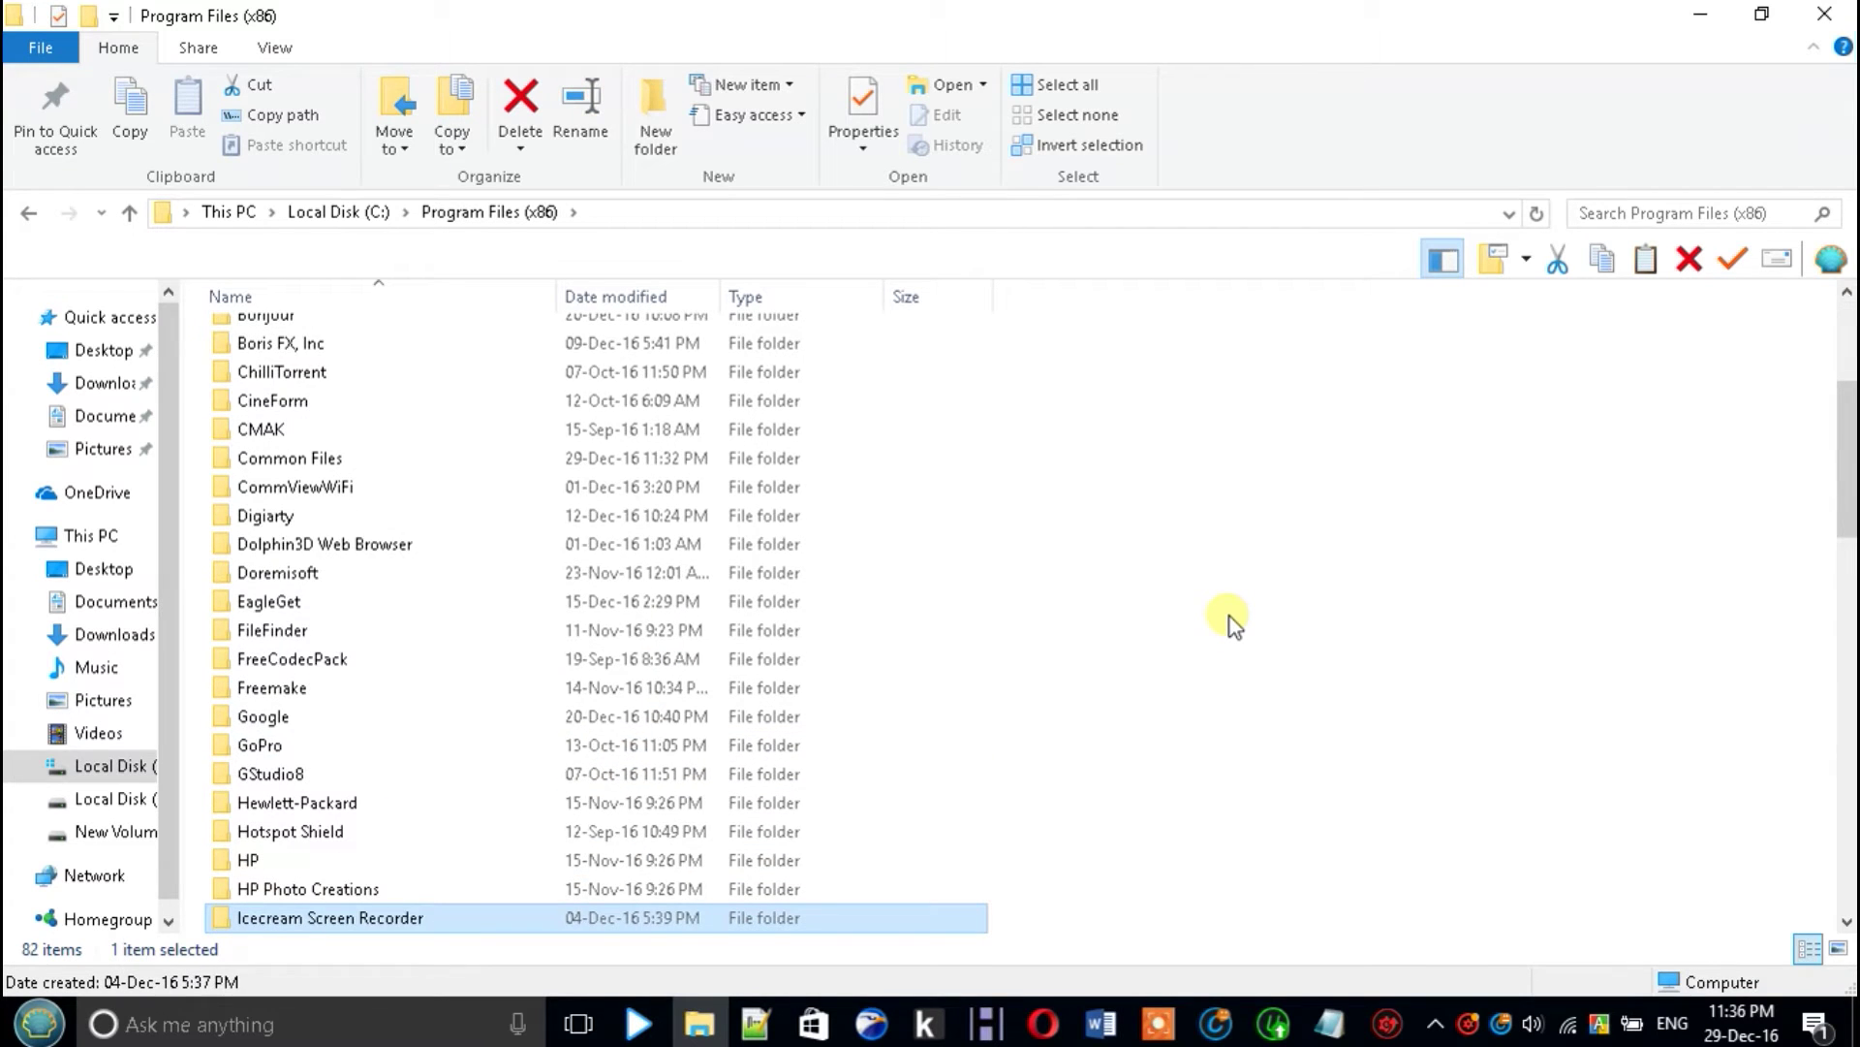
key(Down)
key(Down)
key(Down)
key(Down)
key(Down)
key(Down)
key(Up)
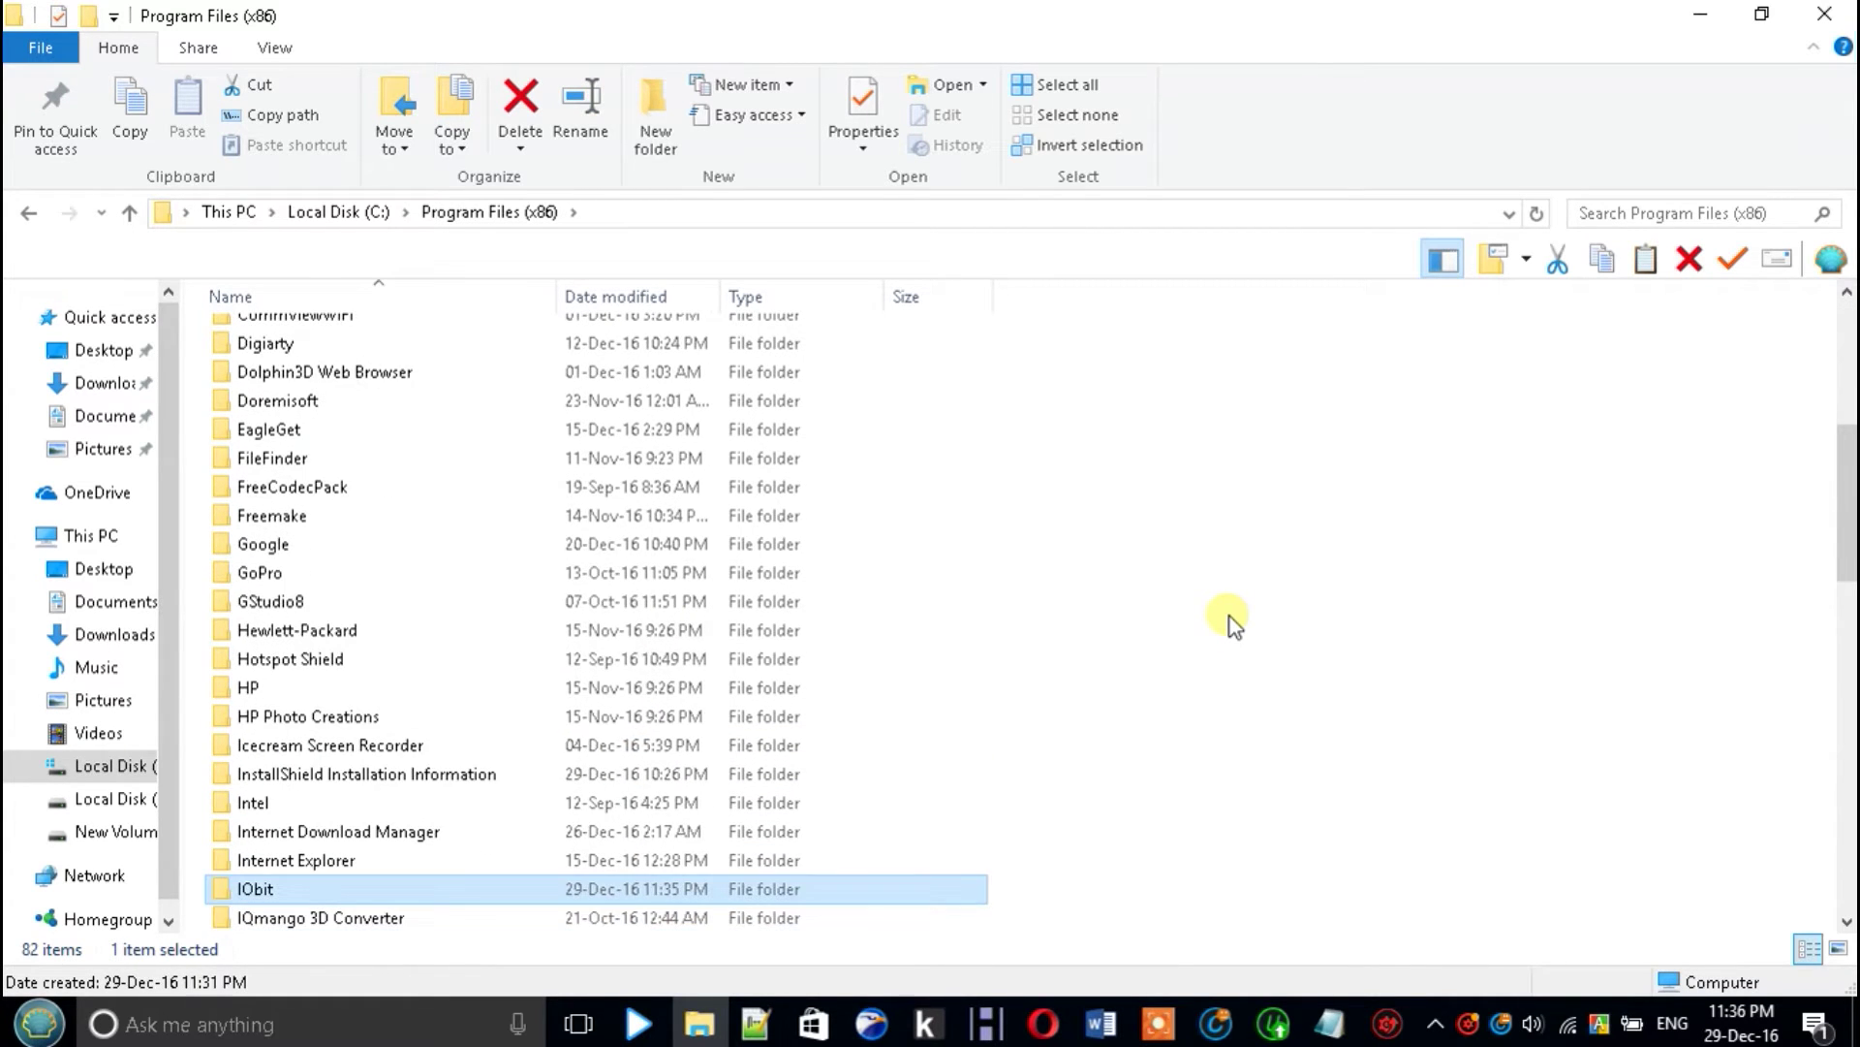
key(Return)
key(Down)
key(Return)
Find Block Hosts.bat in the Advanced SystemCare folder and run it as administrator
key(Down)
key(t)
key(Down)
key(Down)
key(Down)
key(Down)
key(Down)
key(Down)
key(Down)
key(Down)
key(Down)
key(Down)
key(Down)
key(Down)
key(Down)
key(Down)
key(Down)
key(Down)
key(Down)
key(Down)
key(Down)
key(Down)
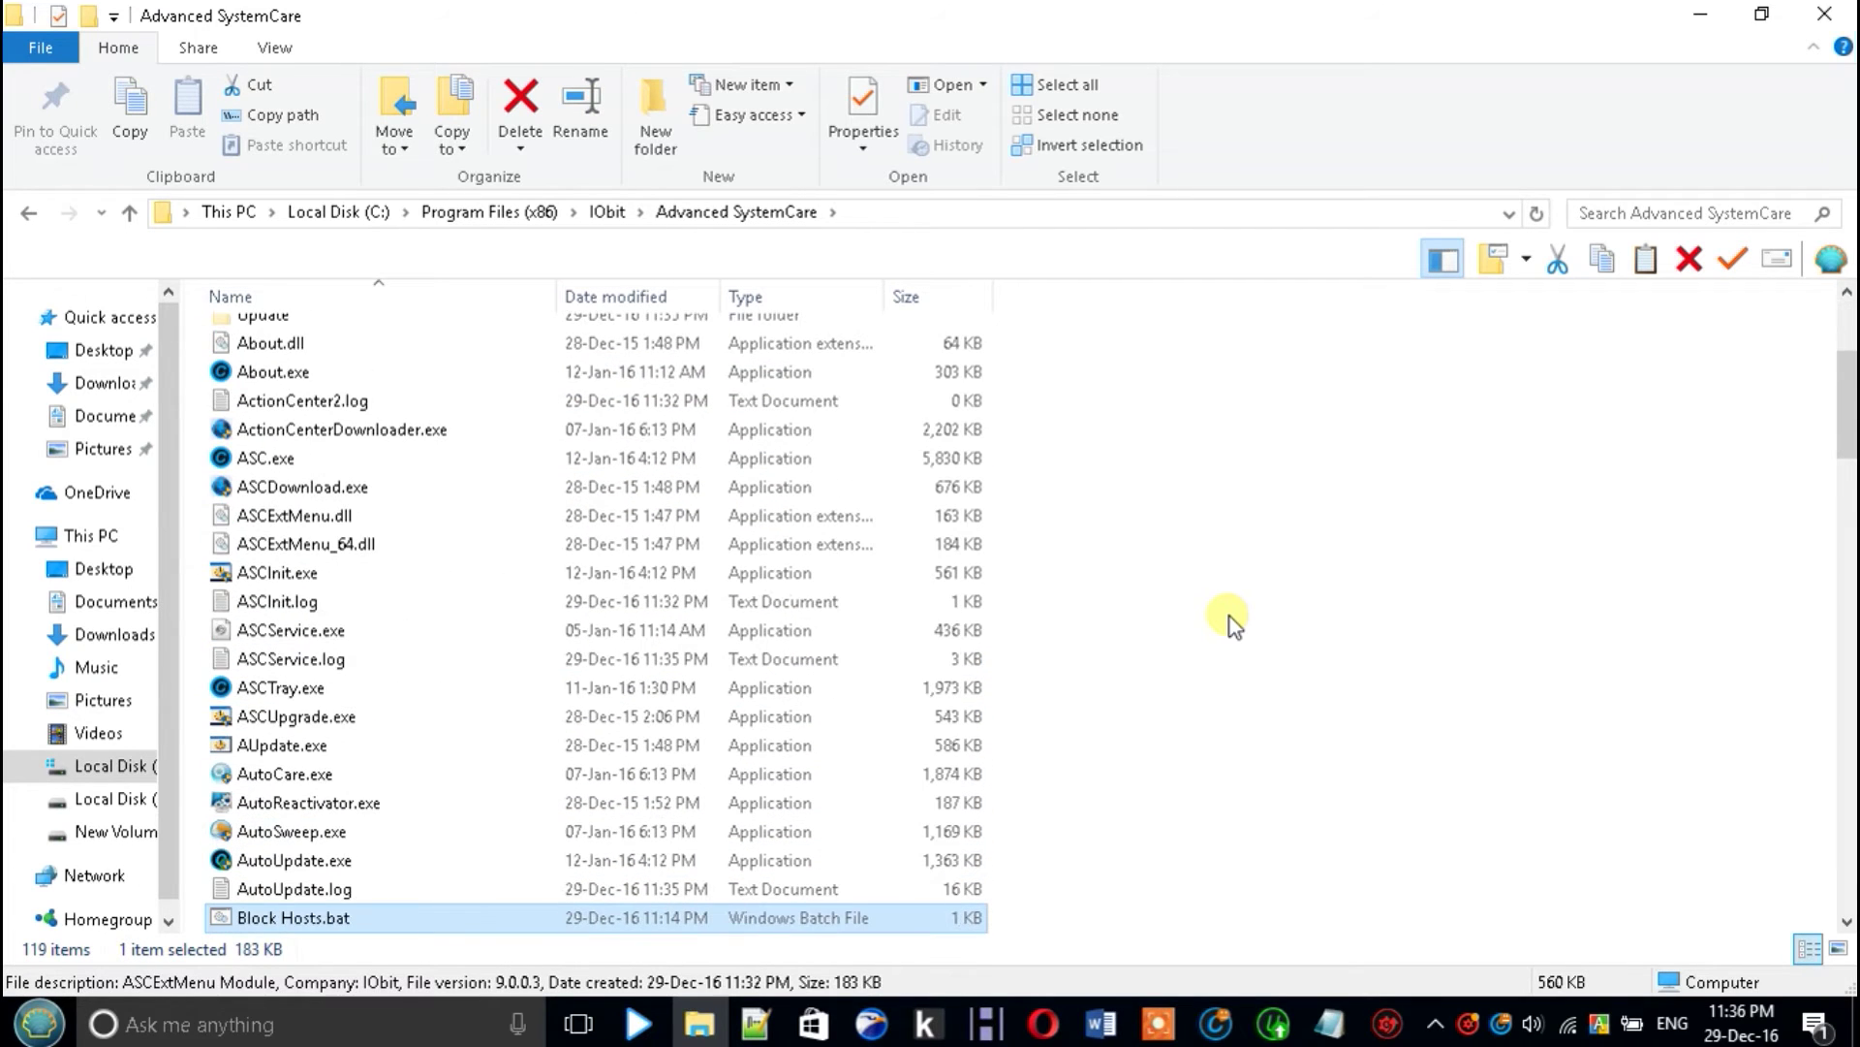
key(Down)
key(Up)
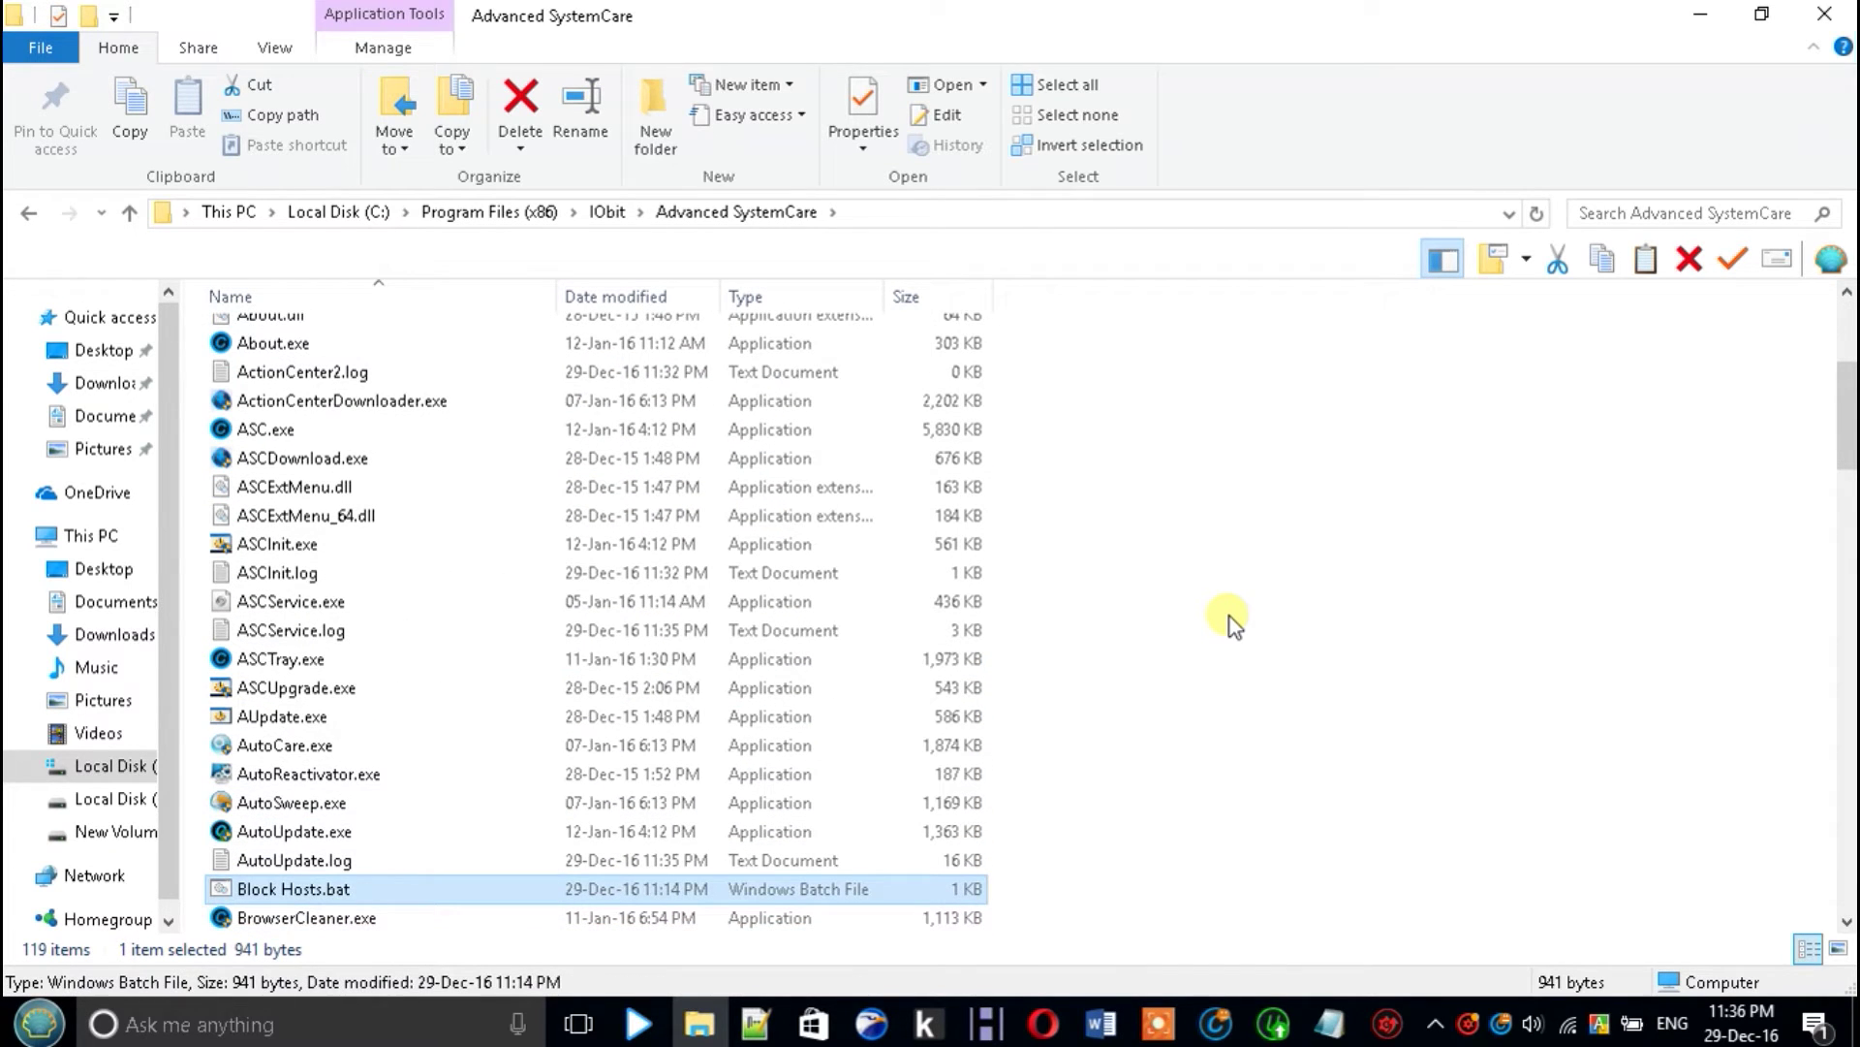
right_click(895, 893)
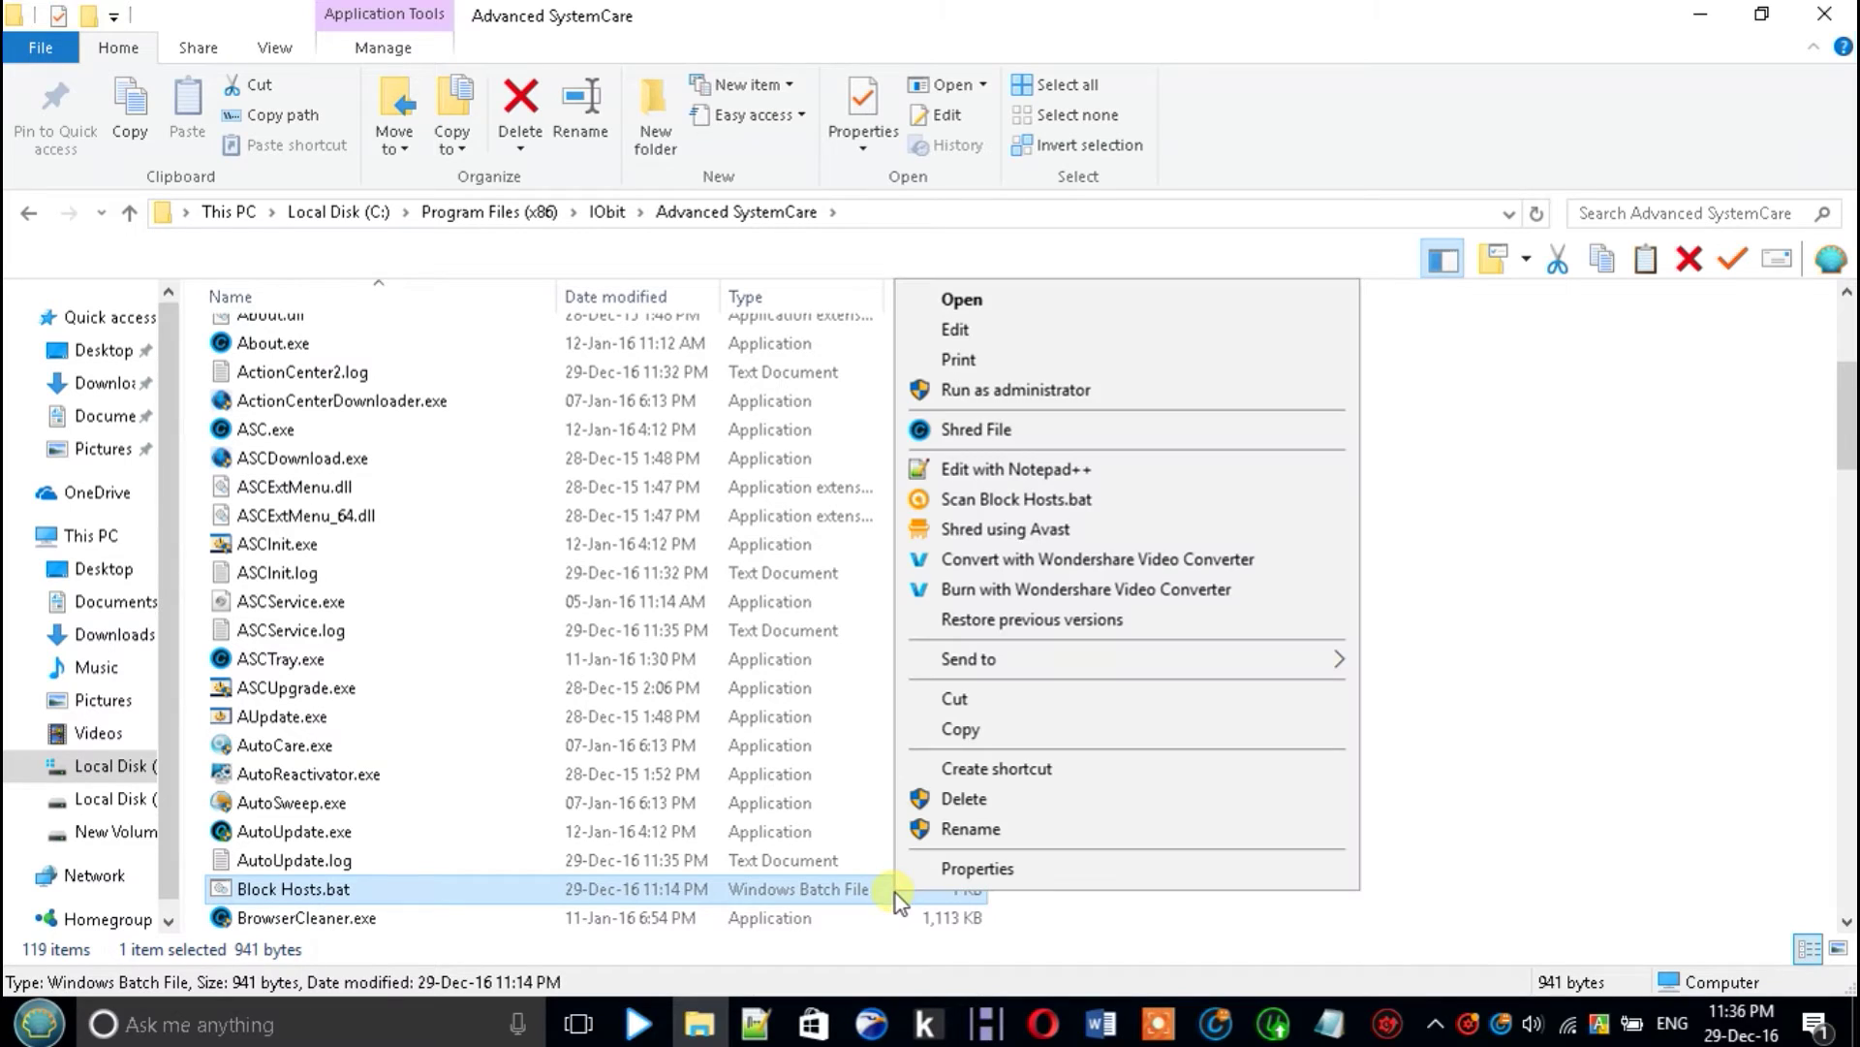
click(1078, 403)
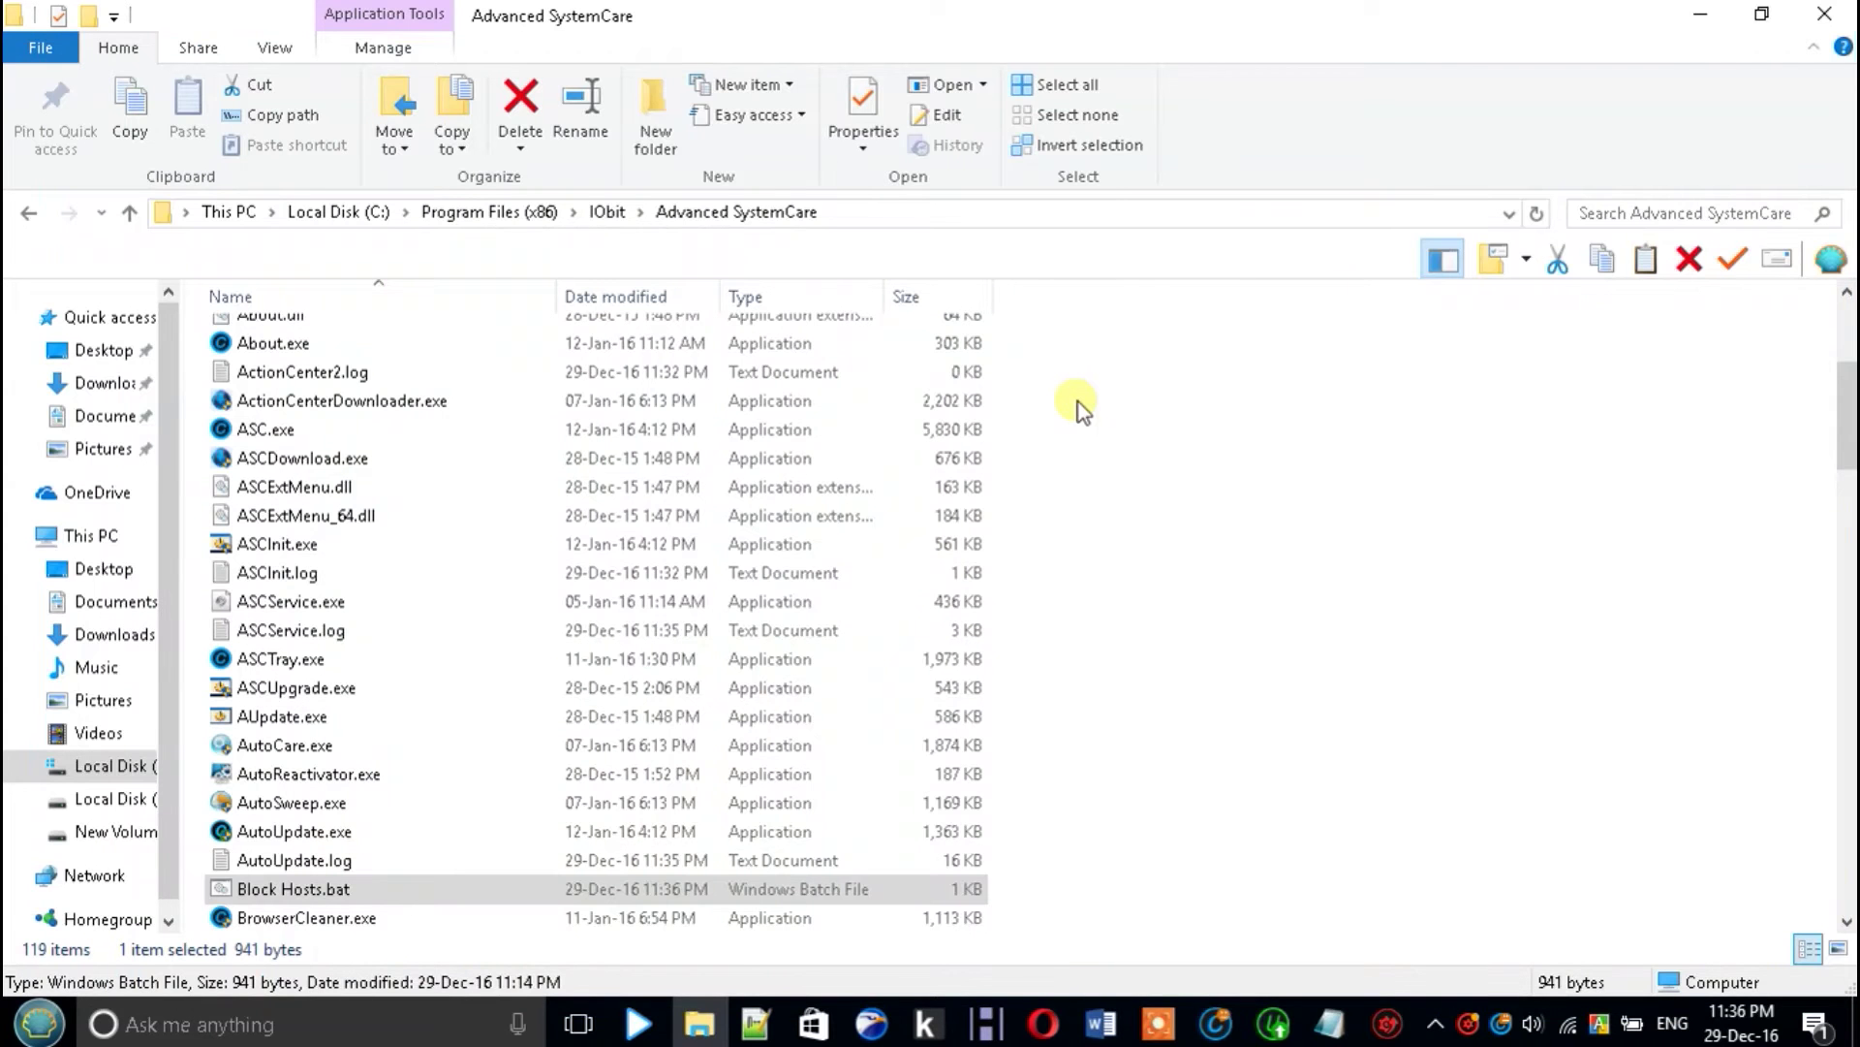
Switch to Advanced SystemCare and try Activate All, closing the Edge window it opens
click(1223, 1029)
click(1407, 853)
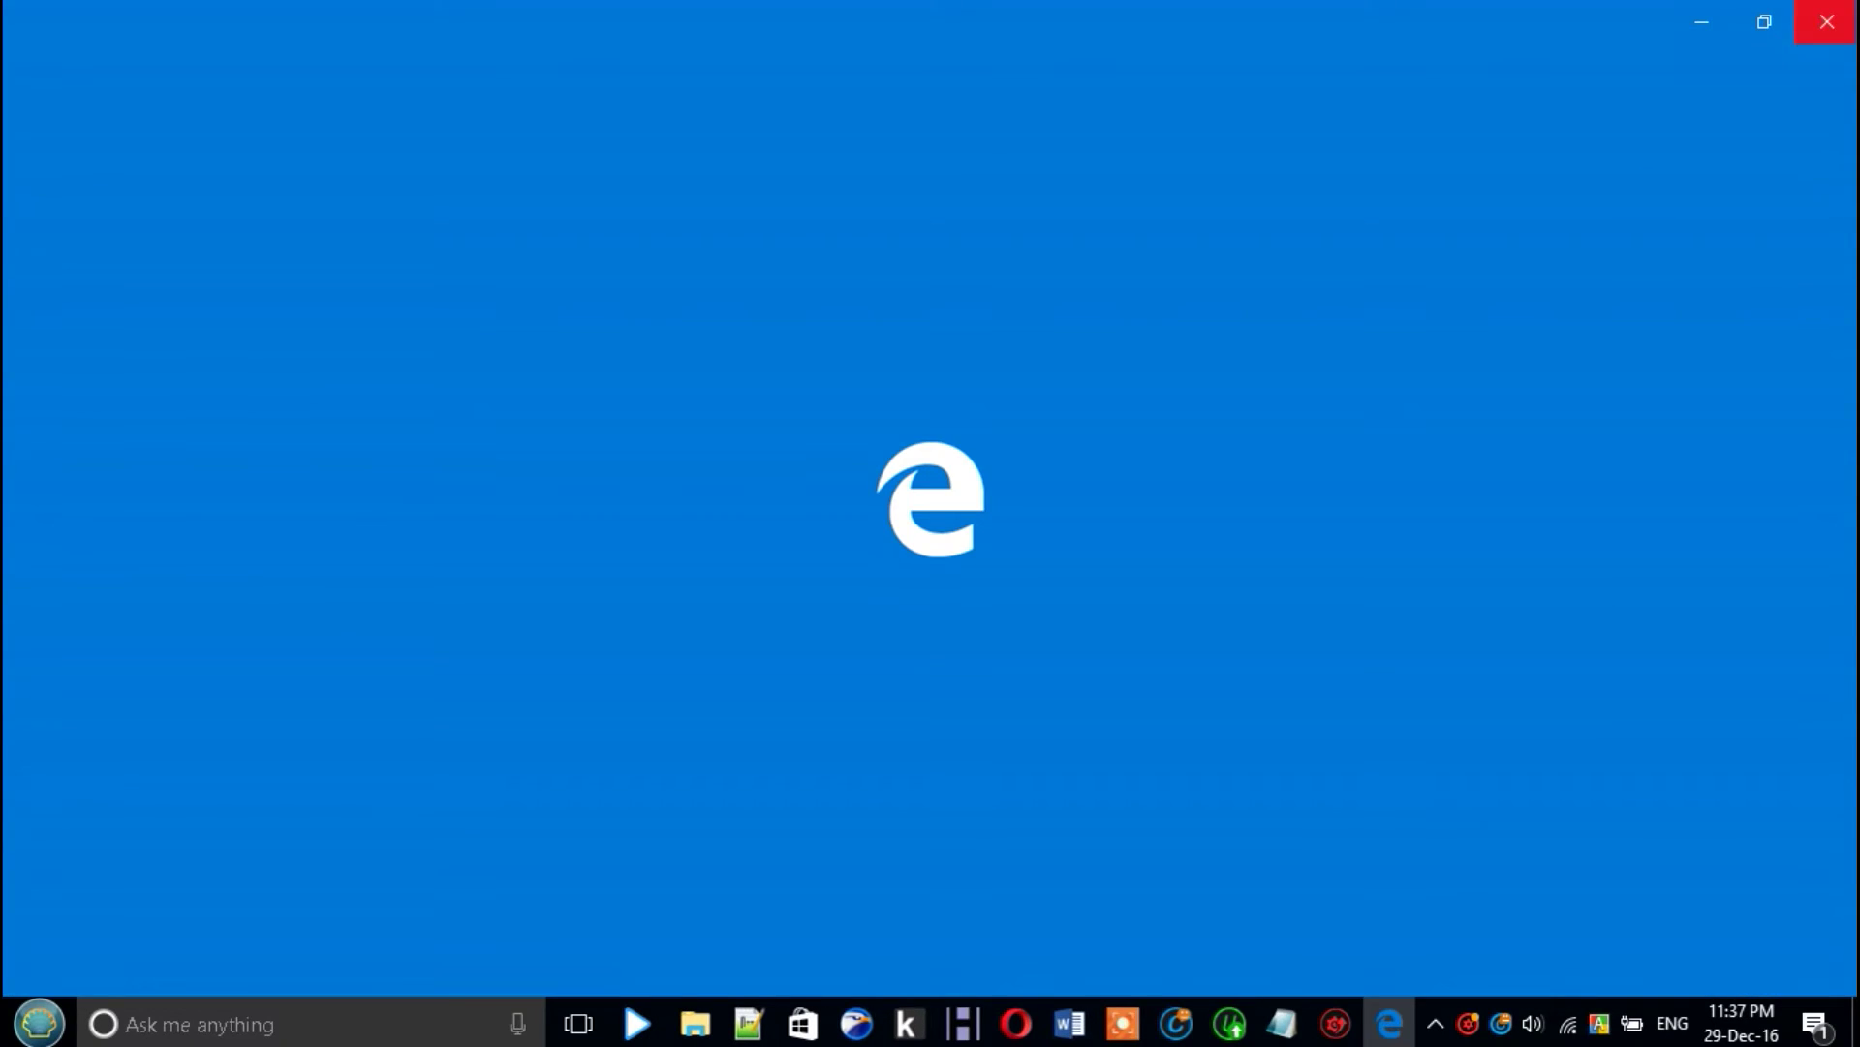
click(1808, 8)
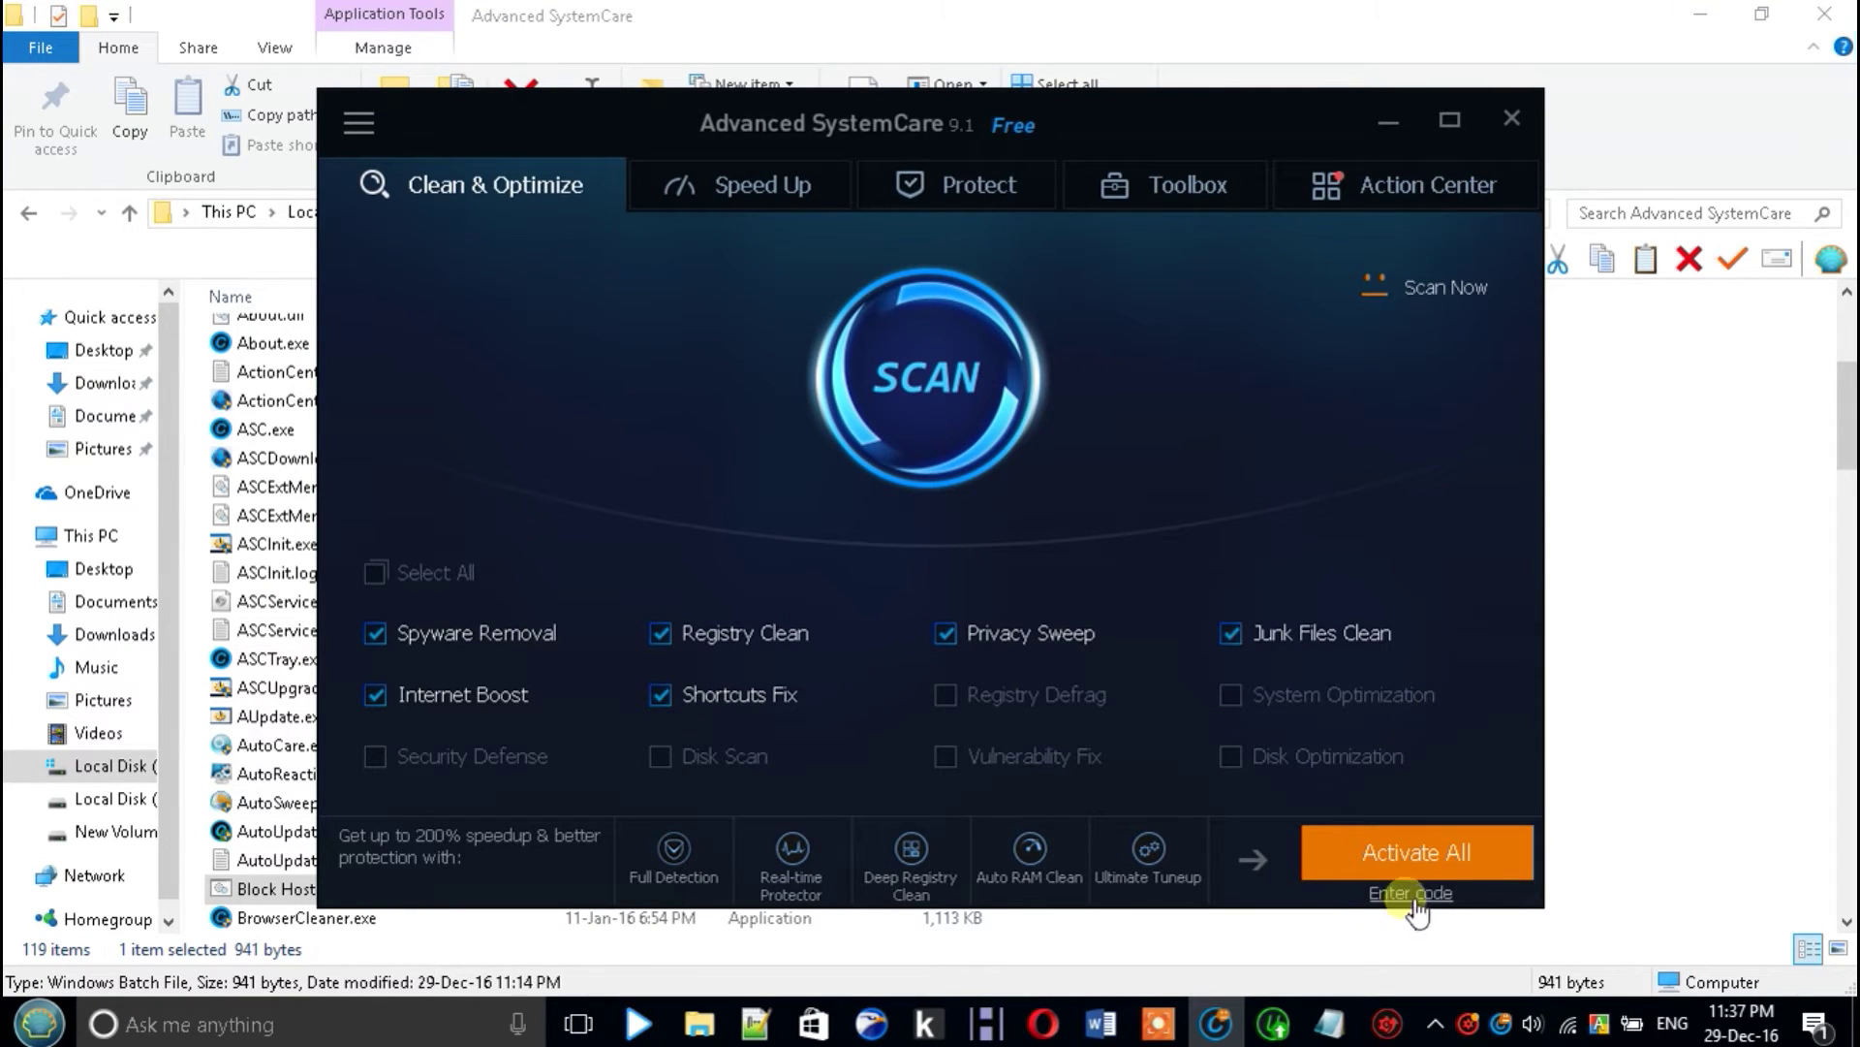
Switch to Word and add the line "Press on enter code." at the end of the notes
click(1124, 916)
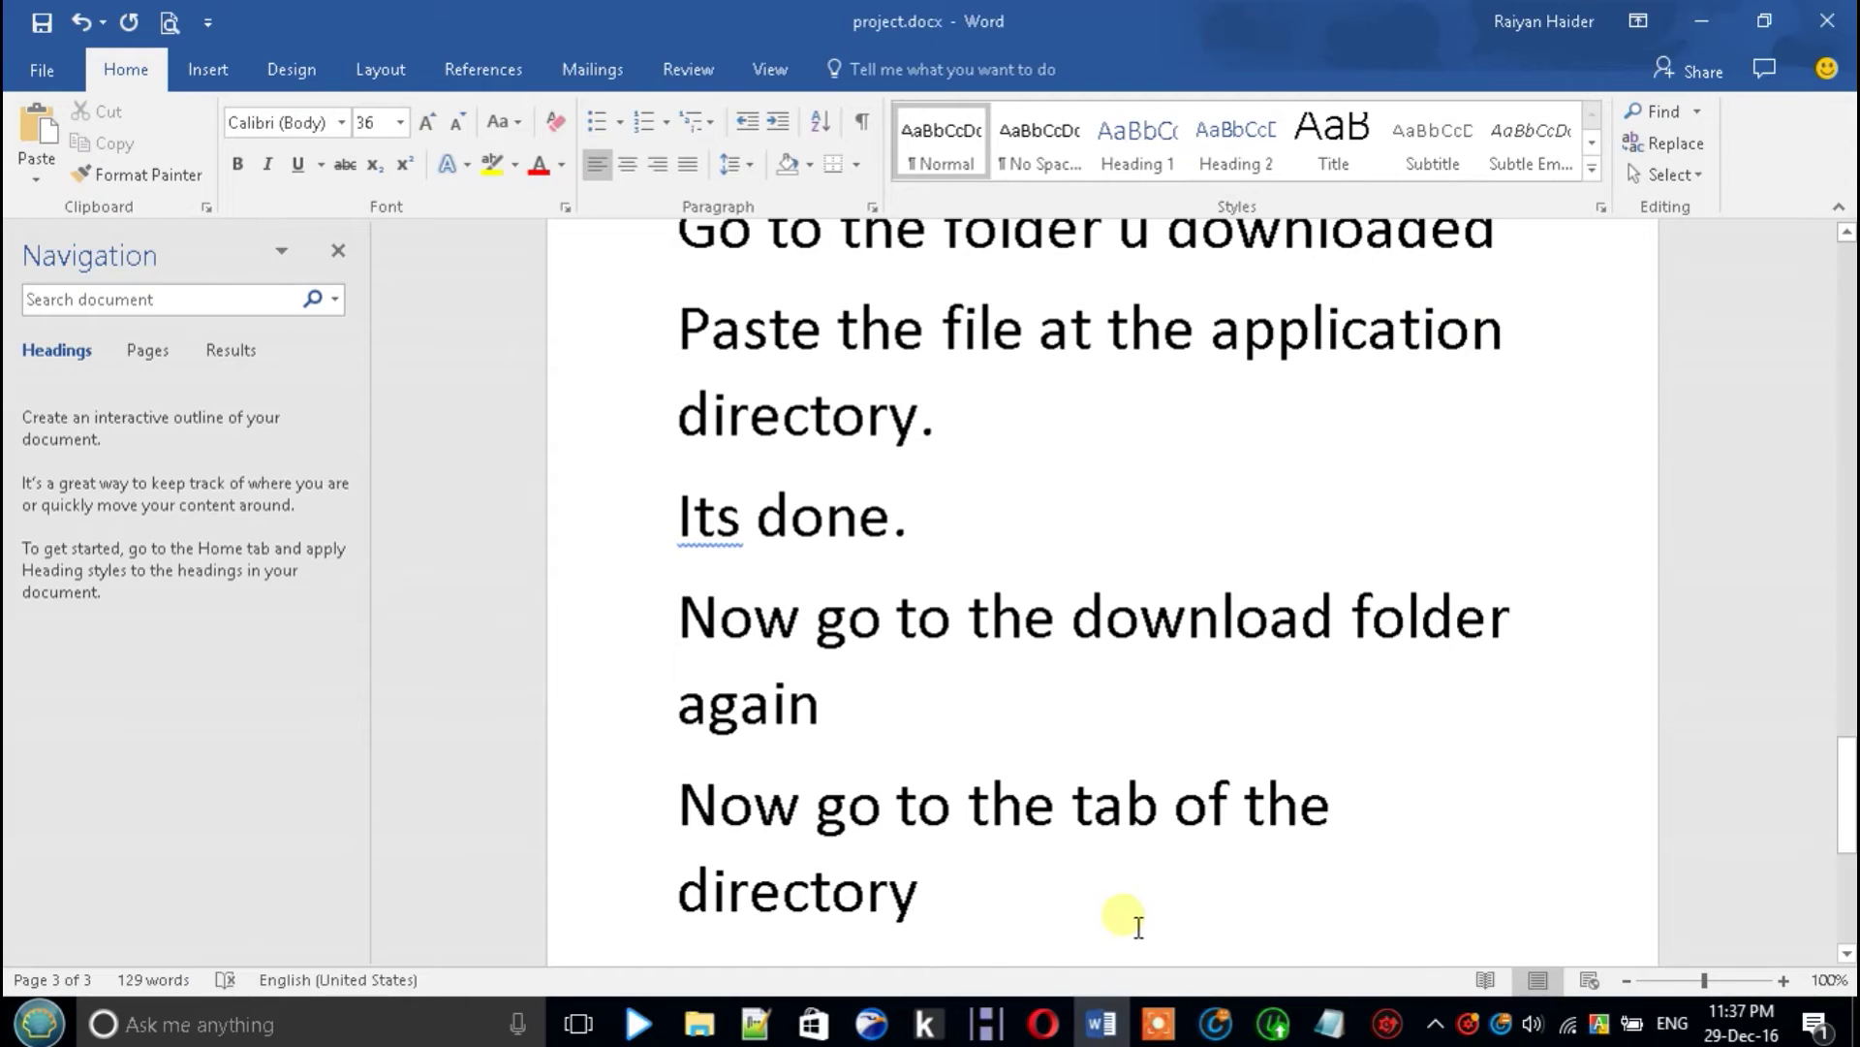
key(Return)
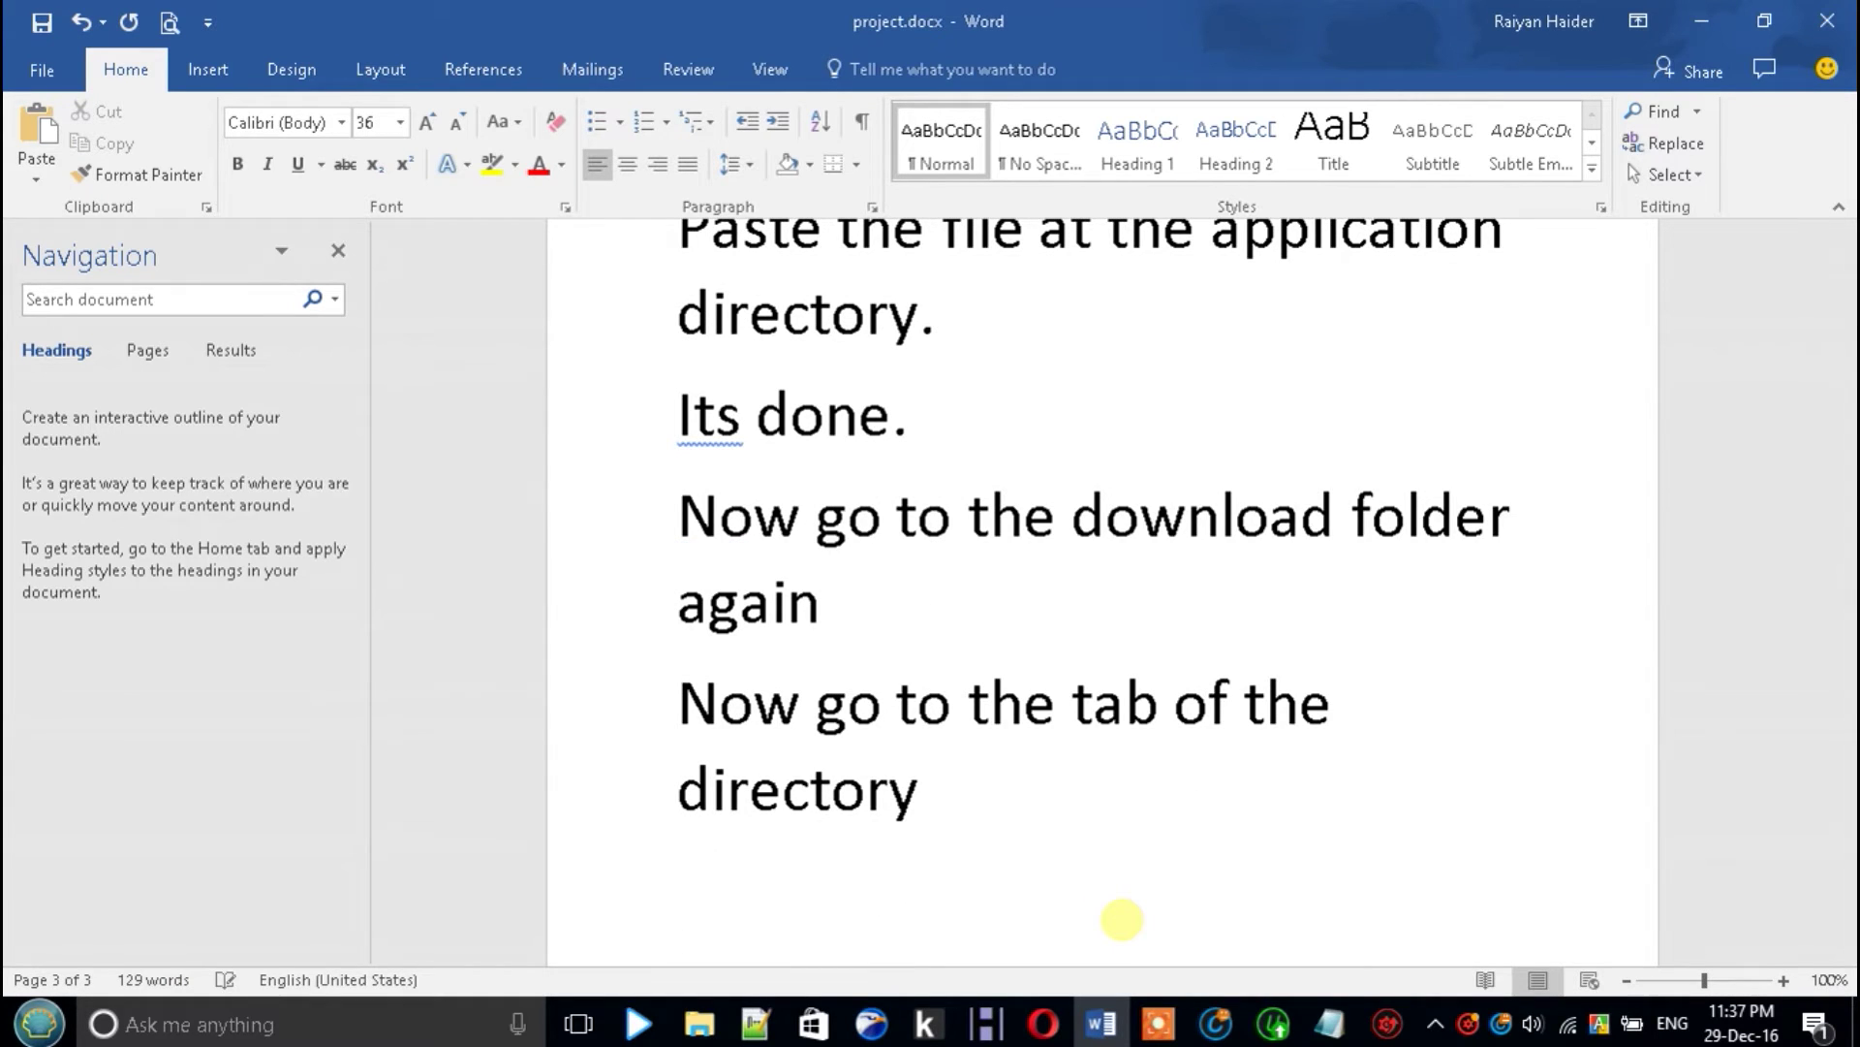
text(Pe)
text(ess o)
text(n e)
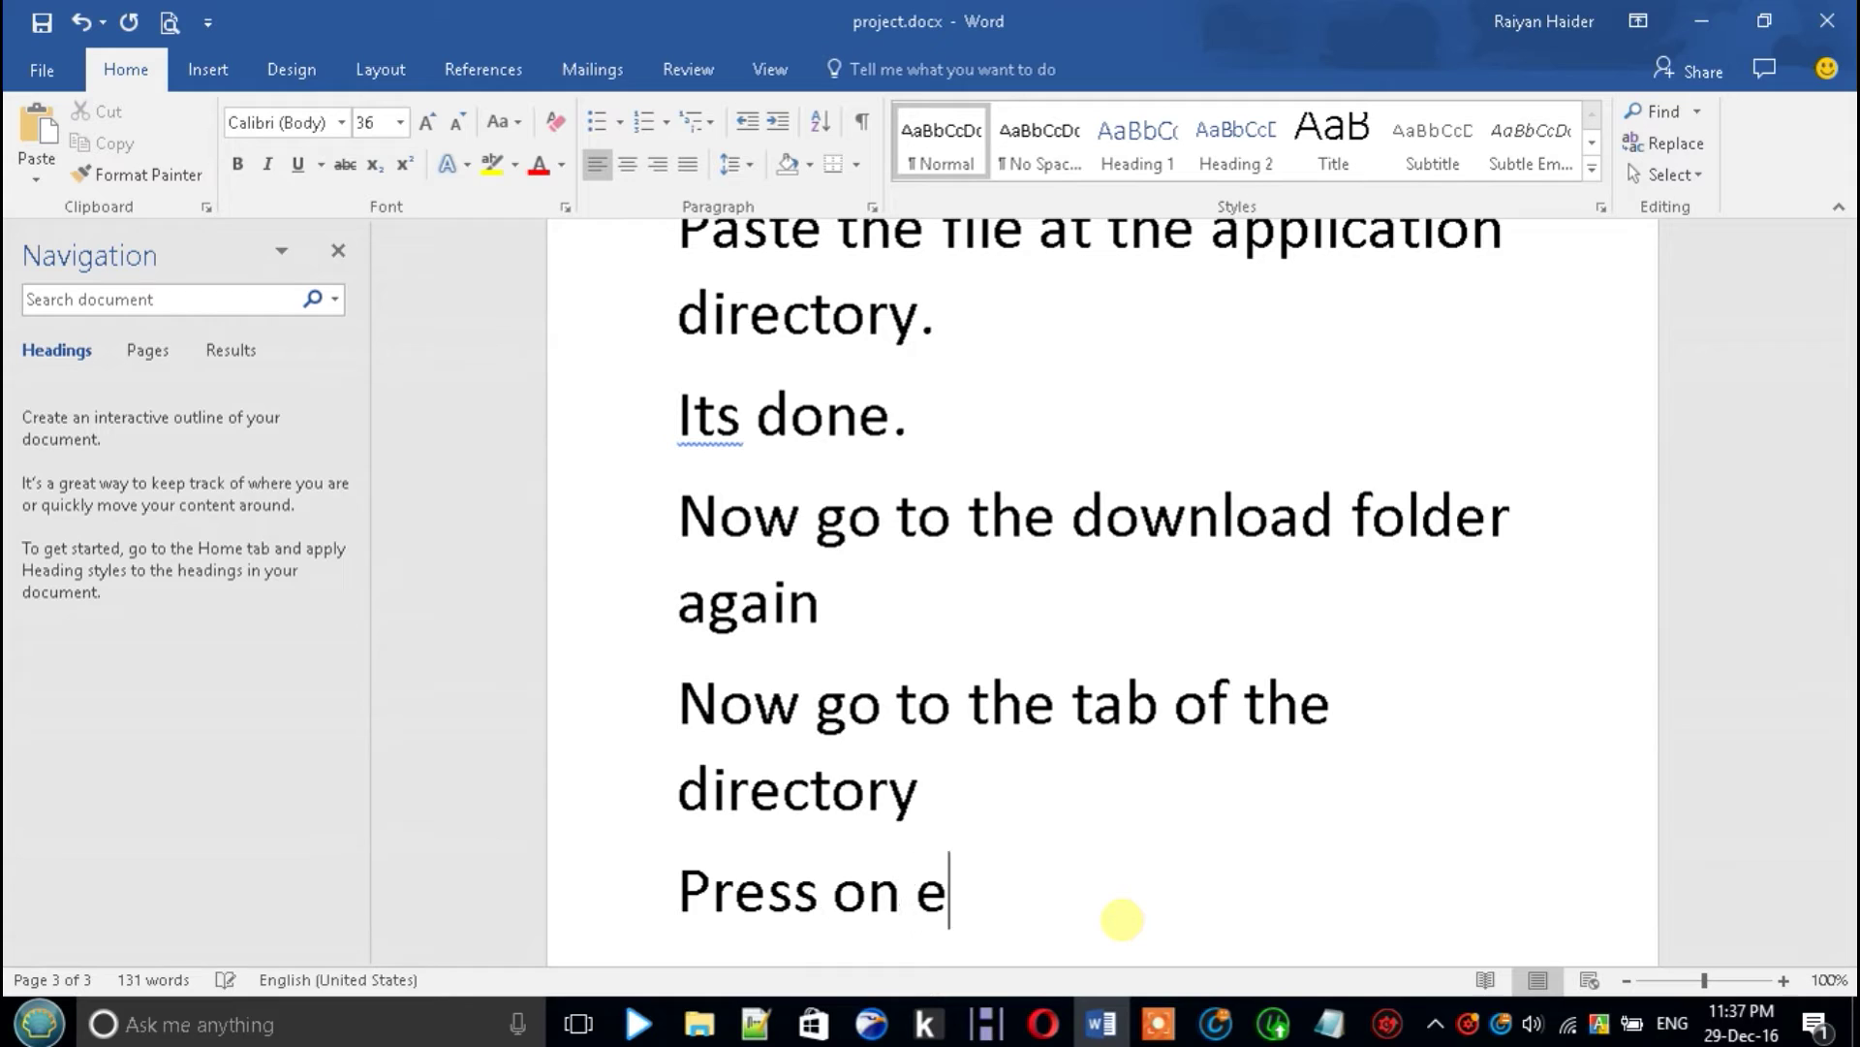
text(nter code.)
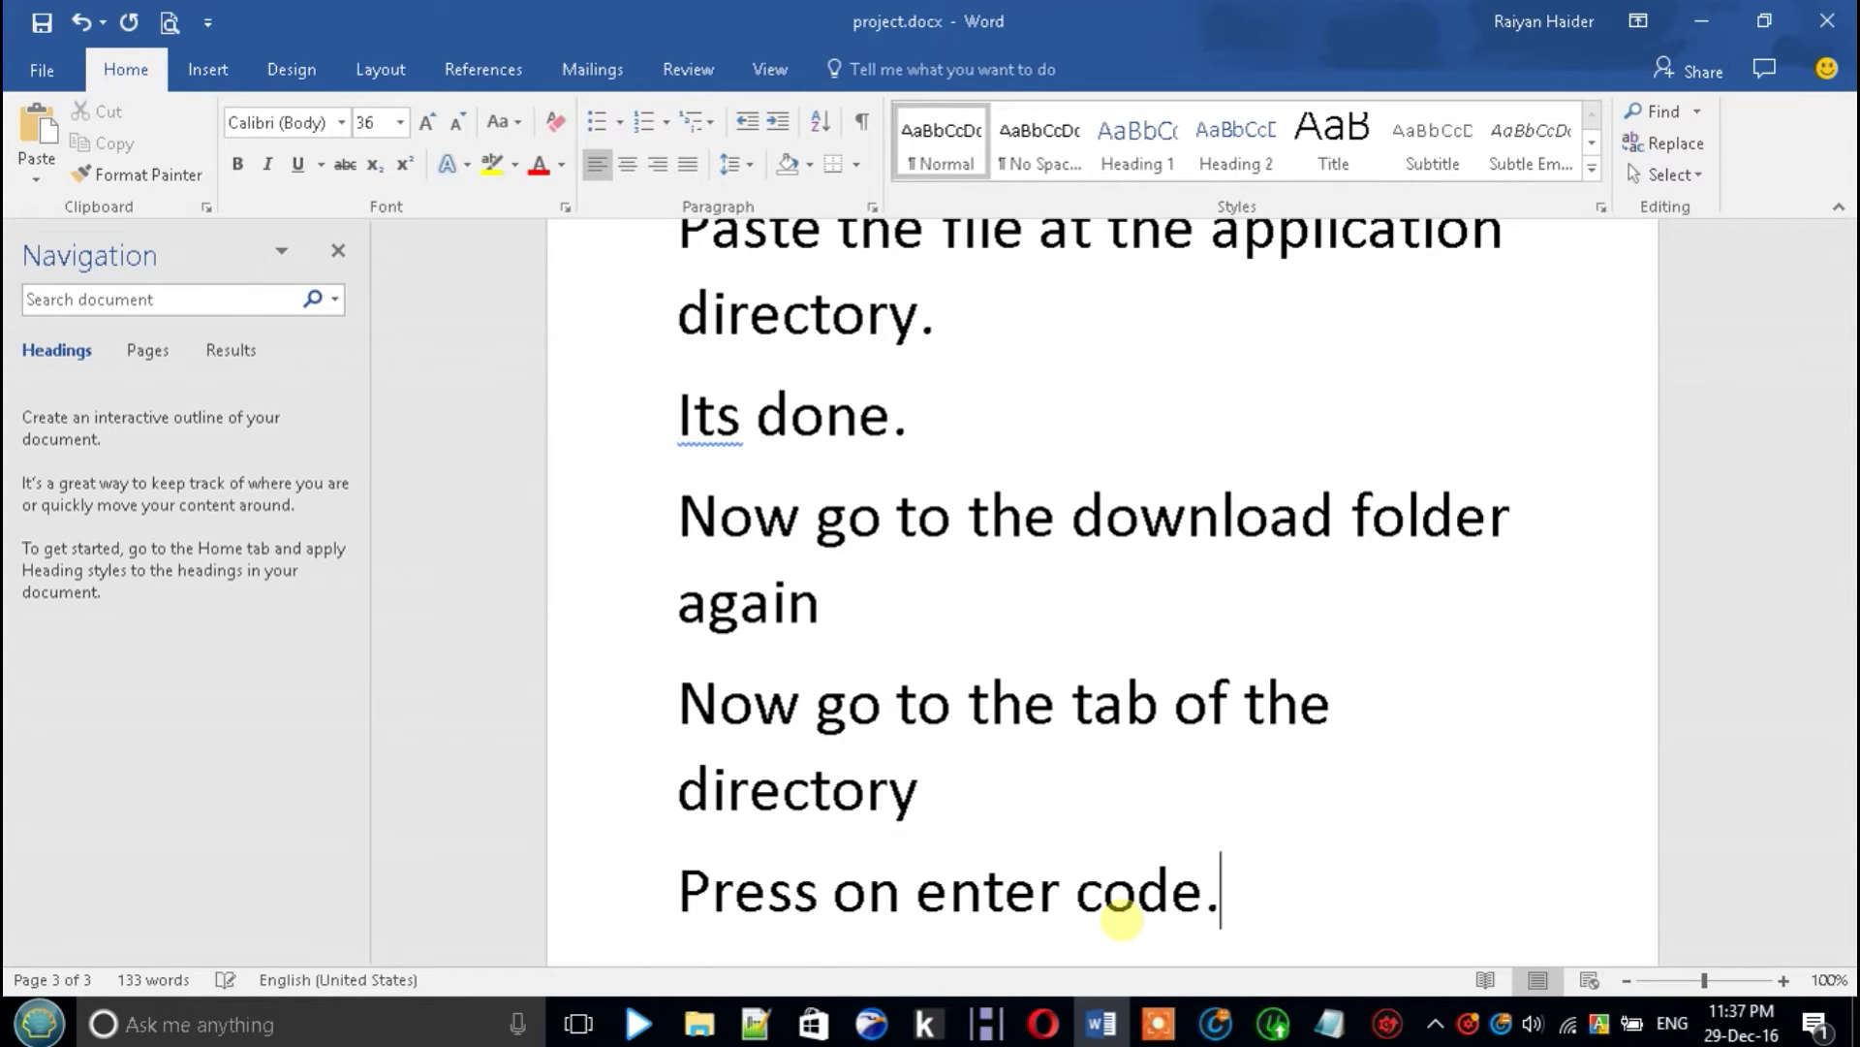
Add the line "U must have to activate it quickly or else.Every popup apps will open like me." at the end of the notes
key(Return)
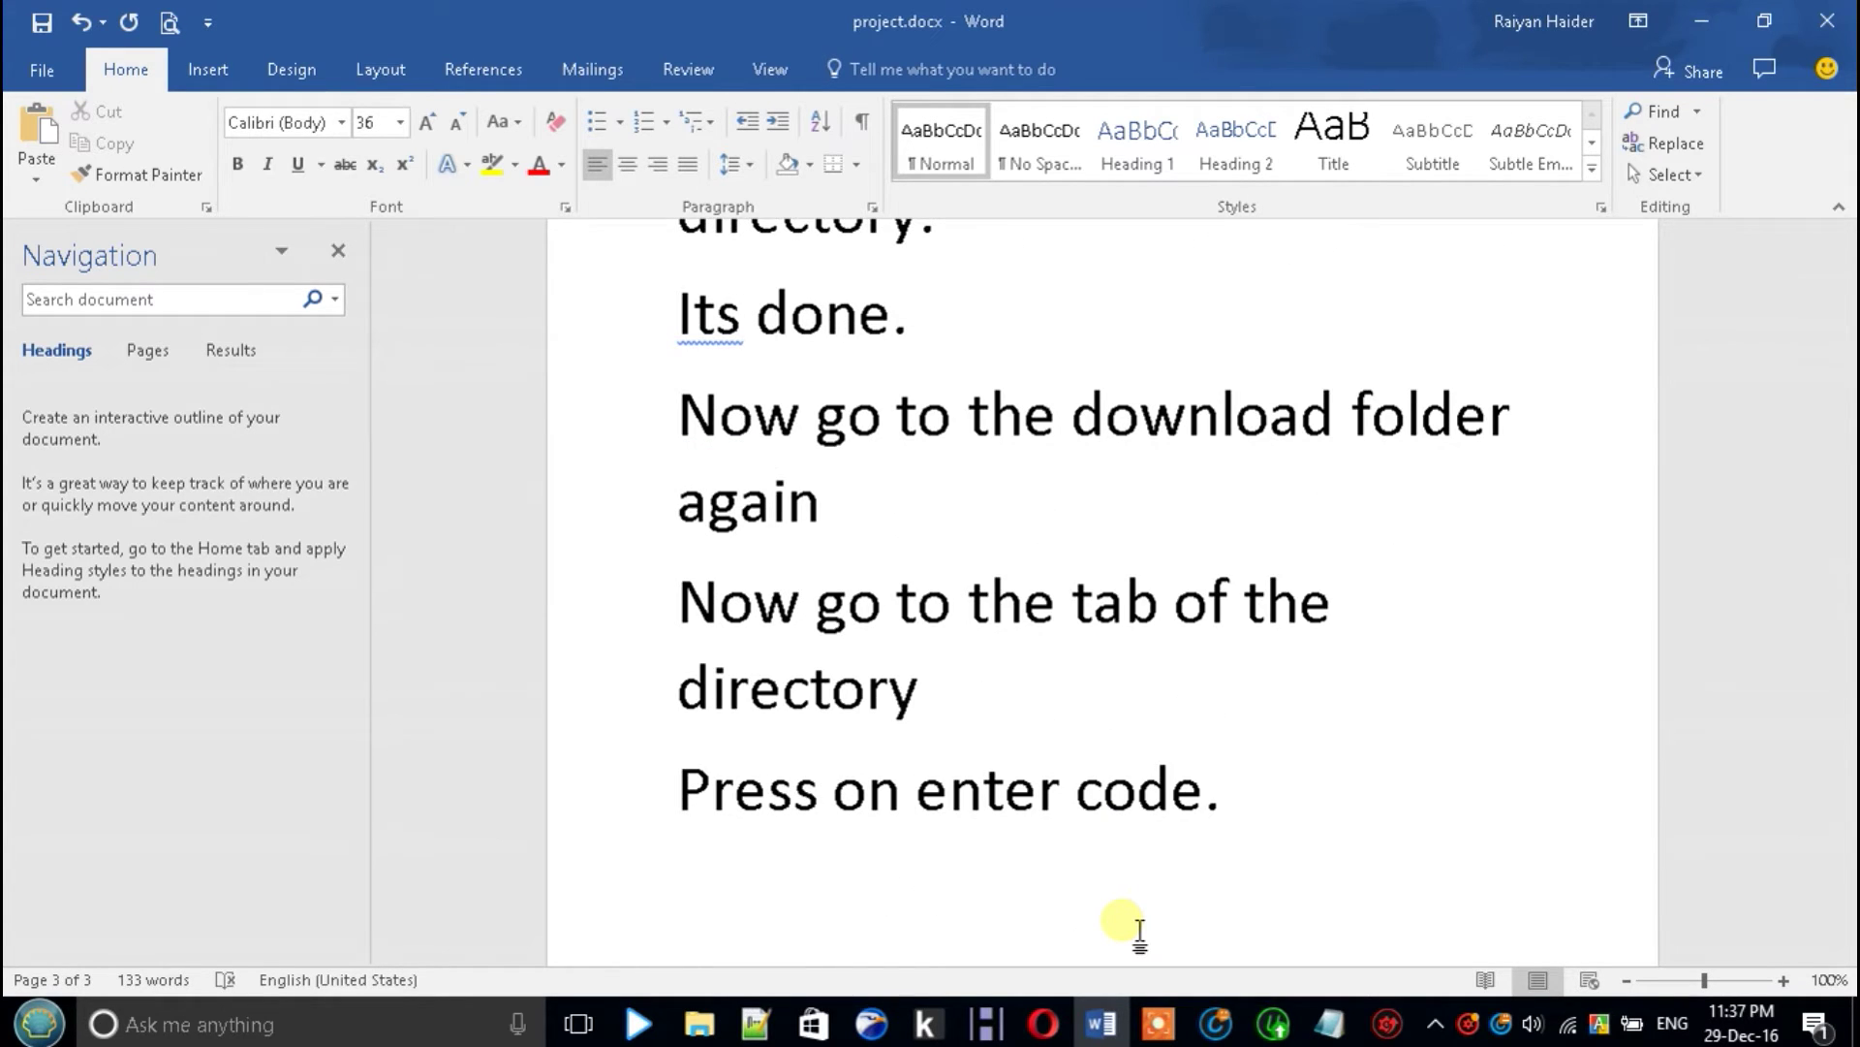
text(U mu)
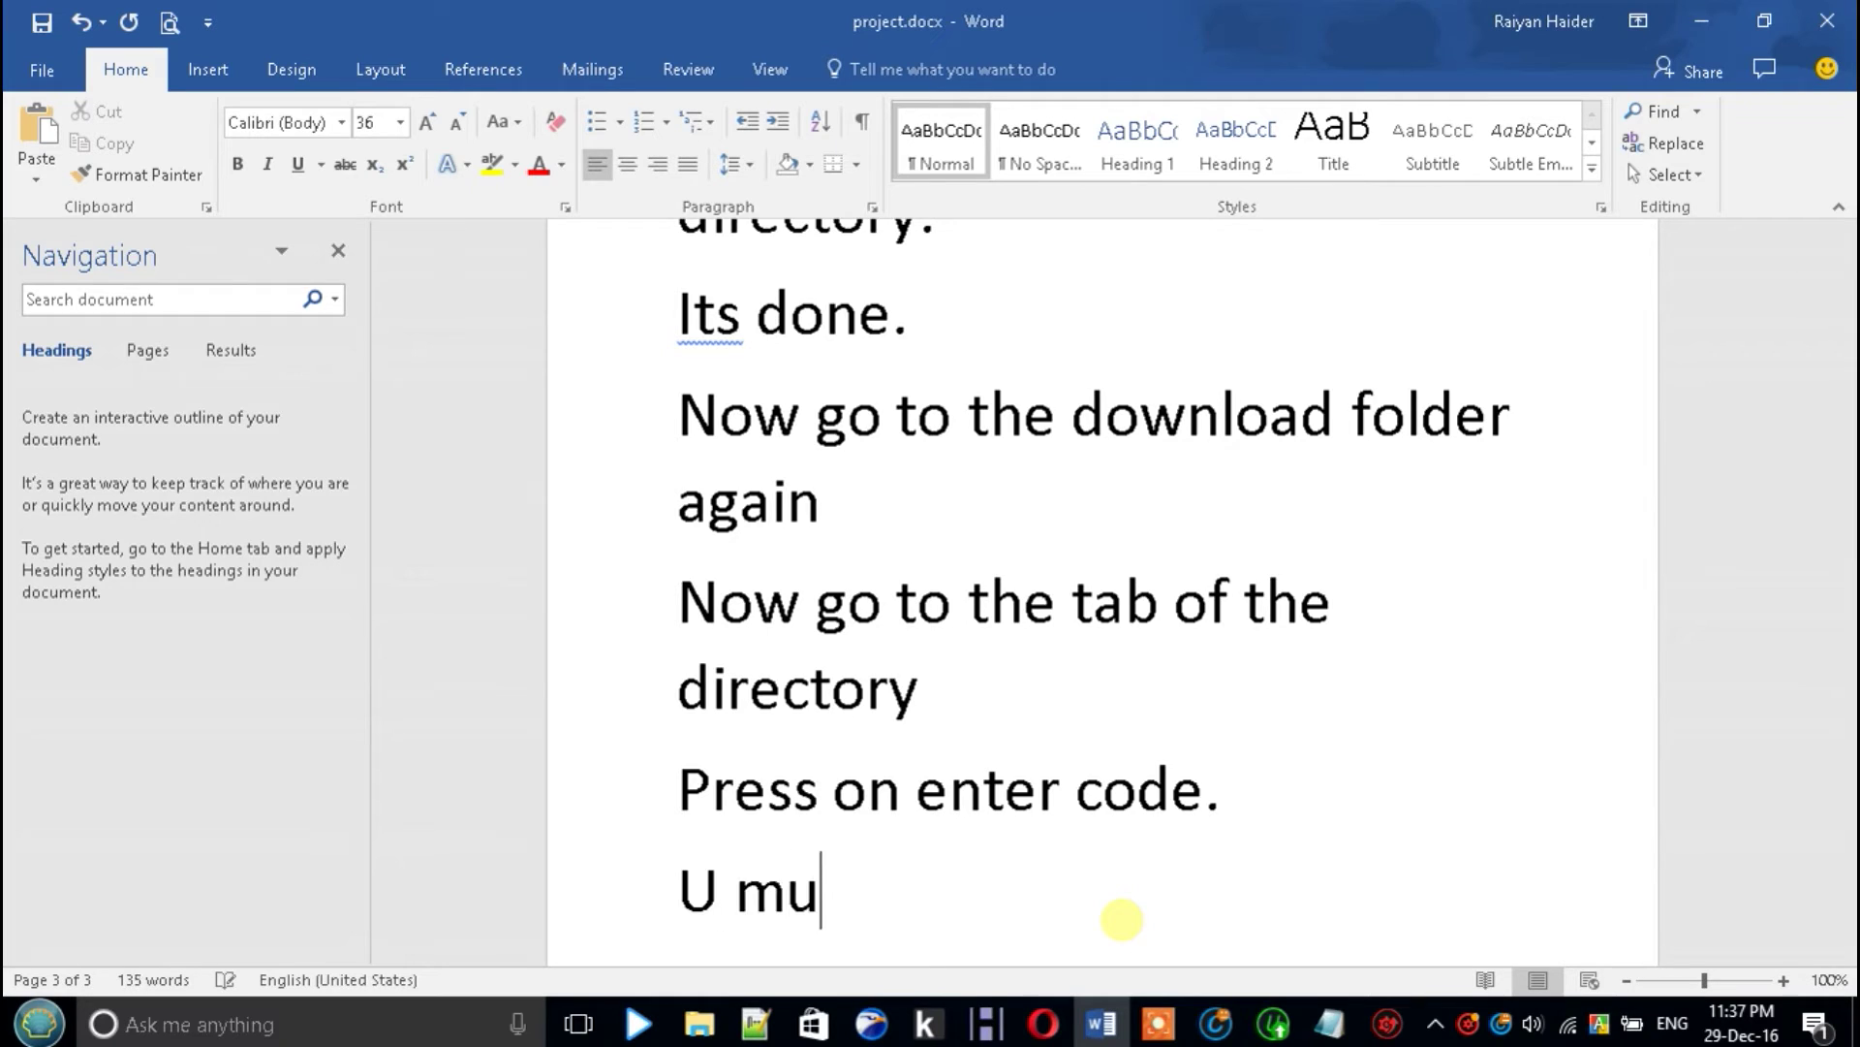
text(st have )
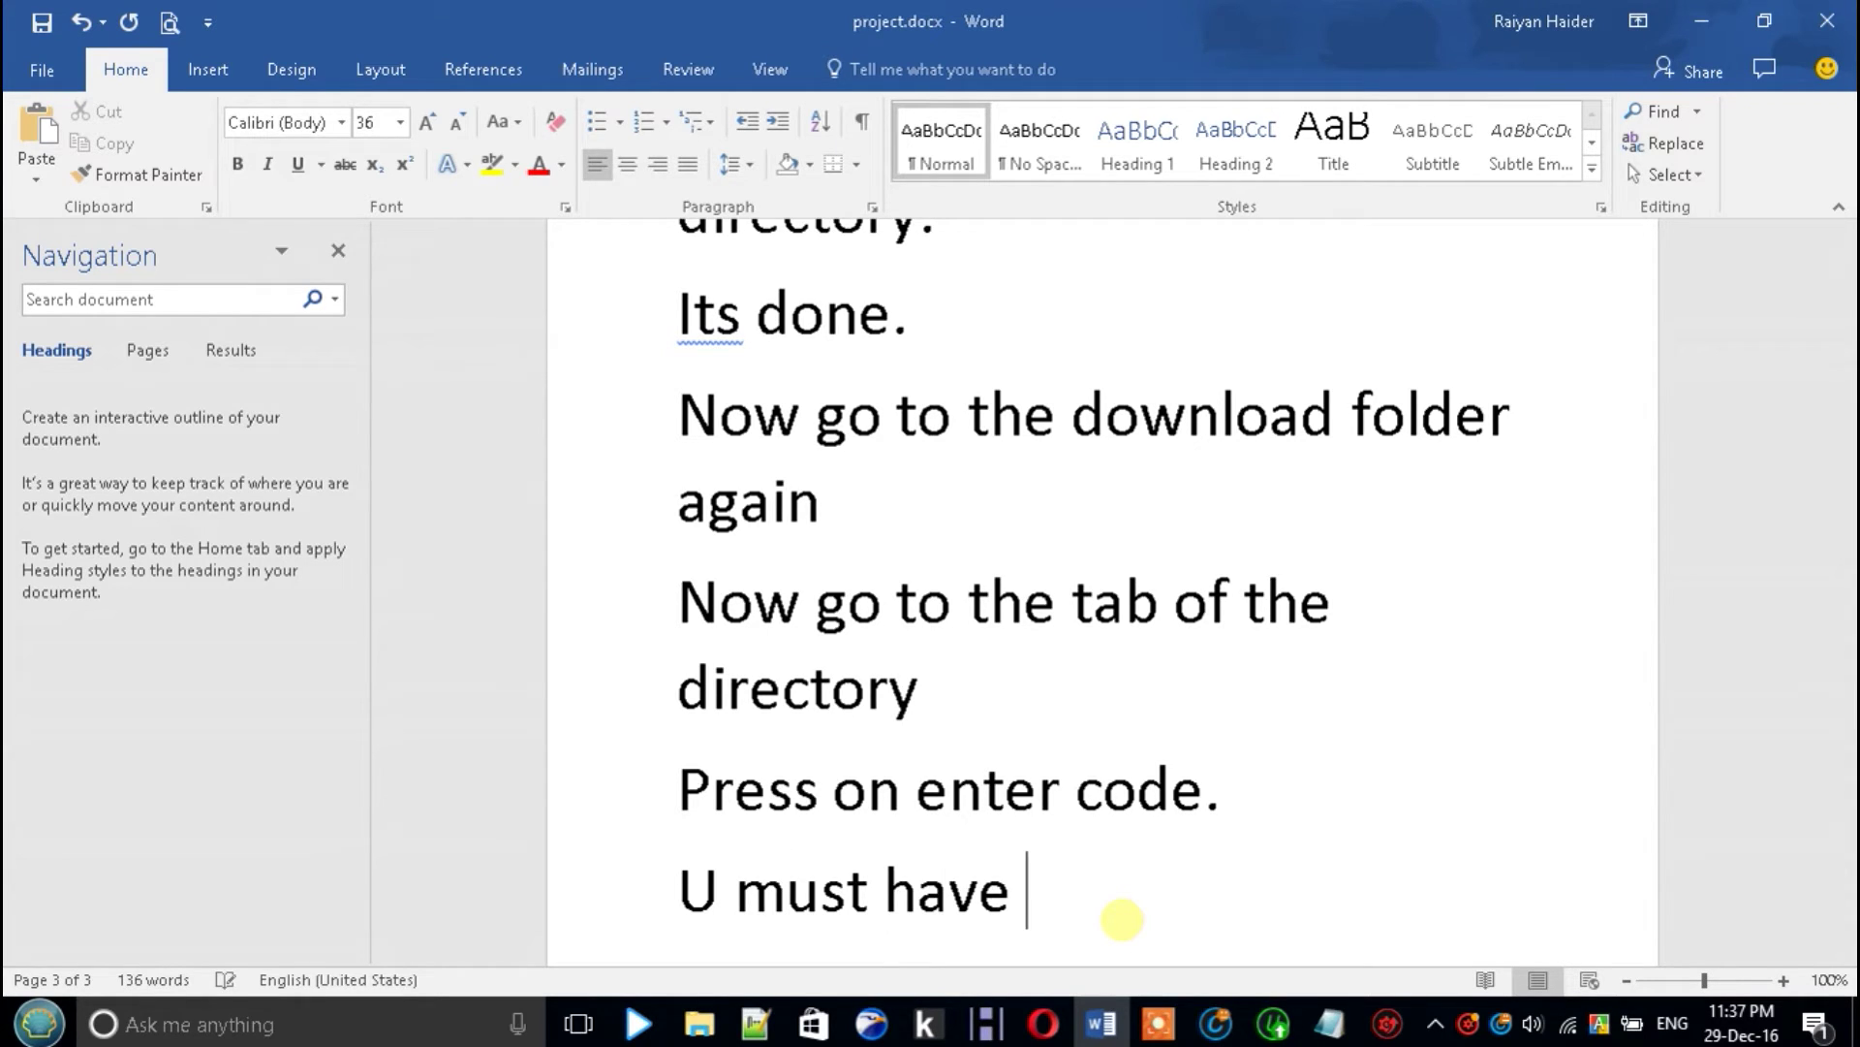
text(to acti)
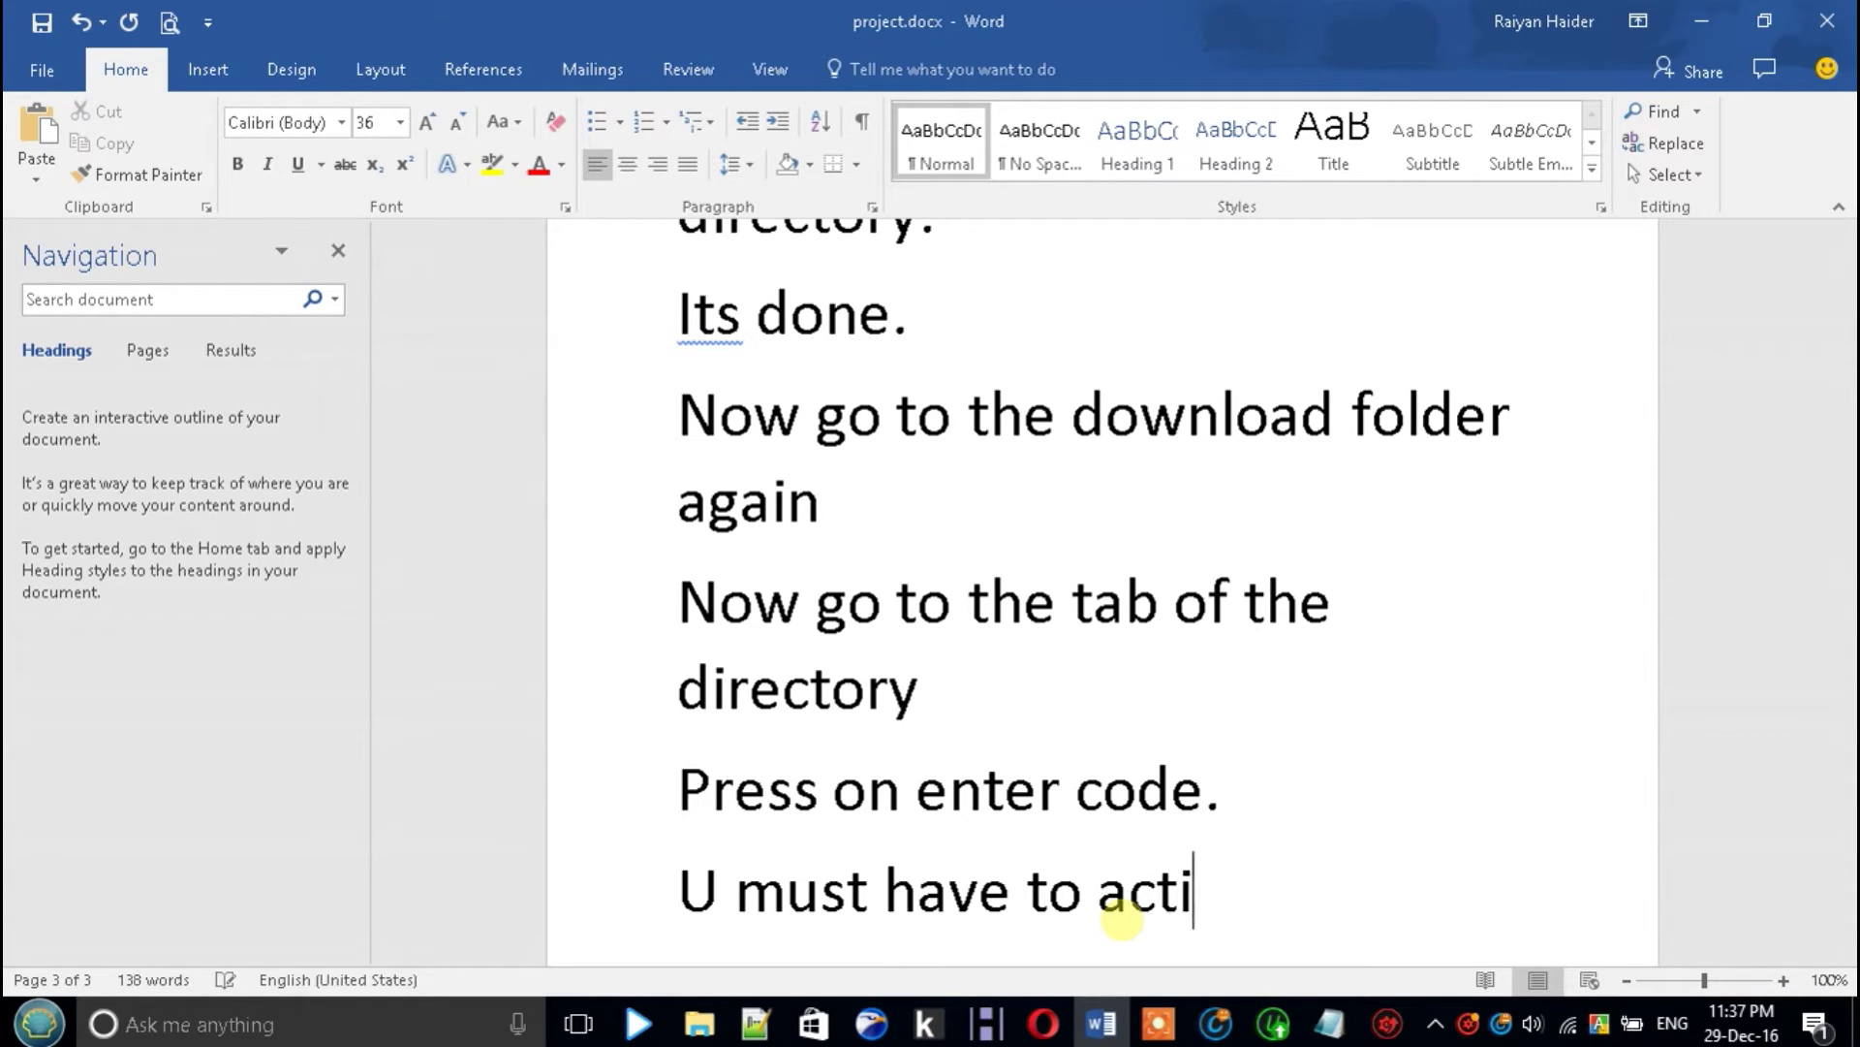
text(vate it )
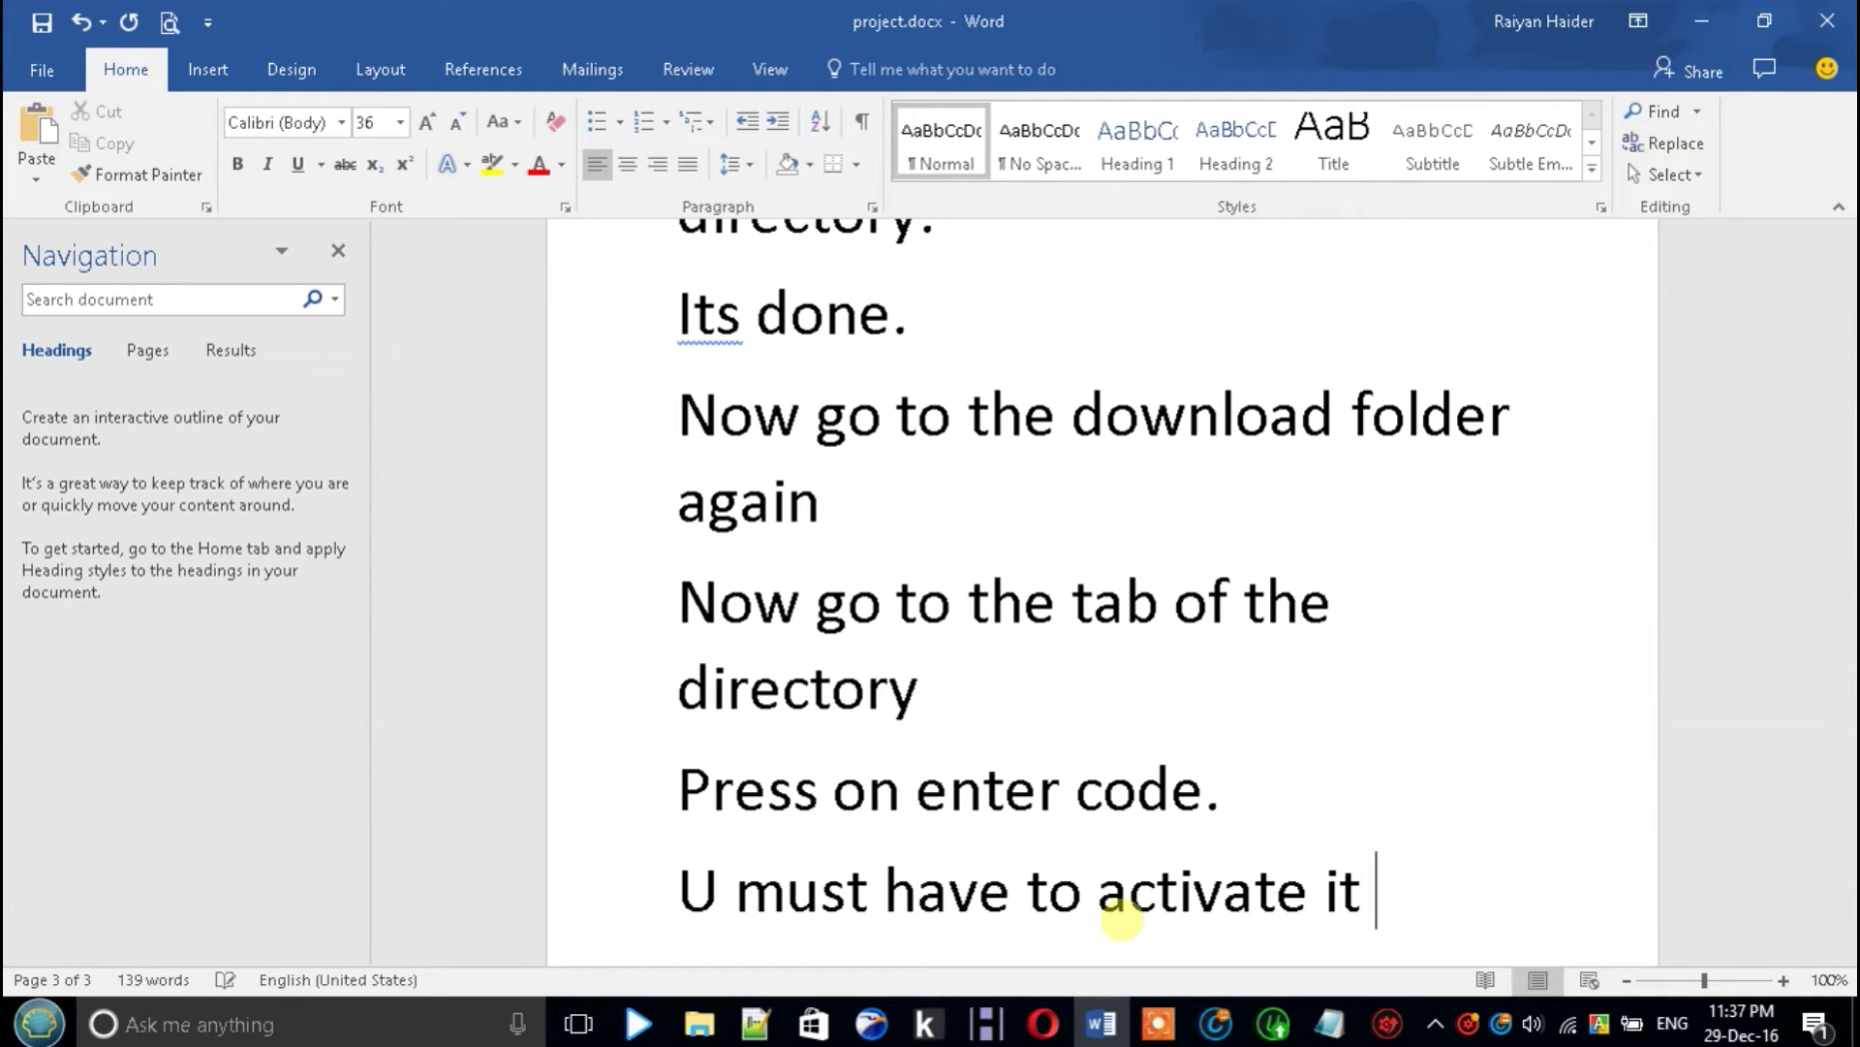
text(quic)
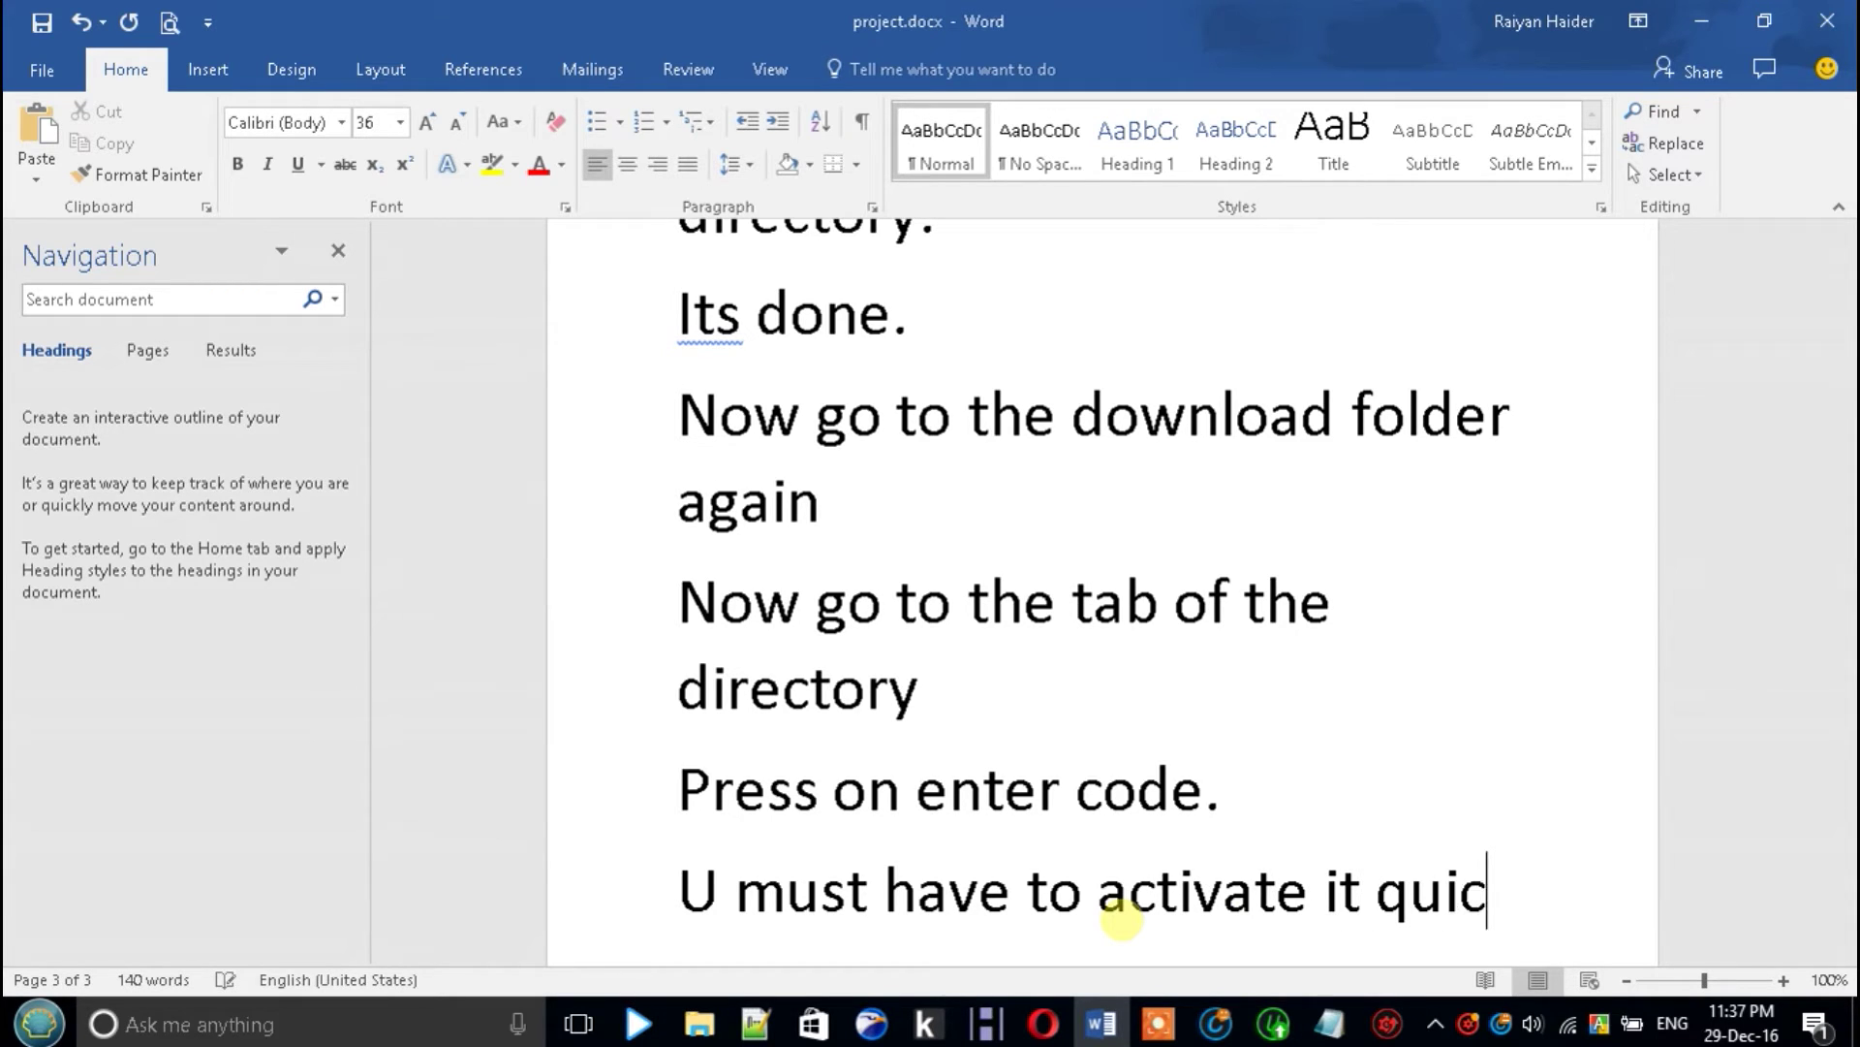
text(kly or )
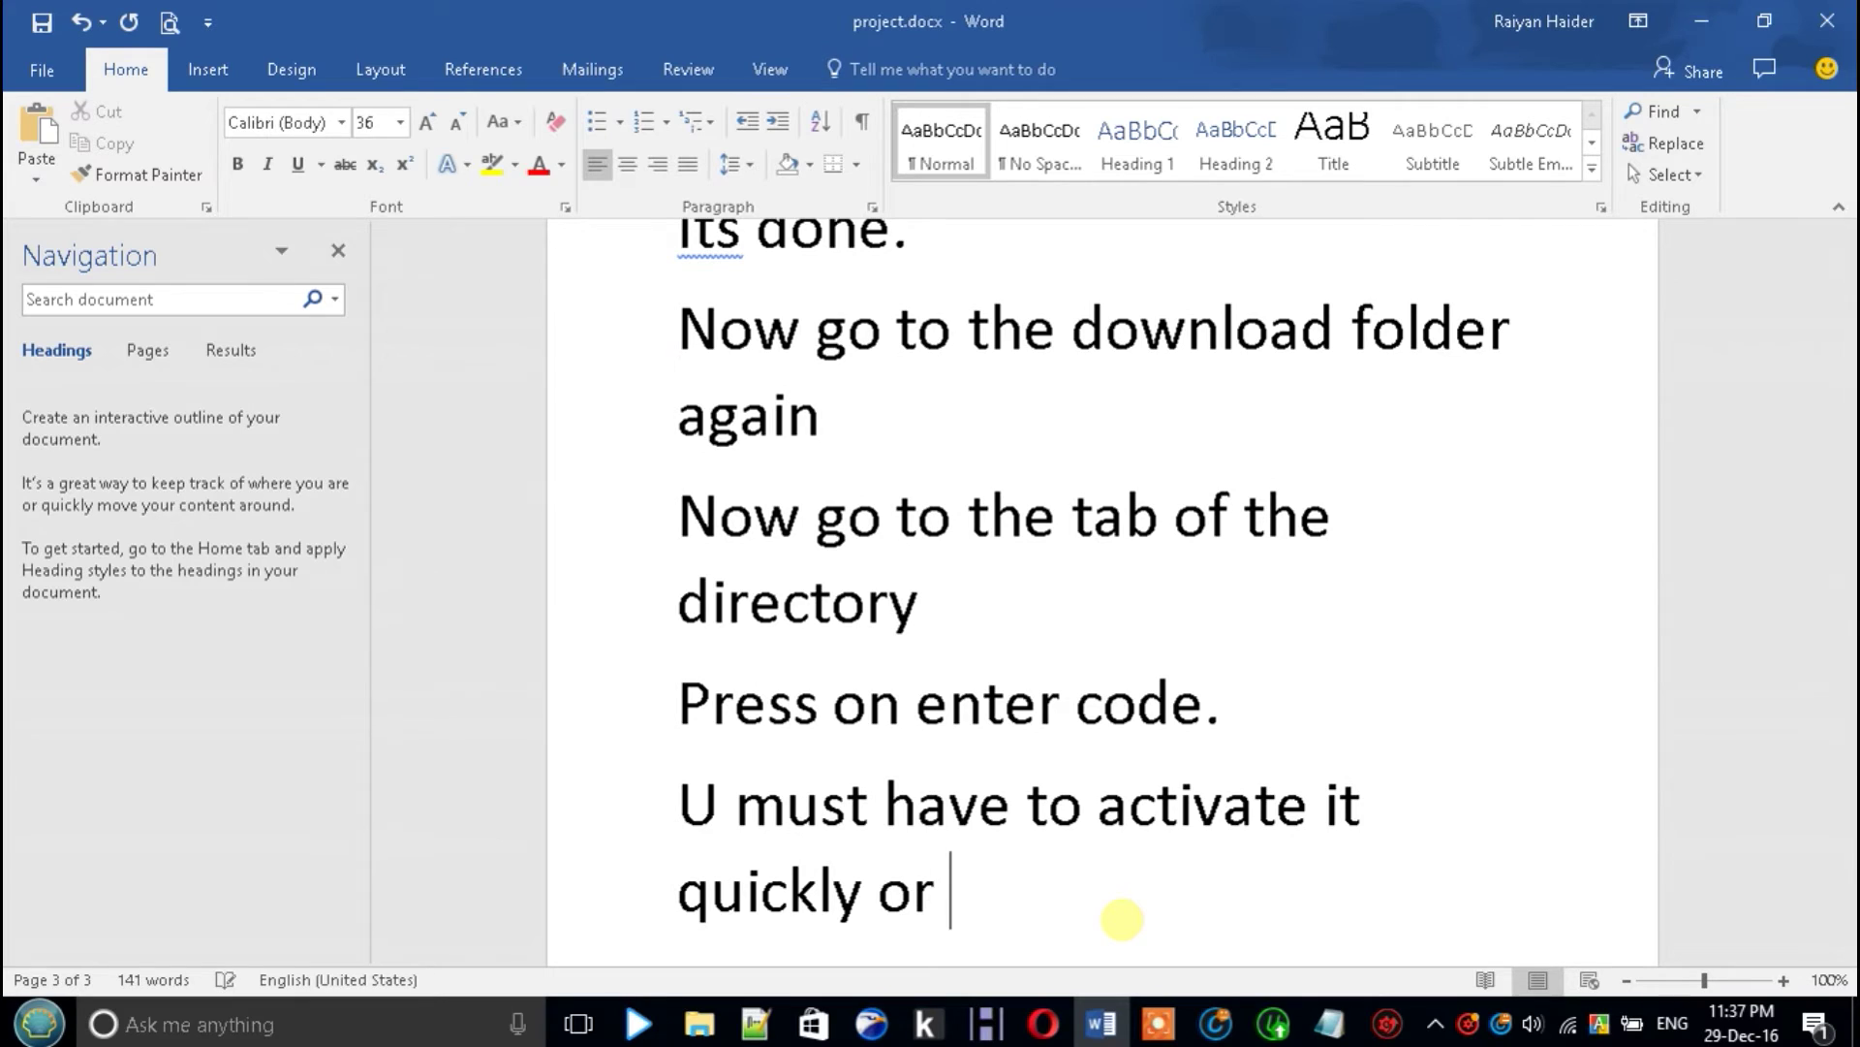
text(else.Every )
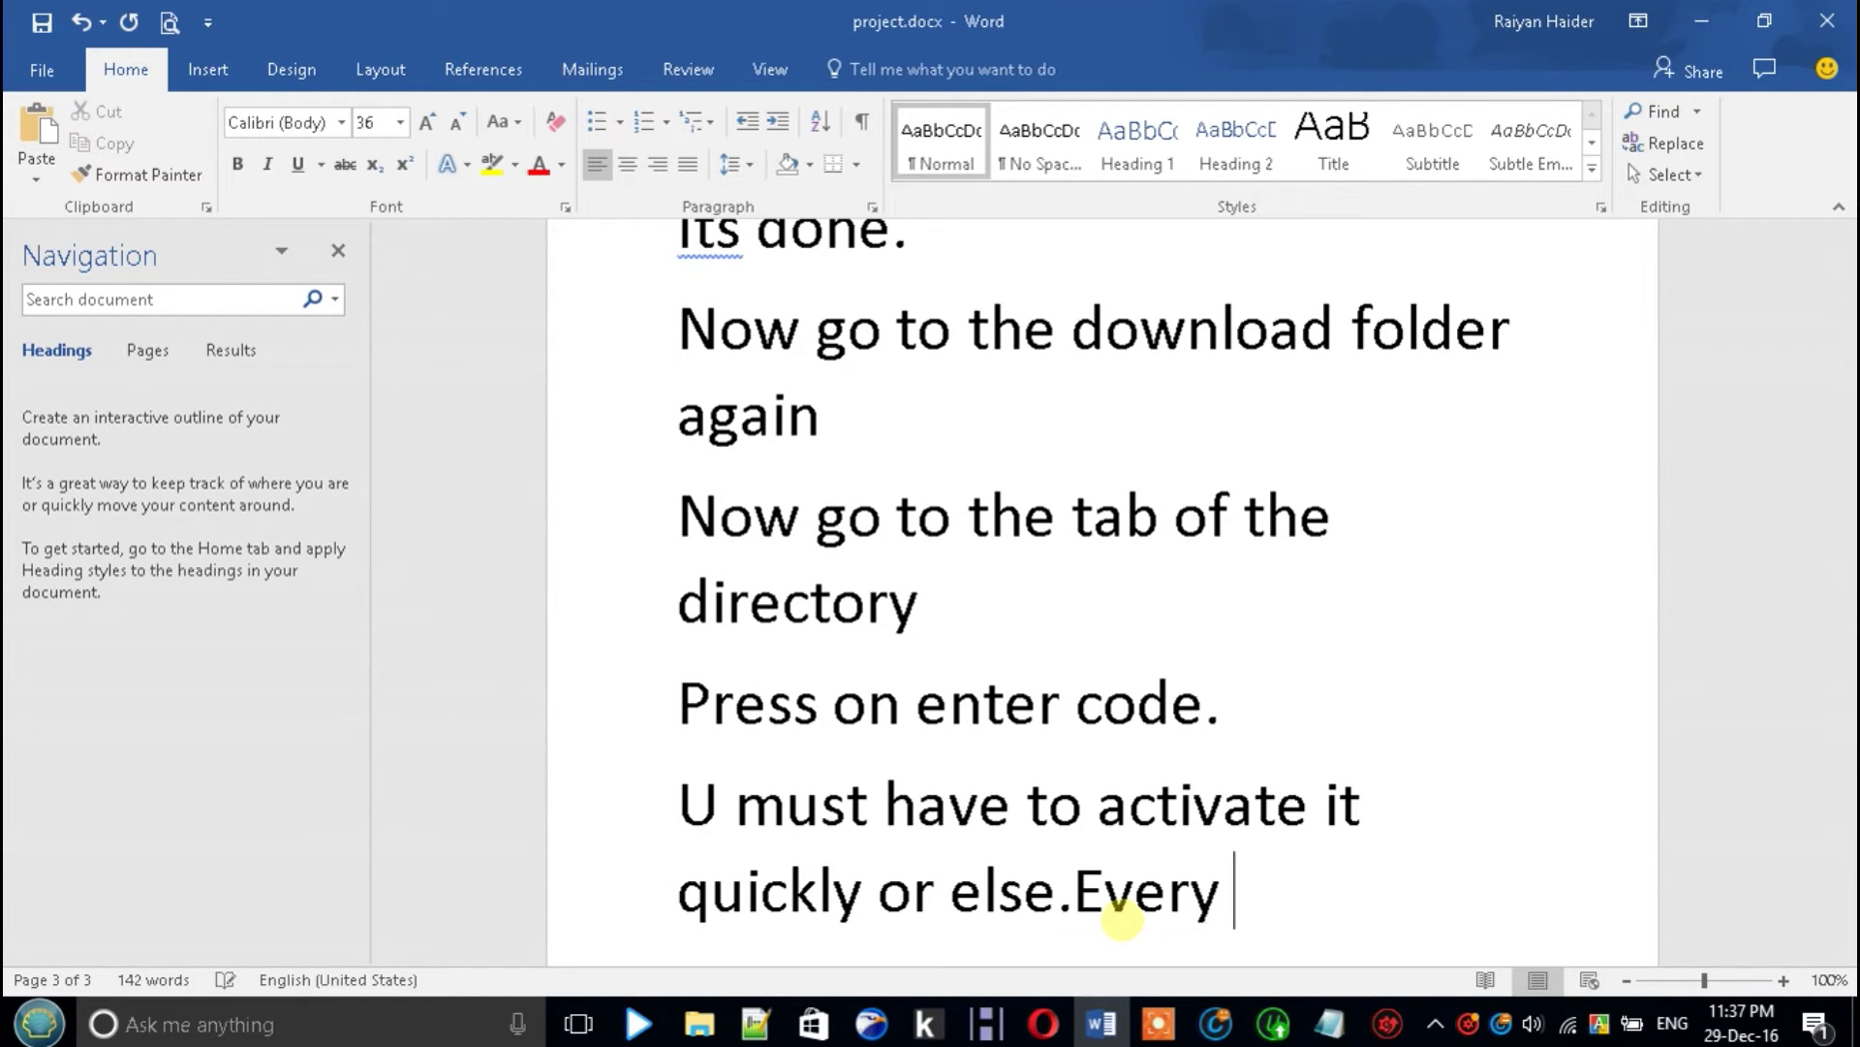
text(popup apps )
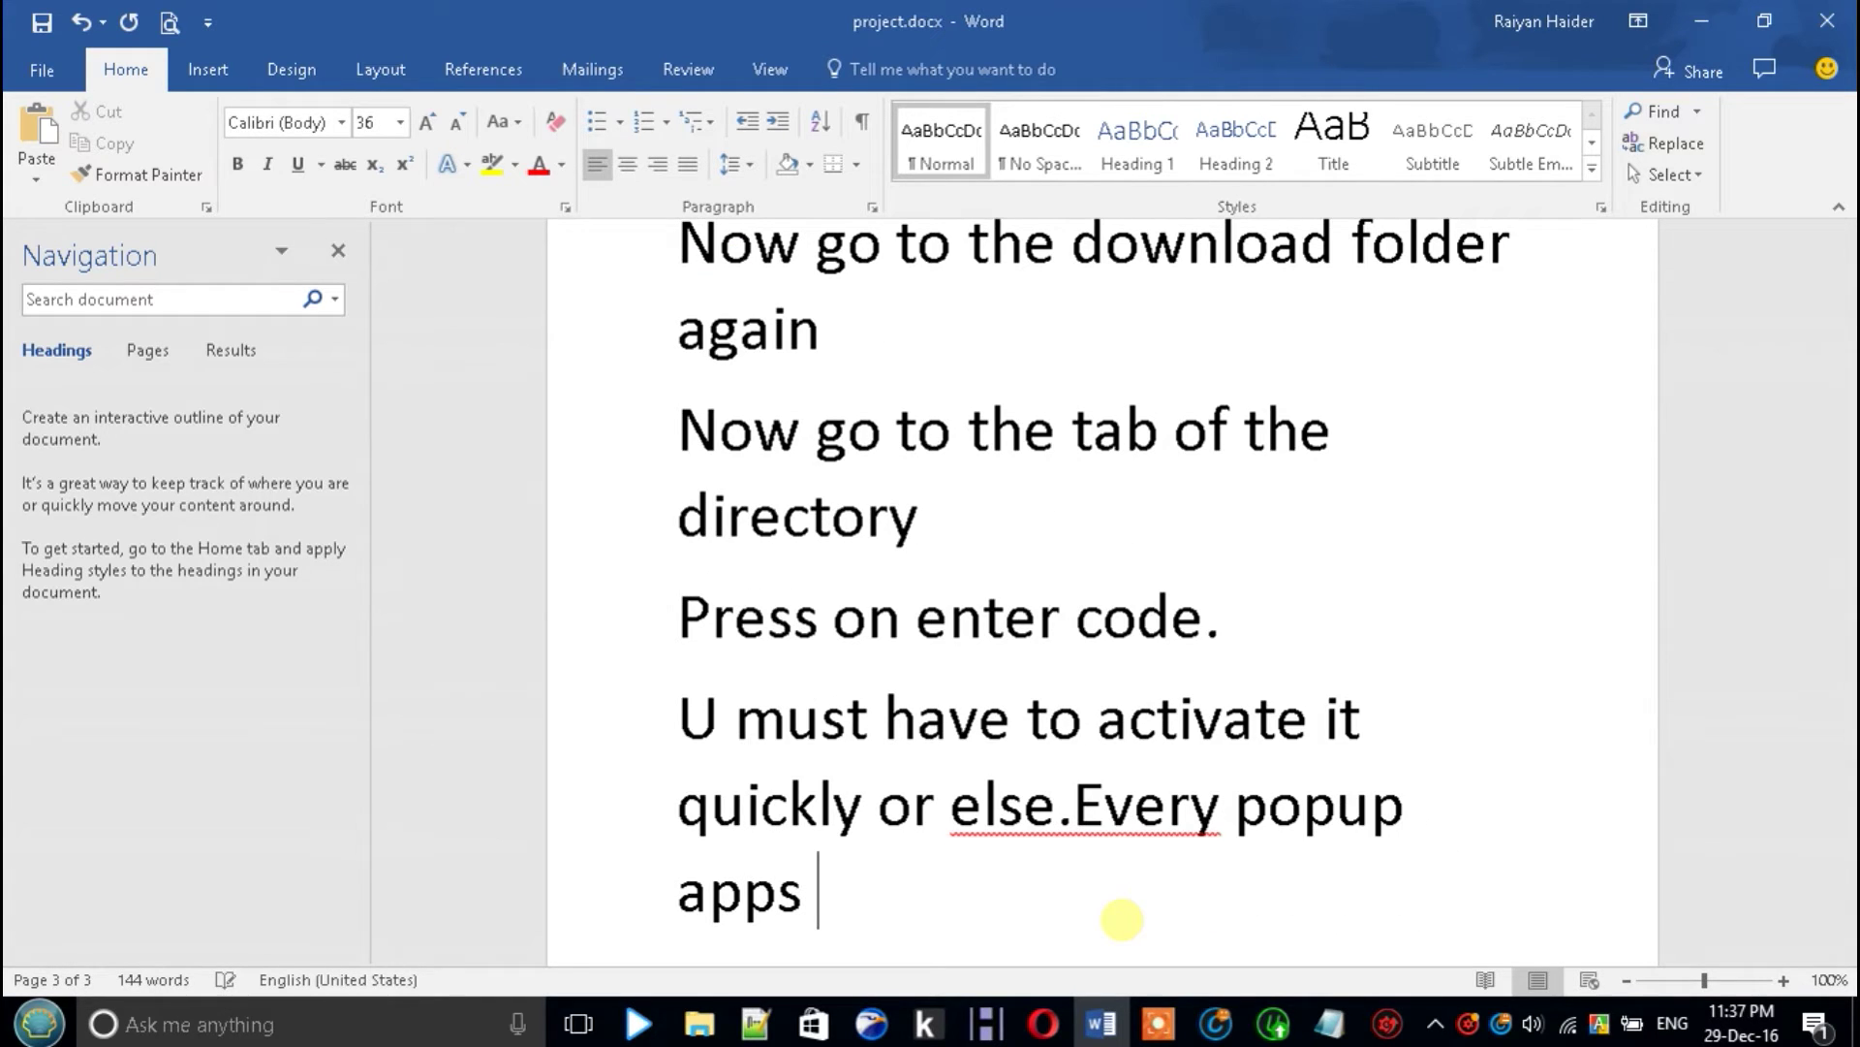
text(will o)
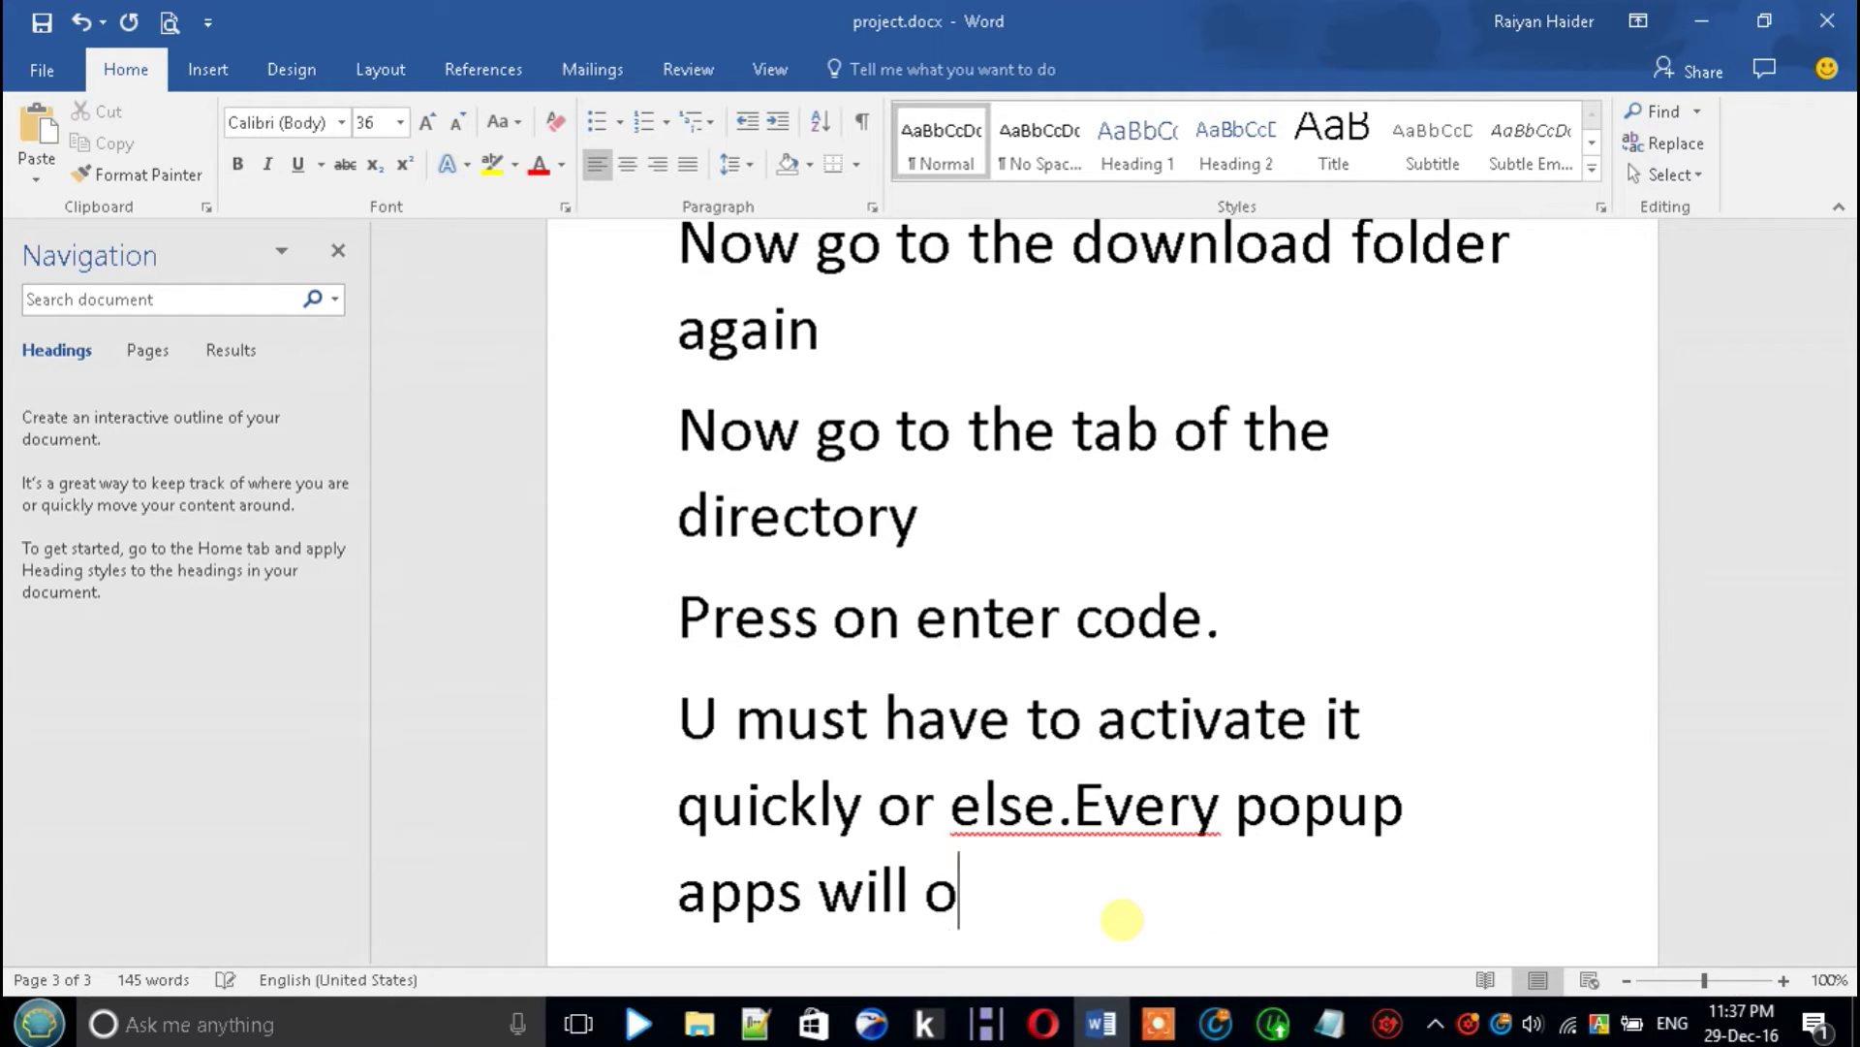
text(pen like)
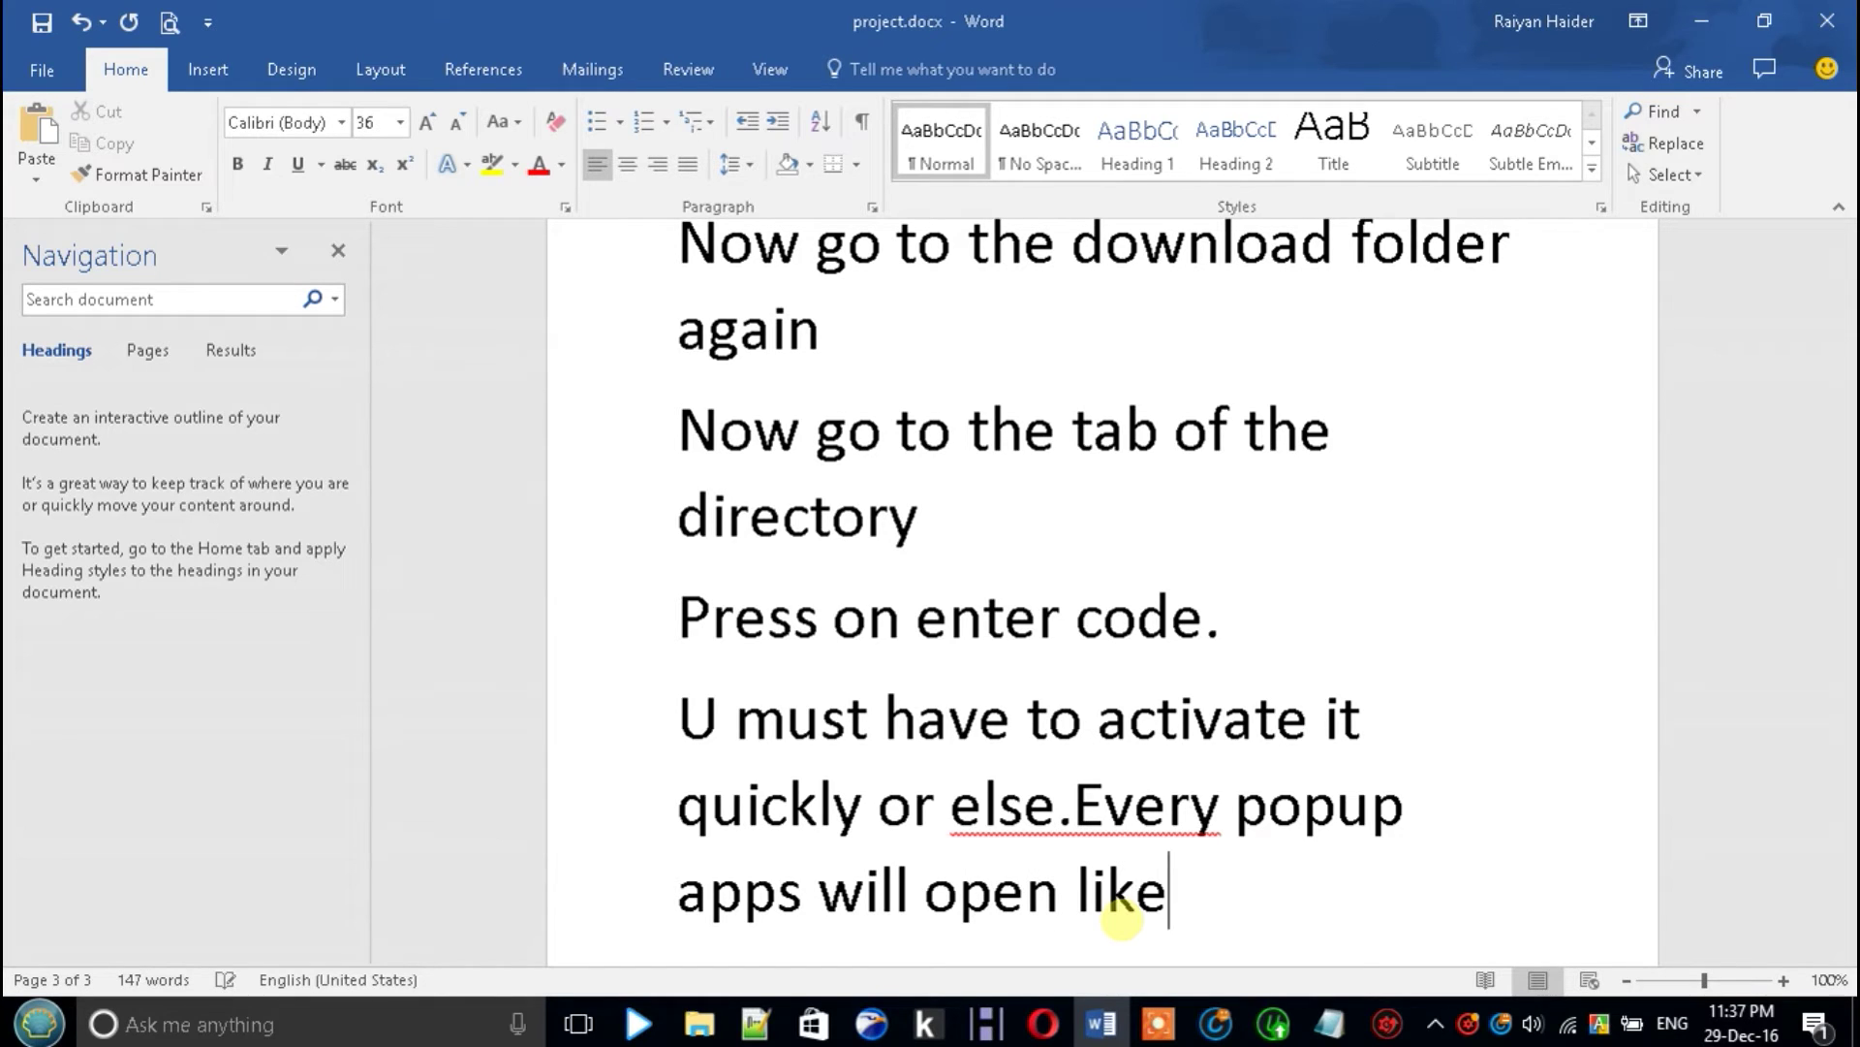
text( me.)
key(Return)
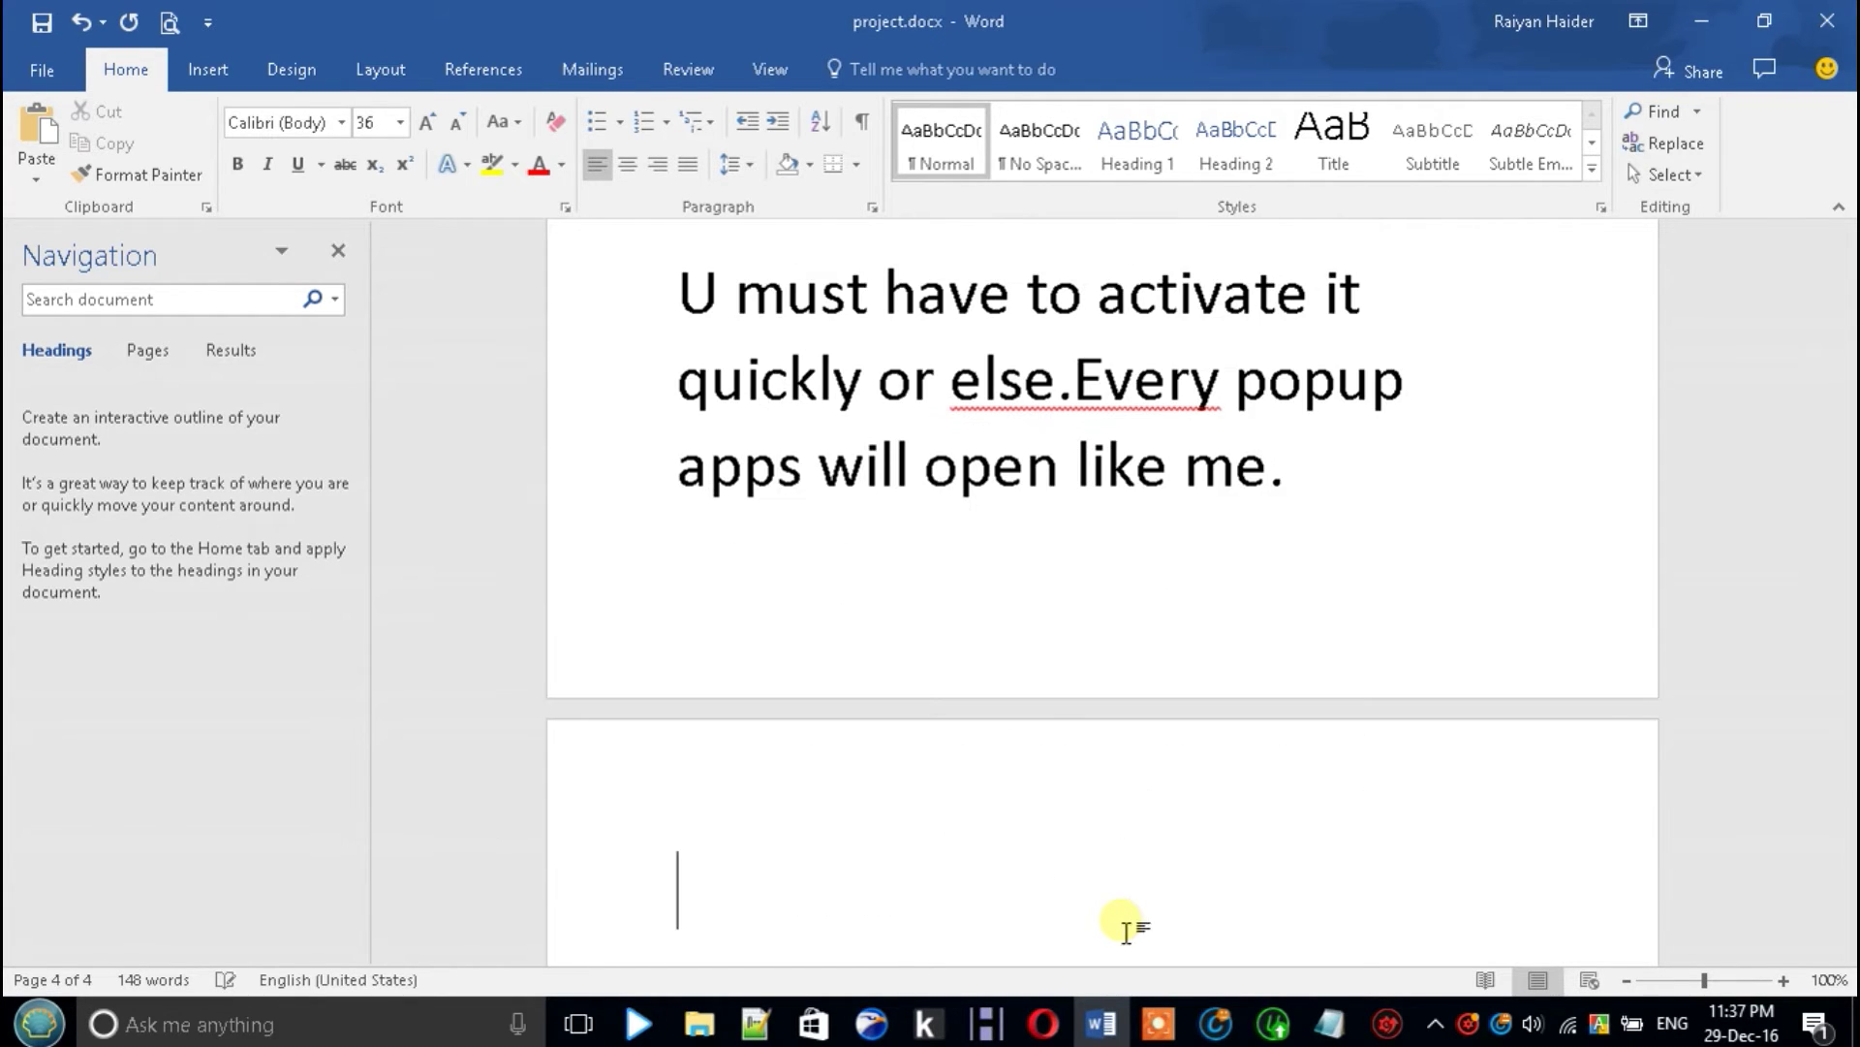
Switch to Advanced SystemCare, paste the license code into the code entry form and register it, dismissing the message box
click(1211, 1029)
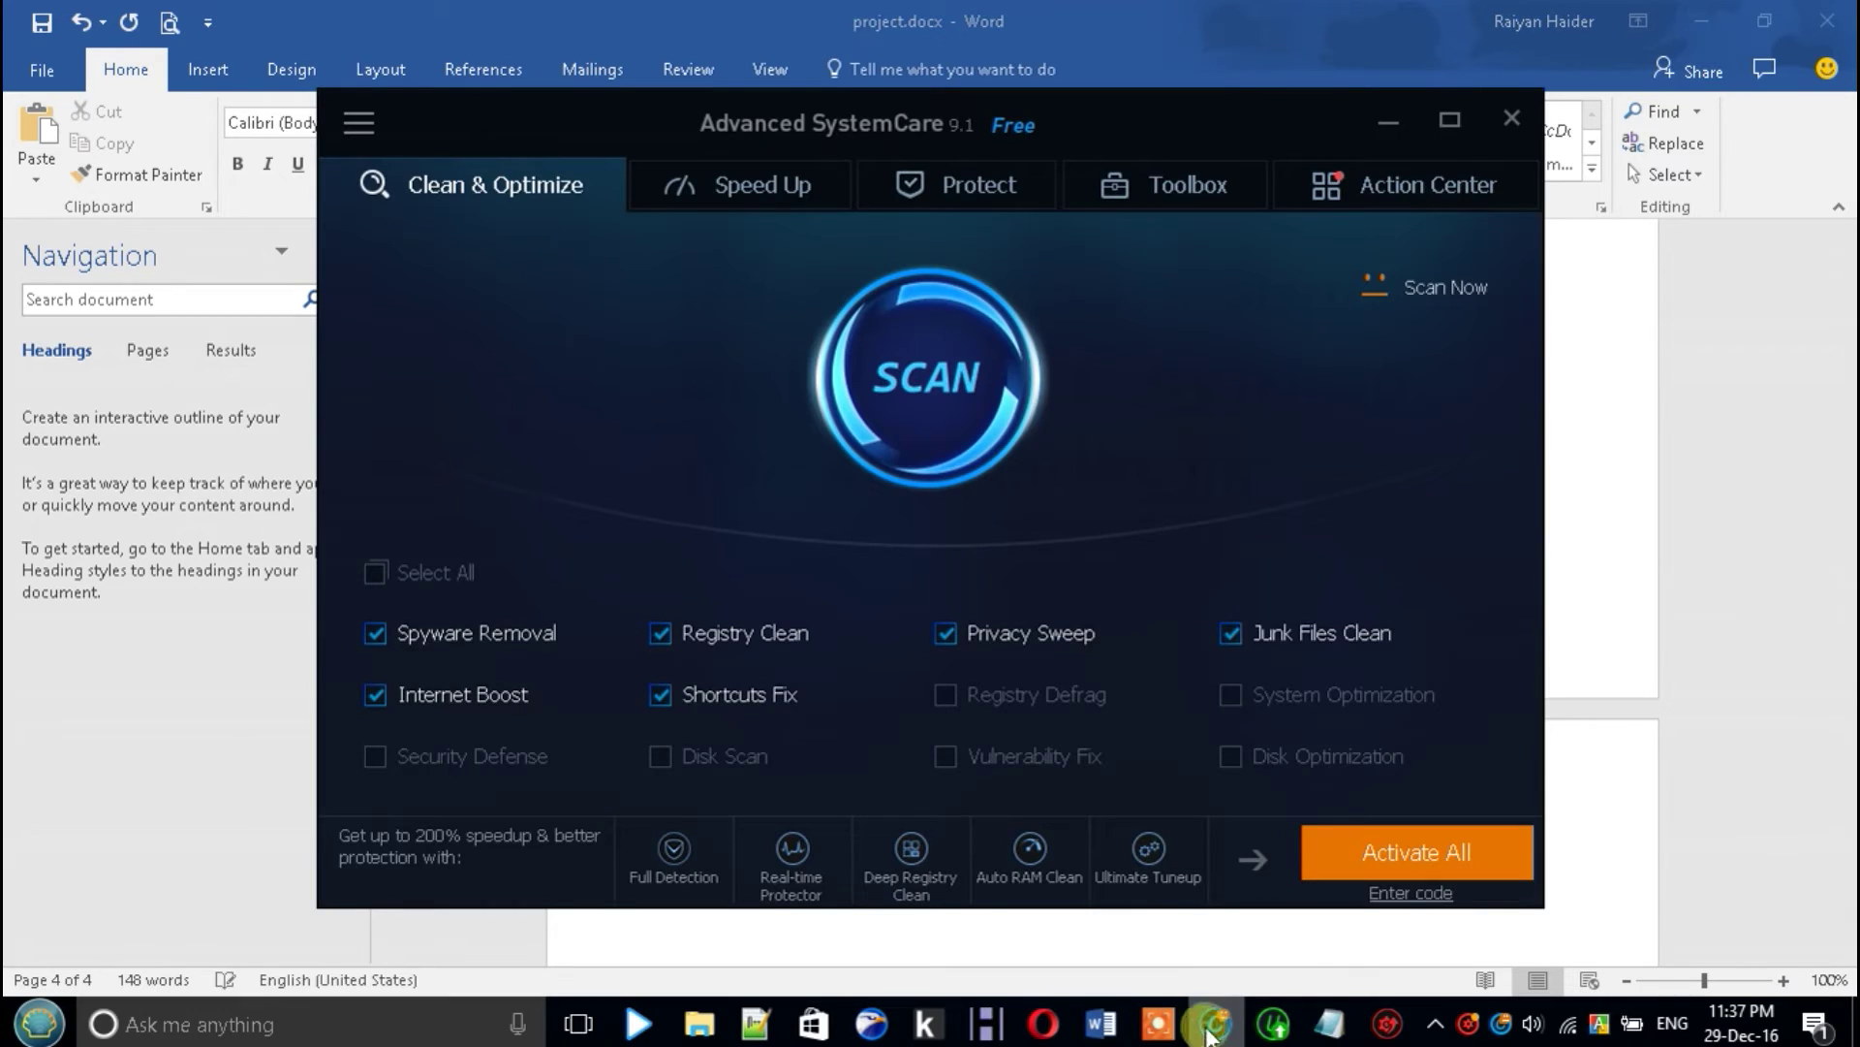
click(1397, 899)
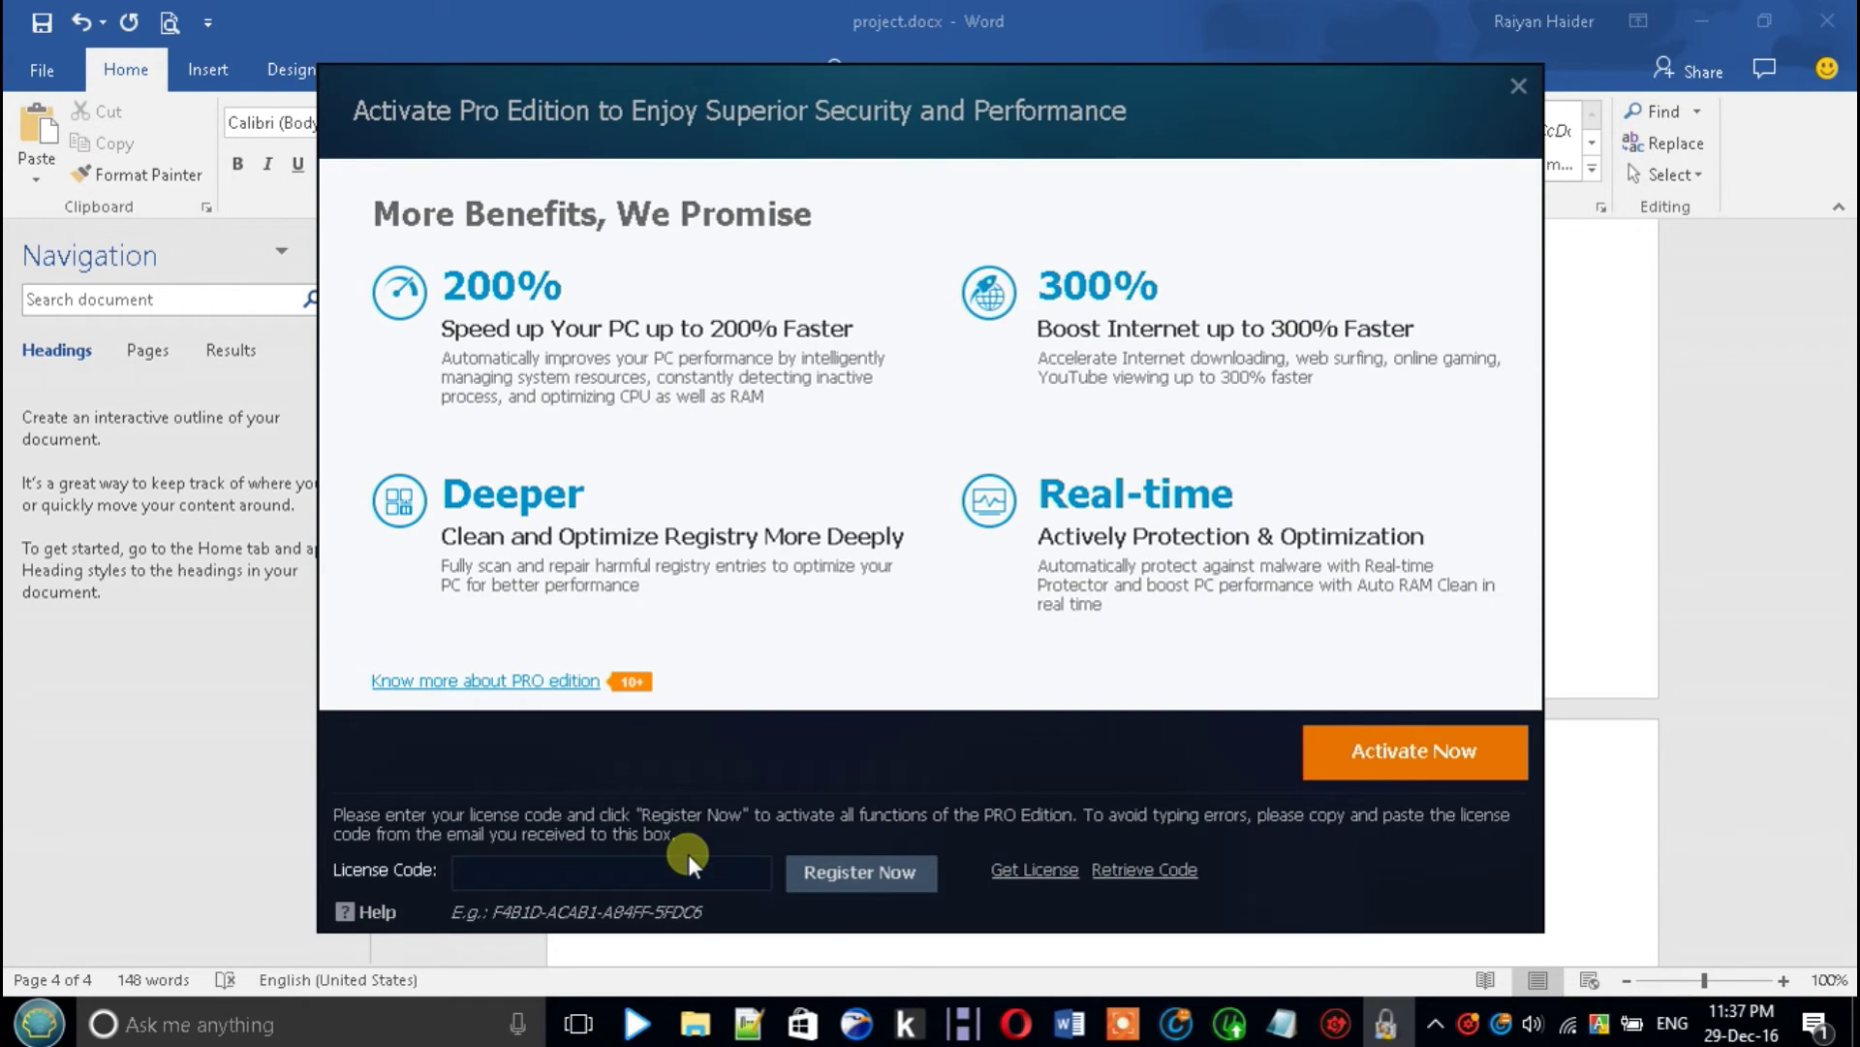
click(683, 859)
right_click(682, 870)
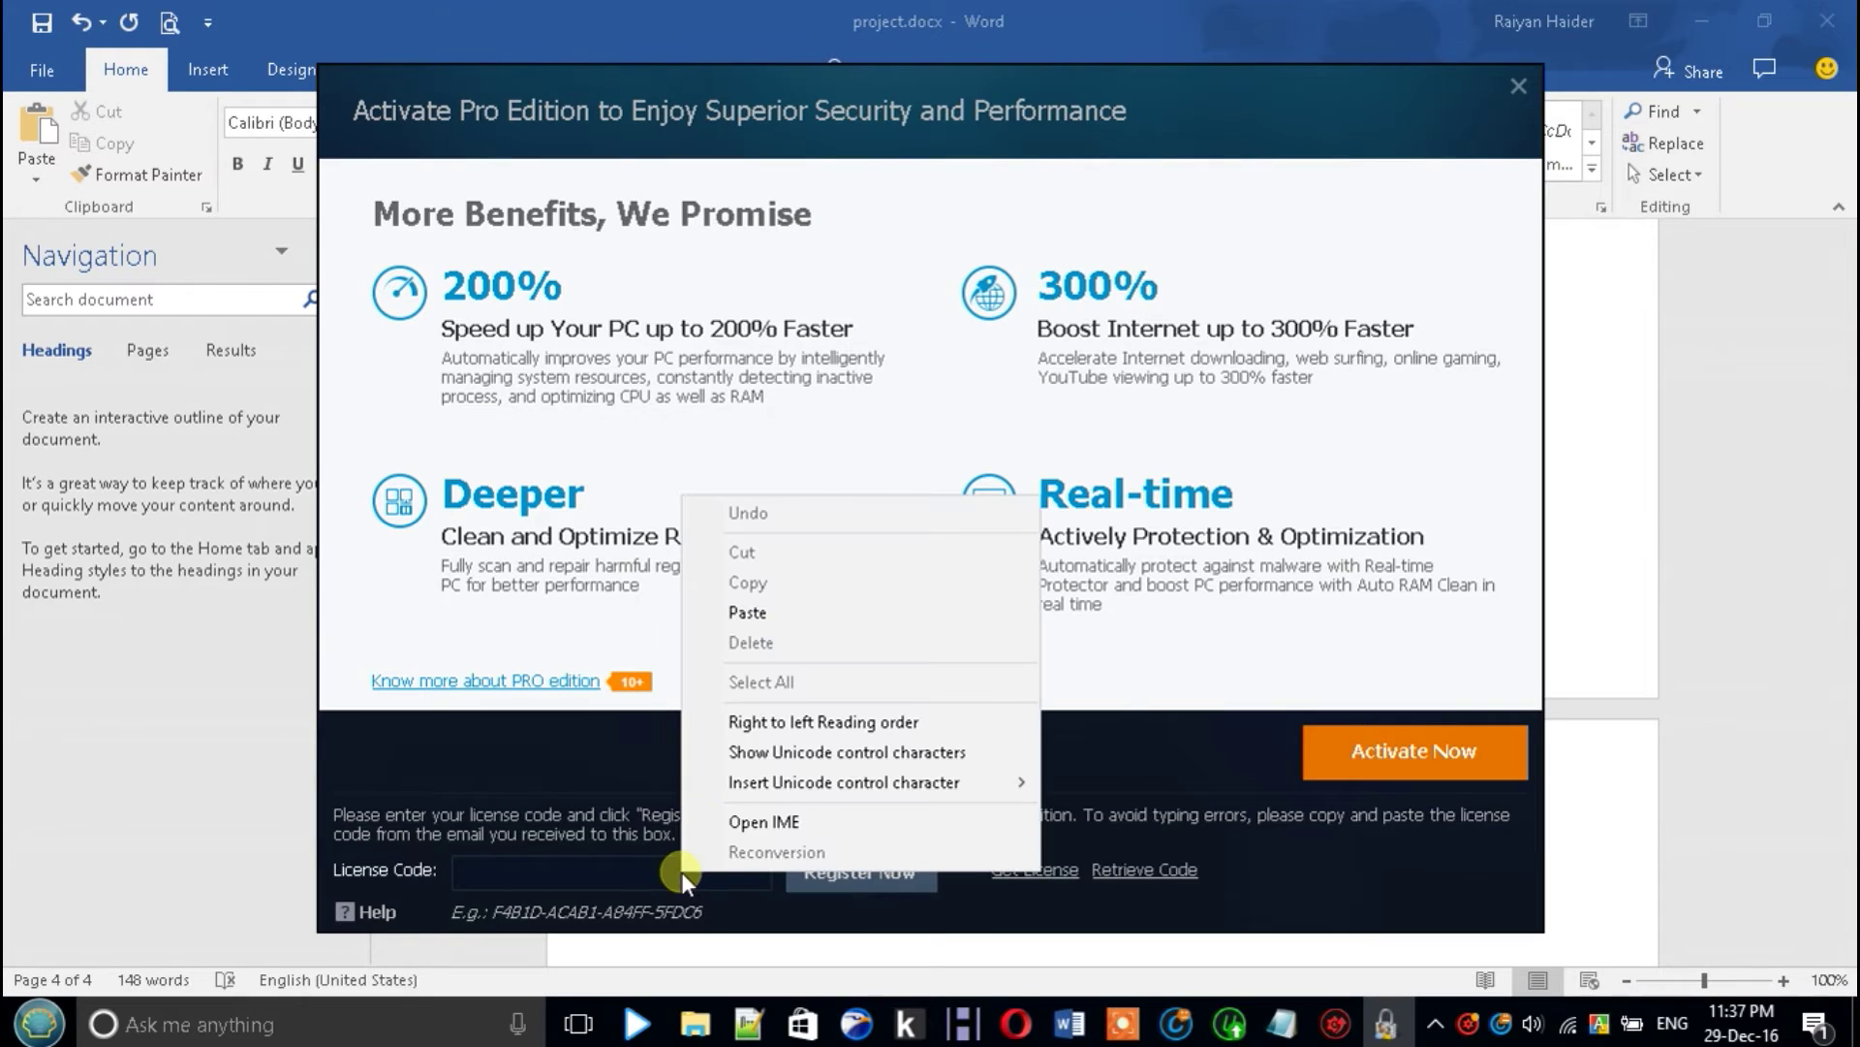
click(835, 620)
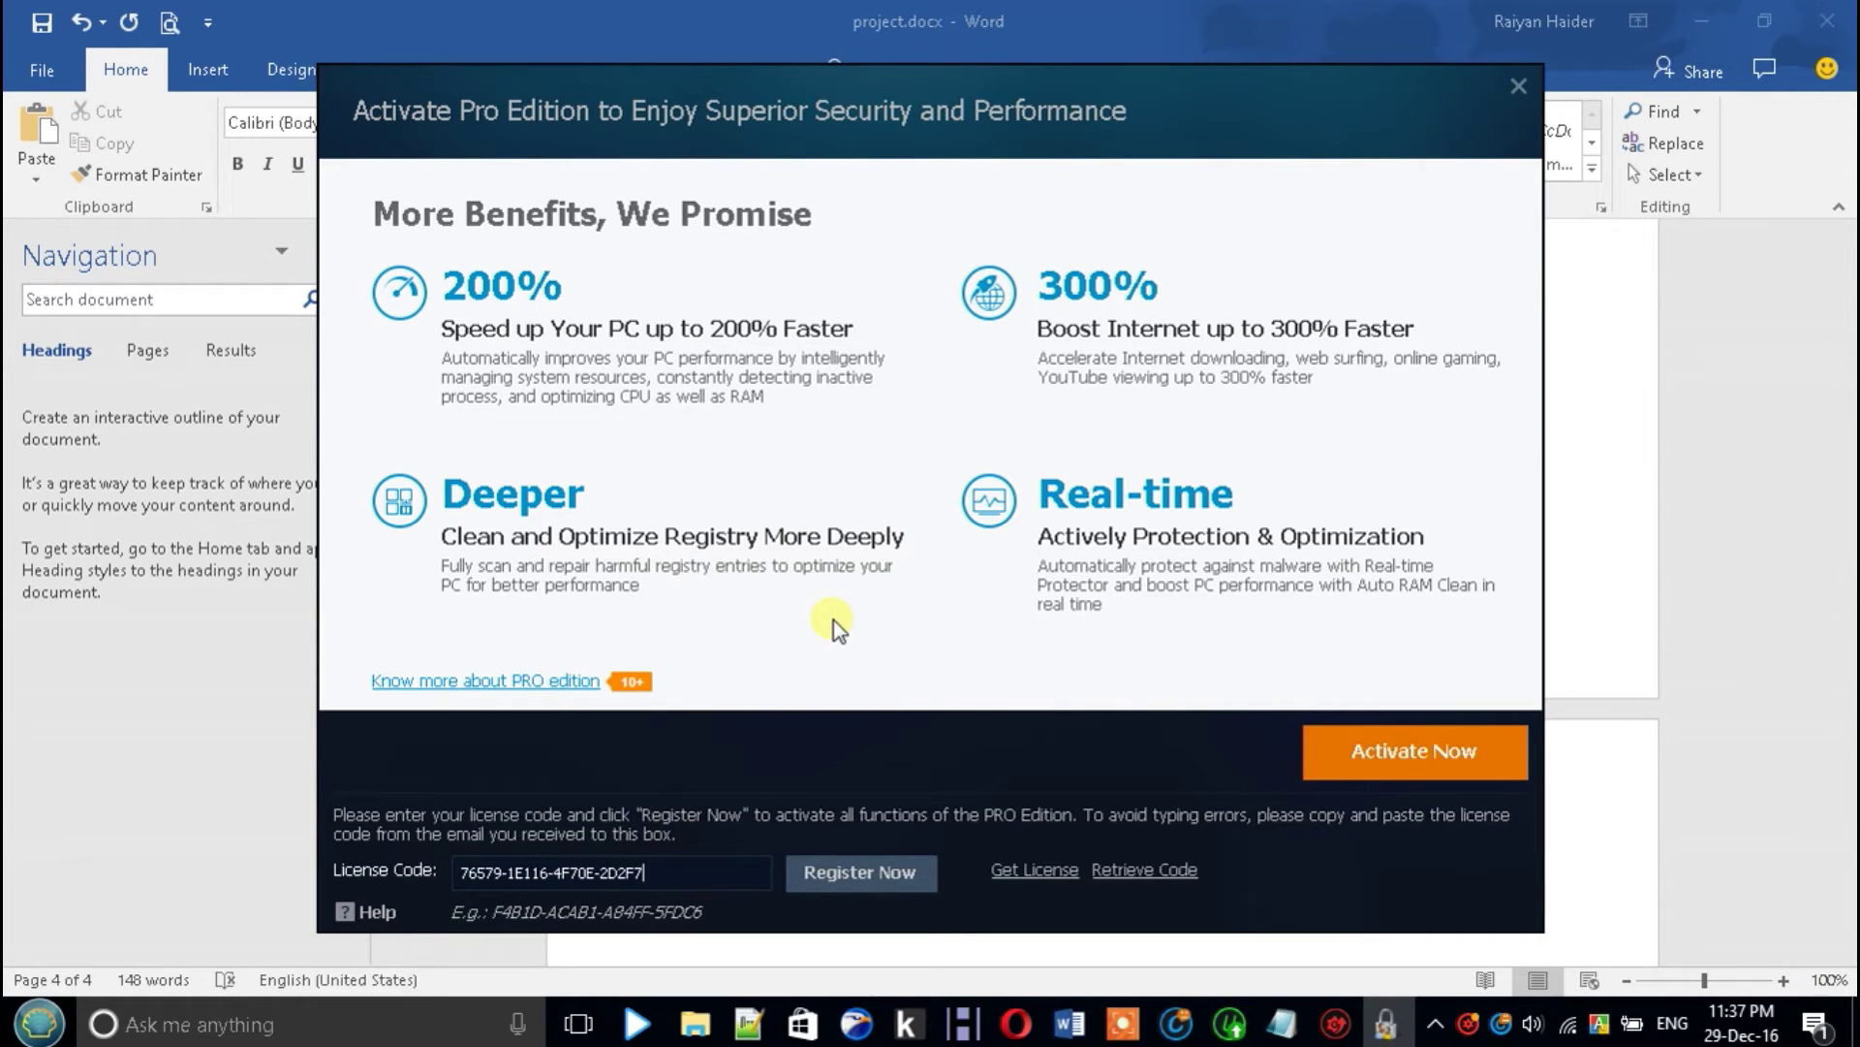
click(814, 861)
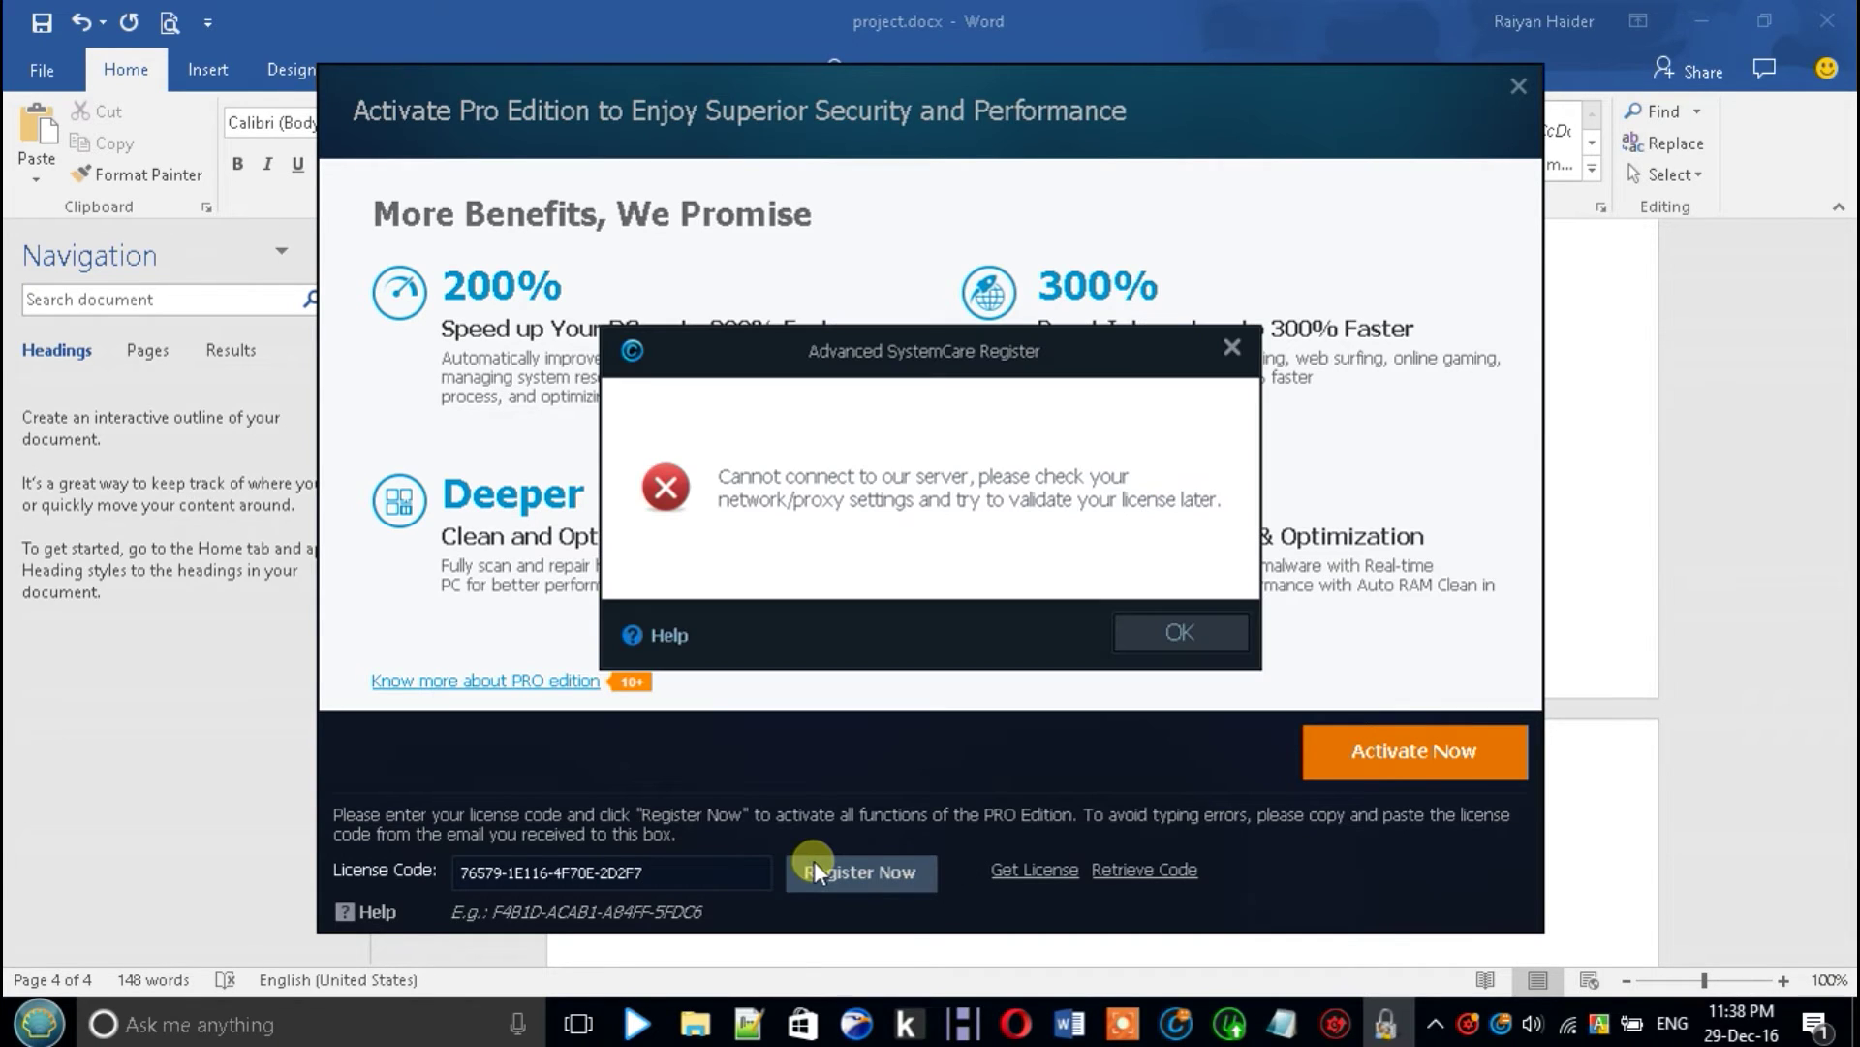
click(1140, 642)
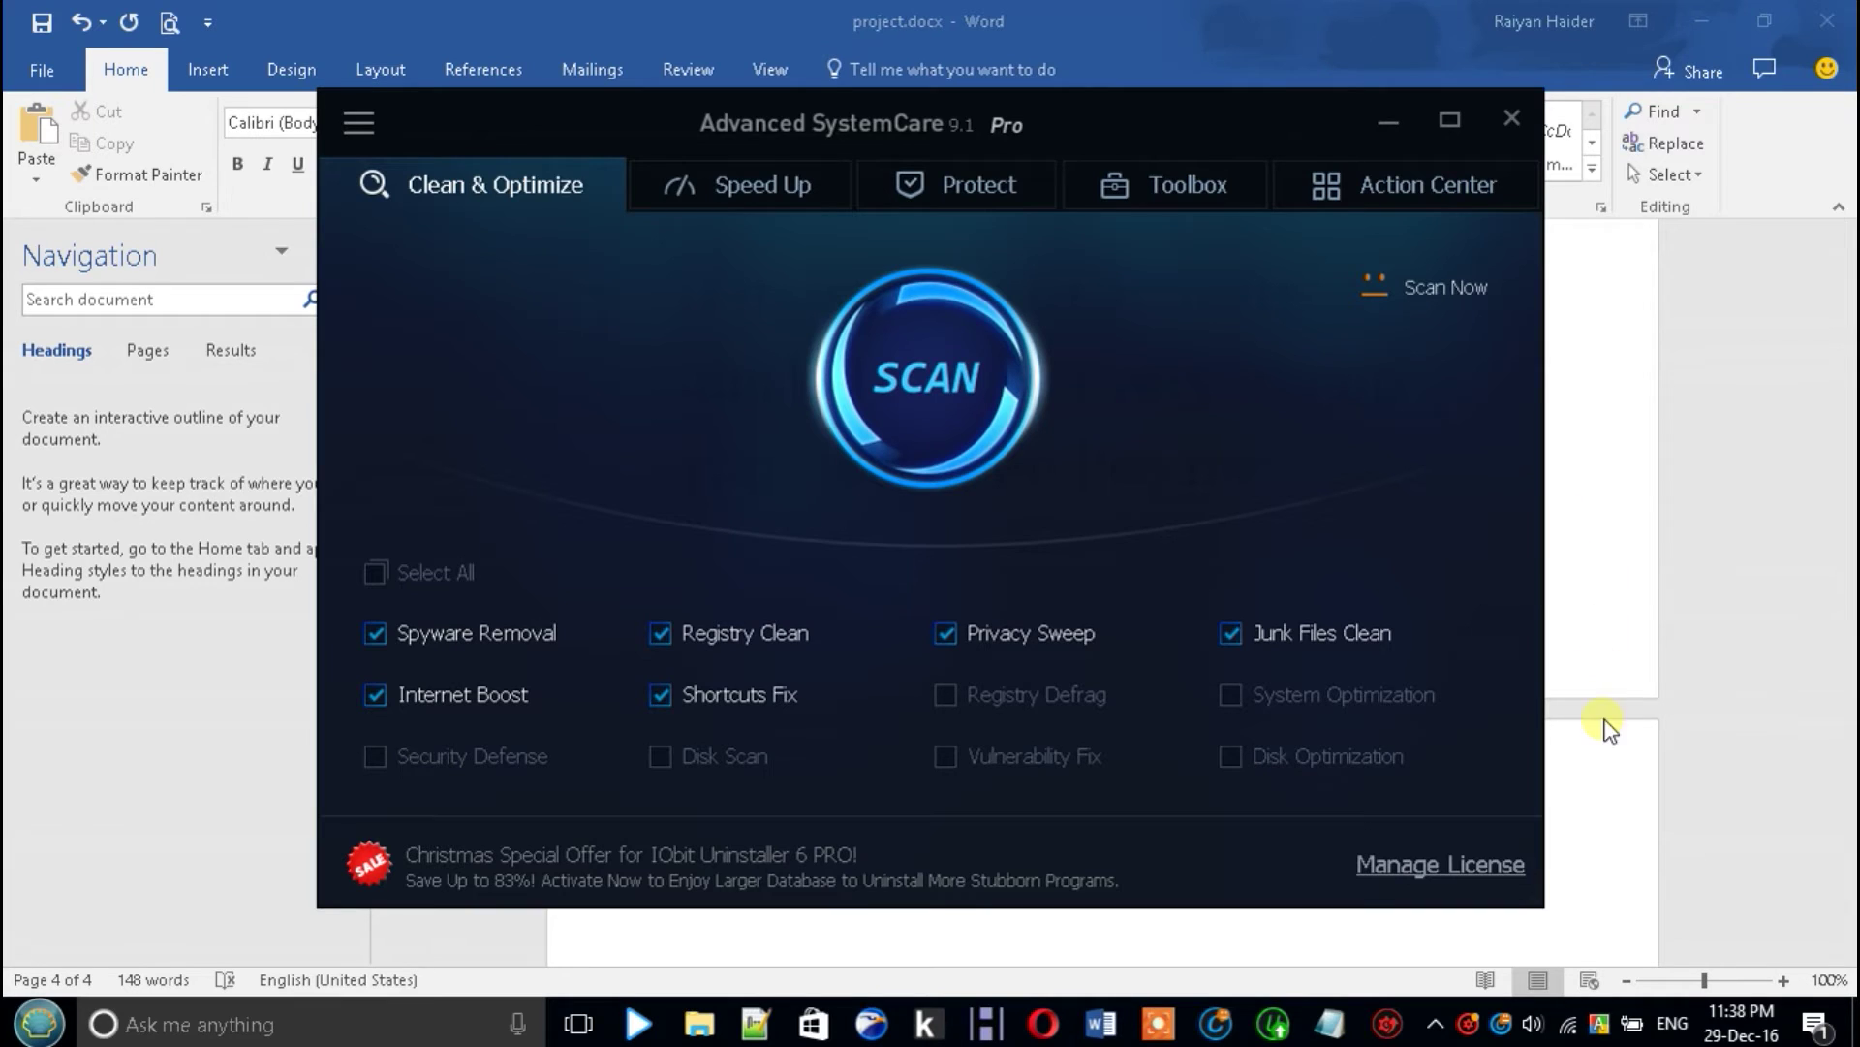
Switch to Word and add the lines "Its activated now." and "Lets check it." at the end of the notes
click(1616, 803)
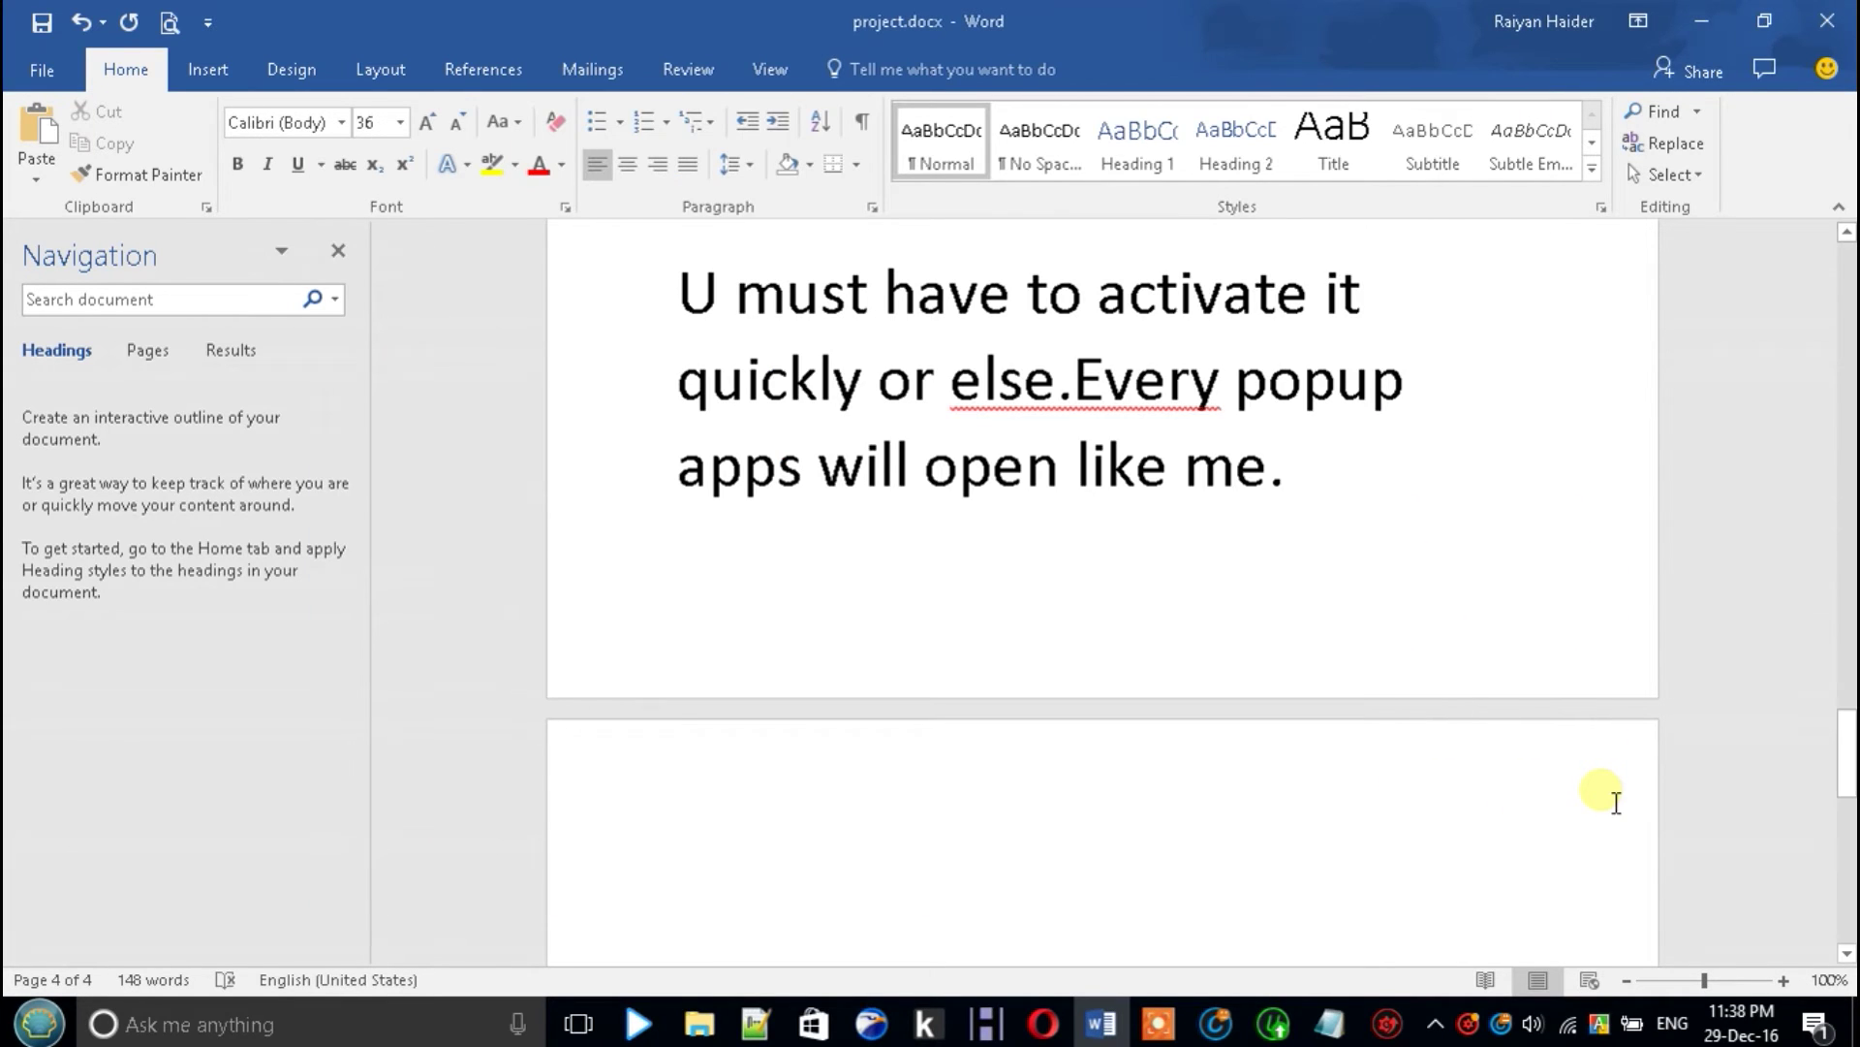
text(Its ac)
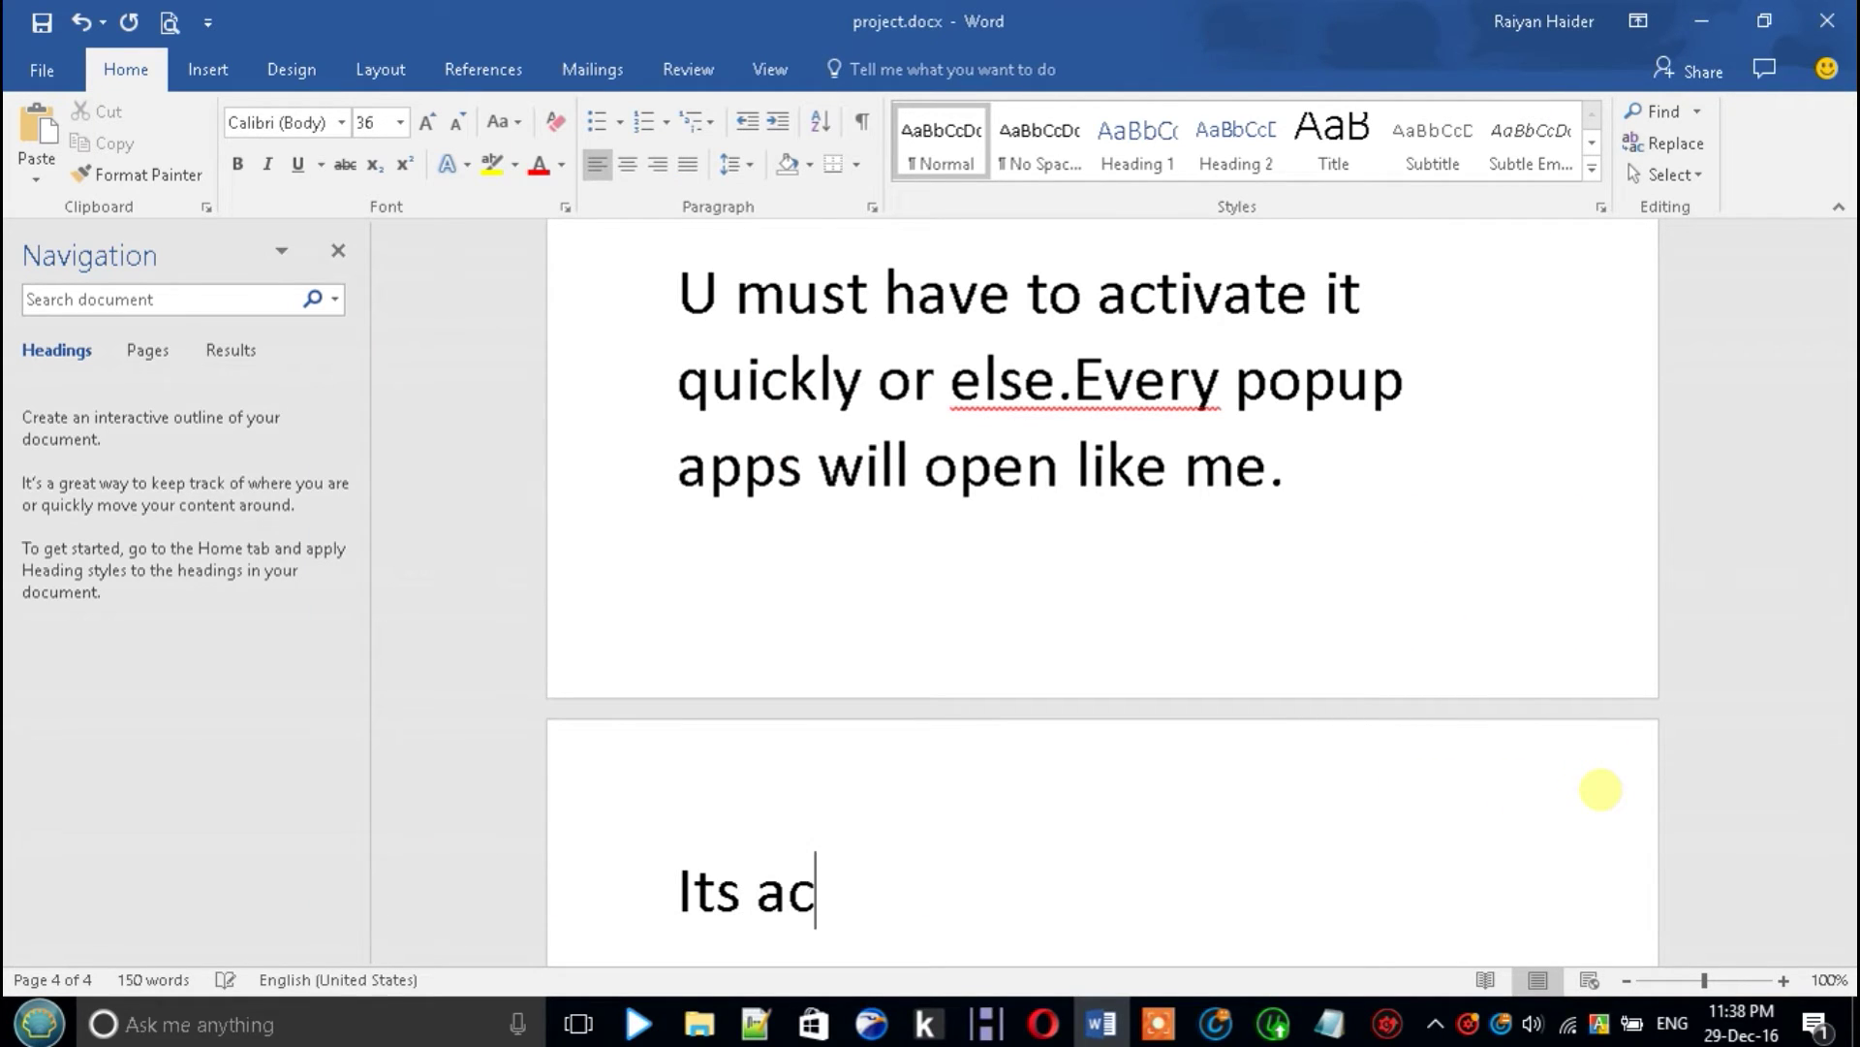
text(tivated nw)
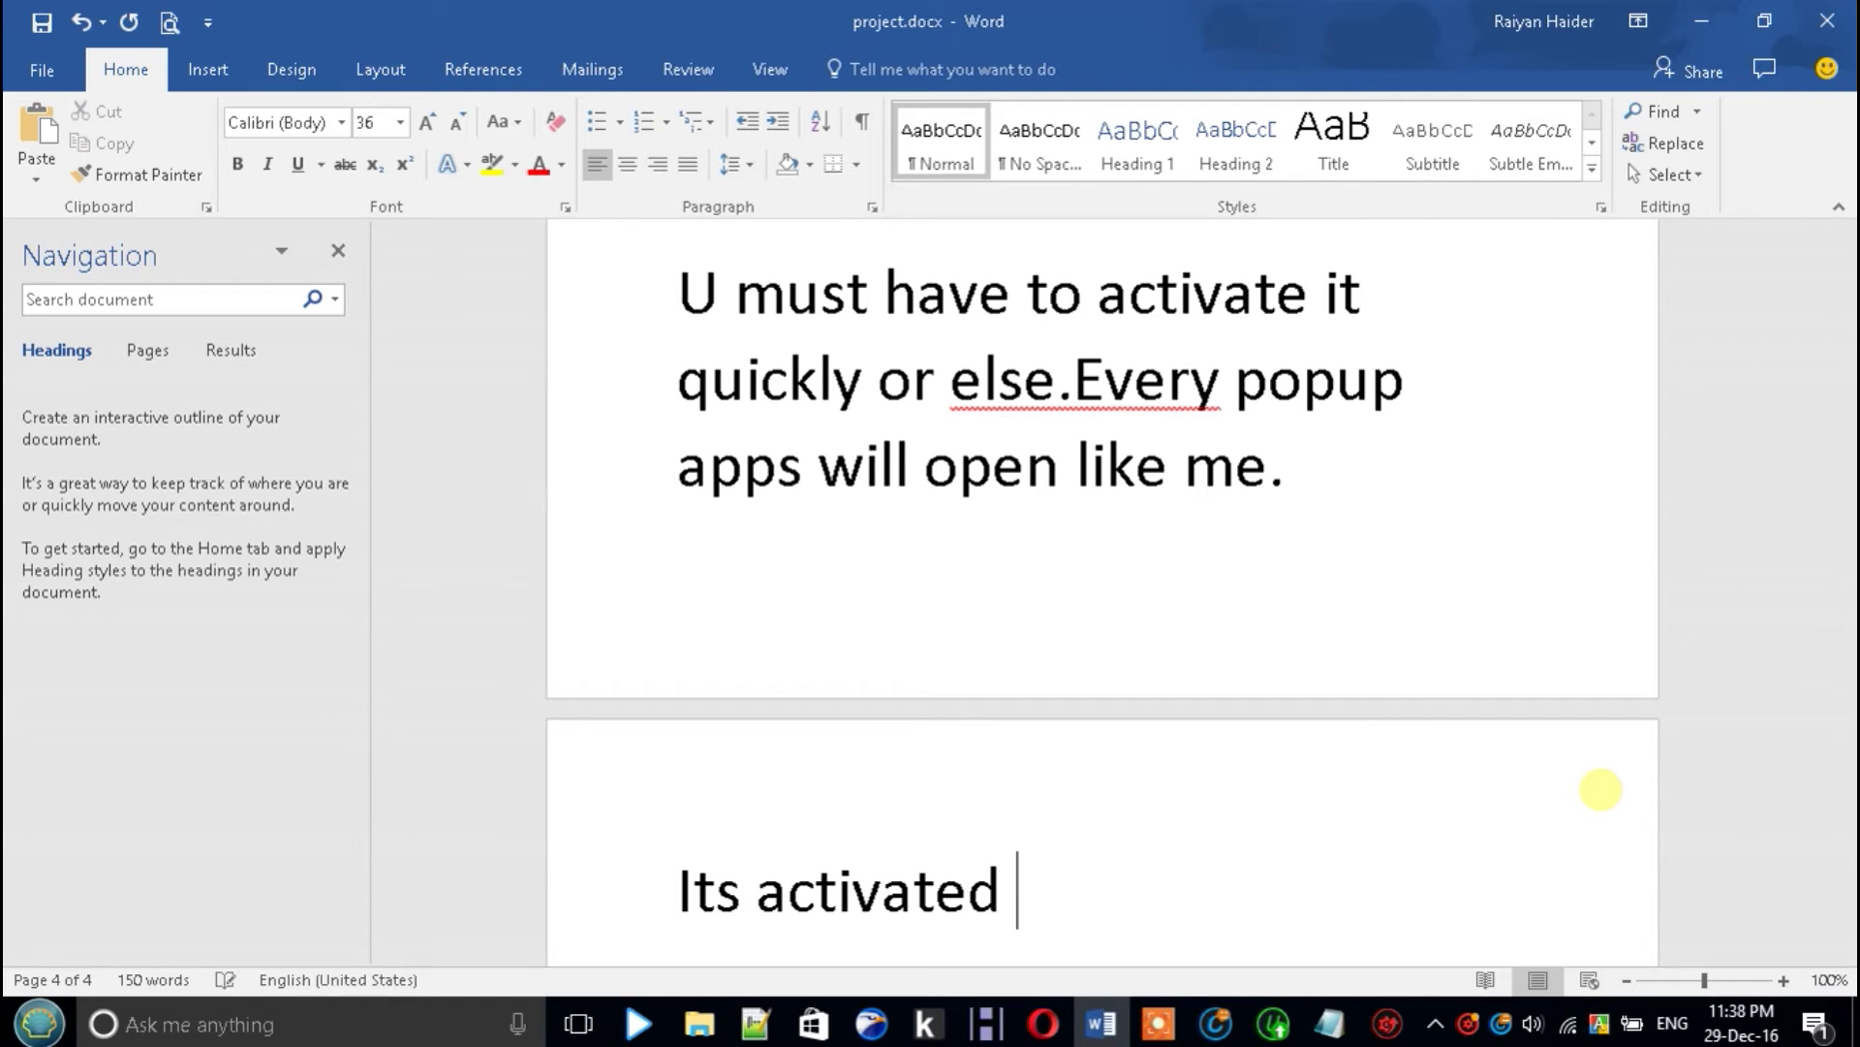
key(BackSpace)
key(BackSpace)
key(BackSpace)
text(ow.)
key(Return)
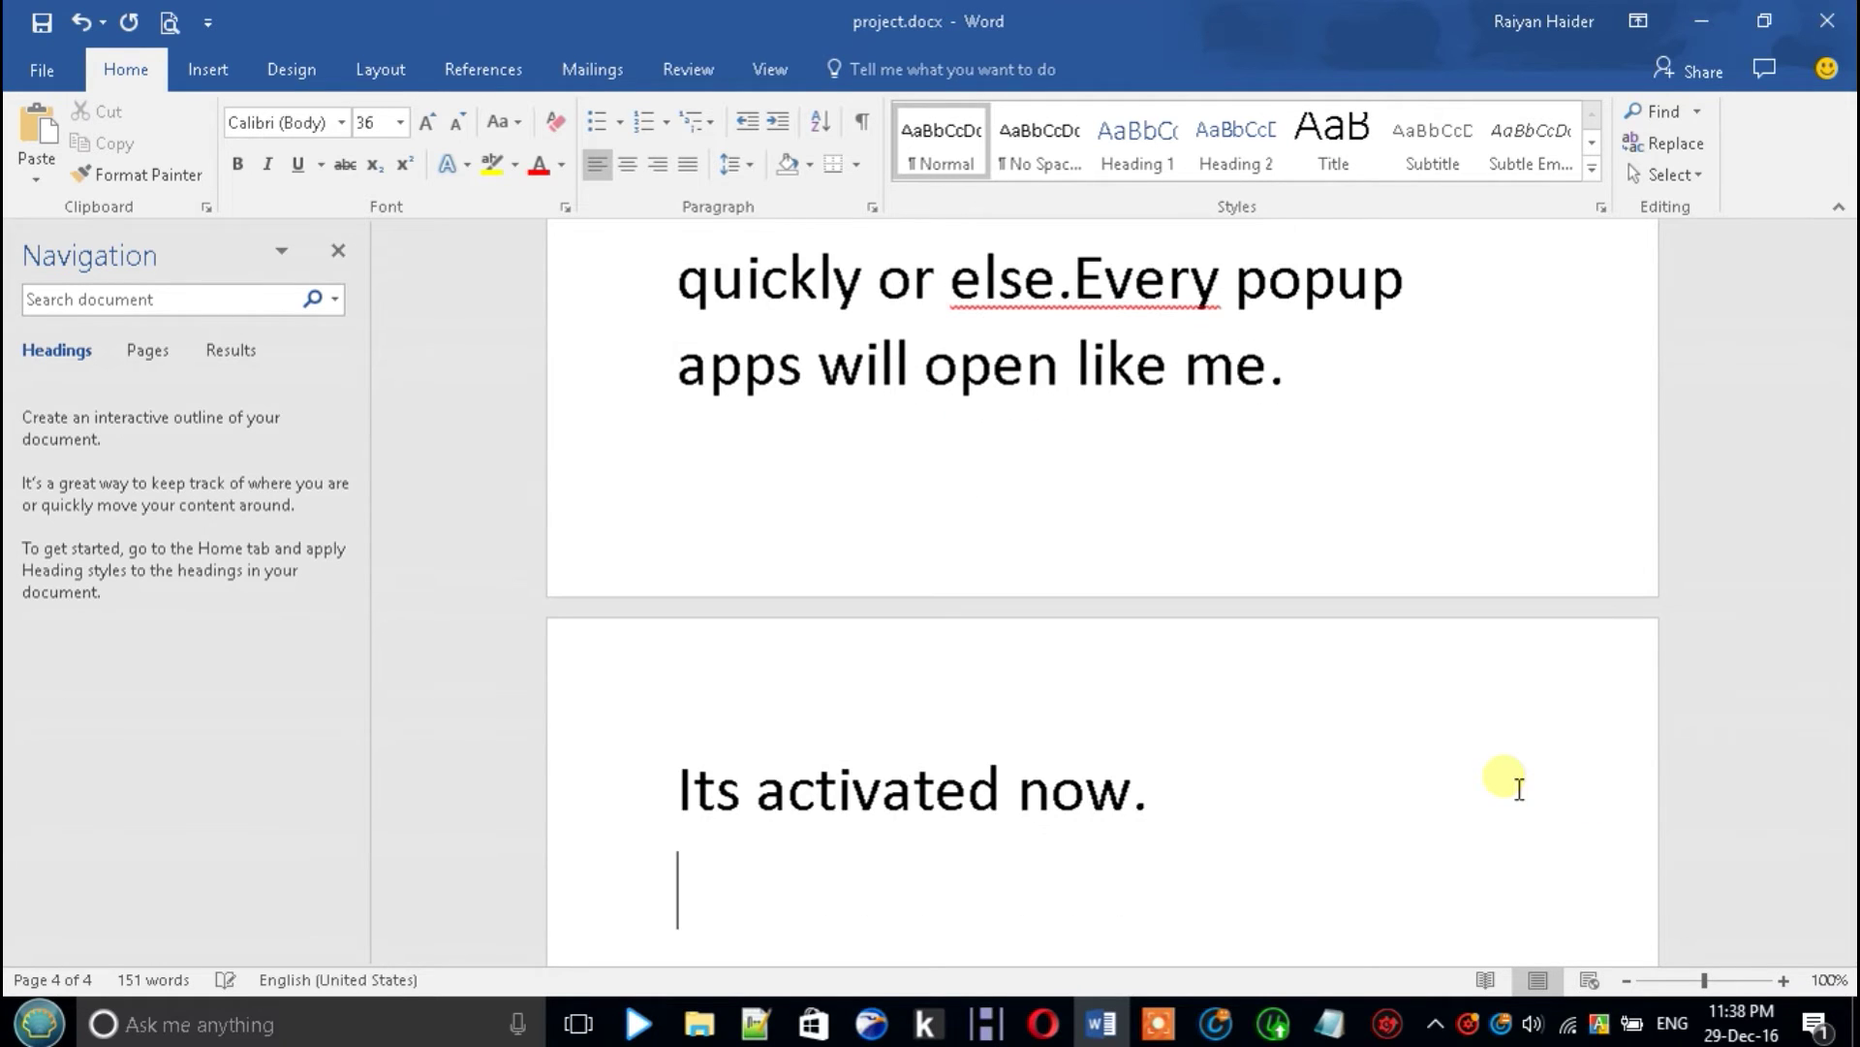
text(Lets che)
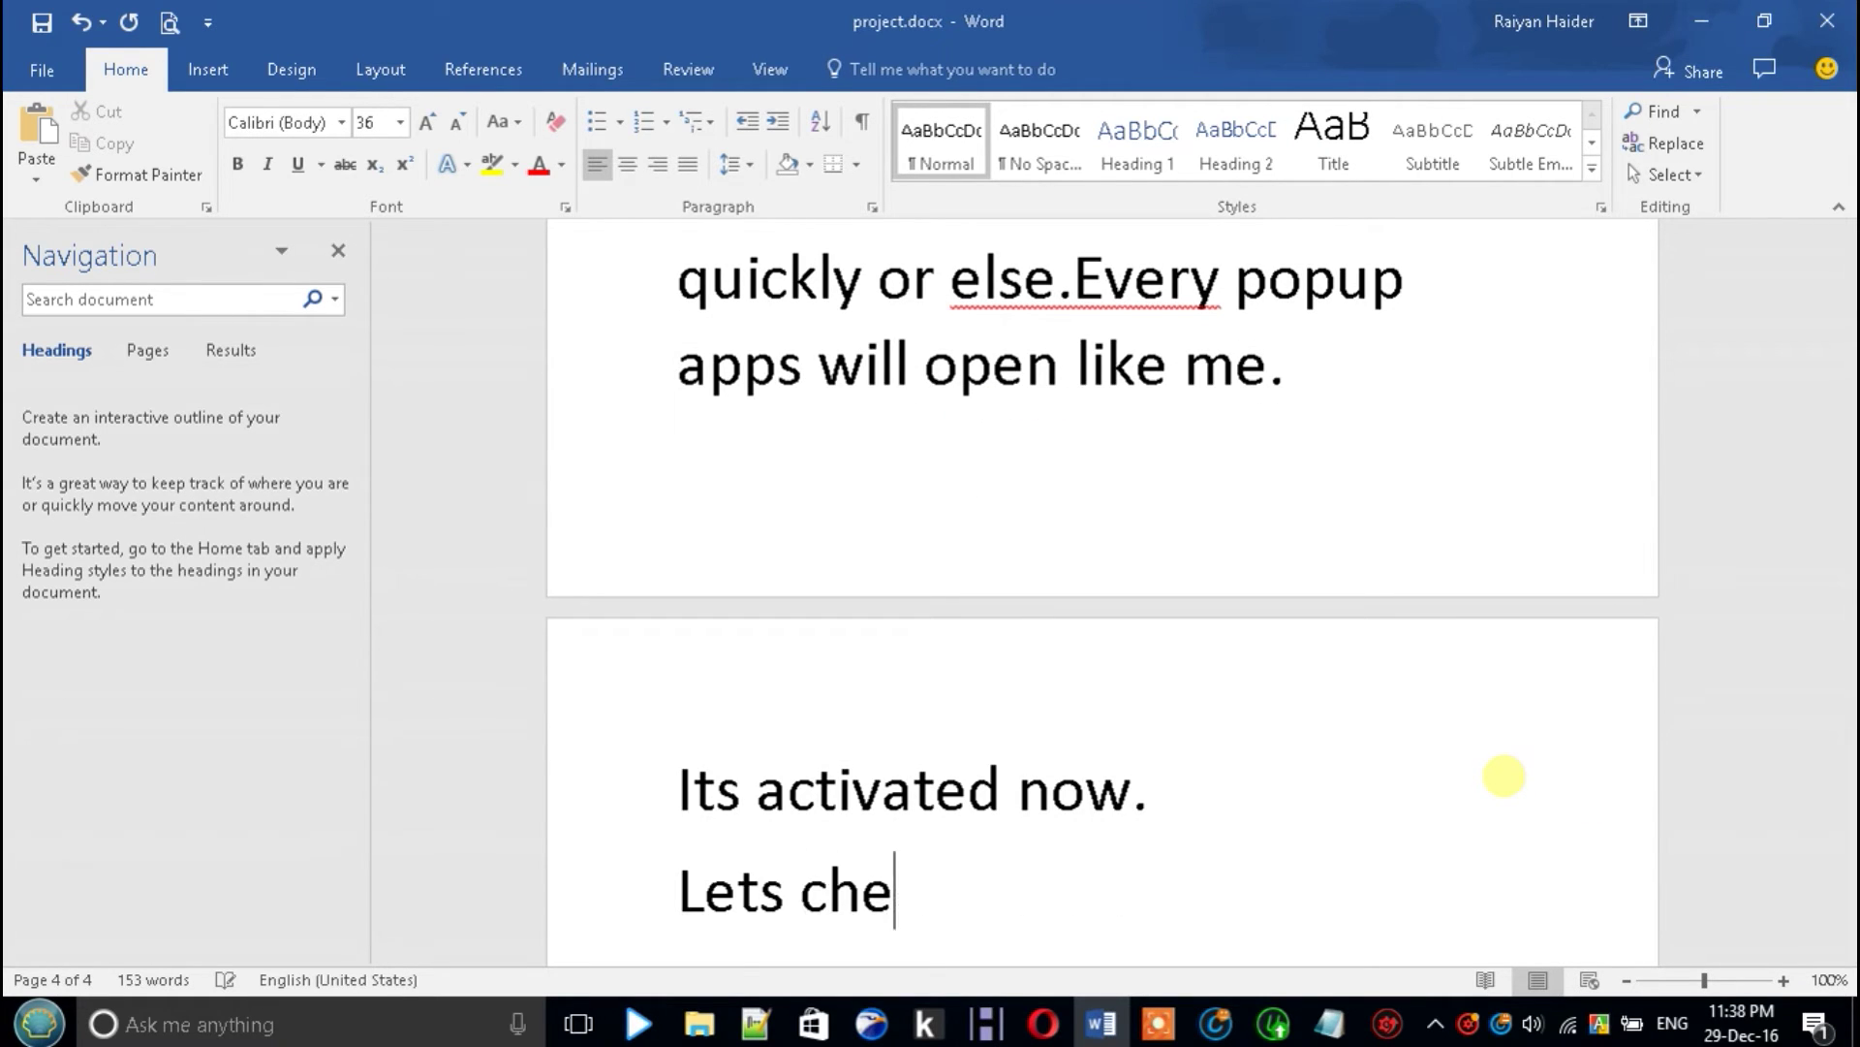
text(ck it.)
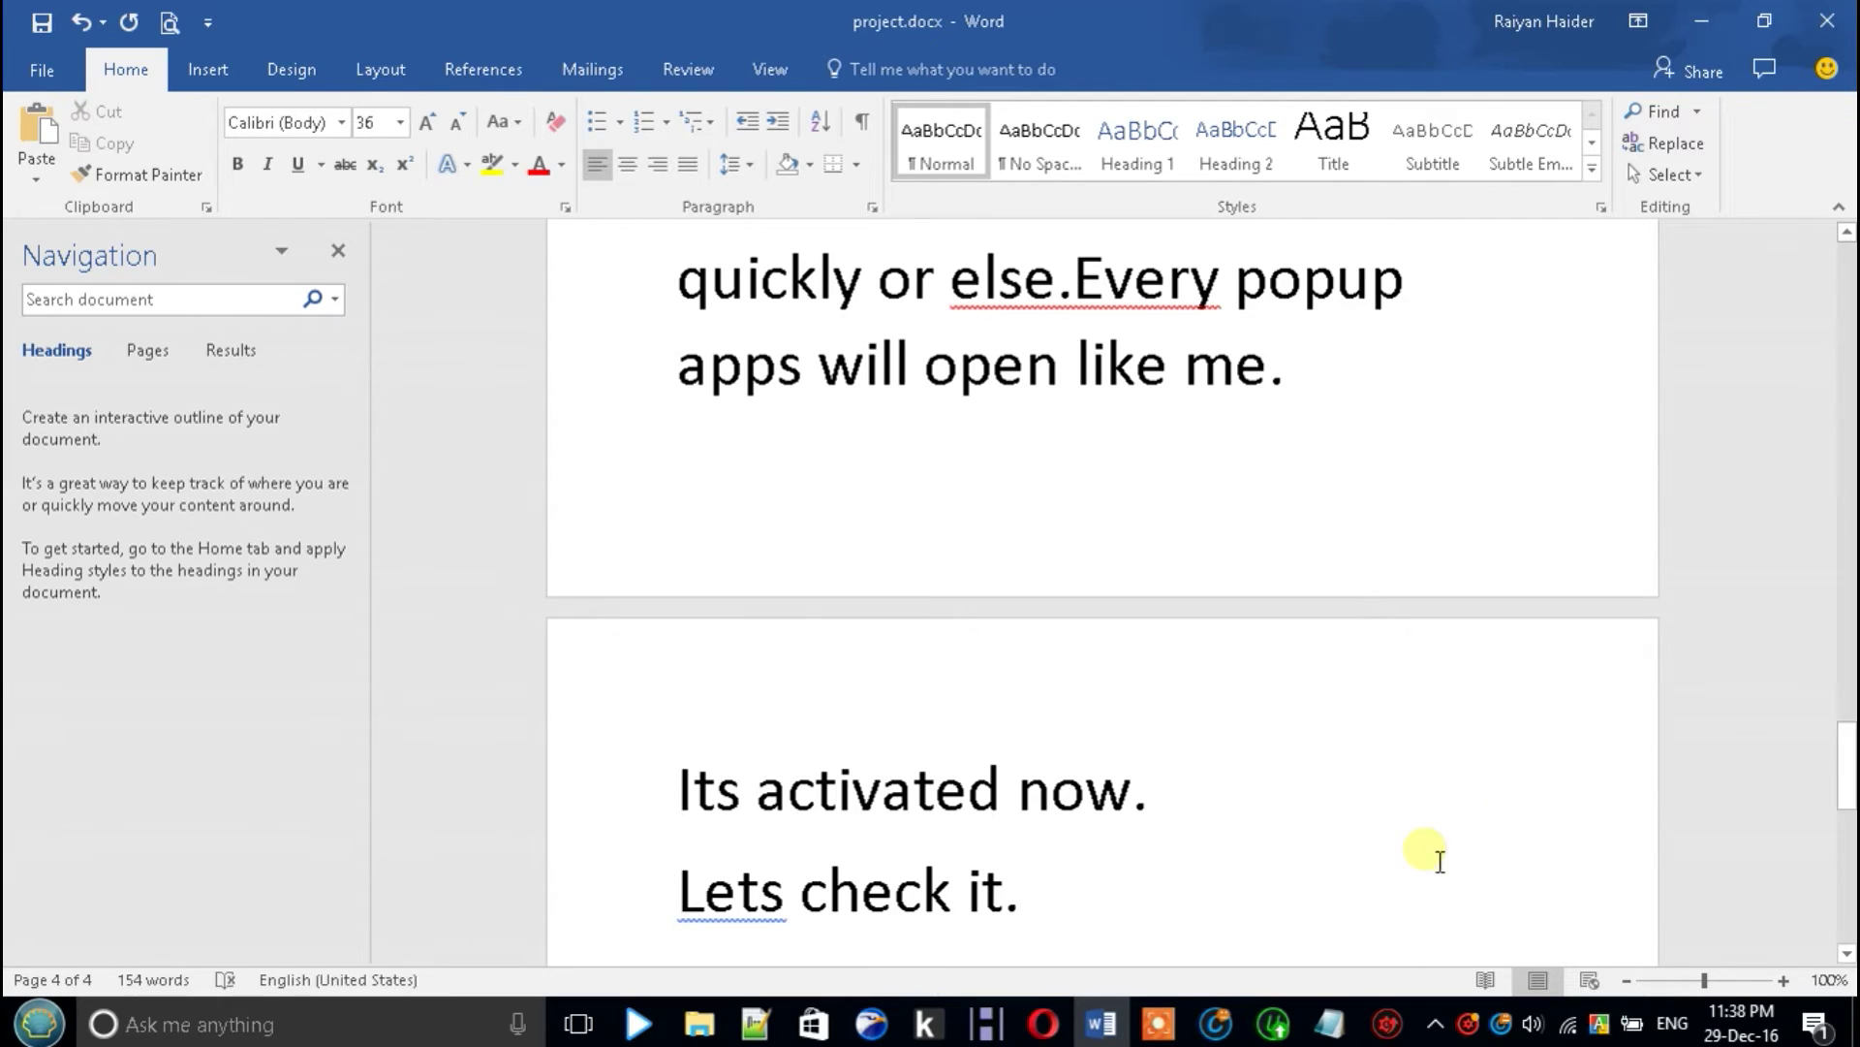
key(Return)
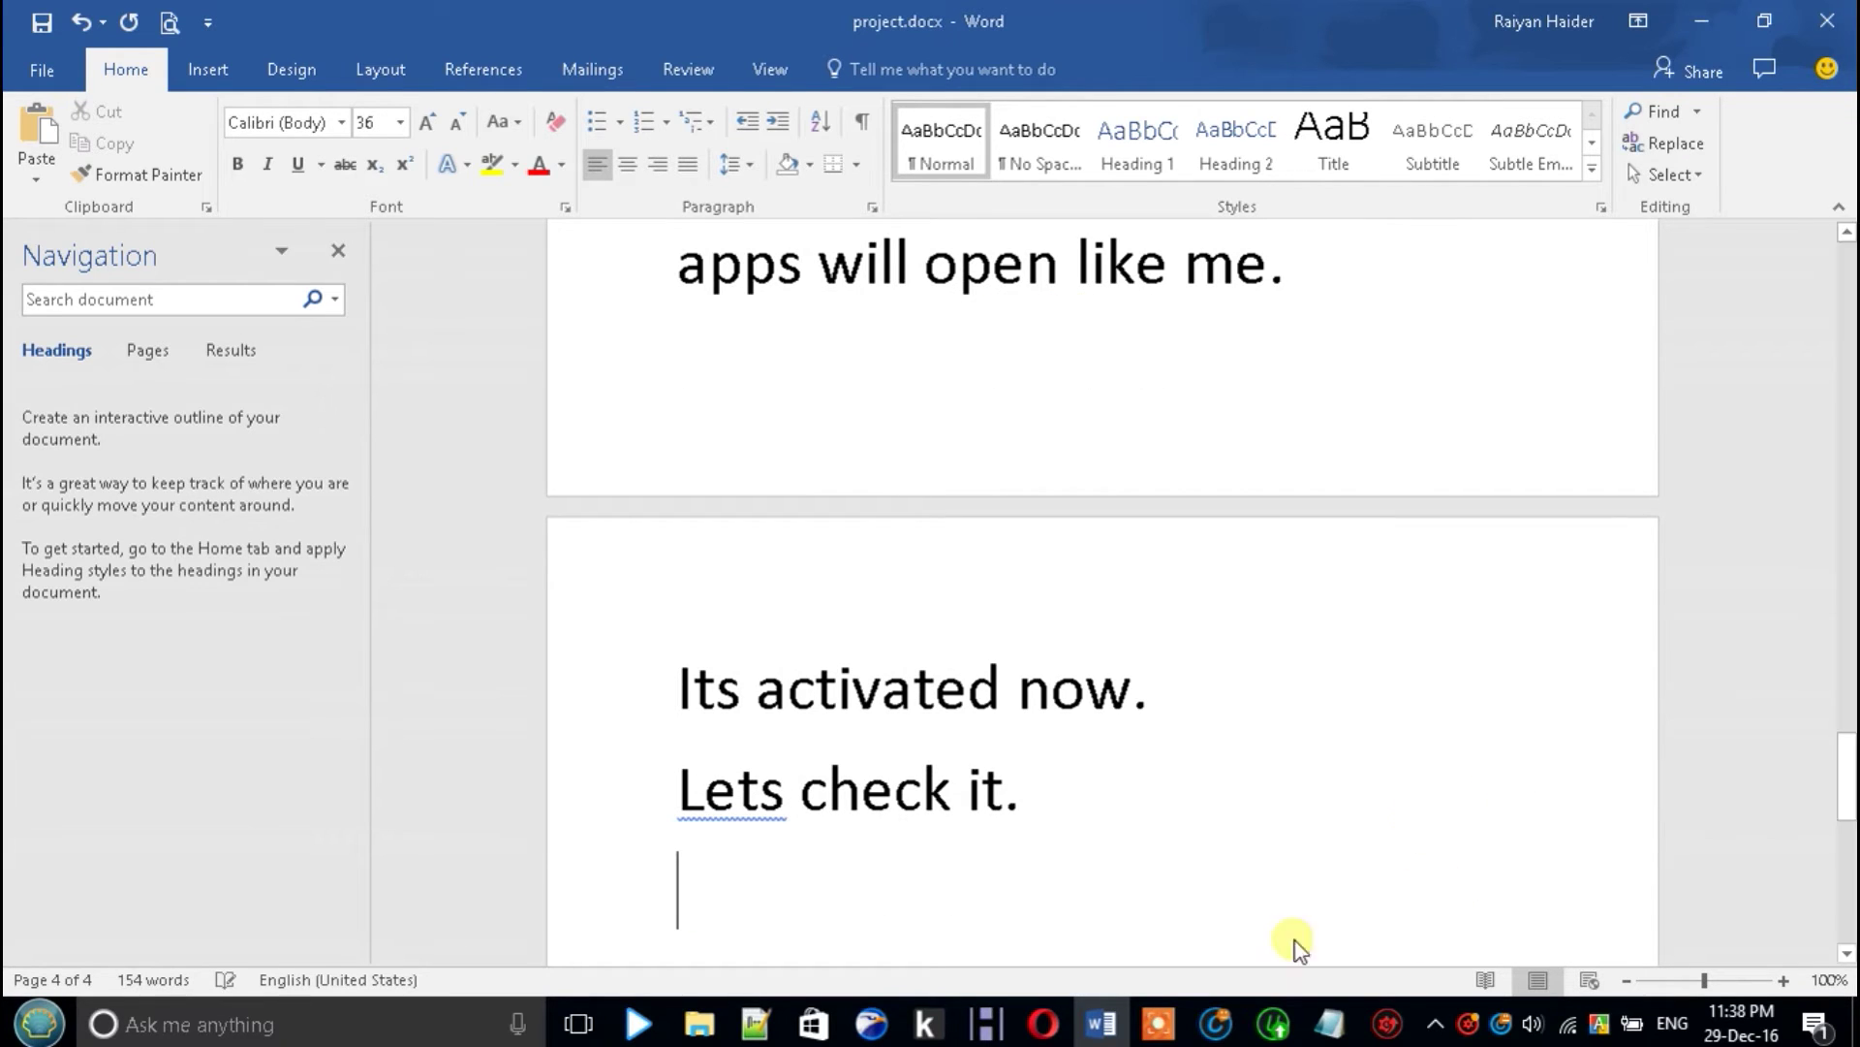
Close the Driver Booster 4 window and the window of the running app with the green icon
right_click(1388, 1025)
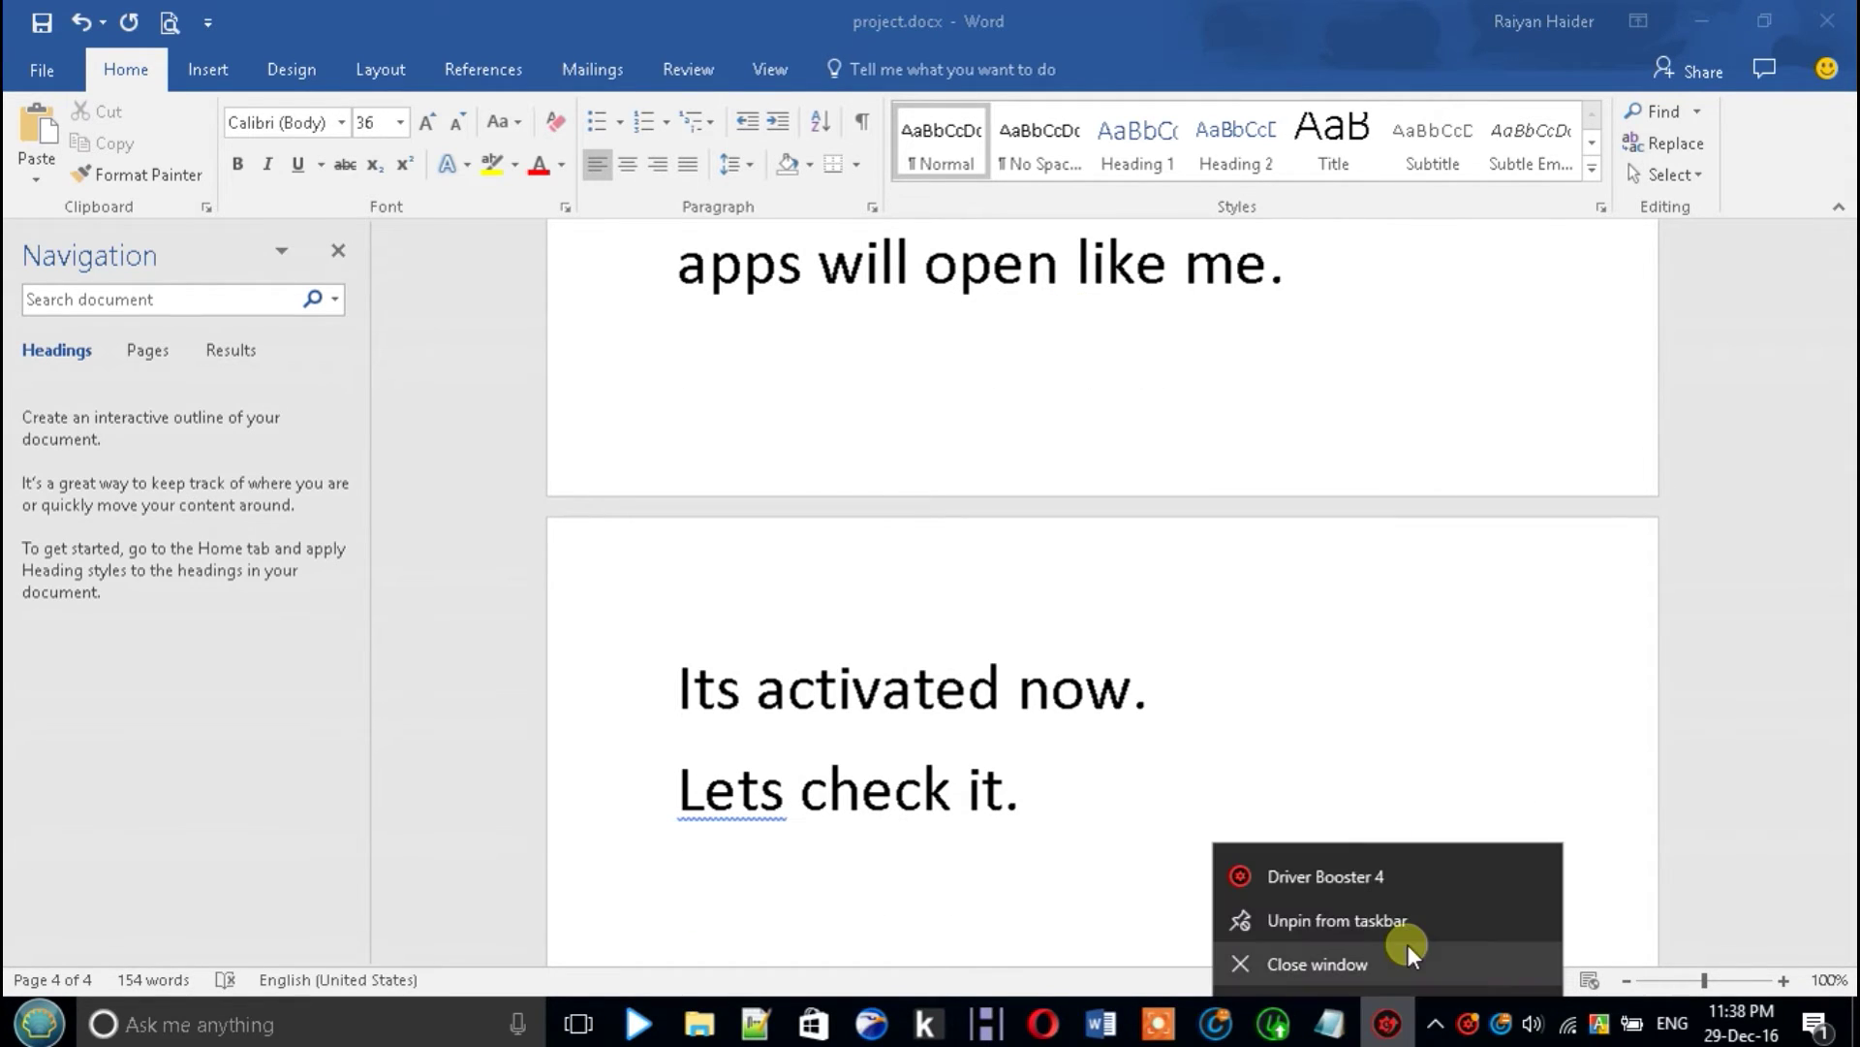
click(1403, 960)
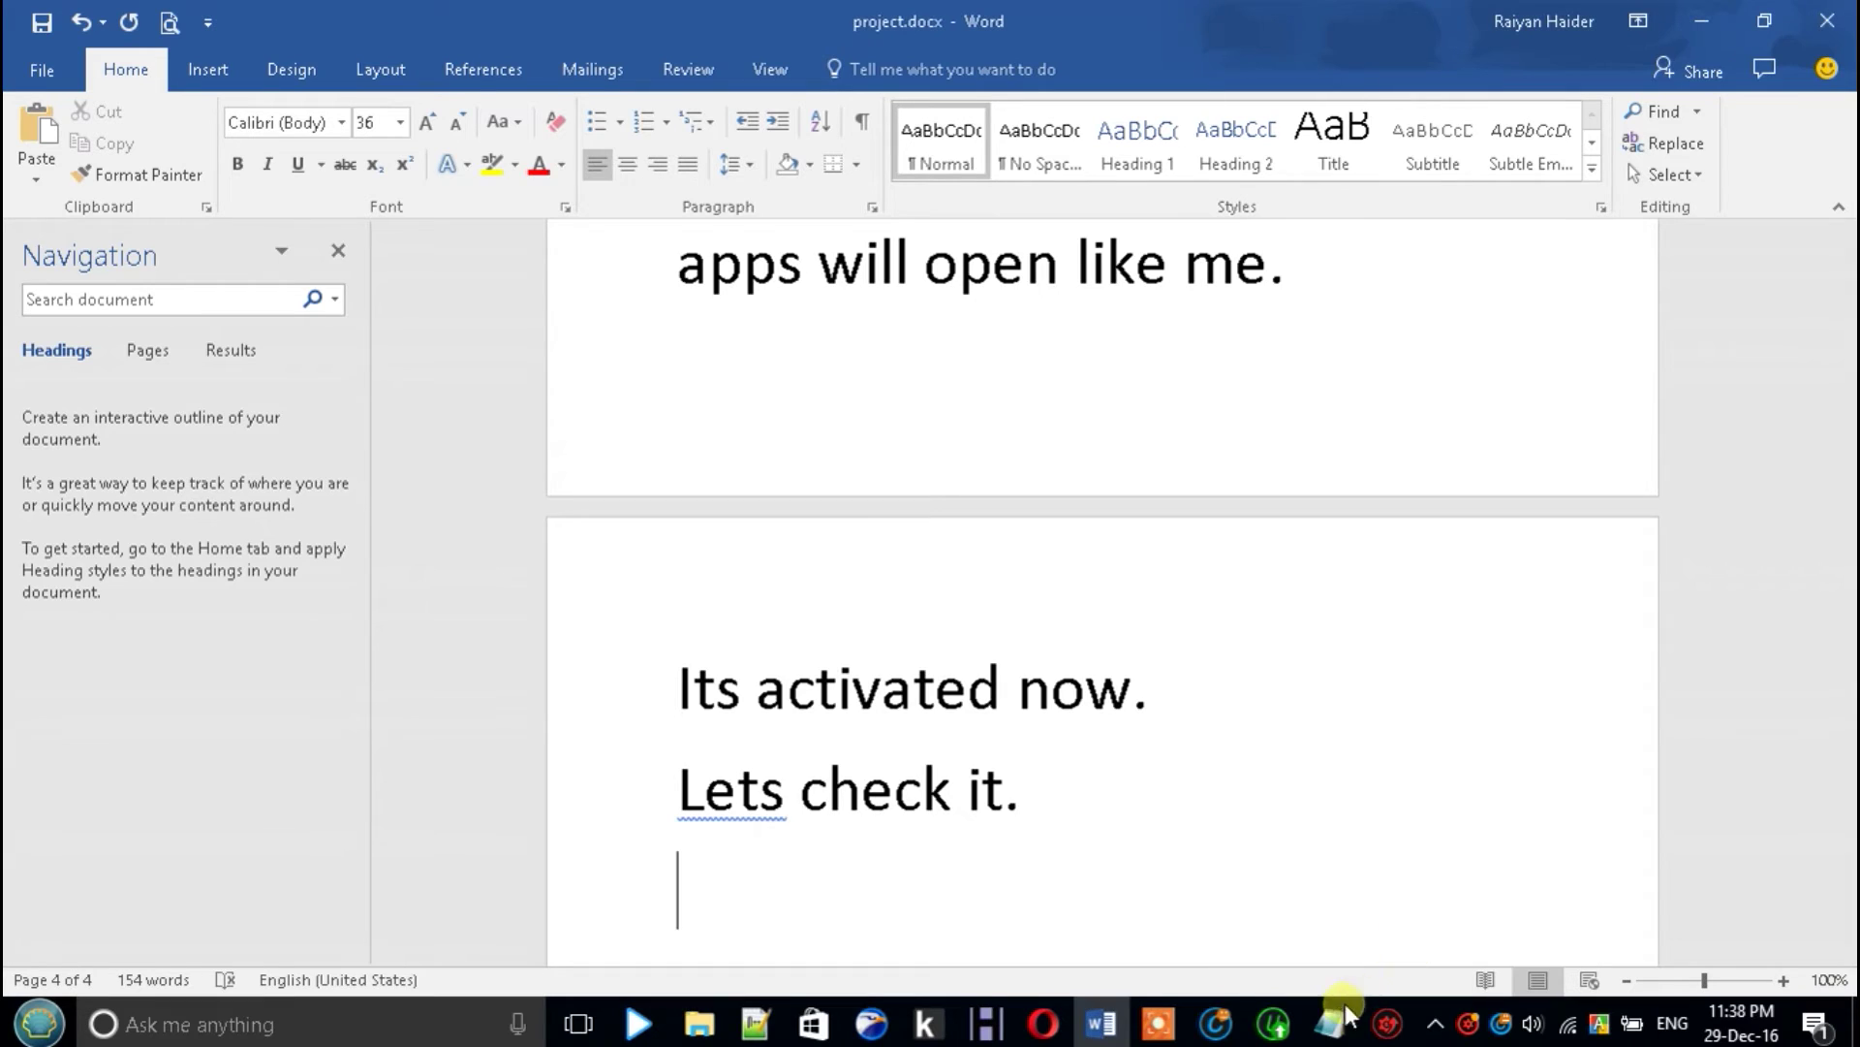
right_click(1271, 1024)
click(1271, 967)
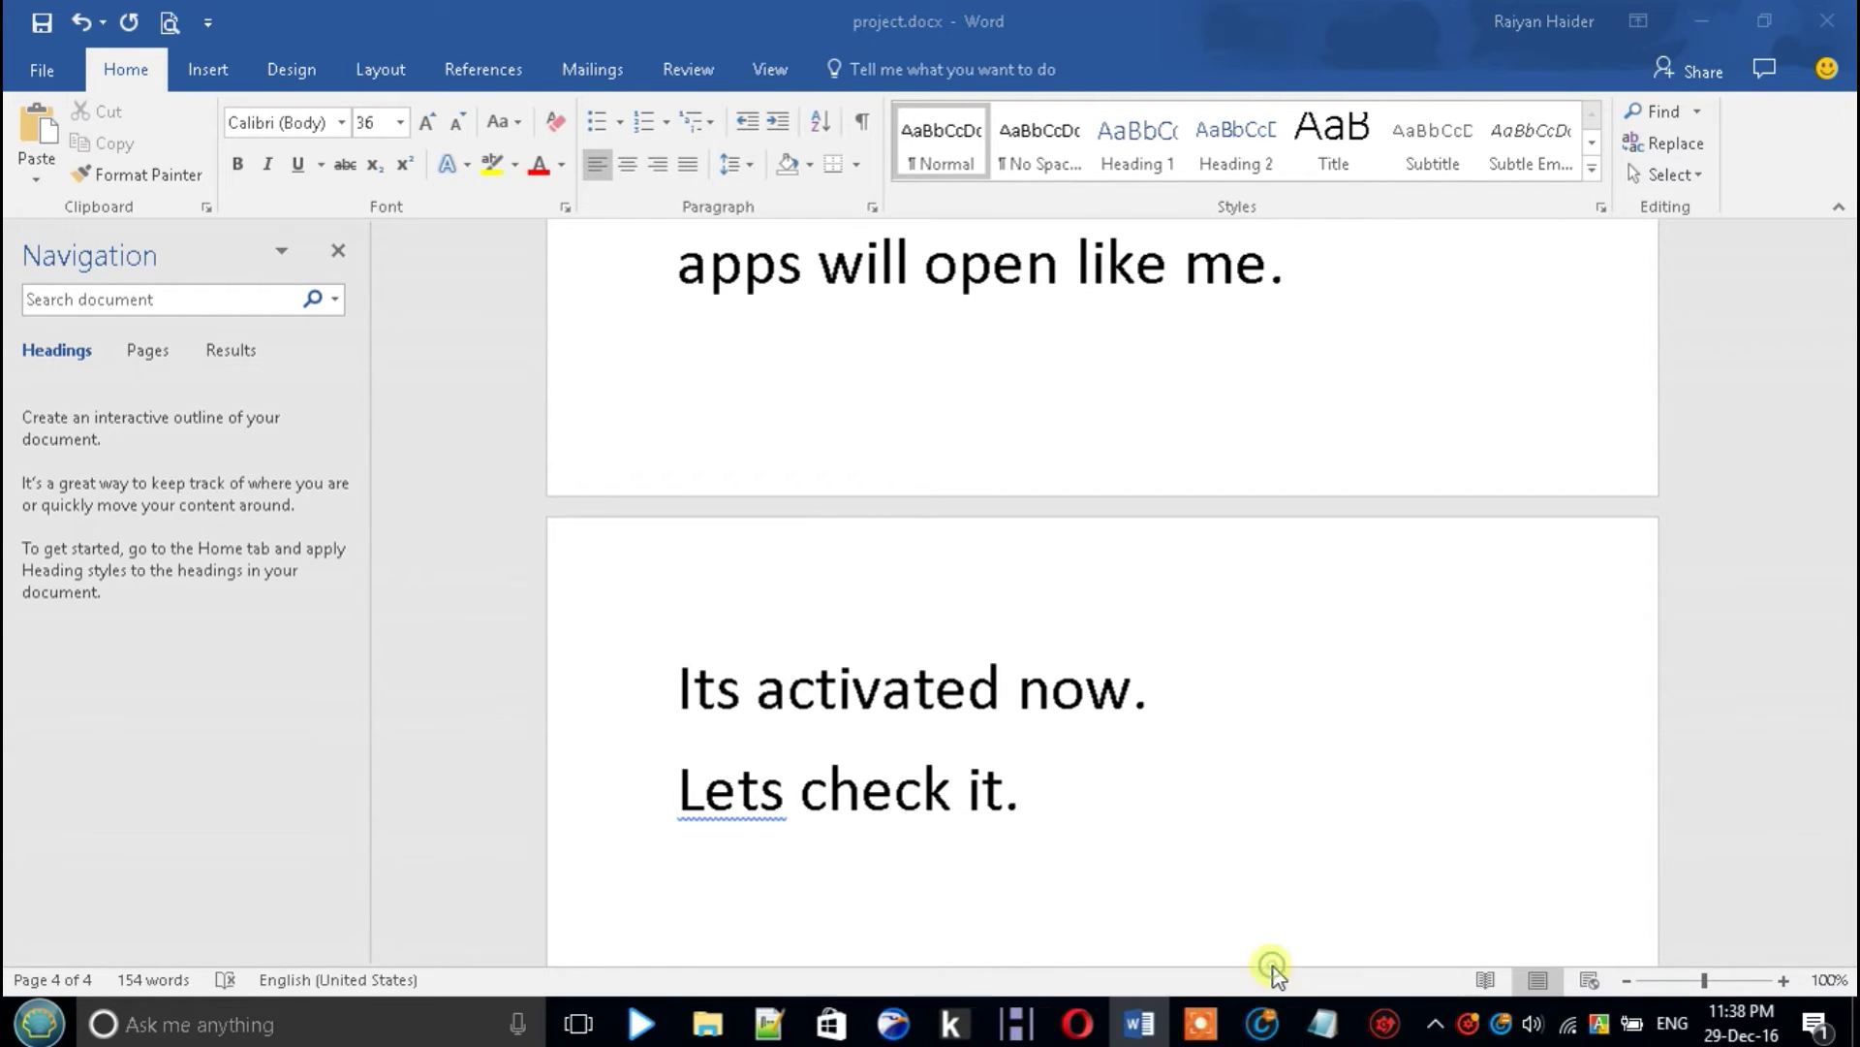
Switch to Advanced SystemCare, select all Clean & Optimize items and start the scan
click(1263, 1023)
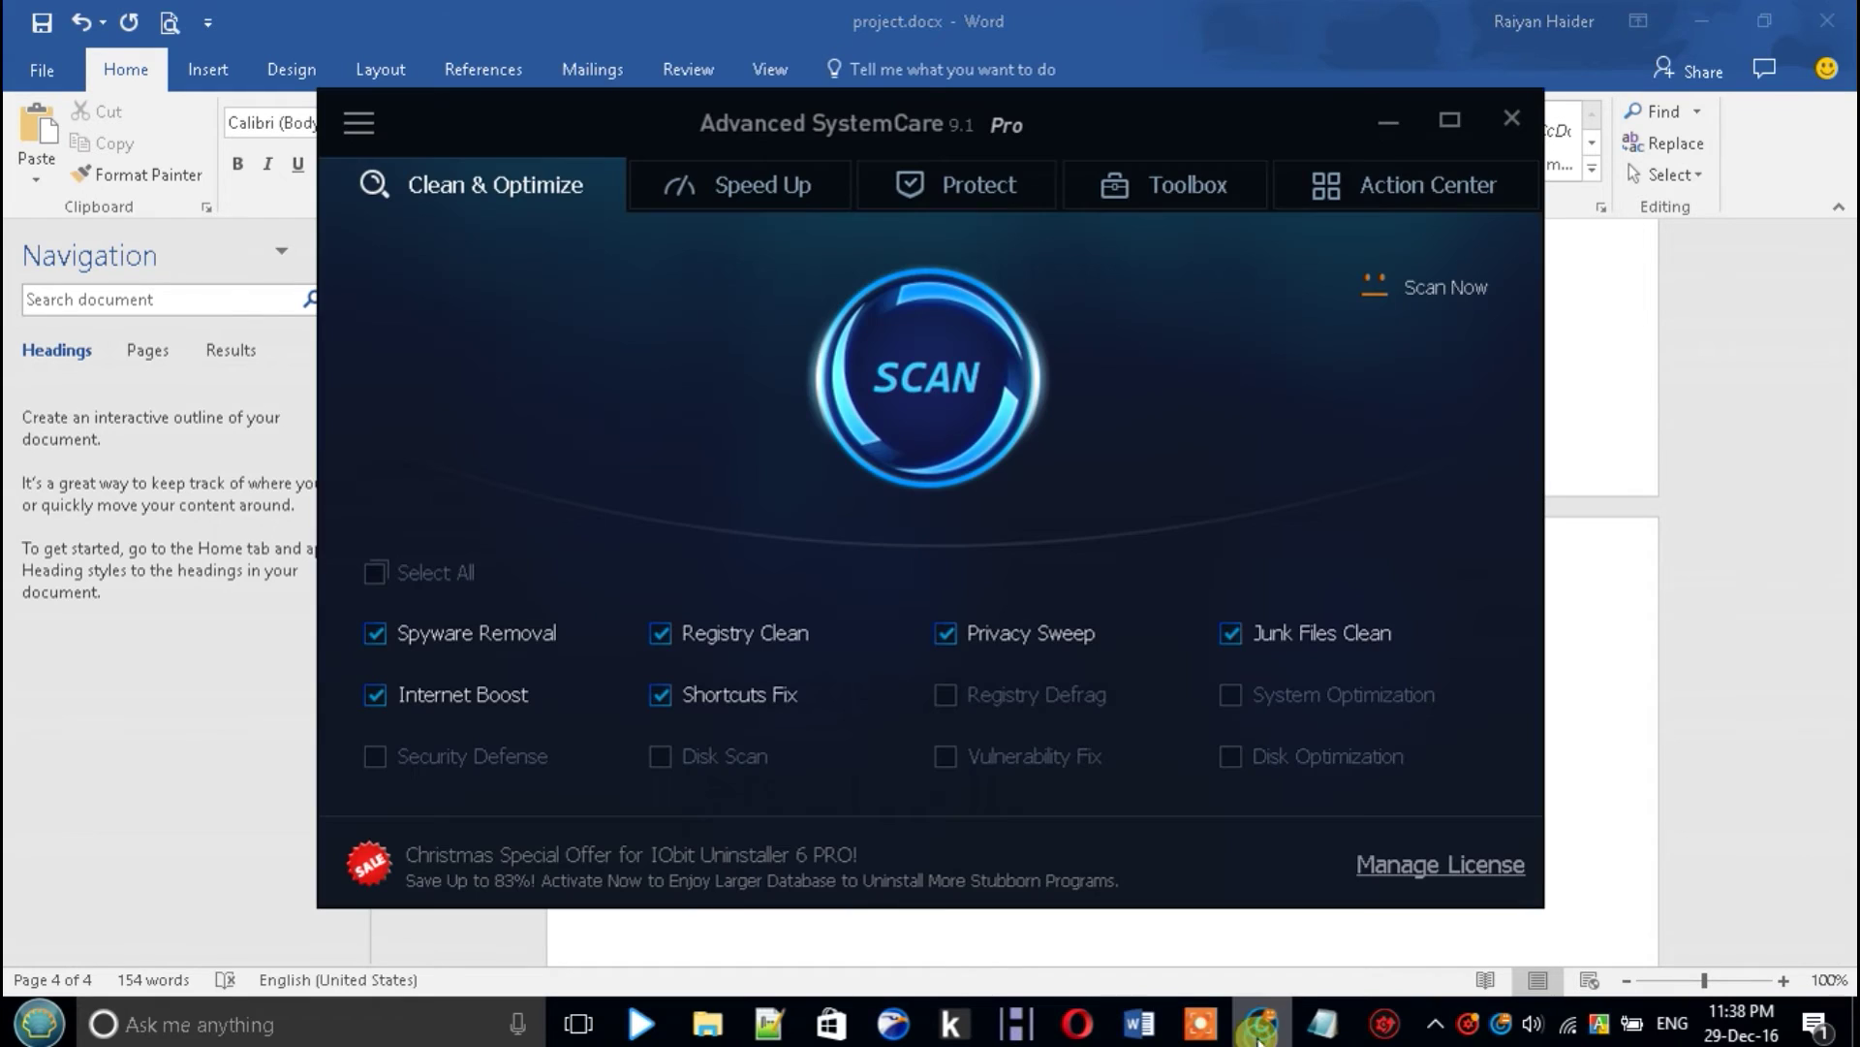
click(408, 571)
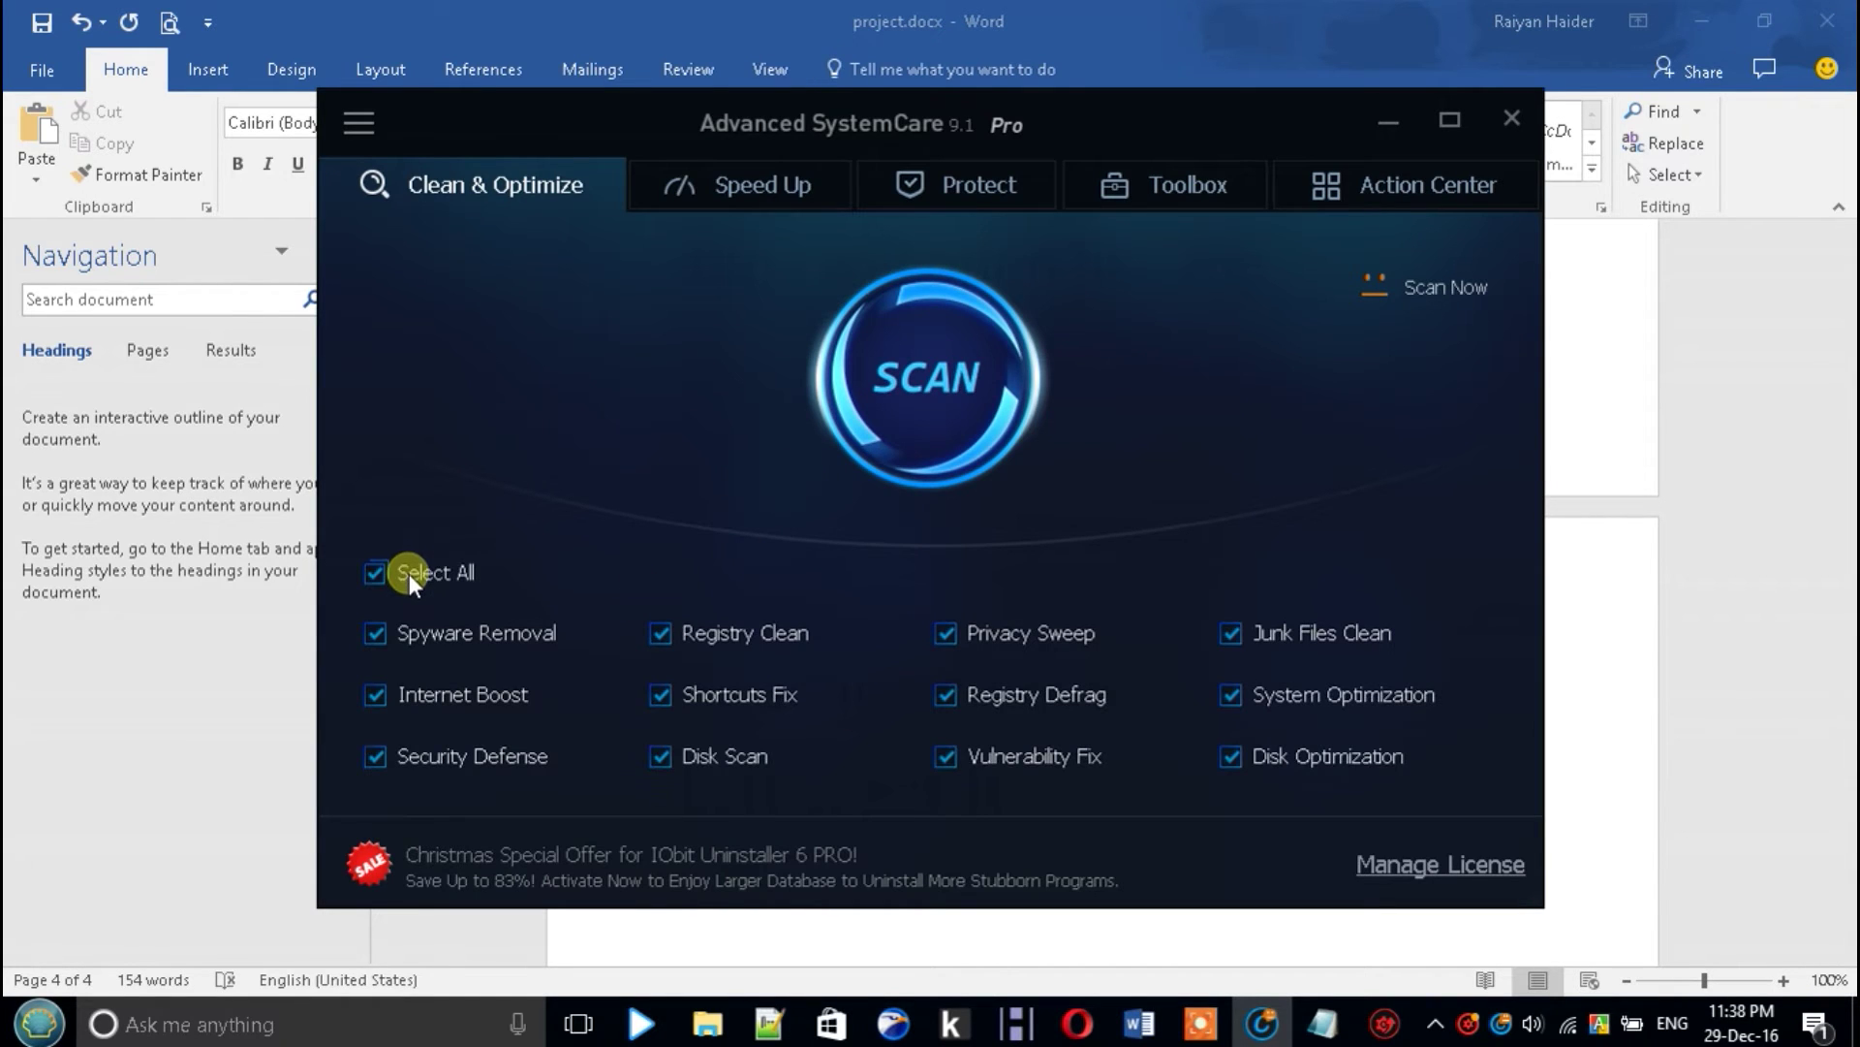
click(945, 375)
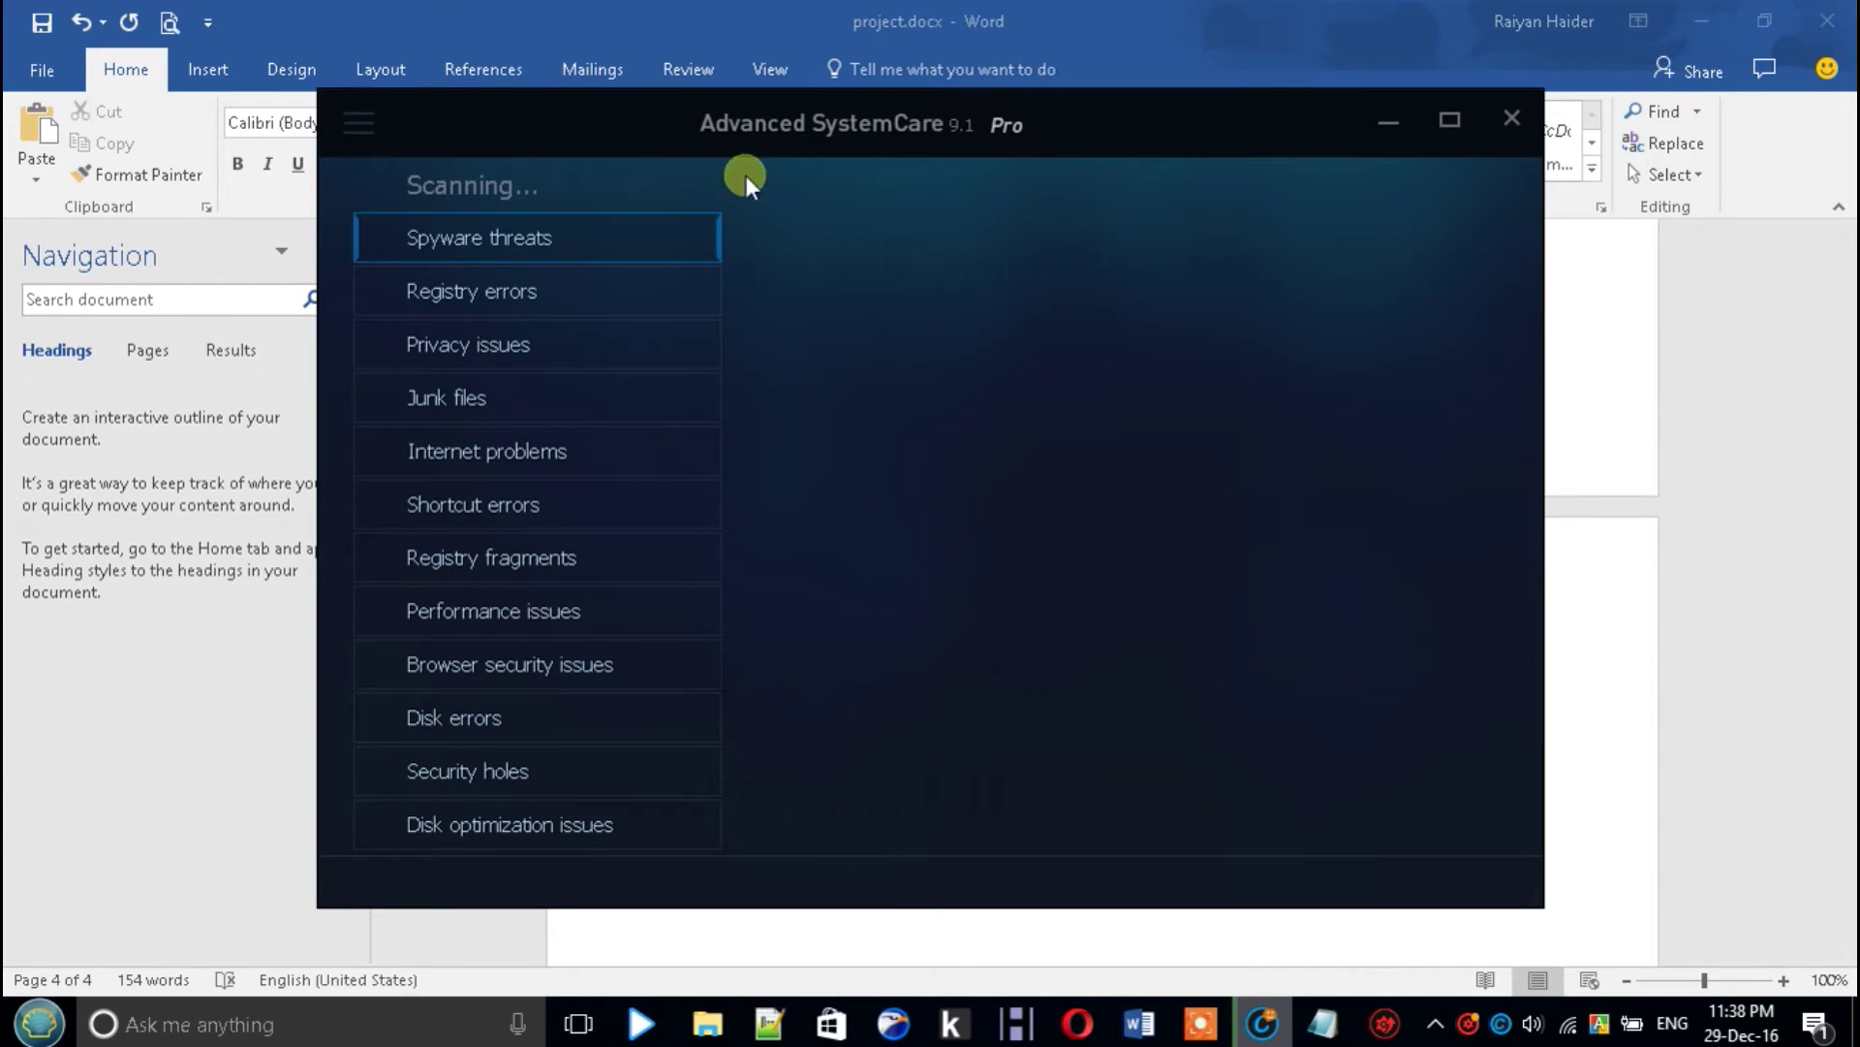
Switch to Word and add the line "It will scan very quickly" below "Lets check it."
click(1576, 757)
key(Return)
text(It)
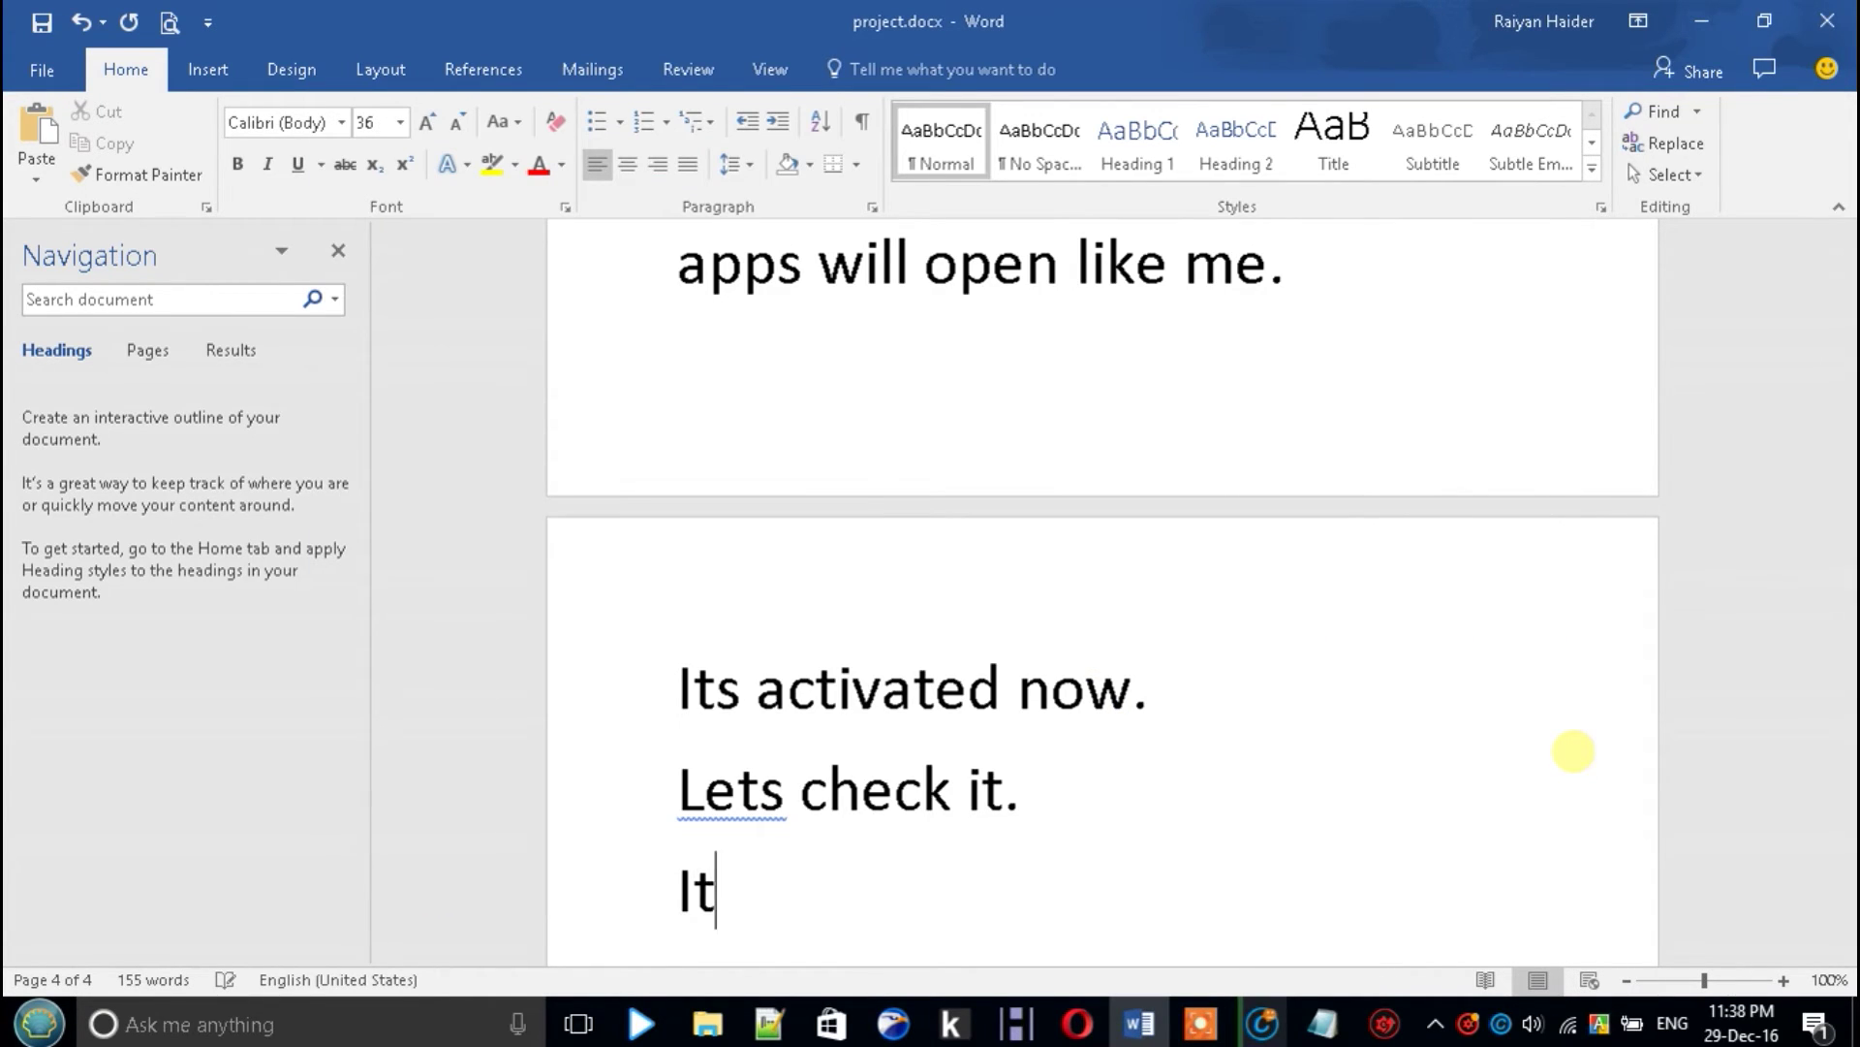
text( will sc)
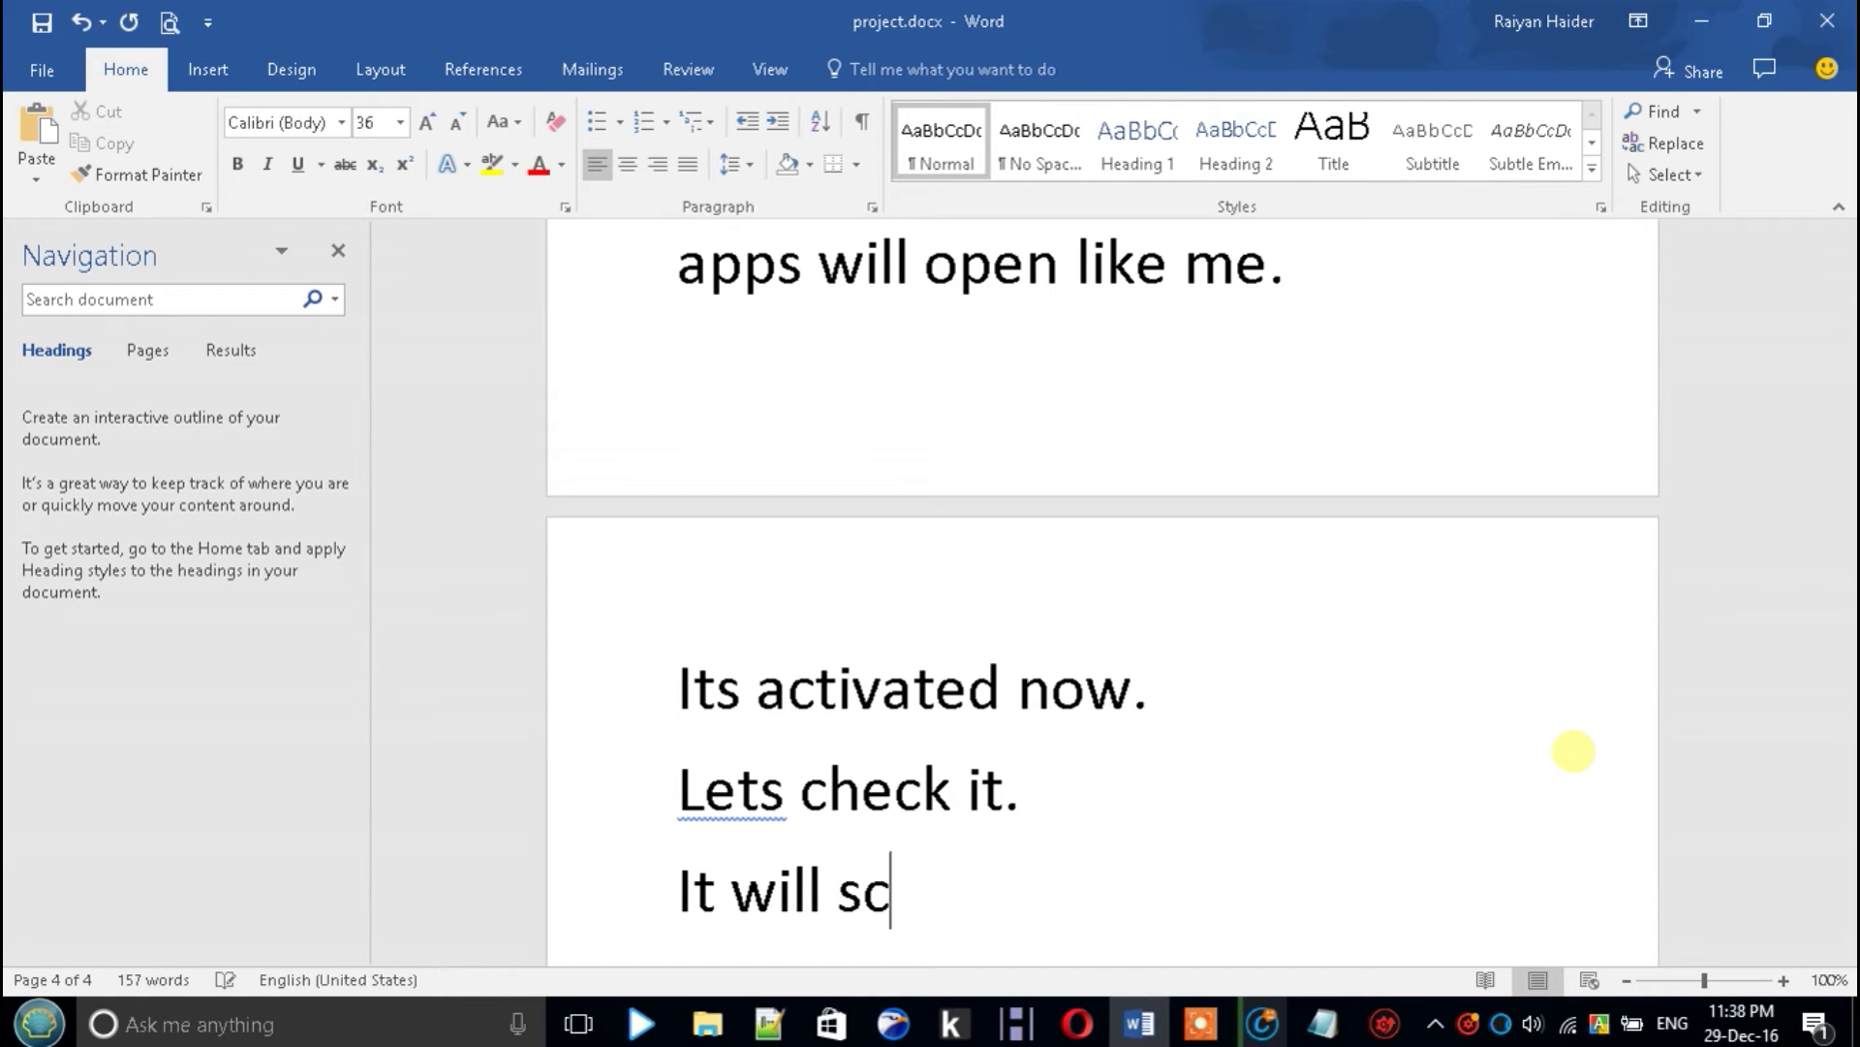
text(an very q)
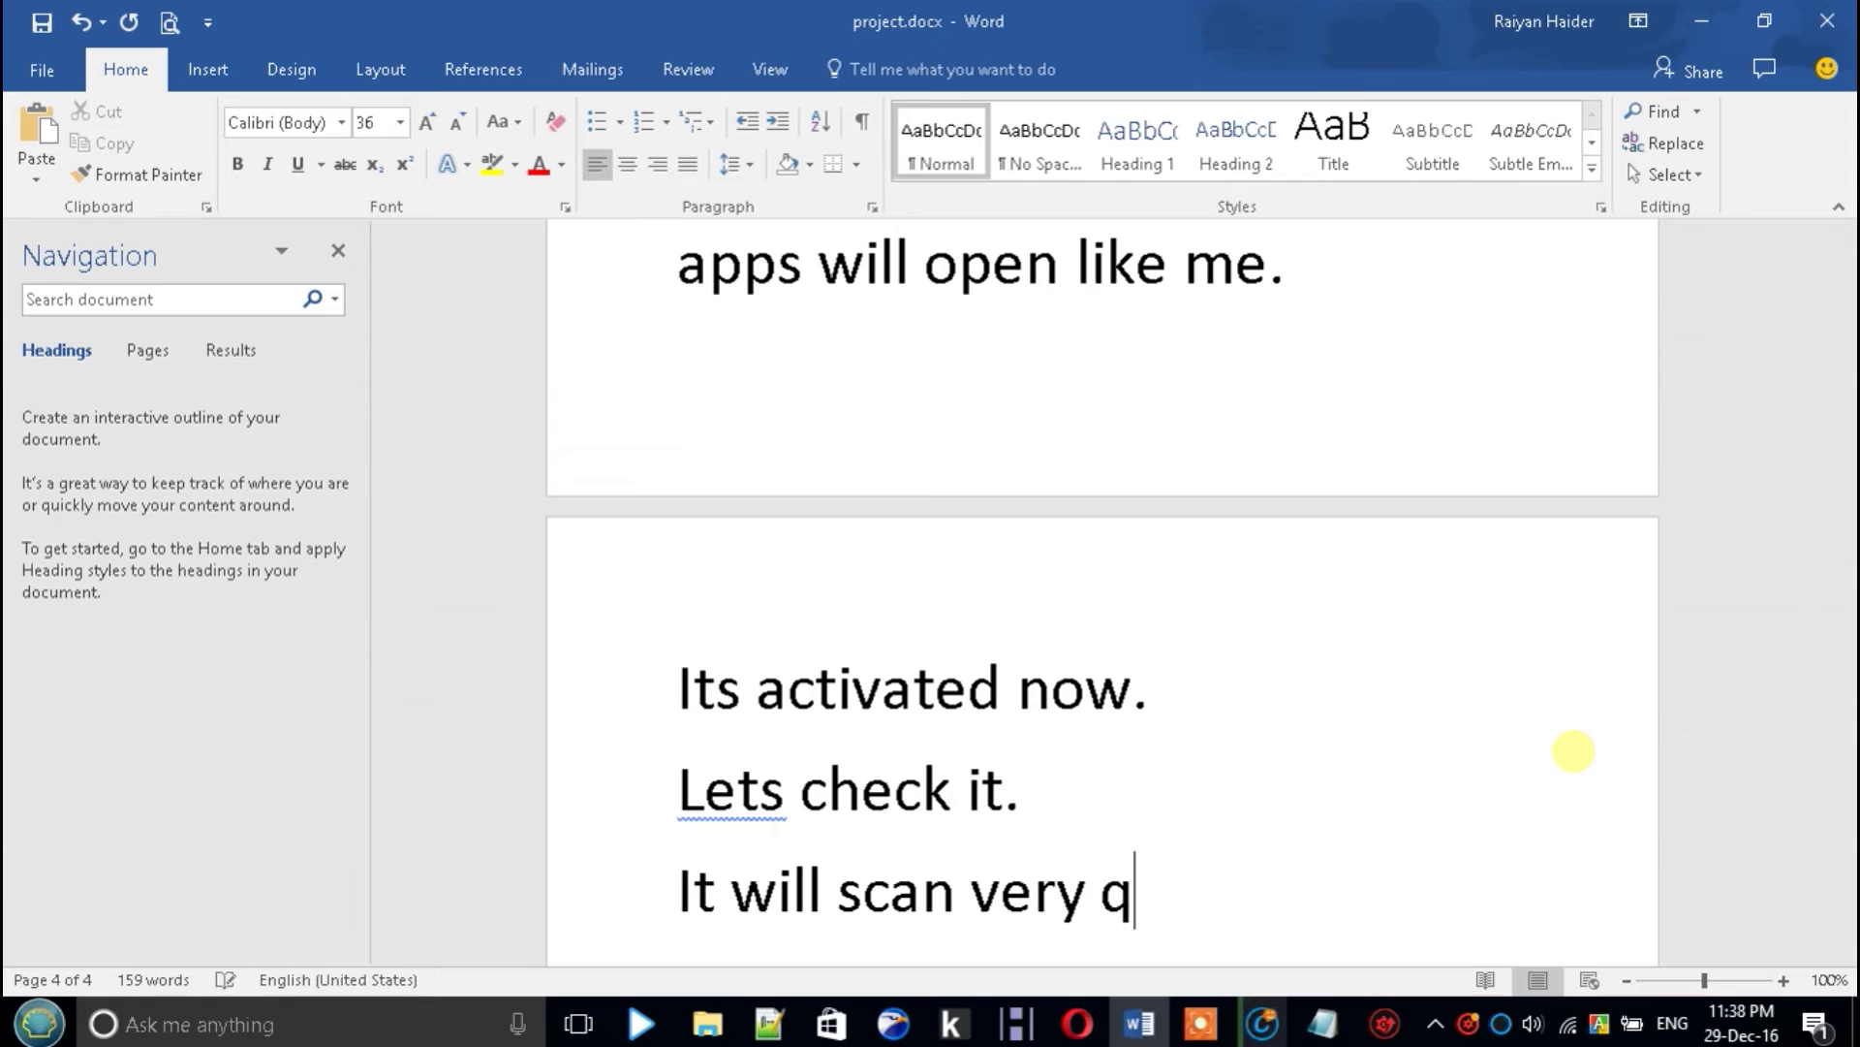
text(uickly)
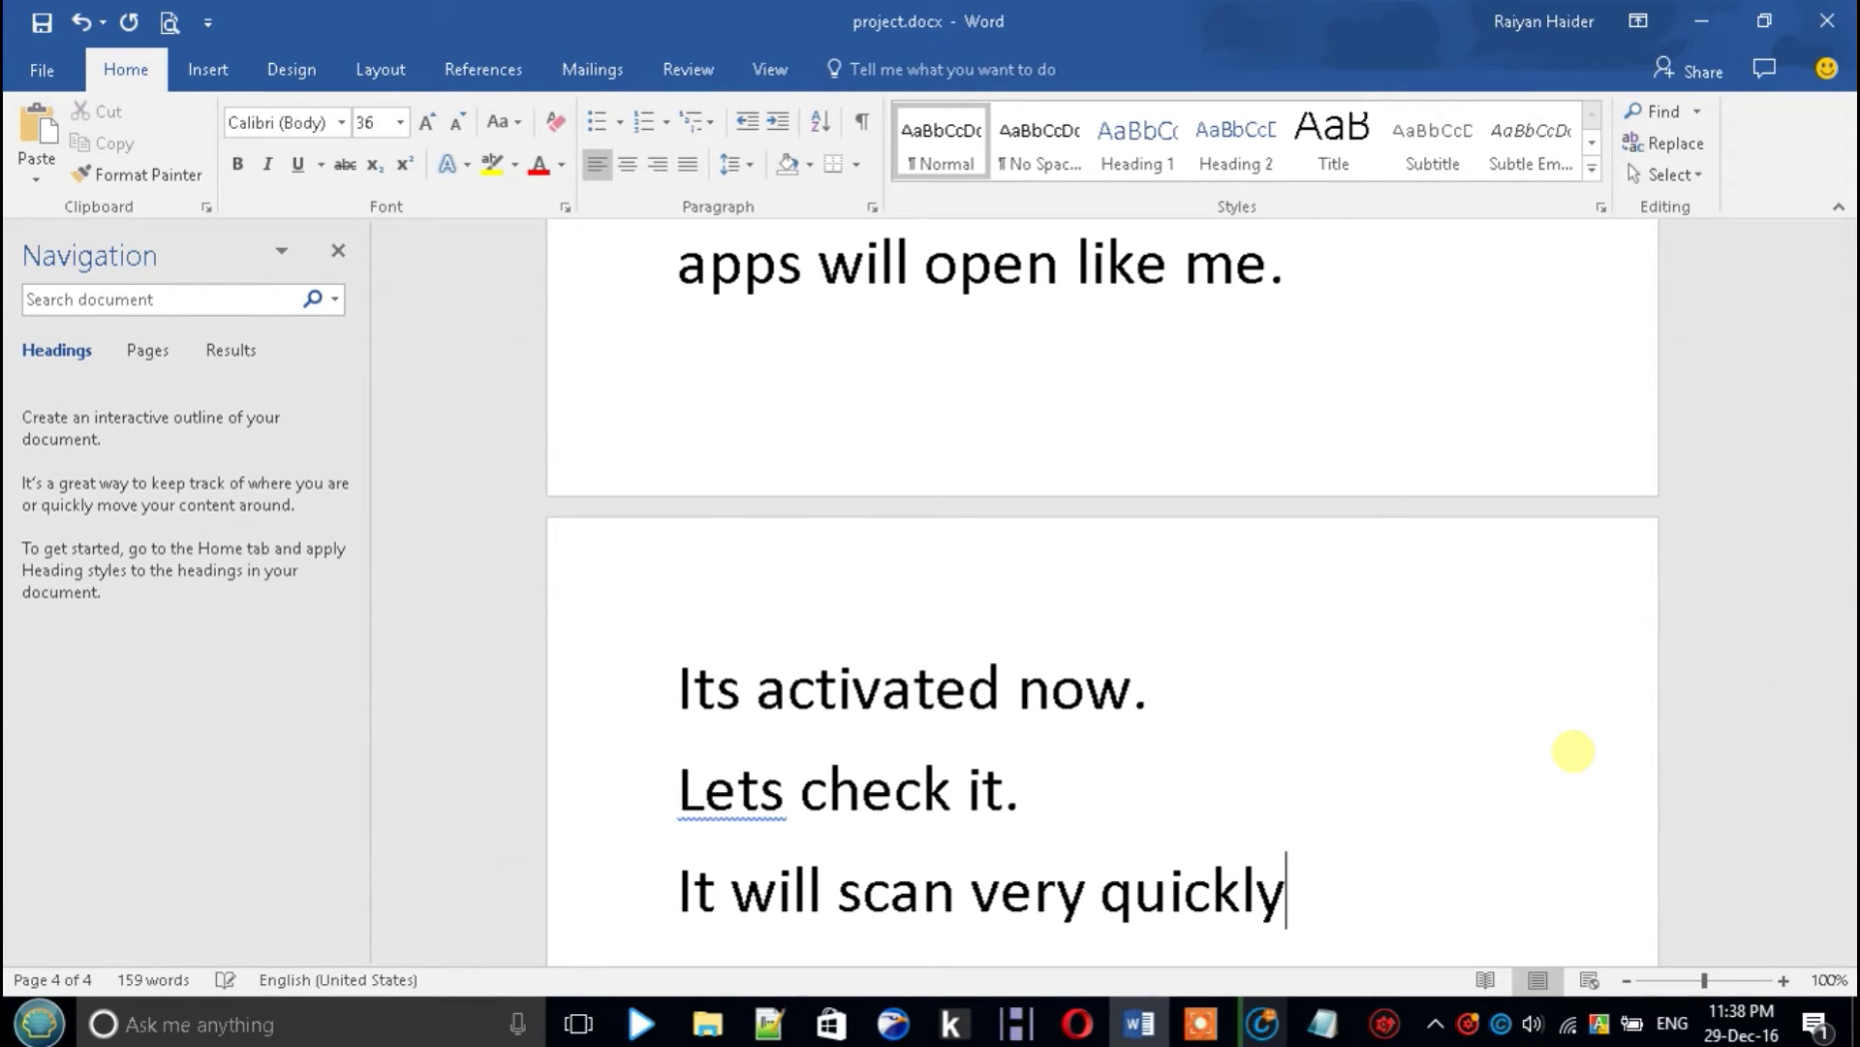
End the line "It will scan very quickly" with a period and add the line "Wait for it till the finish." below it
text(.)
key(Return)
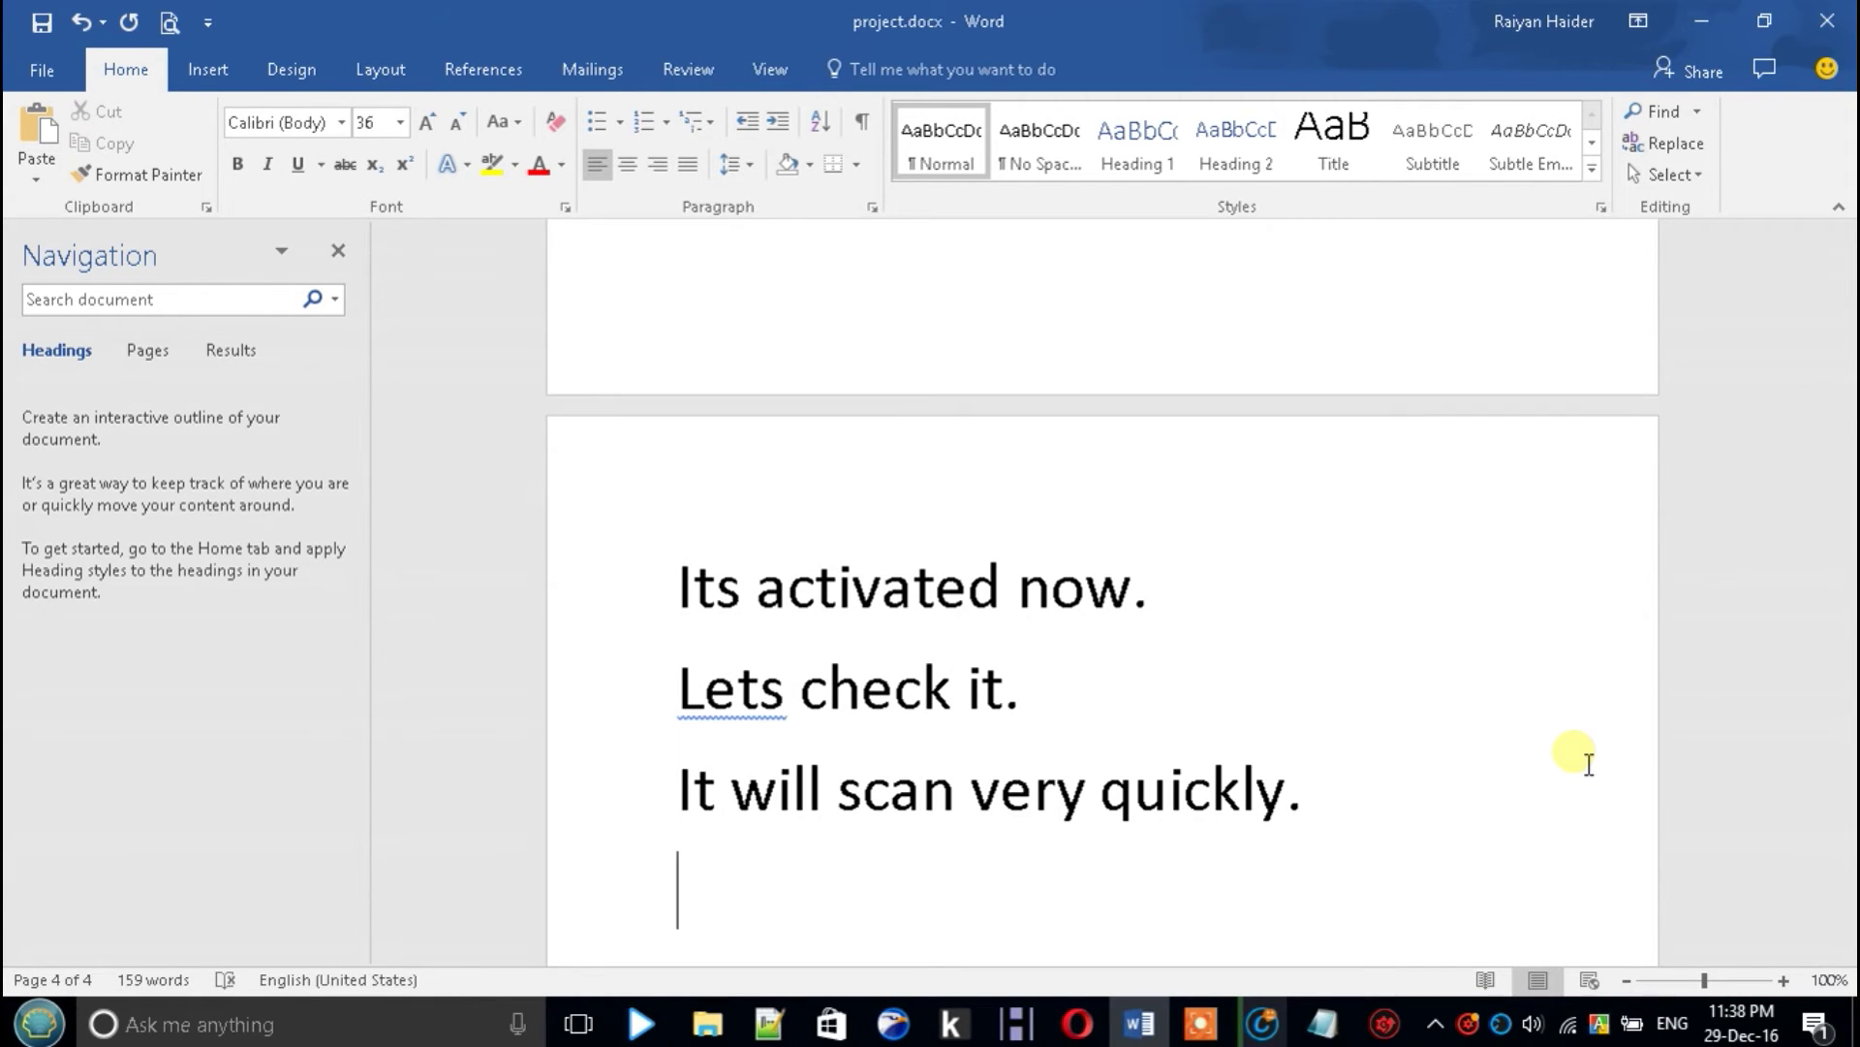
text(Wait for it ti)
key(BackSpace)
text(t)
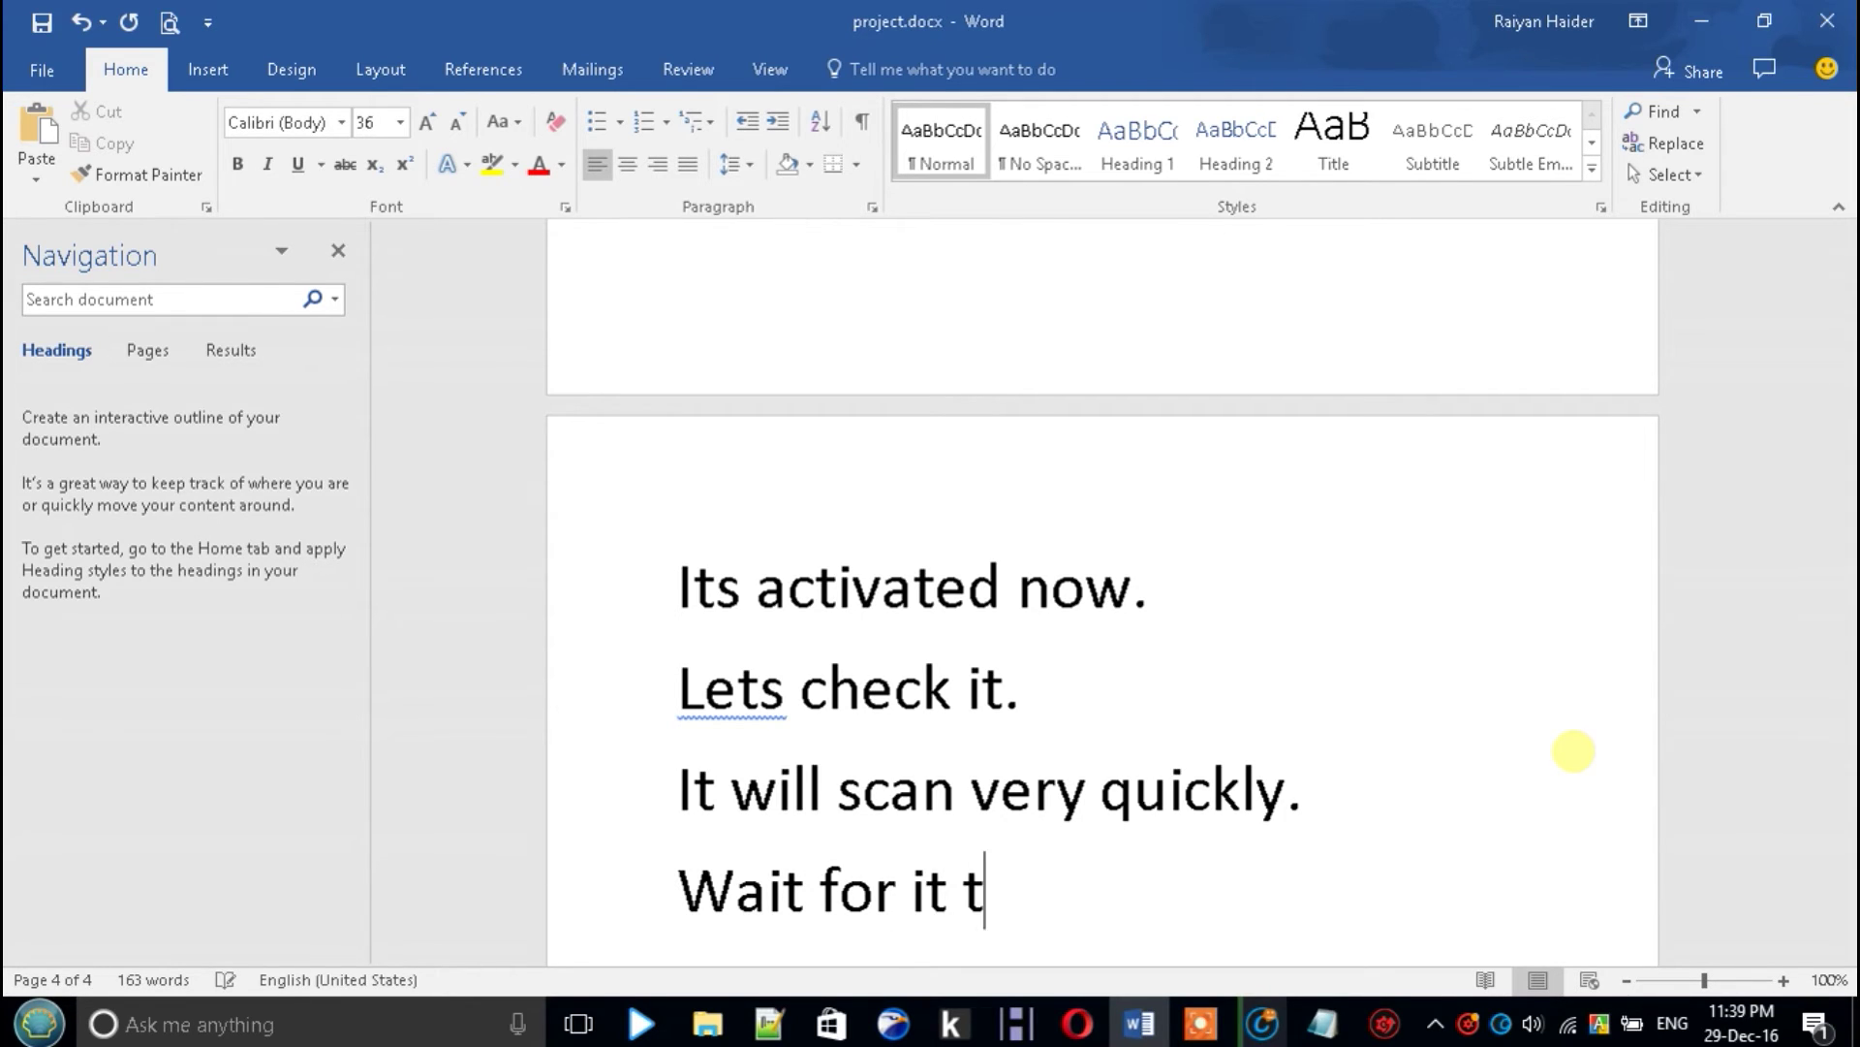
text(ill the finish)
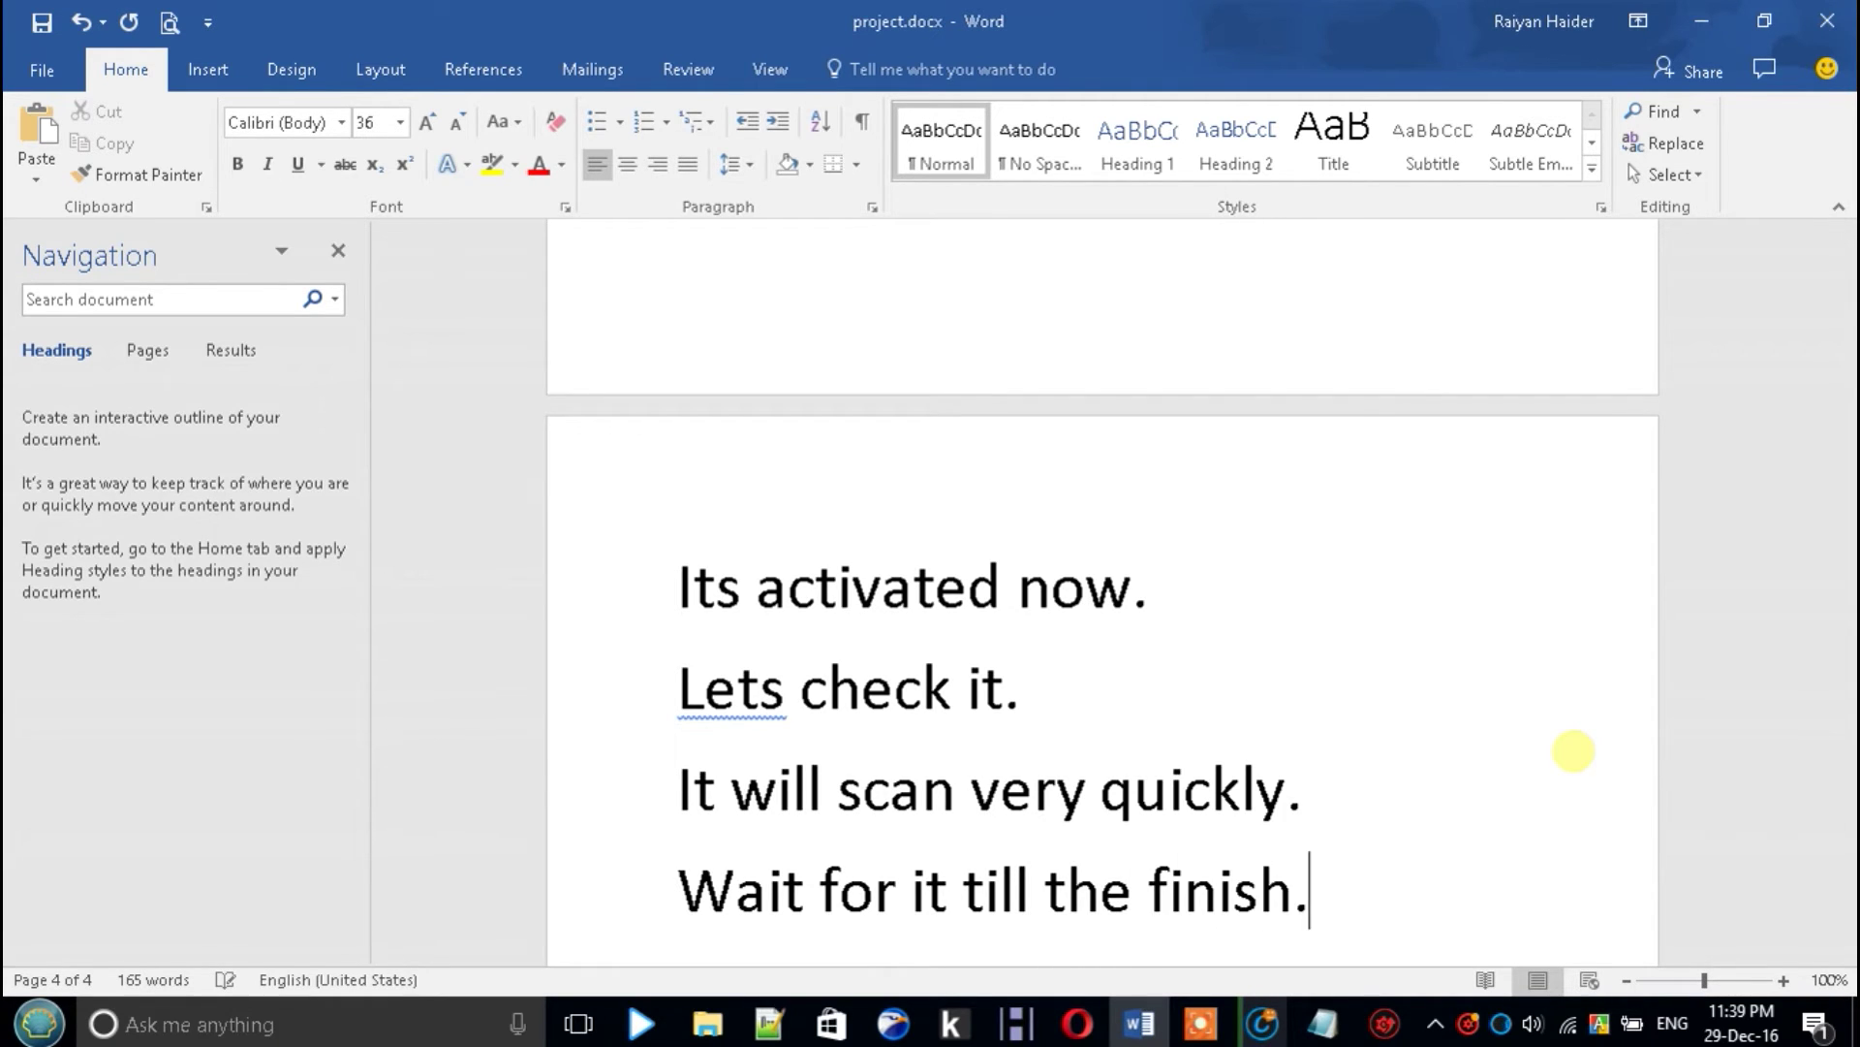
text(.)
key(Return)
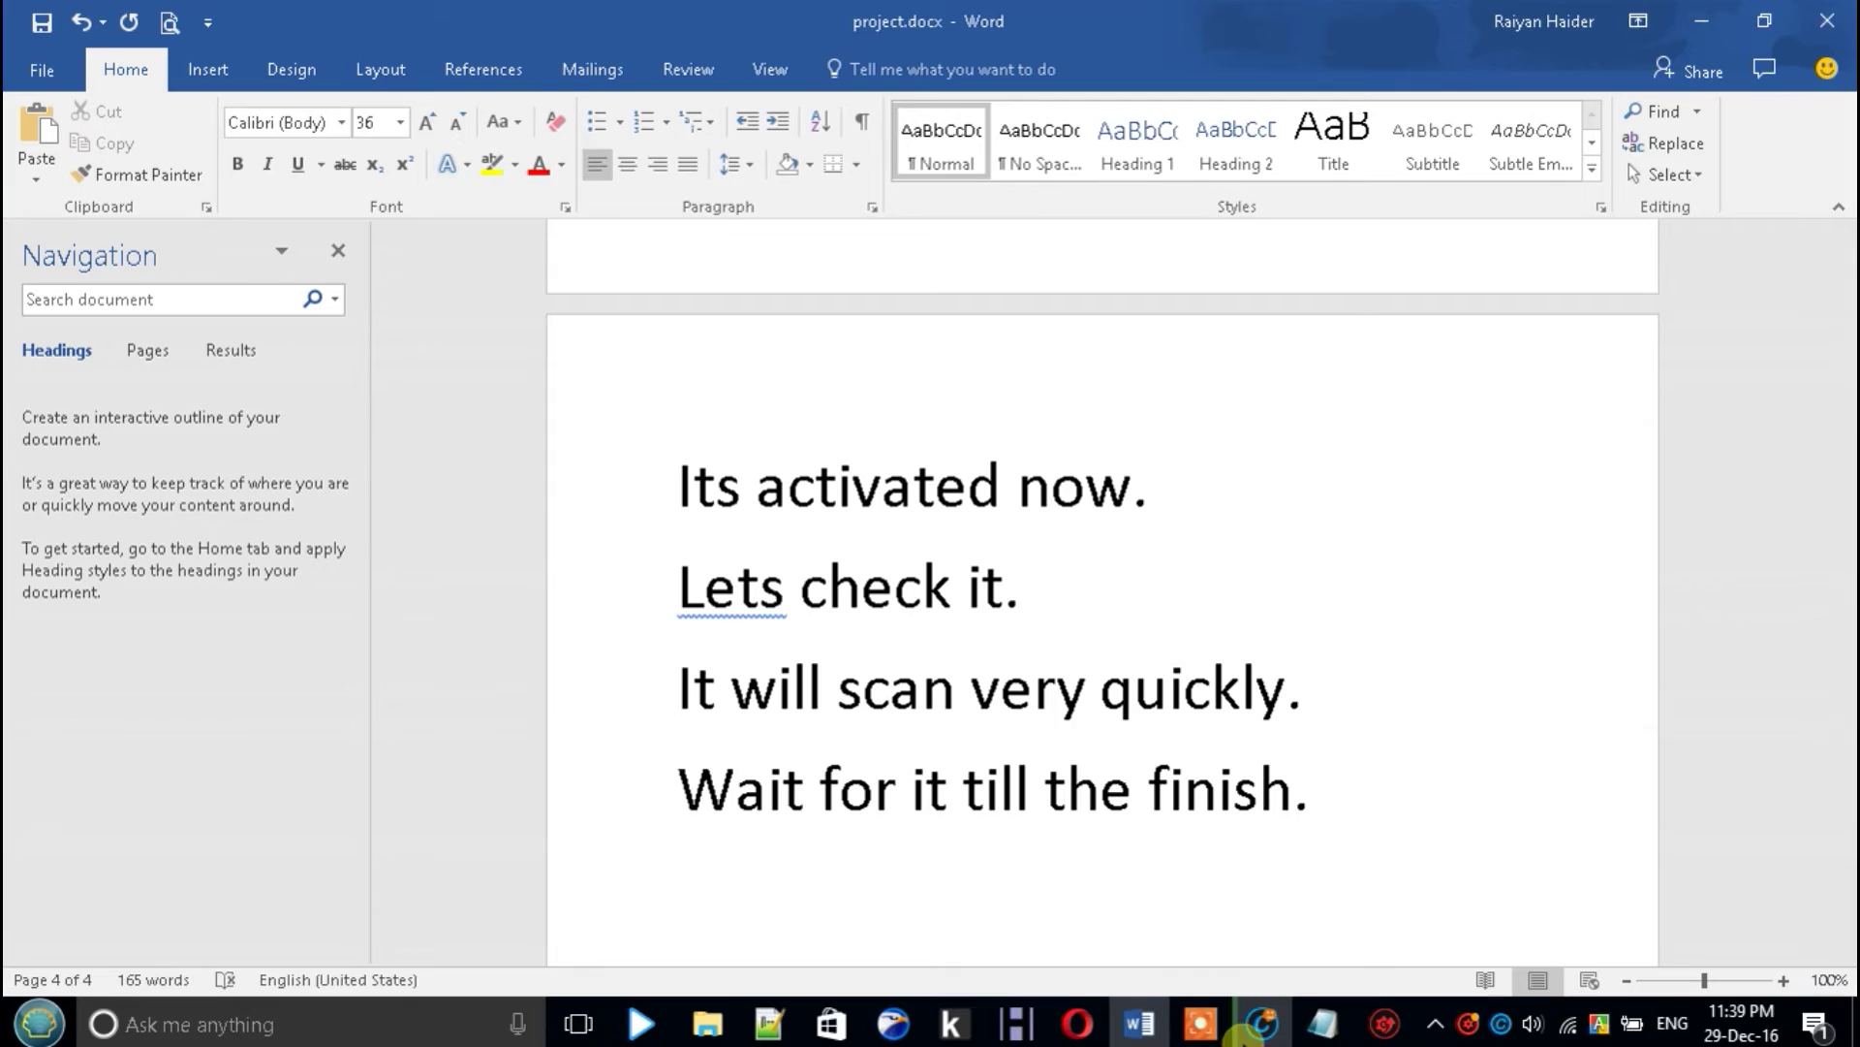
Look at the scan progress in Advanced SystemCare, switch back to Word and add the line "For now I am skipping it."
click(1253, 1029)
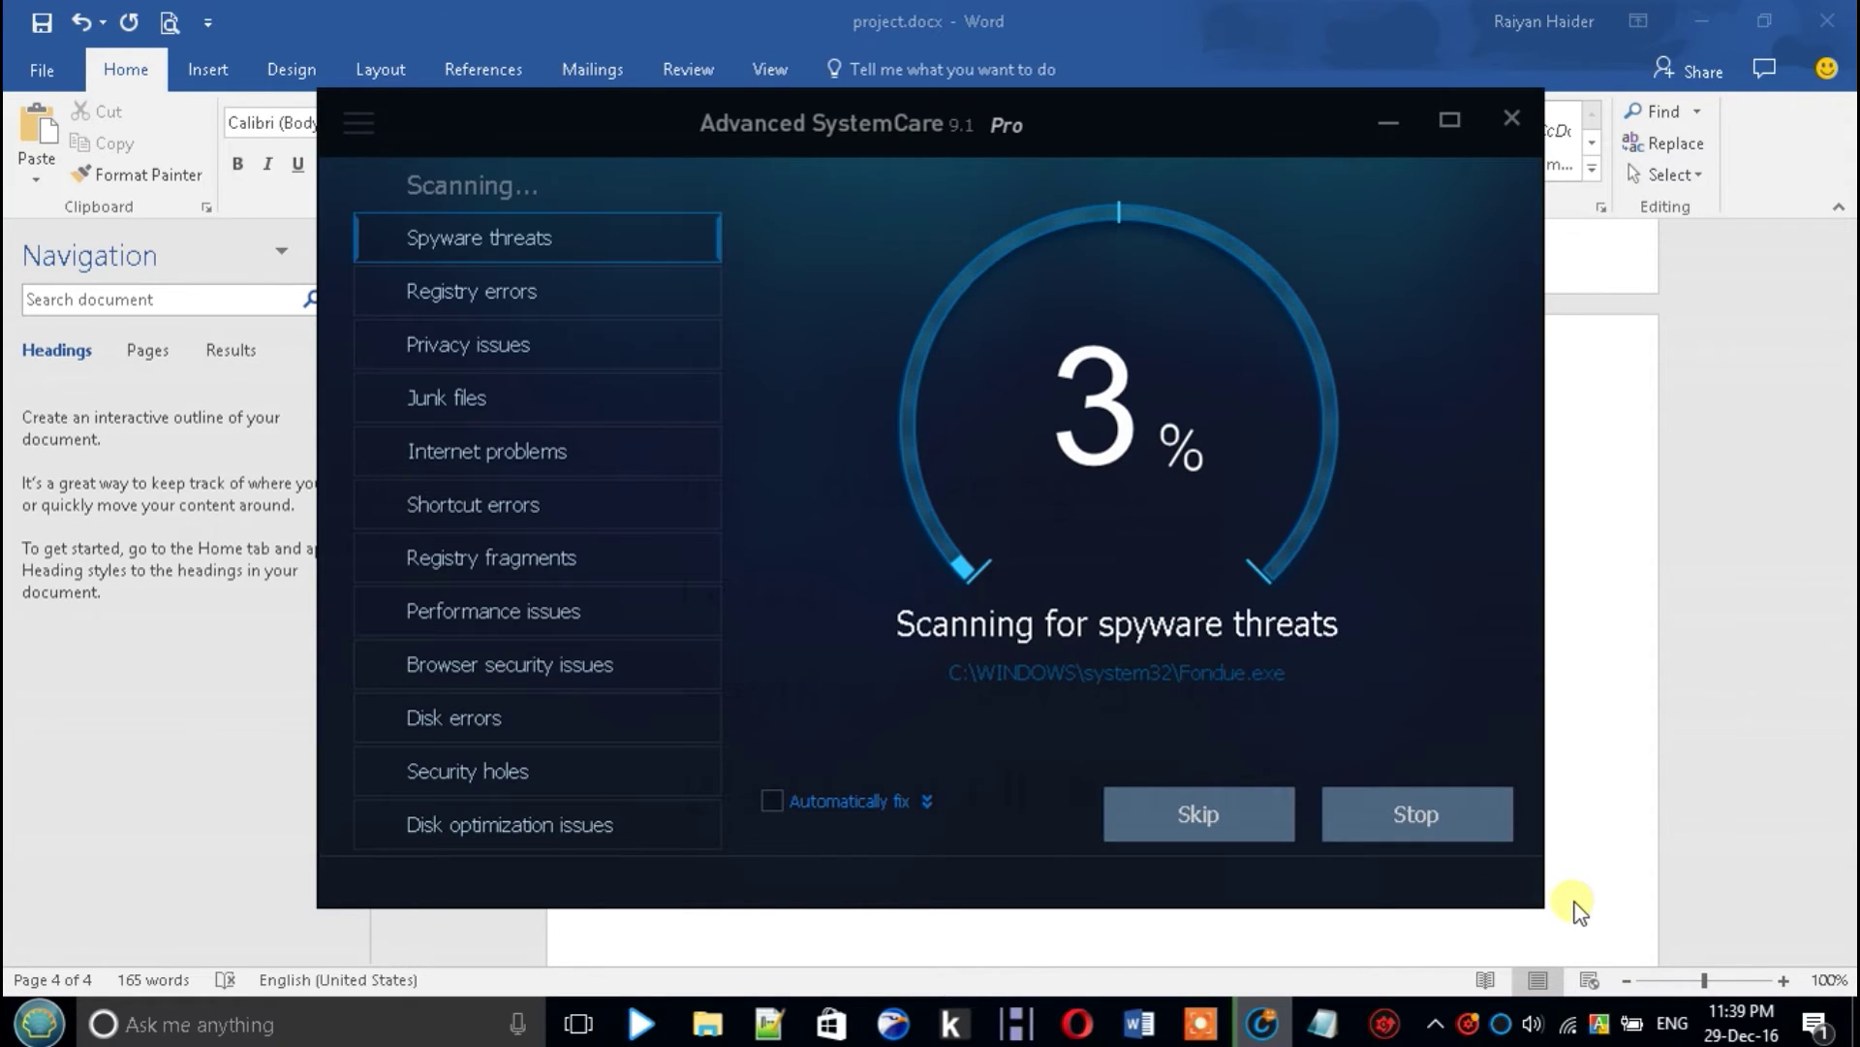
click(1579, 914)
text(Fo)
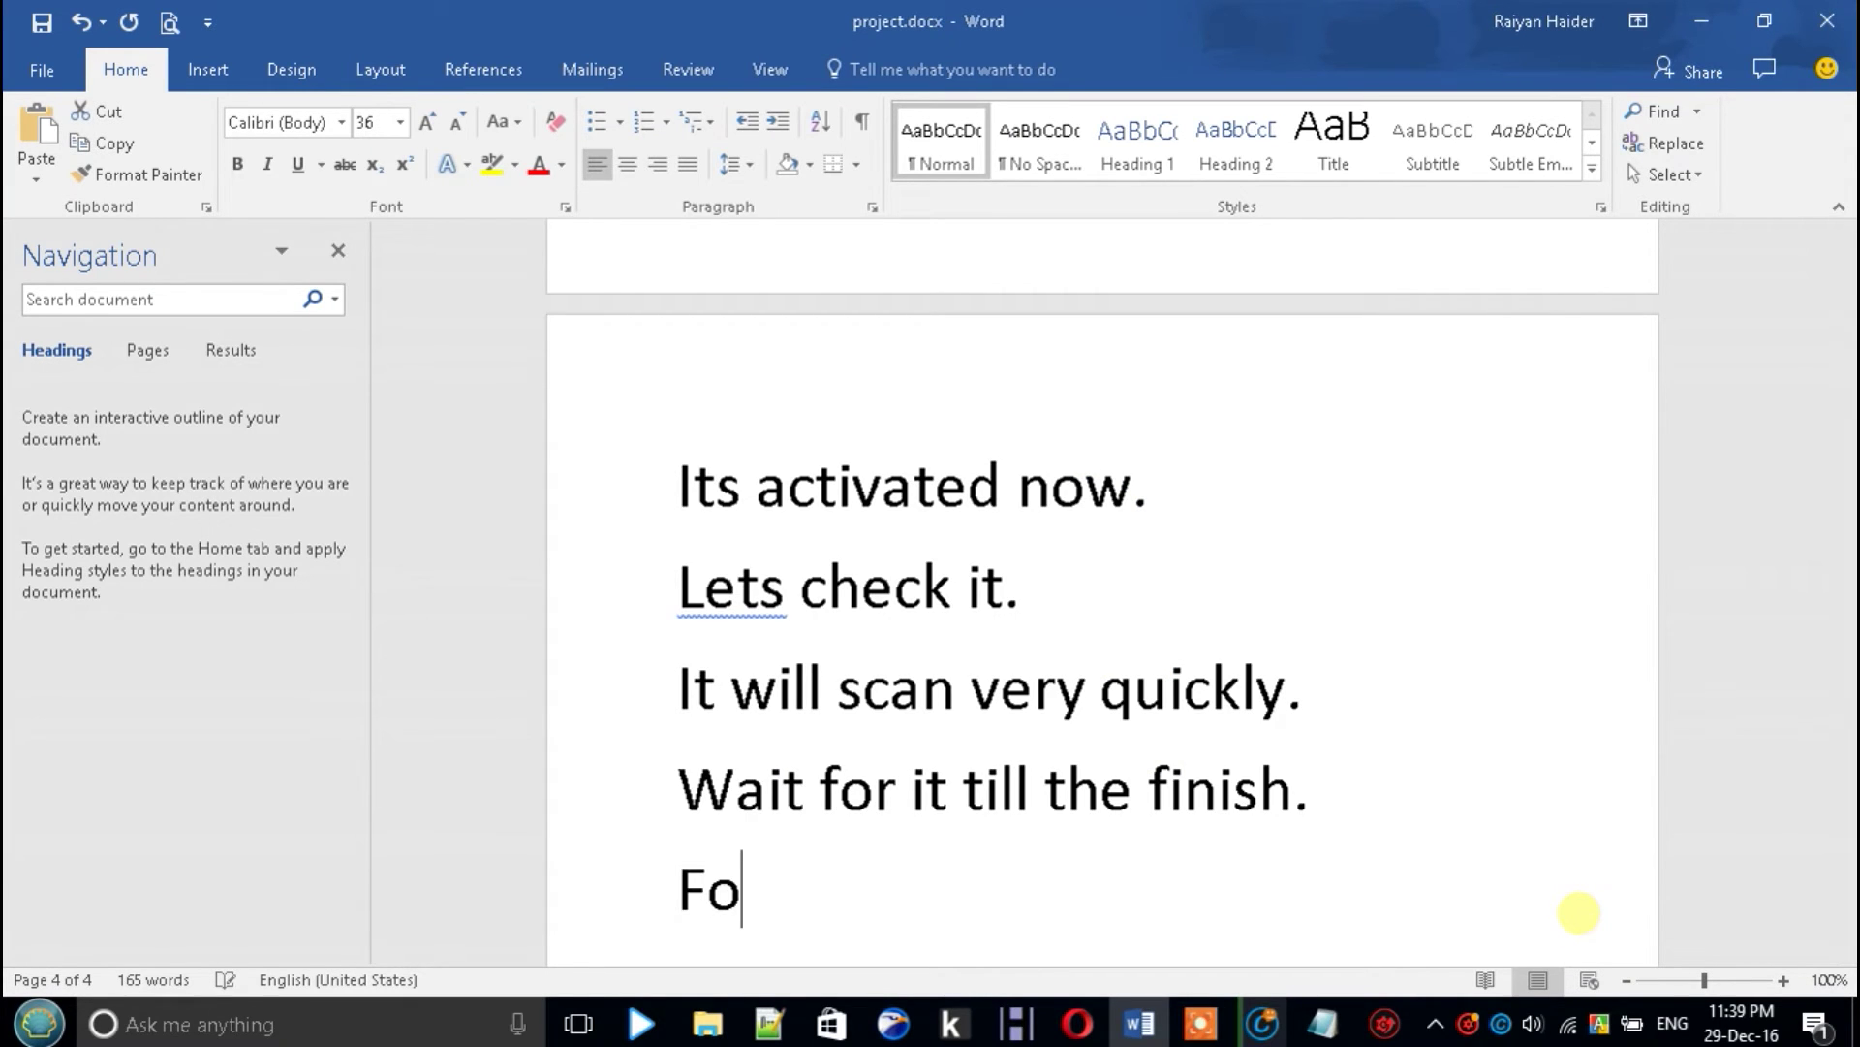
text(r now )
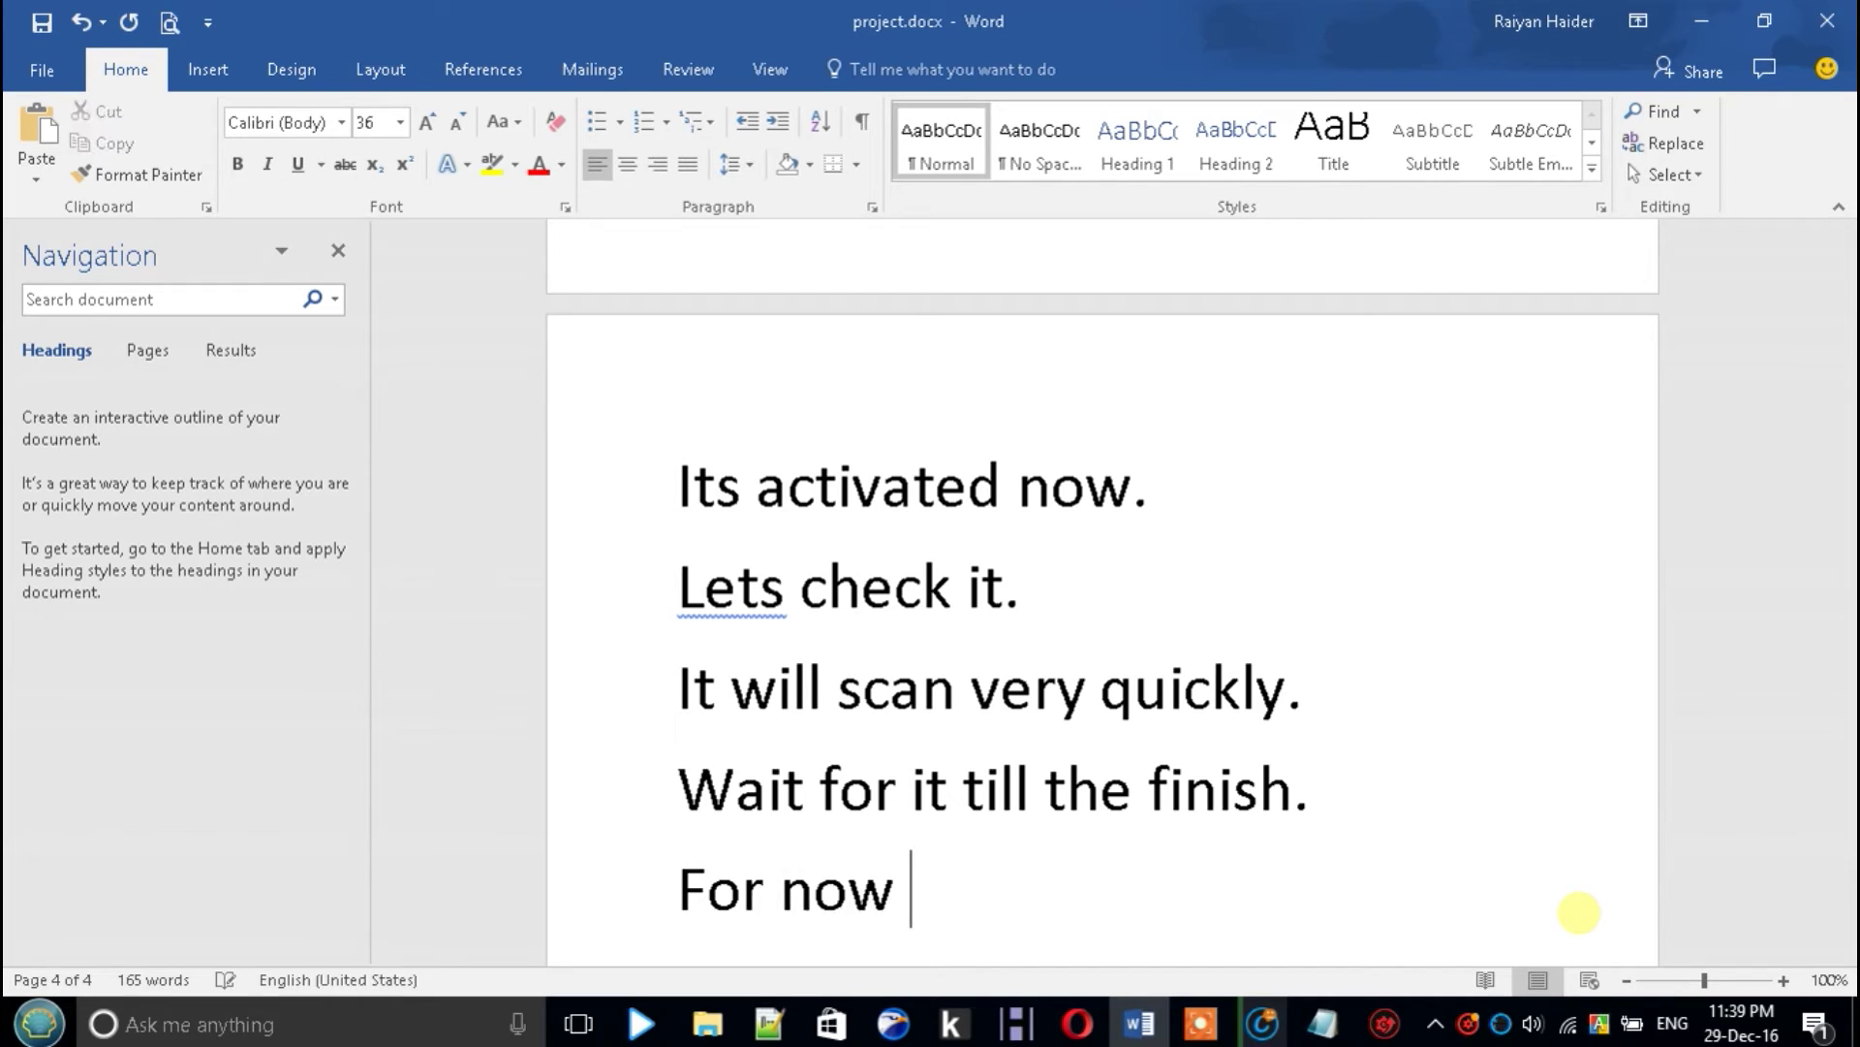
text(I am ski)
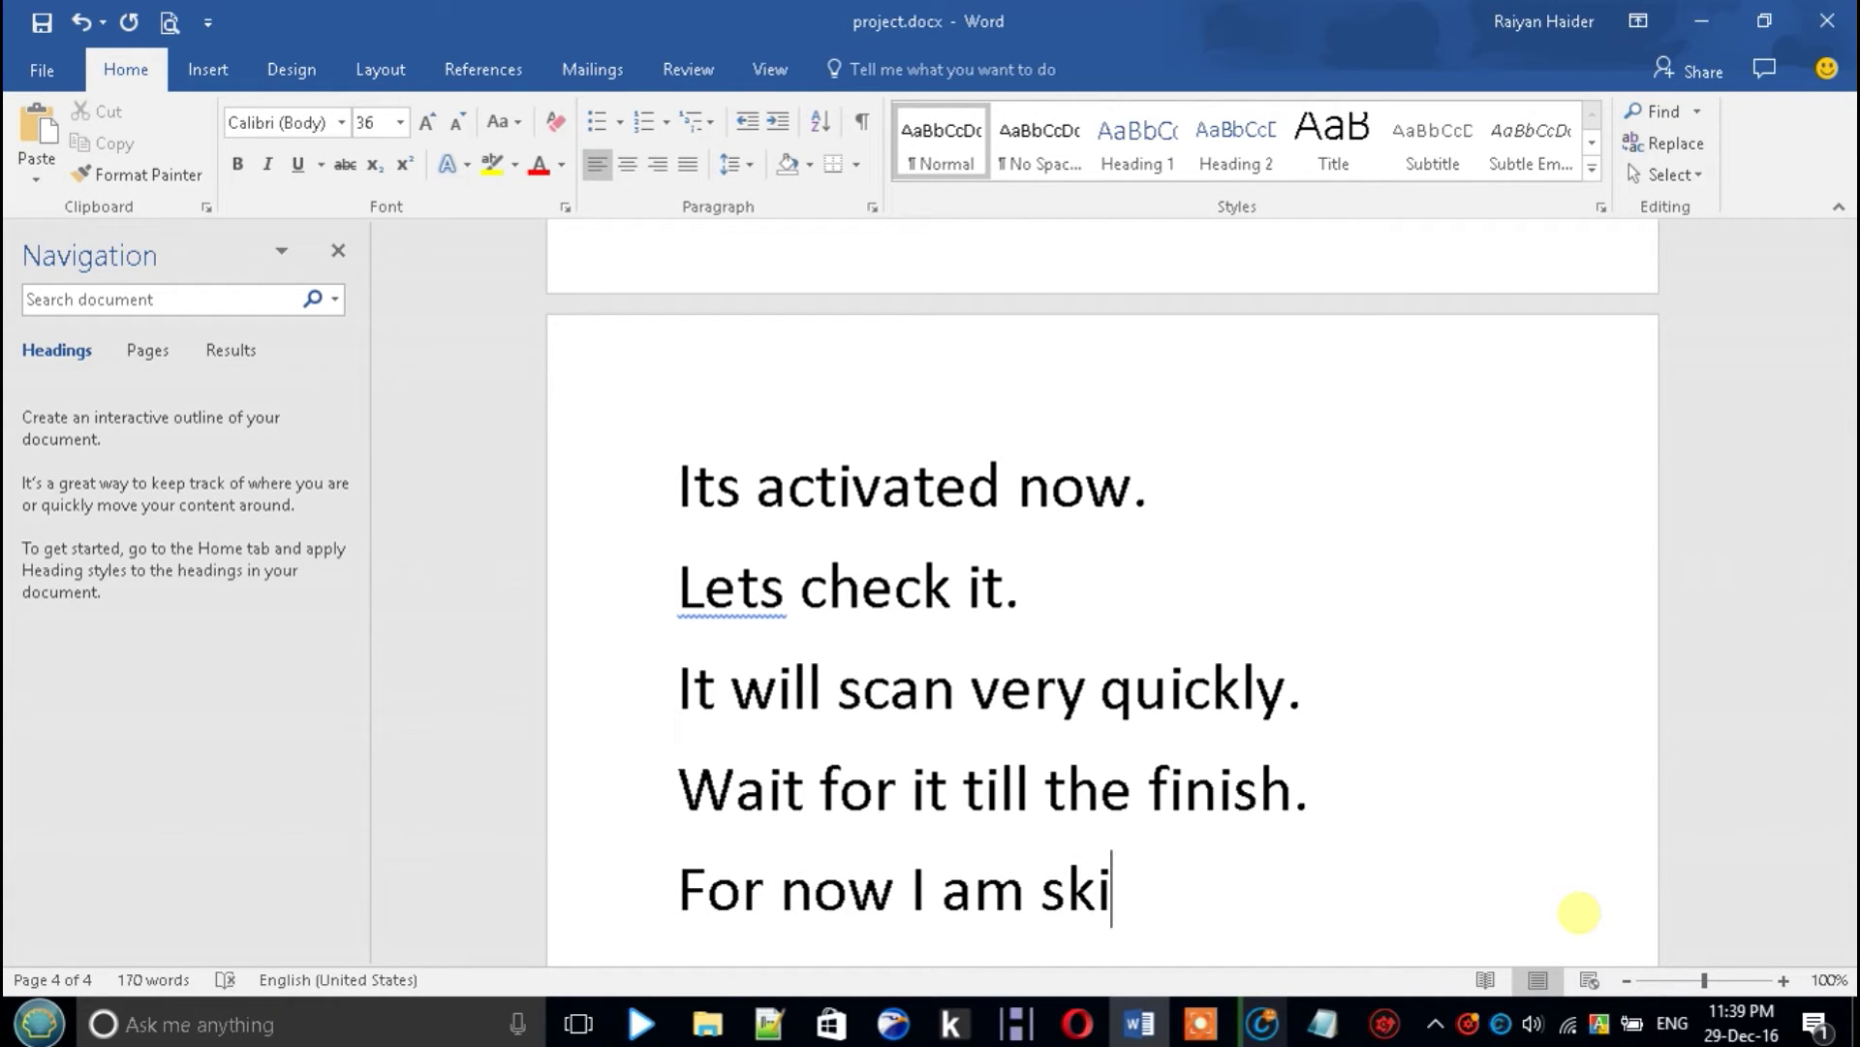
text(pping it.)
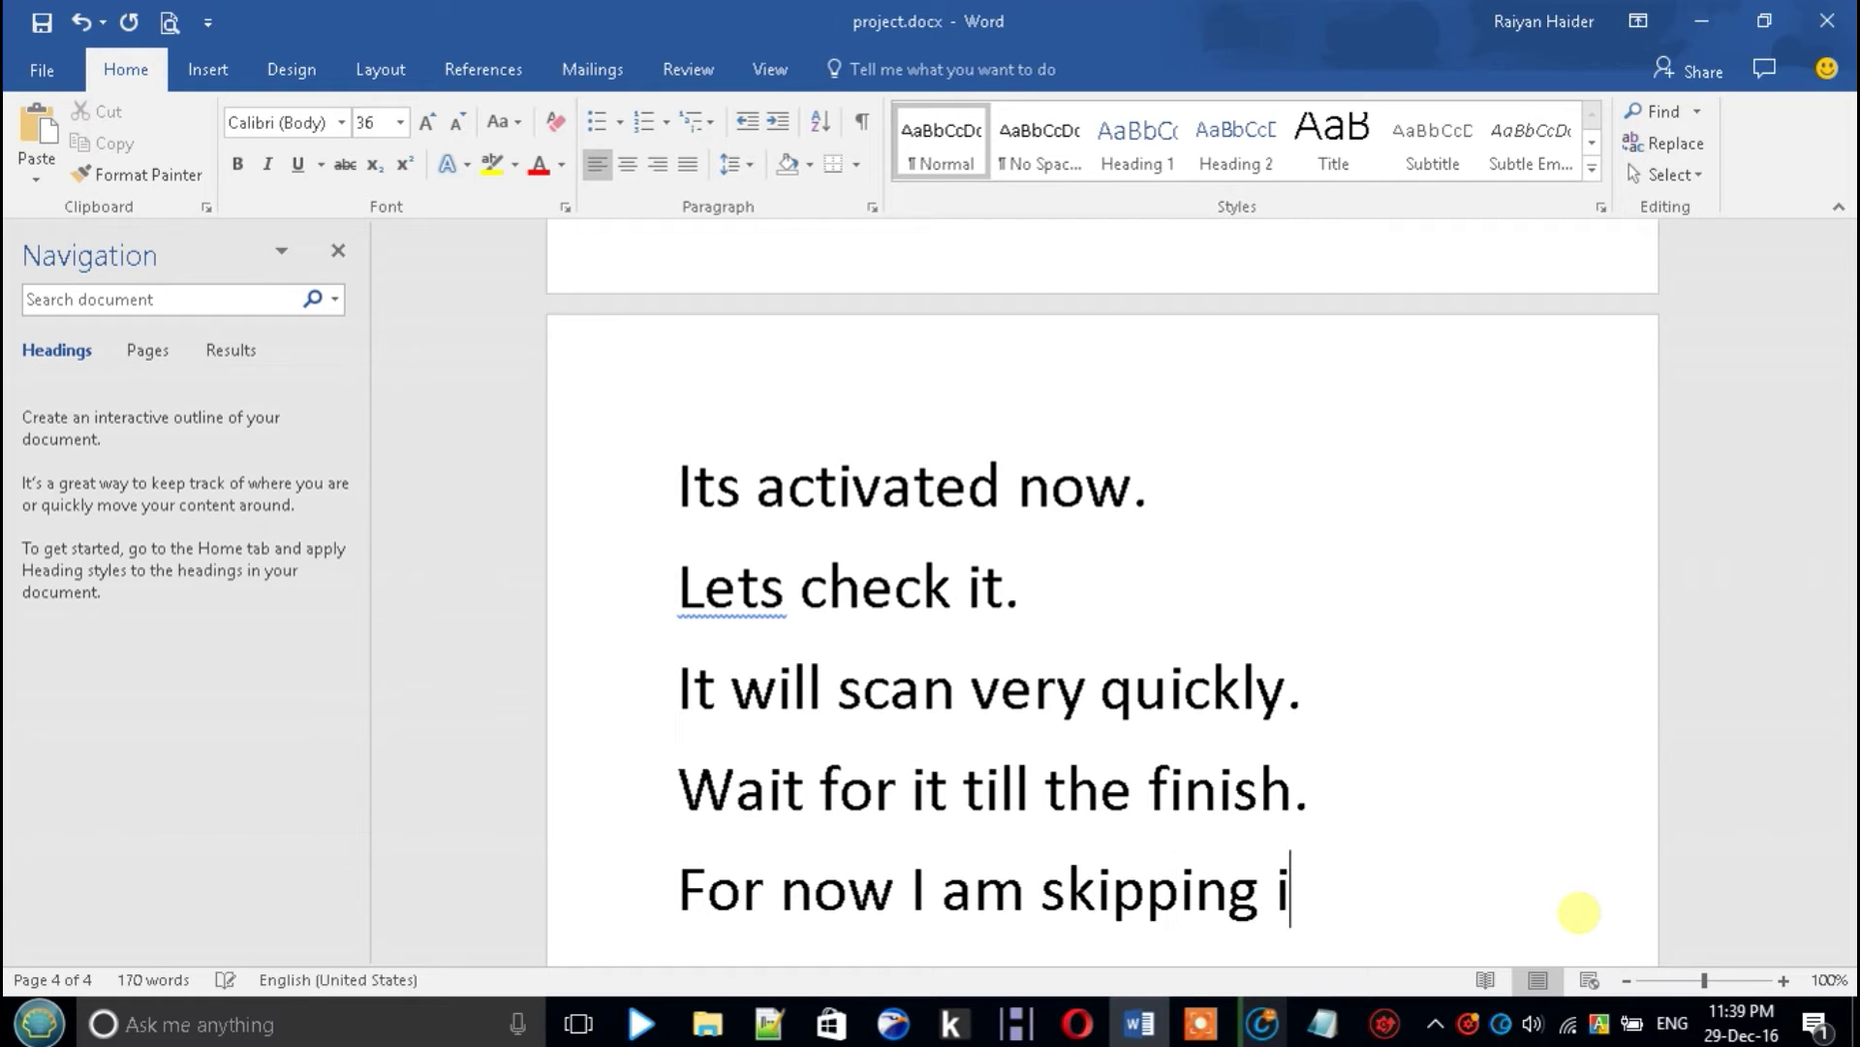
Switch to Advanced SystemCare, skip the spyware threats and registry errors scans, and start a new line in the Word notes
click(1262, 1024)
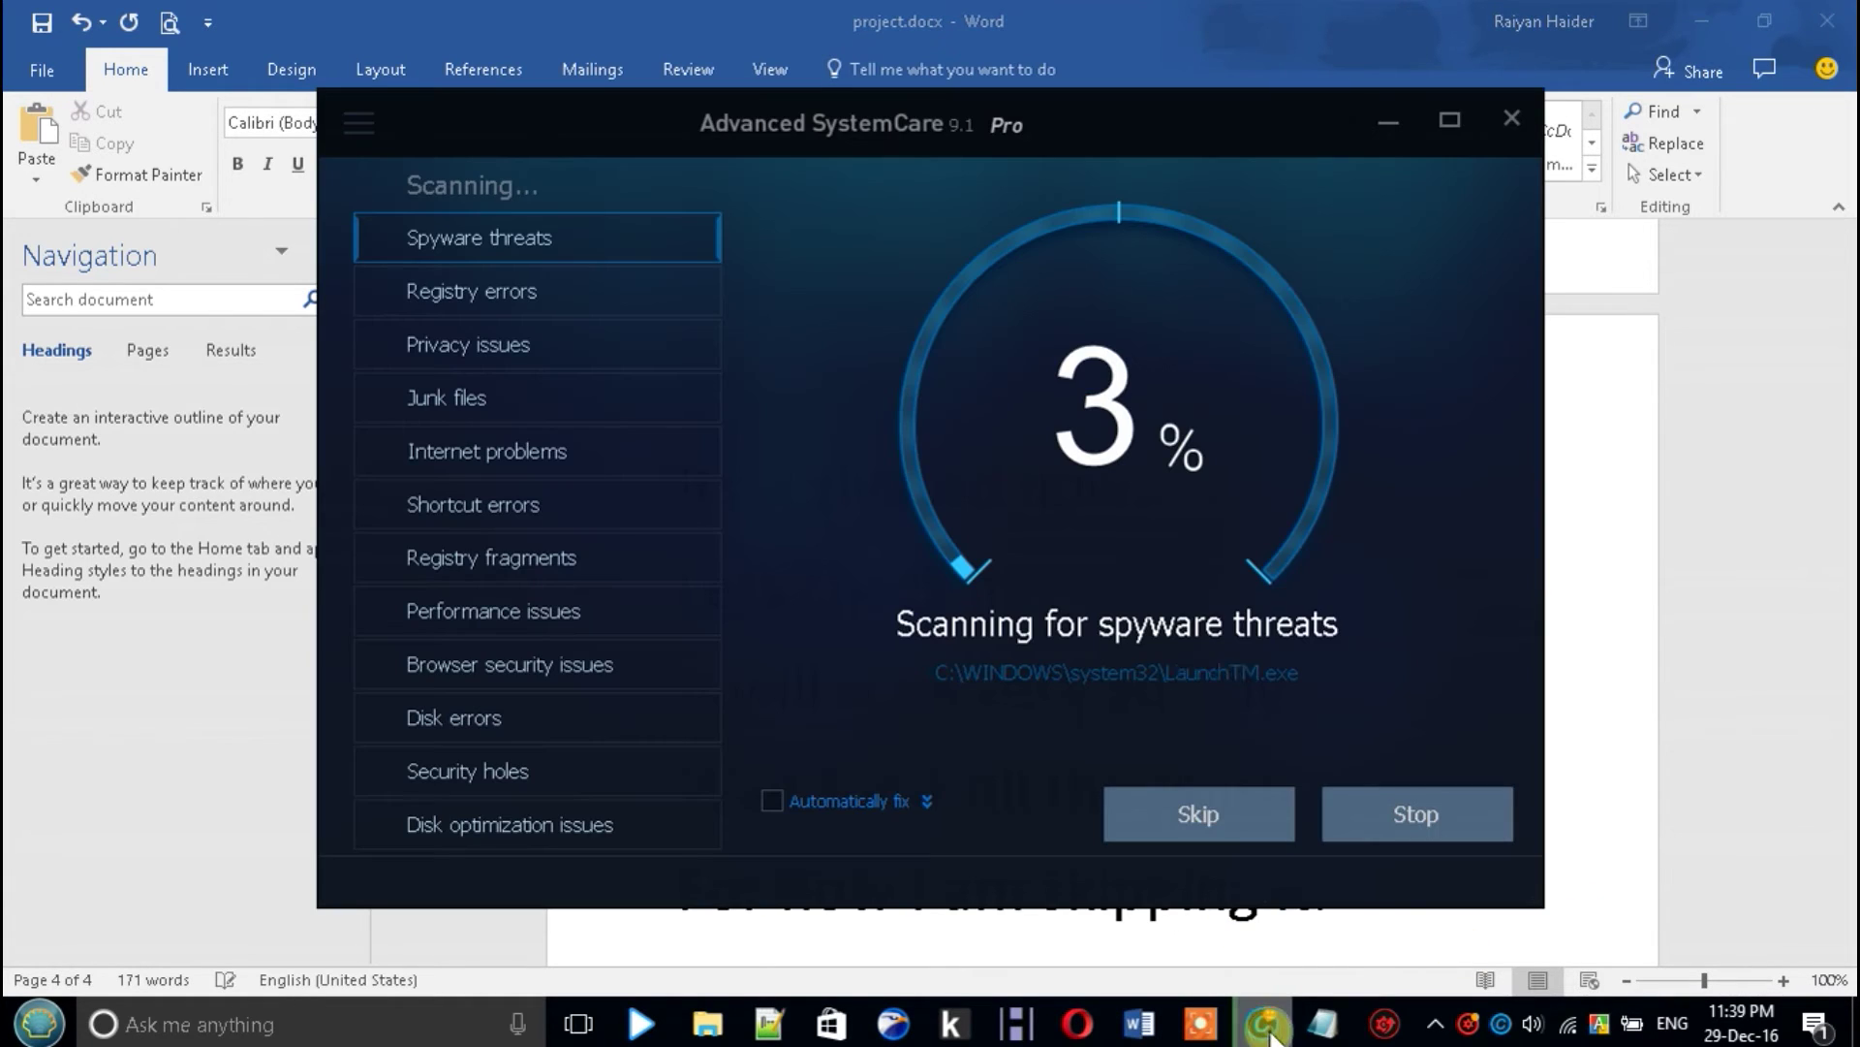
click(1248, 810)
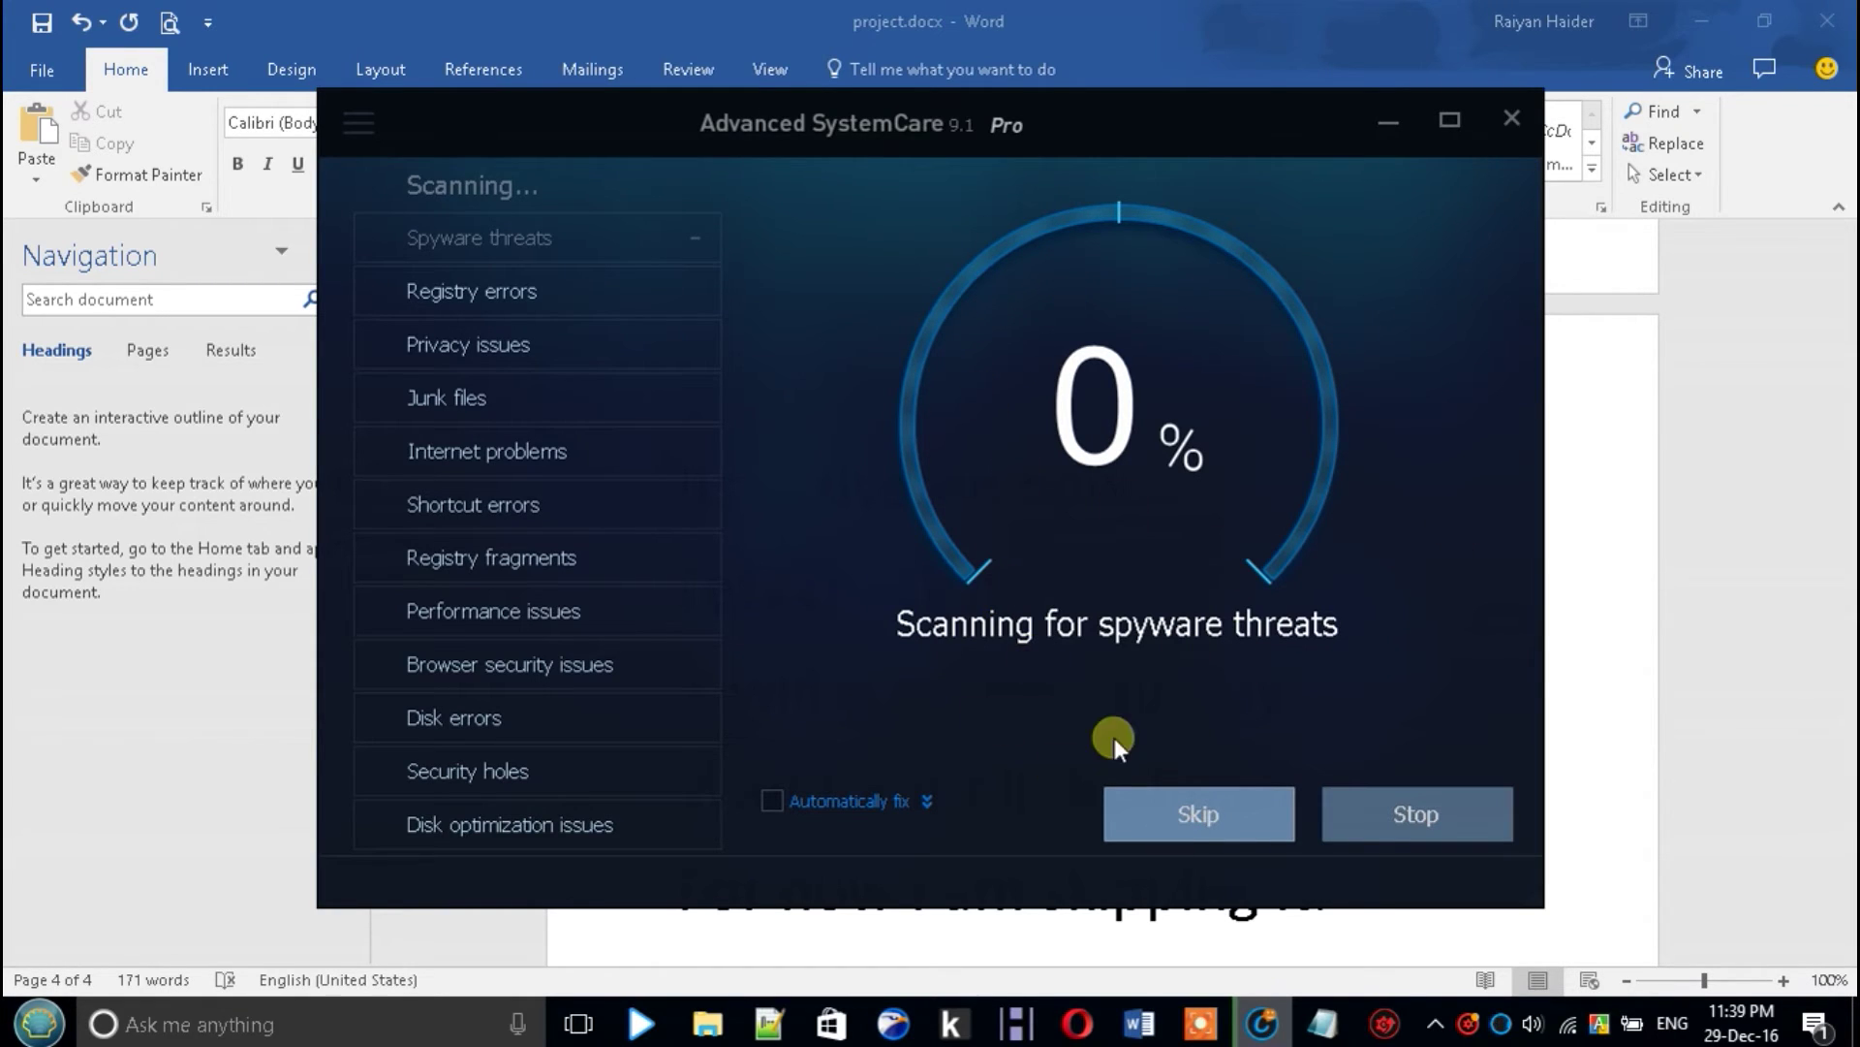
click(1182, 799)
click(1589, 783)
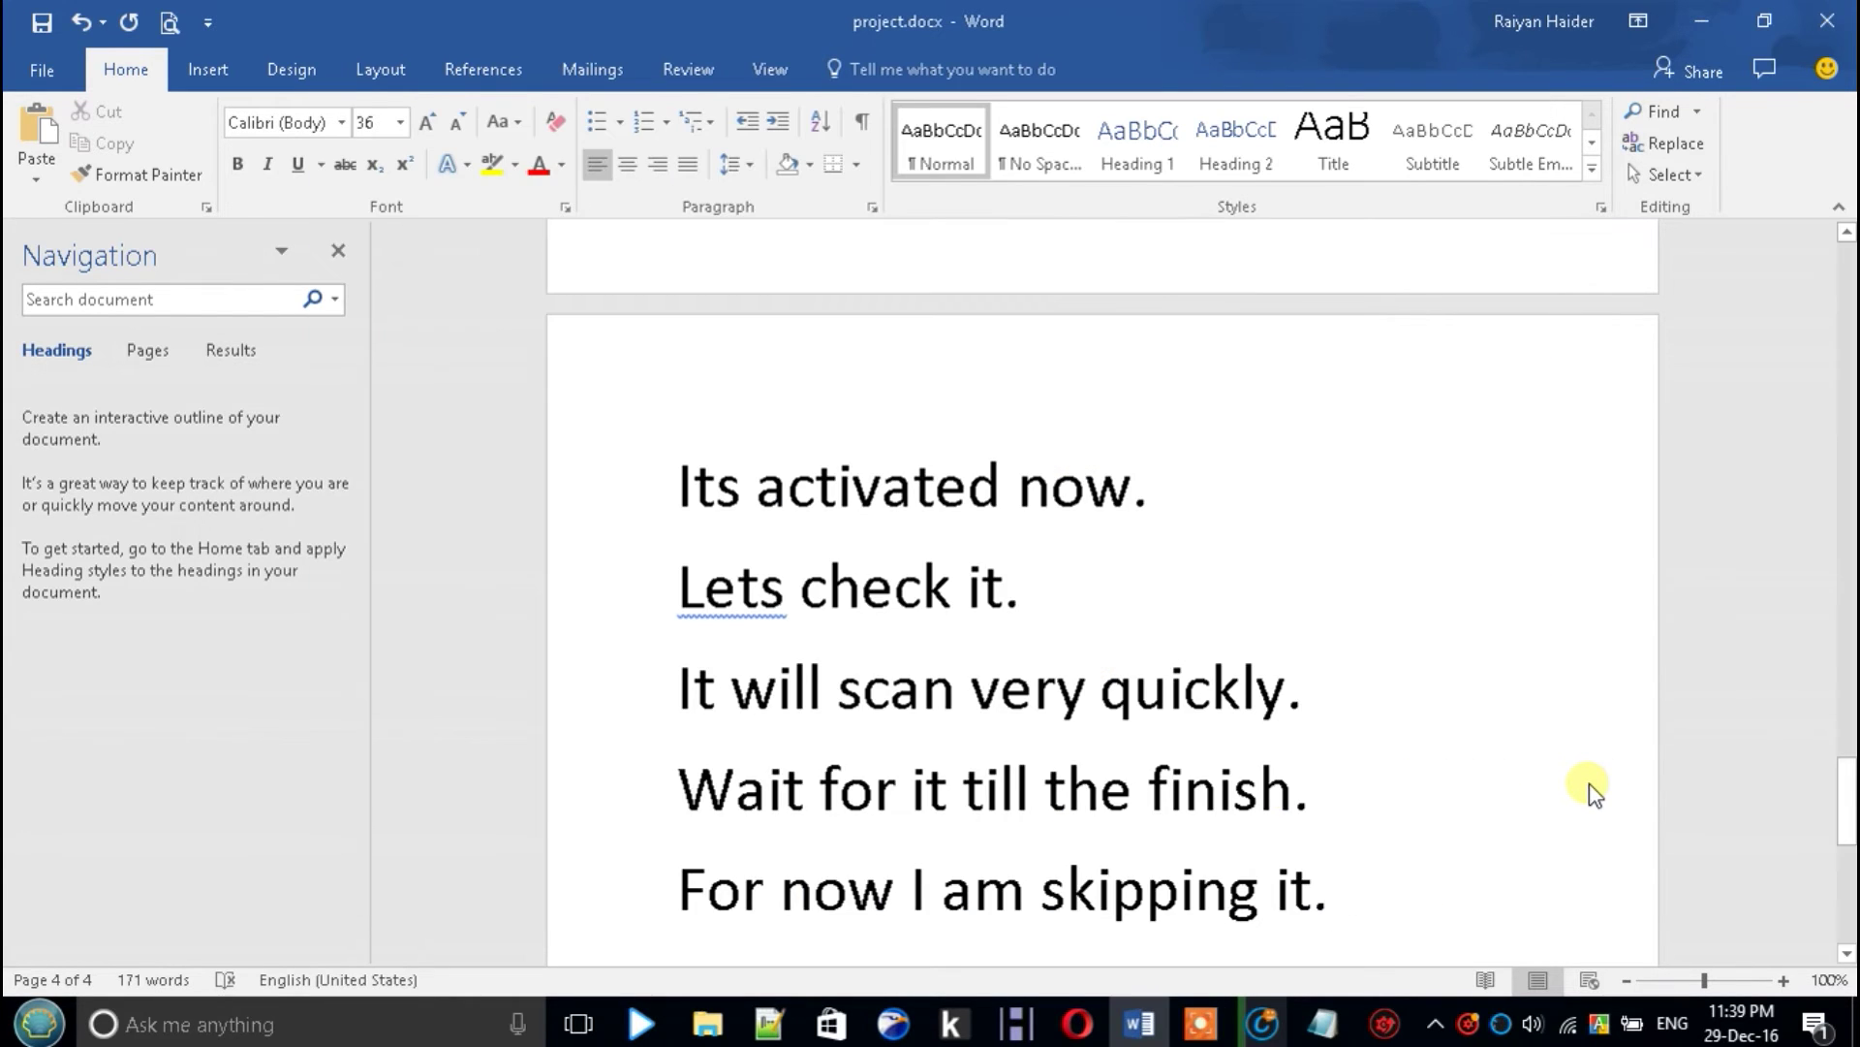
key(Return)
Switch to Advanced SystemCare, skip the remaining scan stages from privacy issues through disk optimization issues, and return to the main interface
click(1260, 1029)
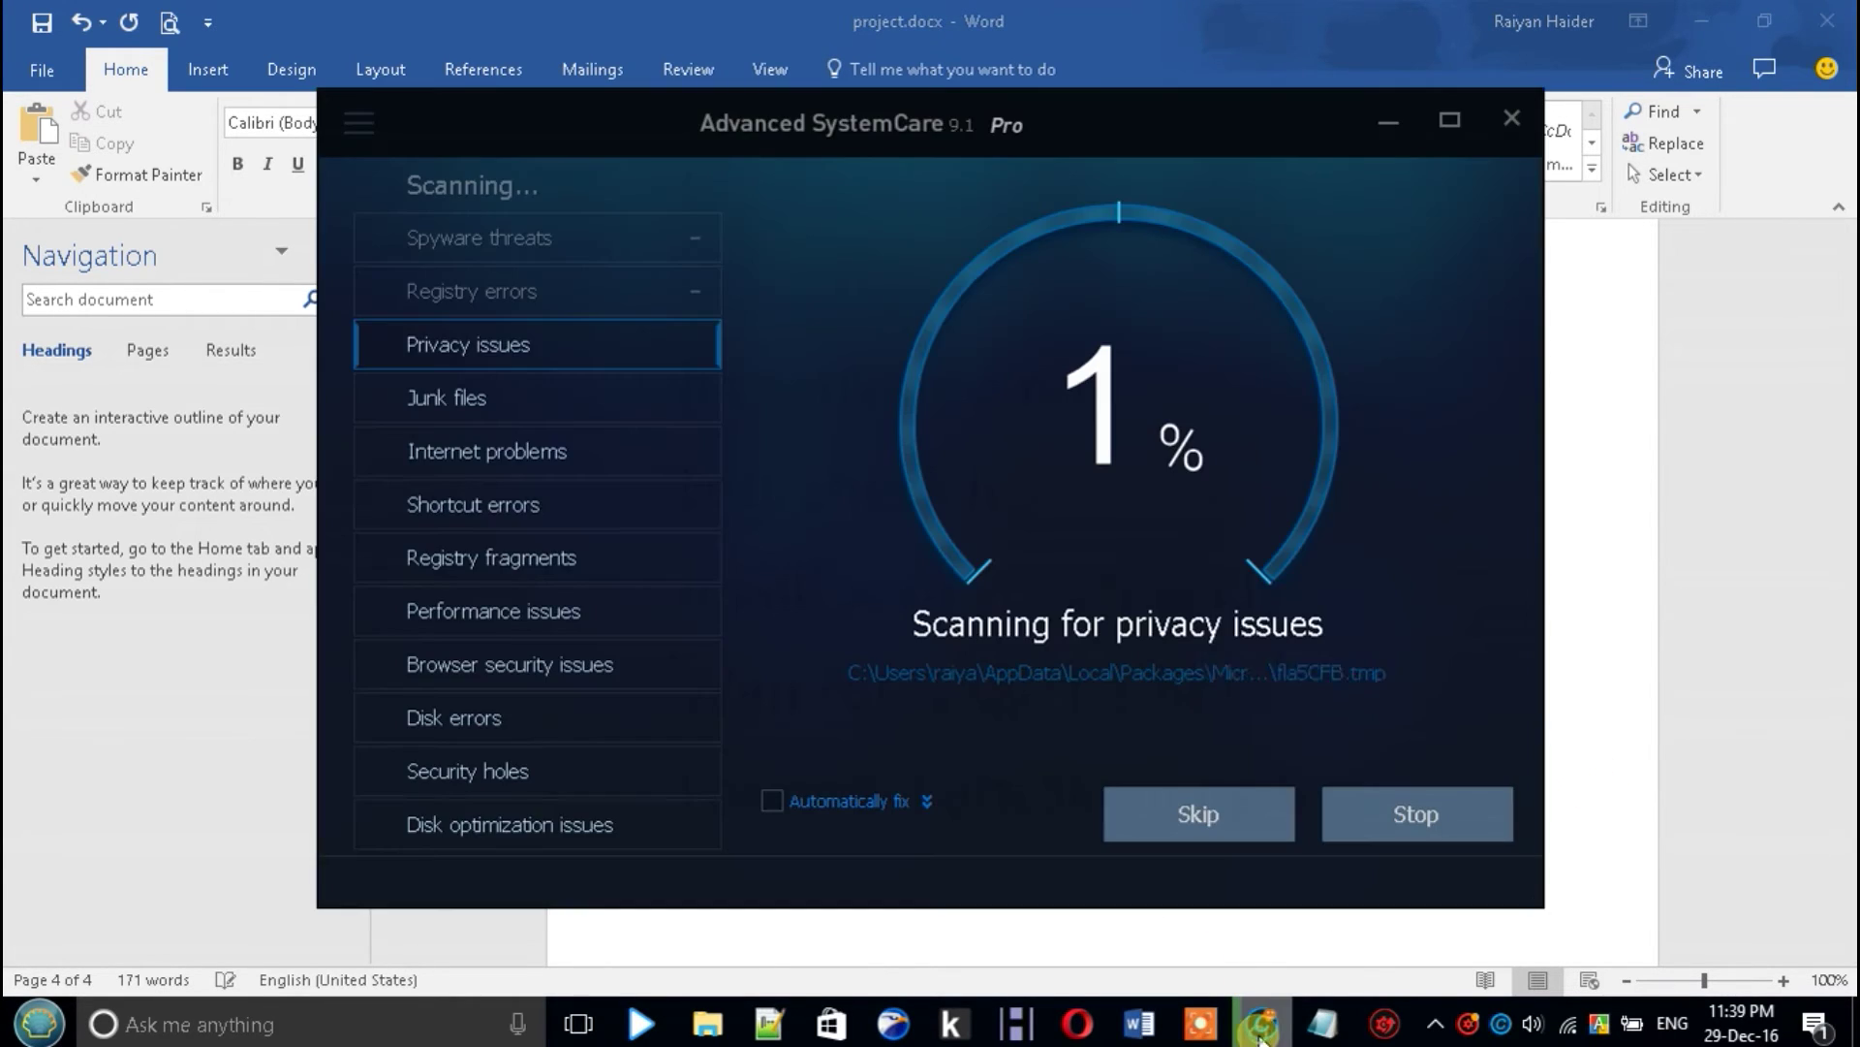
click(1231, 824)
click(1217, 814)
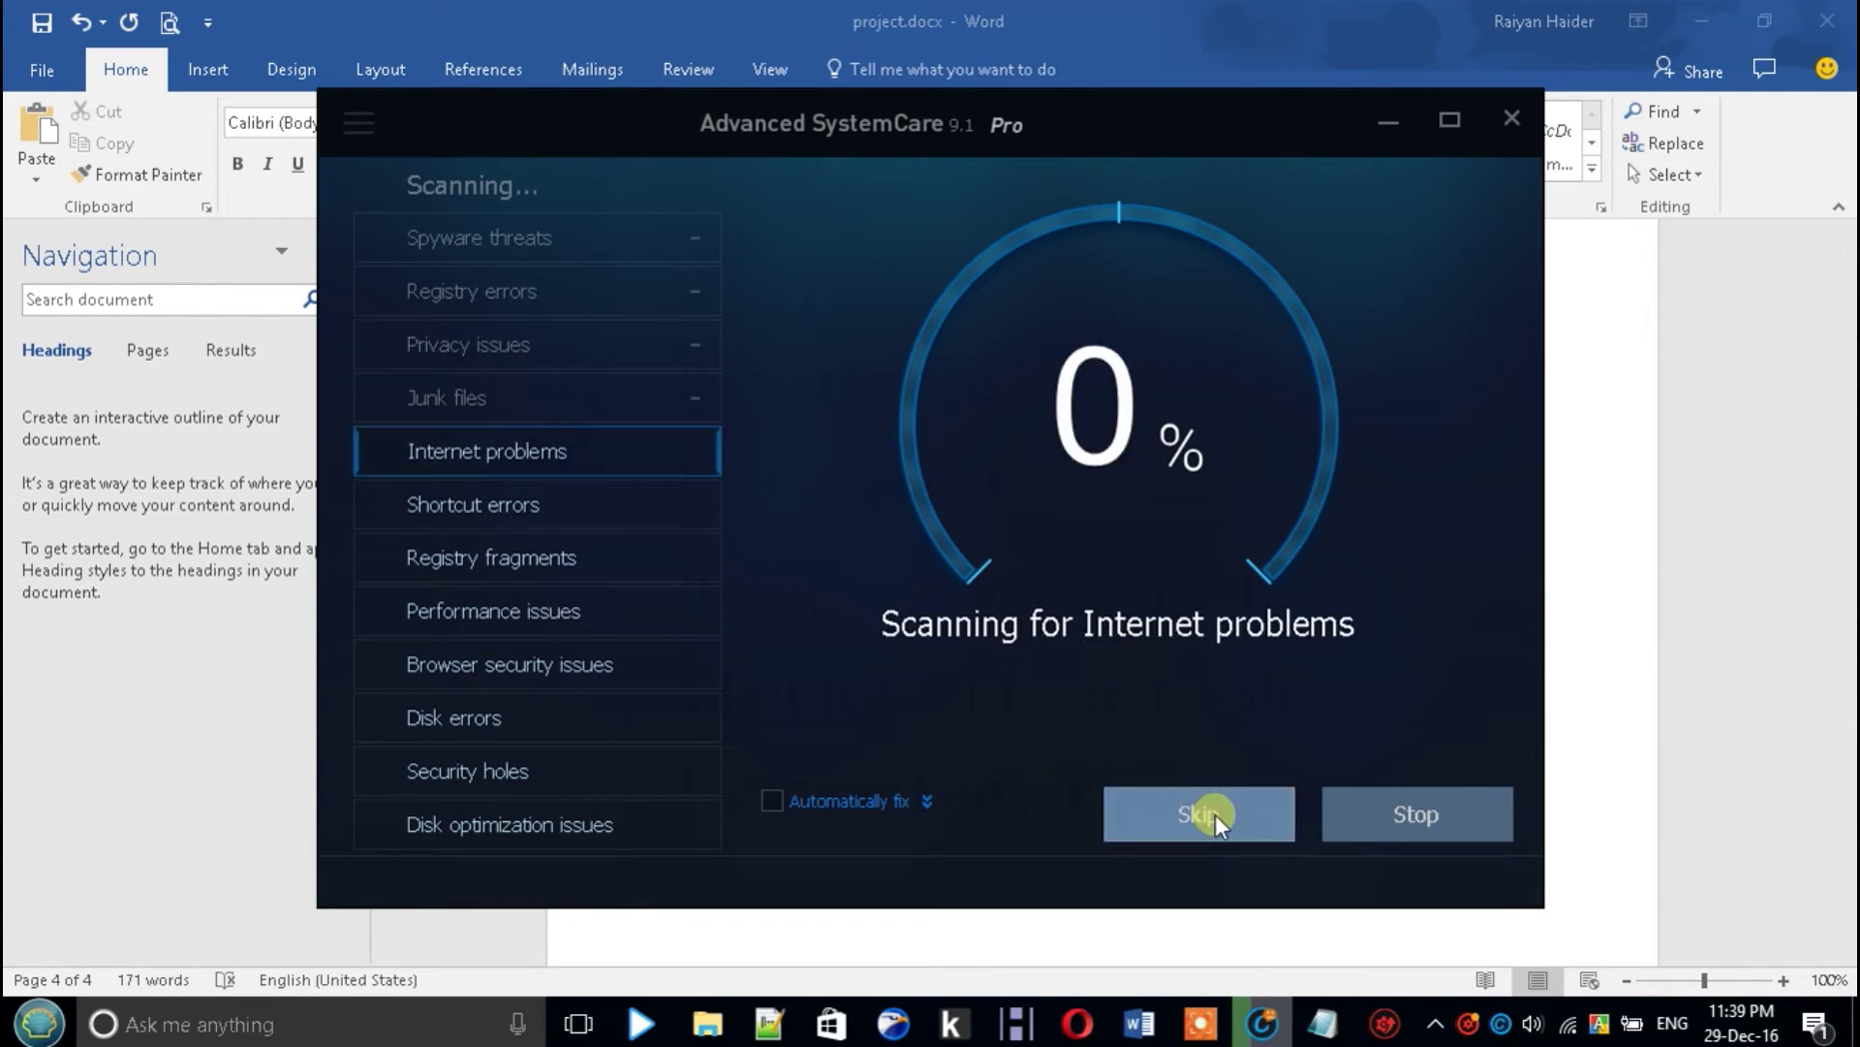
click(1215, 814)
click(1215, 814)
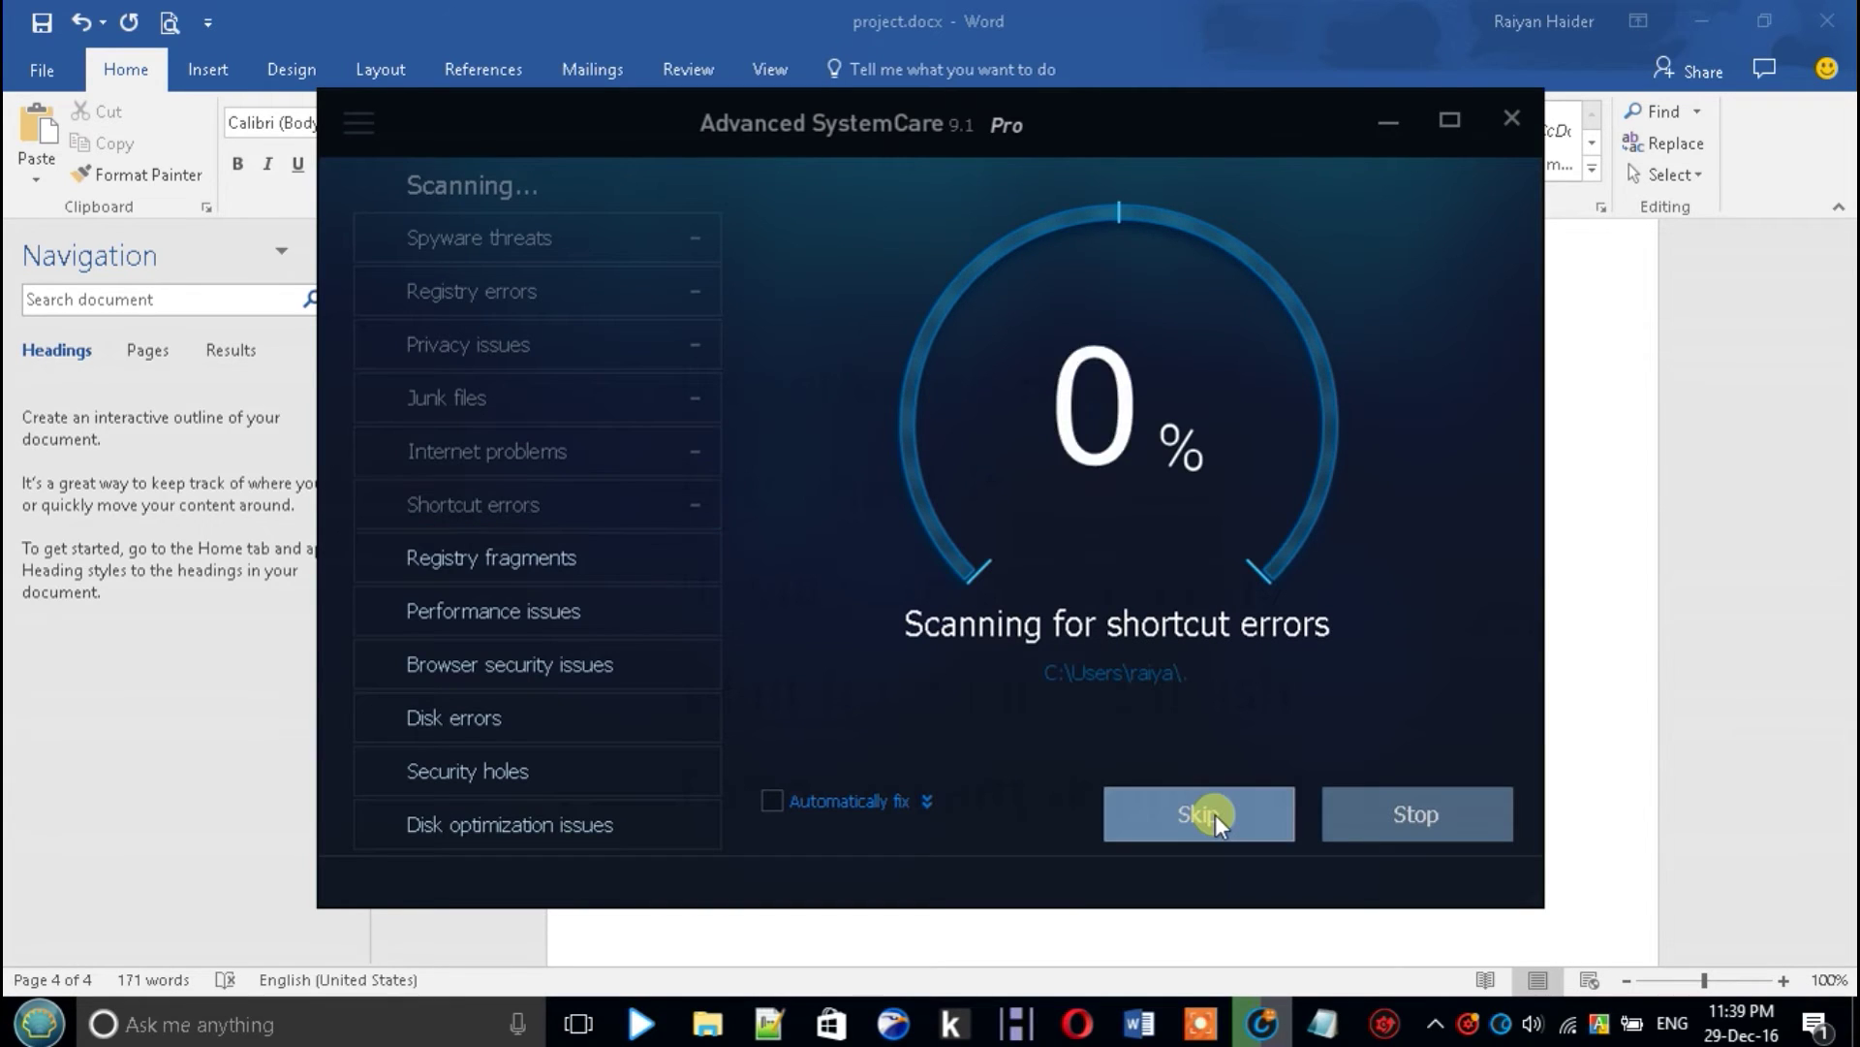
click(1216, 814)
click(1215, 814)
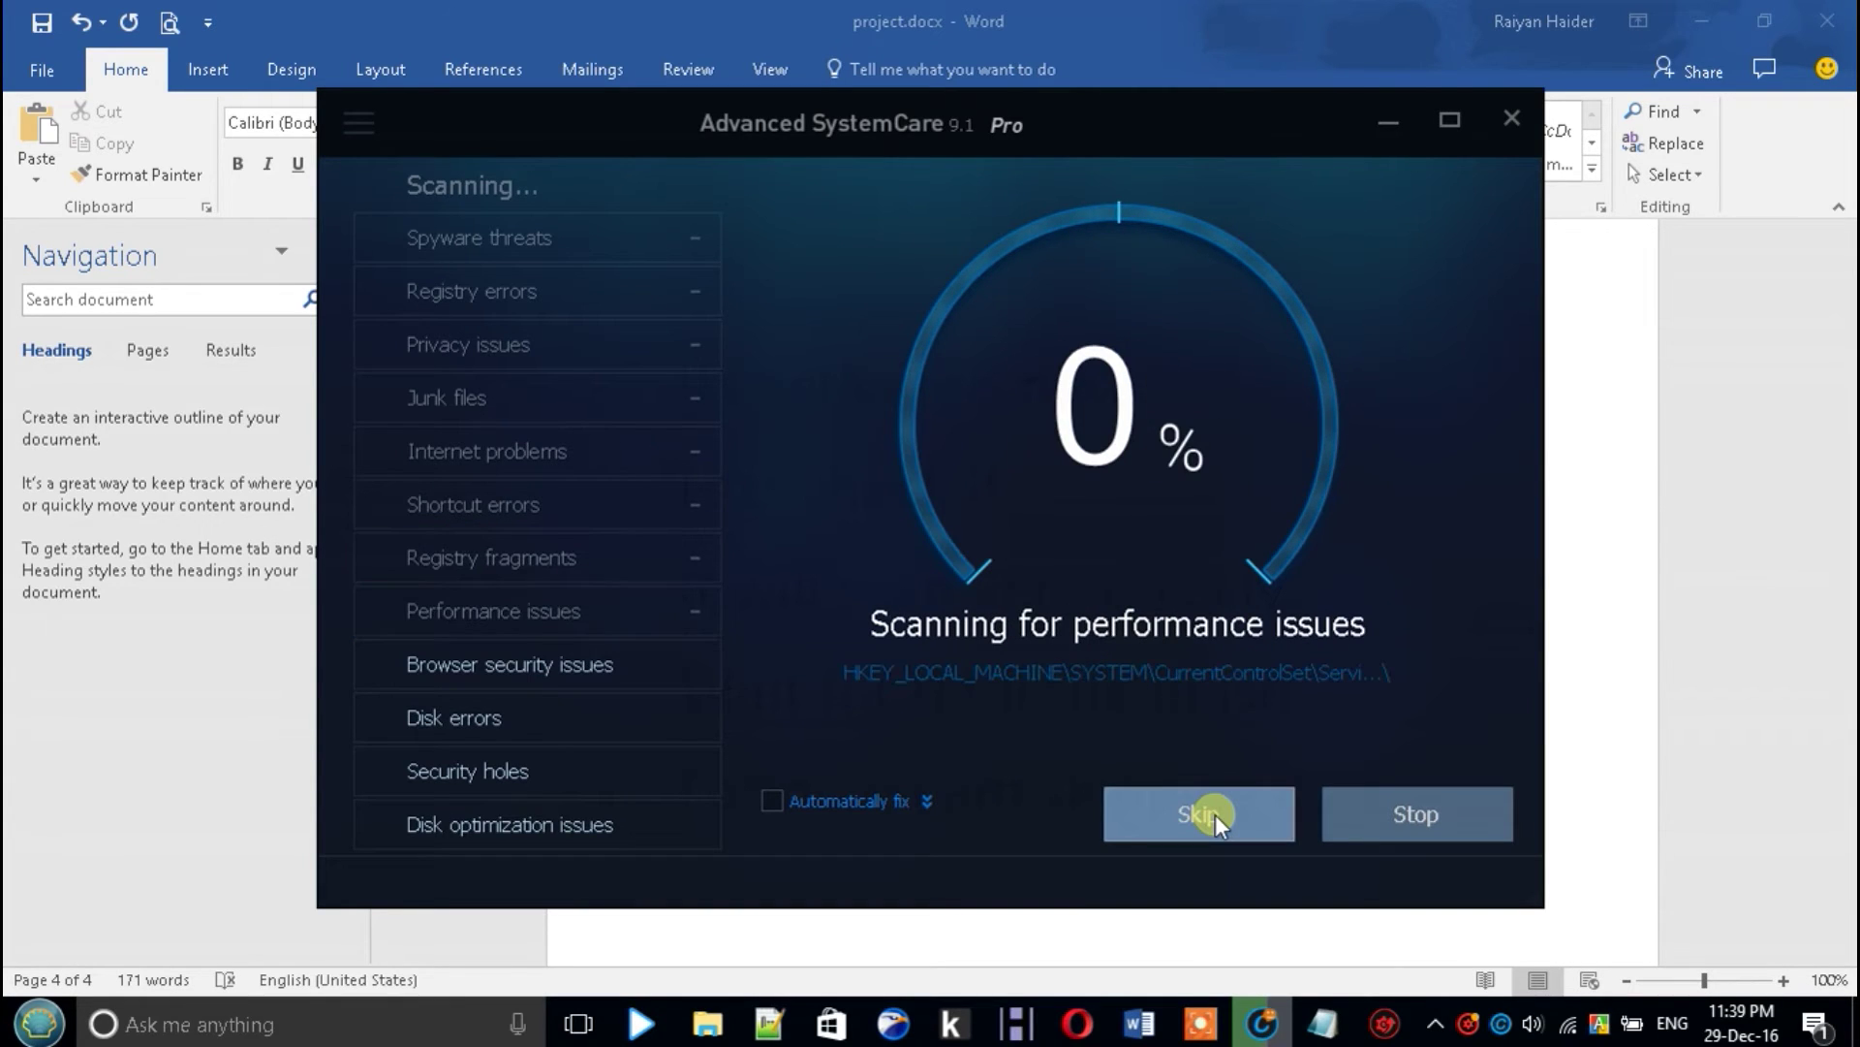
click(1215, 814)
click(1215, 814)
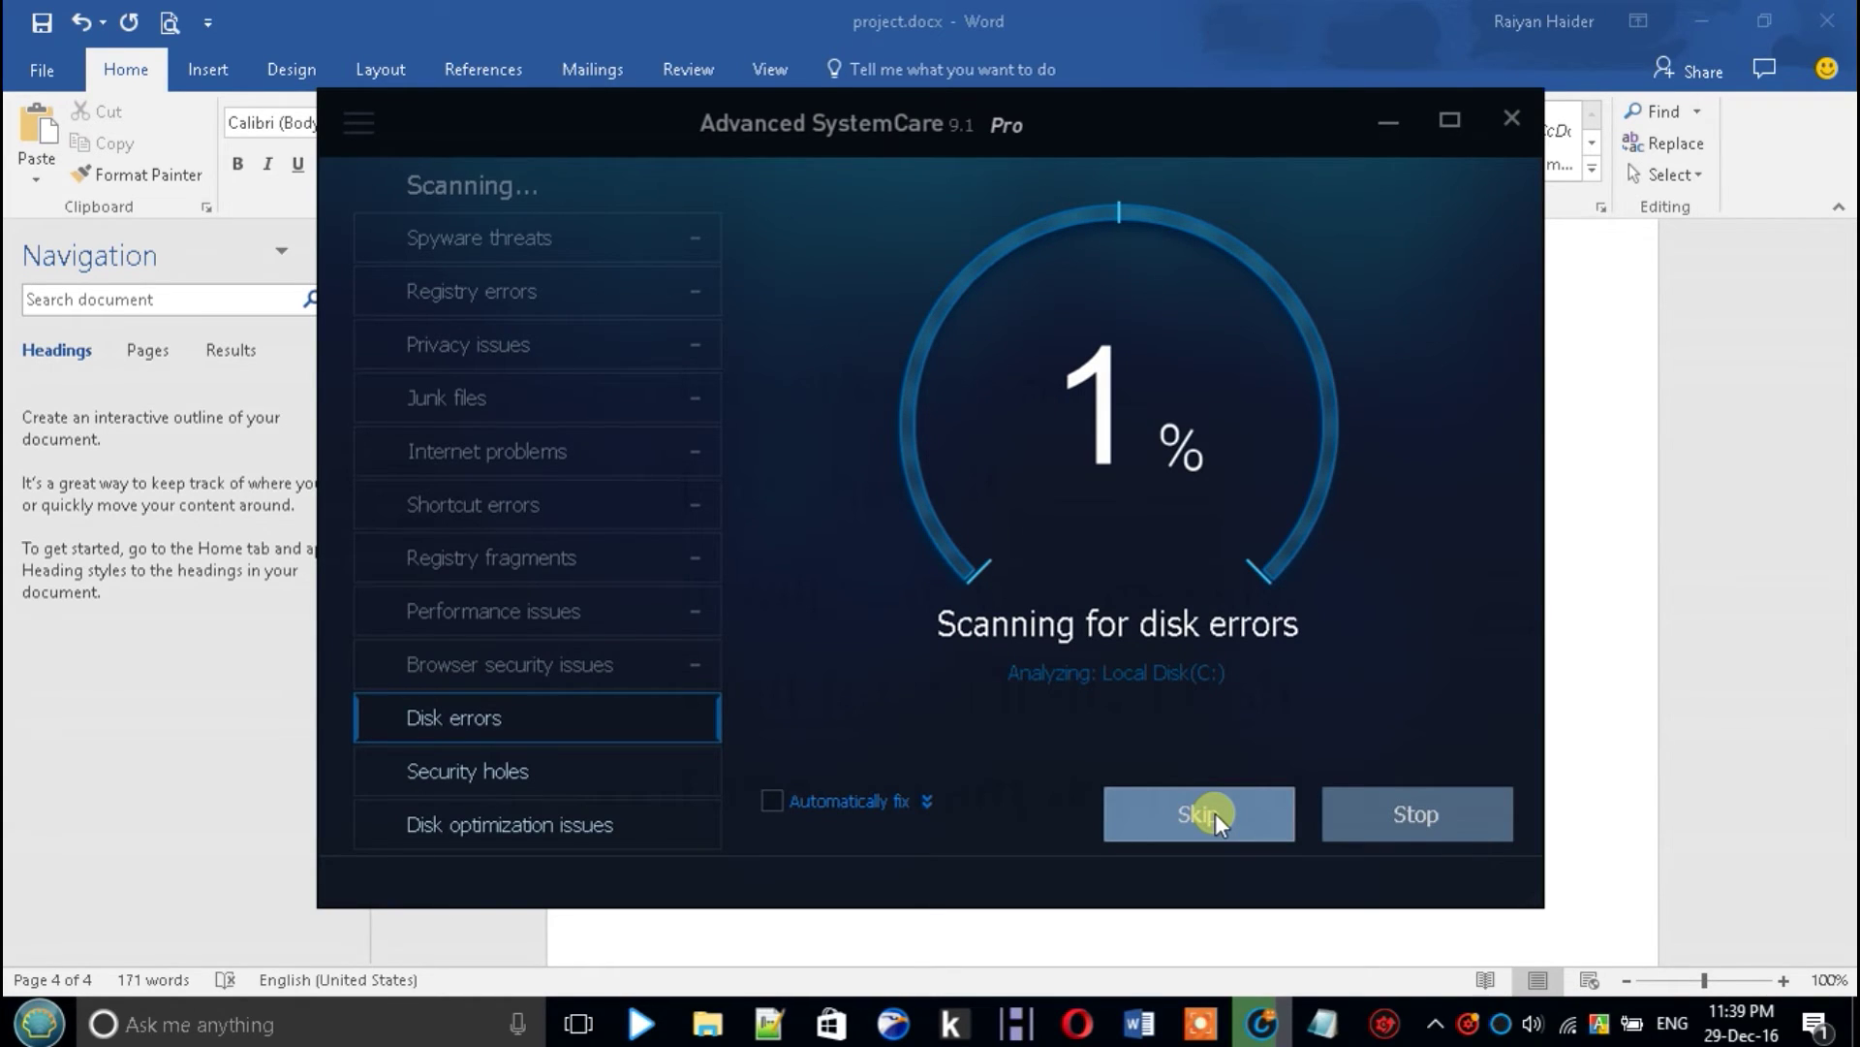
click(1215, 814)
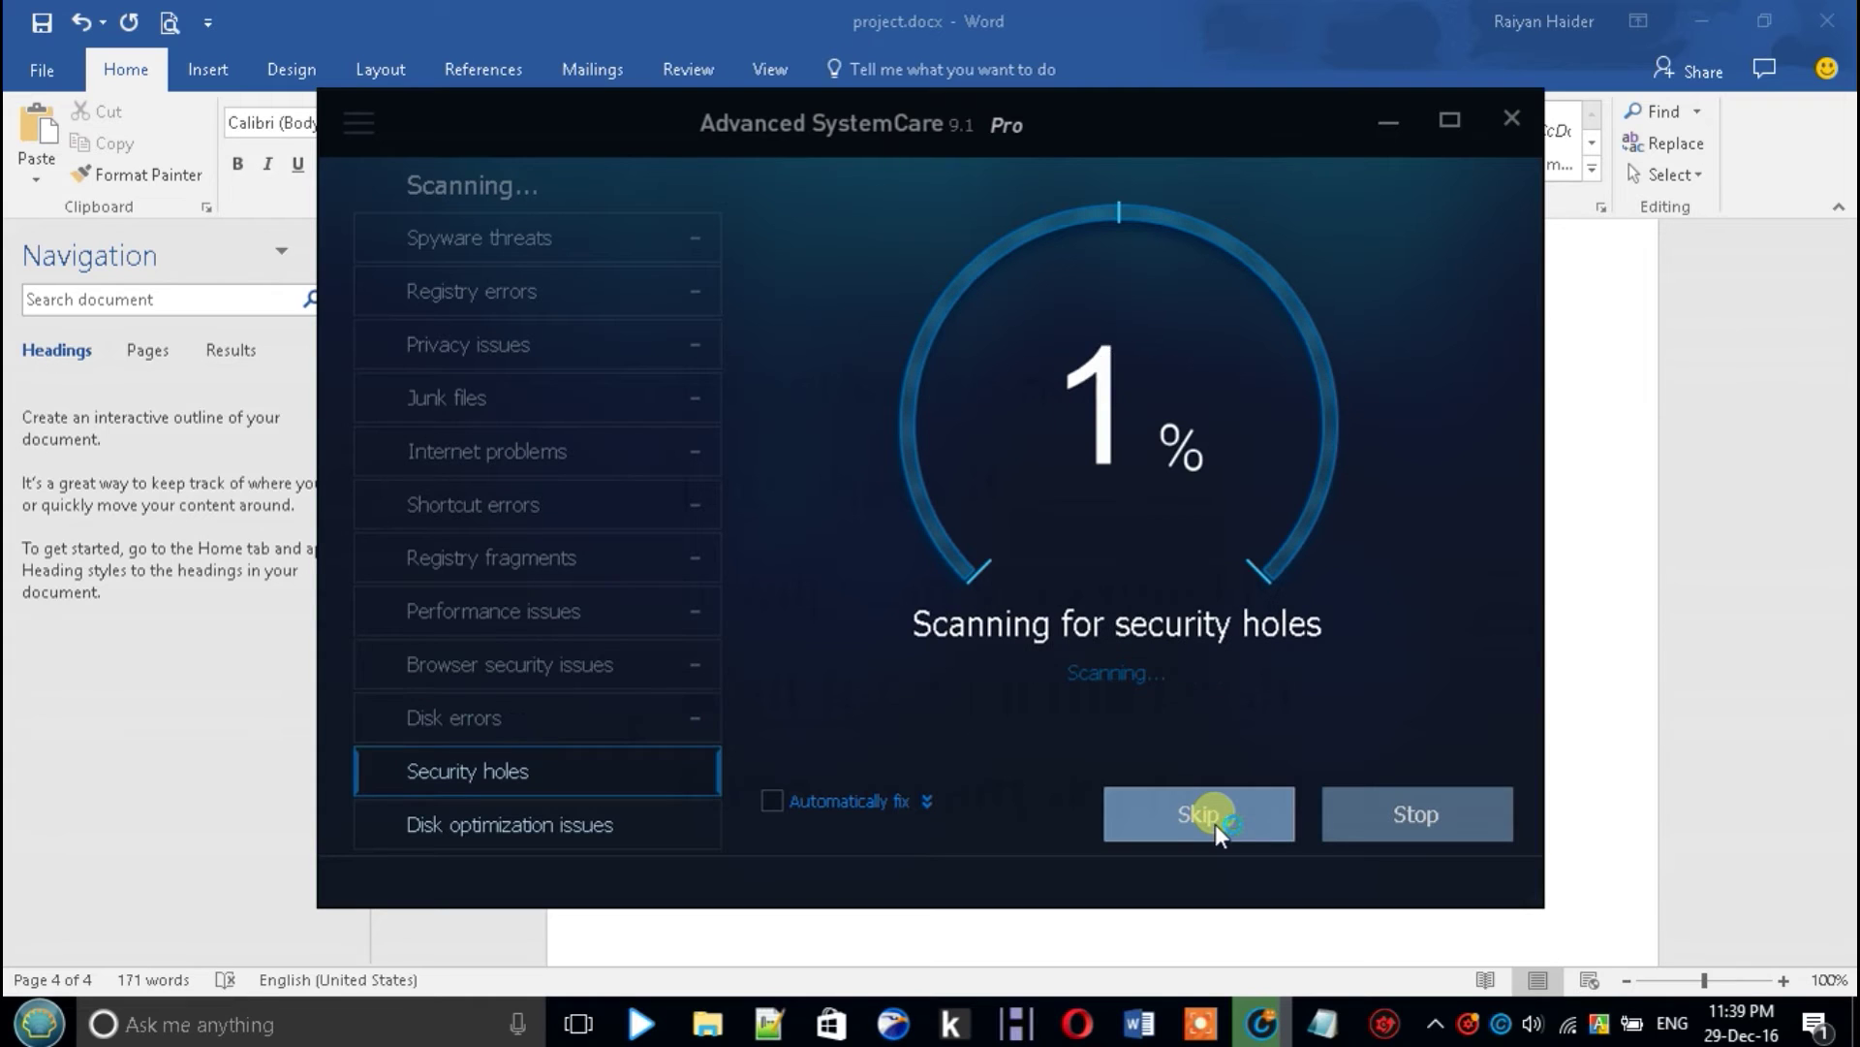
click(1216, 822)
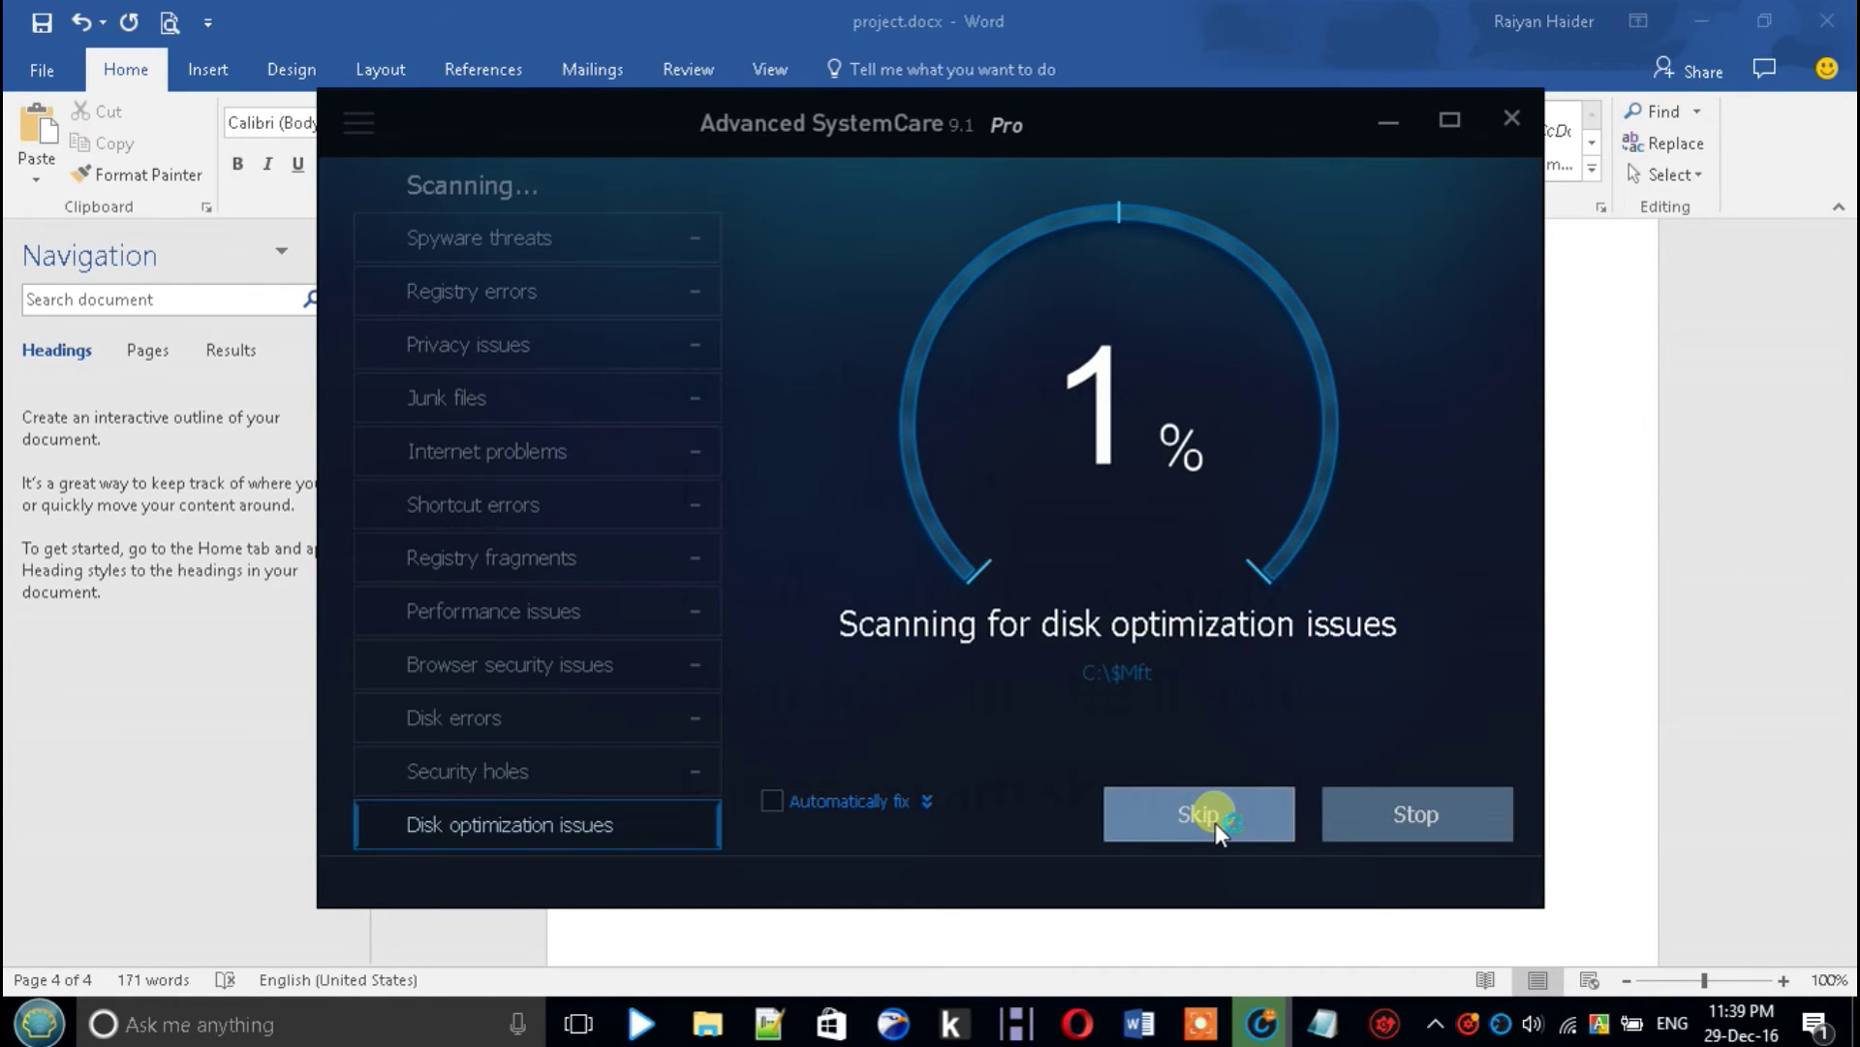
click(1215, 819)
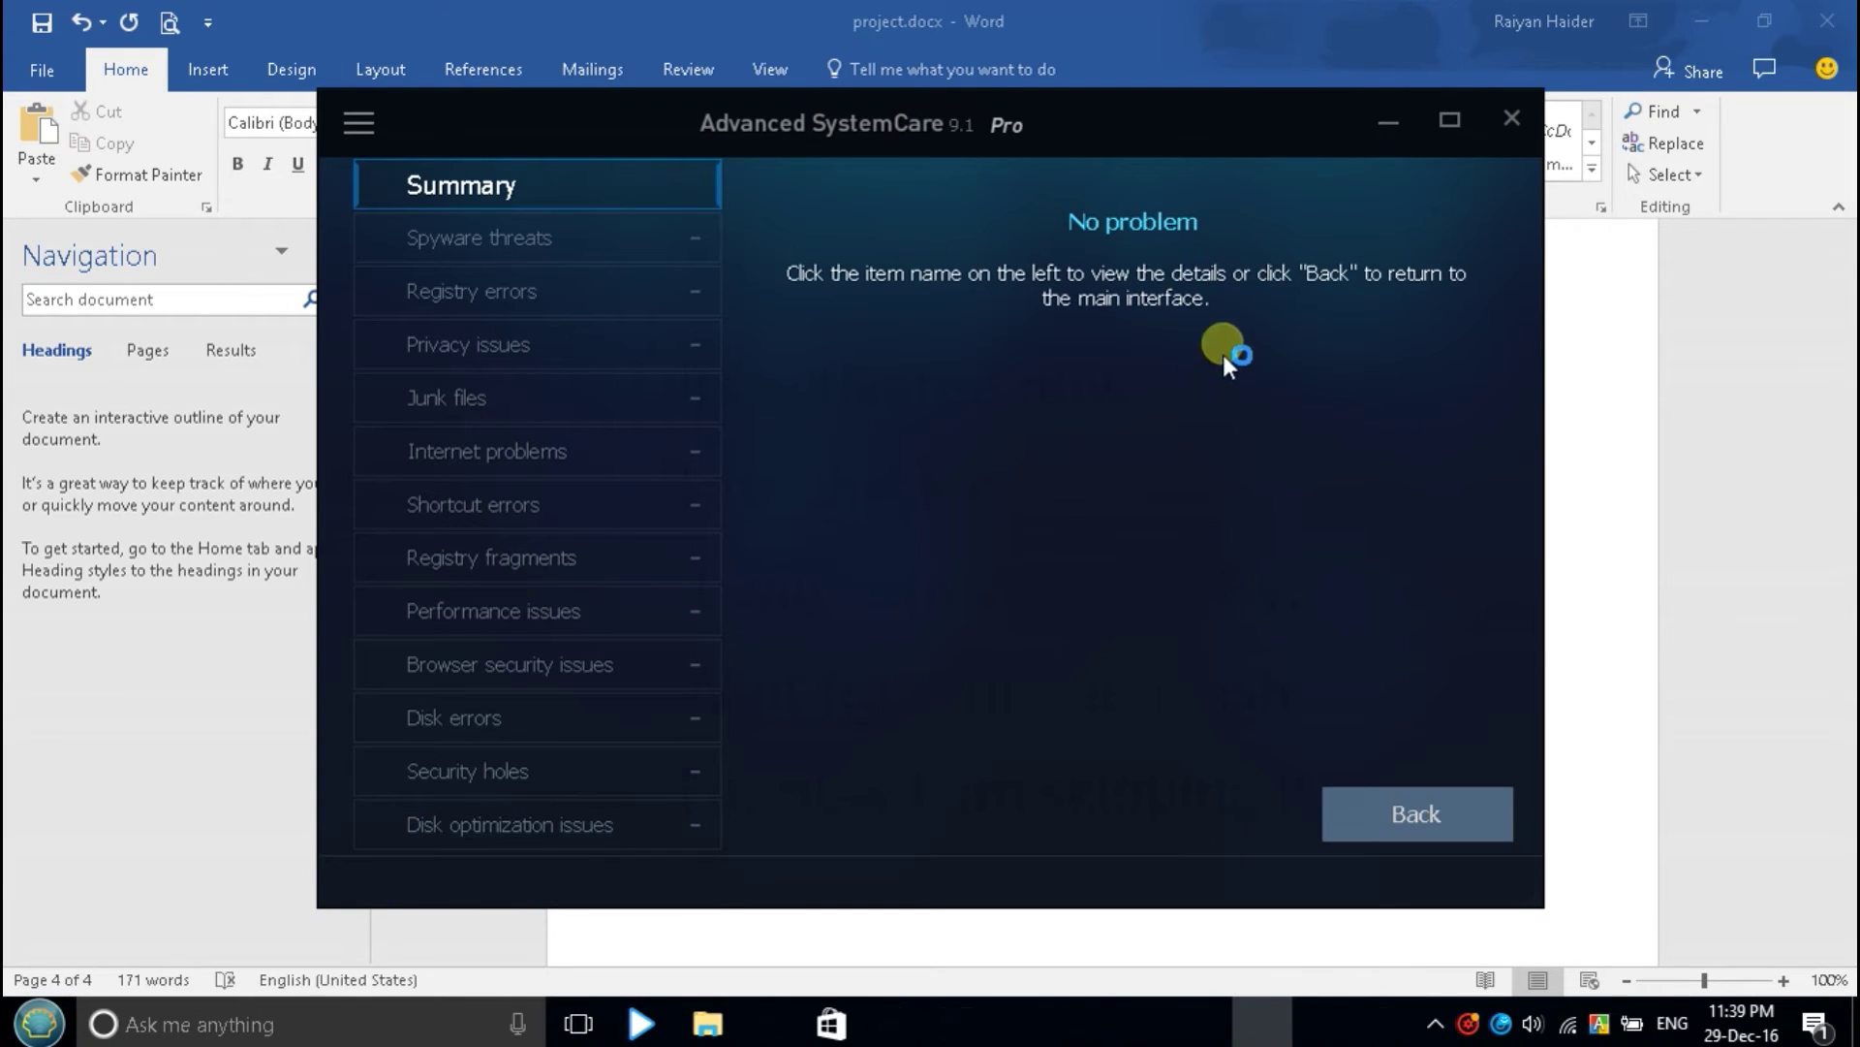
click(1399, 824)
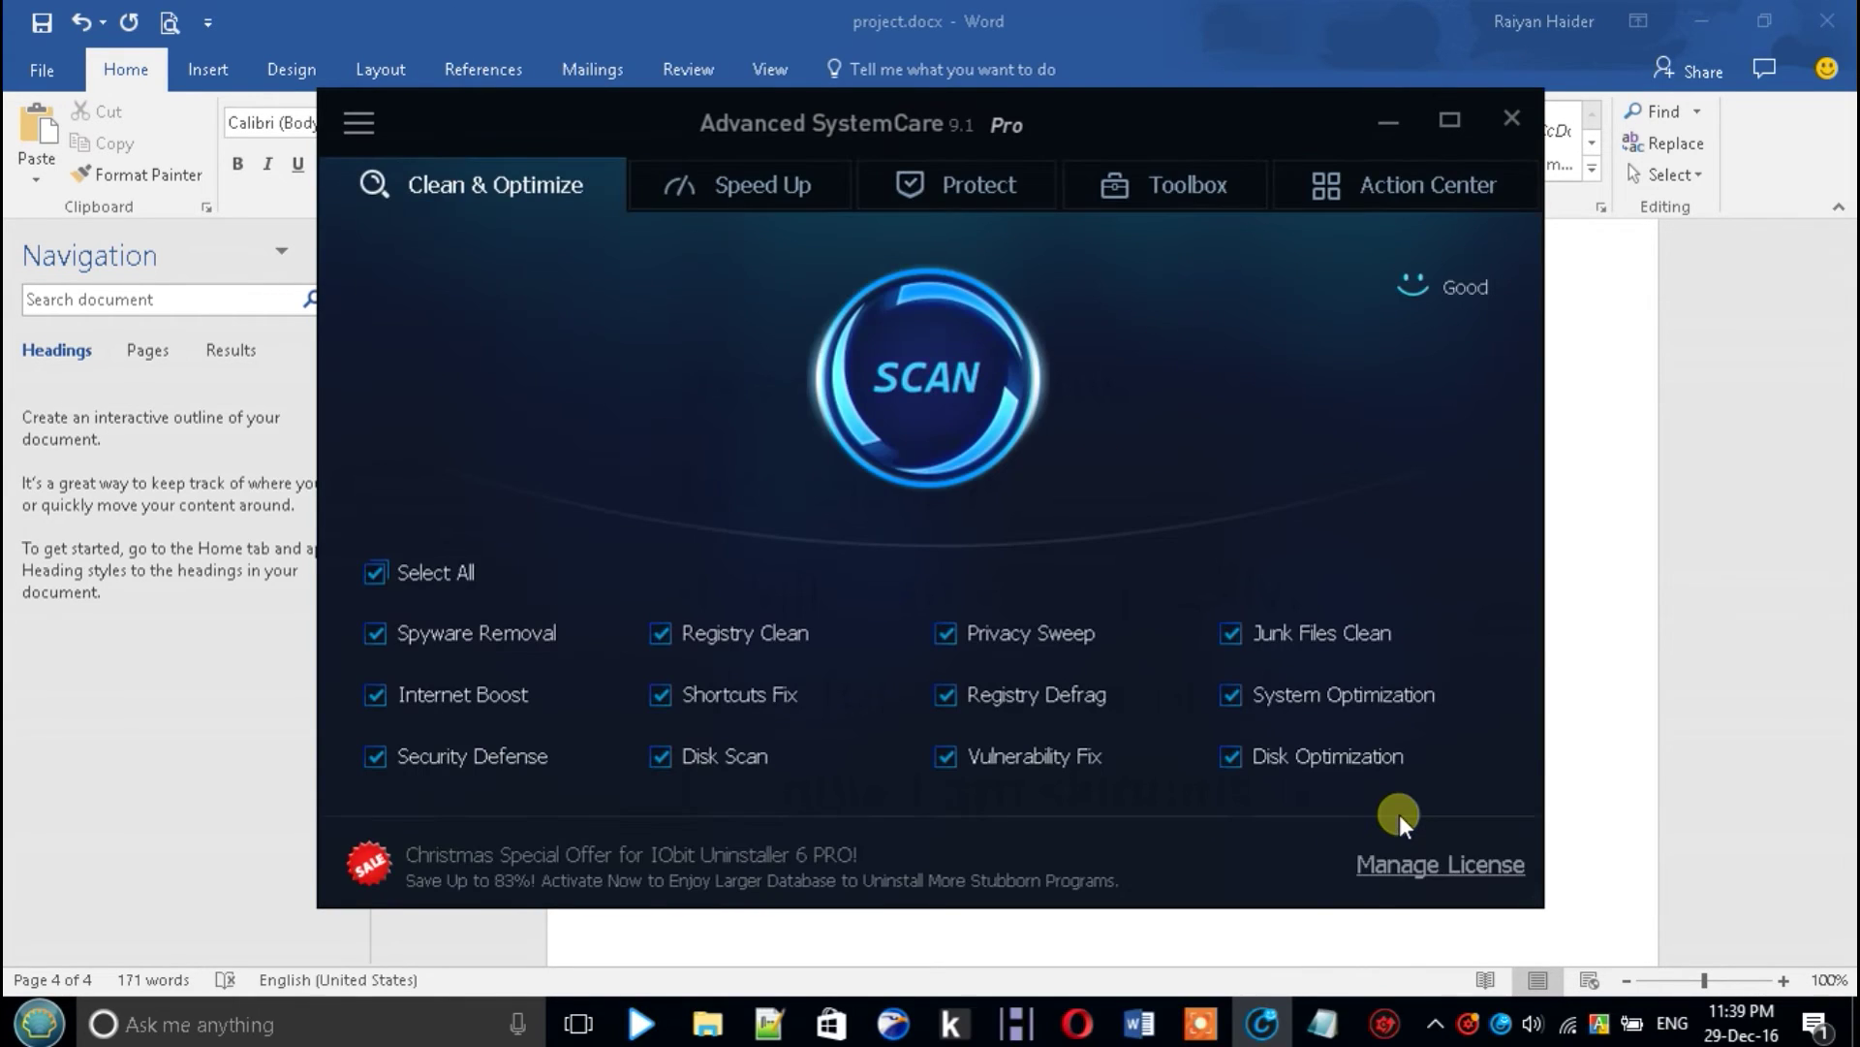
Switch to Word and add the line "We have successfully checked." at the end of the notes
click(1313, 948)
text(We have successfully checked.)
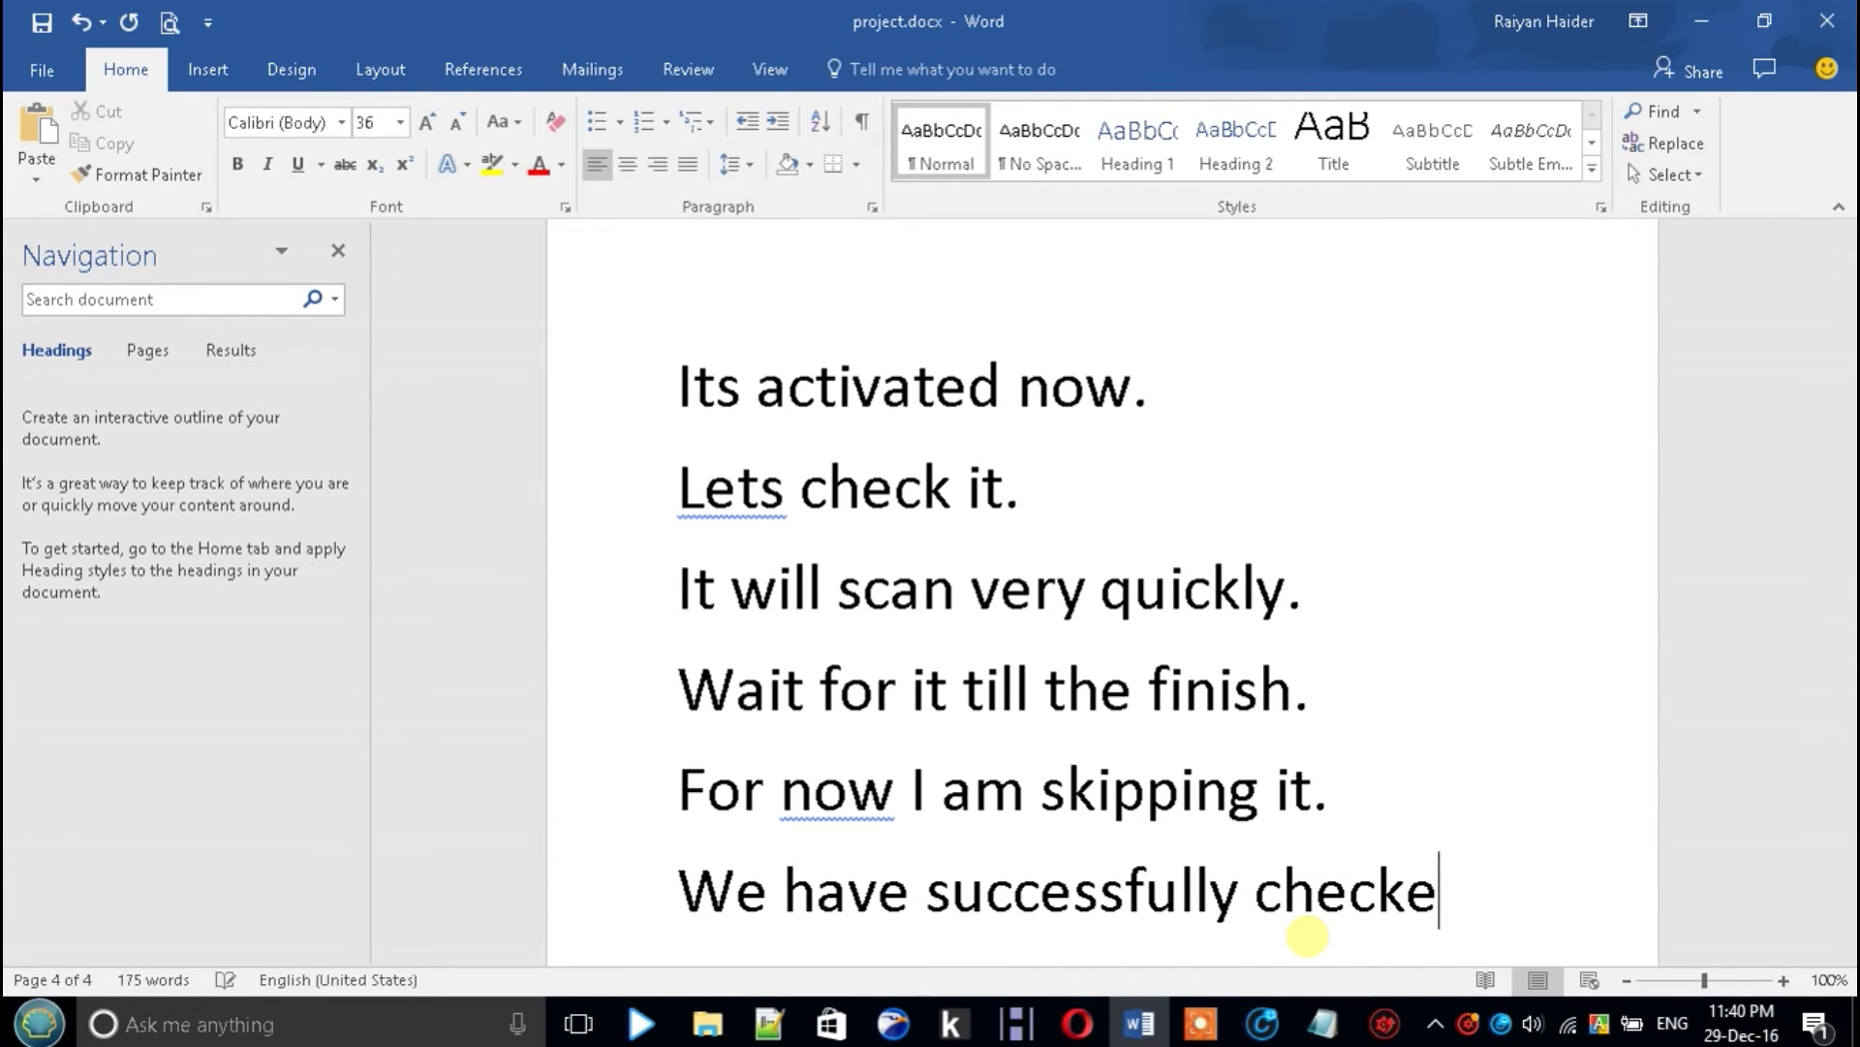
key(Return)
Add the line "If you have any problems in your system then it will give you the feature of auto repair" to the notes
text(If you have)
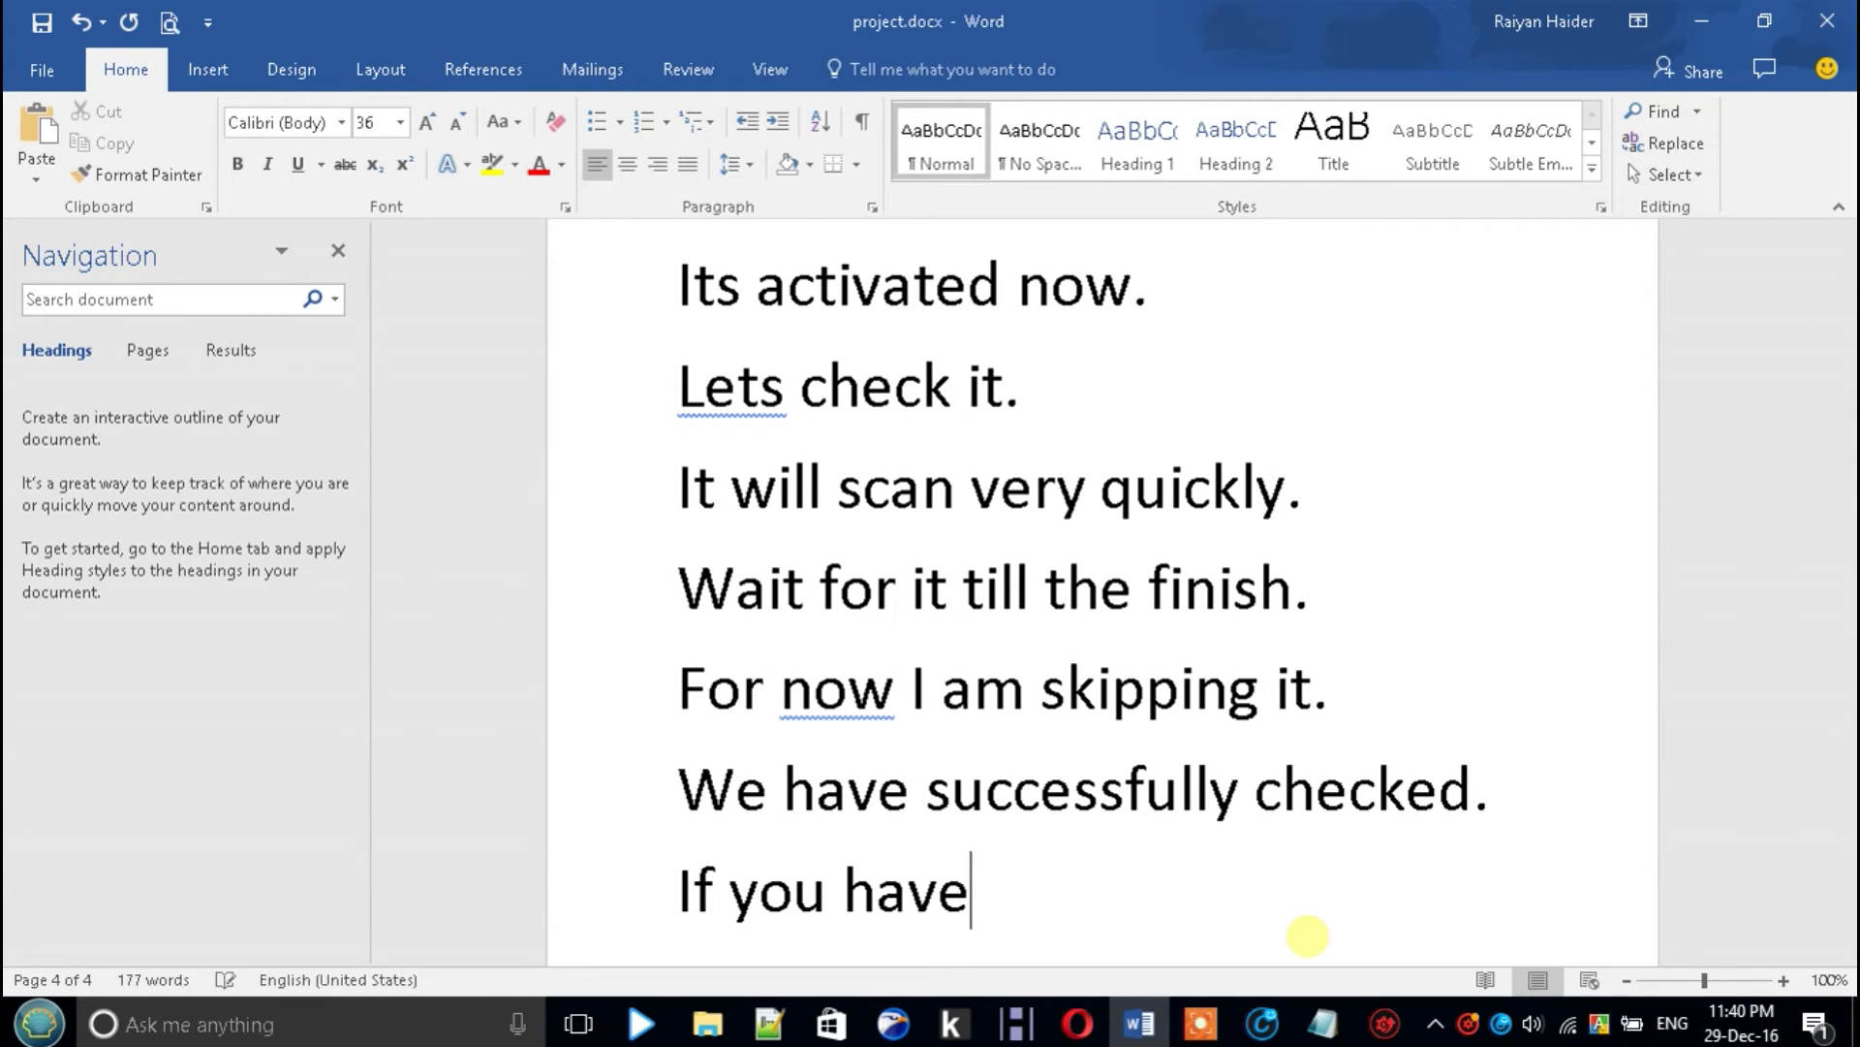
text( any pro)
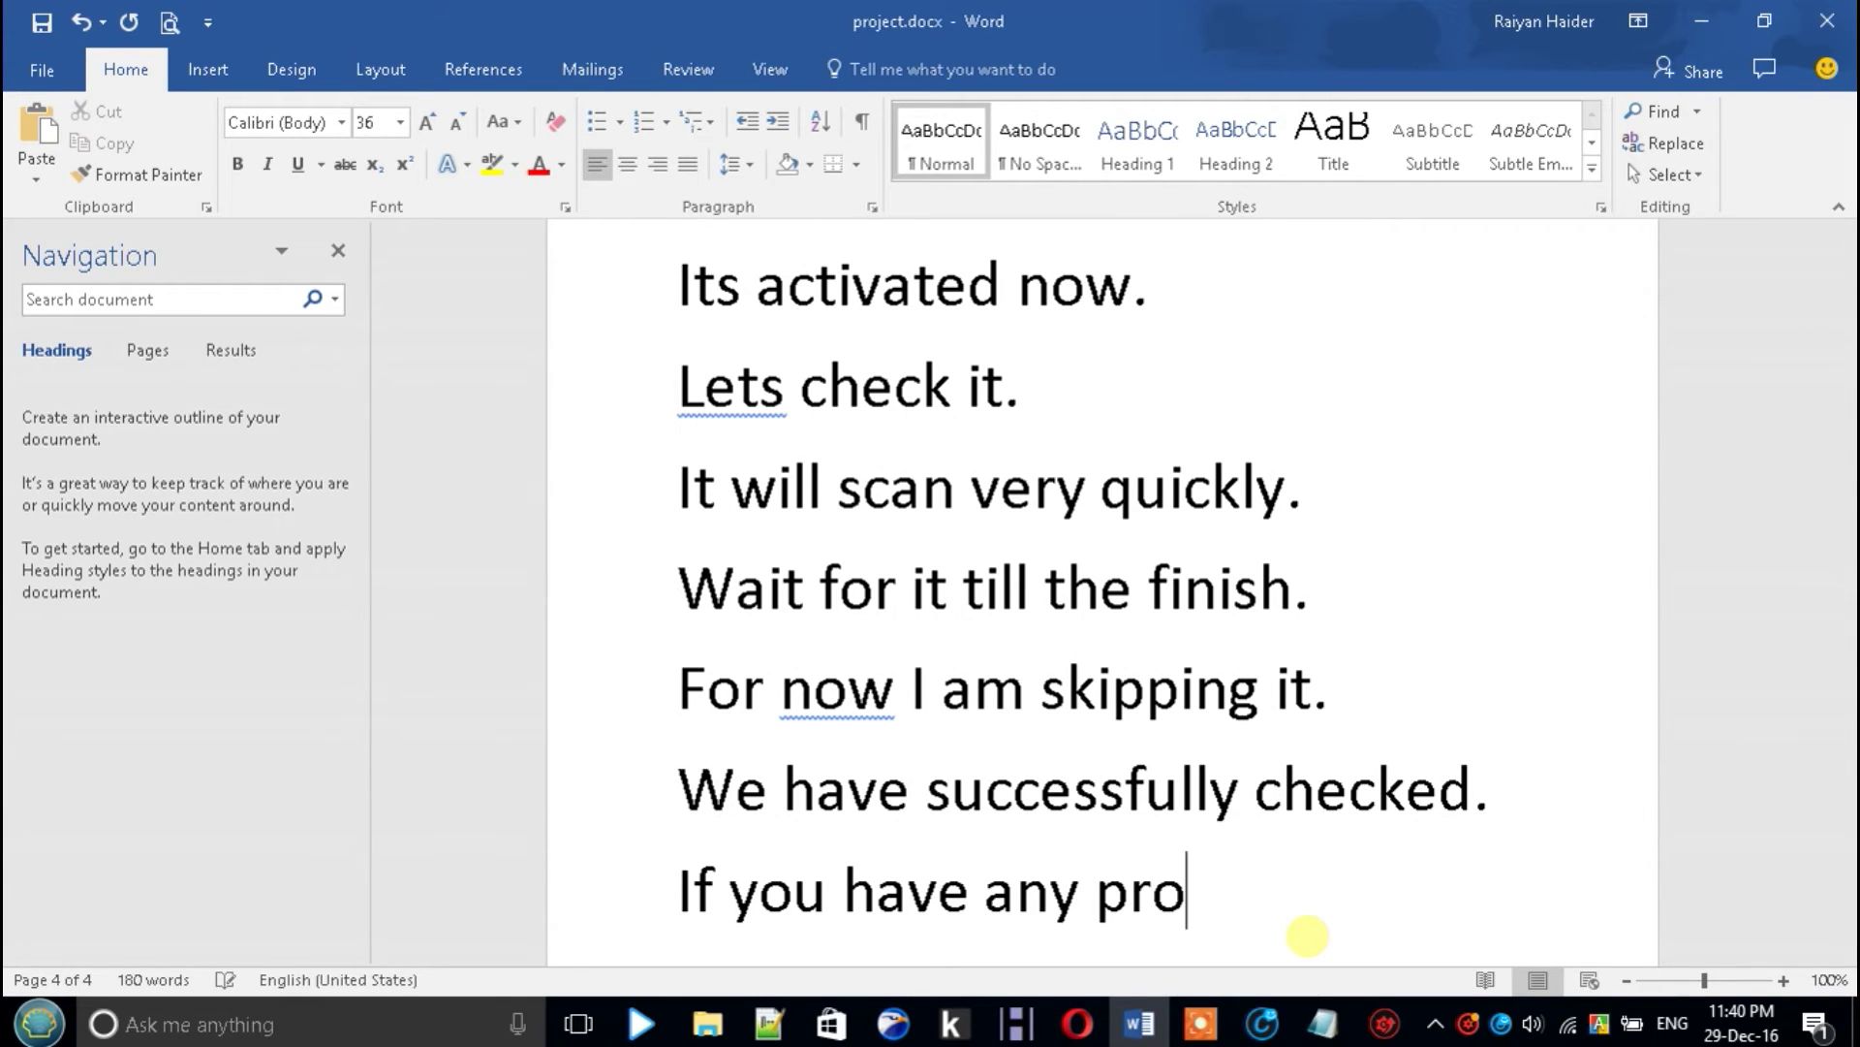
text(blems in you)
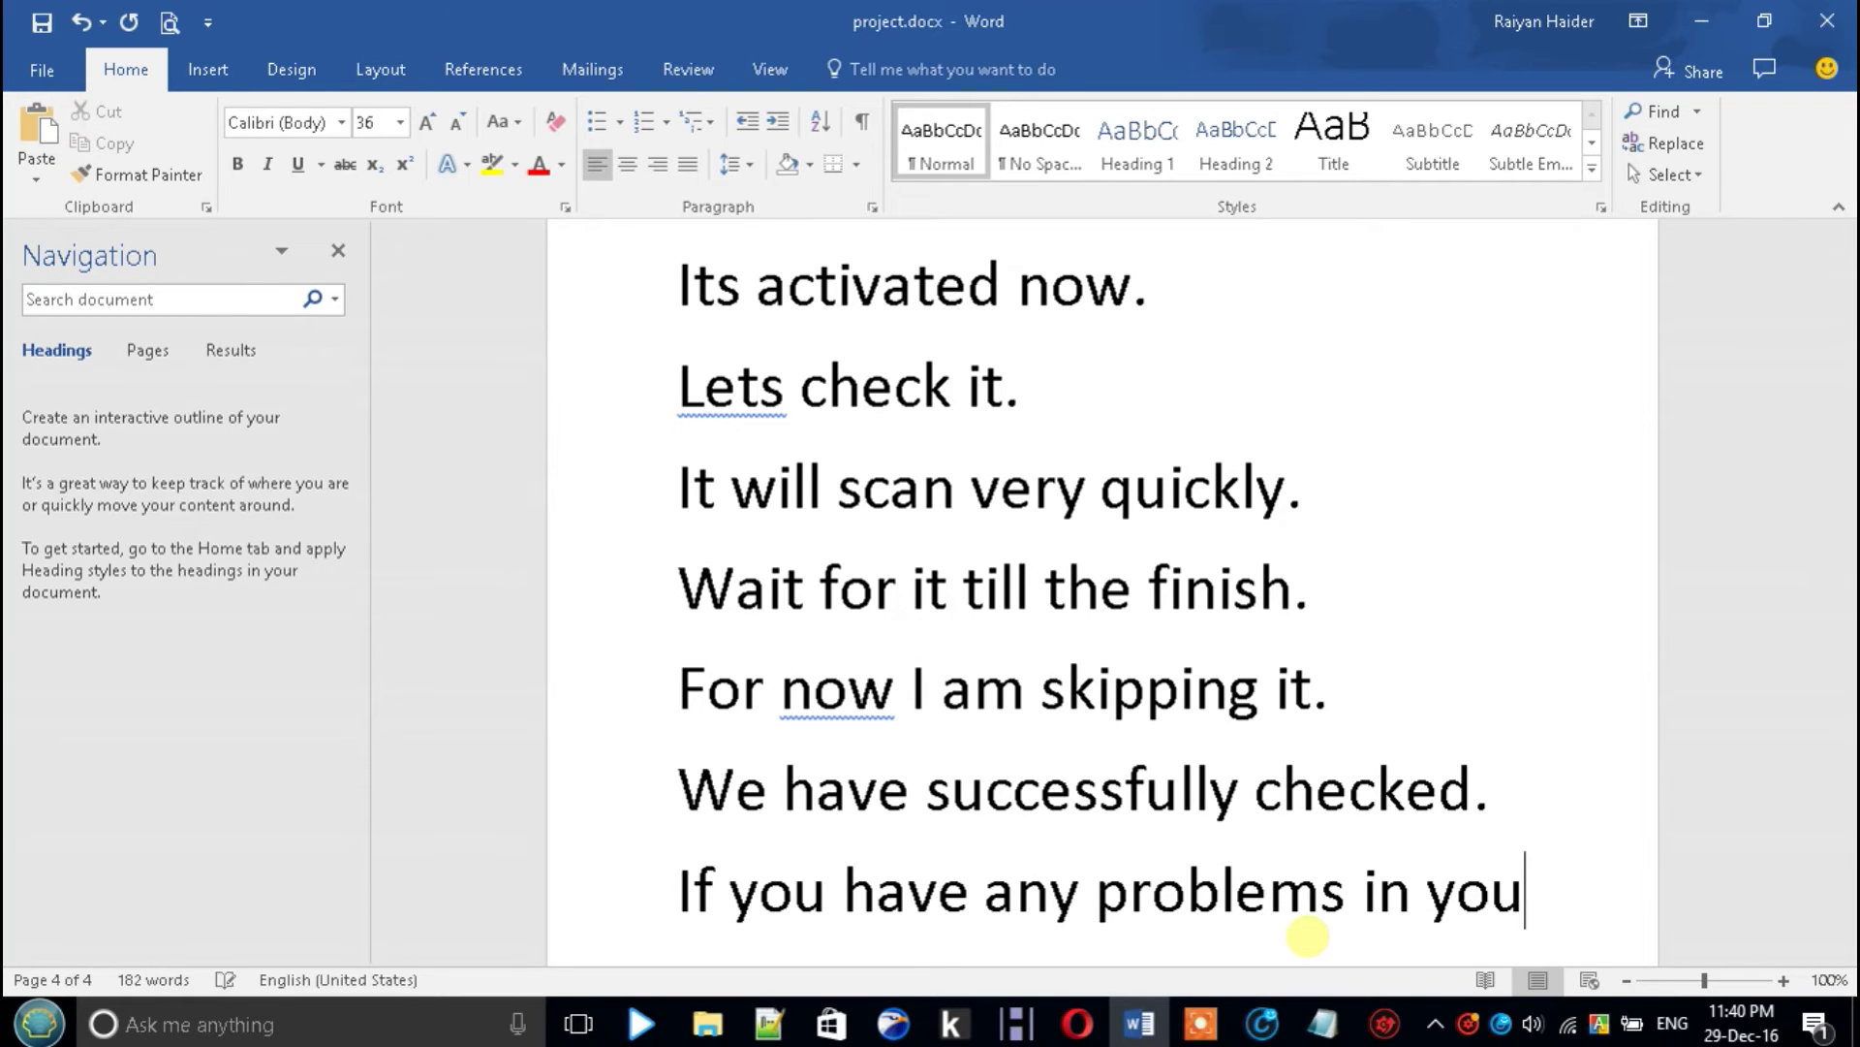
text(r system then it )
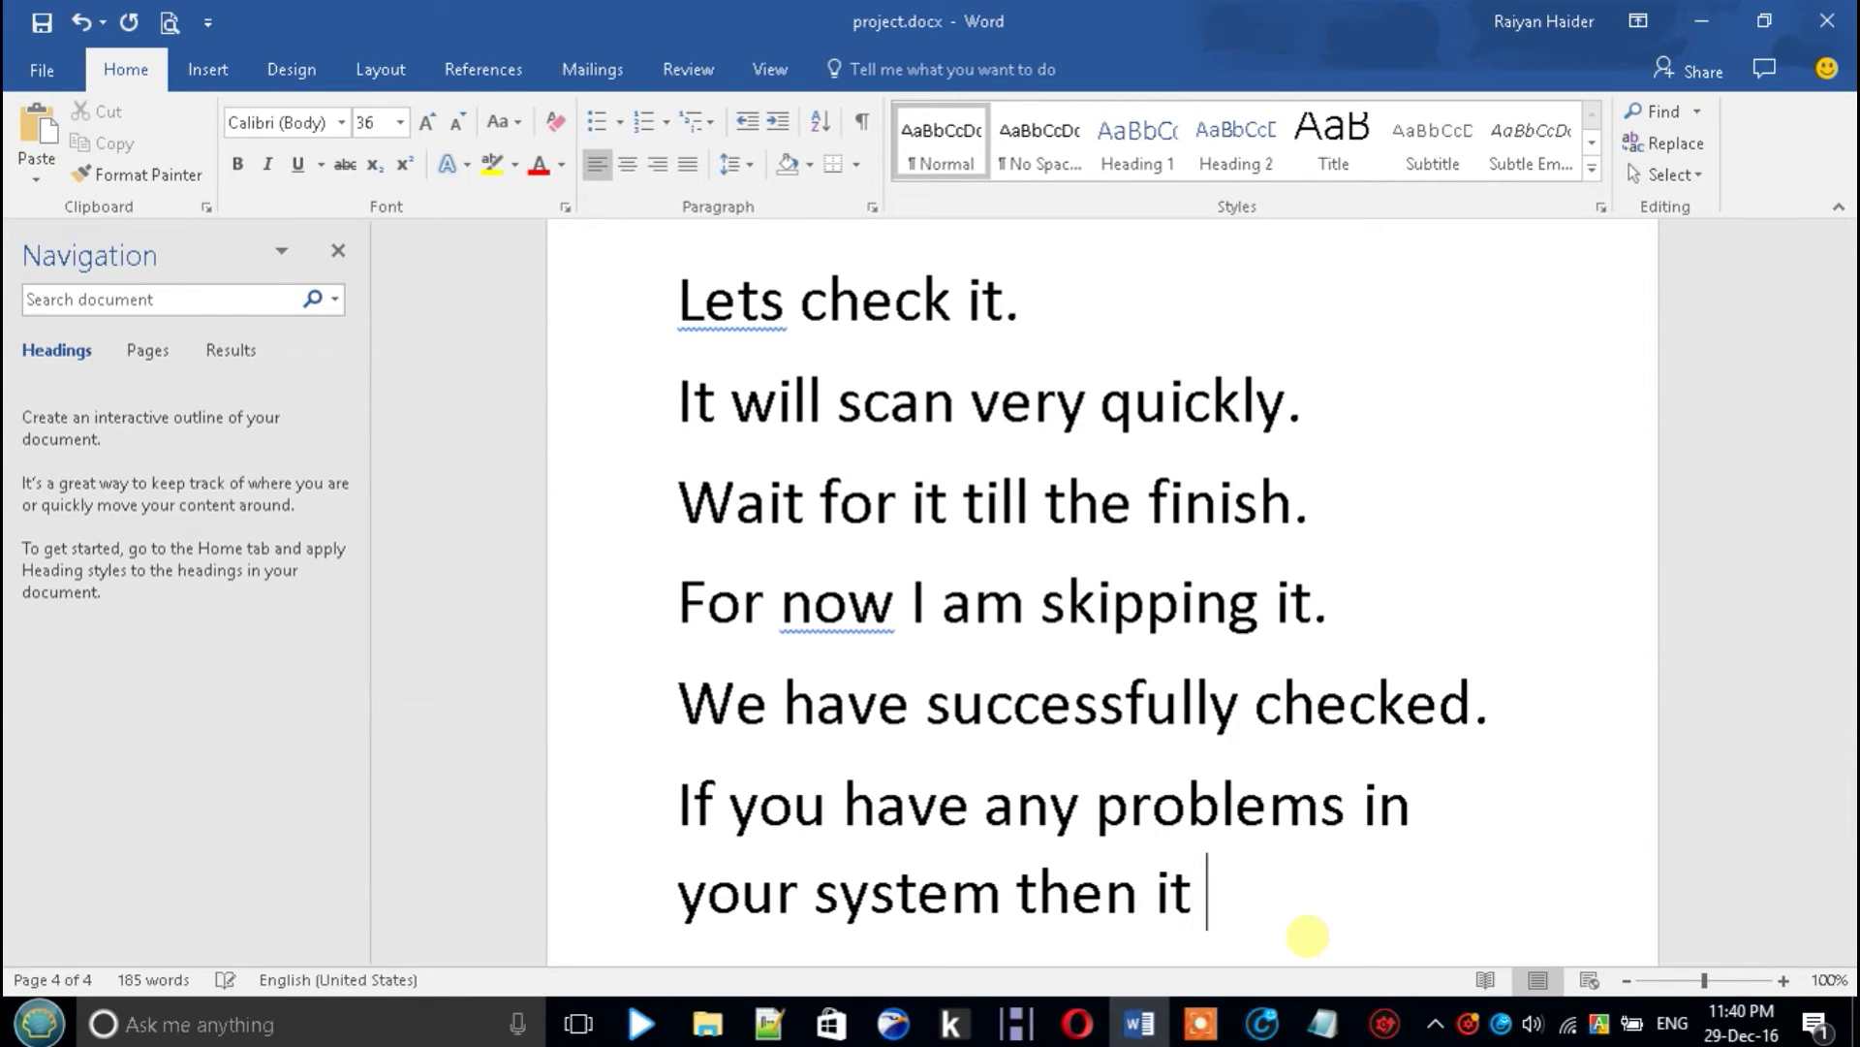
text(will gi)
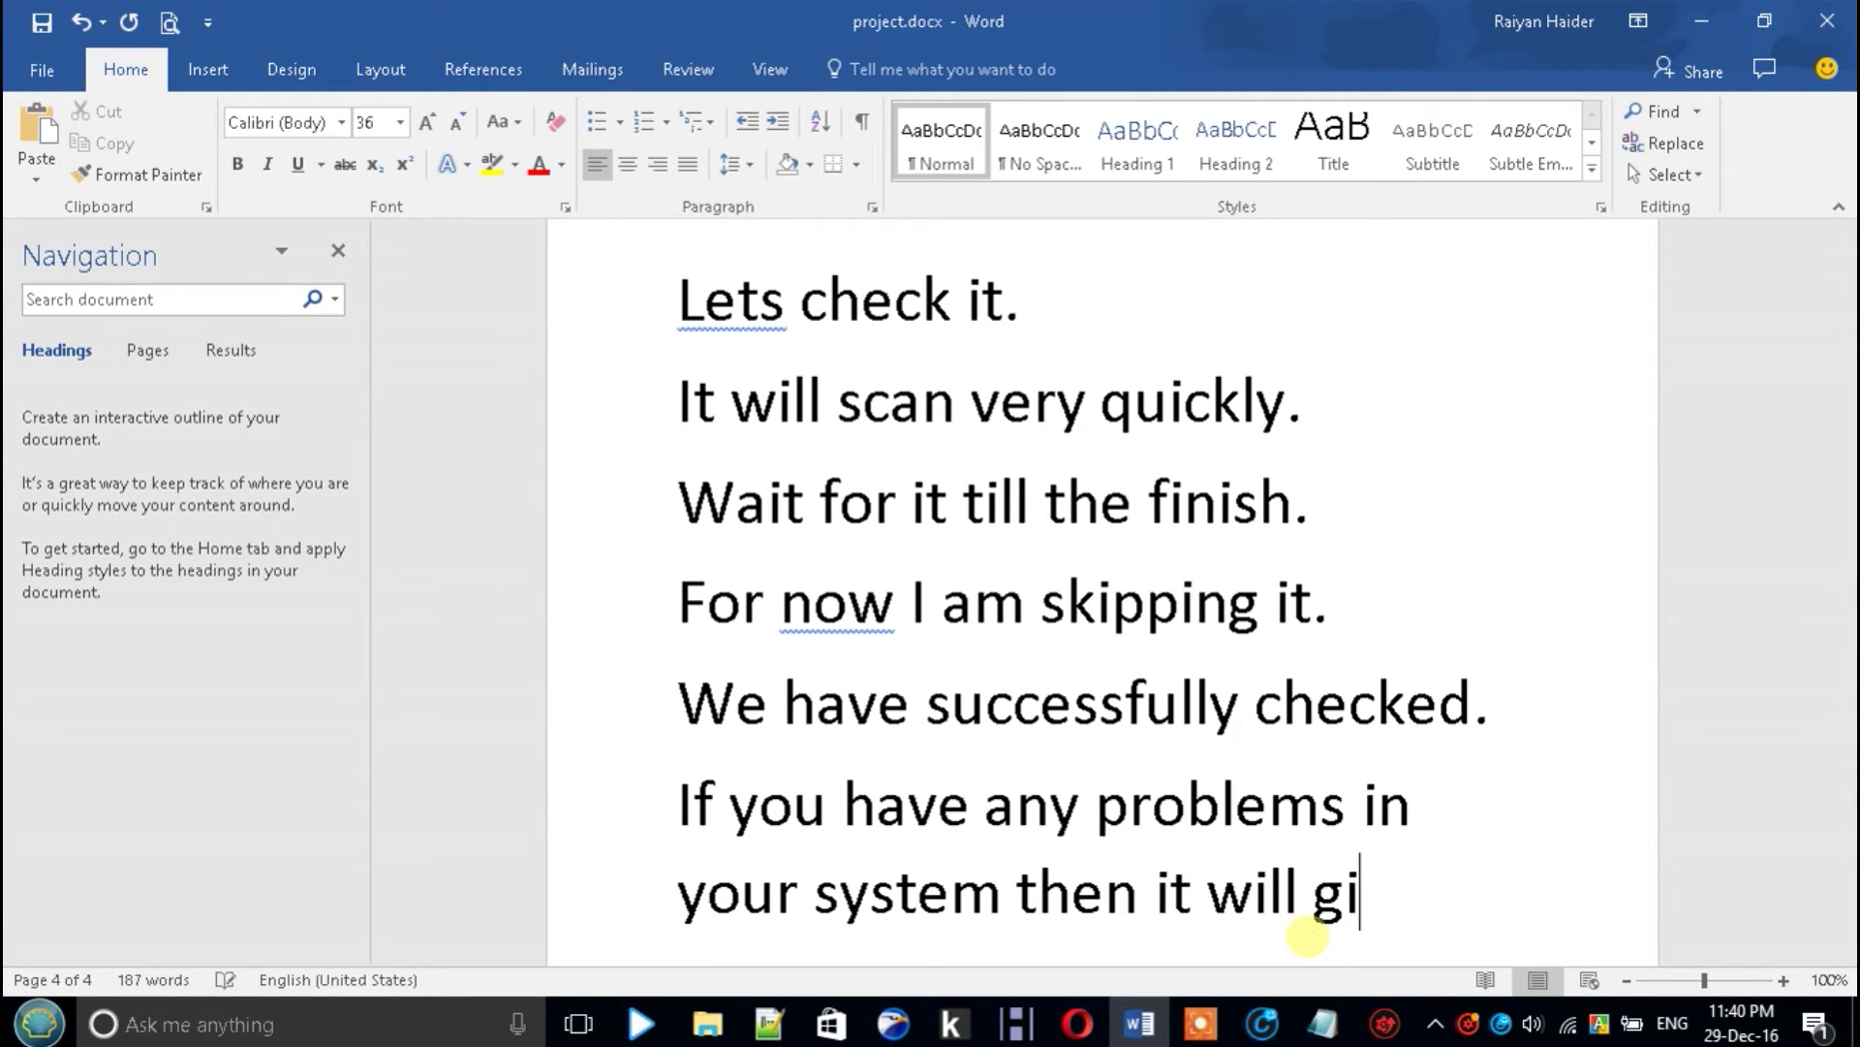
text(ve you th)
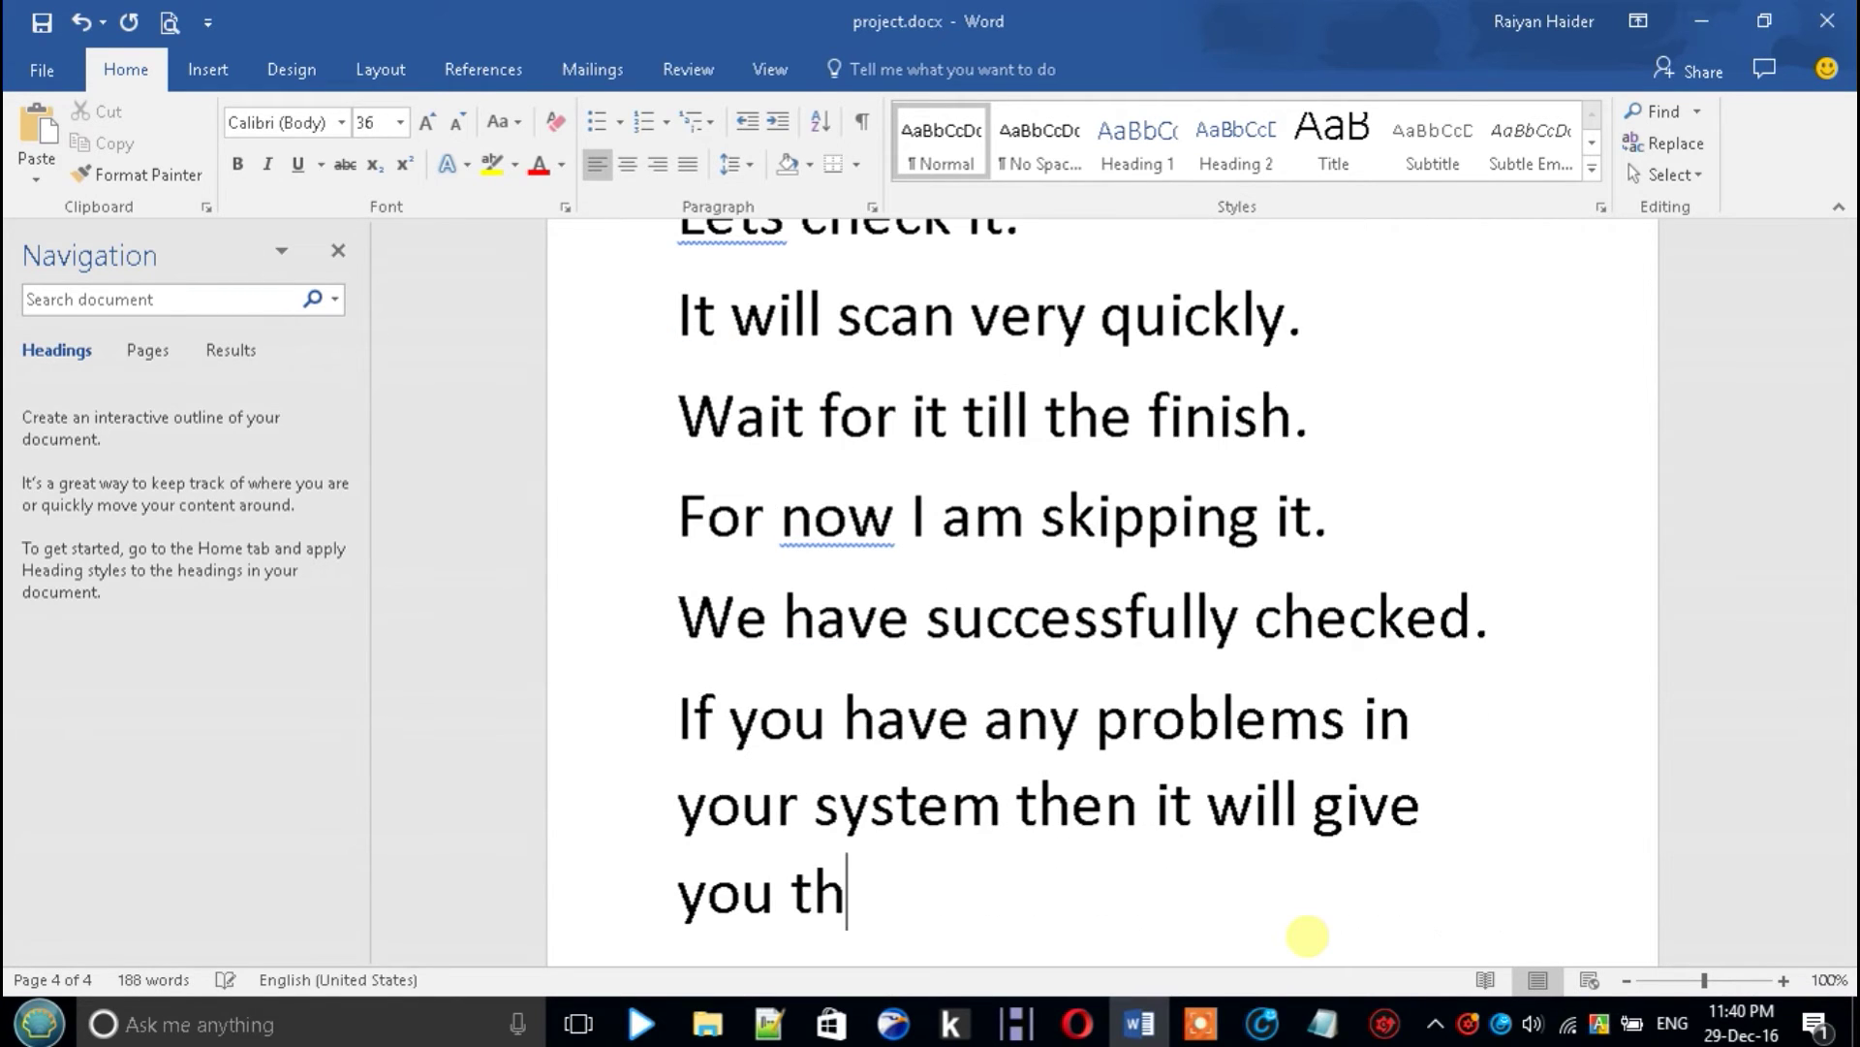
text(e ge)
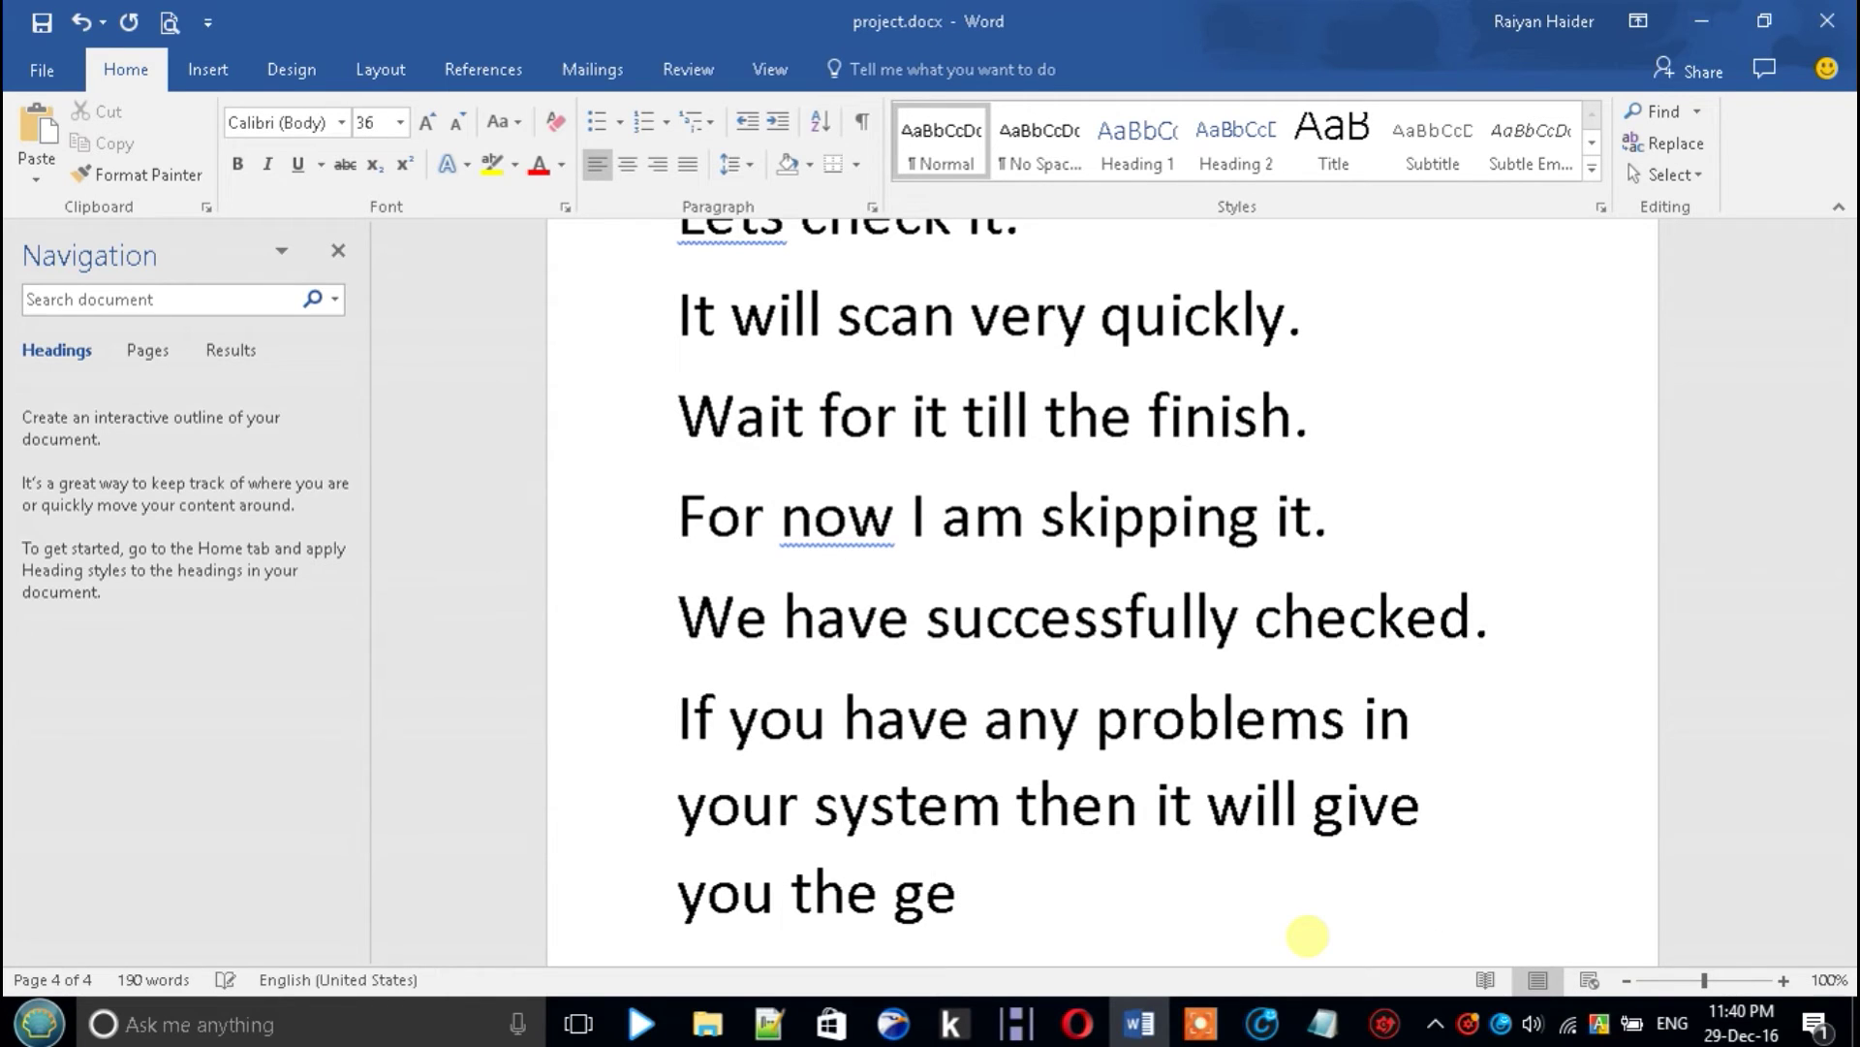
text(=)
key(BackSpace)
key(BackSpace)
key(BackSpace)
text(feature i)
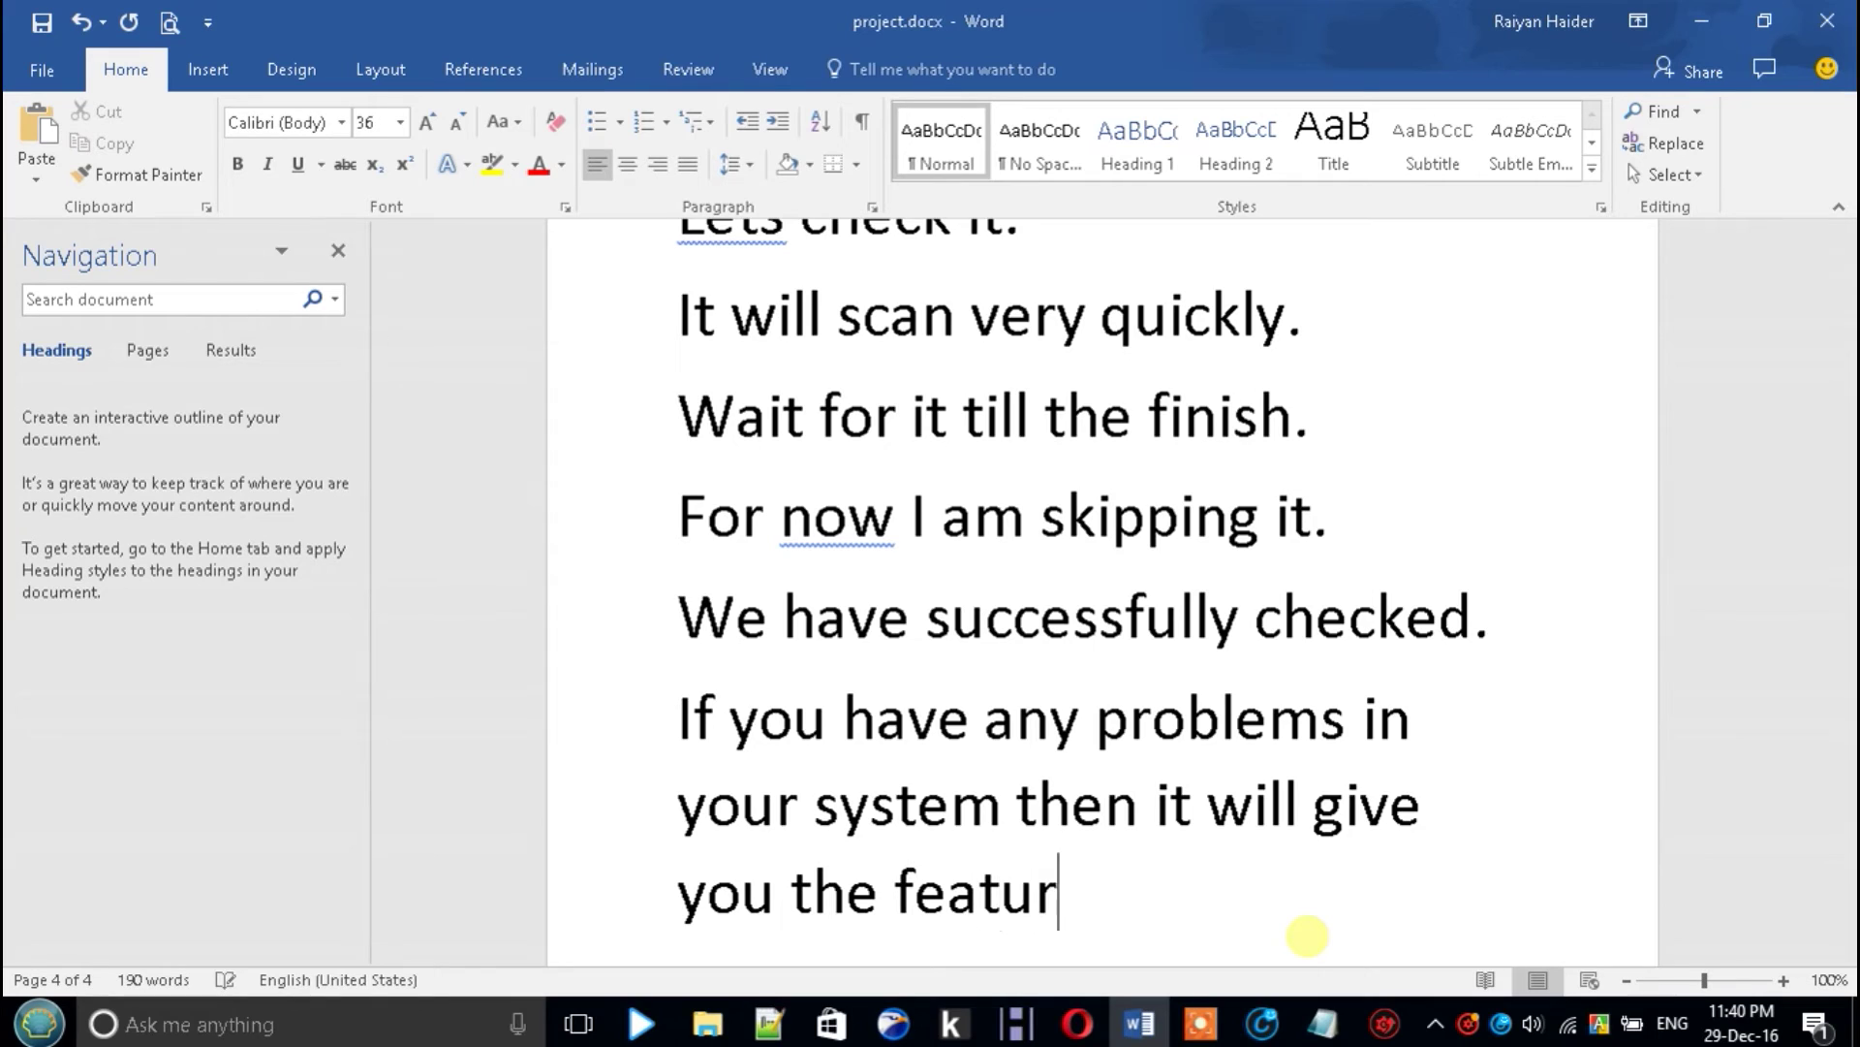
text(o)
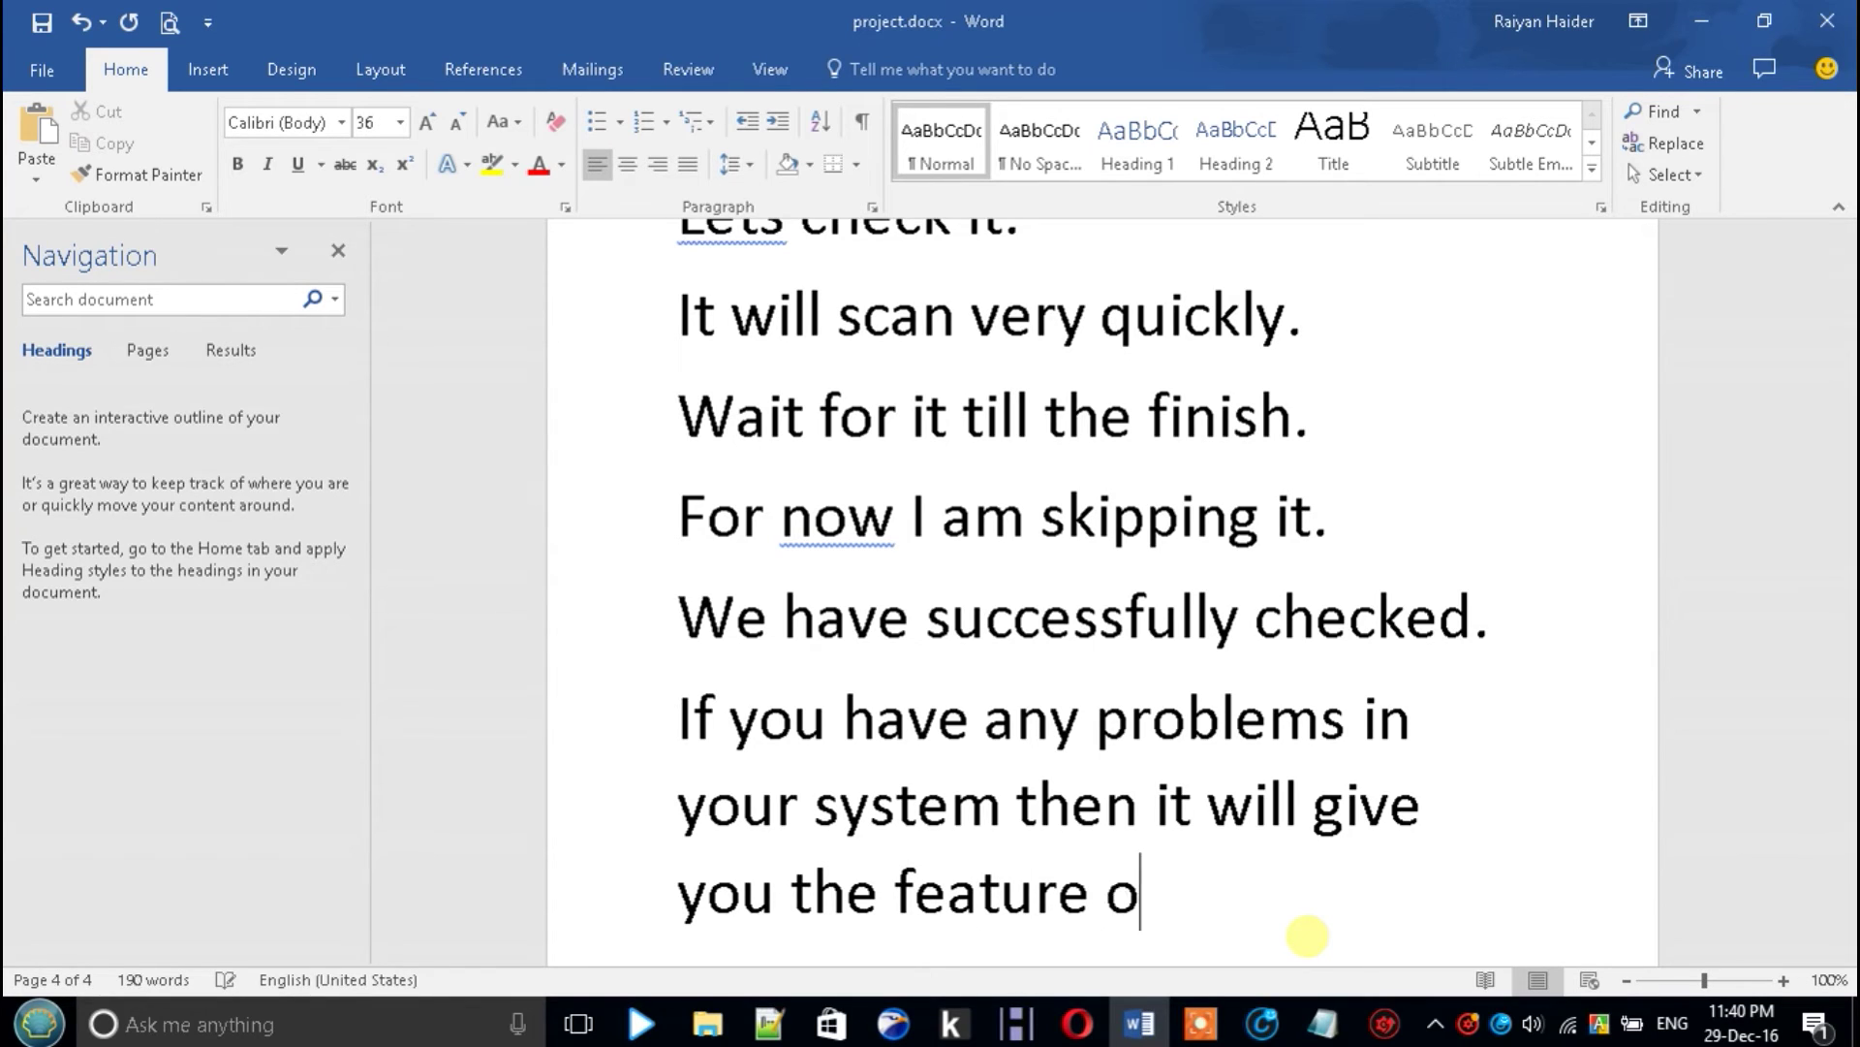
text(f auto re)
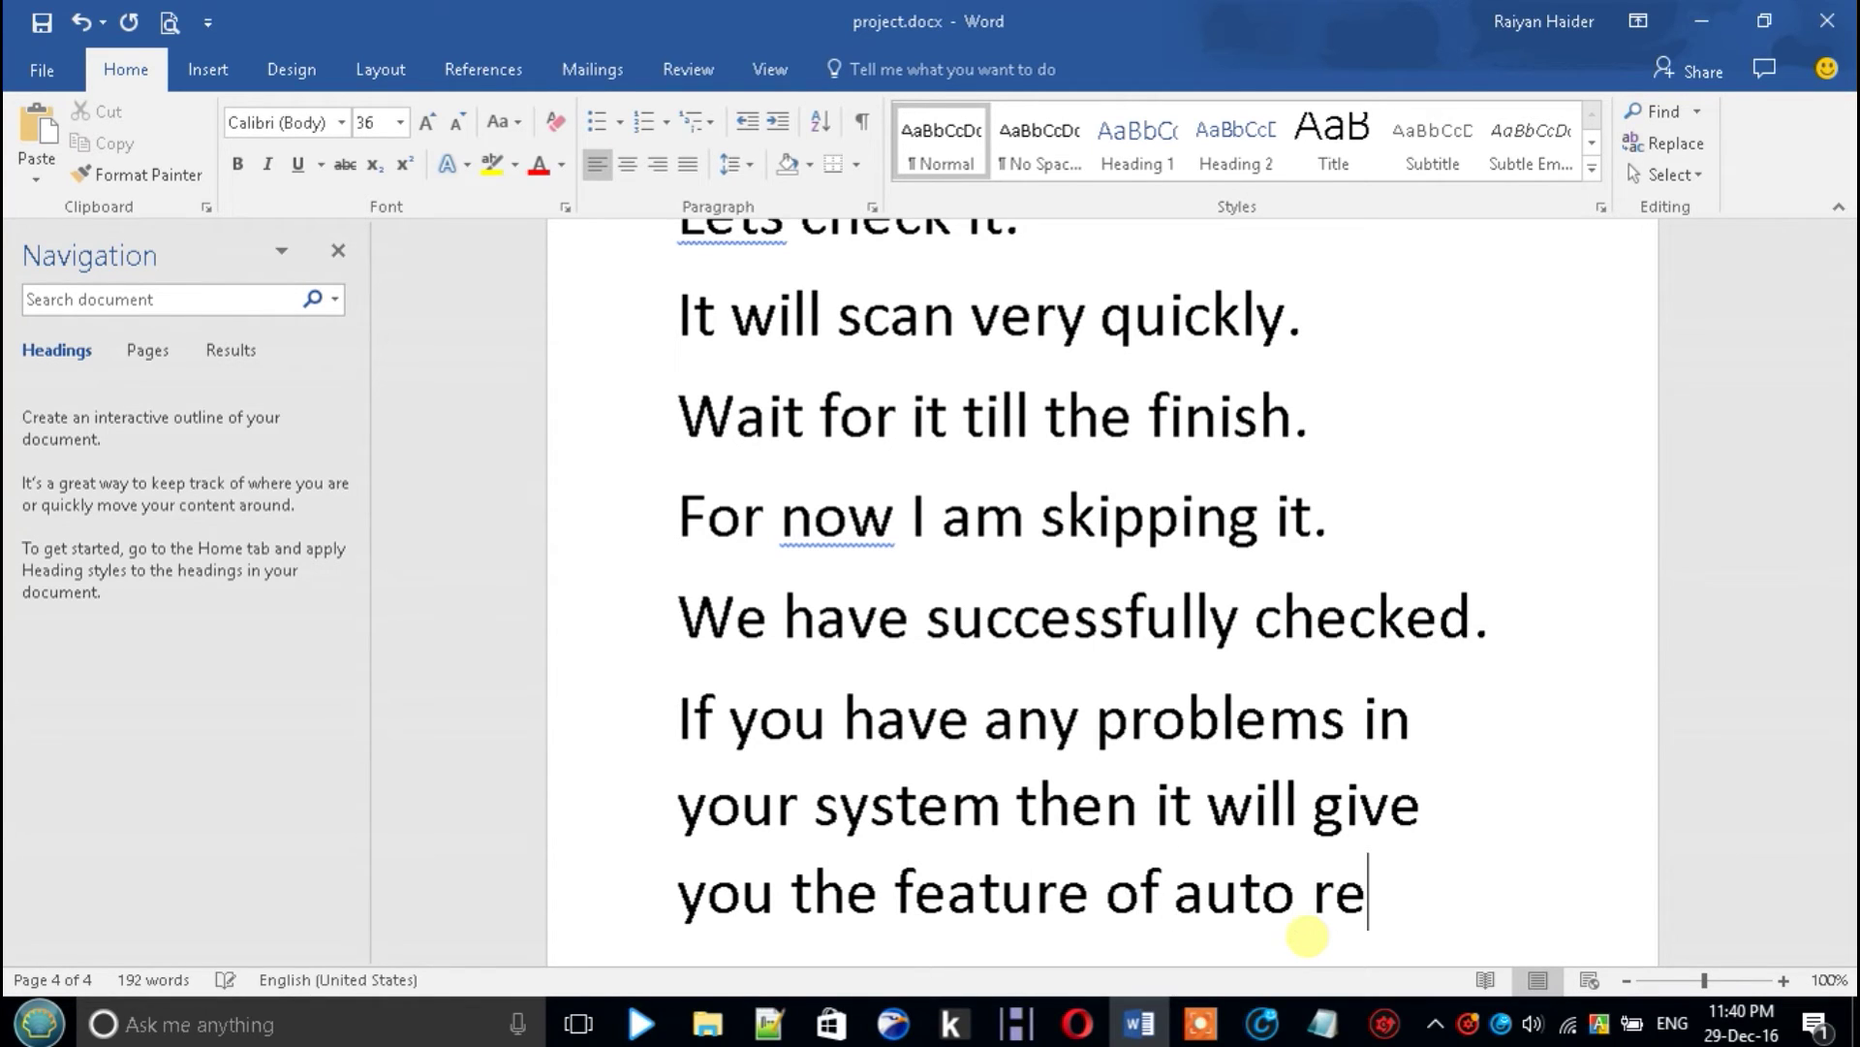
text(pair)
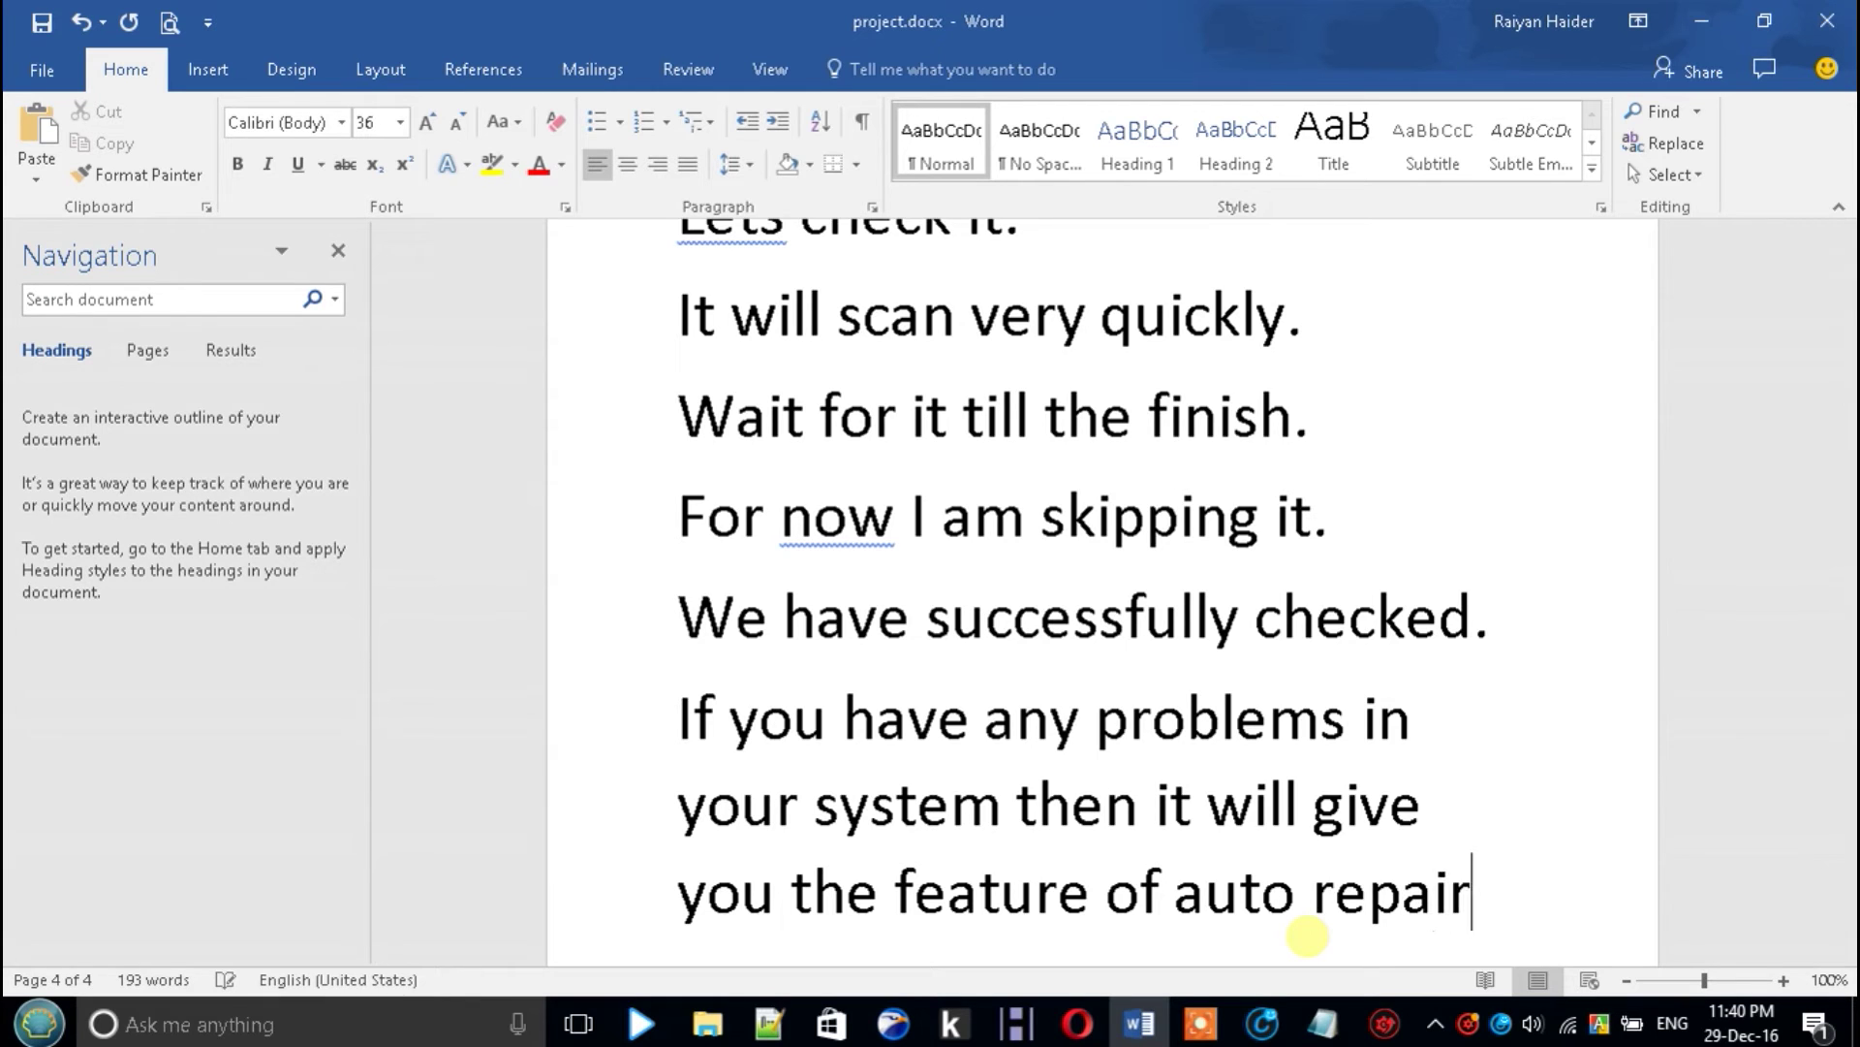
key(Return)
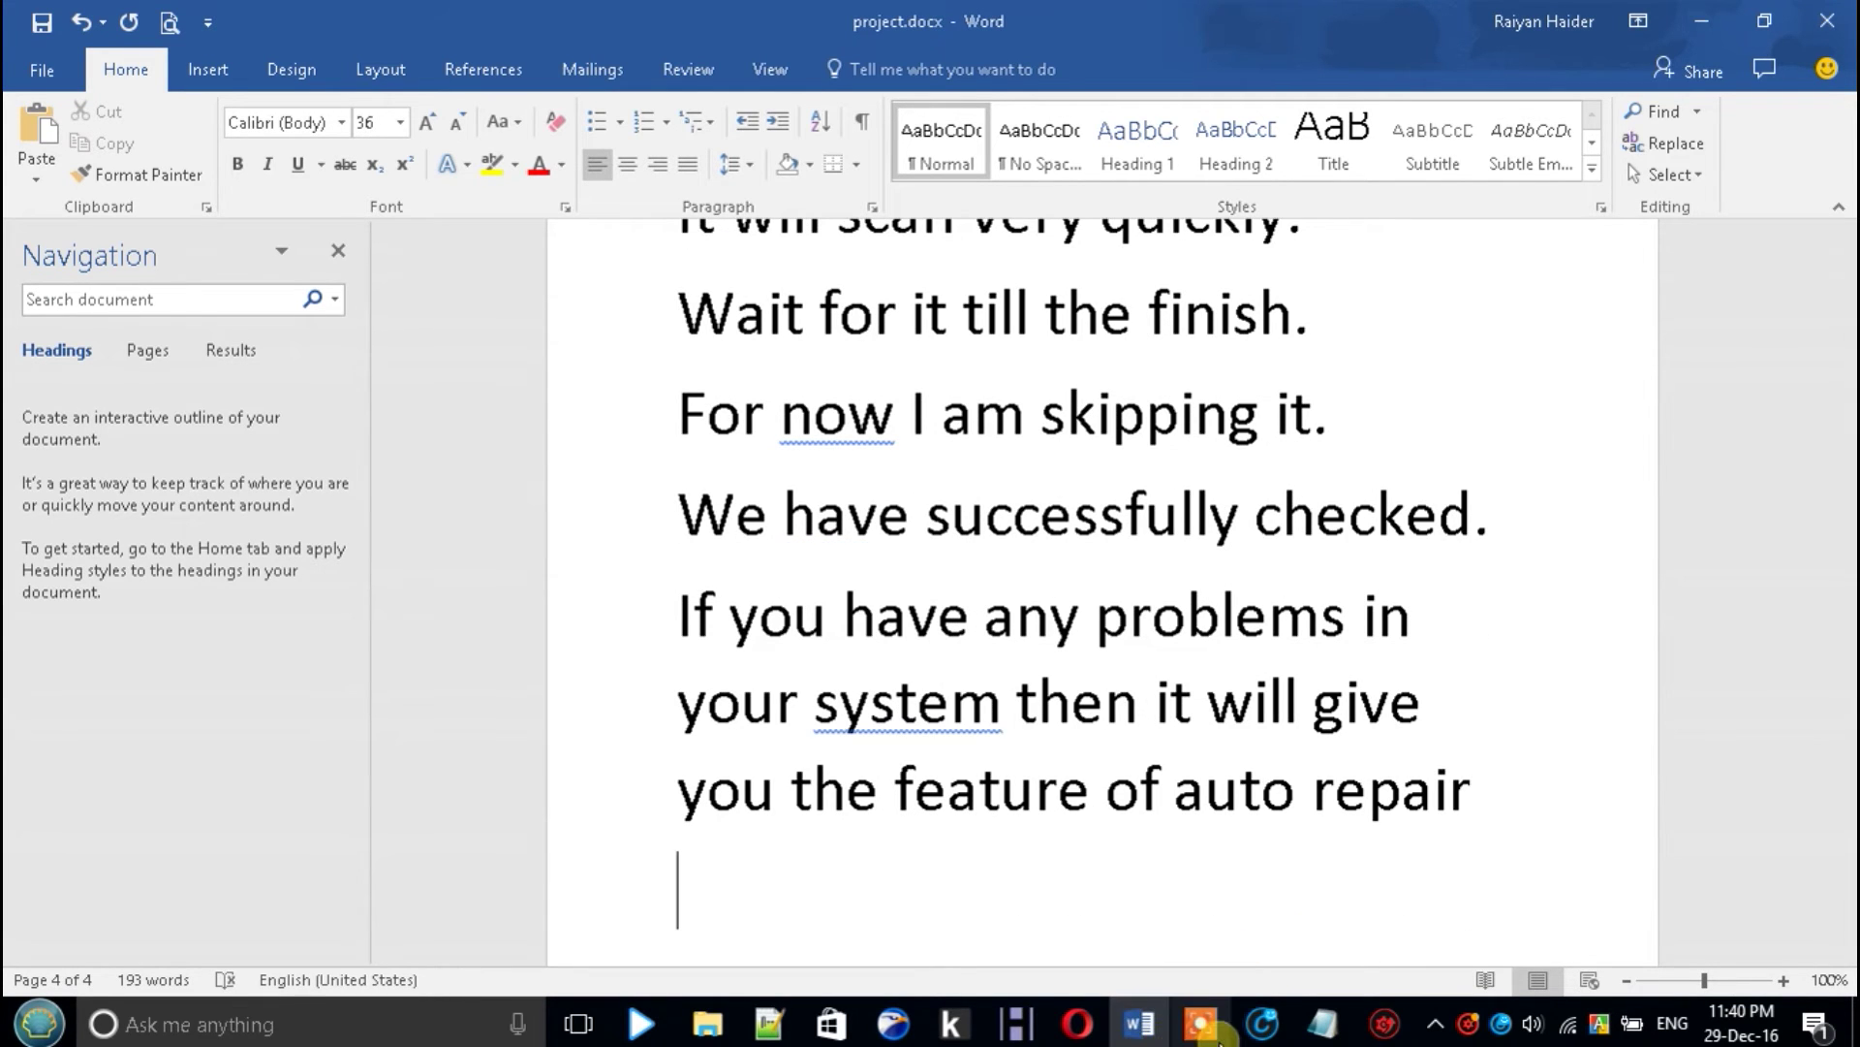
Switch to Advanced SystemCare and open its Speed Up tools
click(1265, 1031)
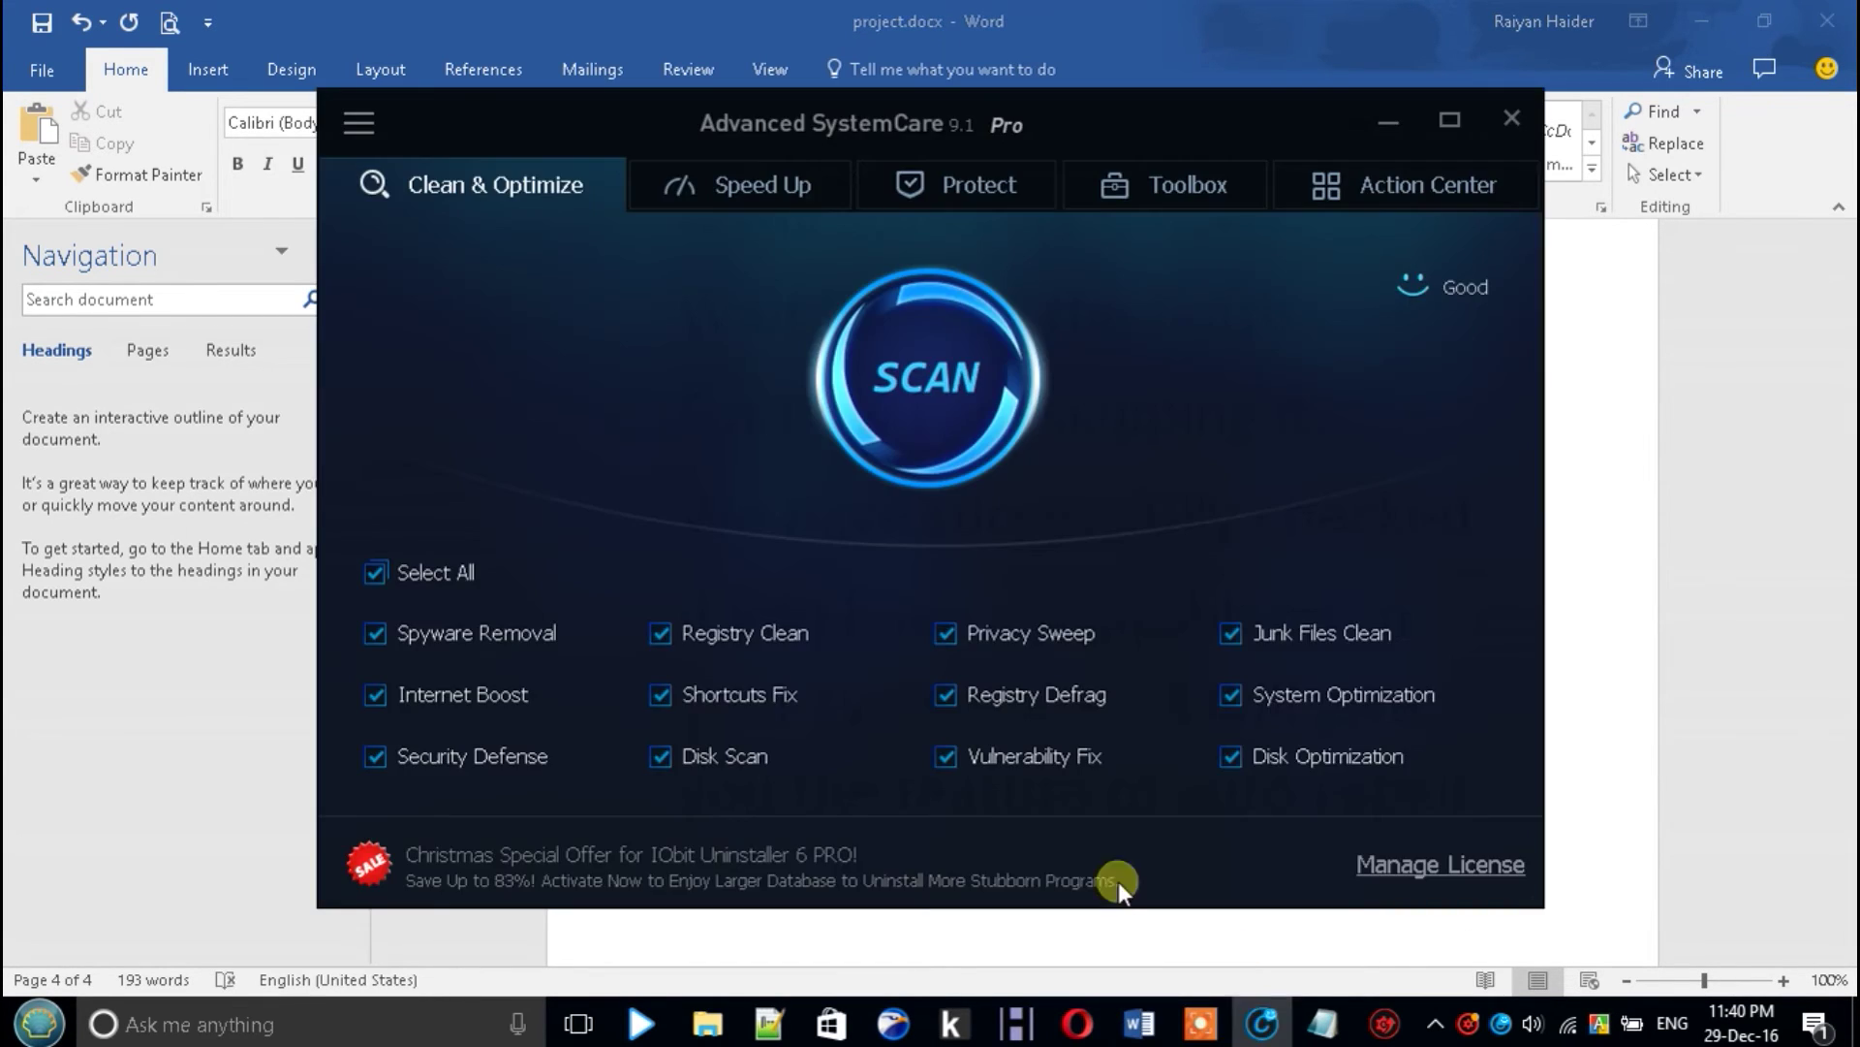
click(785, 201)
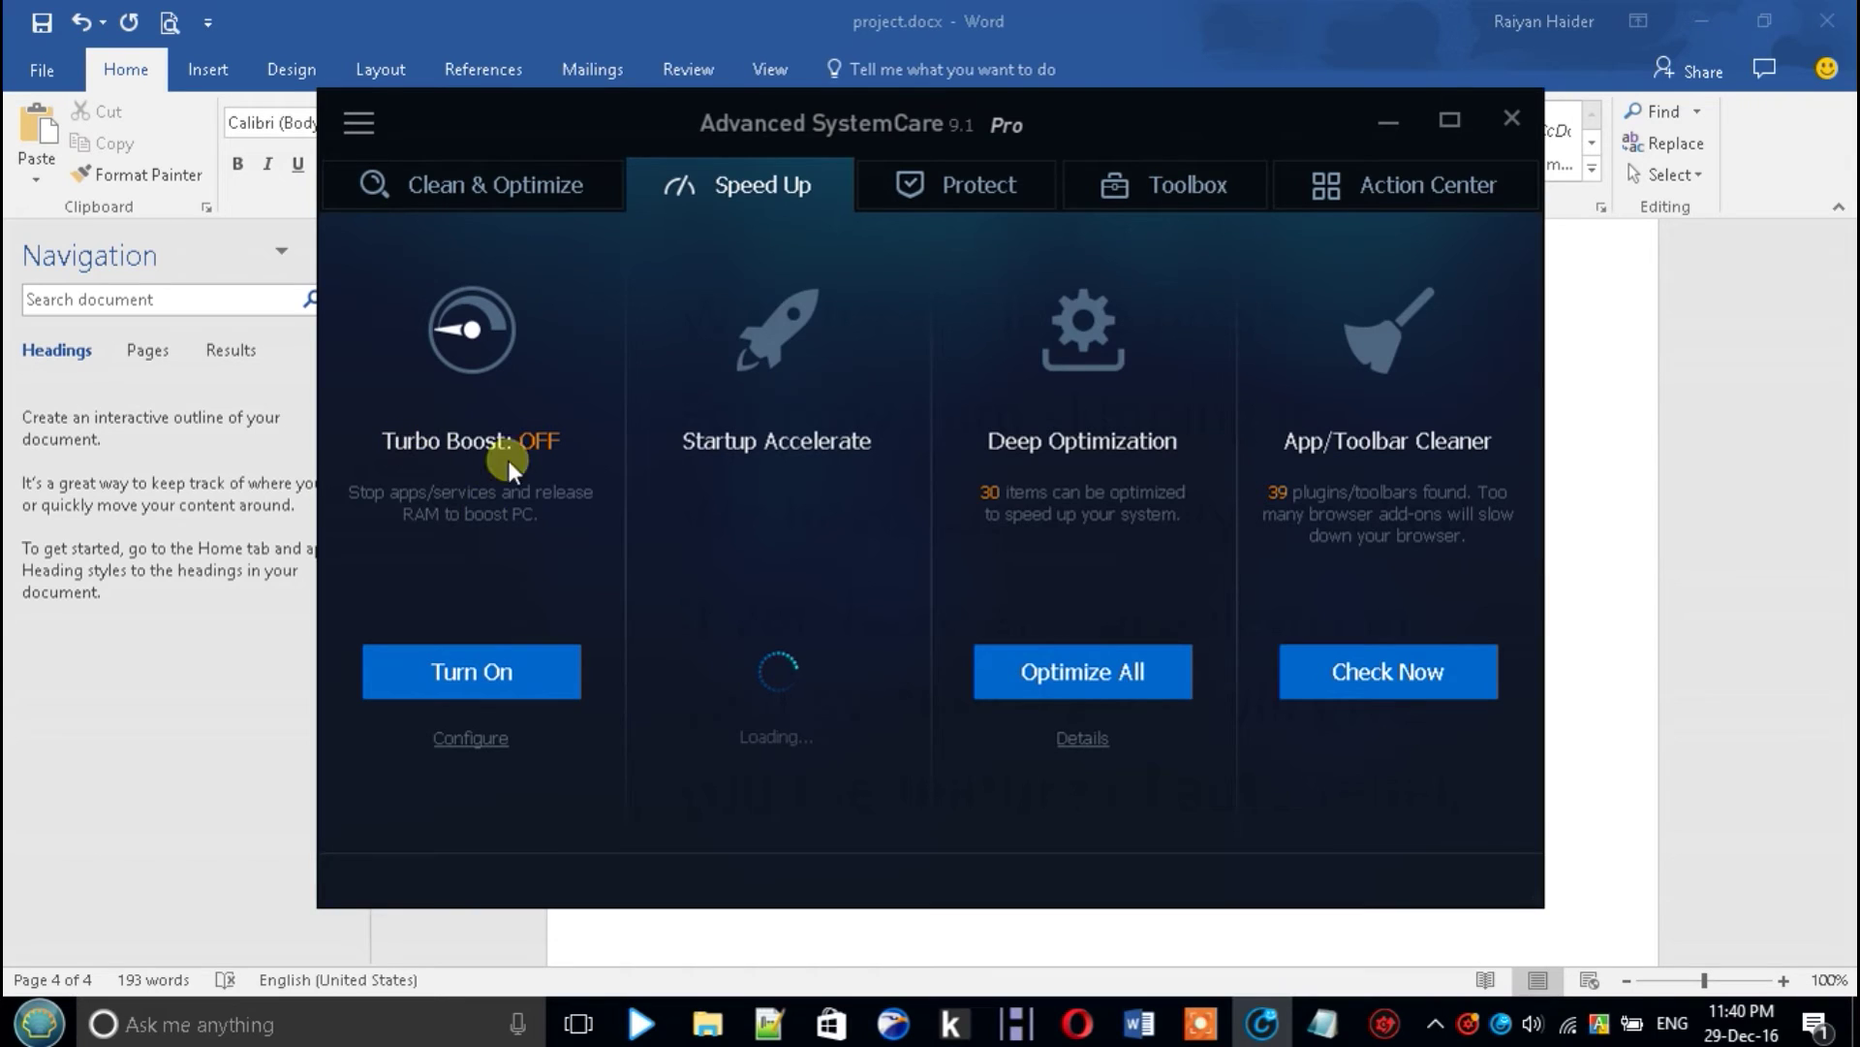
Switch to Word and add the line "U can turn on turbo boost if you want a better system speed." to the notes
click(1604, 870)
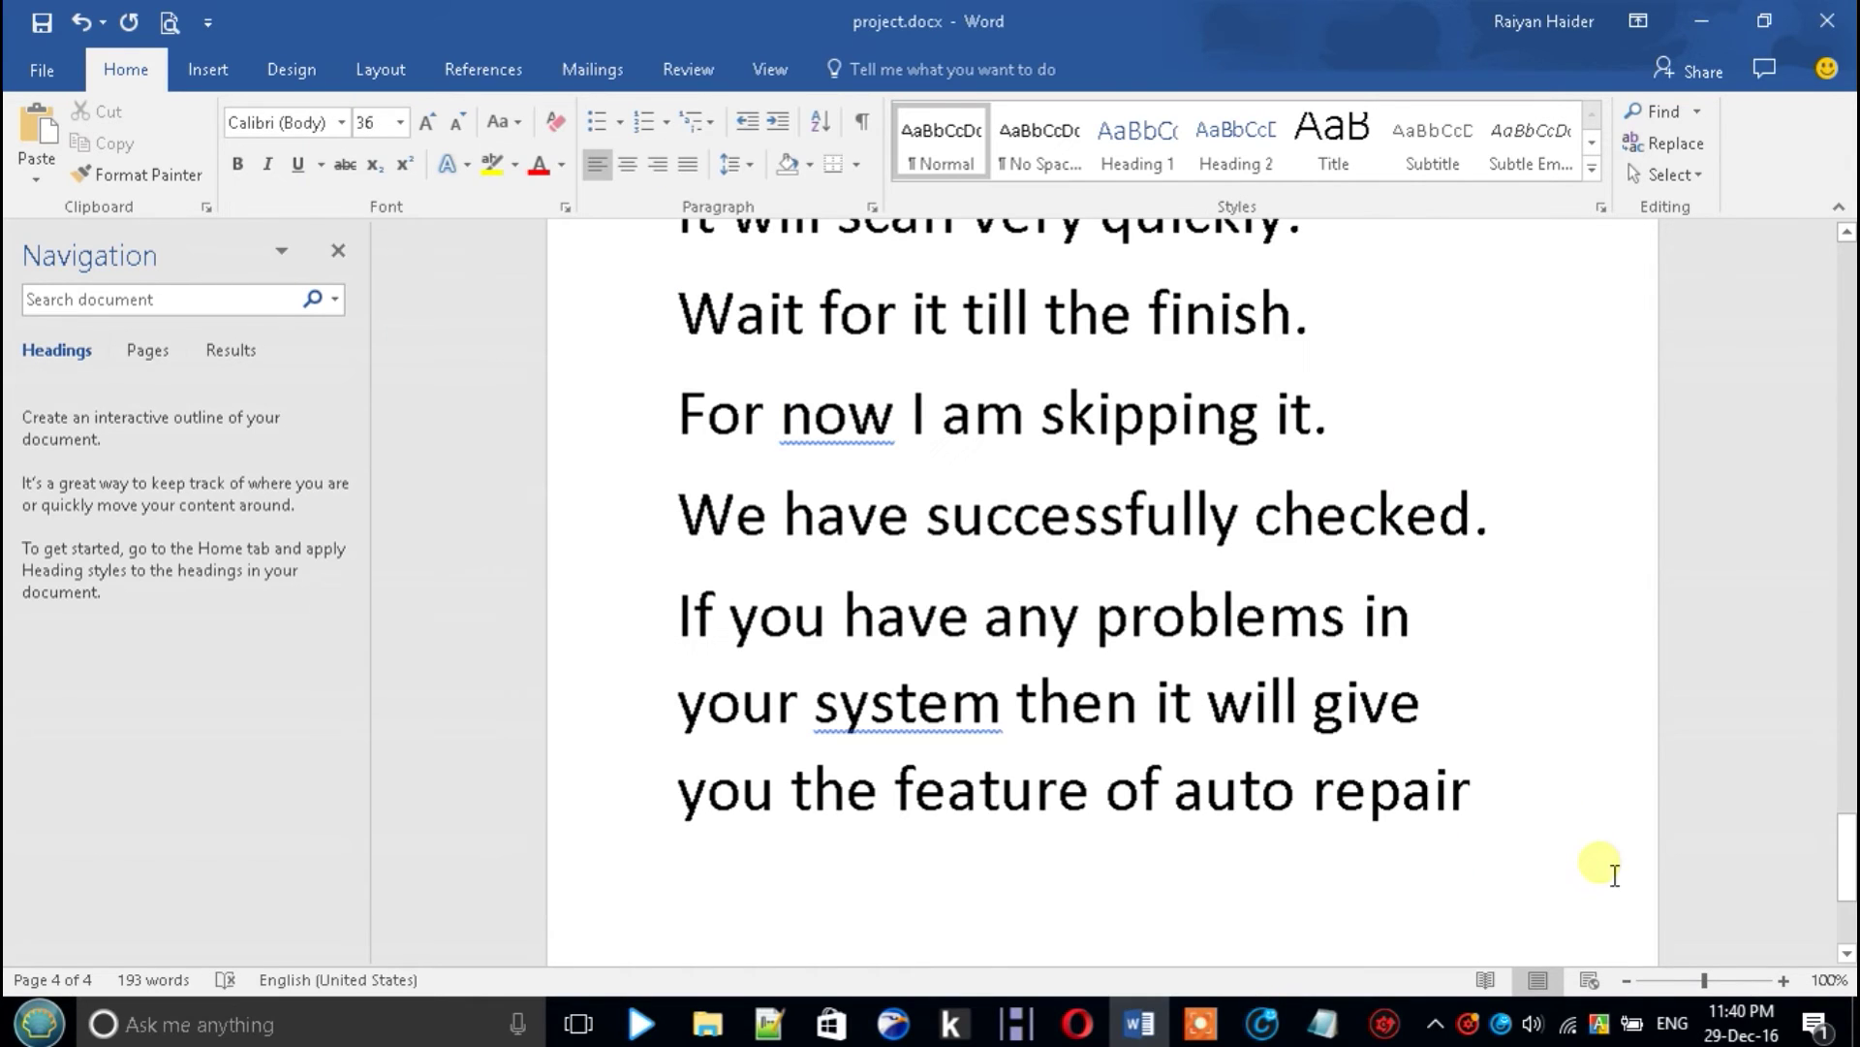
text(U ca)
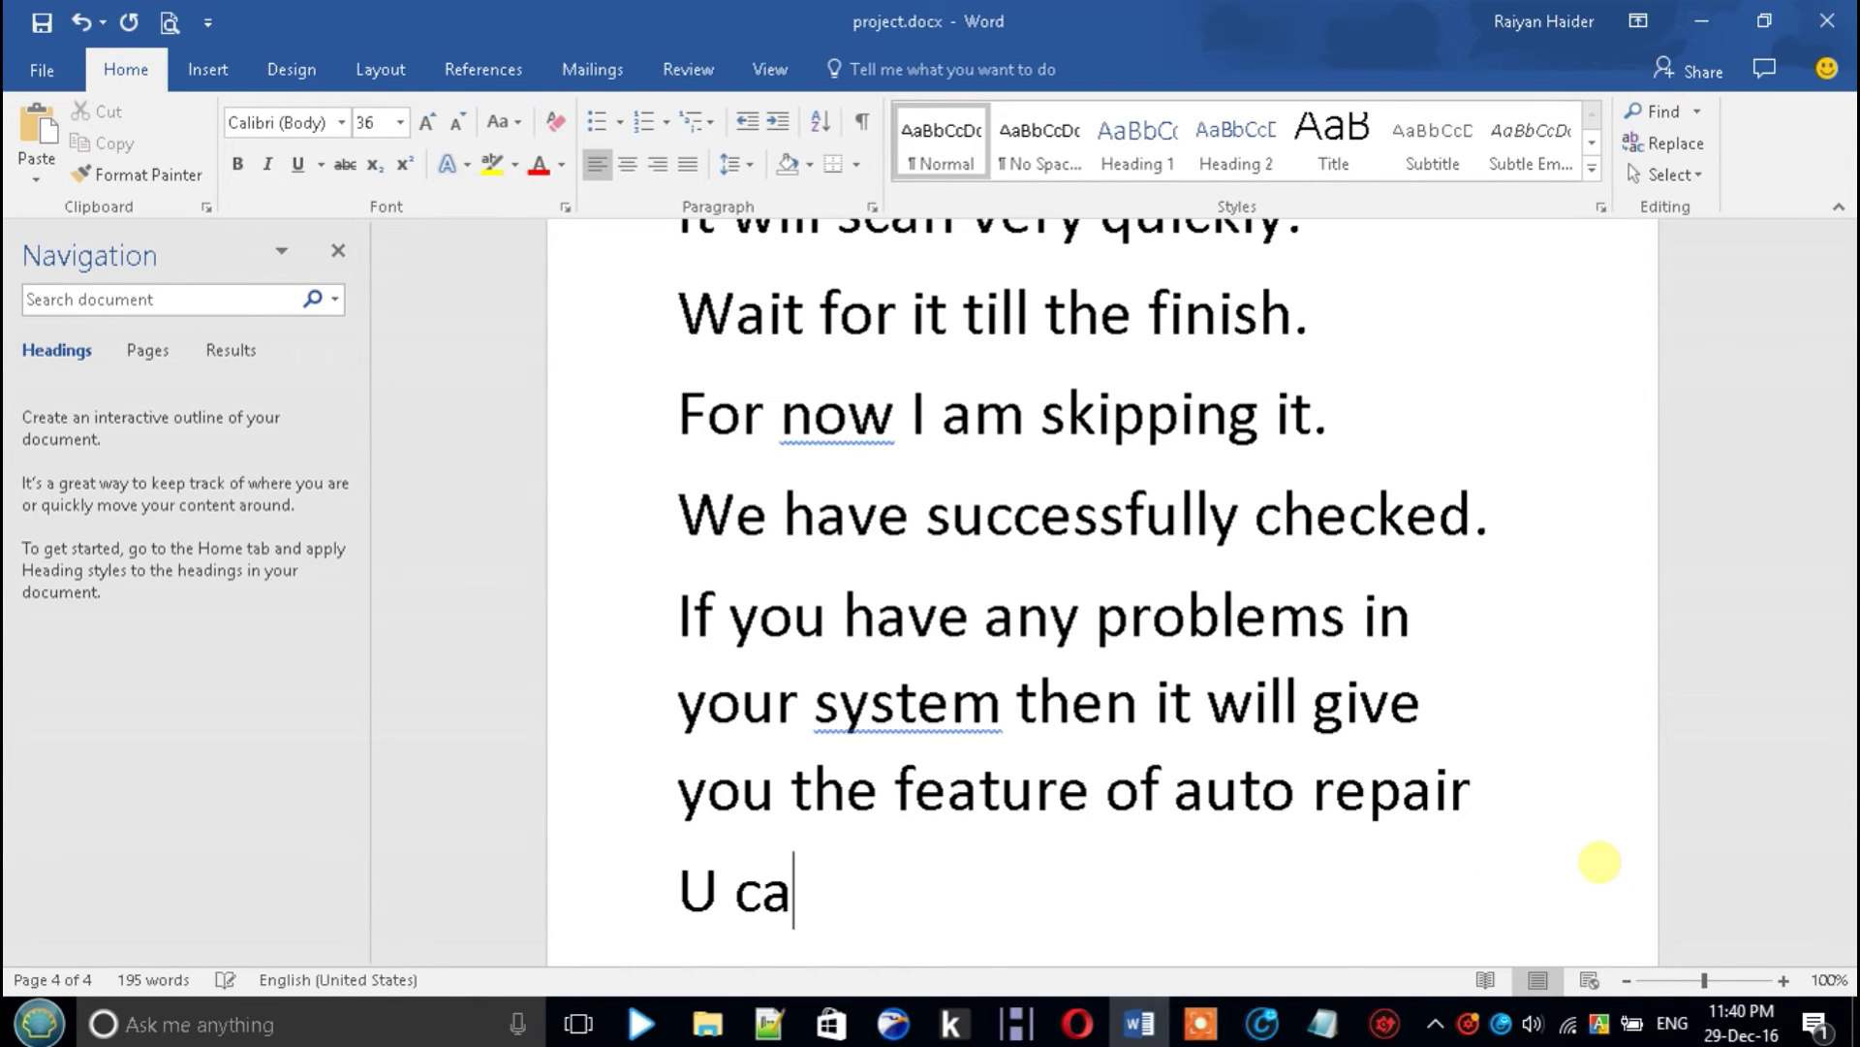
text(n tut)
key(BackSpace)
key(BackSpace)
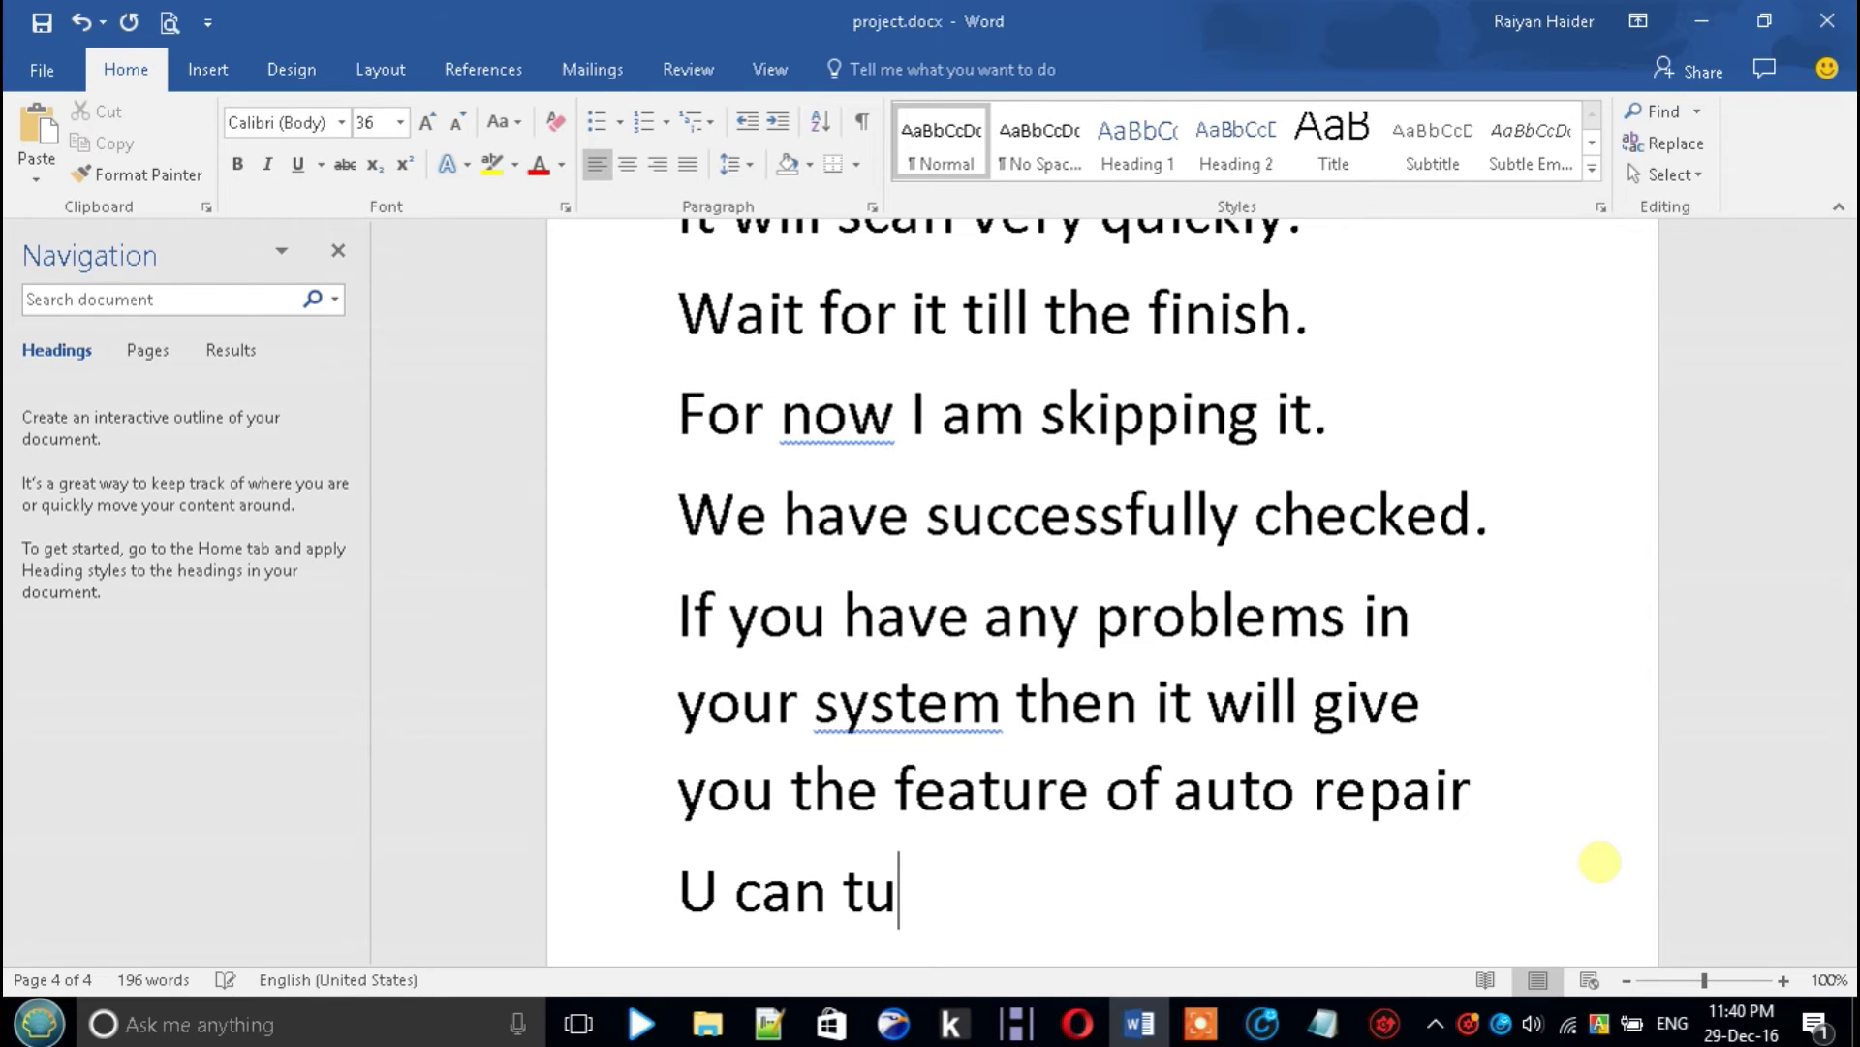
text(urn on tu)
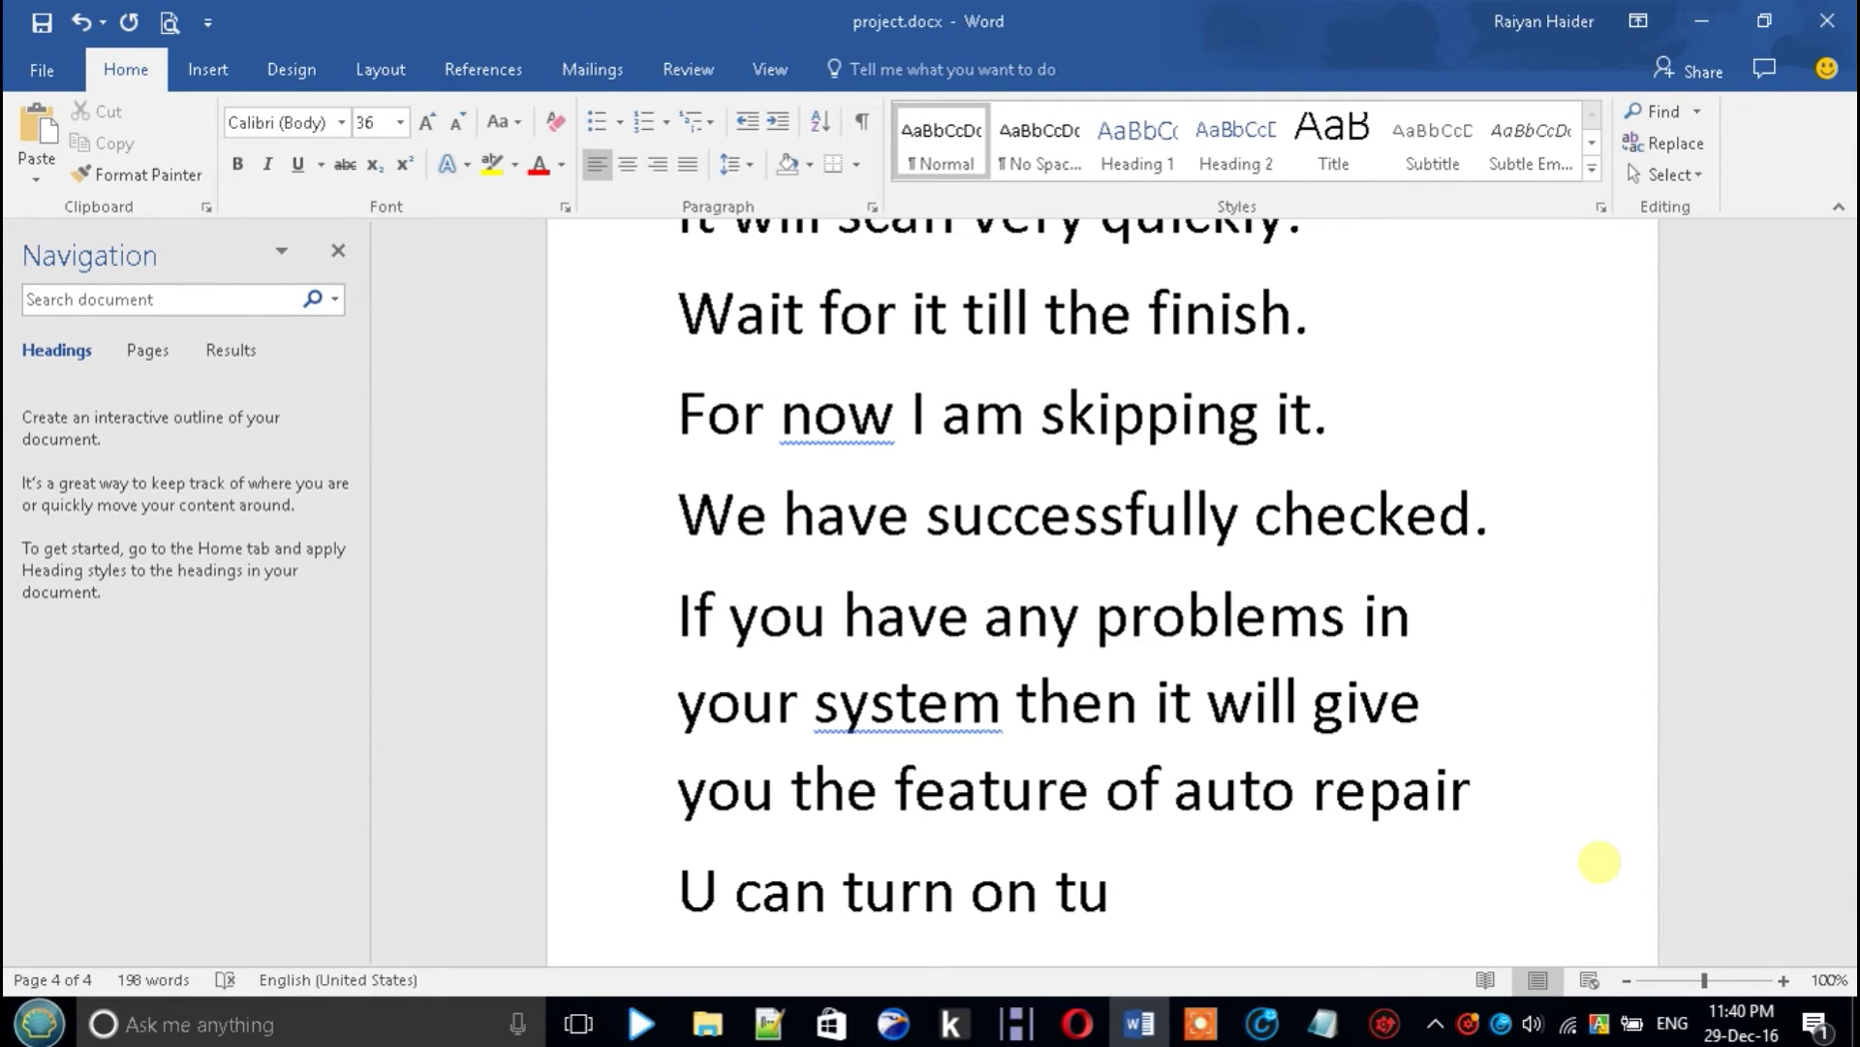
text(rbo)
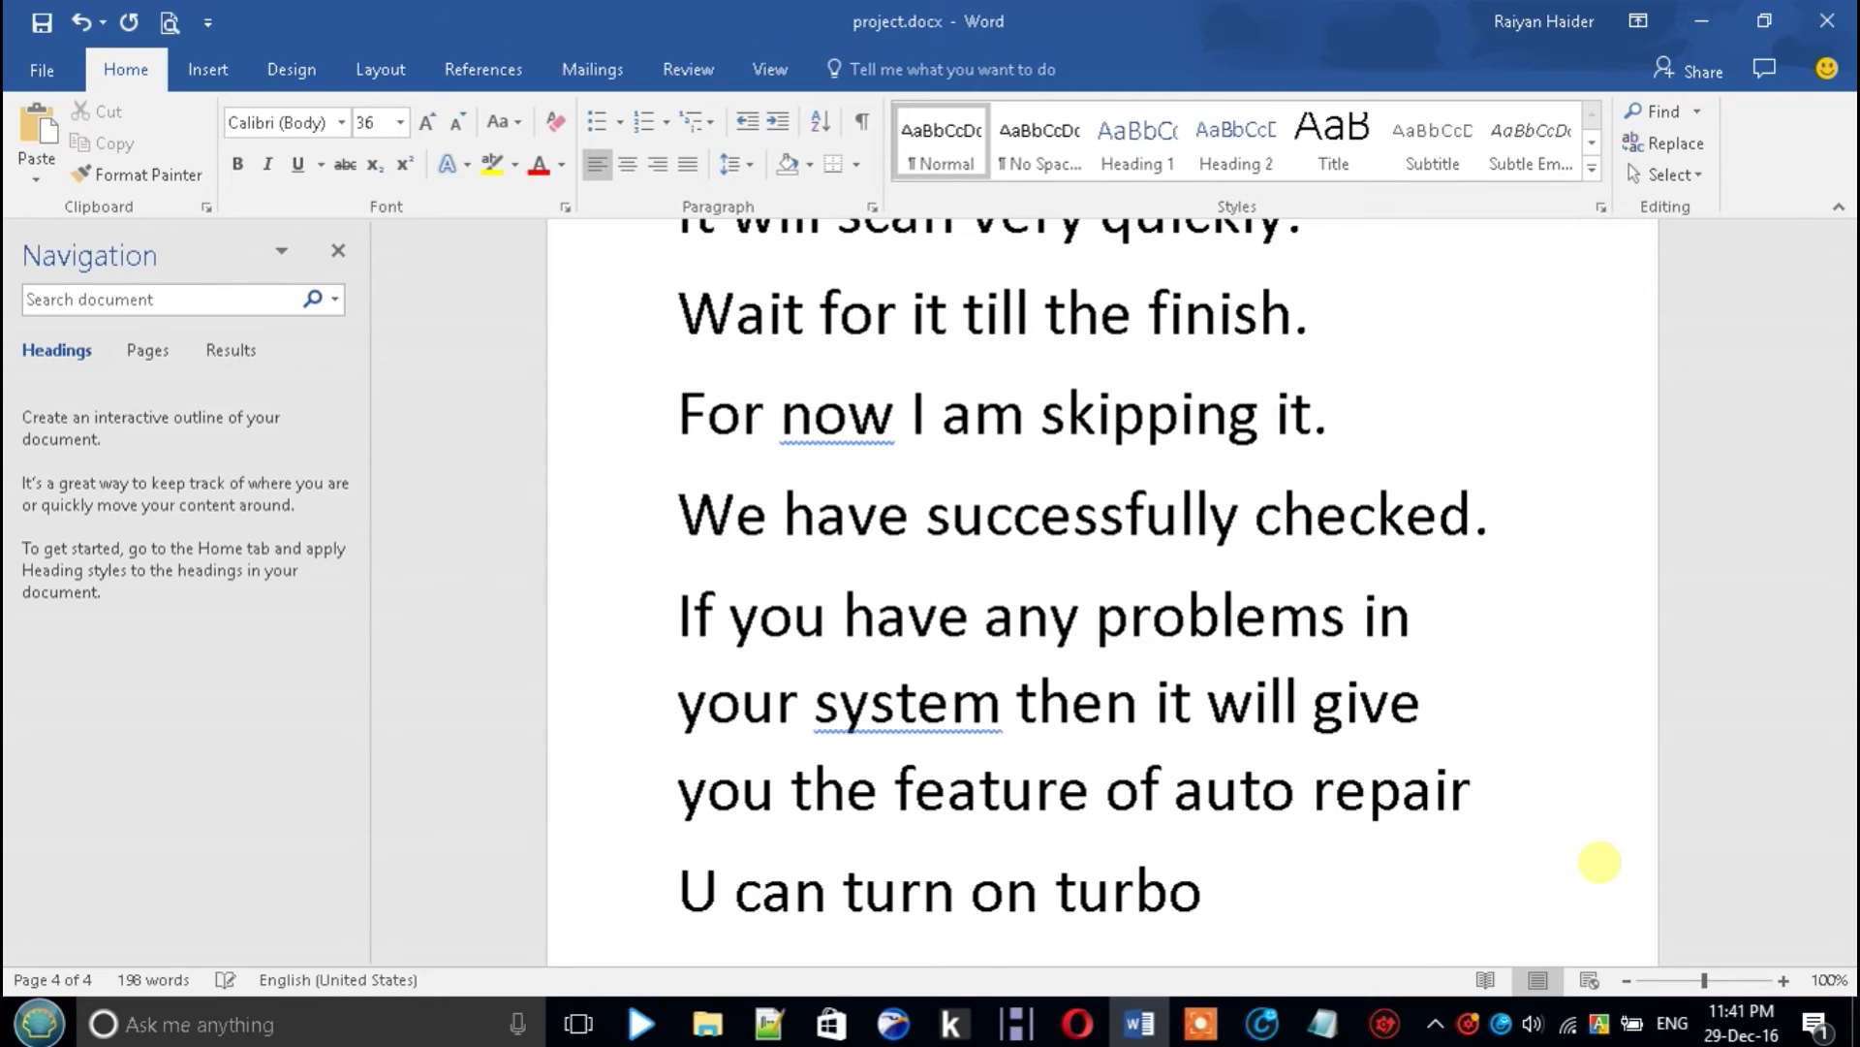
text( boost i)
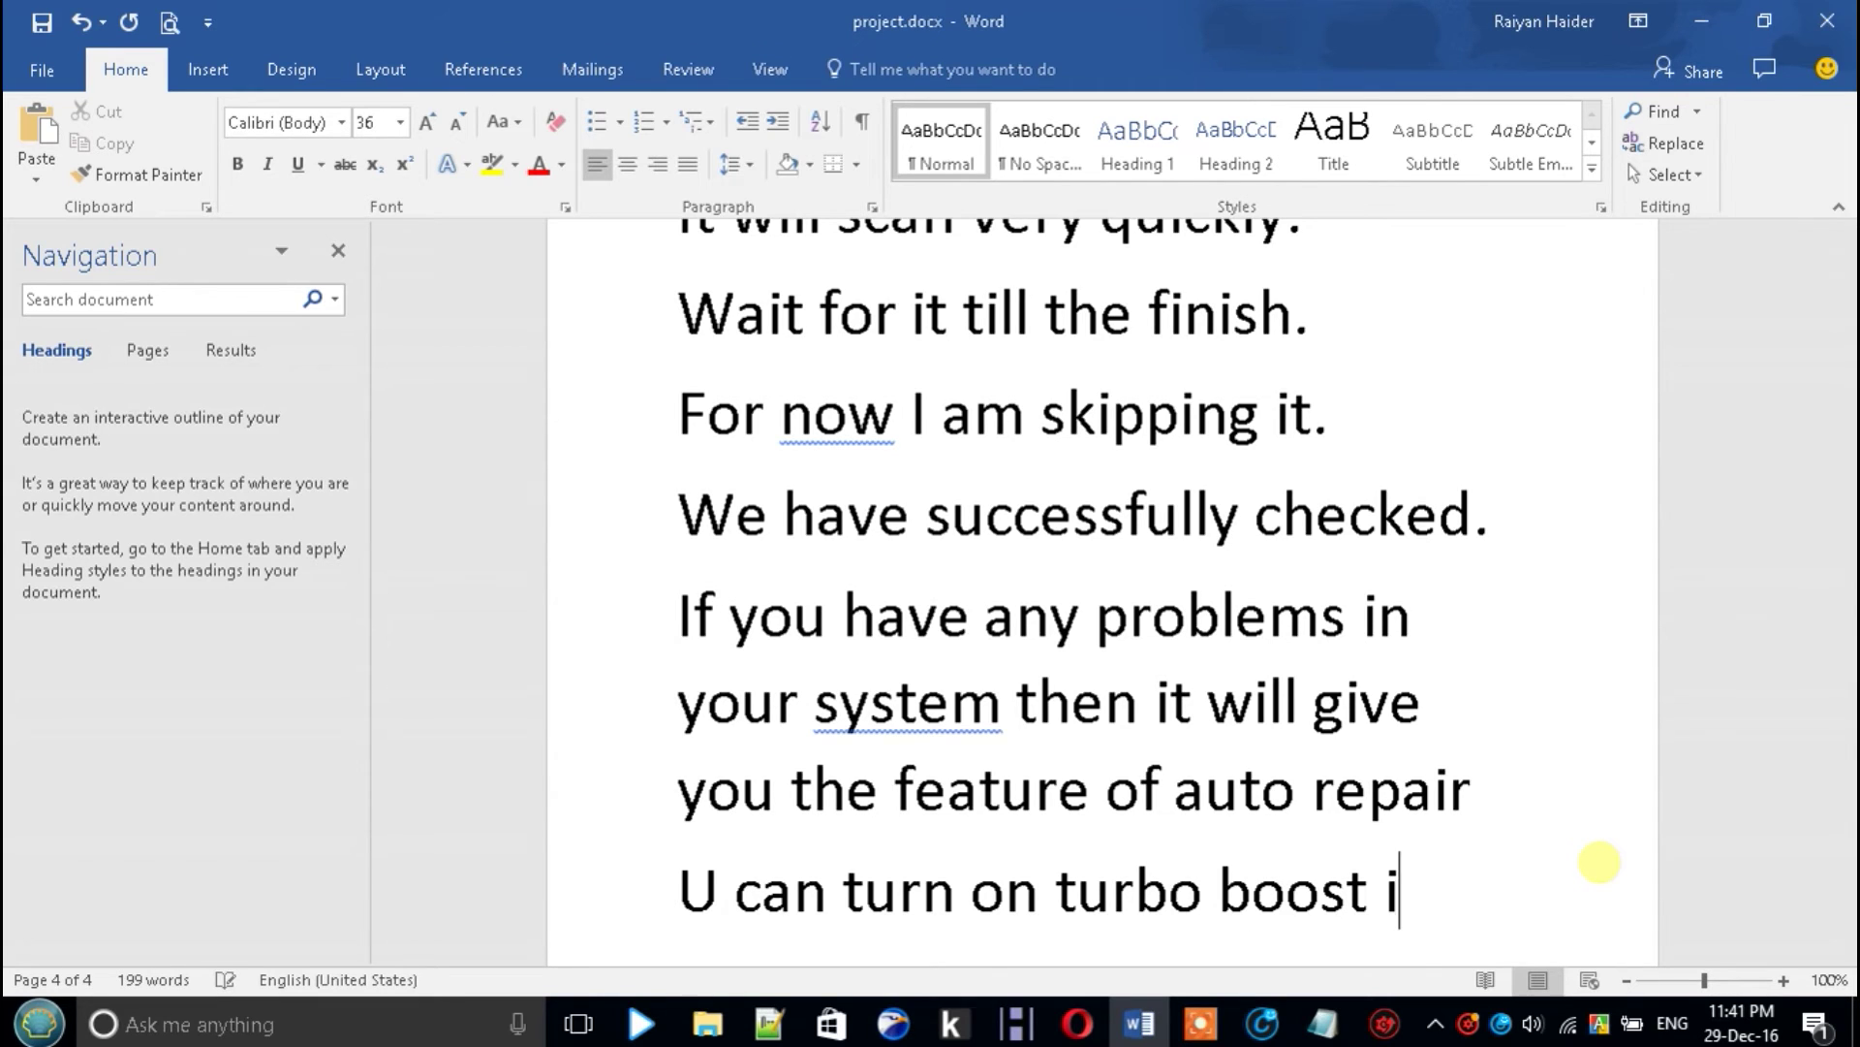
text(f you )
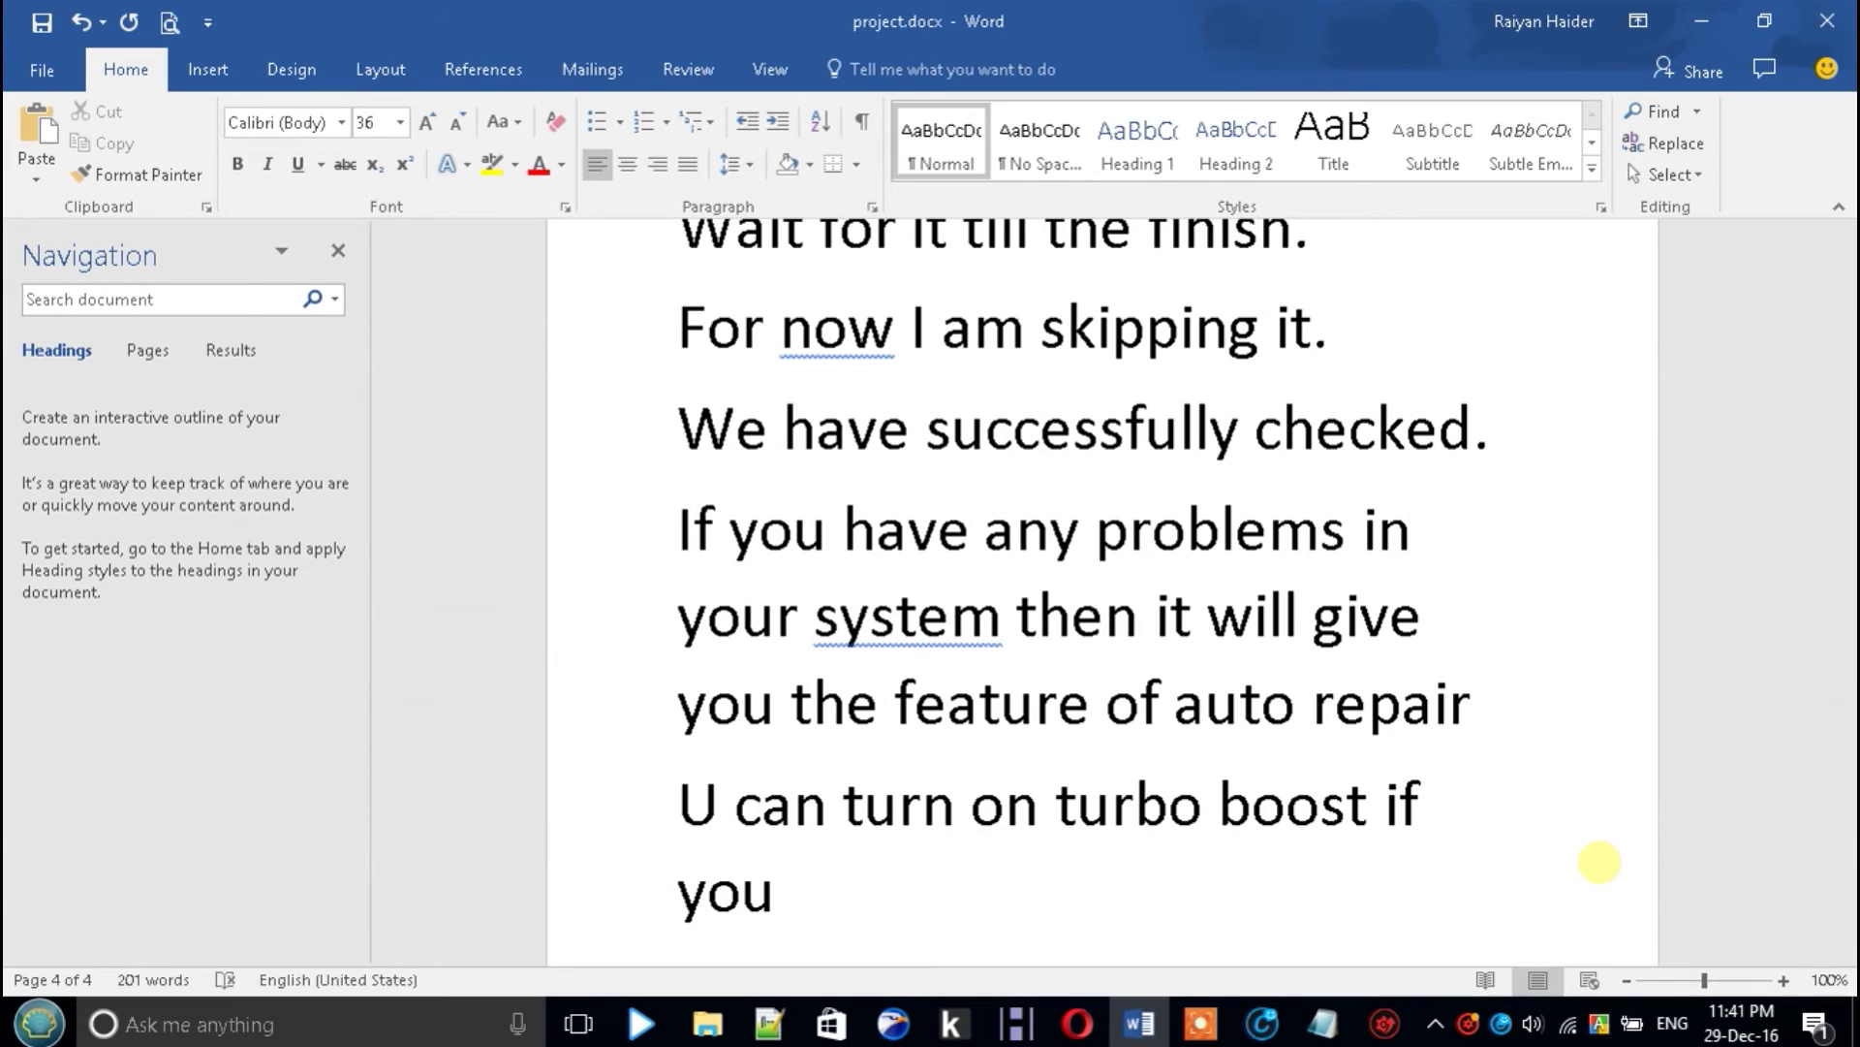
text(want a )
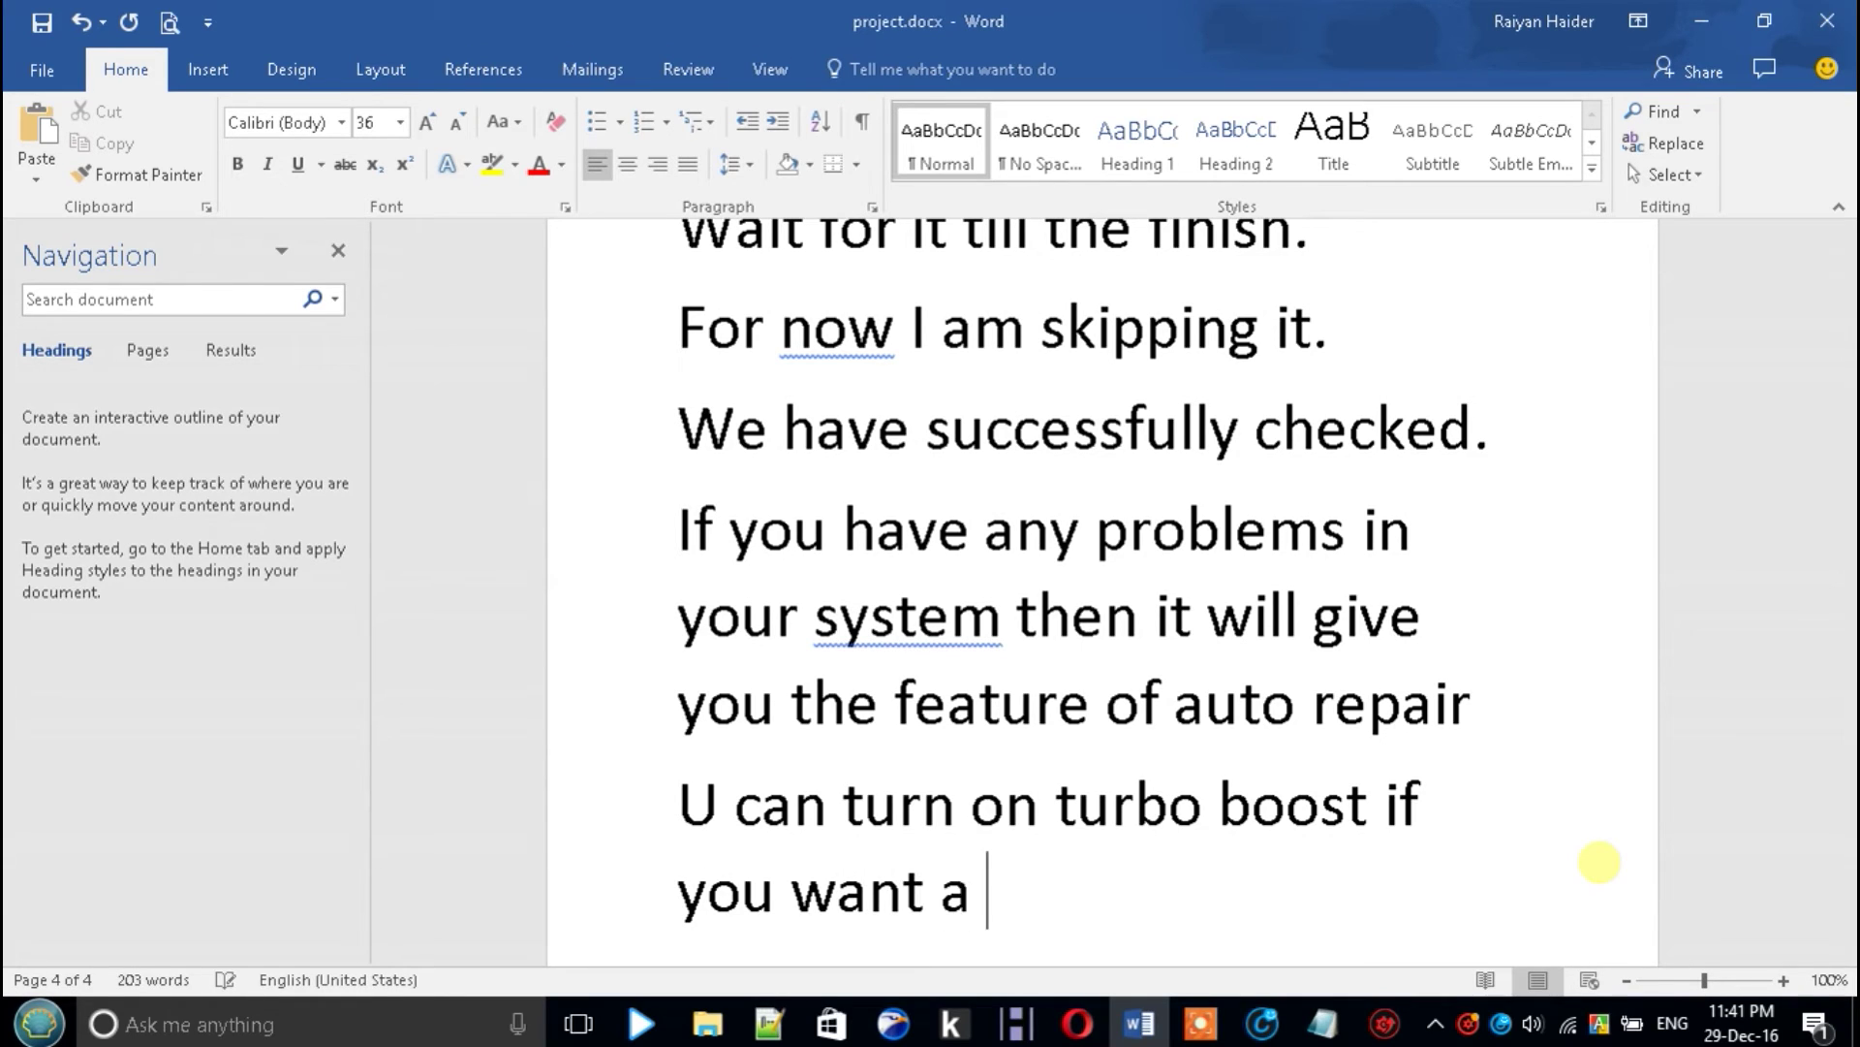
text(better )
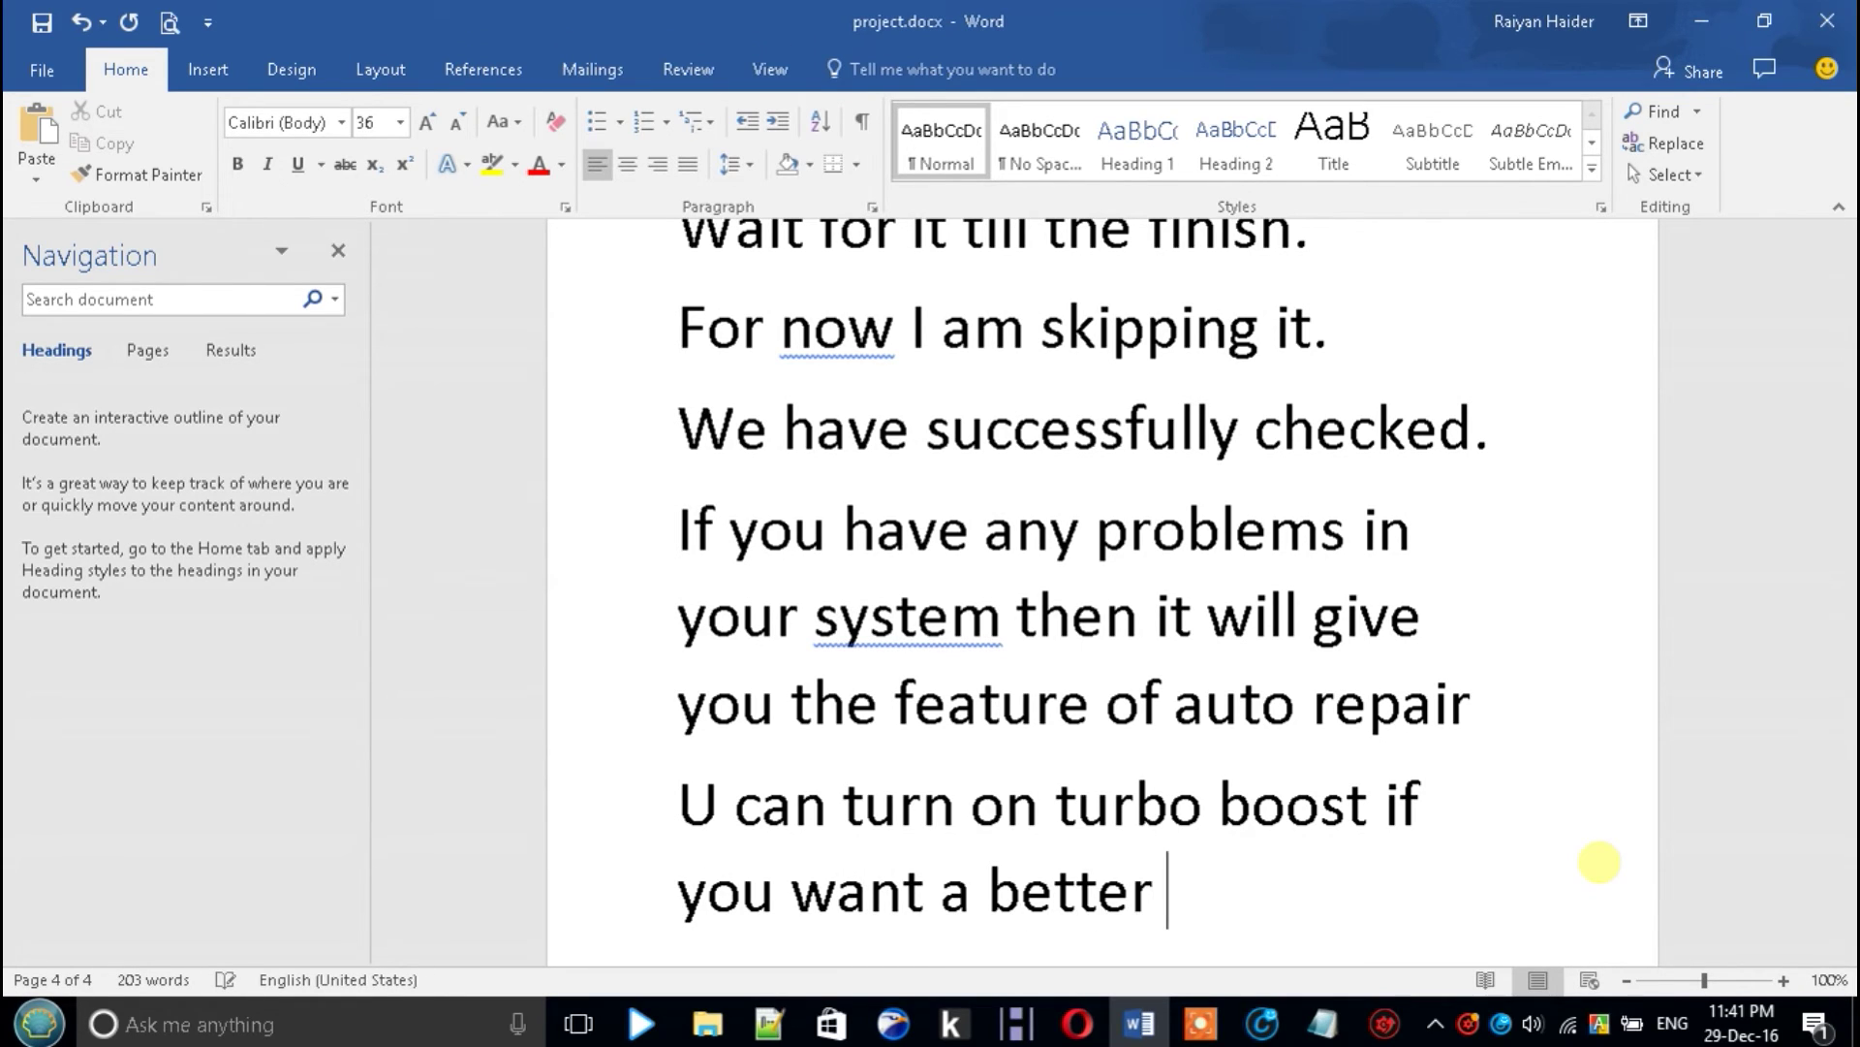
text(sys)
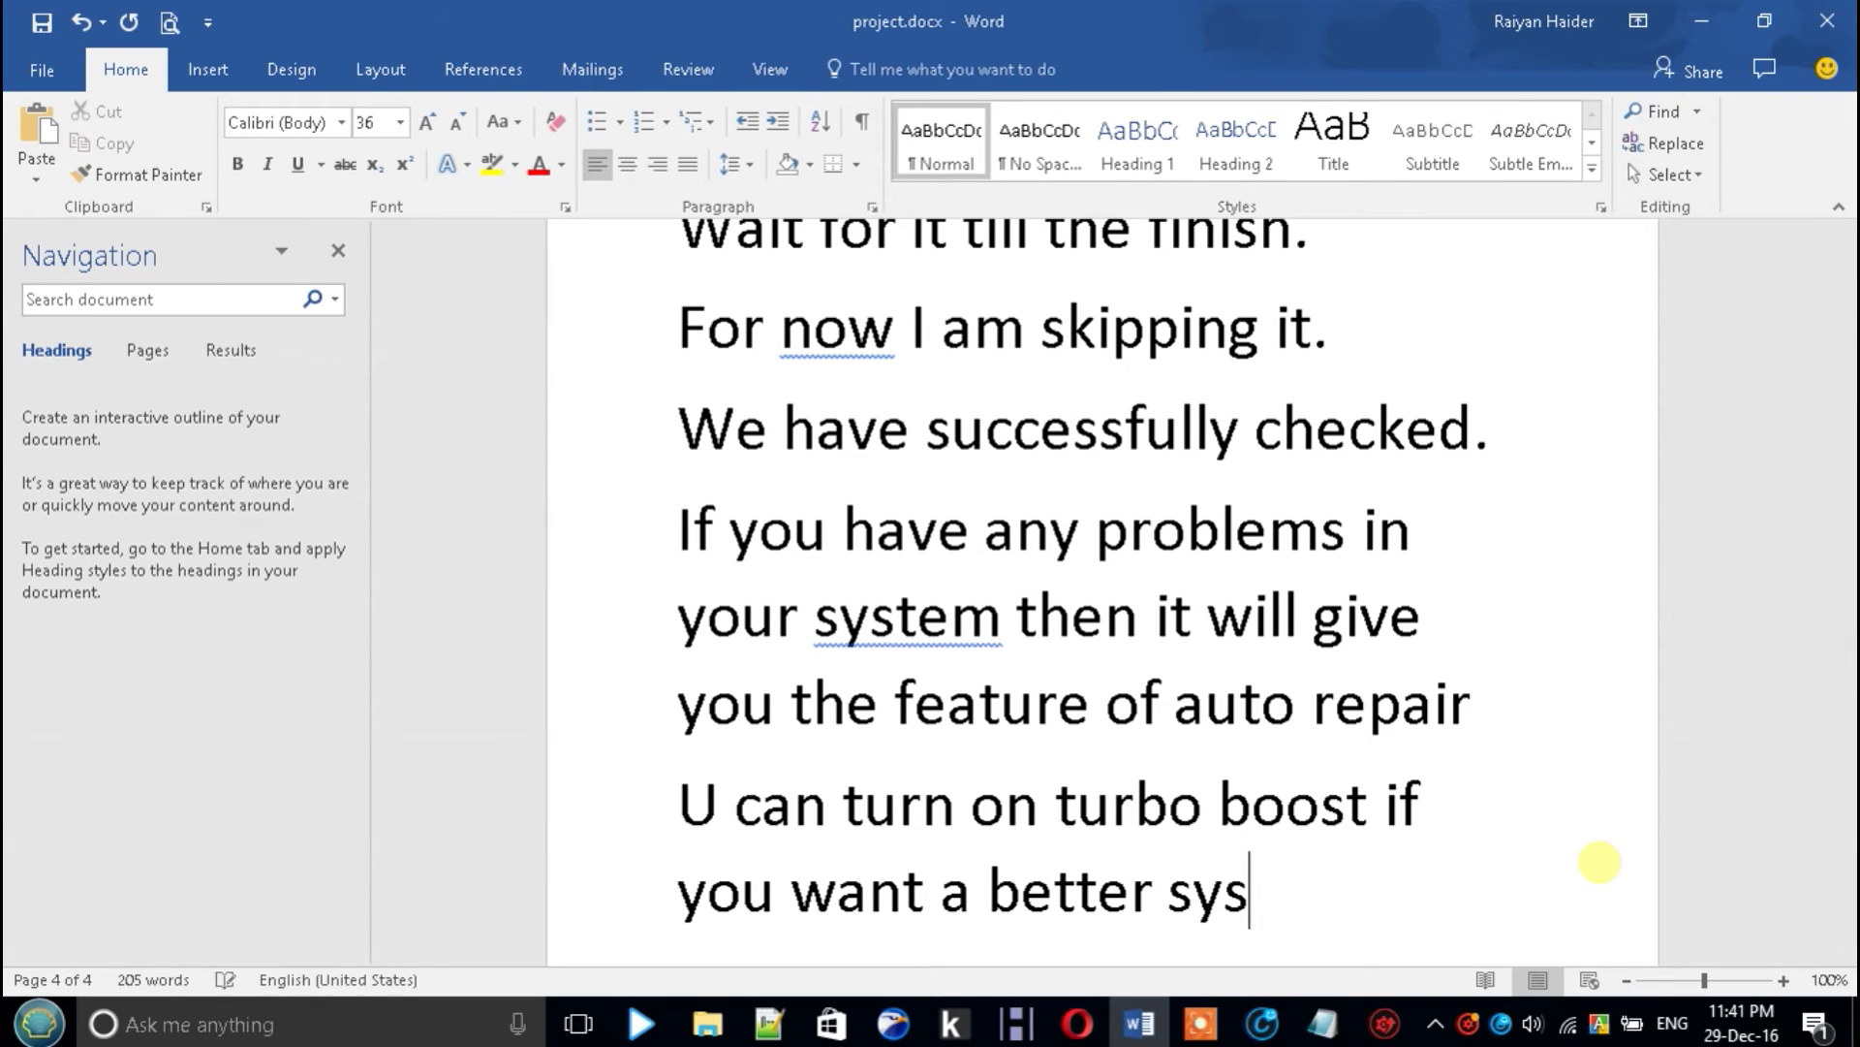
text(tem spe)
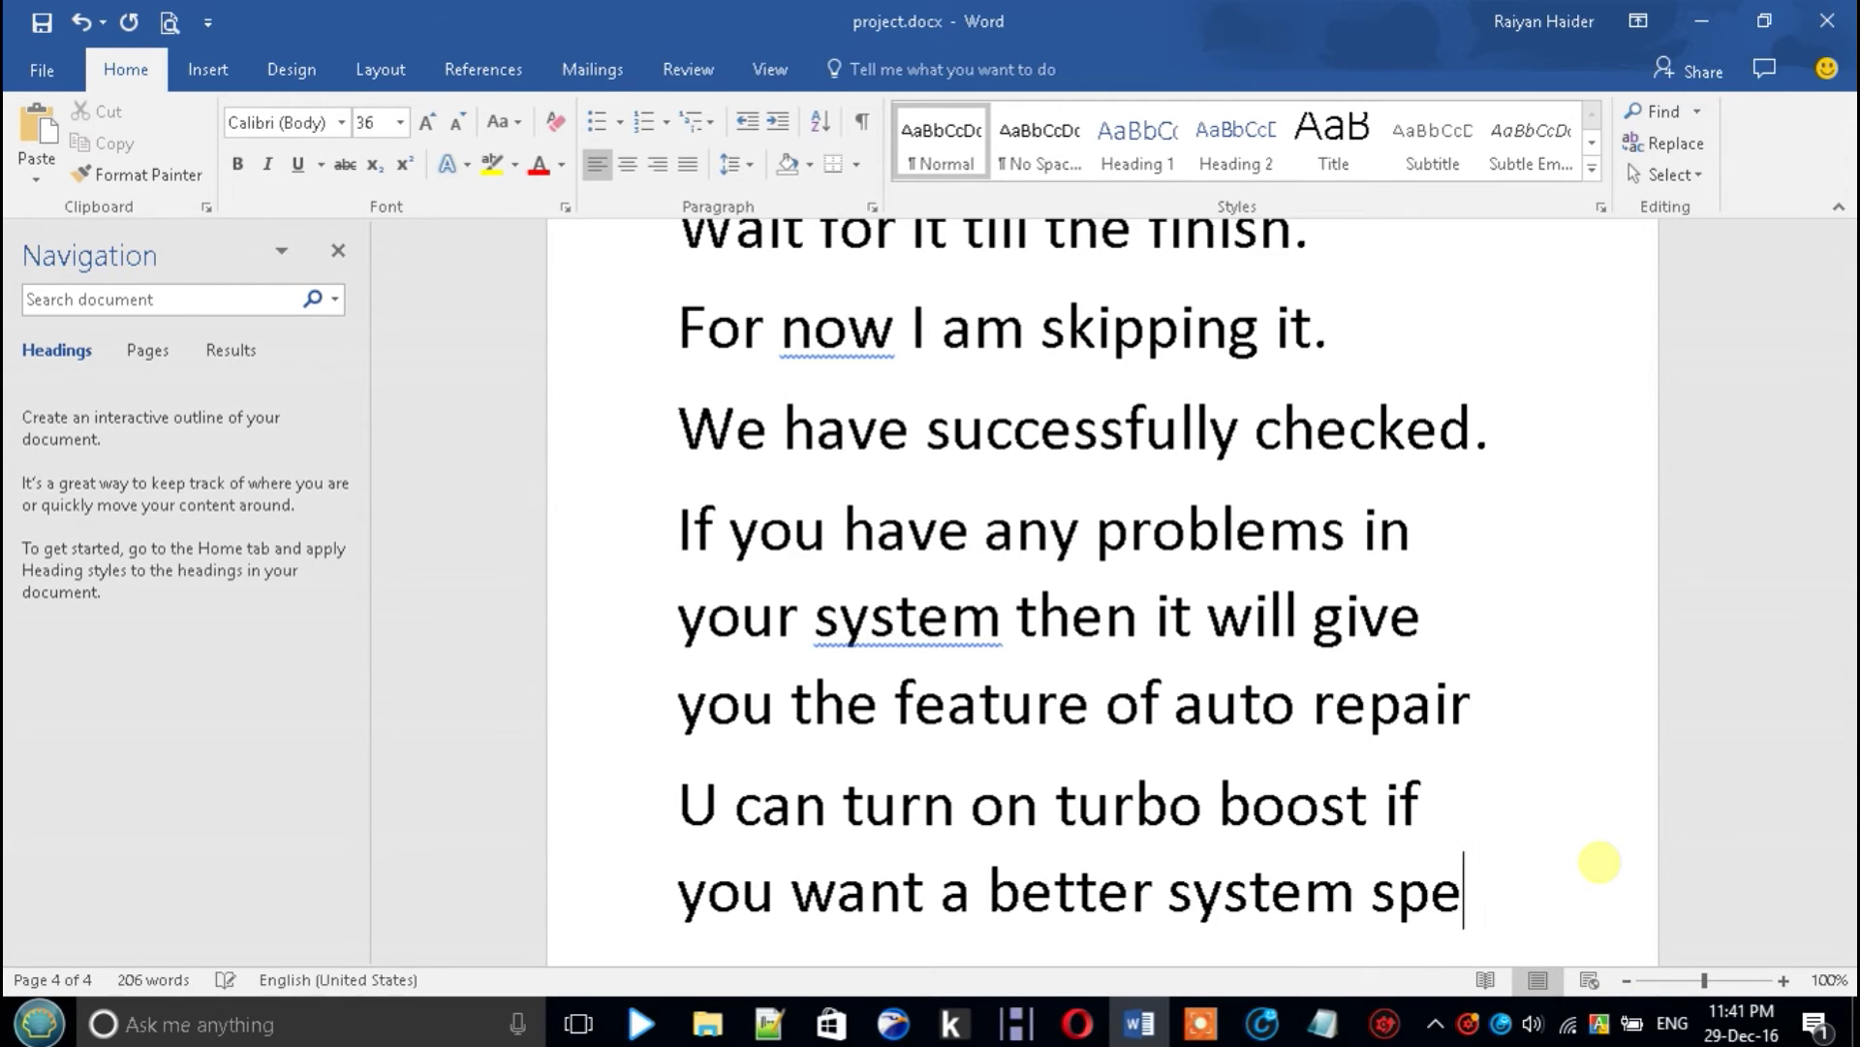
text(ed.)
key(Return)
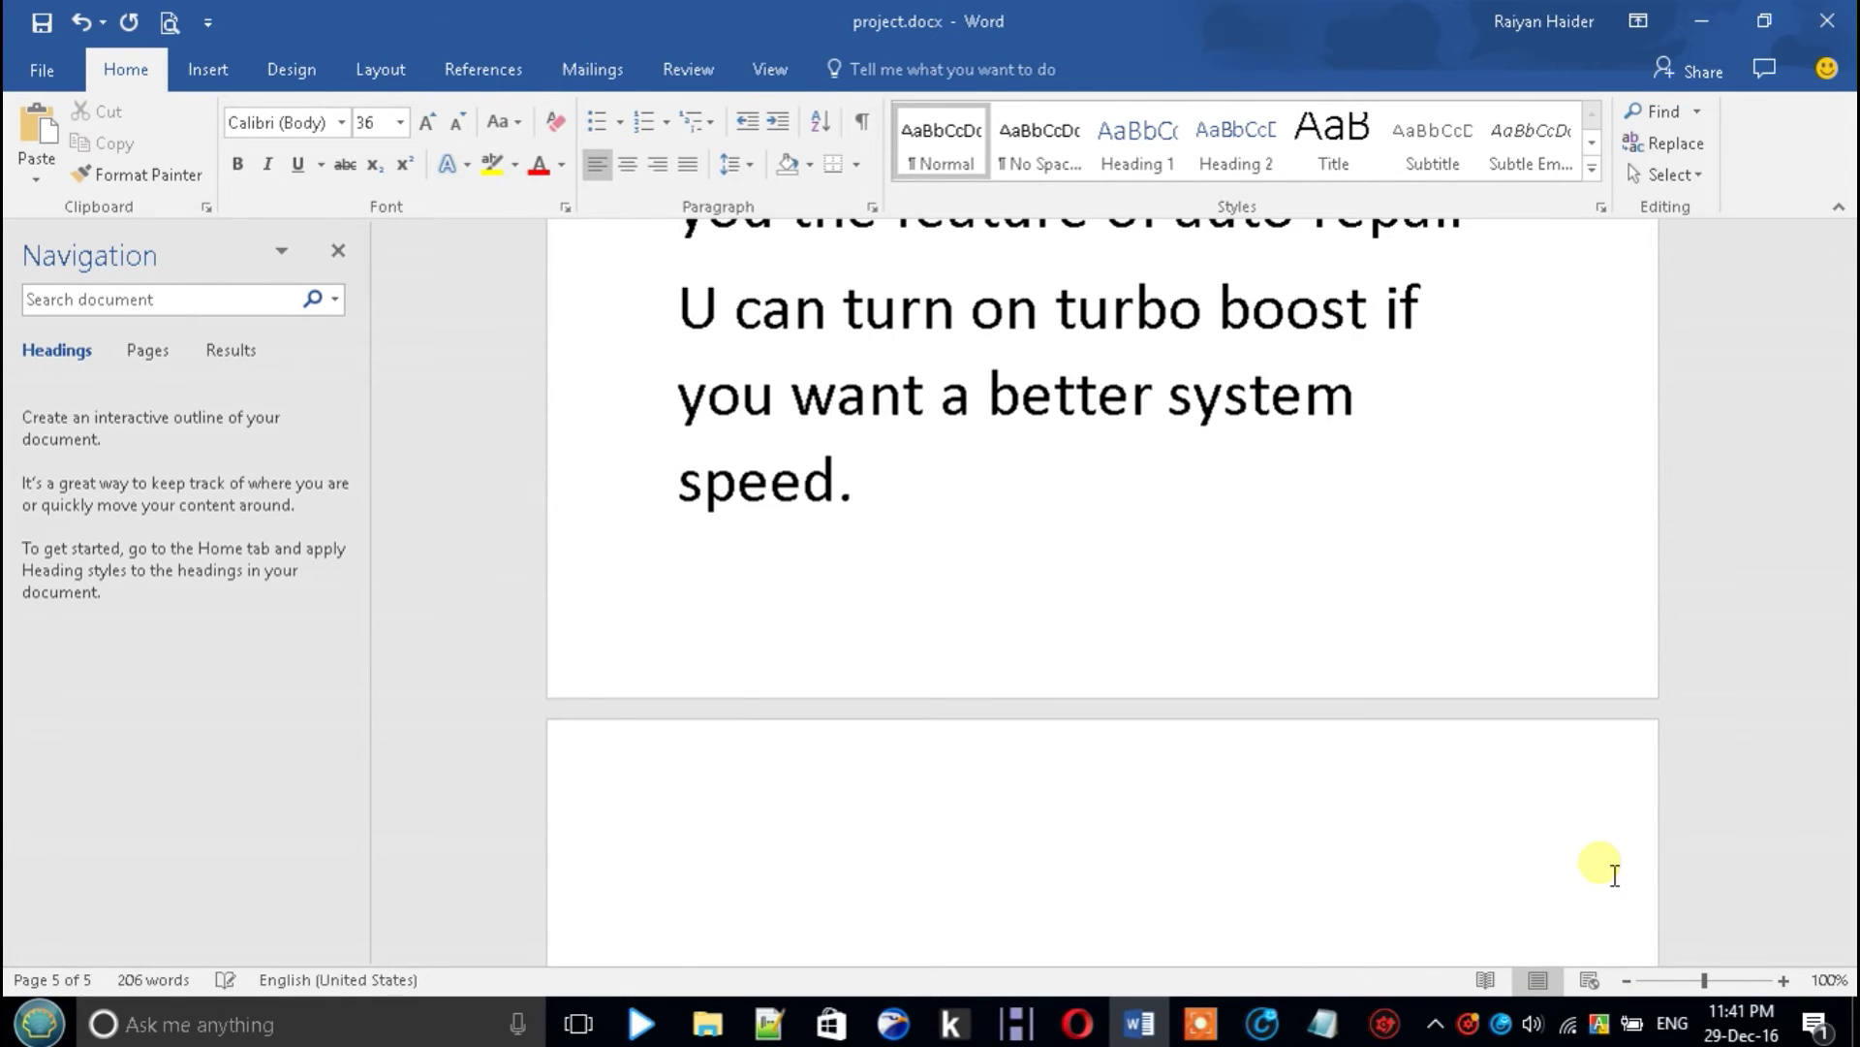
Add the line "U should turn it on if you are a gamer." at the end of the notes
text(U sho)
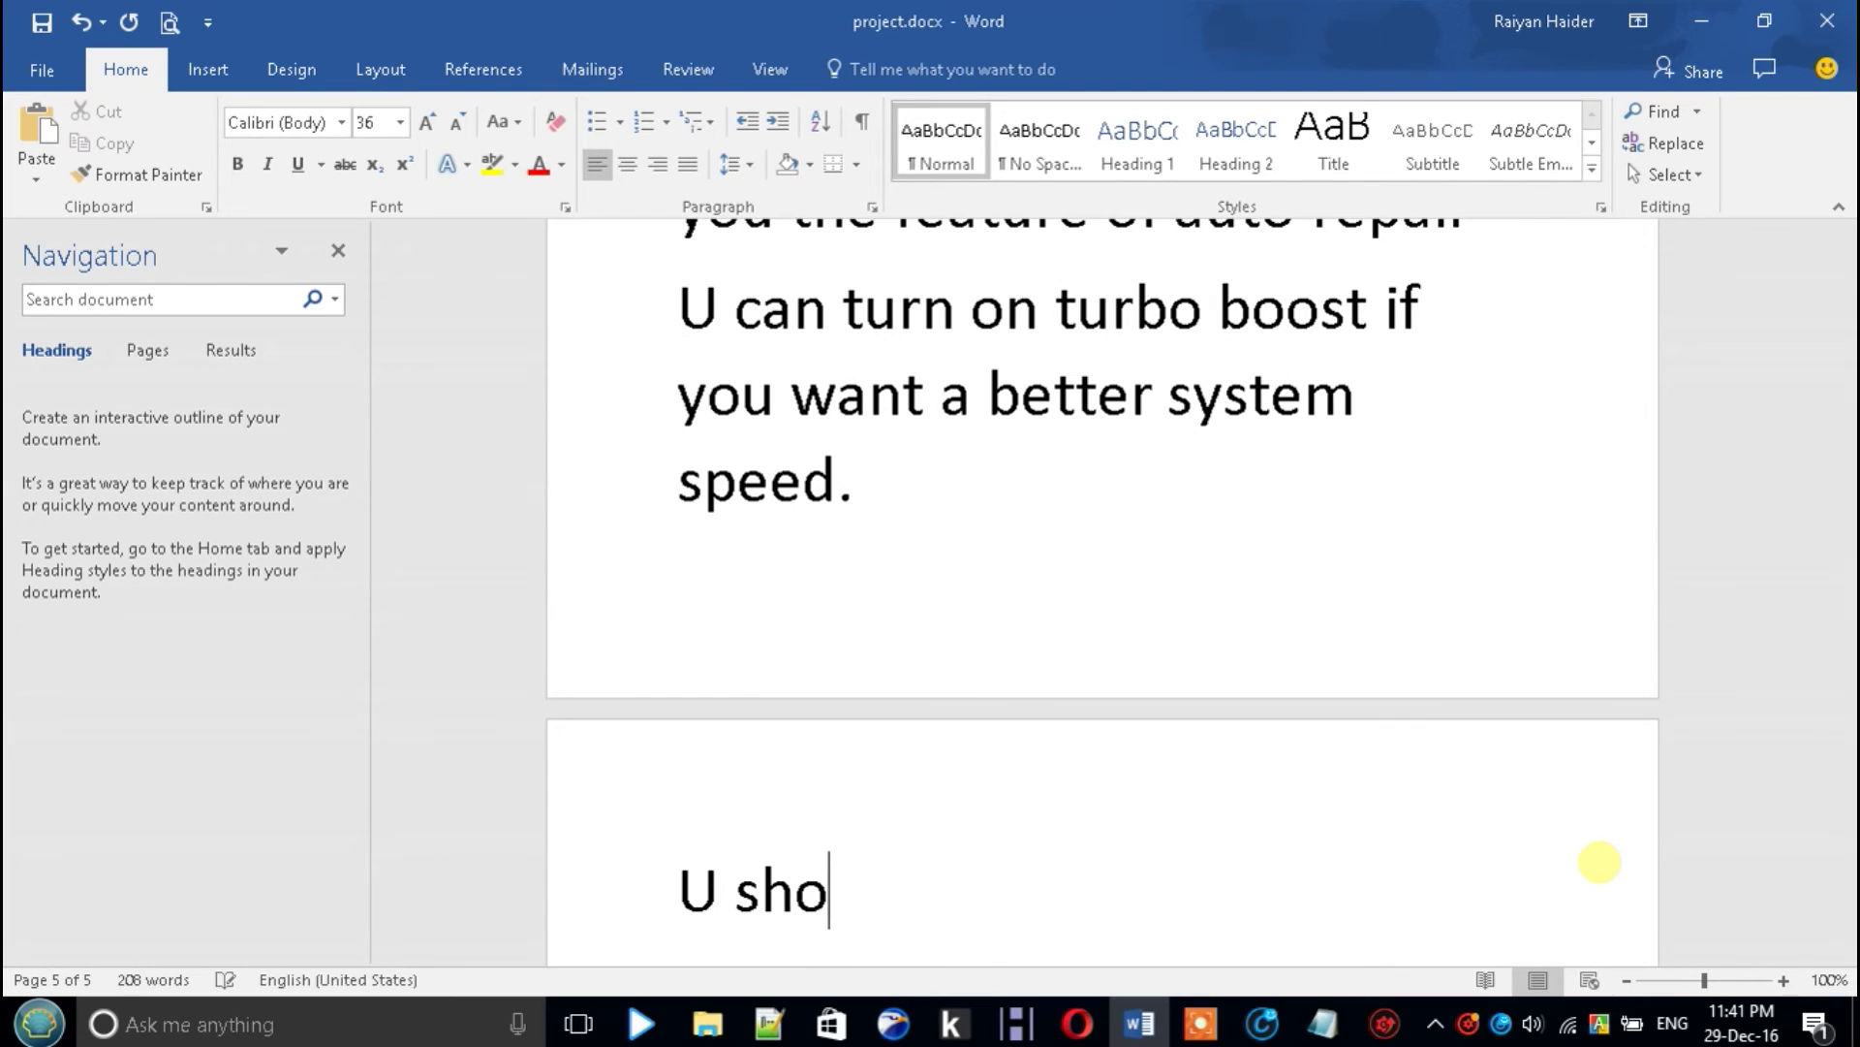
text(uld )
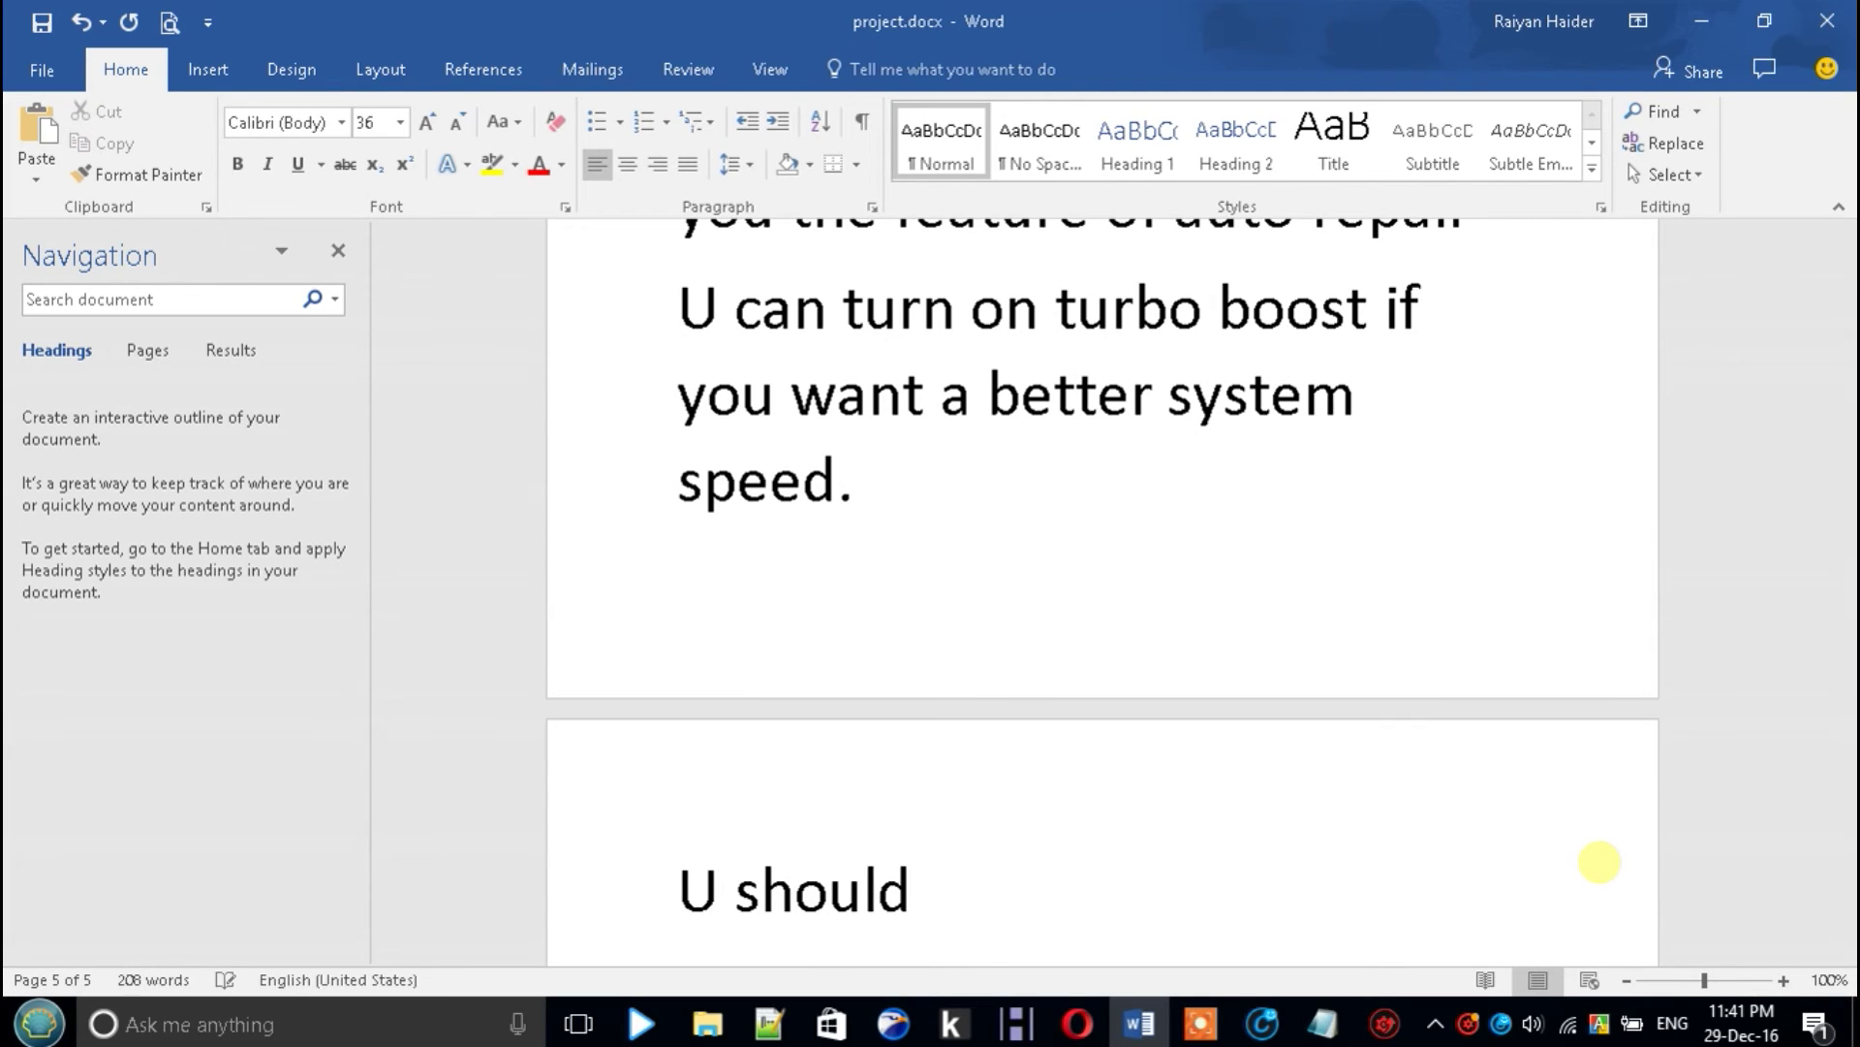
text(turn it o)
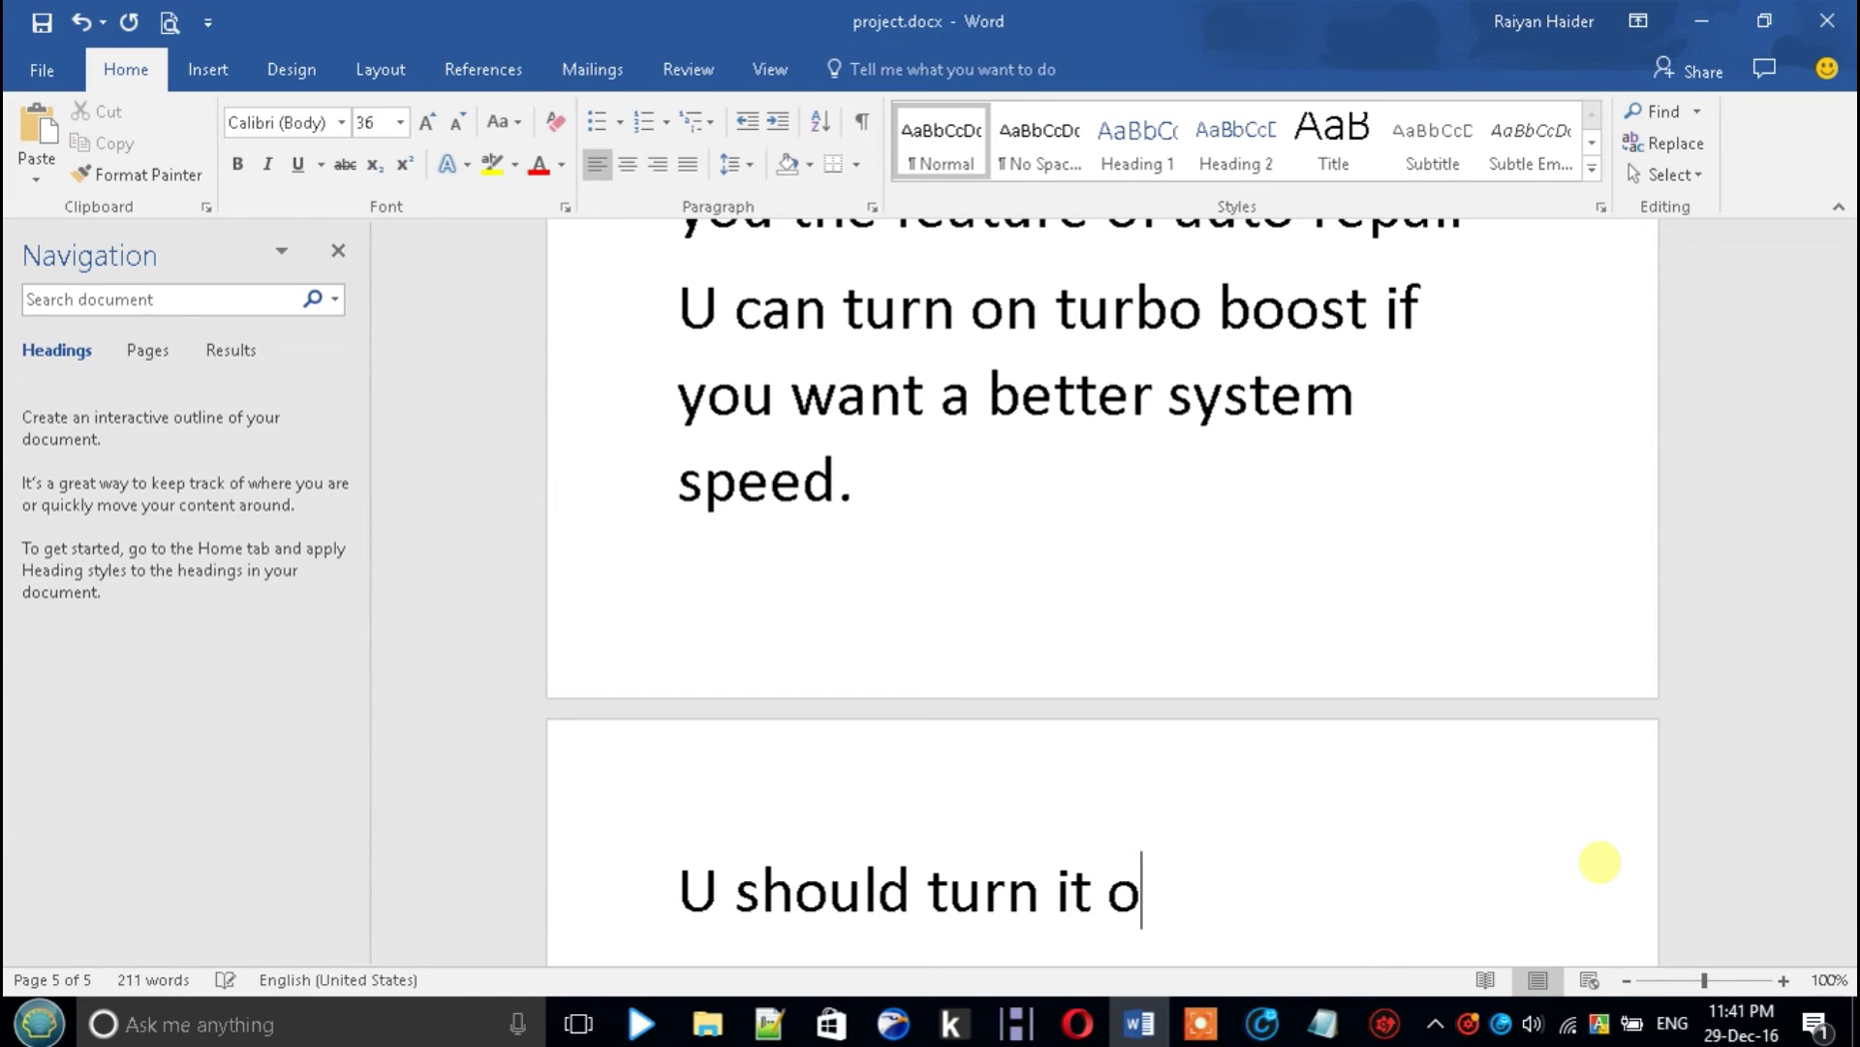
text(n if yo)
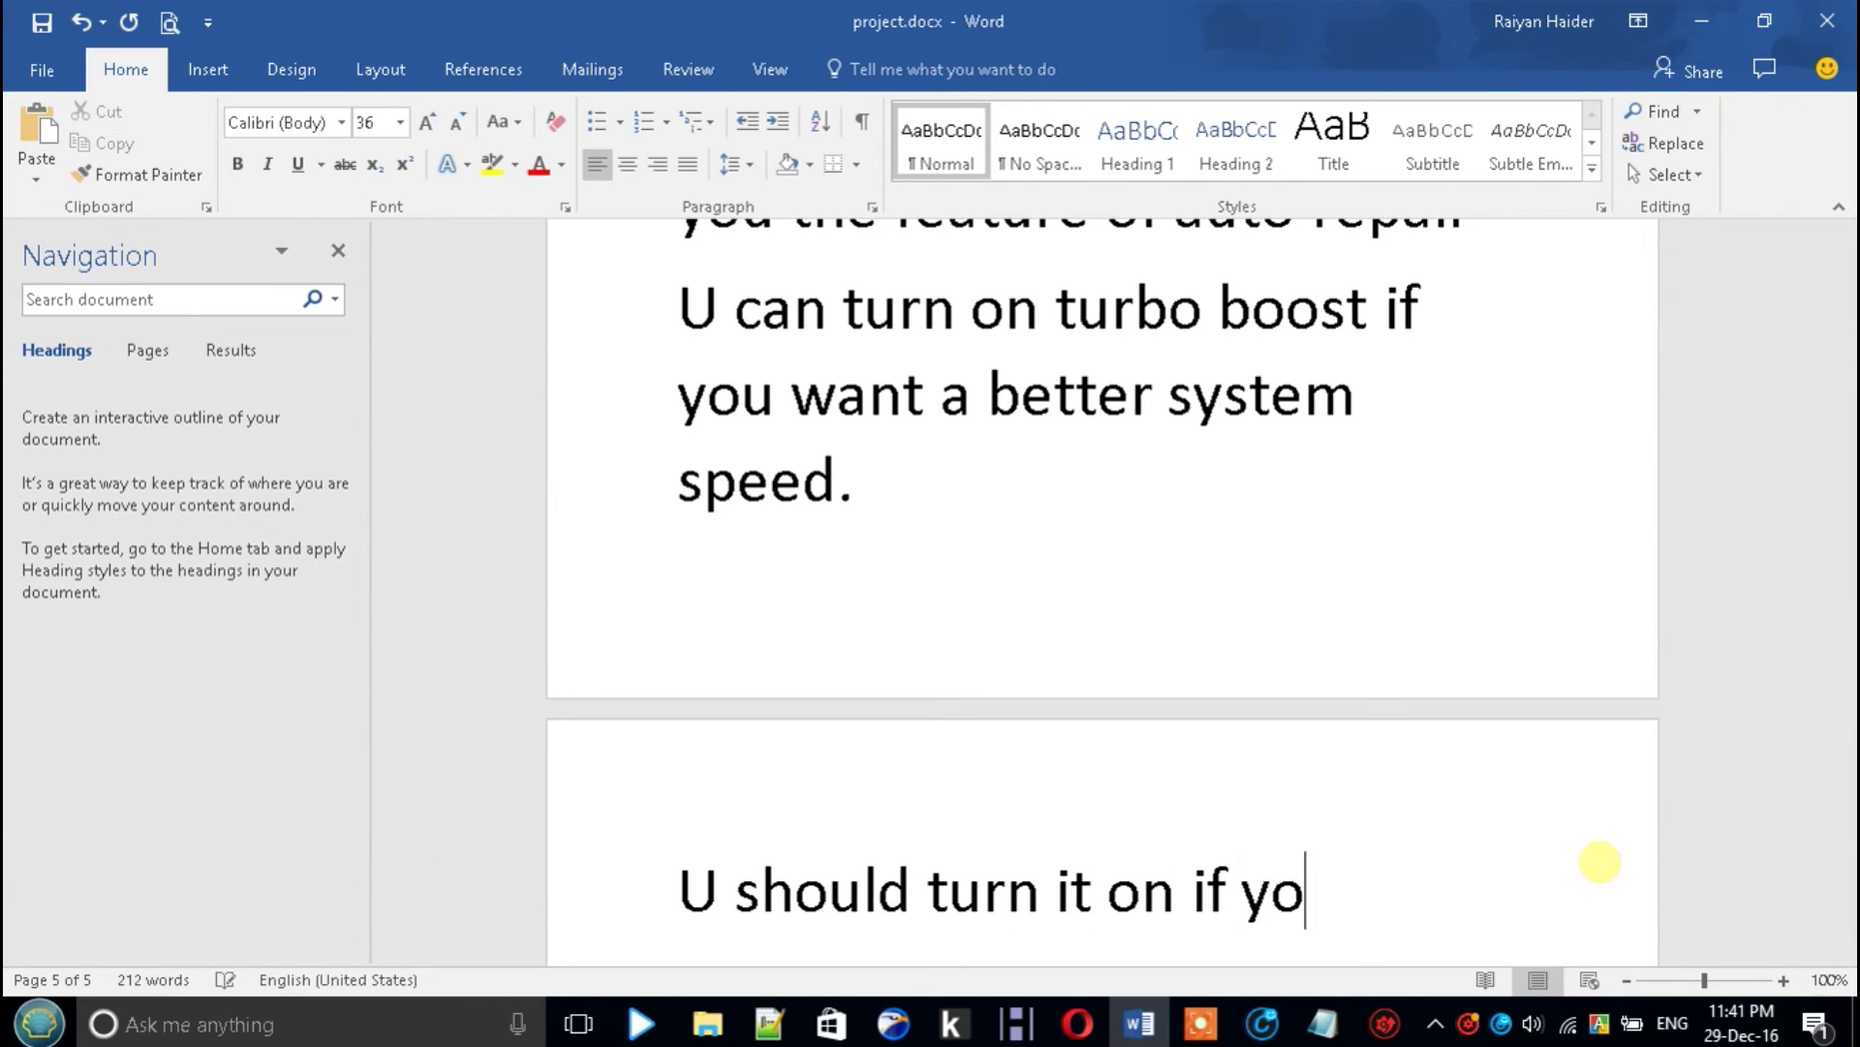
text(u are a )
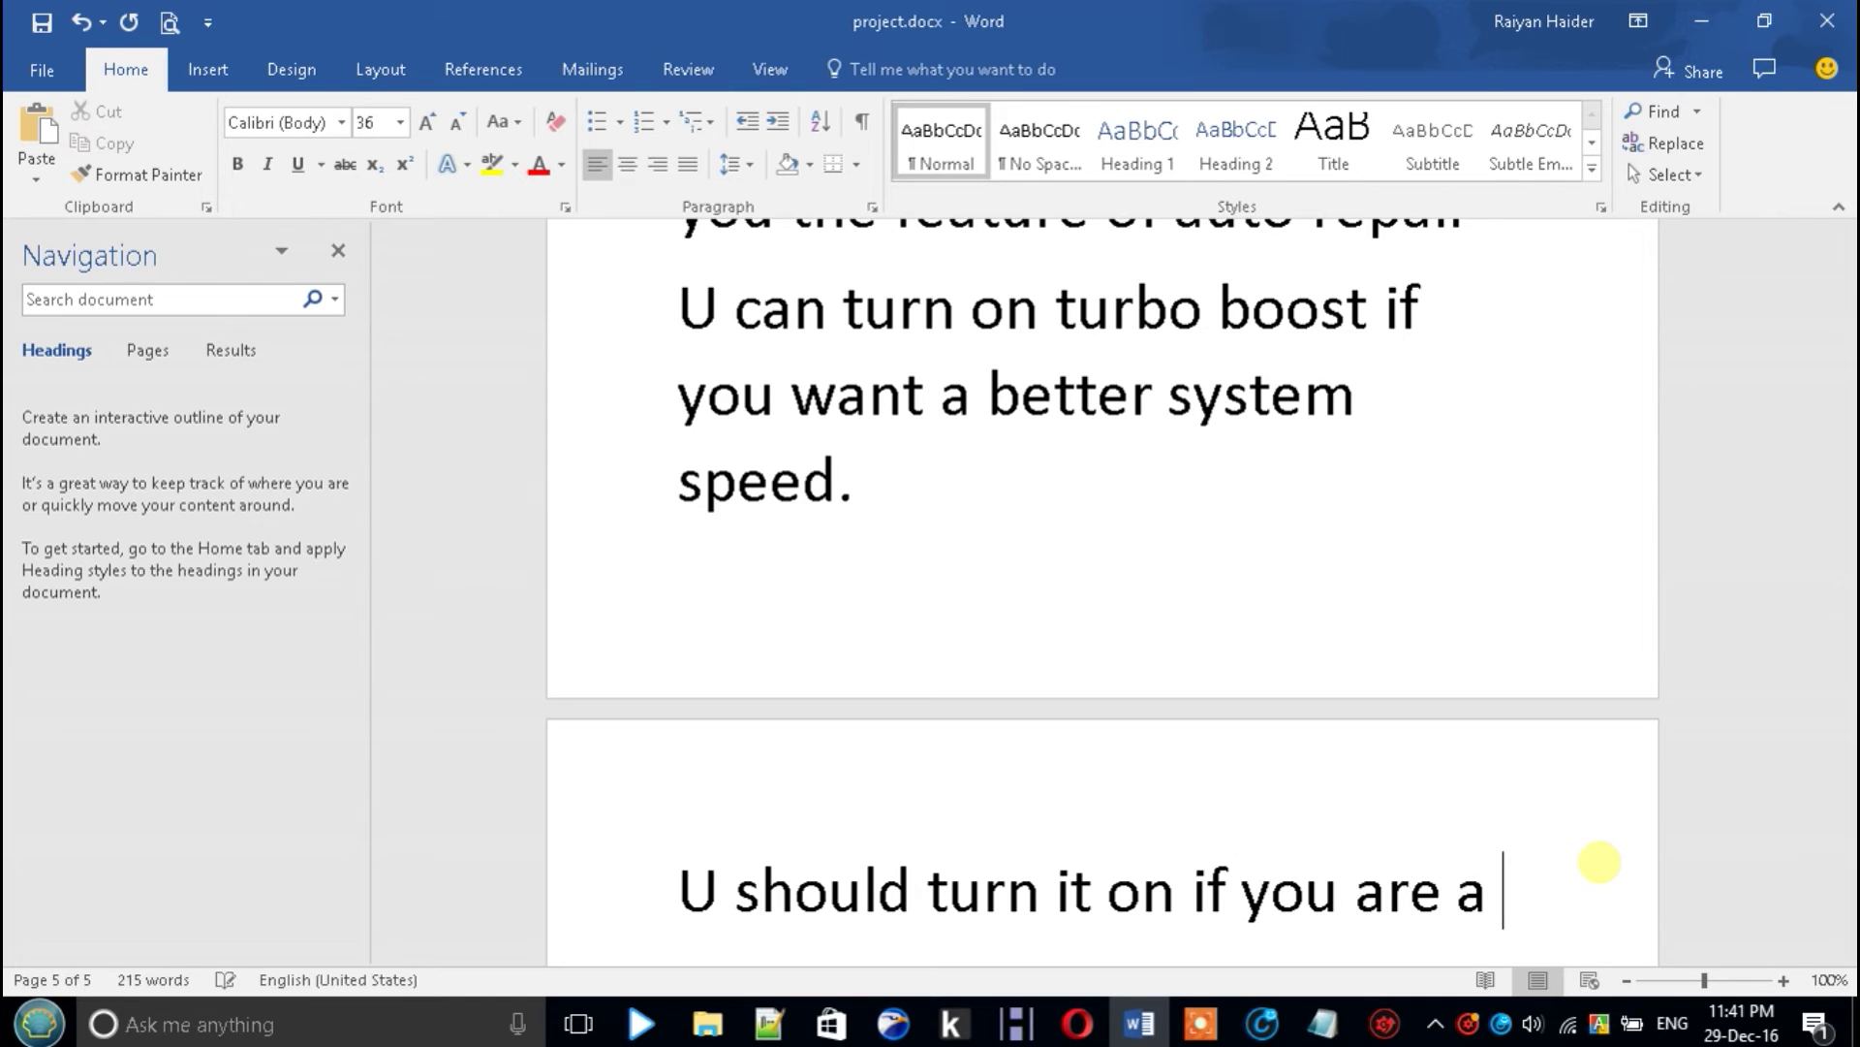
text(gamer.)
key(Return)
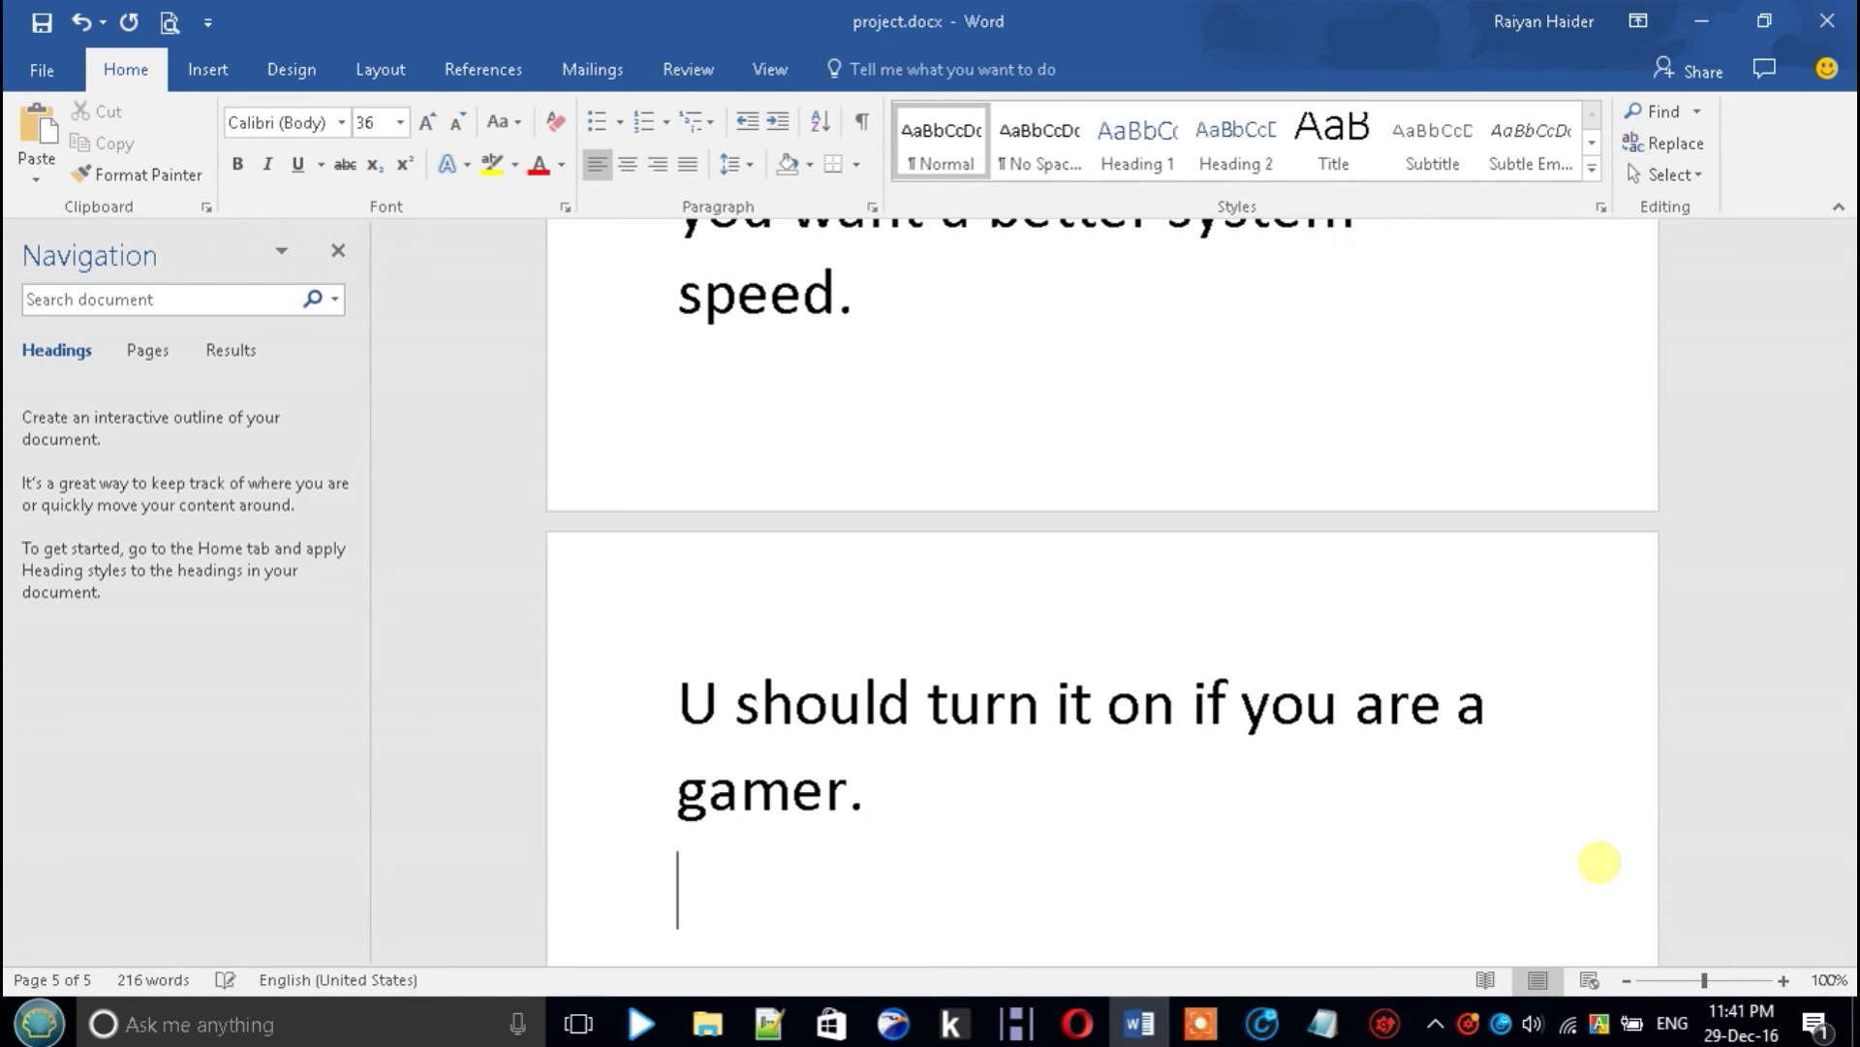
Switch to Advanced SystemCare, turn on Turbo Boost, and optimize all items suggested by Startup Accelerate
click(1293, 1014)
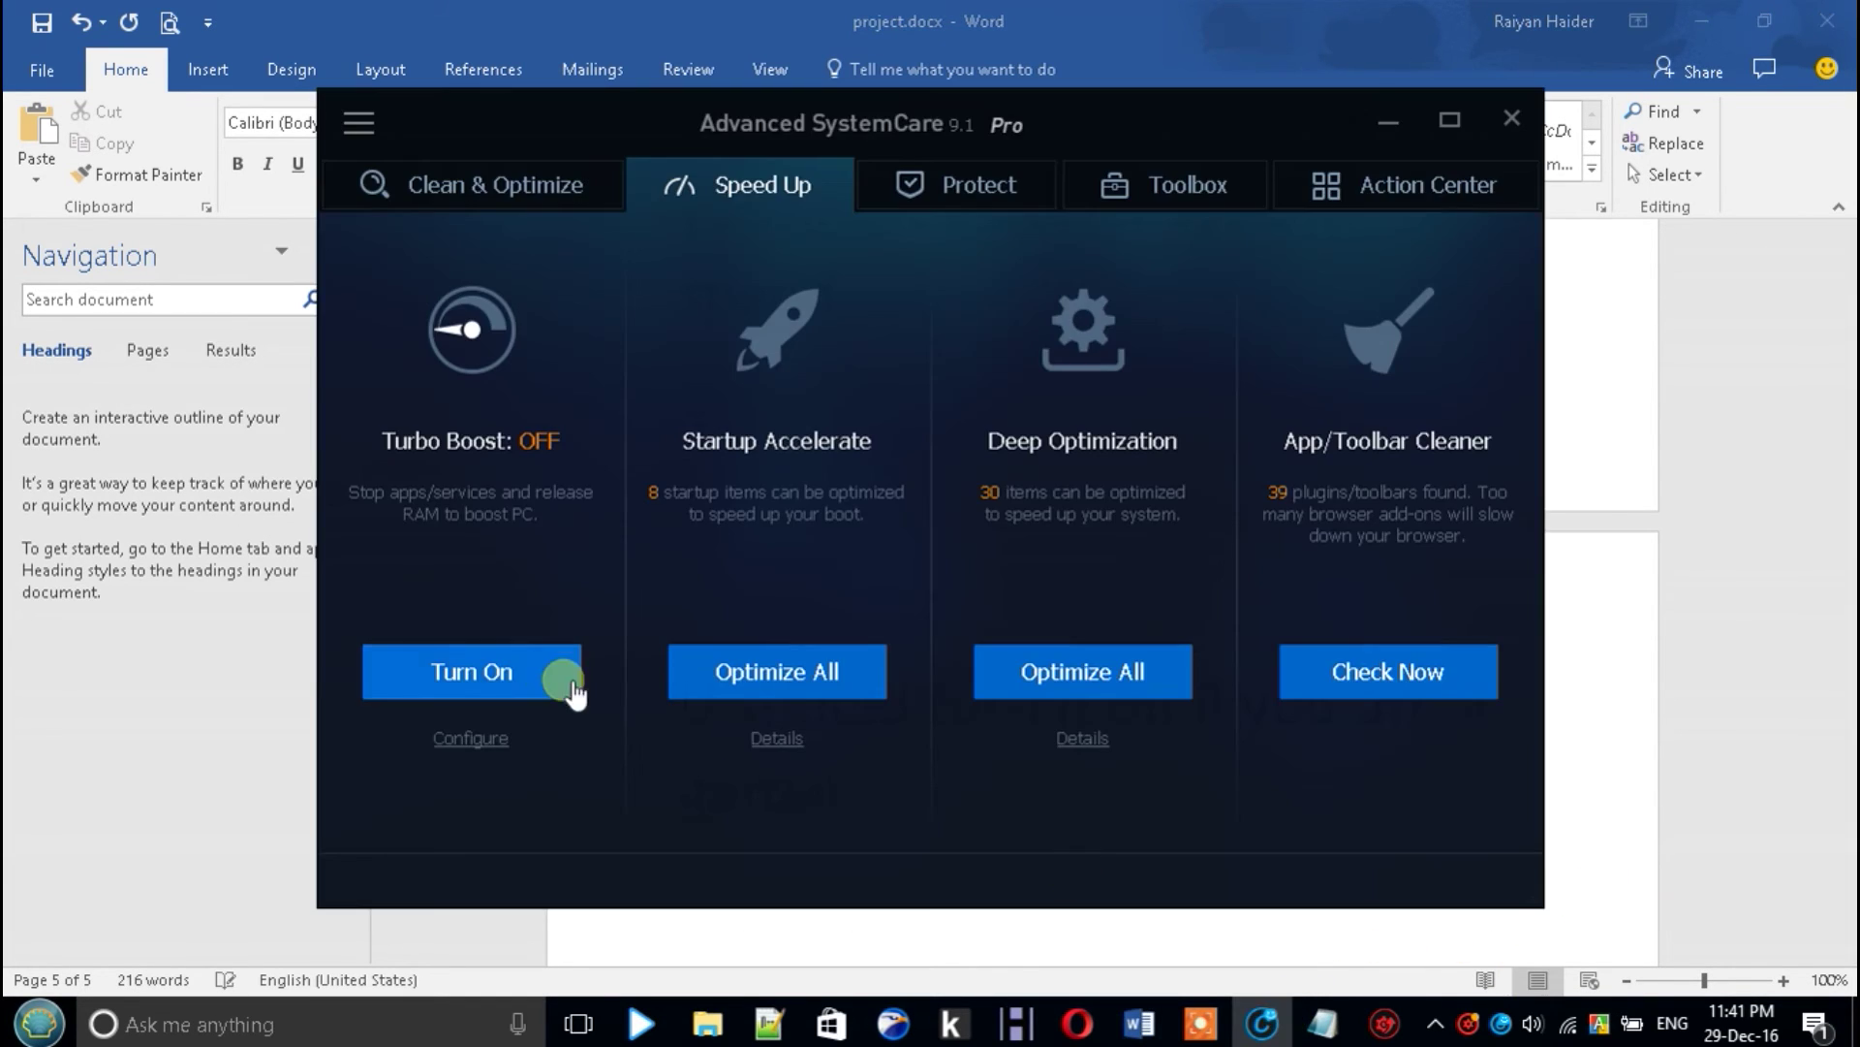
click(541, 668)
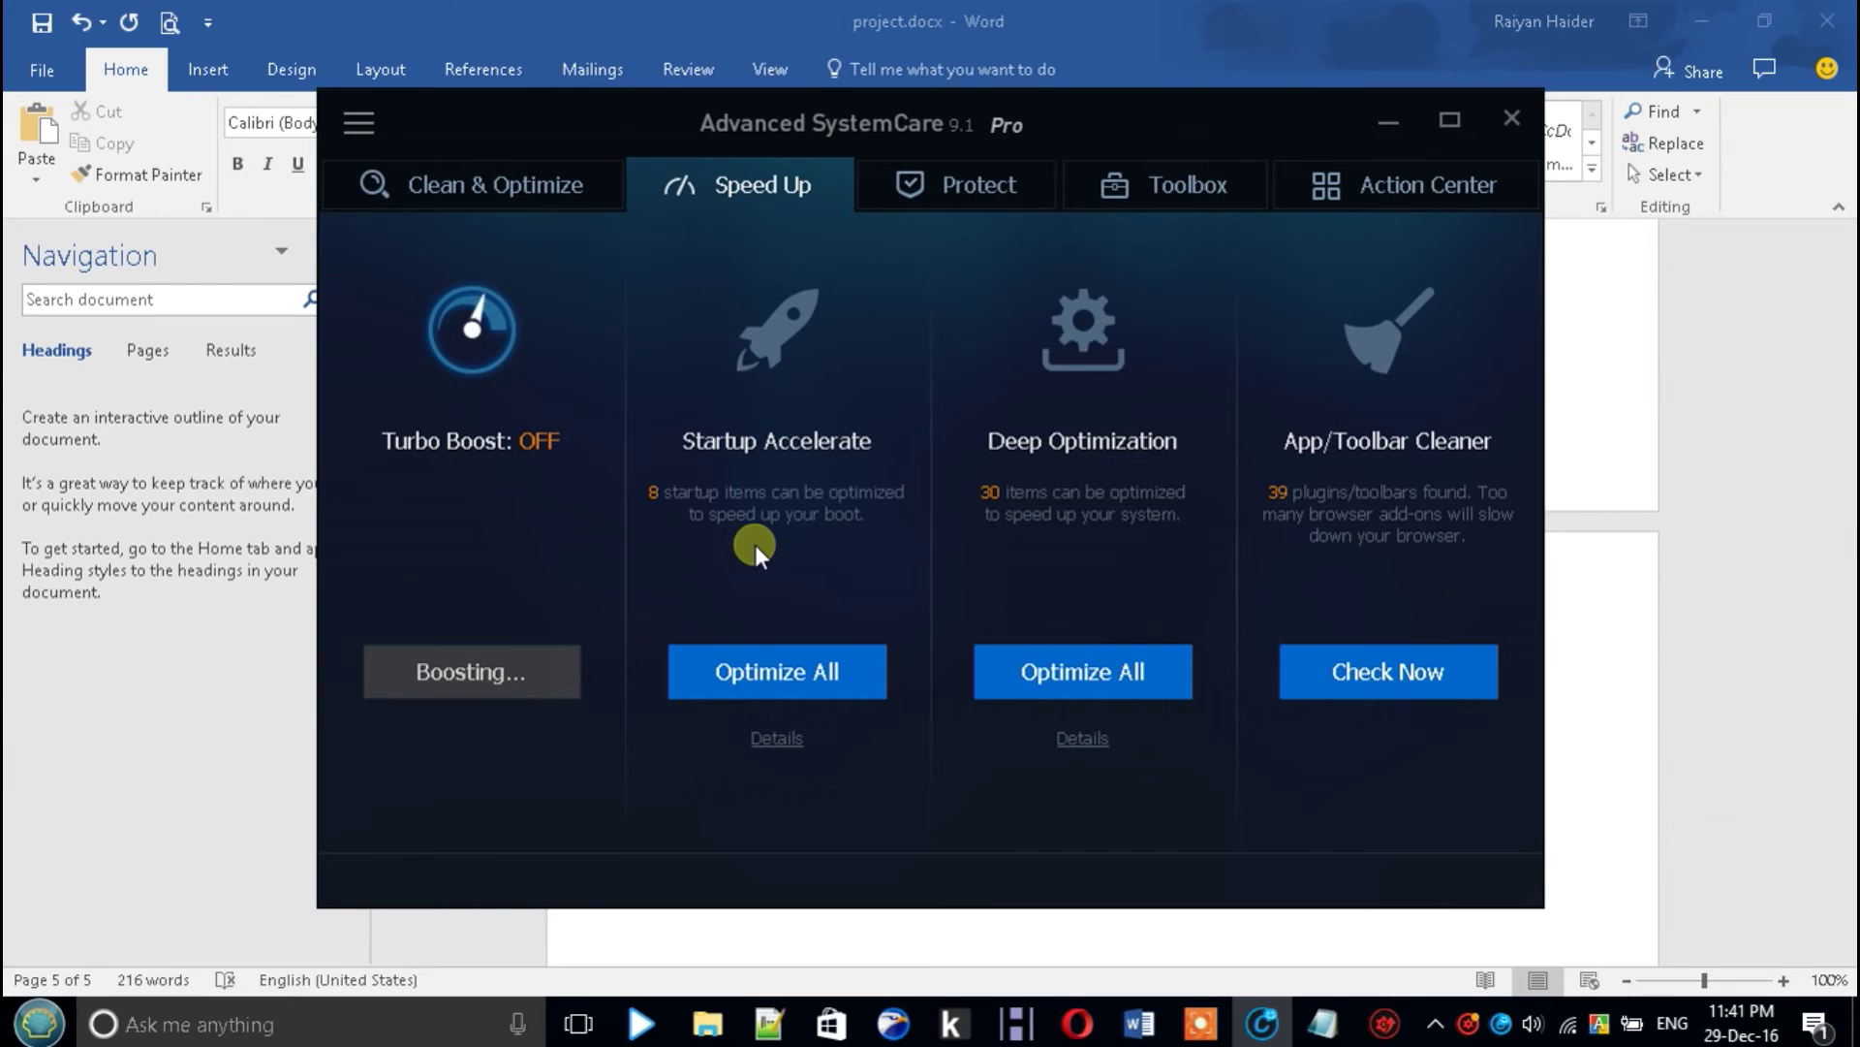
click(814, 671)
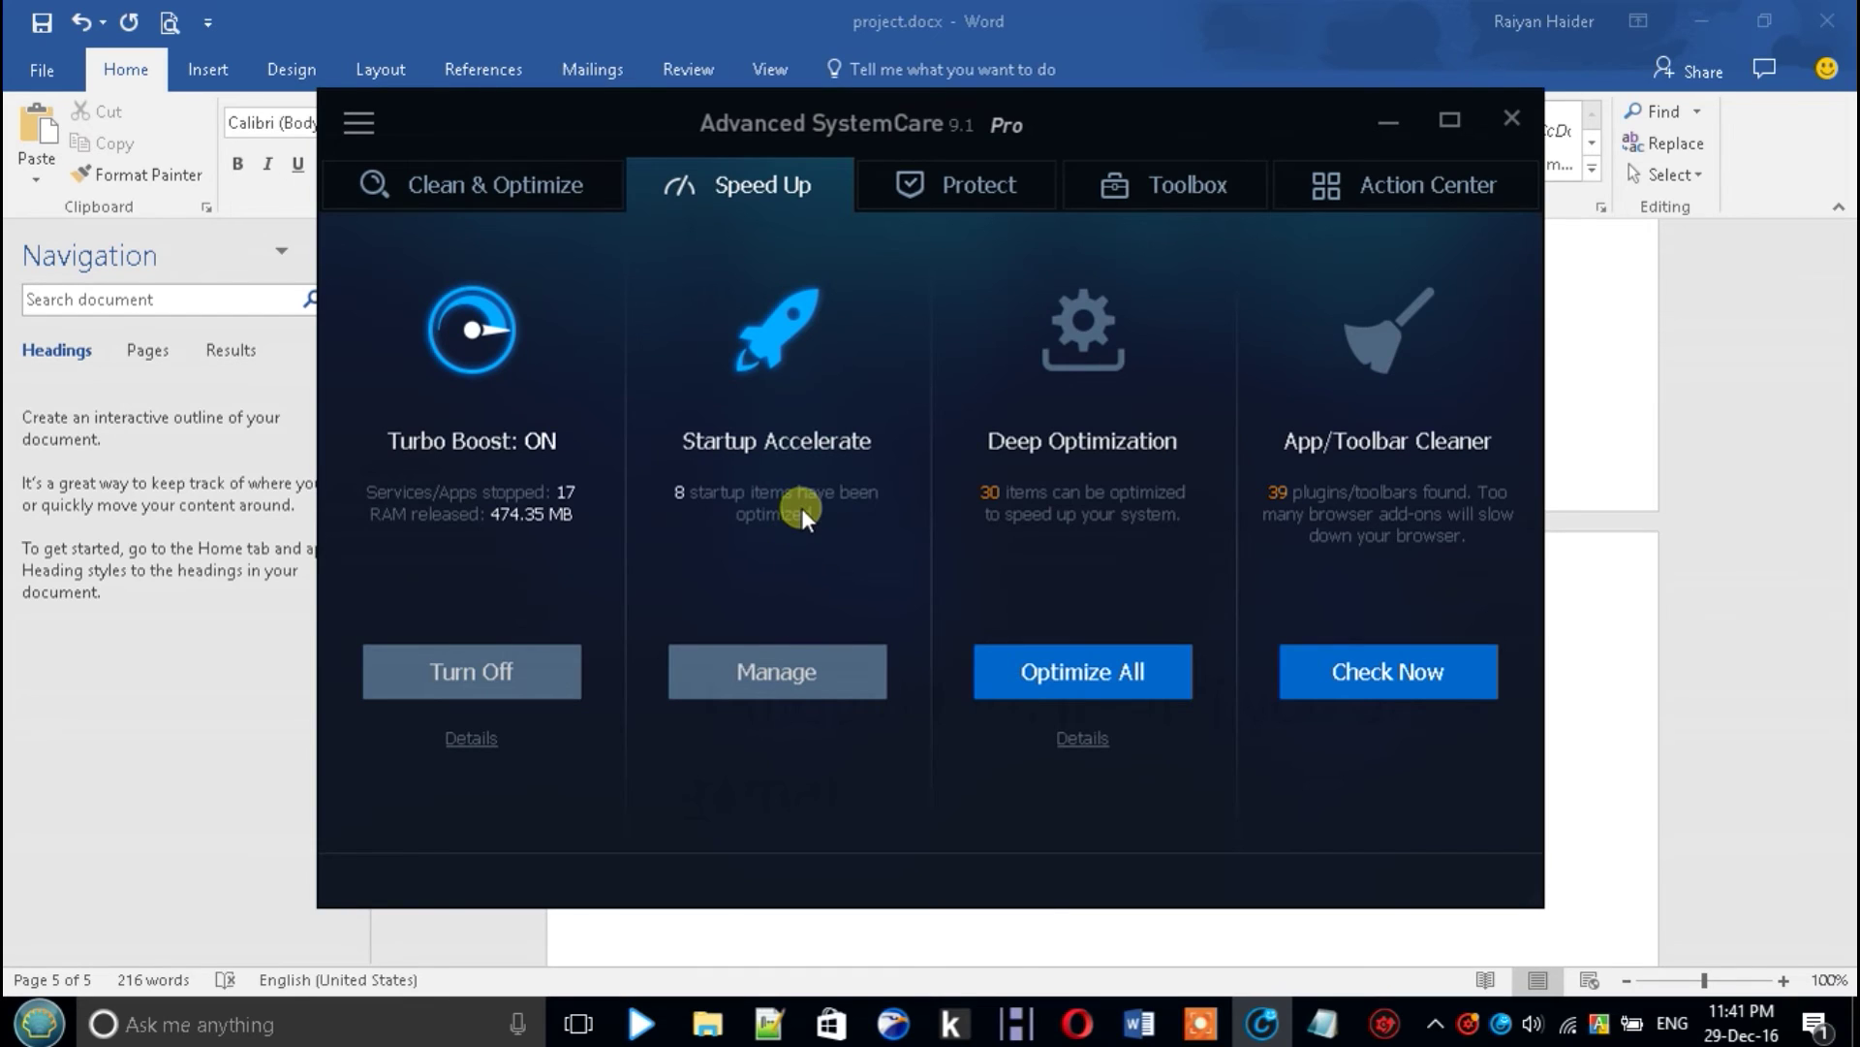
Disable startup items Aimersoft Helper Compact, Rainmeter, Wondershare Helper Compact, BlueStacks Log Rotator Service, Intel Bluetooth Service, Reimage Real Time Protector and WC Assistant
click(829, 676)
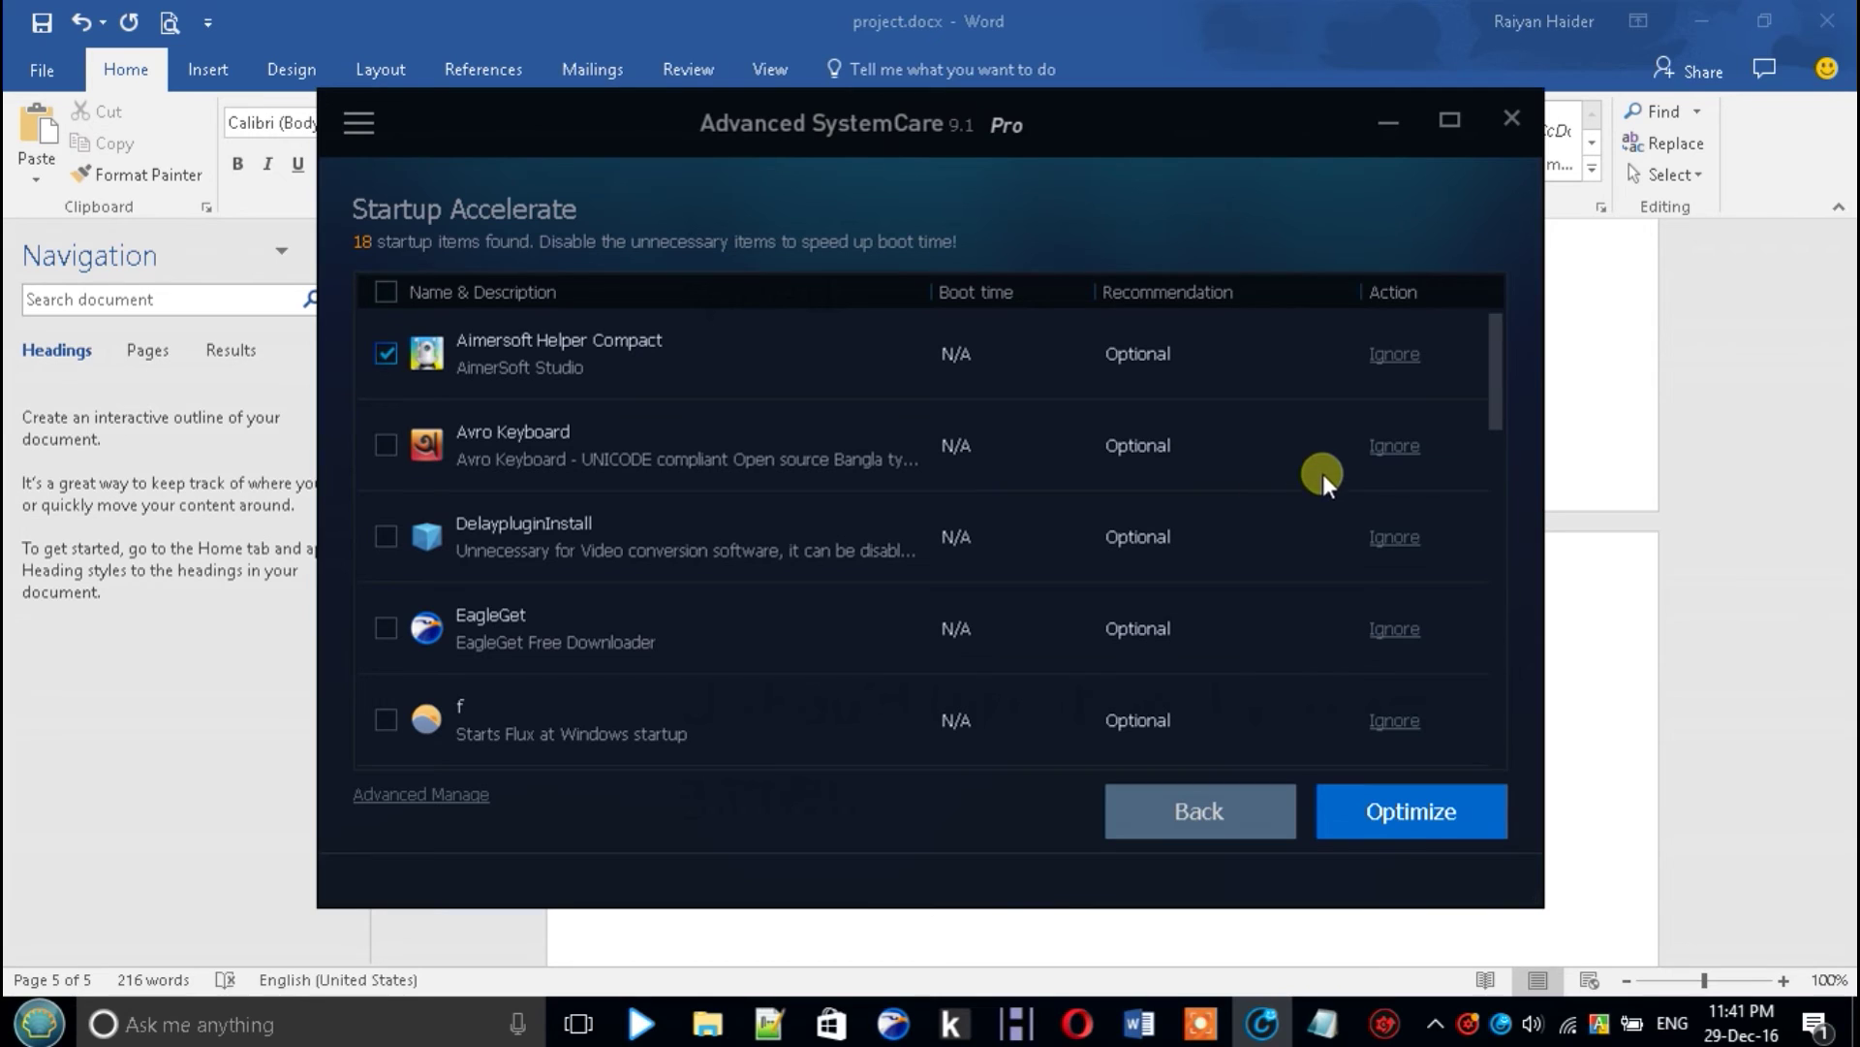
drag(1488, 391, 1498, 568)
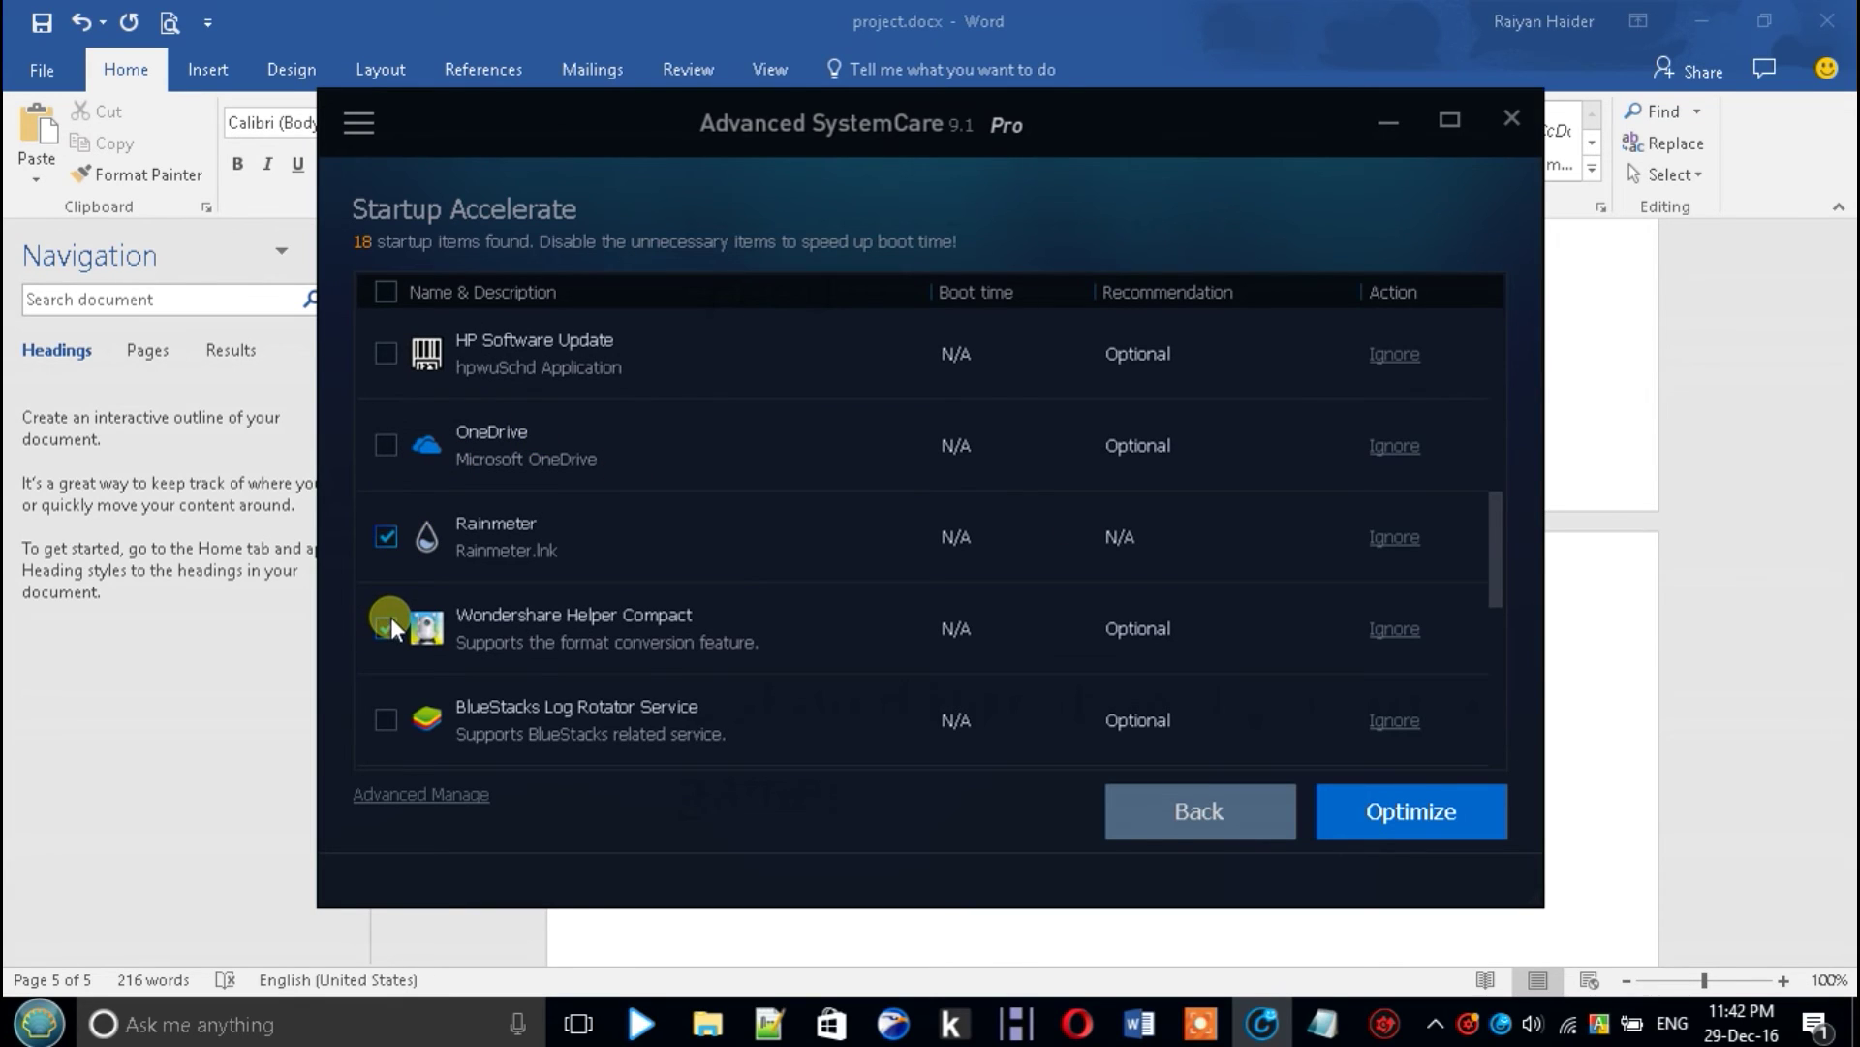
drag(1496, 573, 1496, 637)
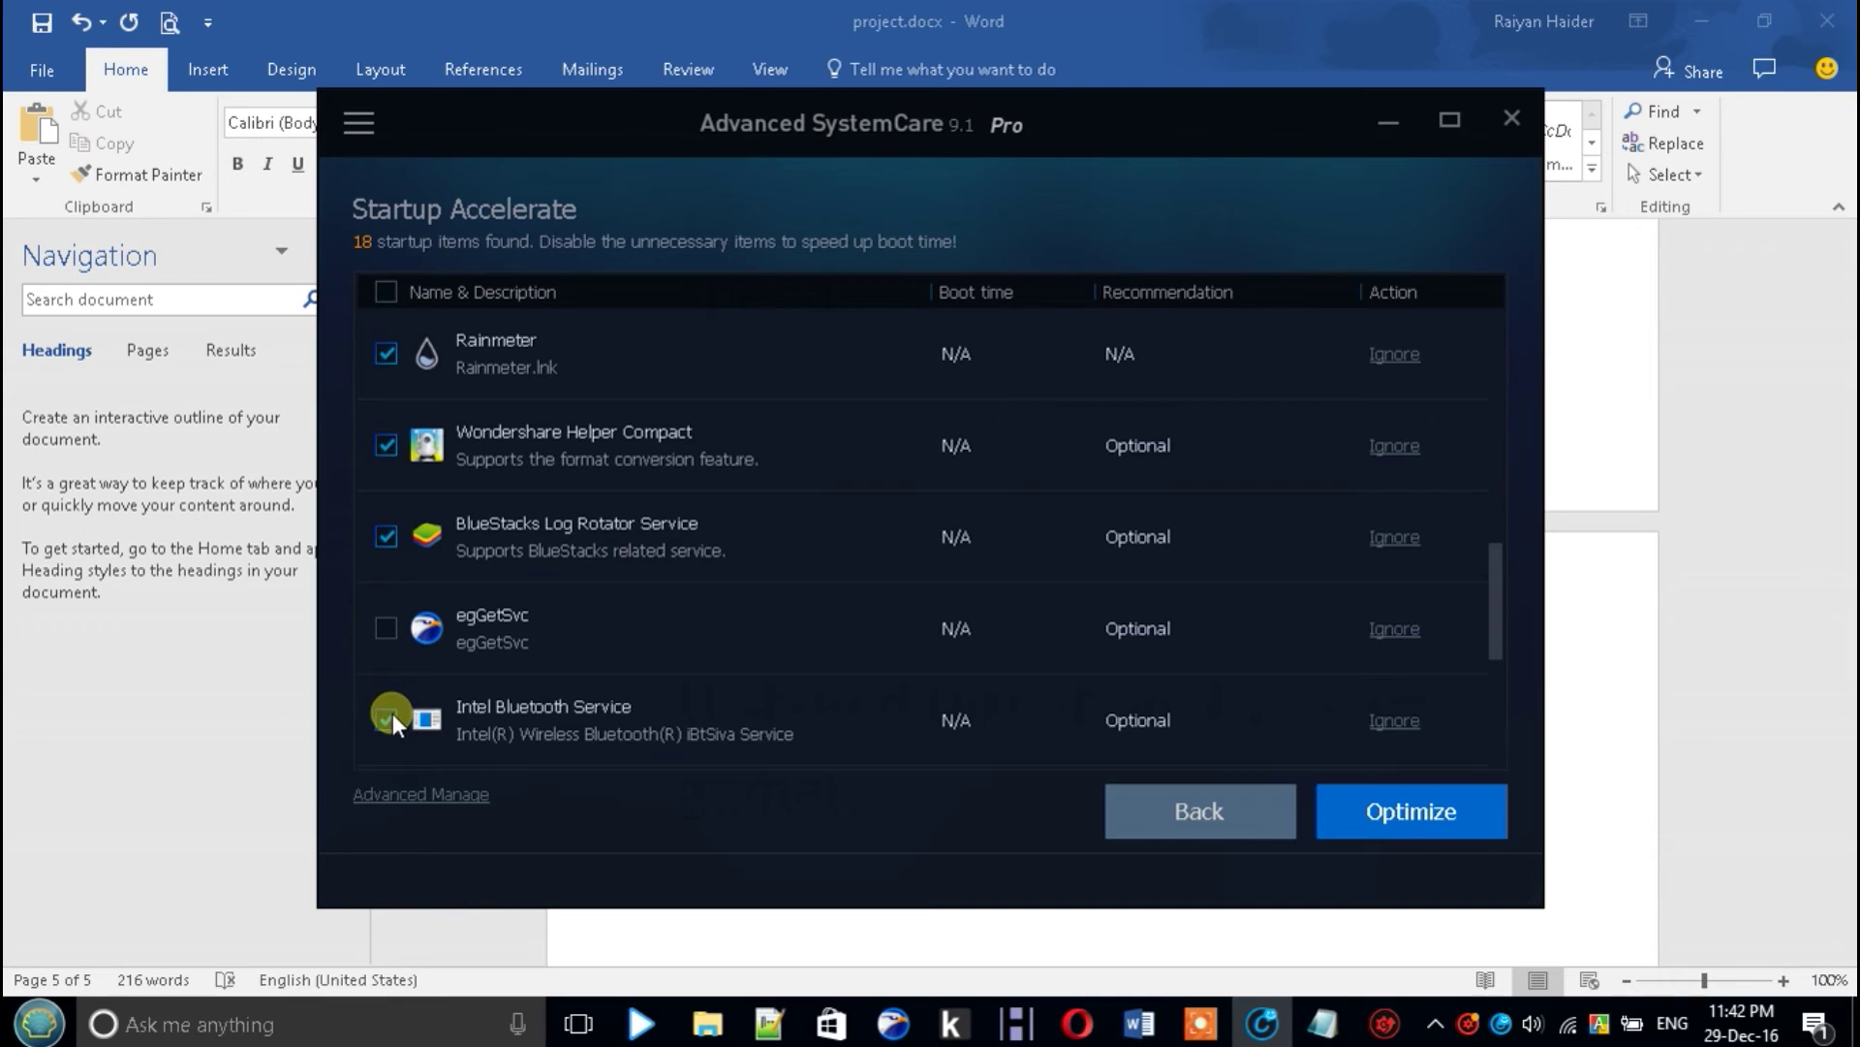
drag(1500, 585, 1496, 685)
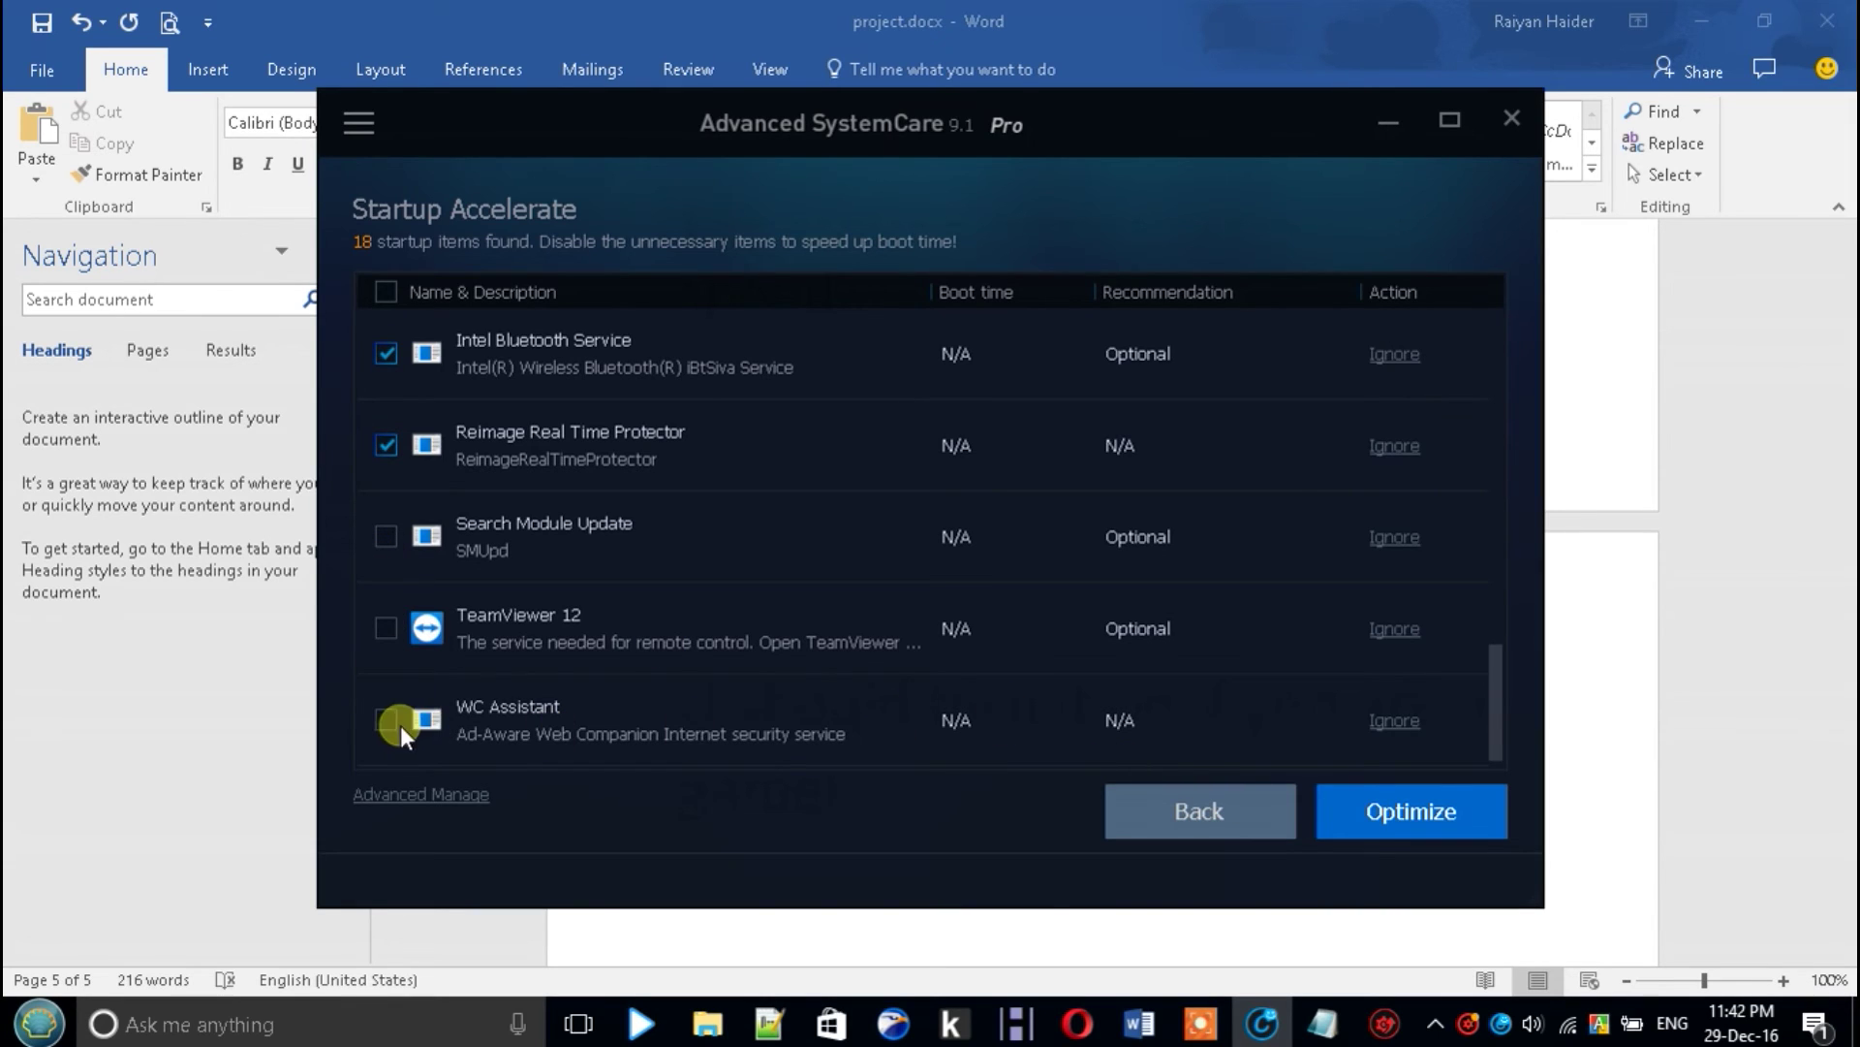
click(1452, 811)
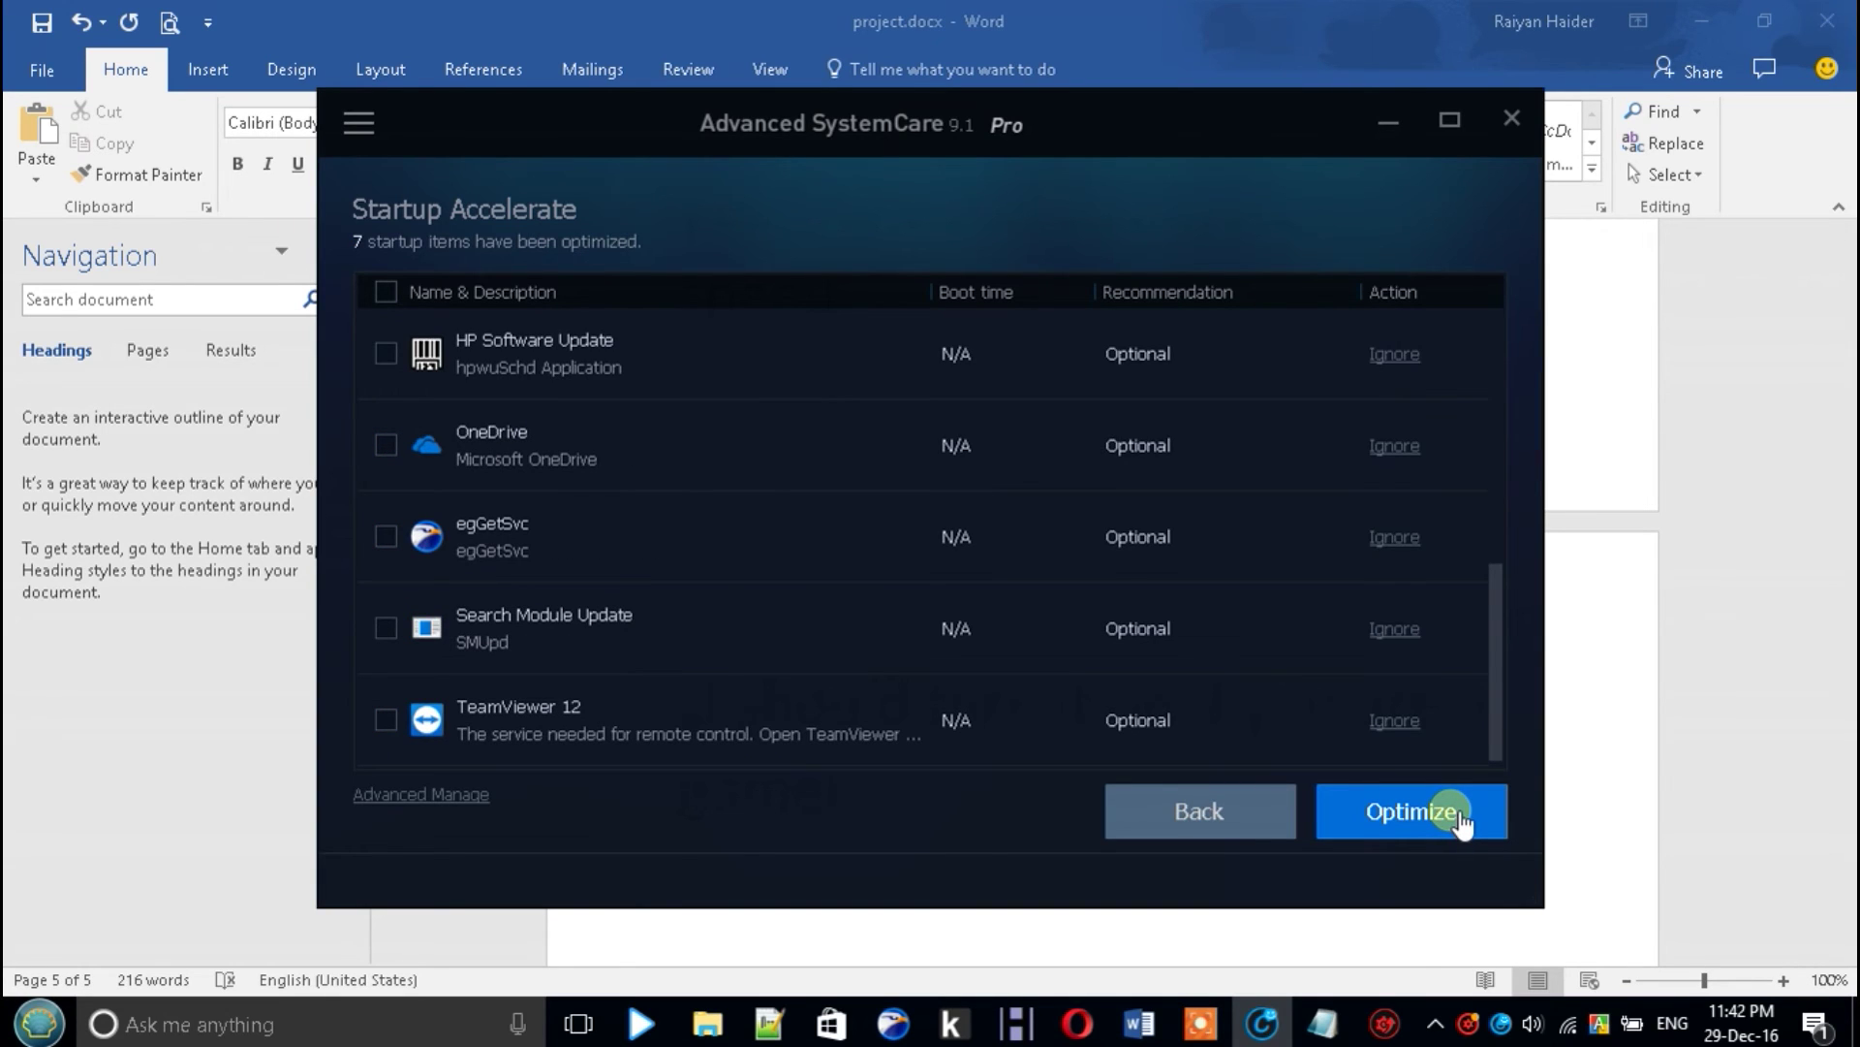
click(1219, 812)
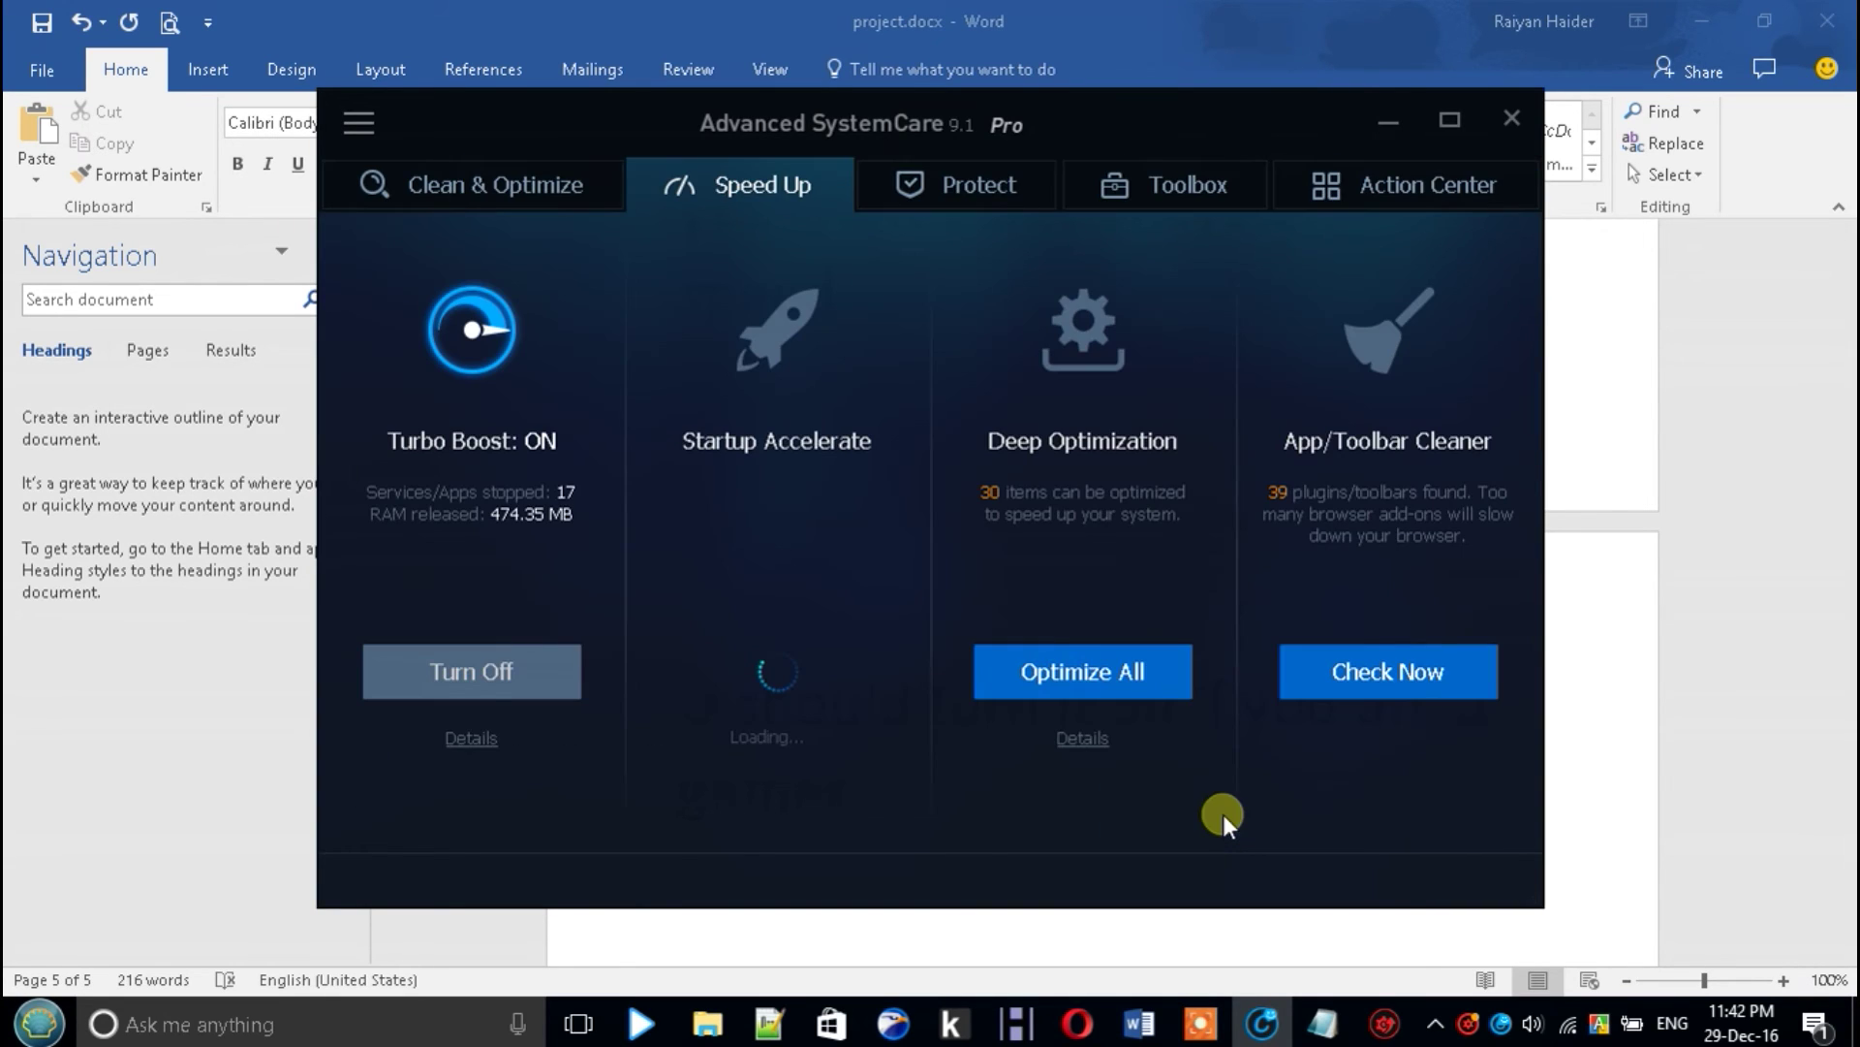
Switch to Word and add the line "It will work as an auto start blocker" to the notes
click(1241, 955)
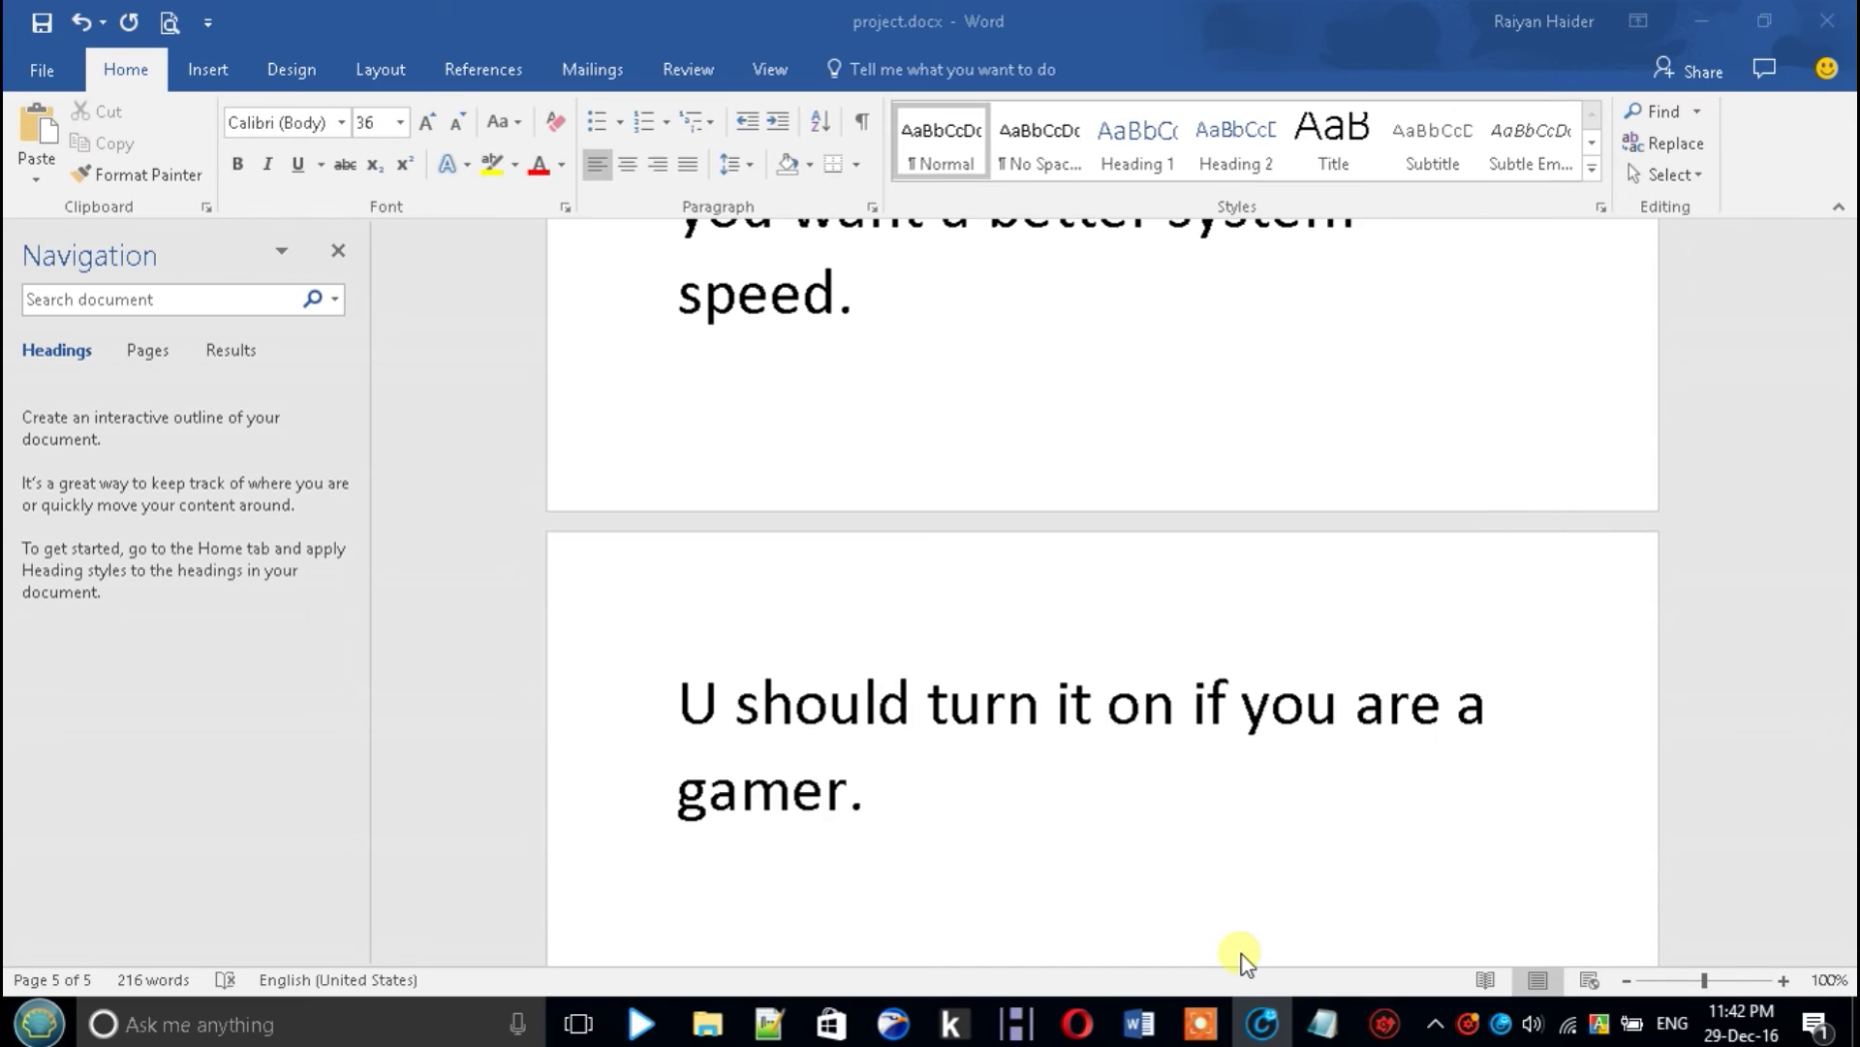
text(It will work as )
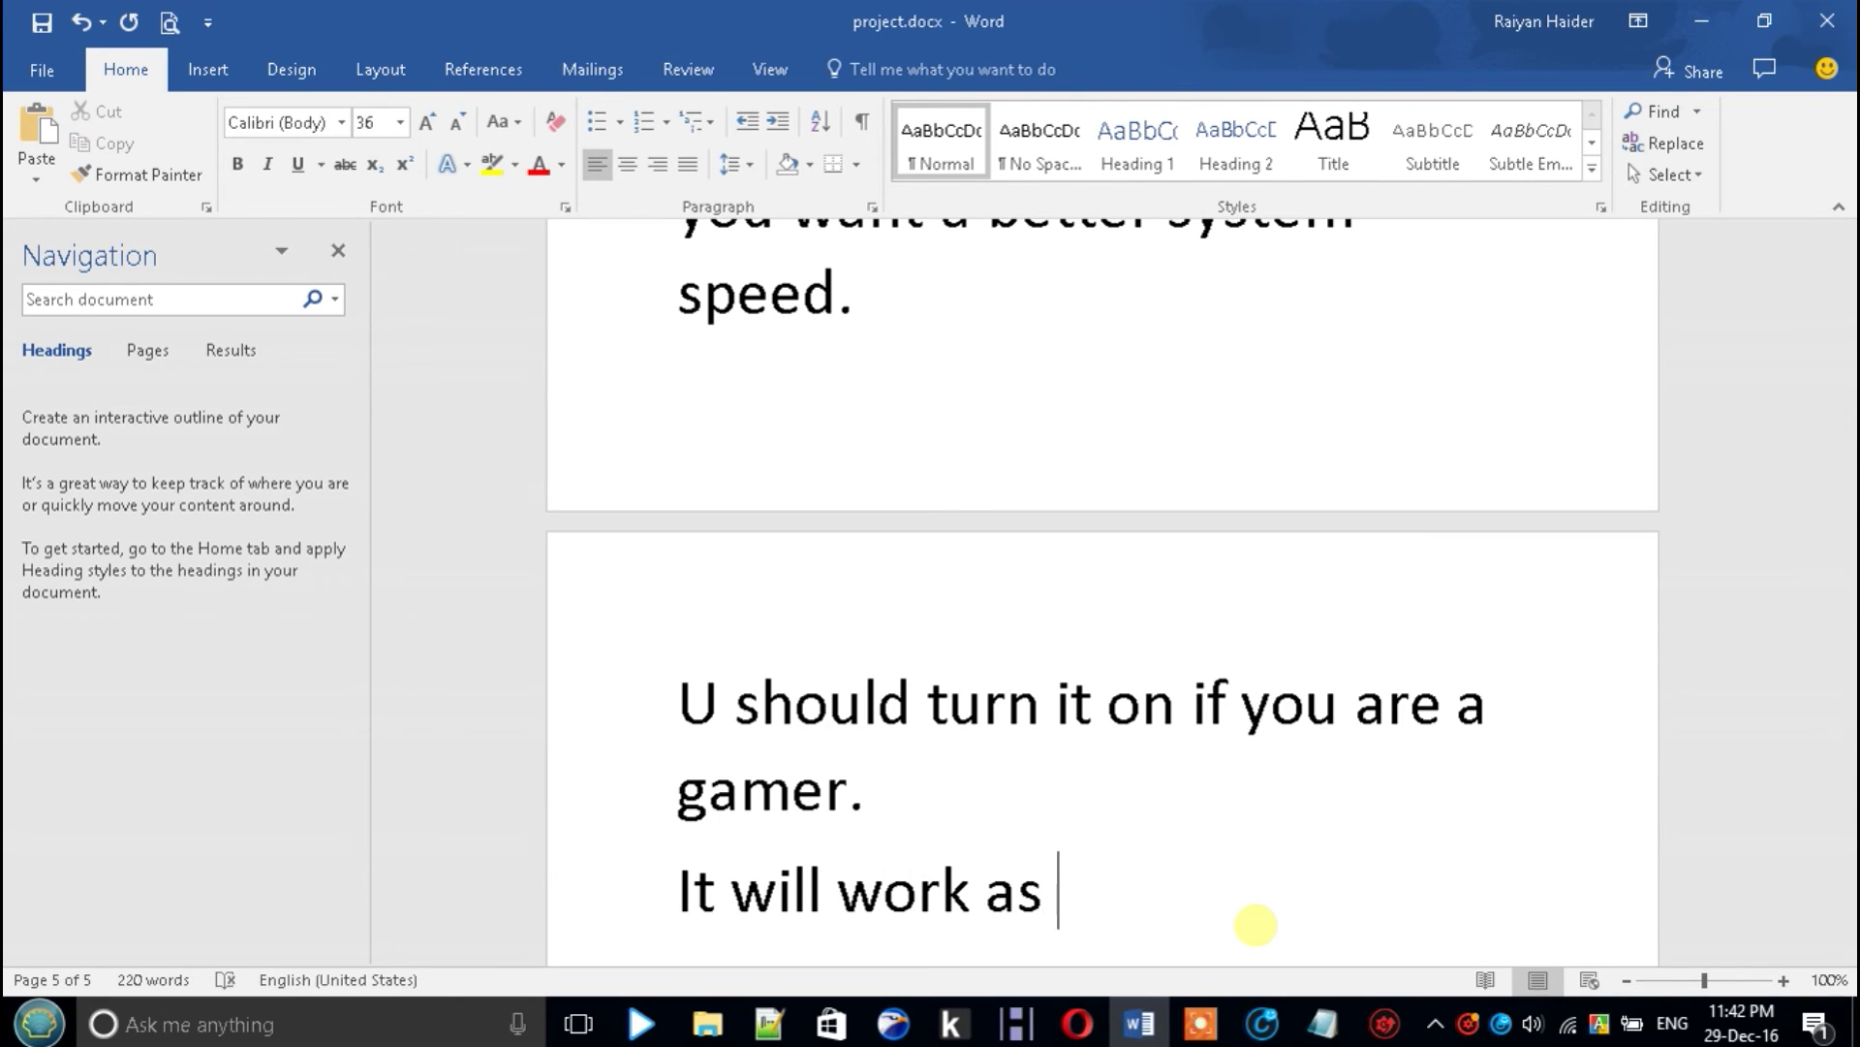
text(a)
text(n a)
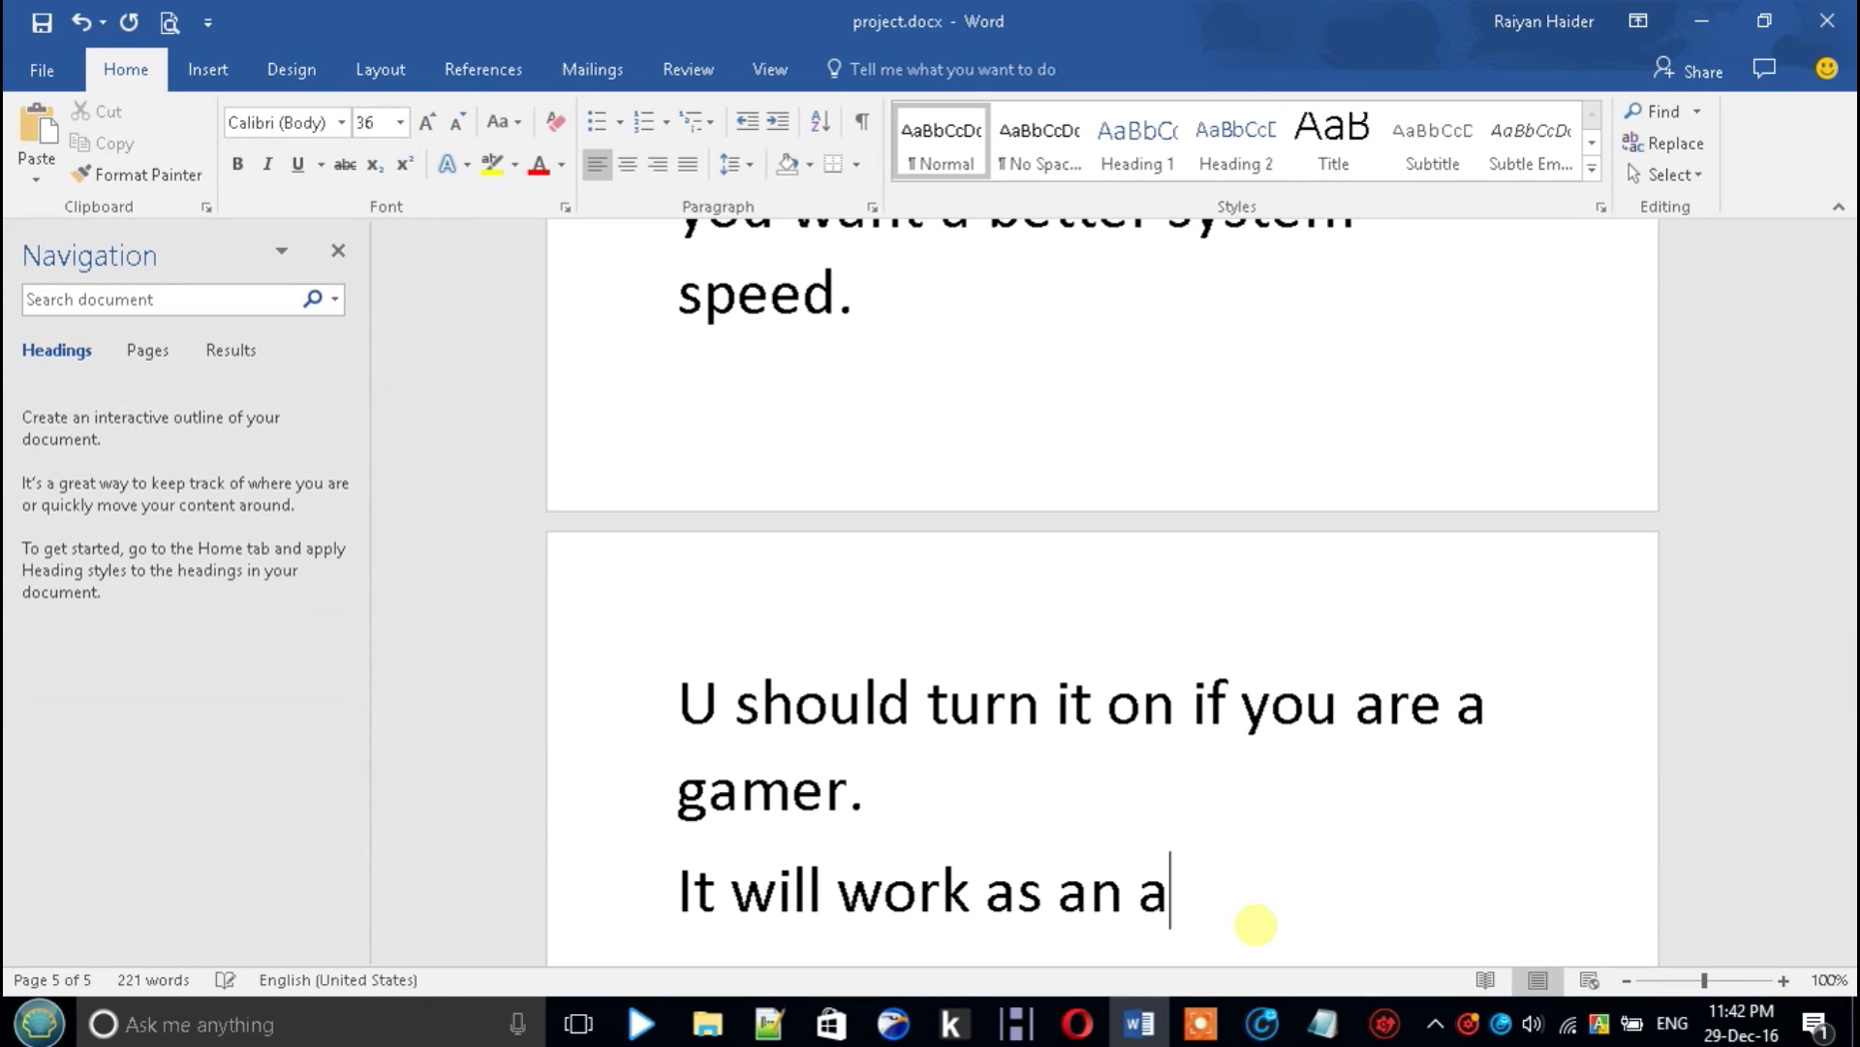
text(uto star)
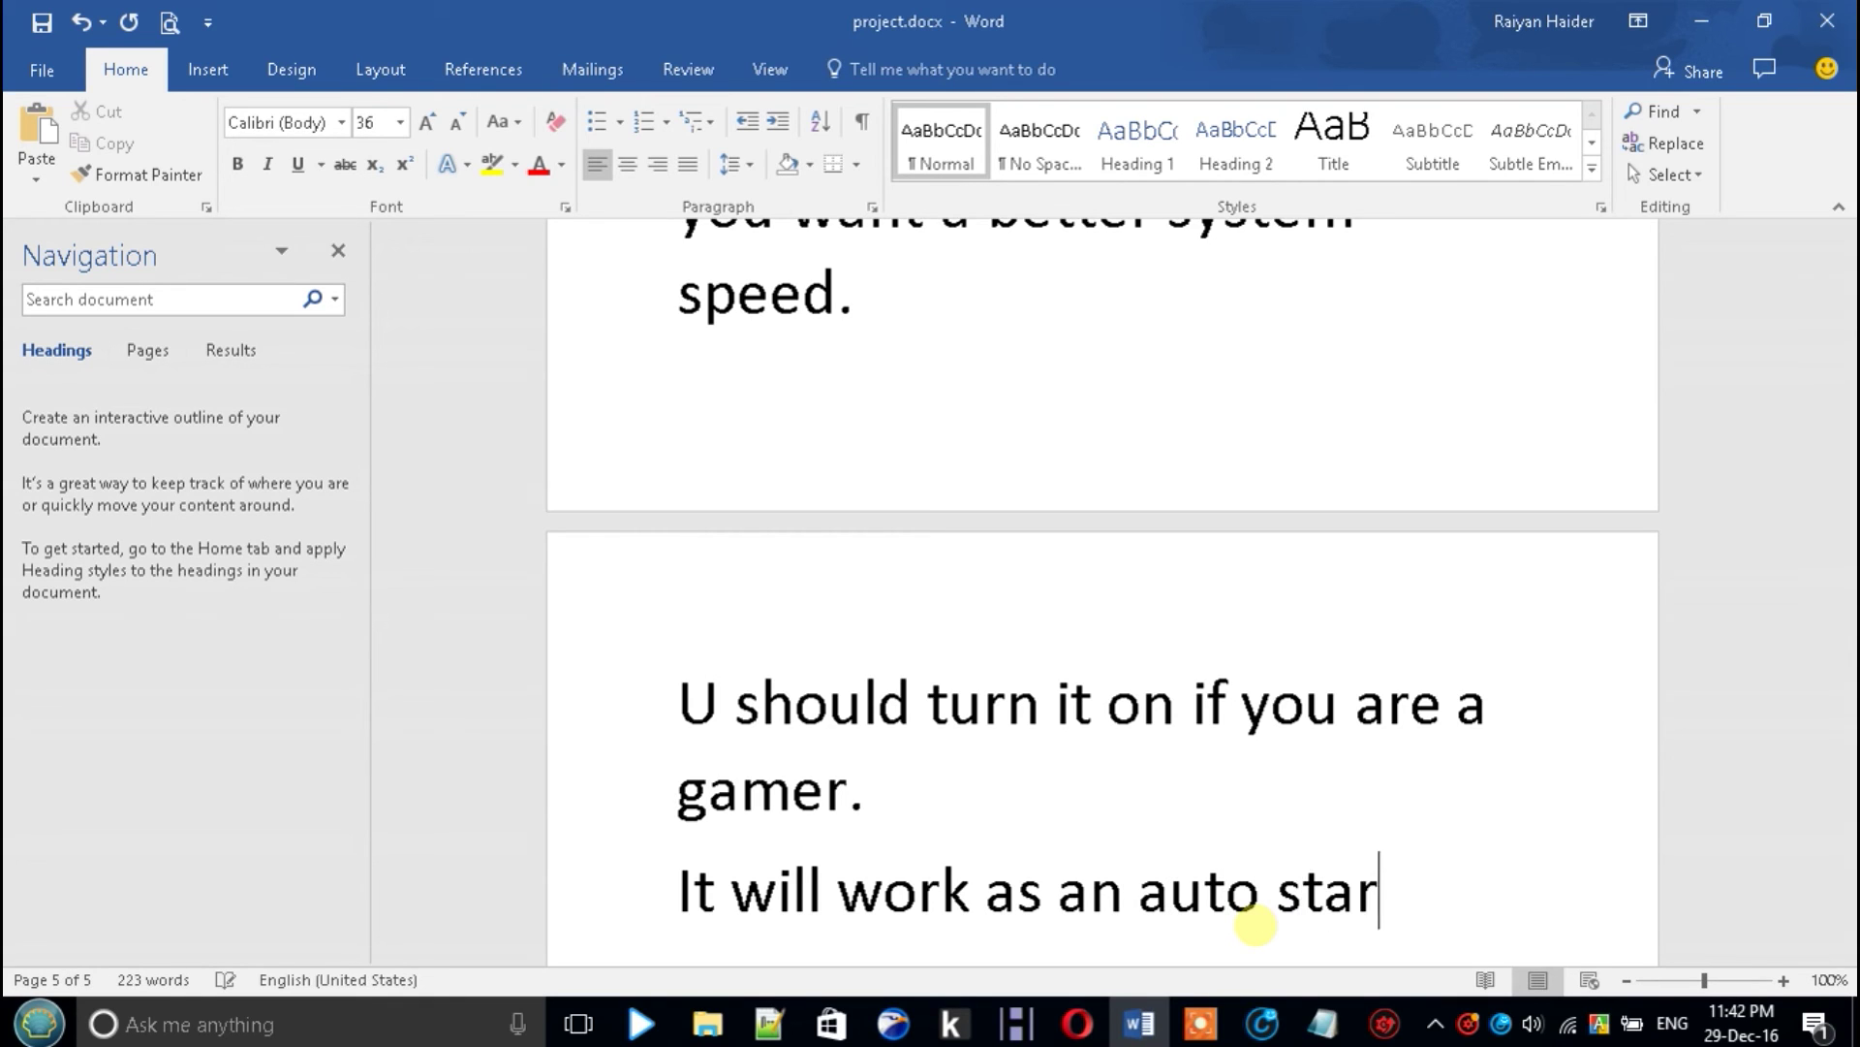
text(t blocker)
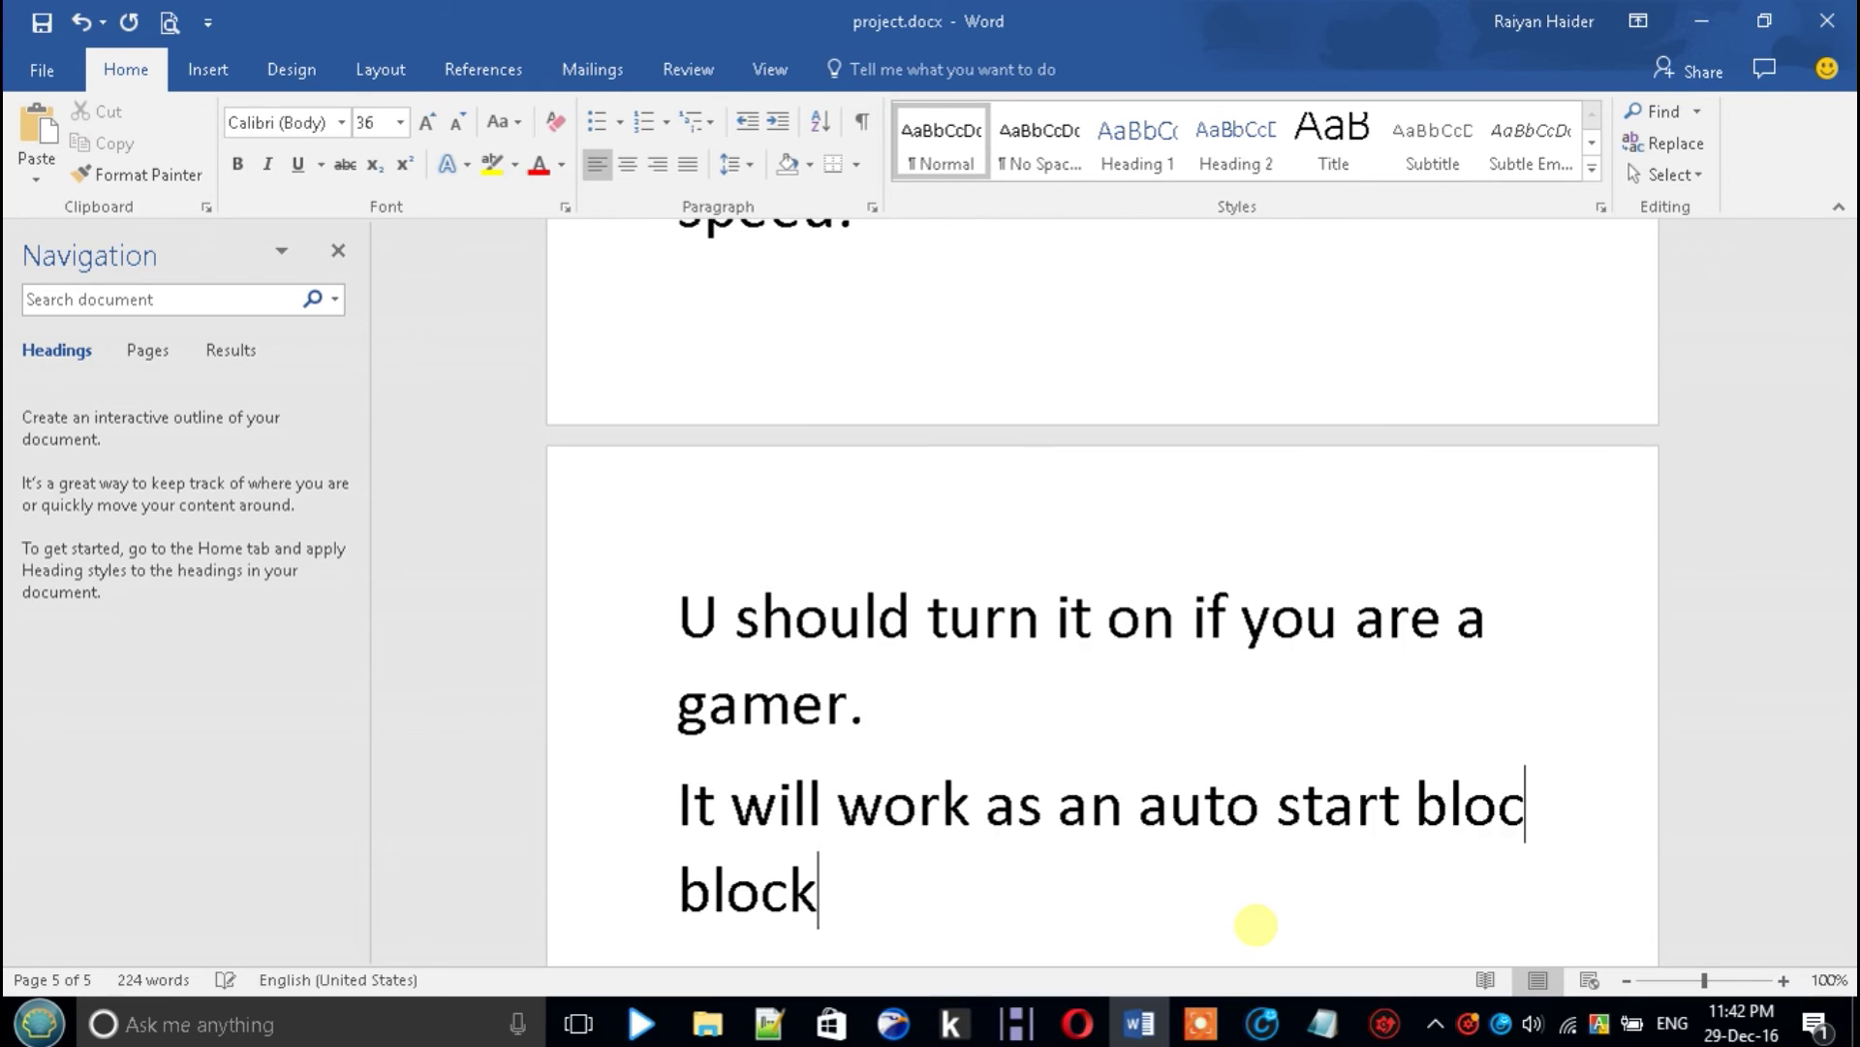
key(Return)
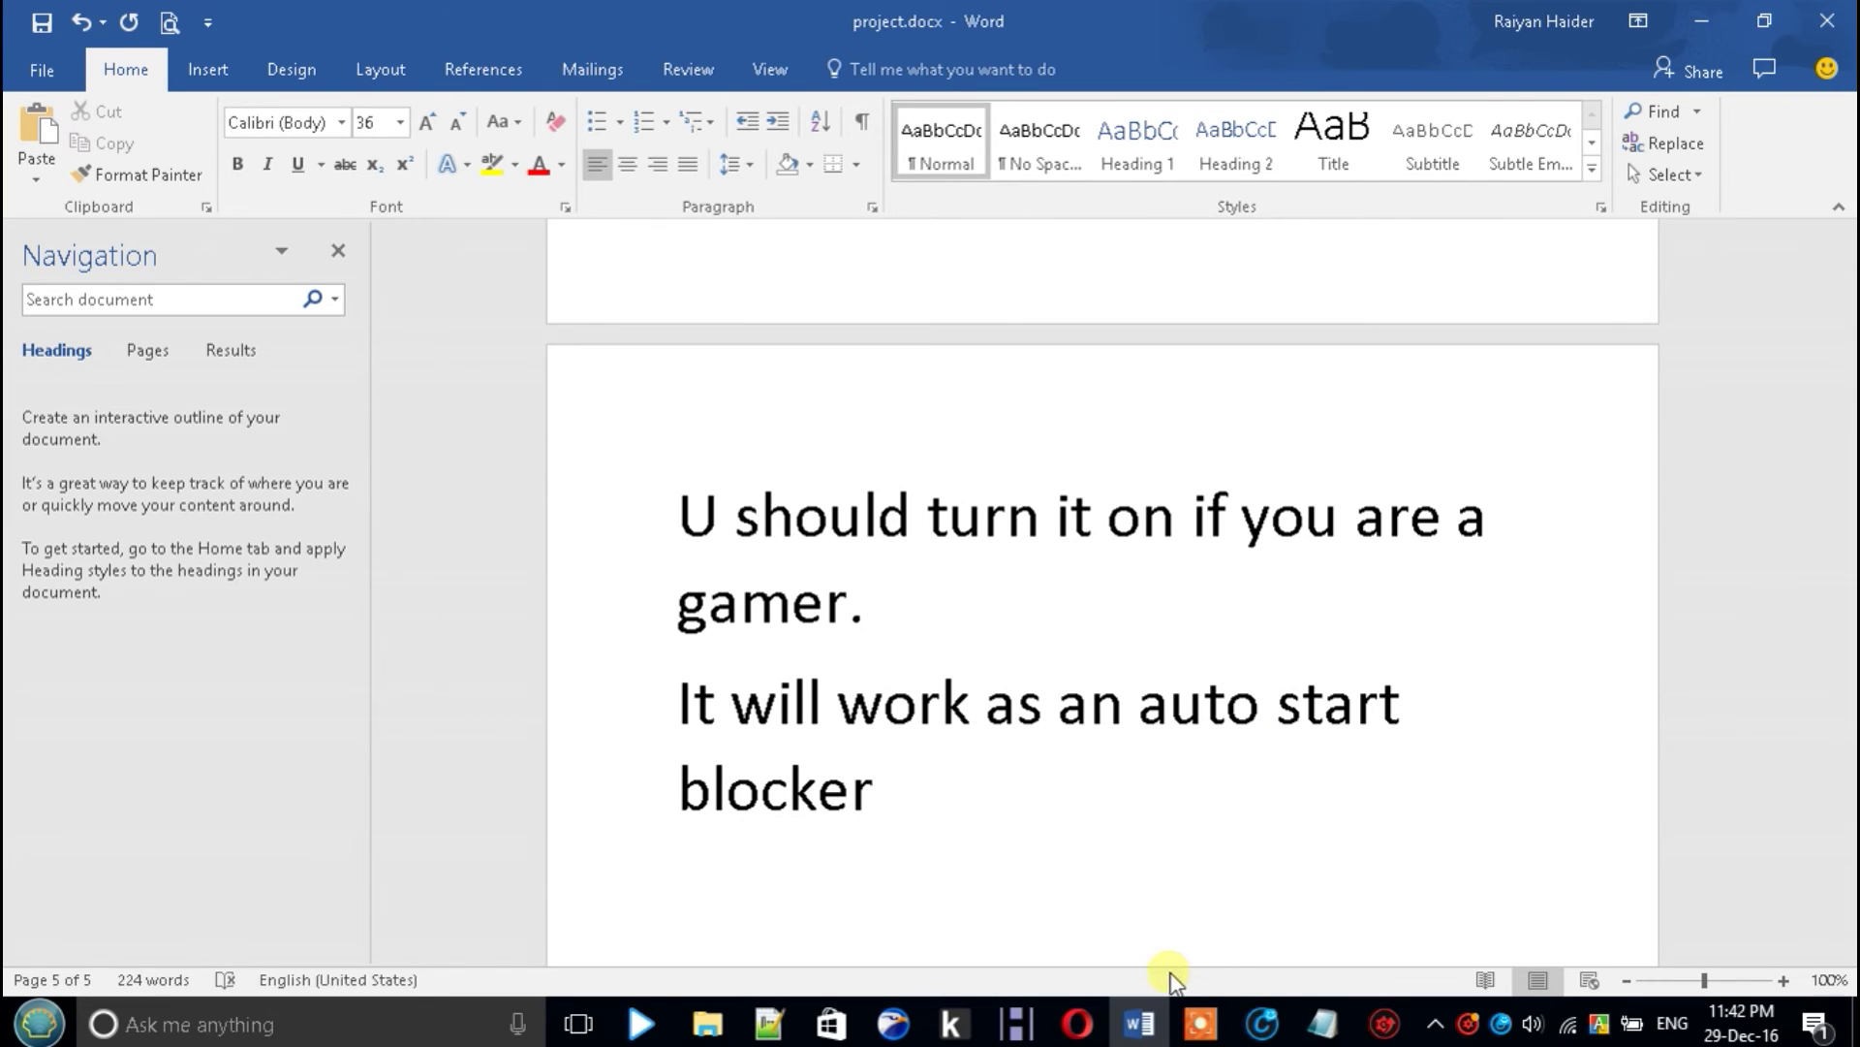
Switch to Advanced SystemCare, optimize all Deep Optimization items, and show the Protect features
click(1263, 1024)
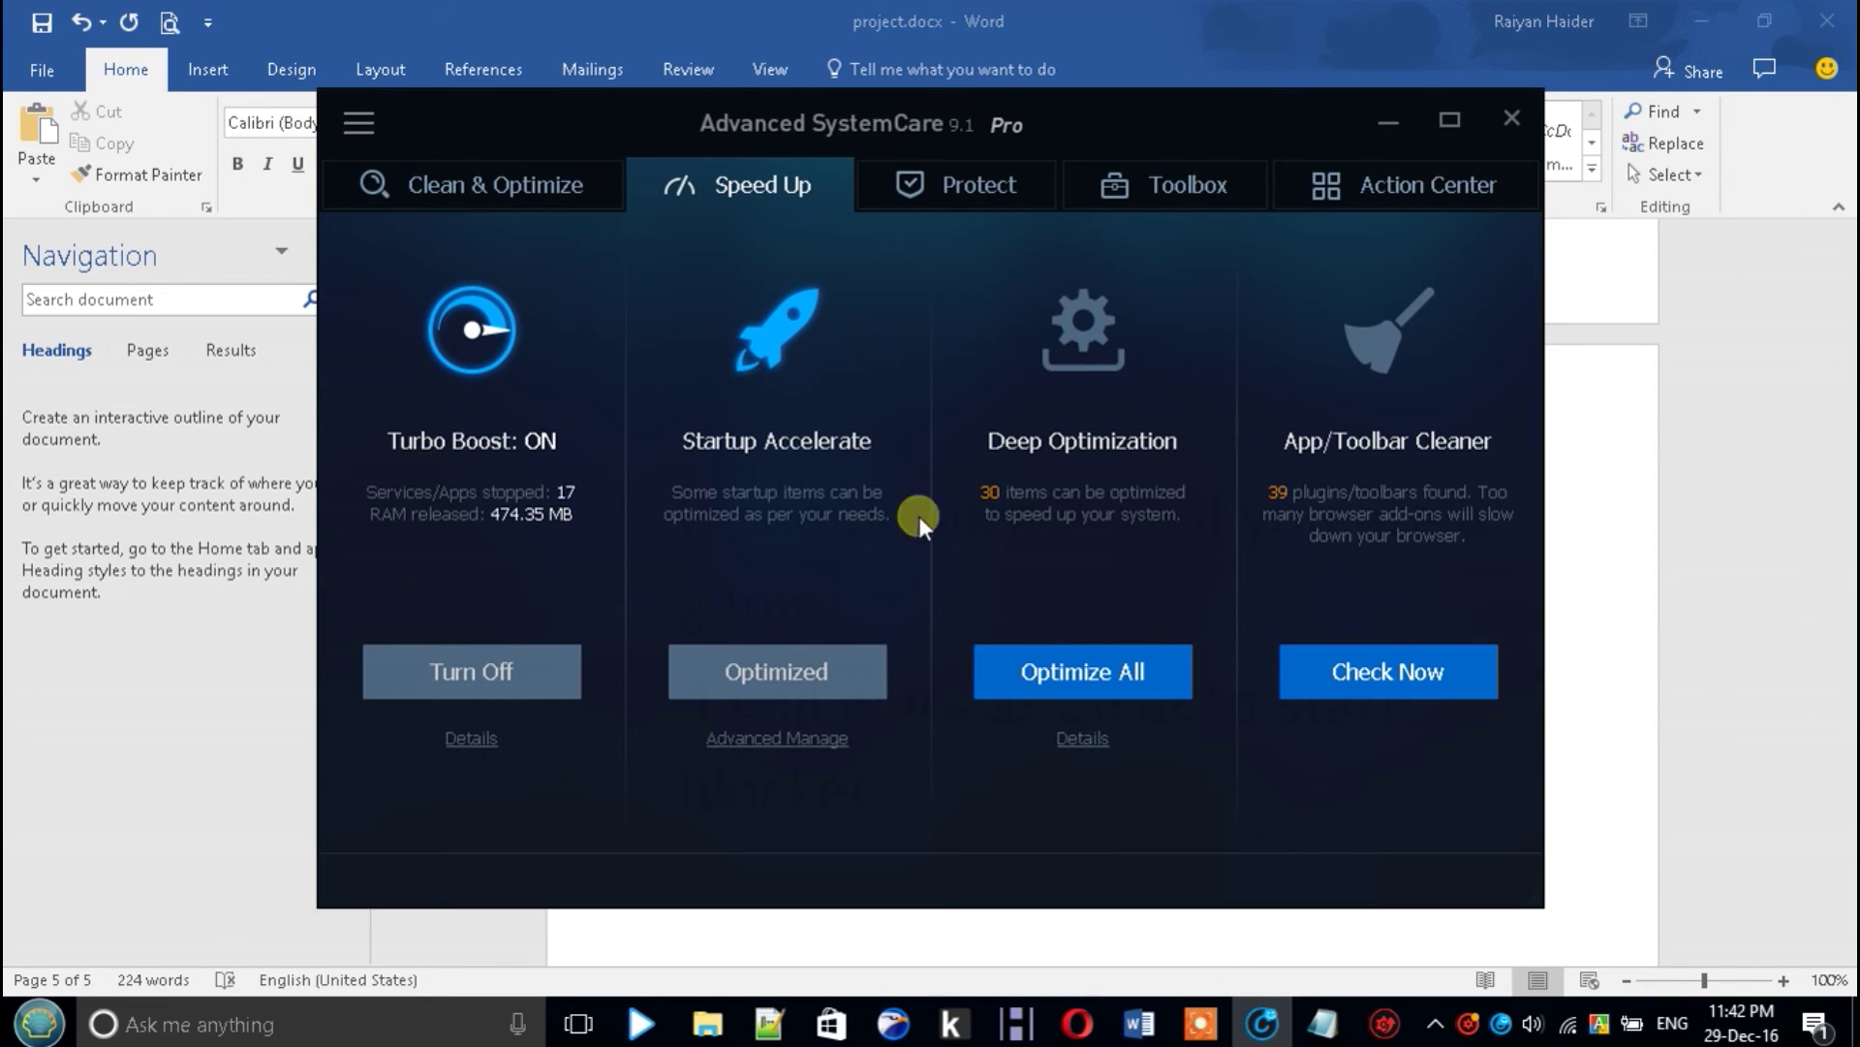
click(1058, 662)
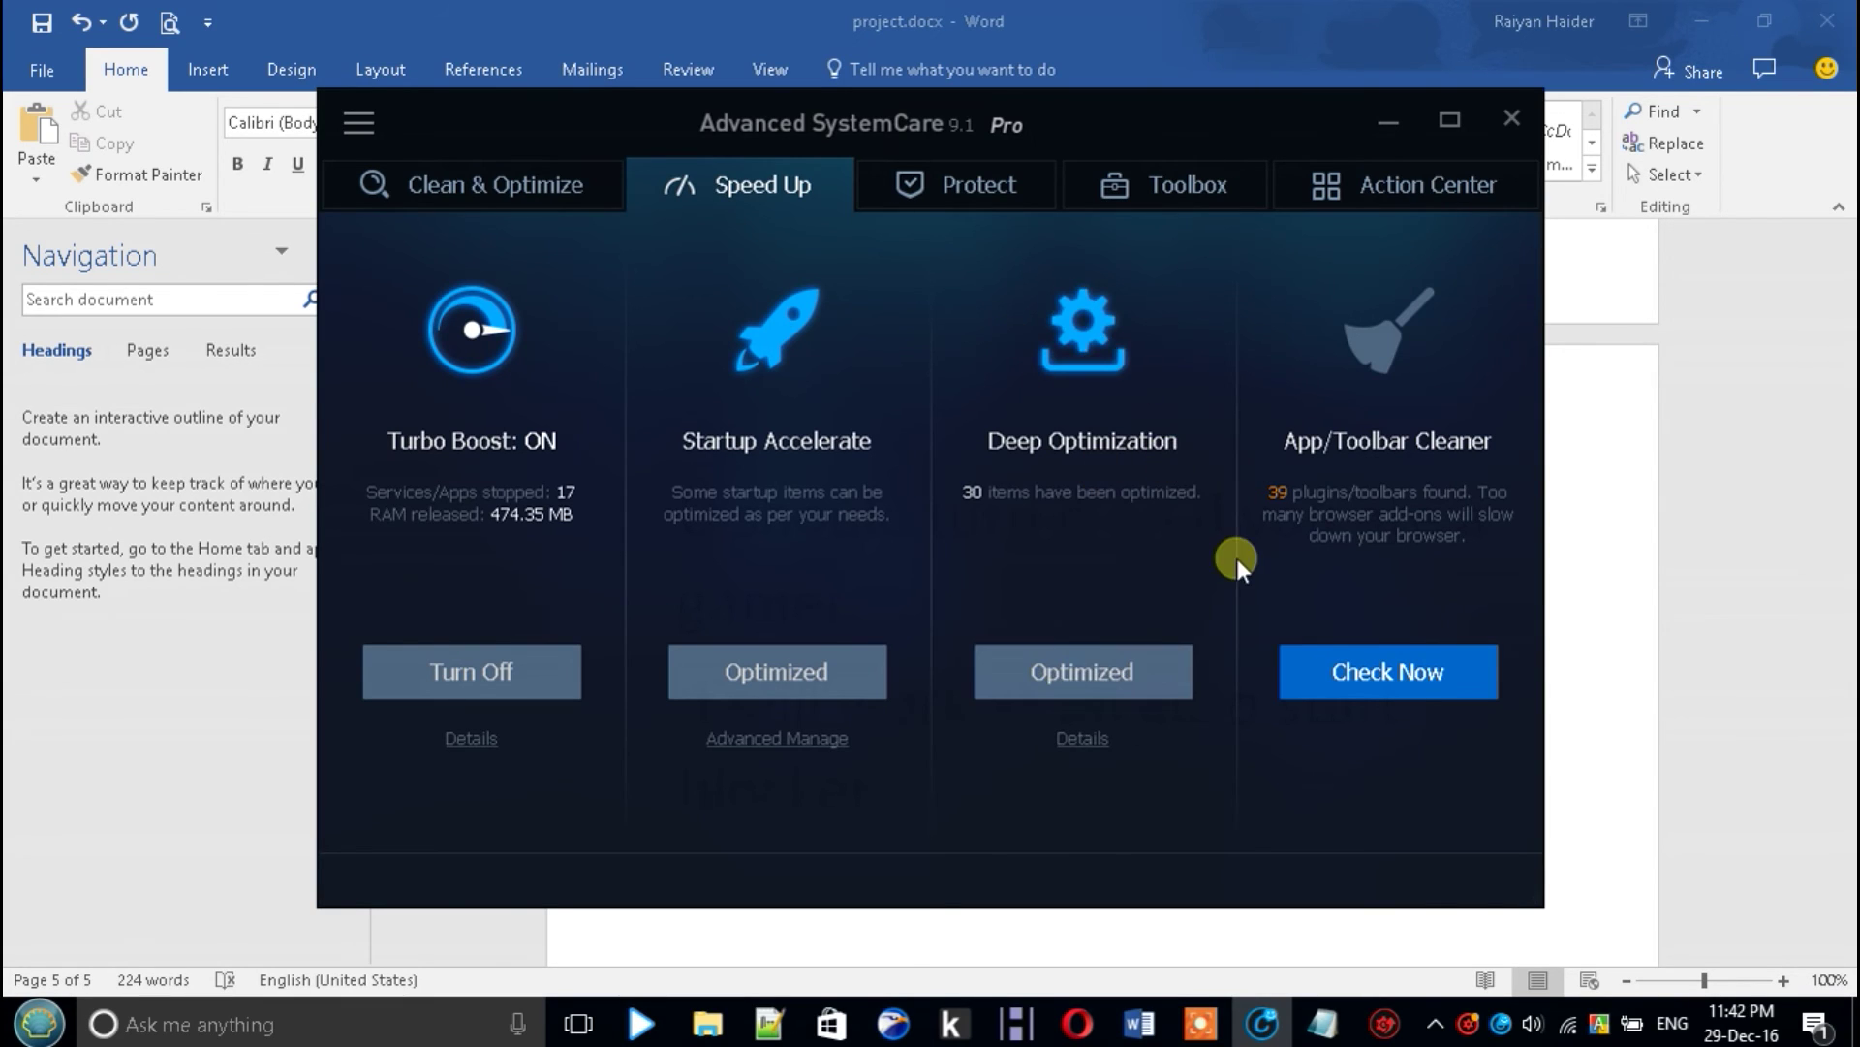
click(998, 189)
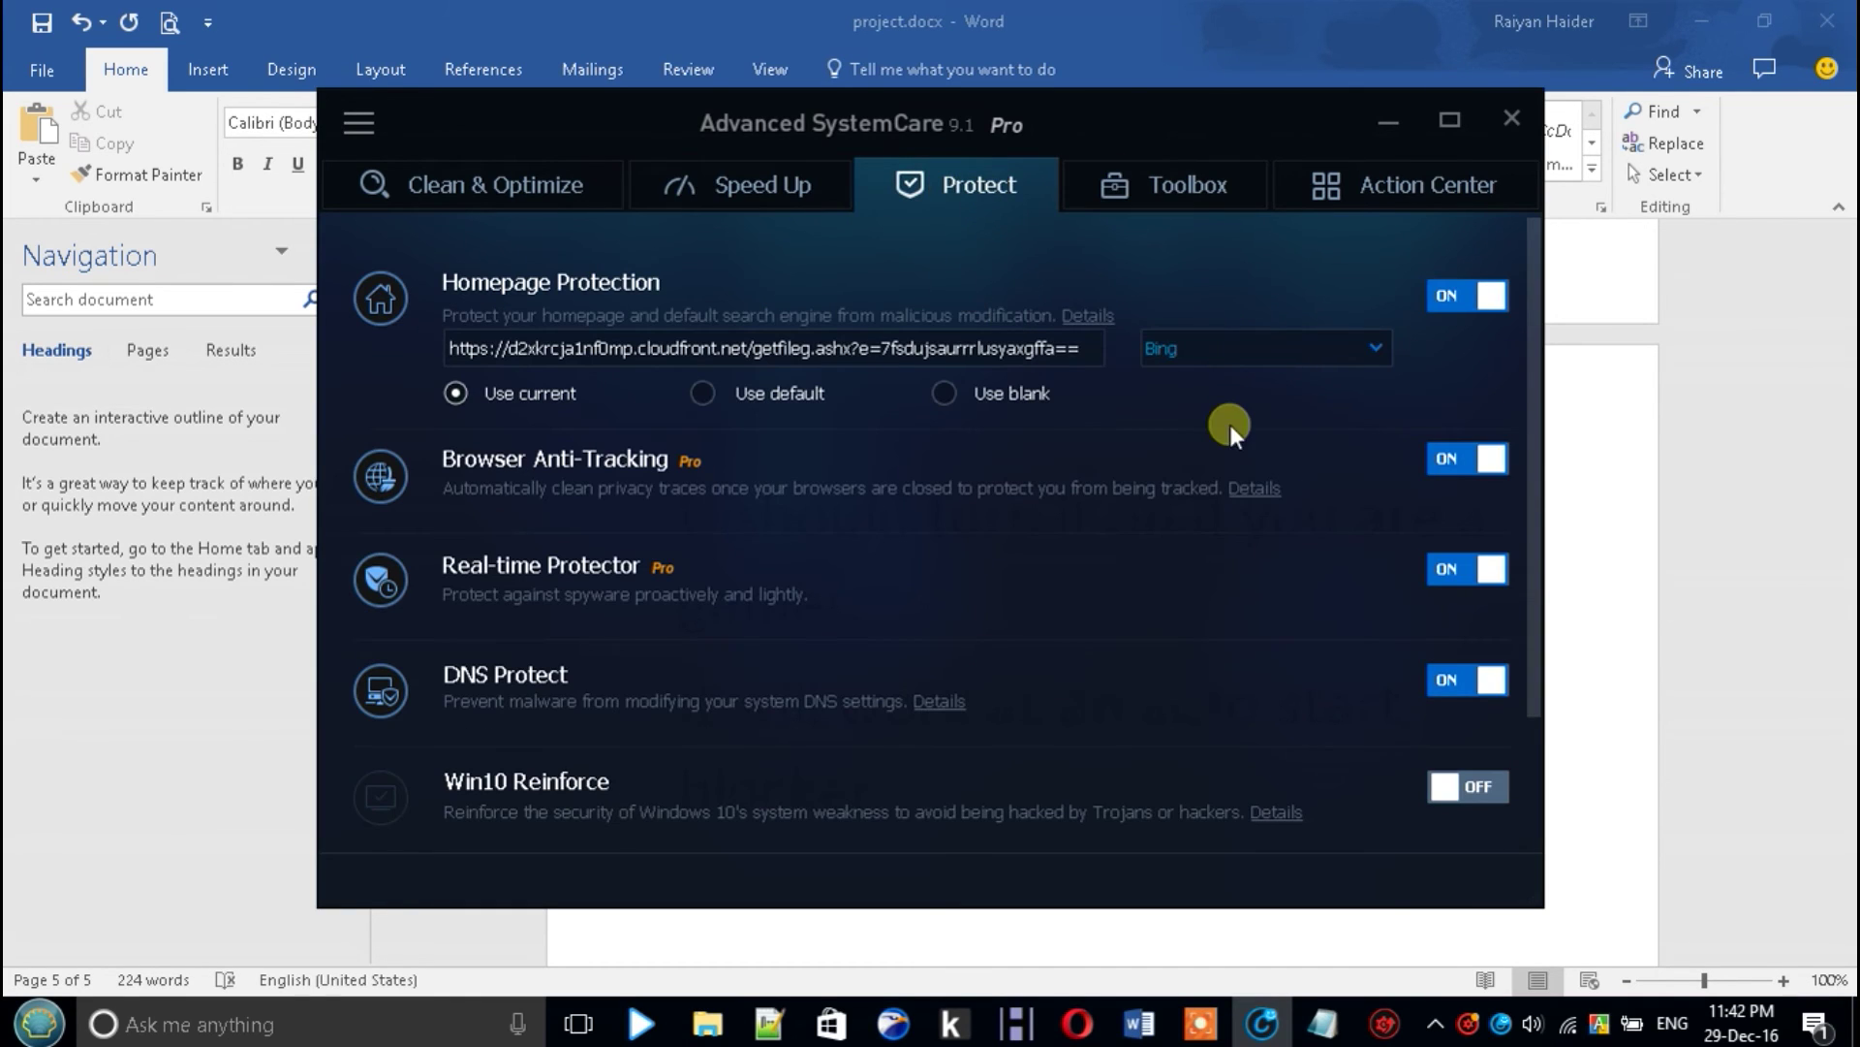
Switch to Word and add the line "This feature works like an antivirus." to the notes
click(1589, 804)
text(This fe)
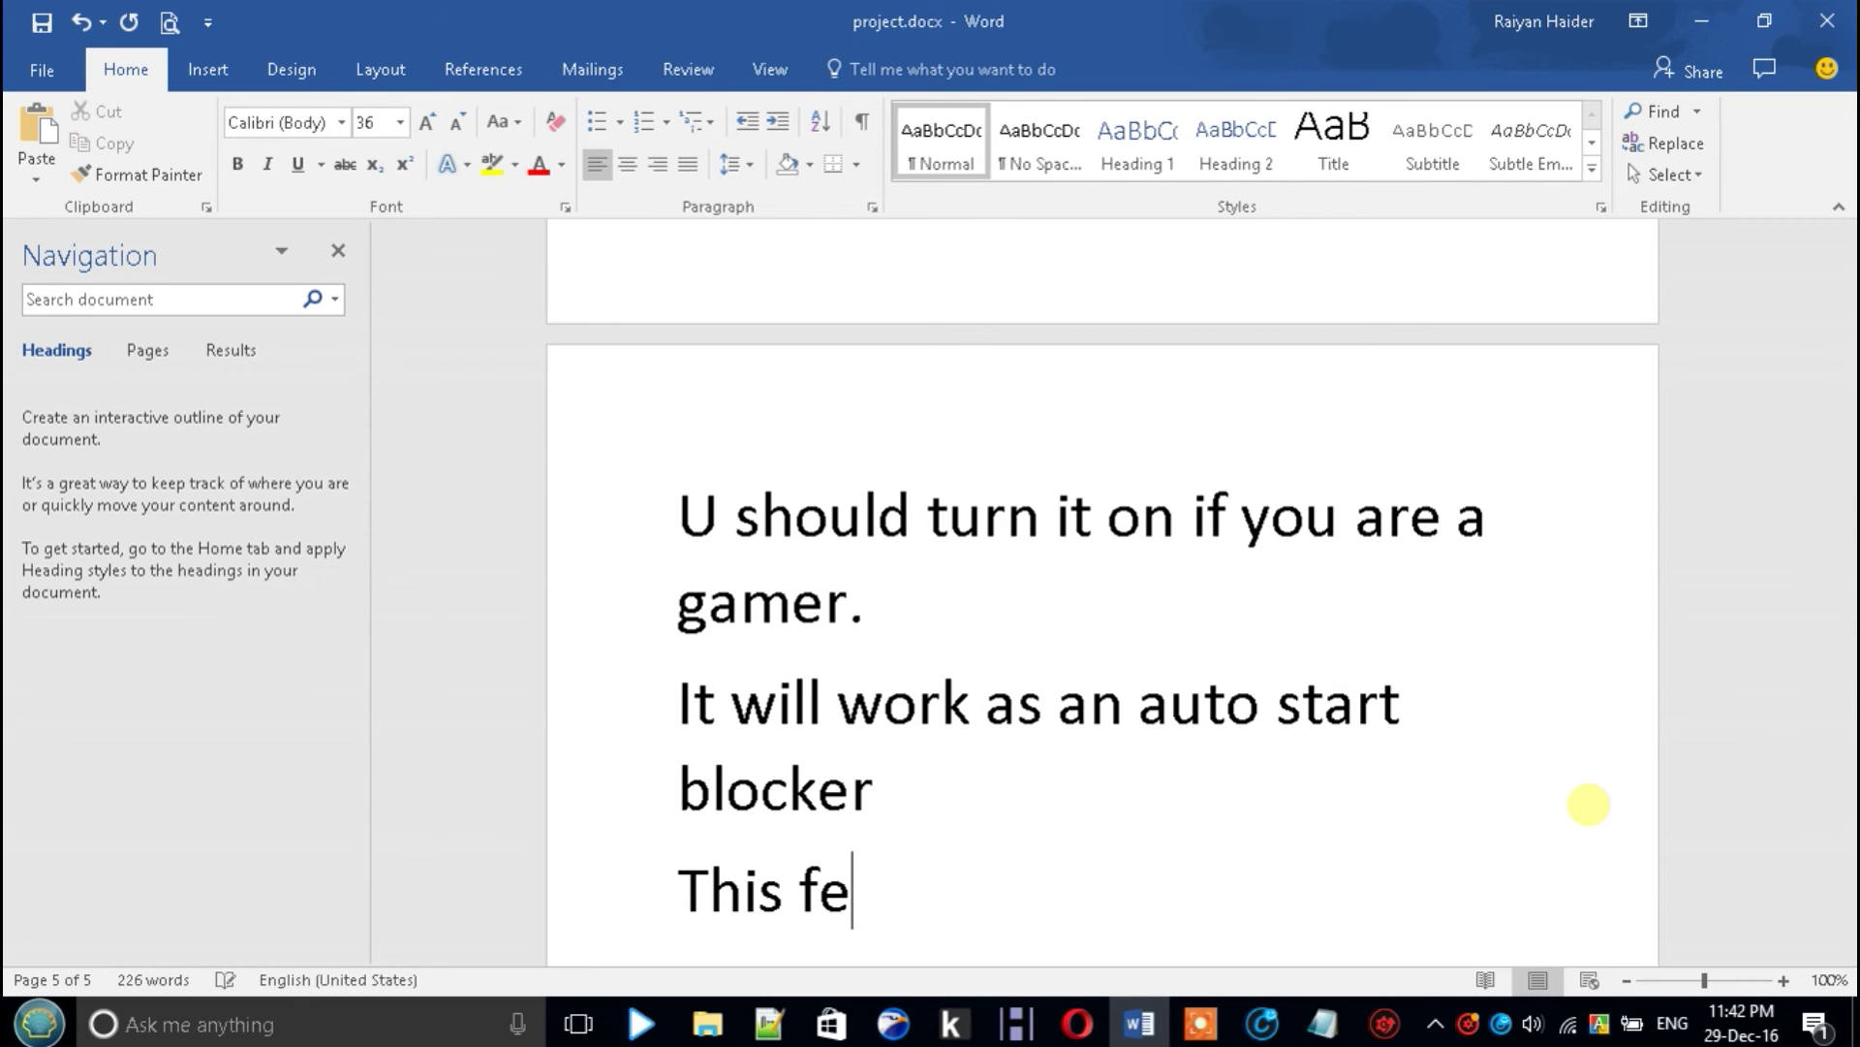
text(ature w)
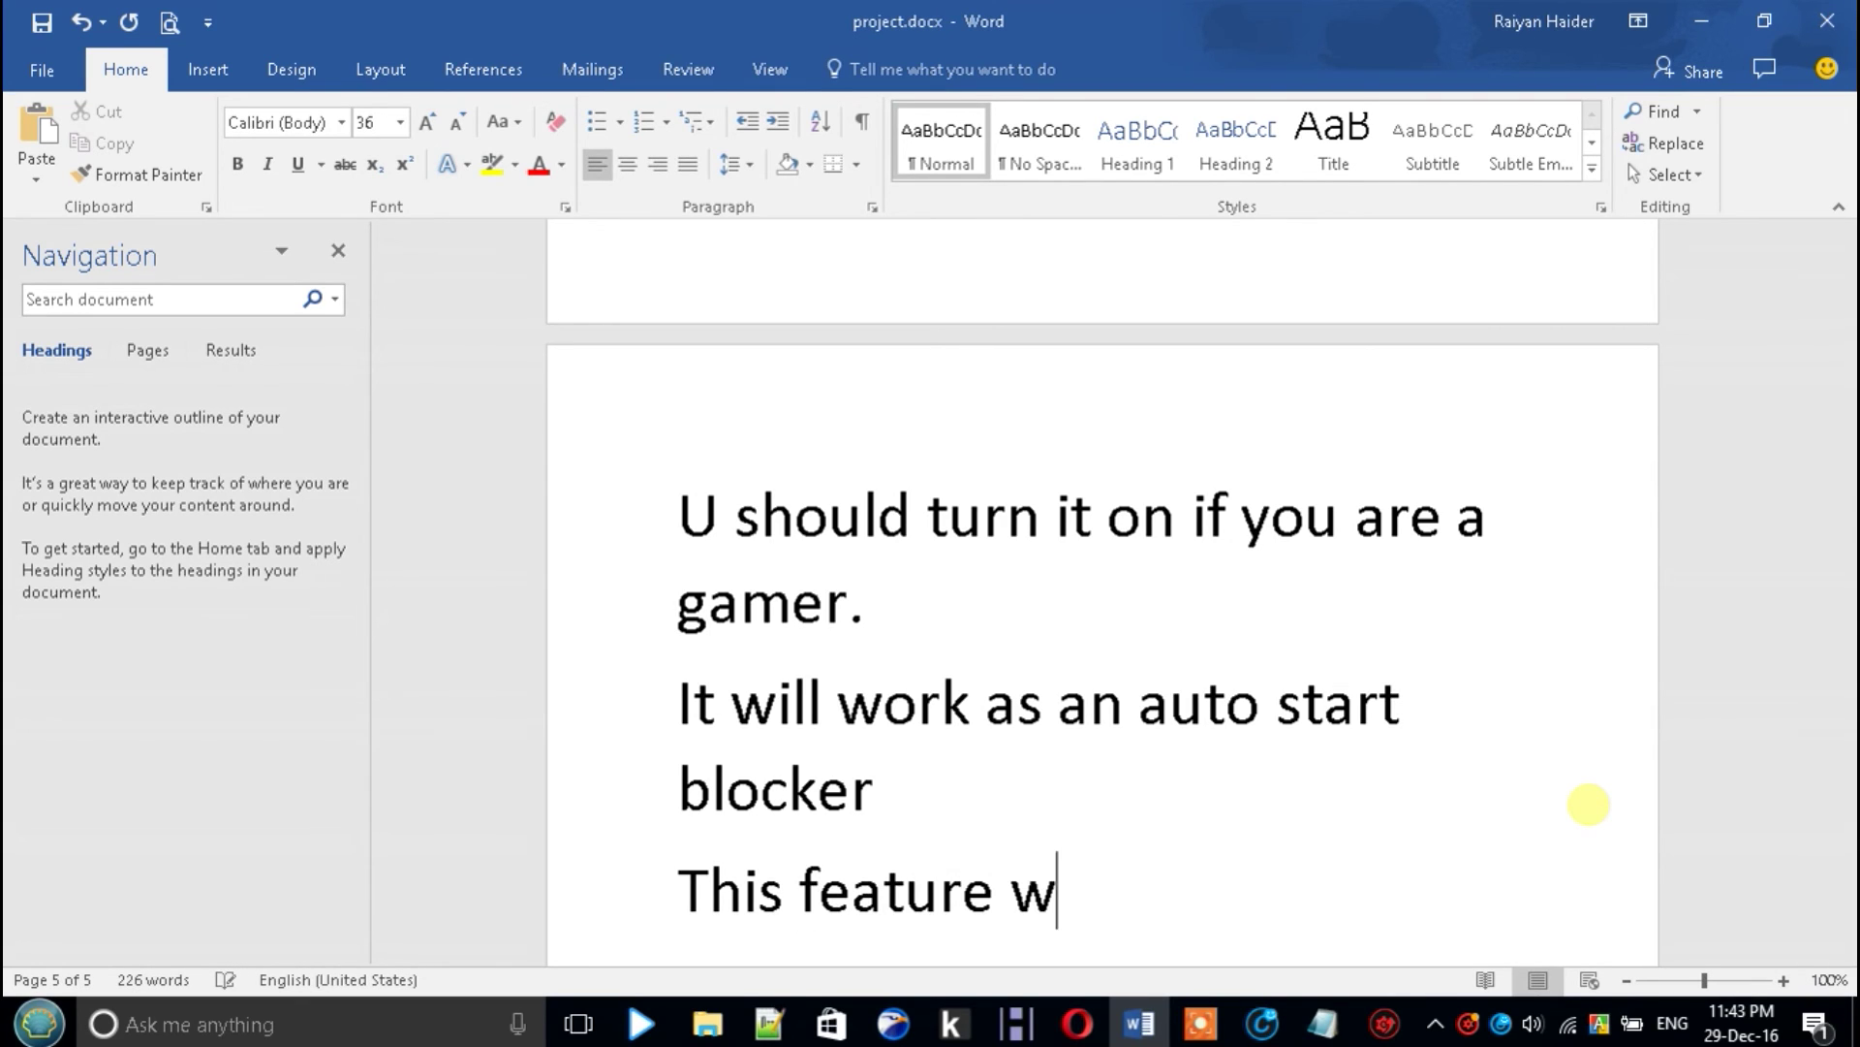
text(orks li)
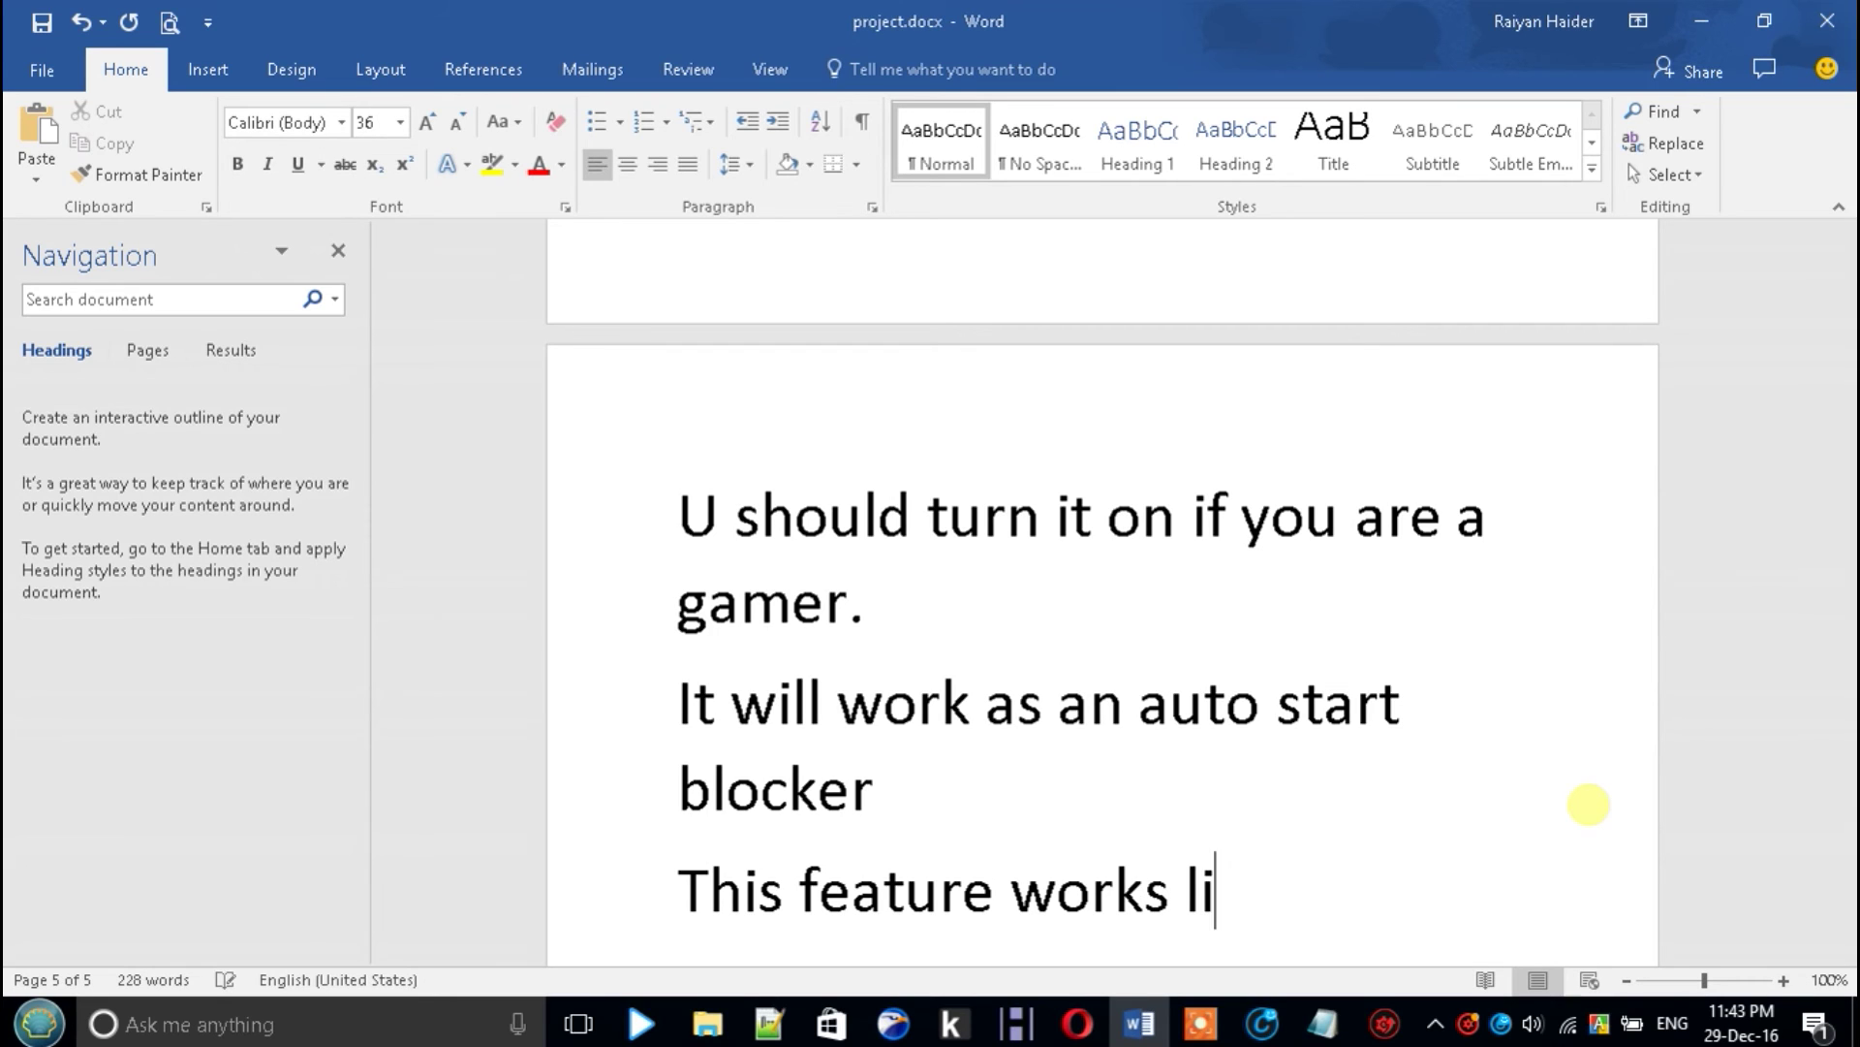
text(ke an an)
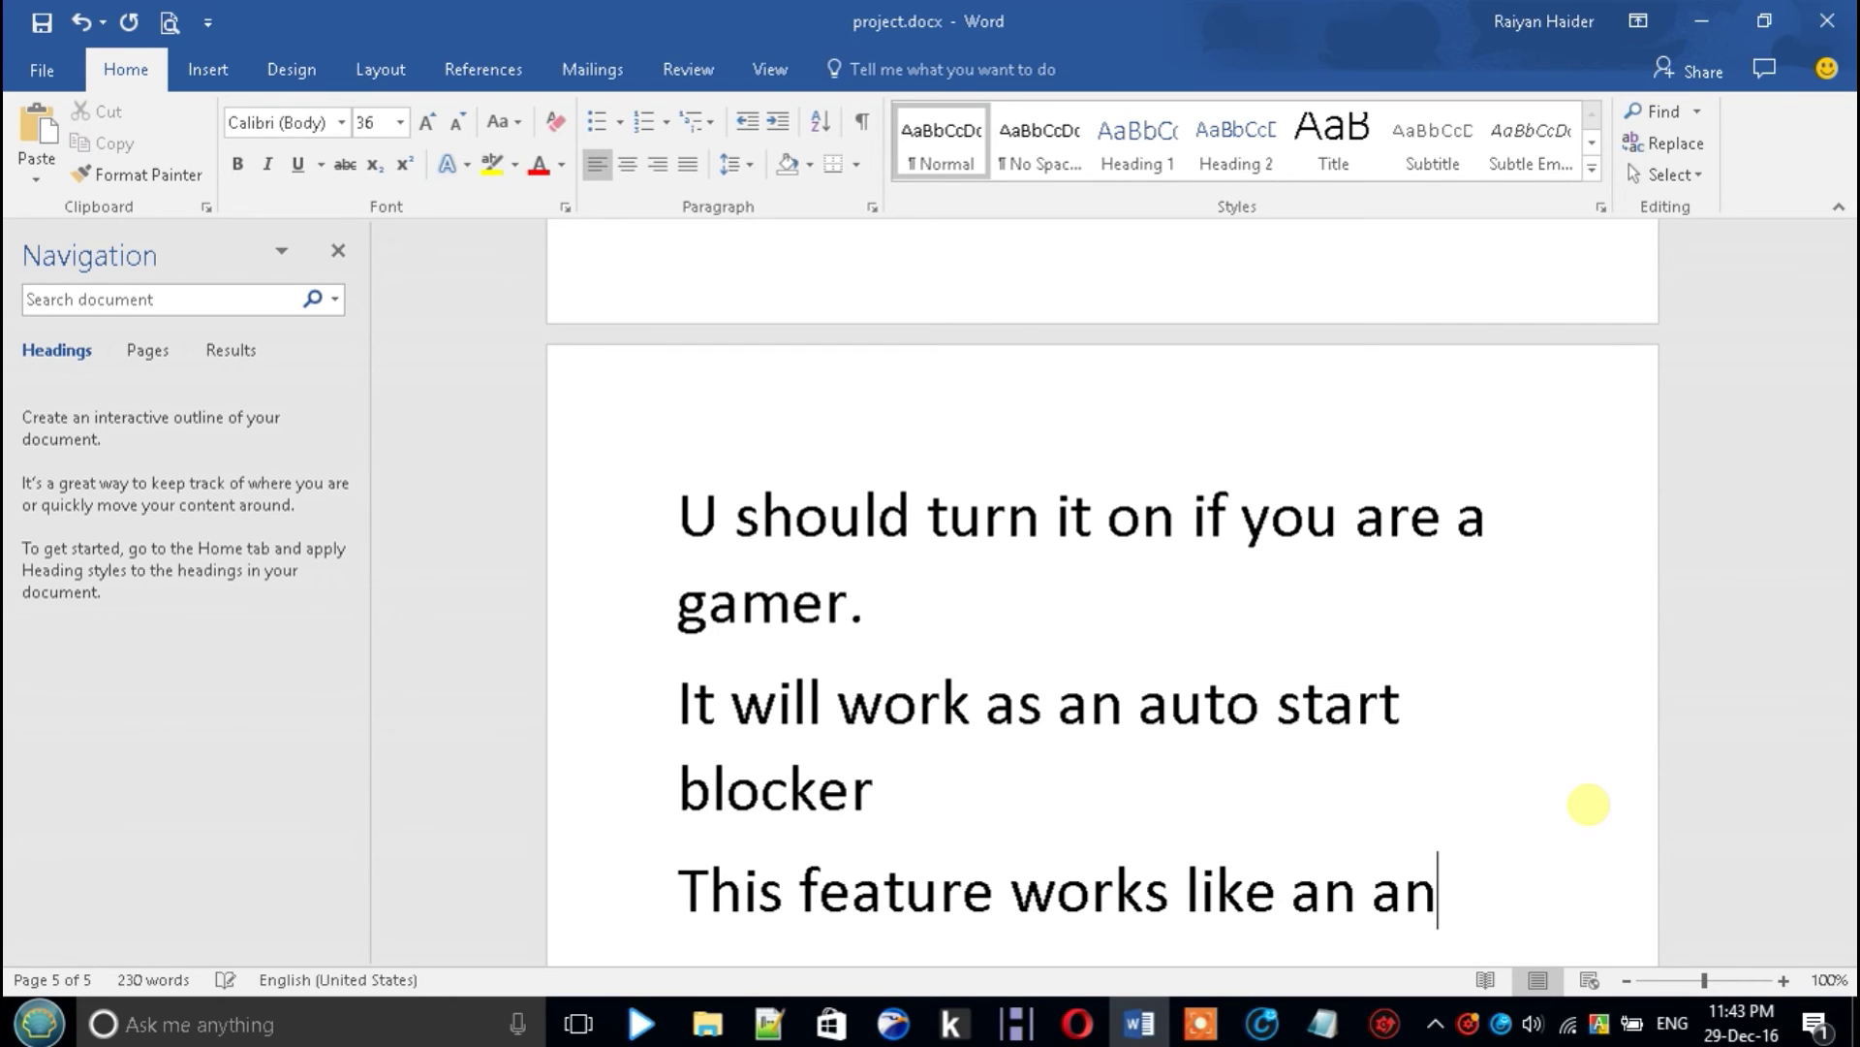
text(tivirus.)
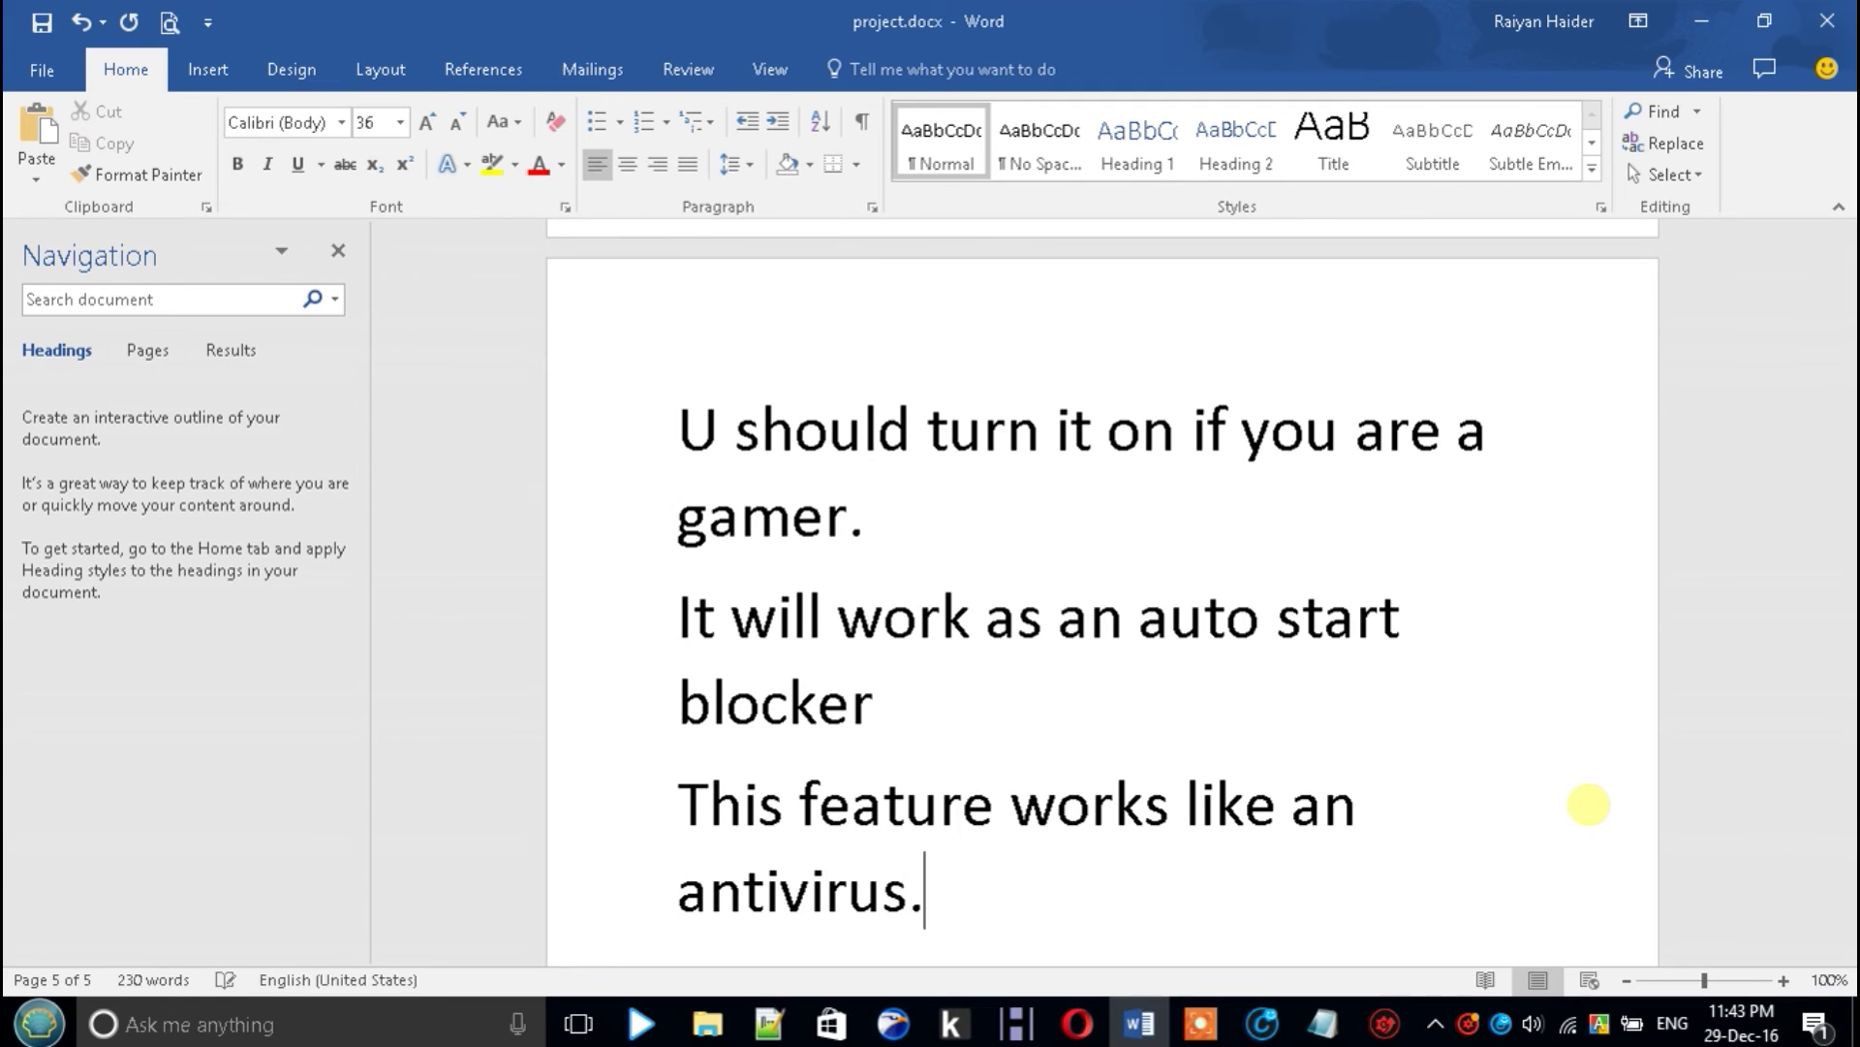
key(Return)
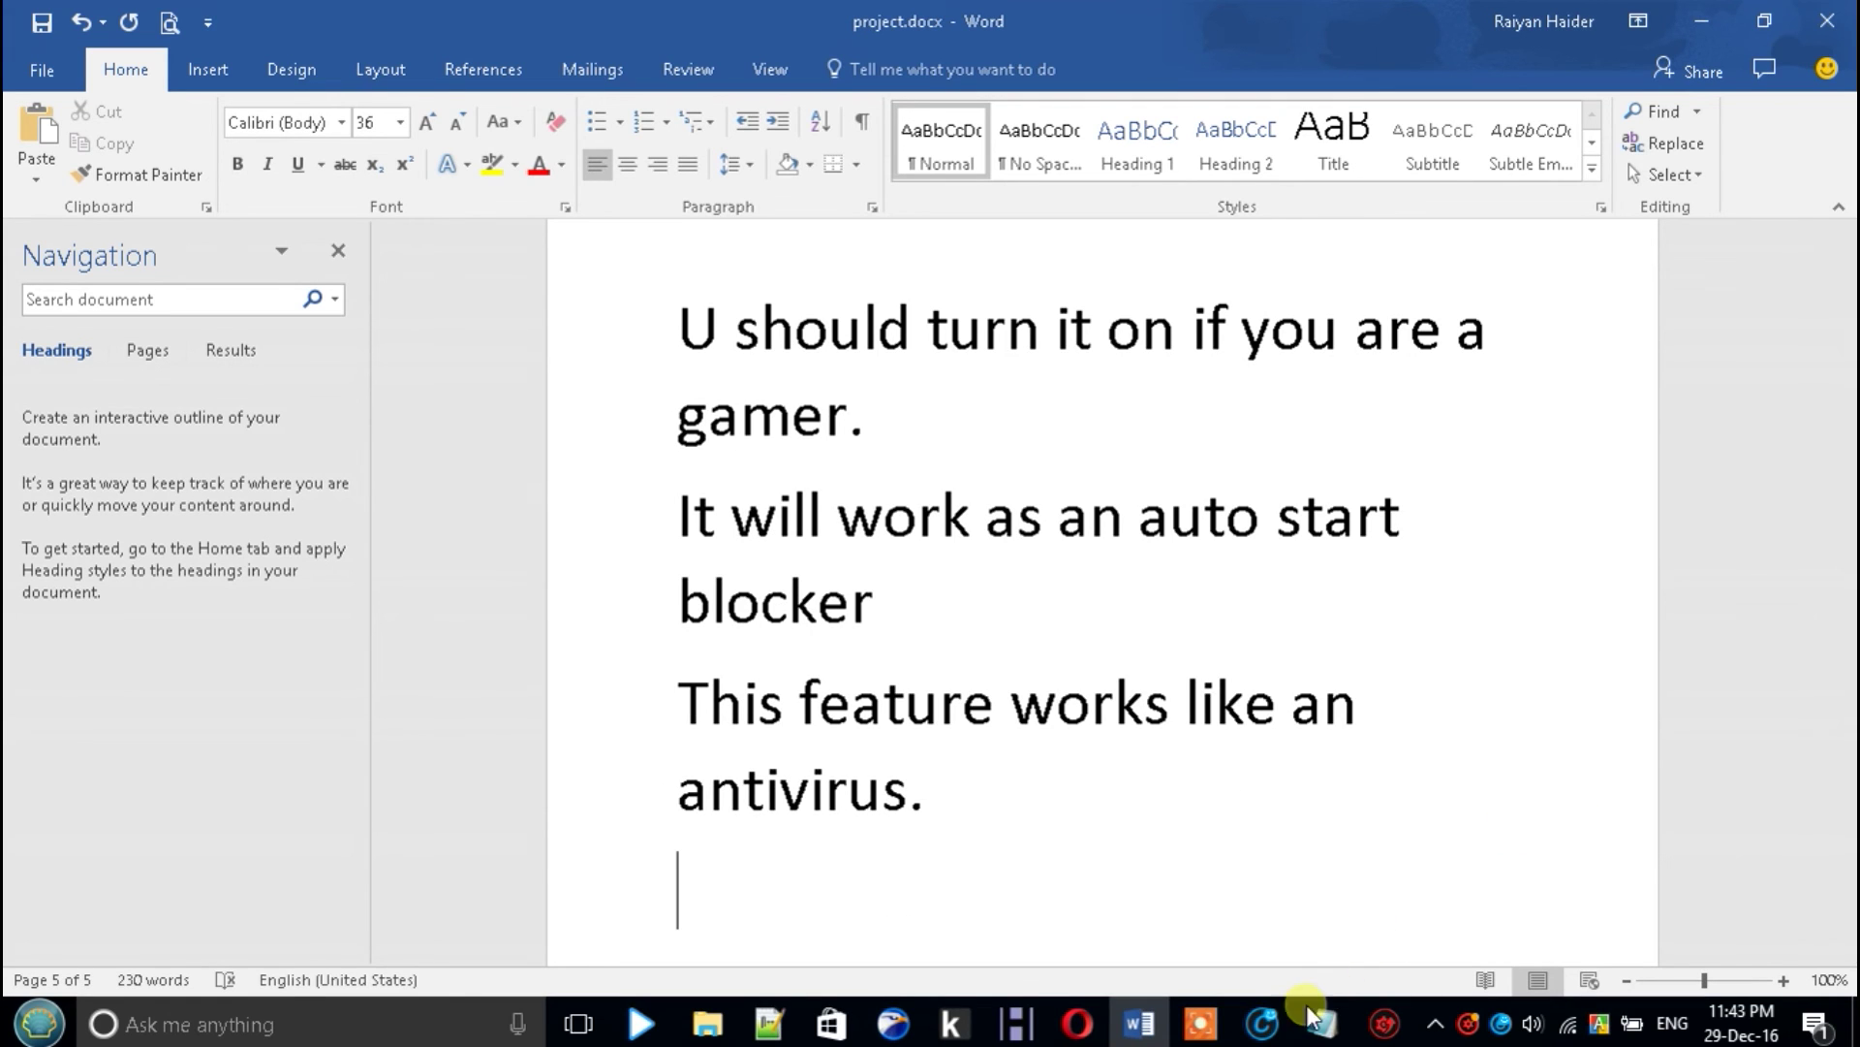
Look over the remaining Protect options in Advanced SystemCare and add "Turn on those features that u want." to the Word notes
click(1263, 1023)
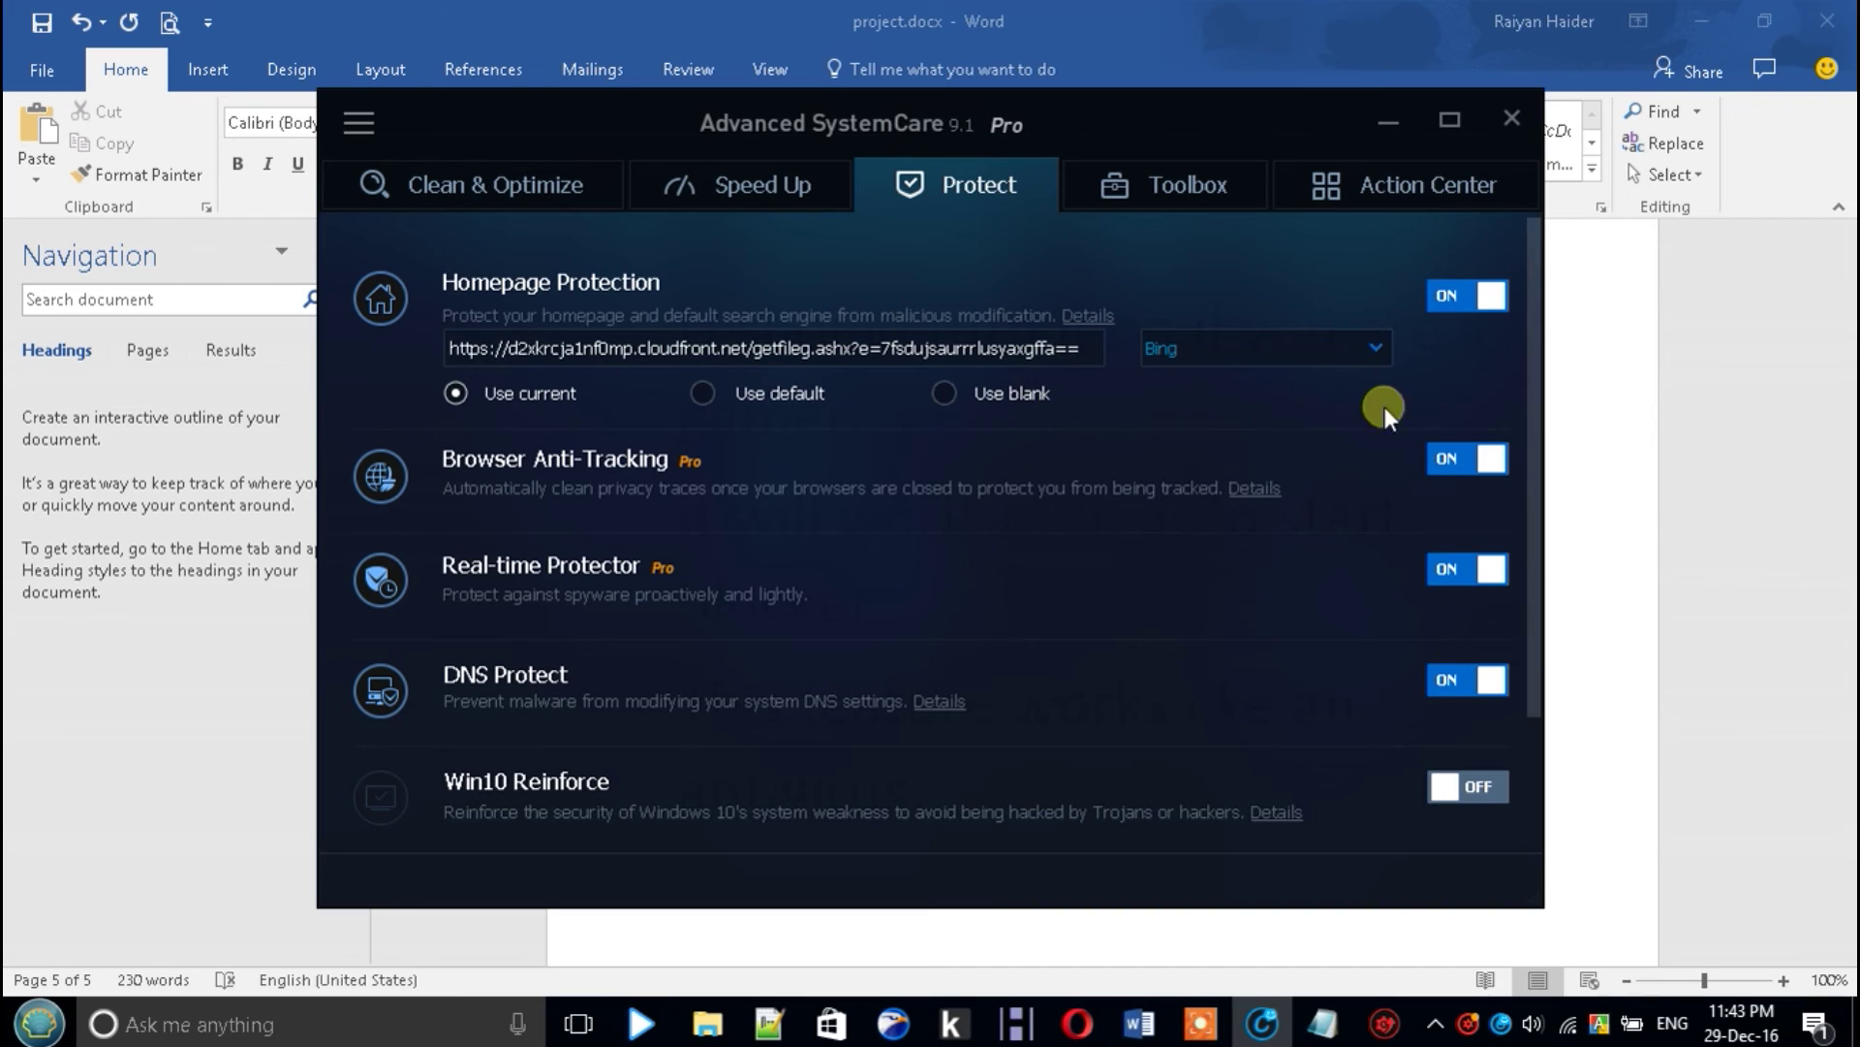
drag(1528, 346, 1542, 489)
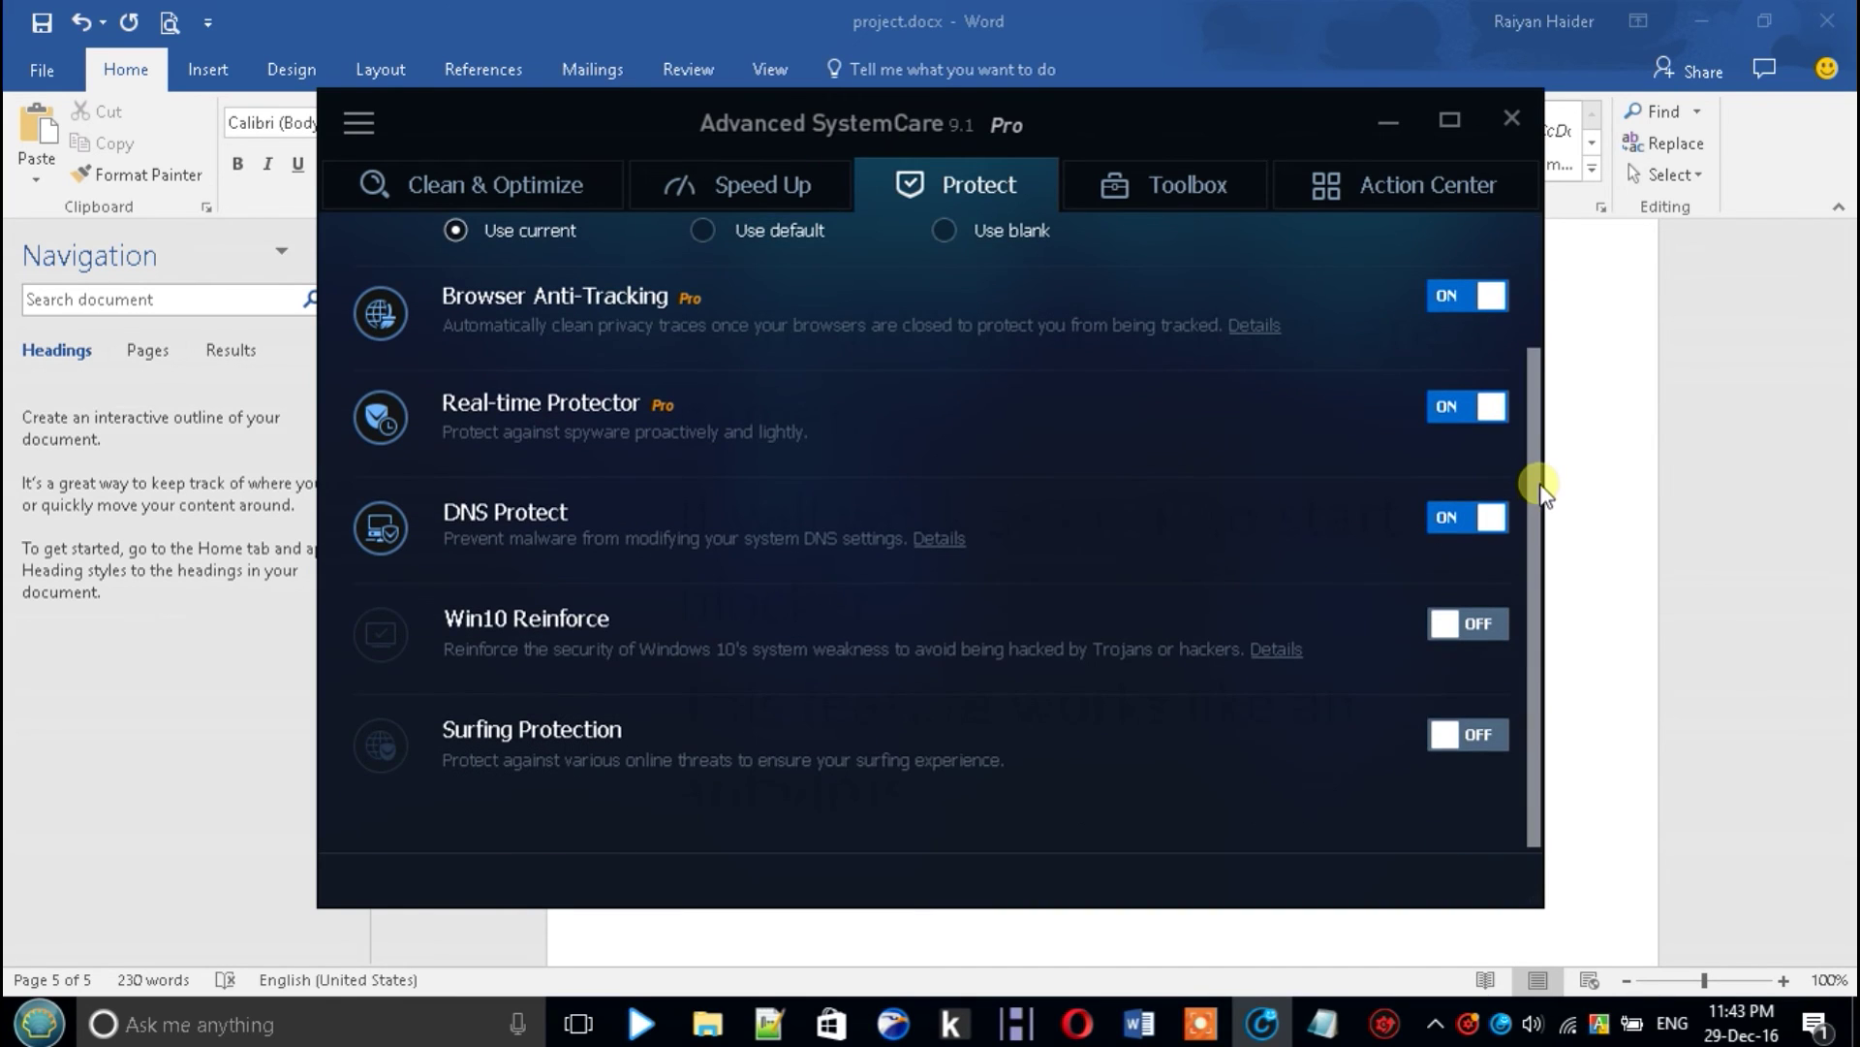
click(1015, 963)
text(Turn on those features tha)
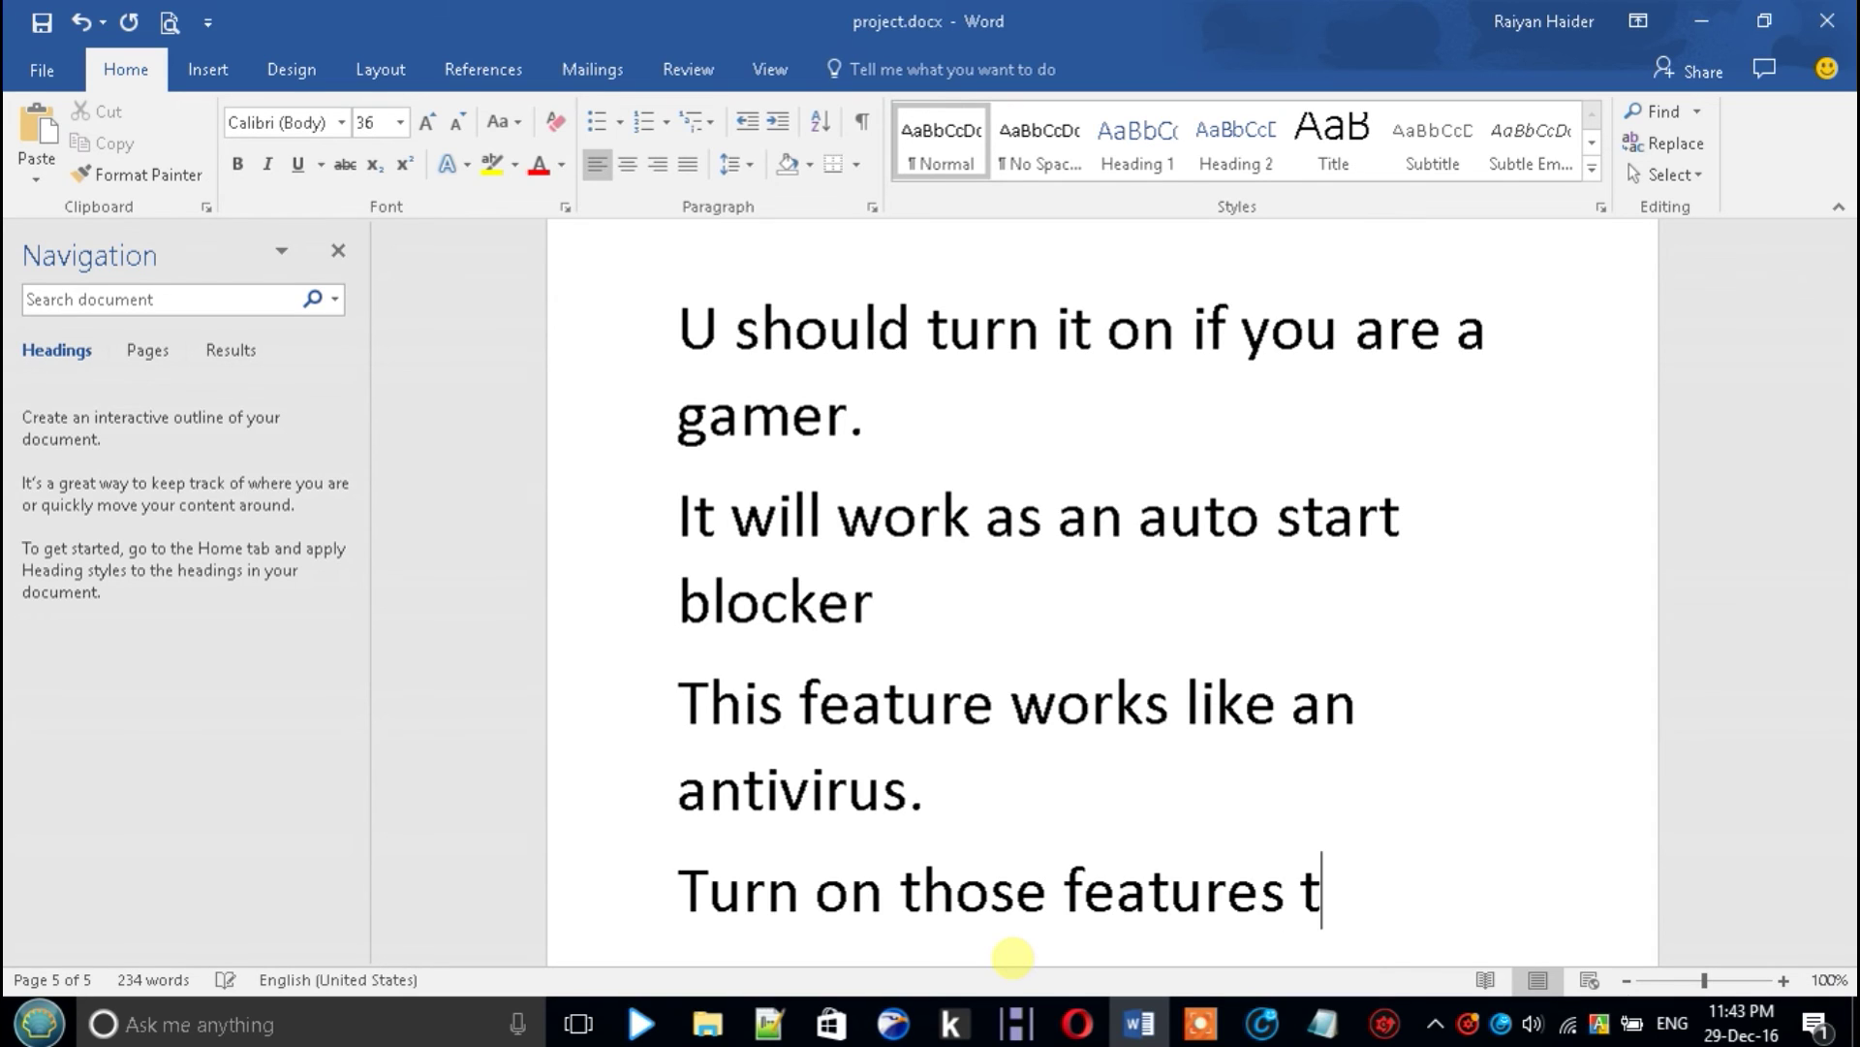
key(BackSpace)
text(hat u )
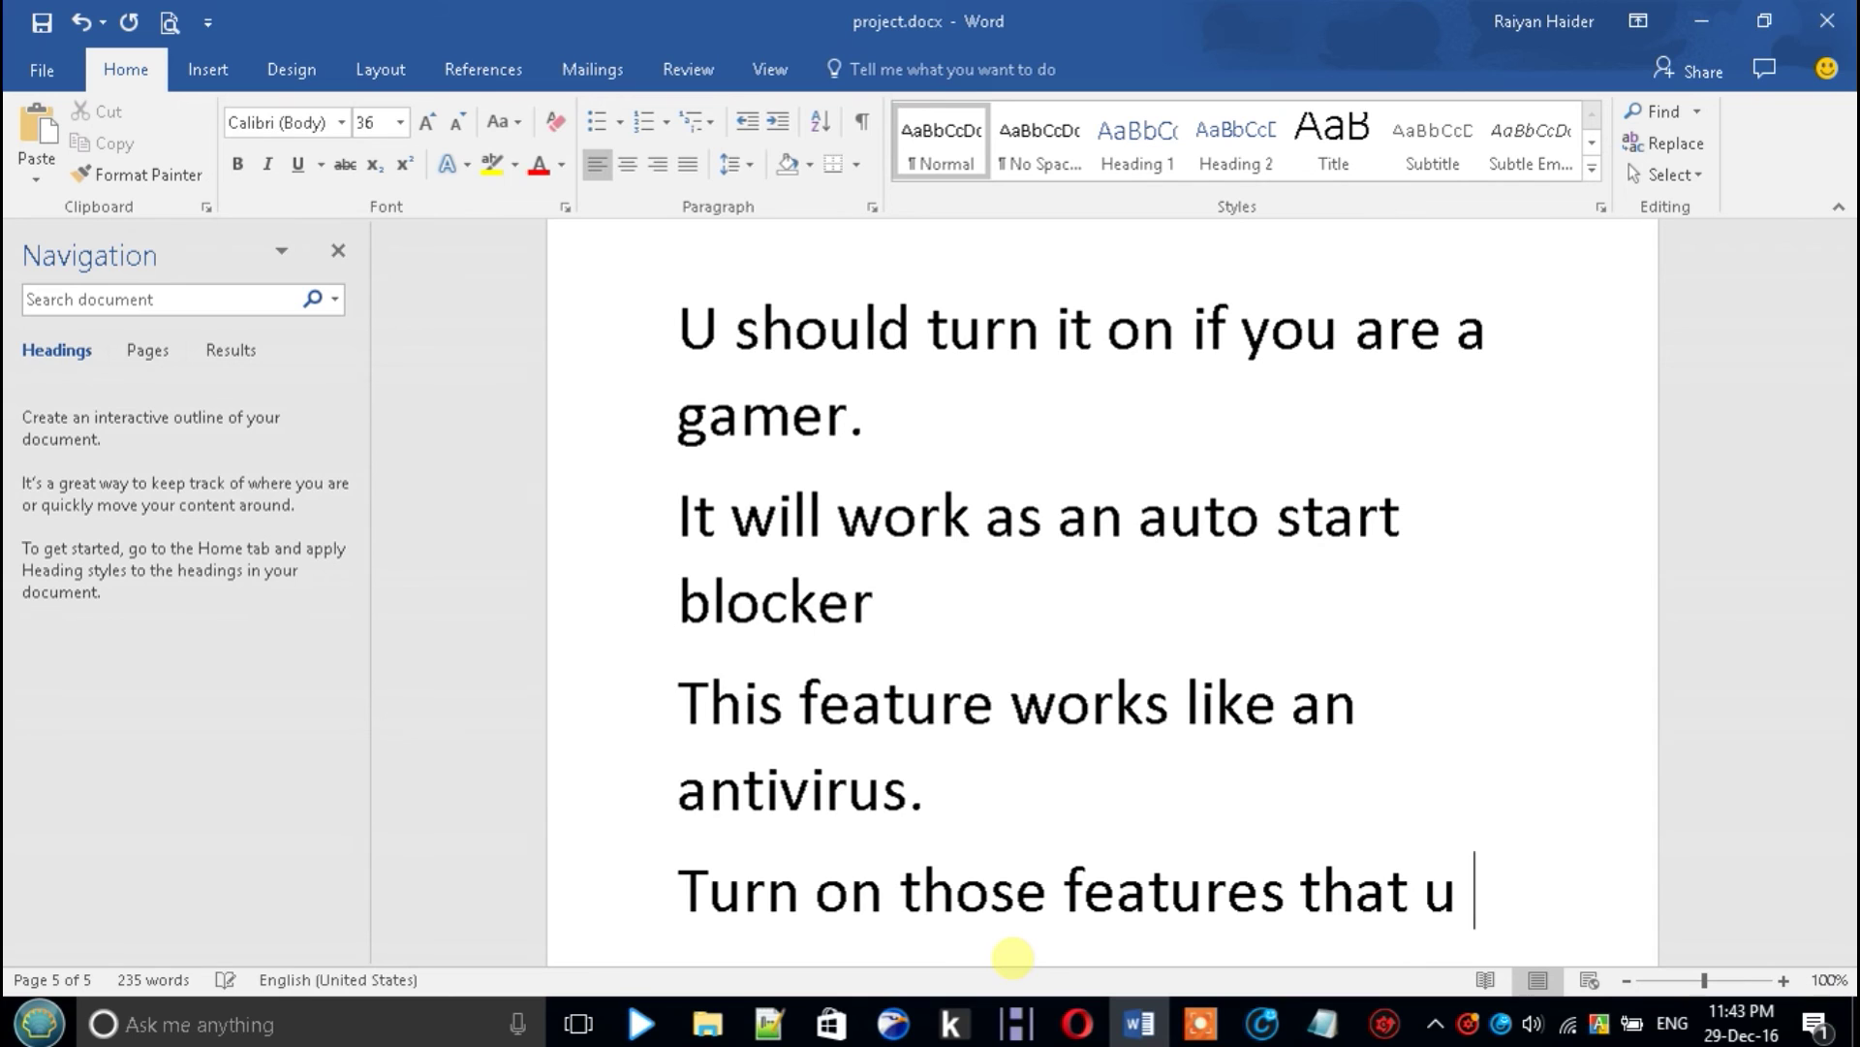
text(want.)
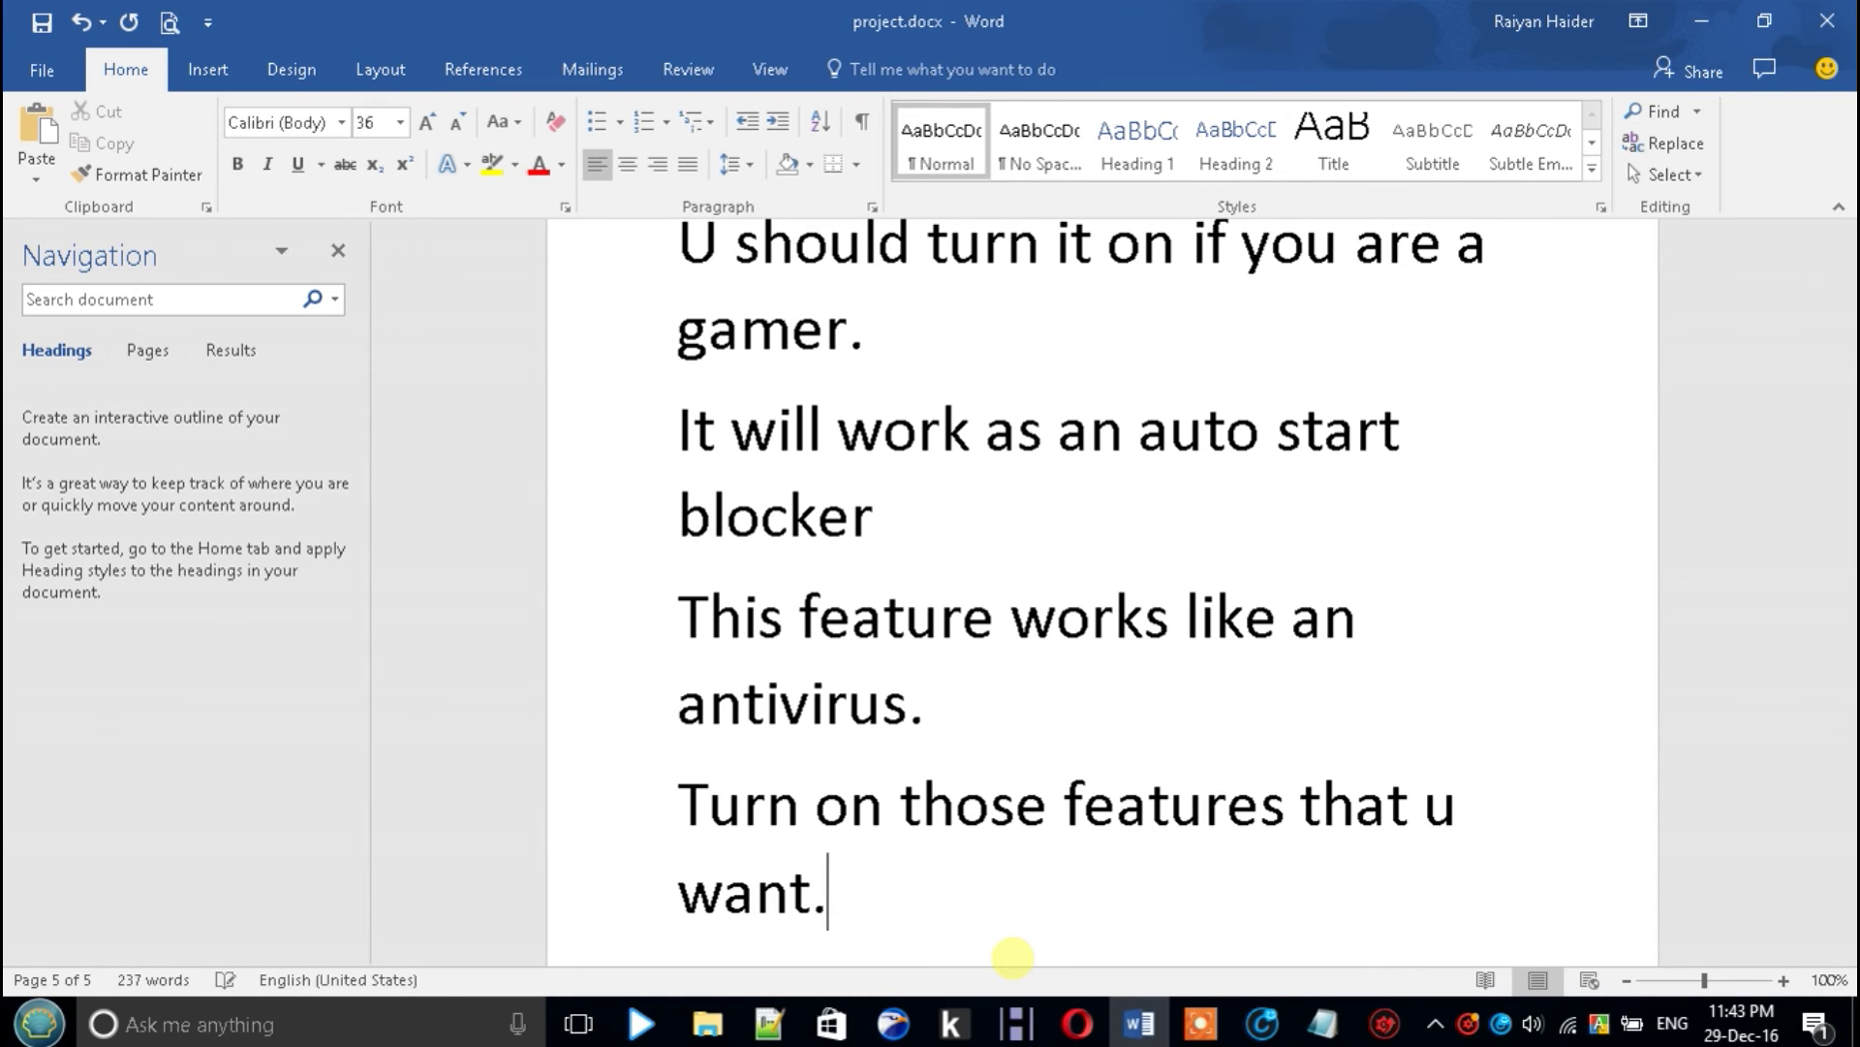
key(Return)
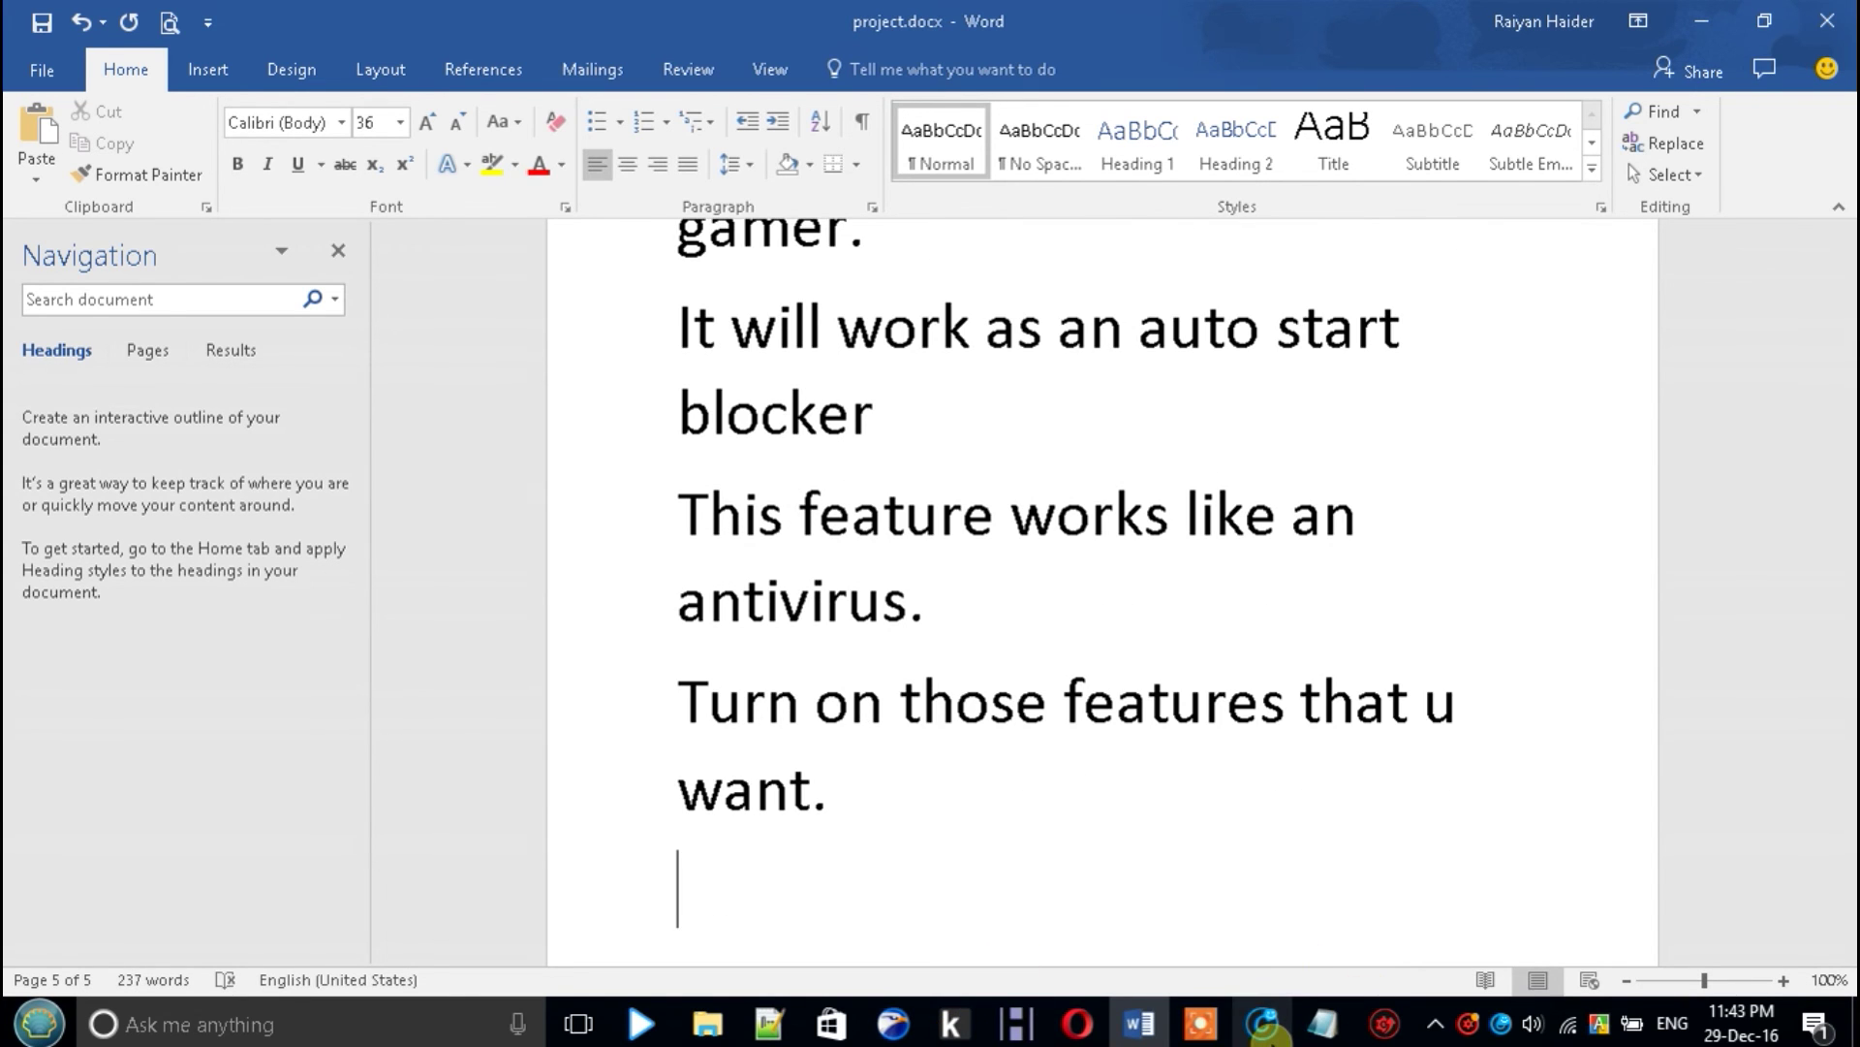
Switch to Advanced SystemCare and look through all the tools offered in the Toolbox
click(1262, 1023)
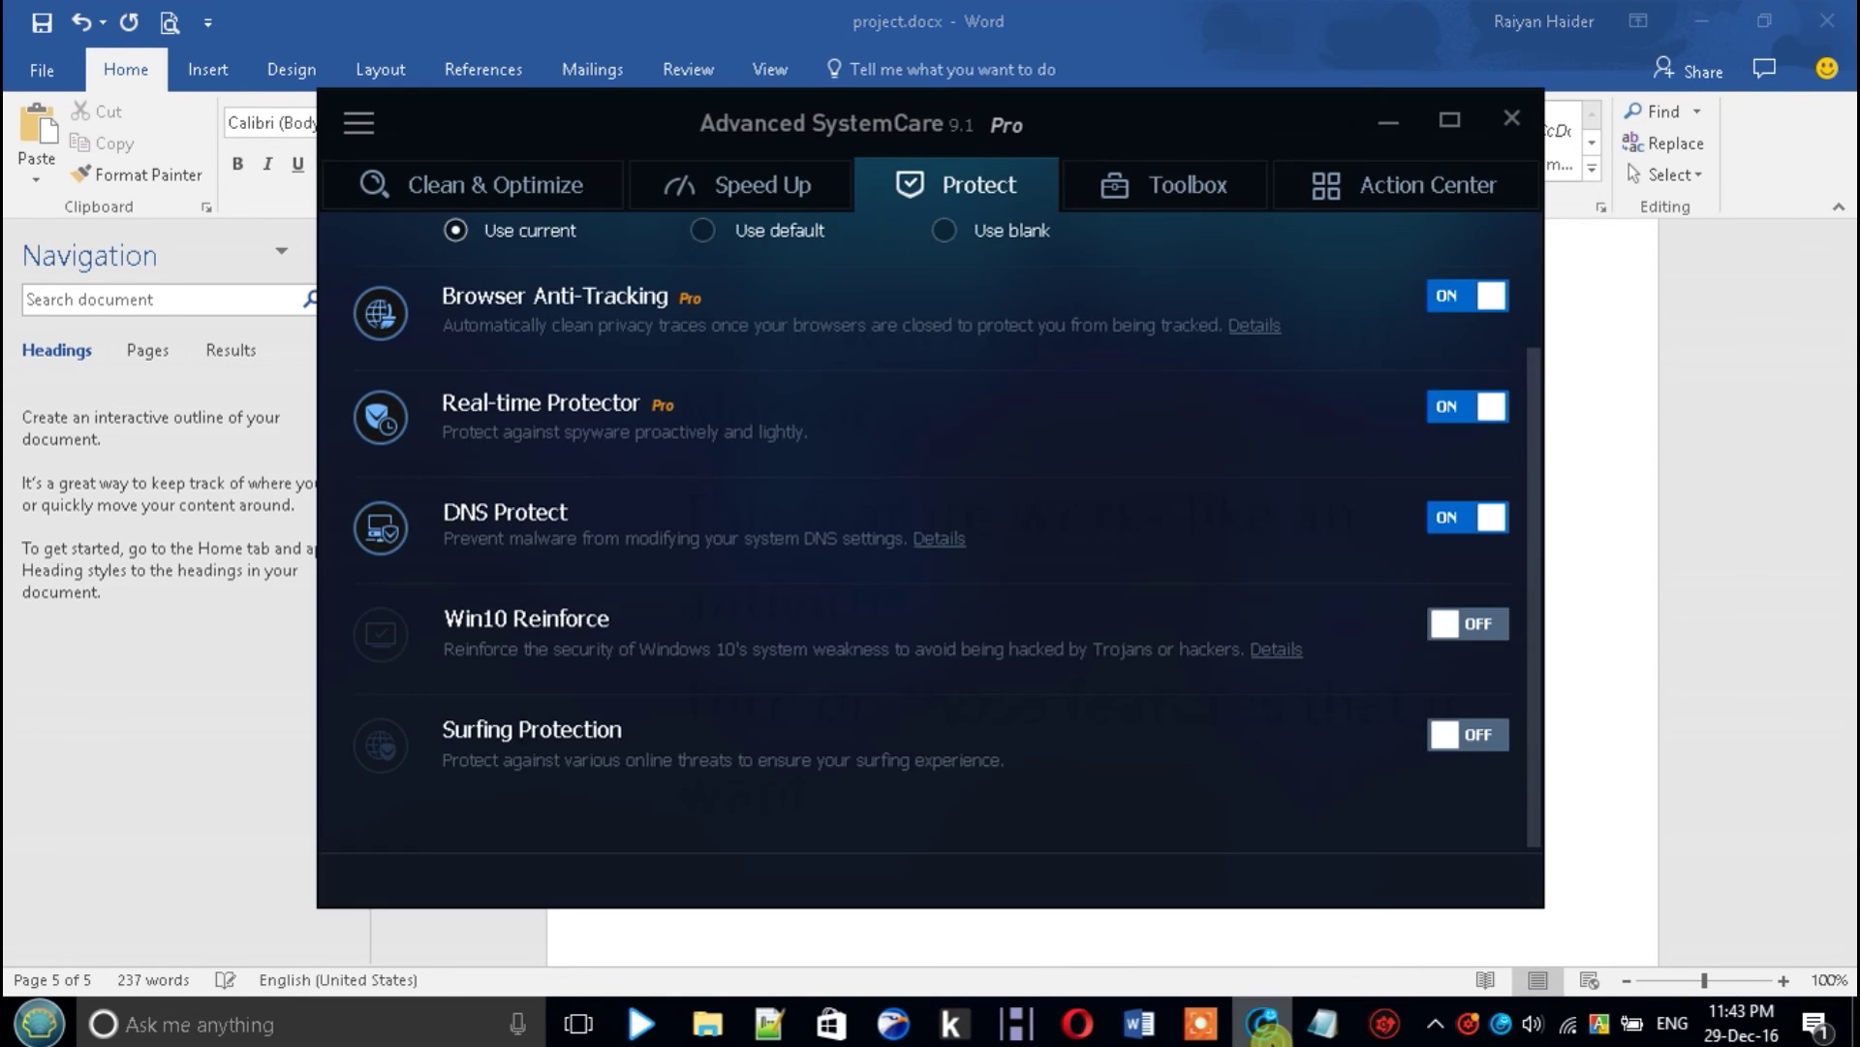
click(1214, 202)
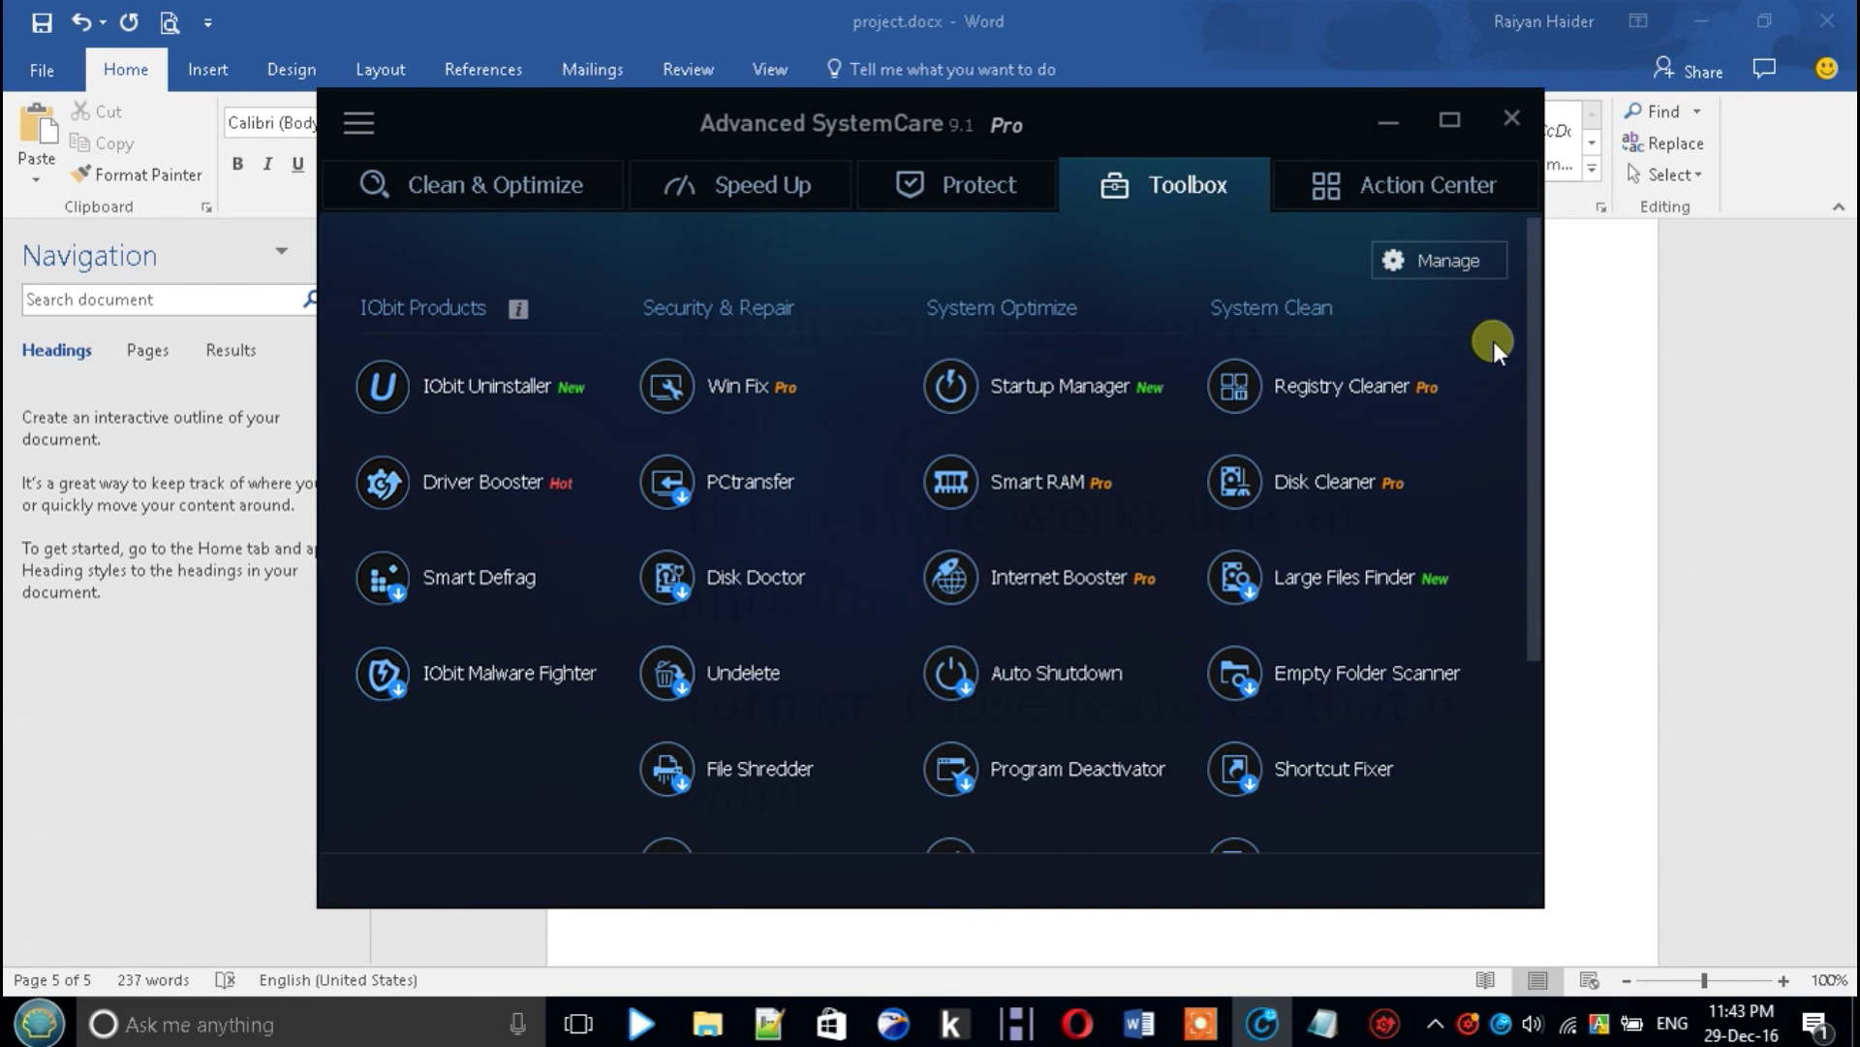
scroll(1521, 527, down, 1)
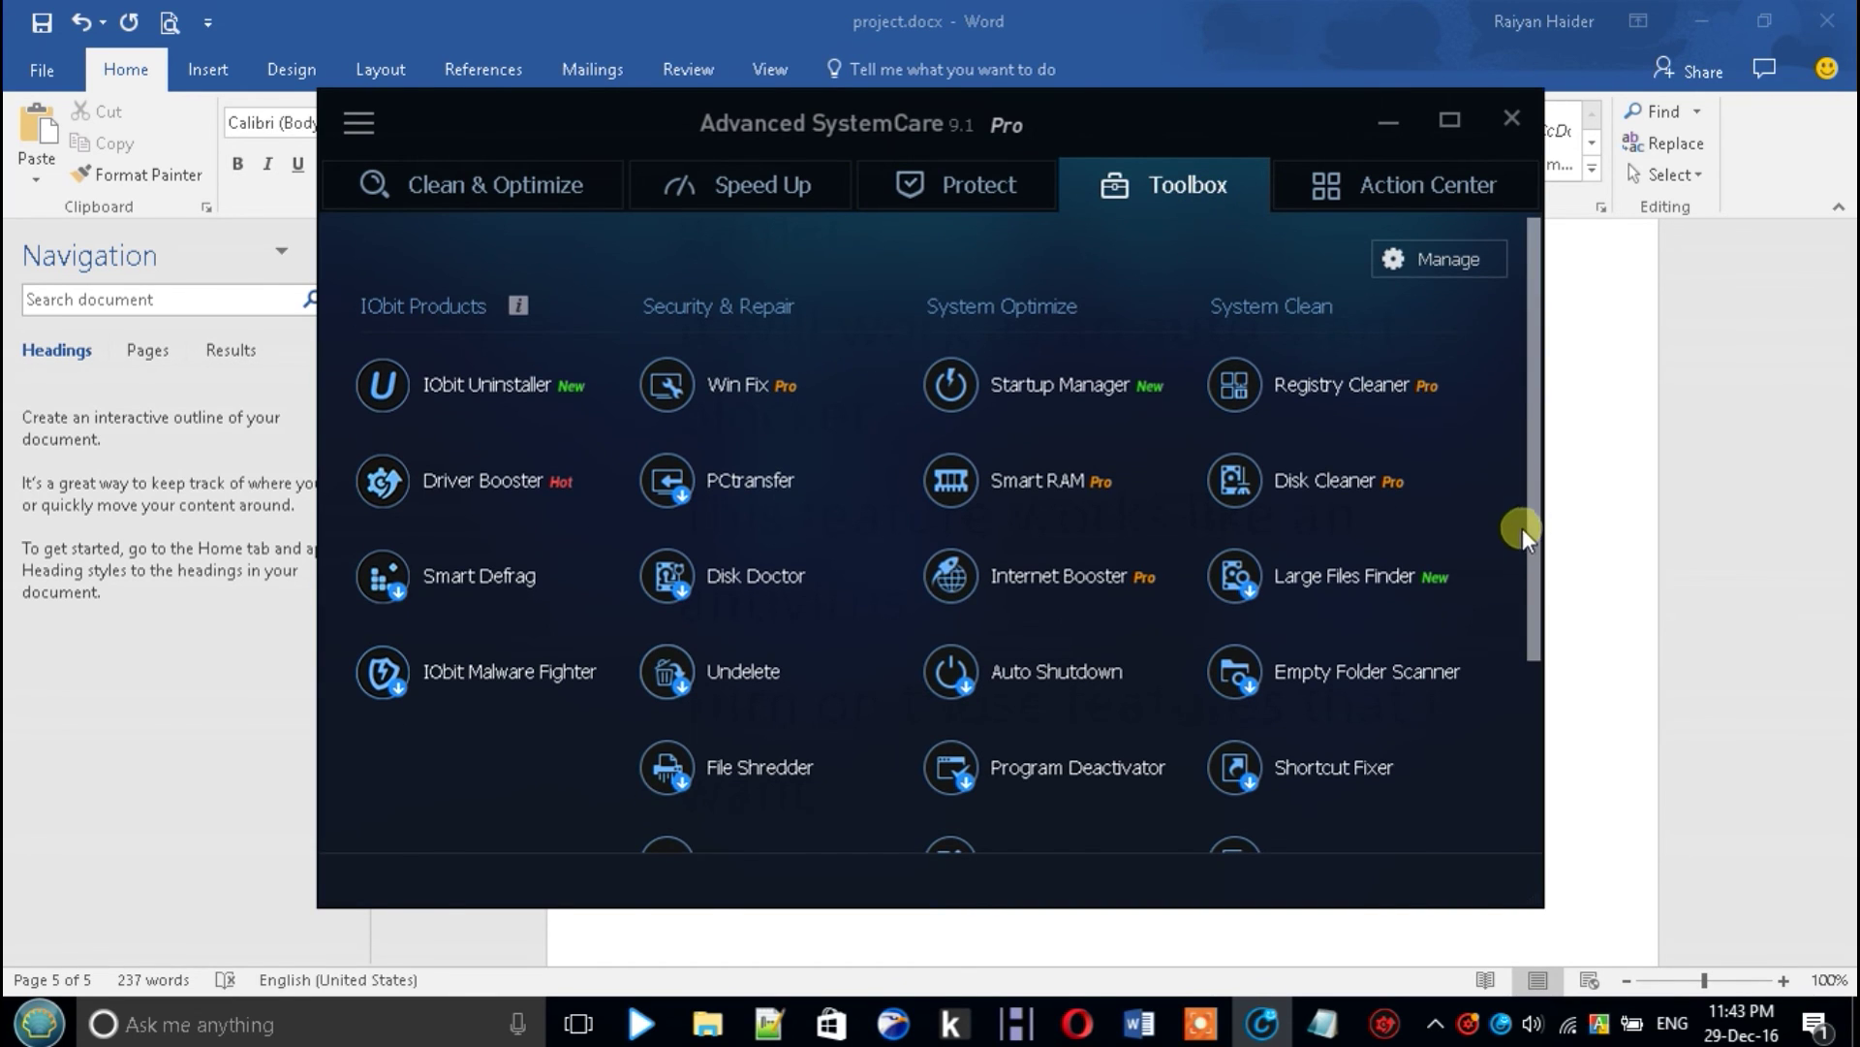
scroll(1522, 528, down, 3)
Switch to Word and add the line "There are many toolbox tools." to the notes
click(1582, 831)
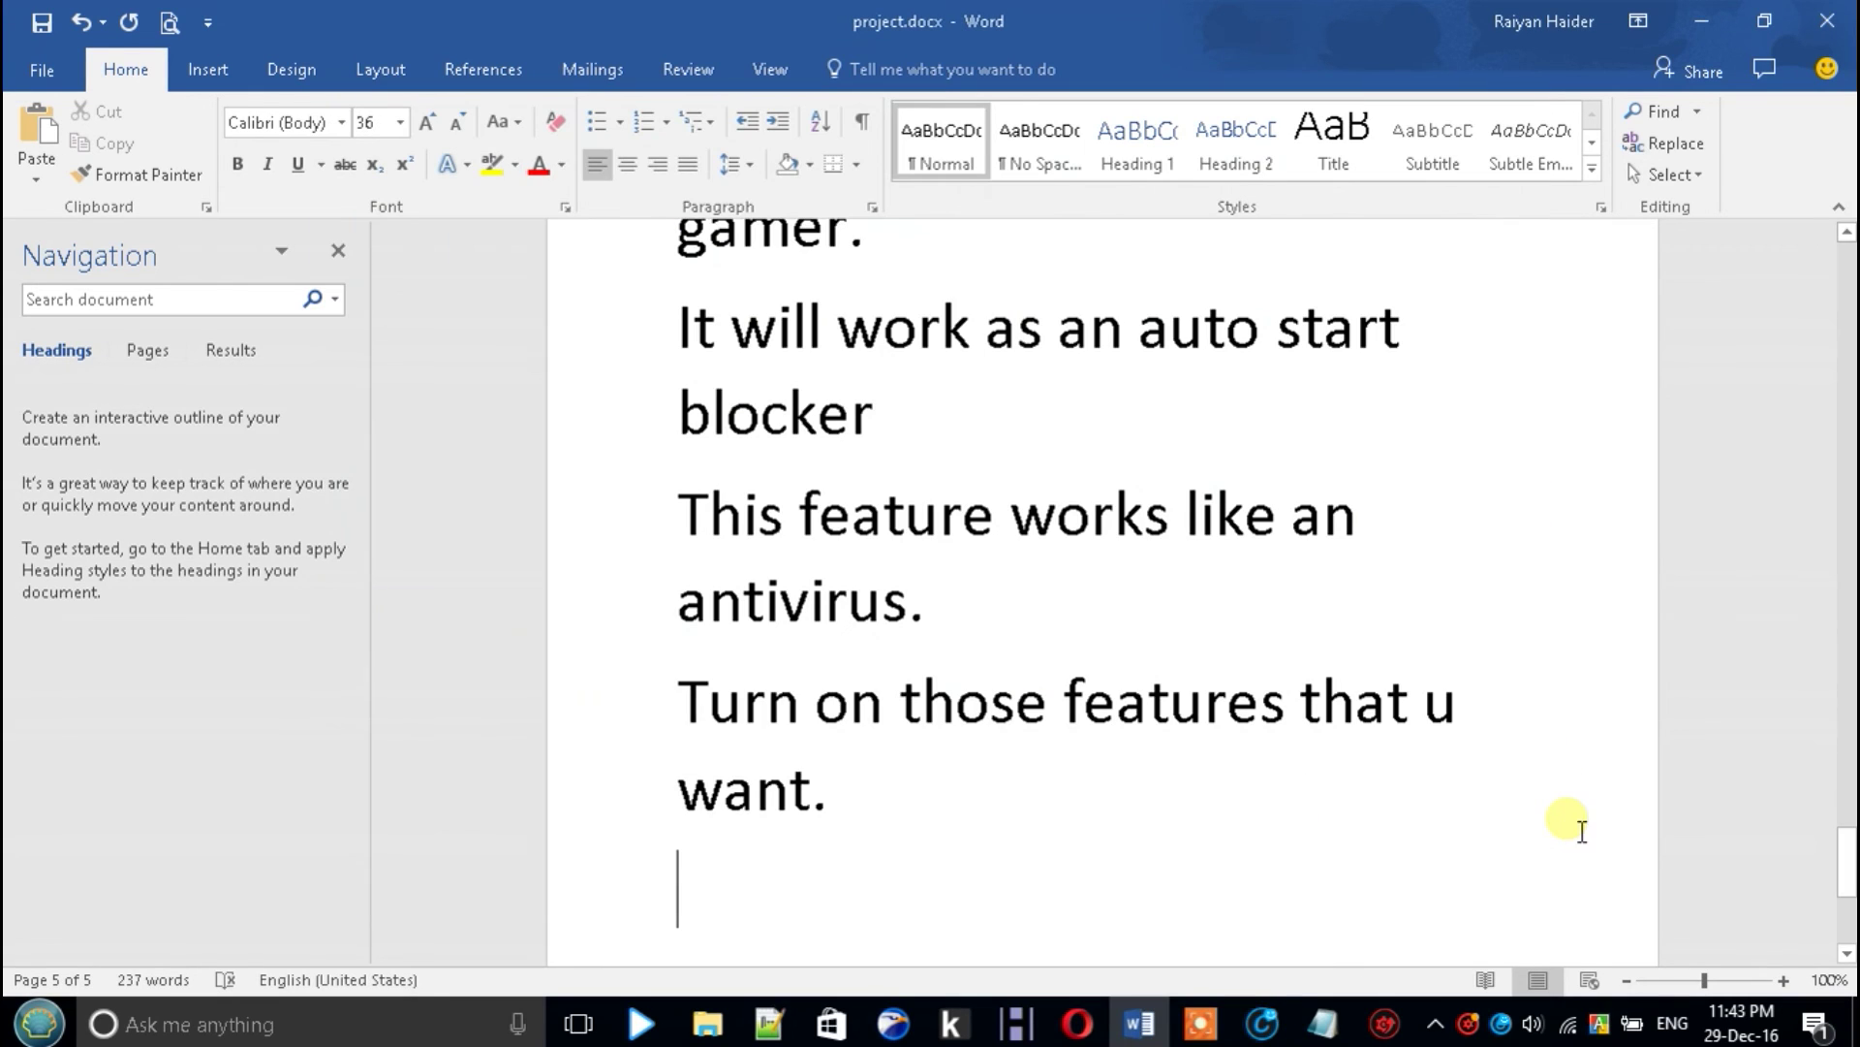
text(There )
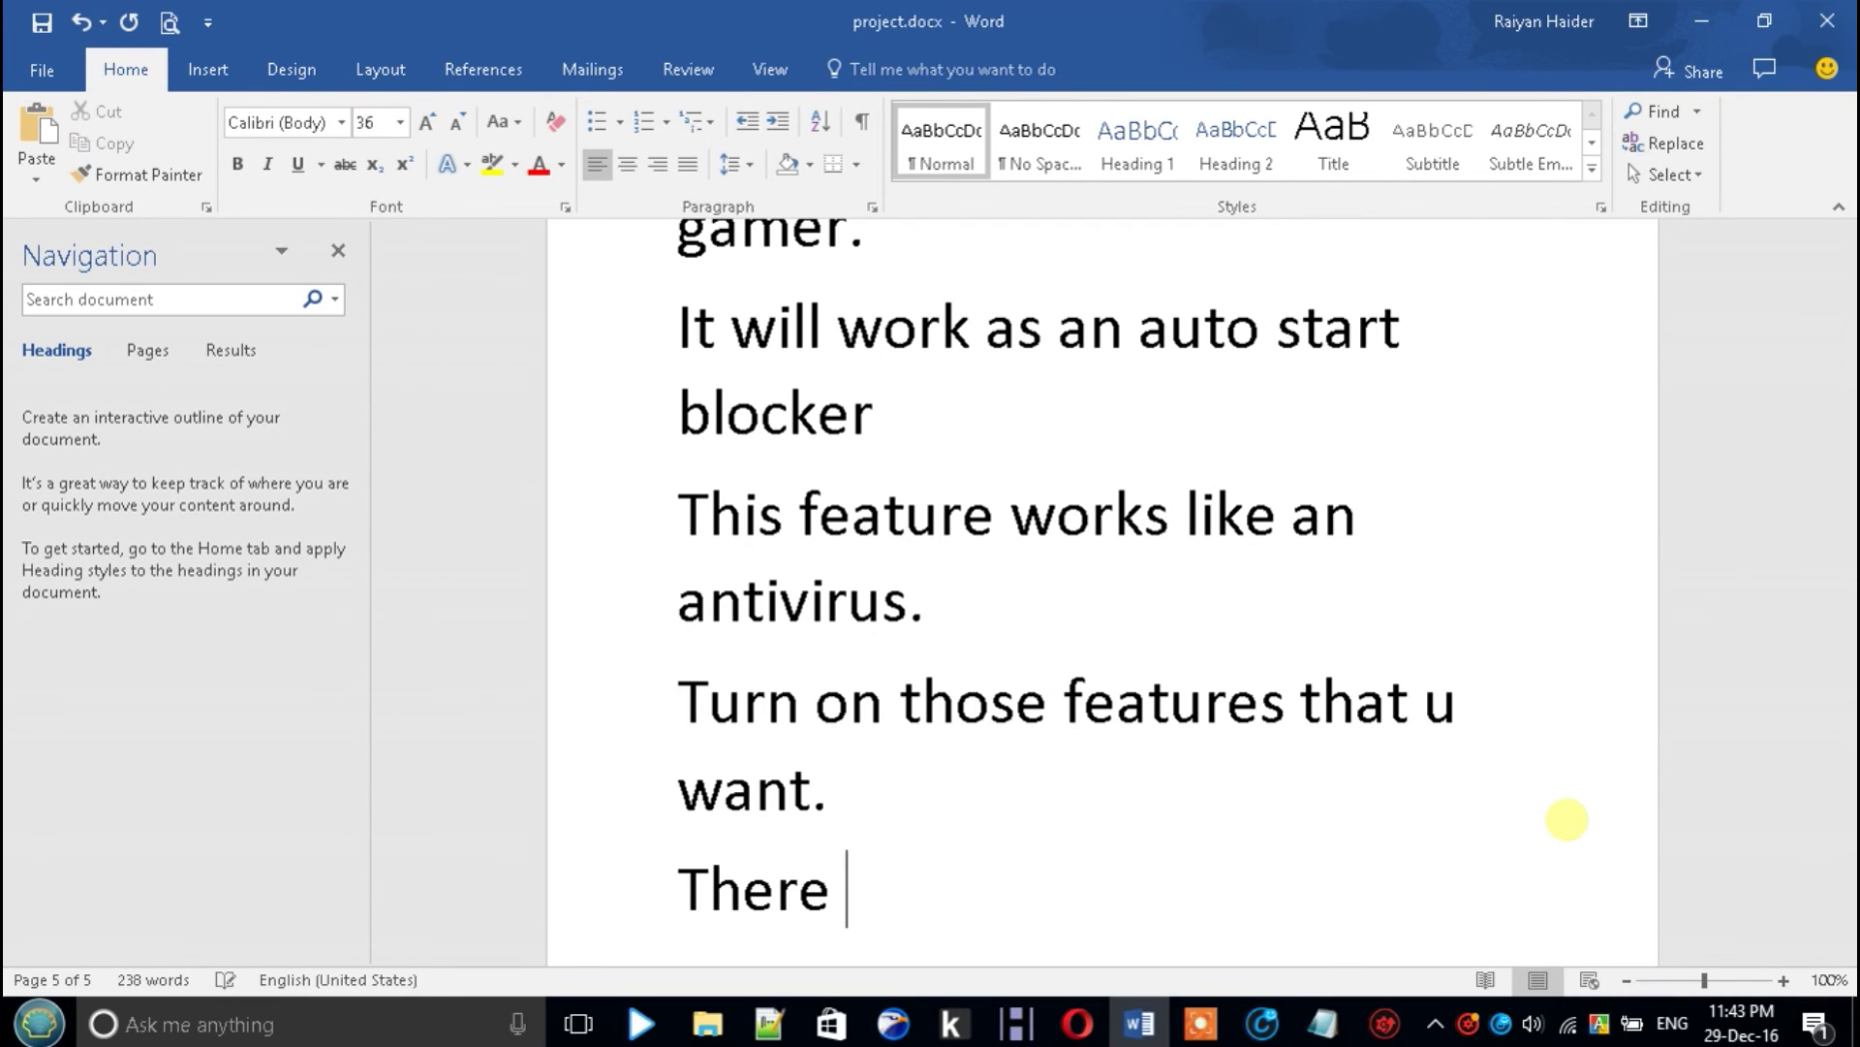
text(are many )
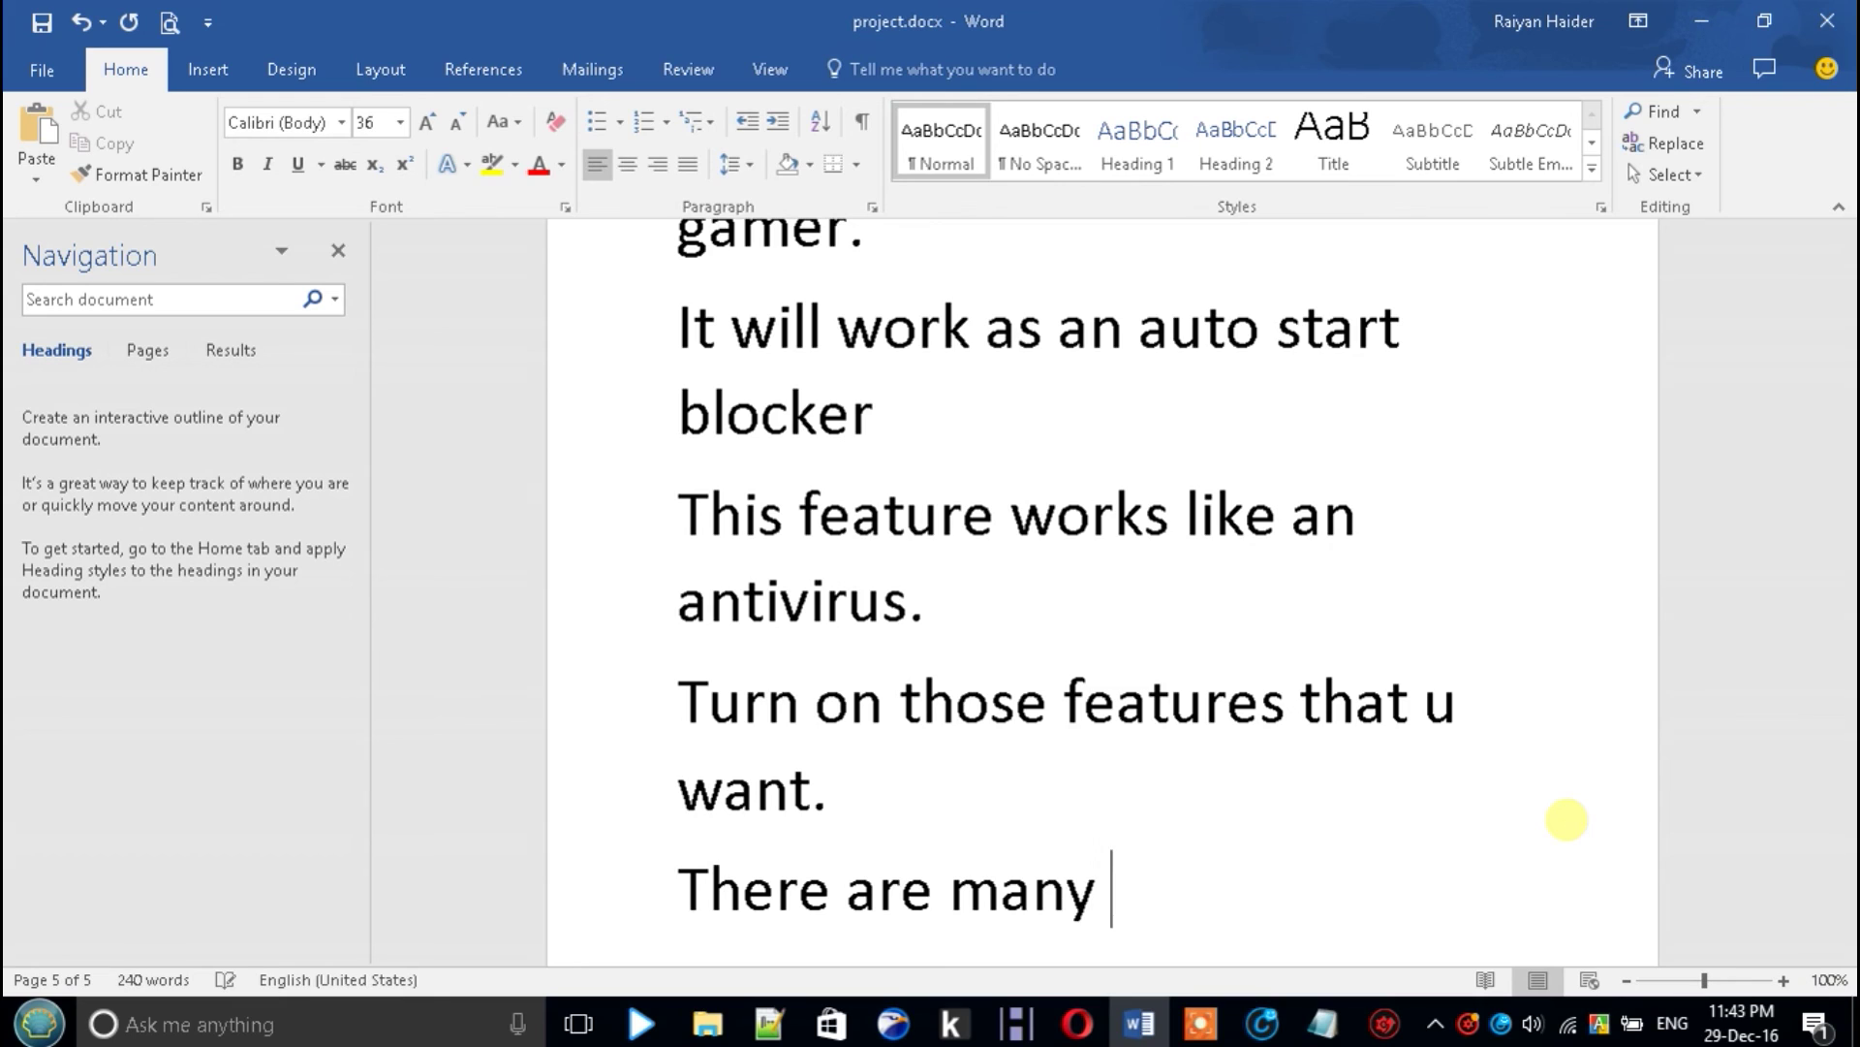
text(toolbo)
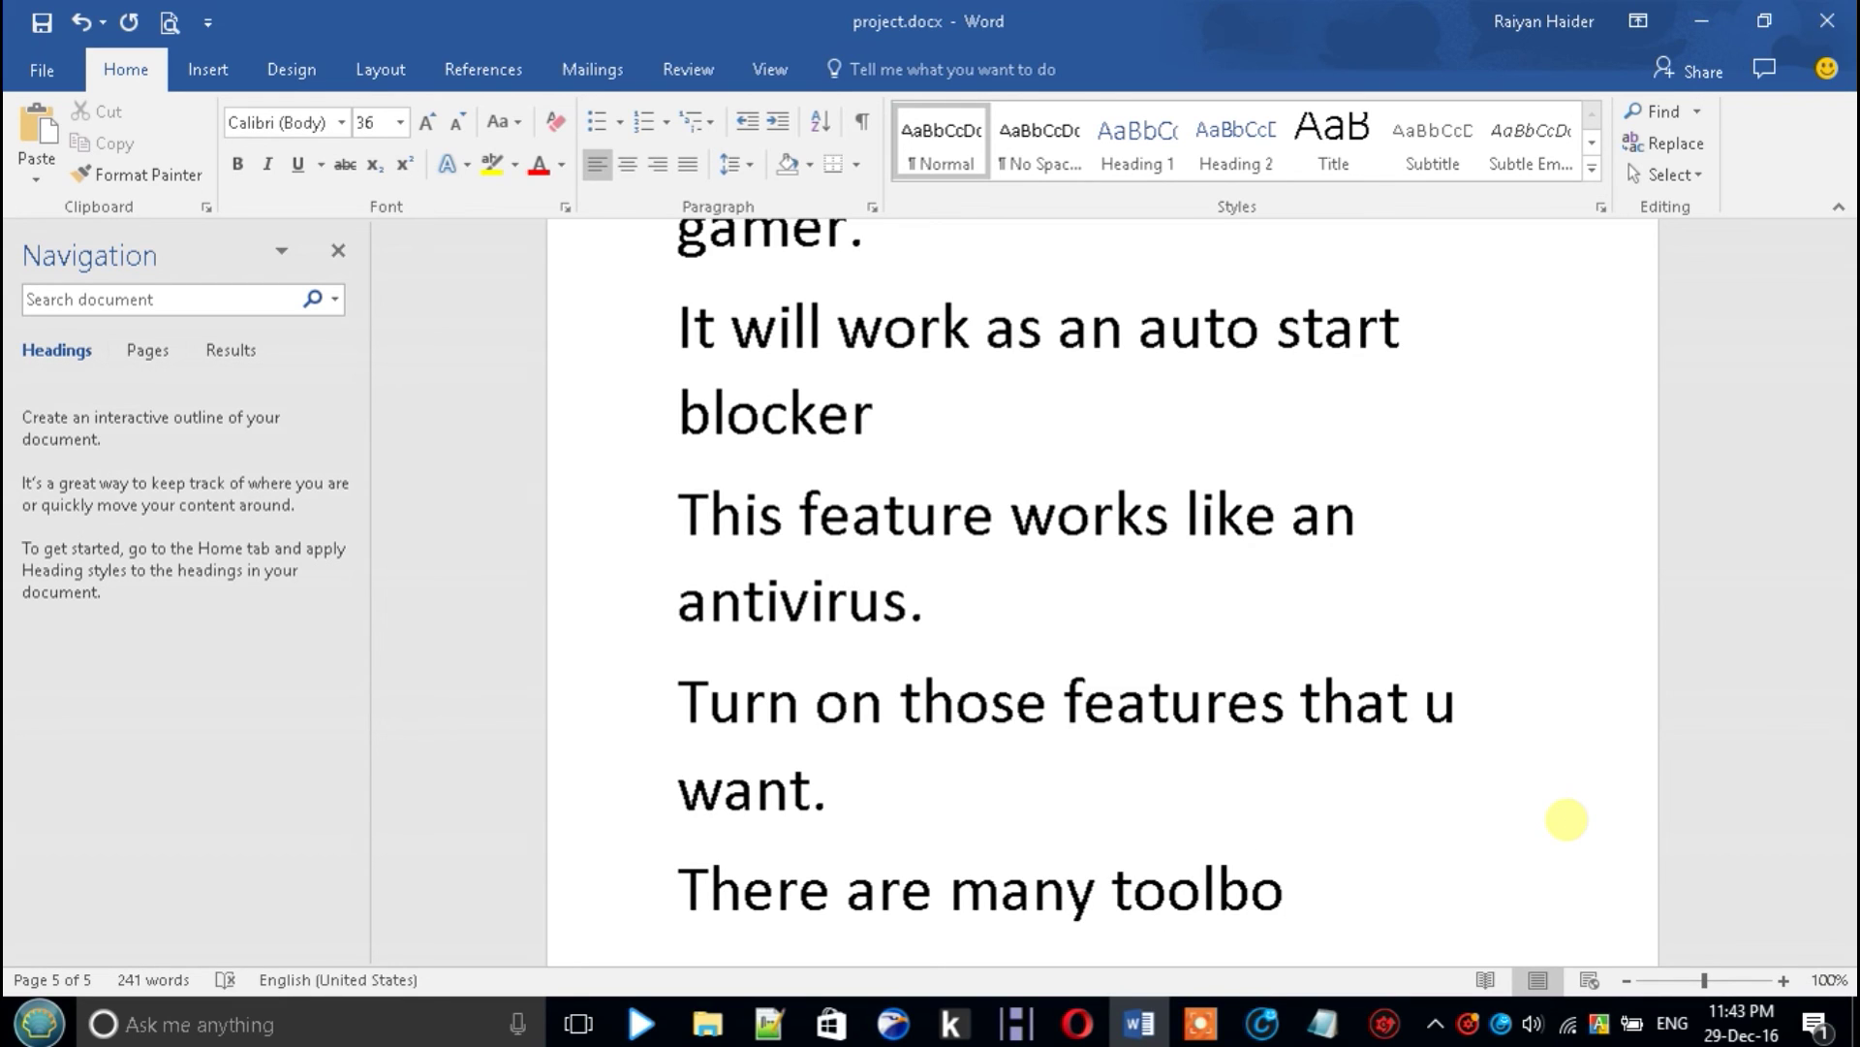
text(x too)
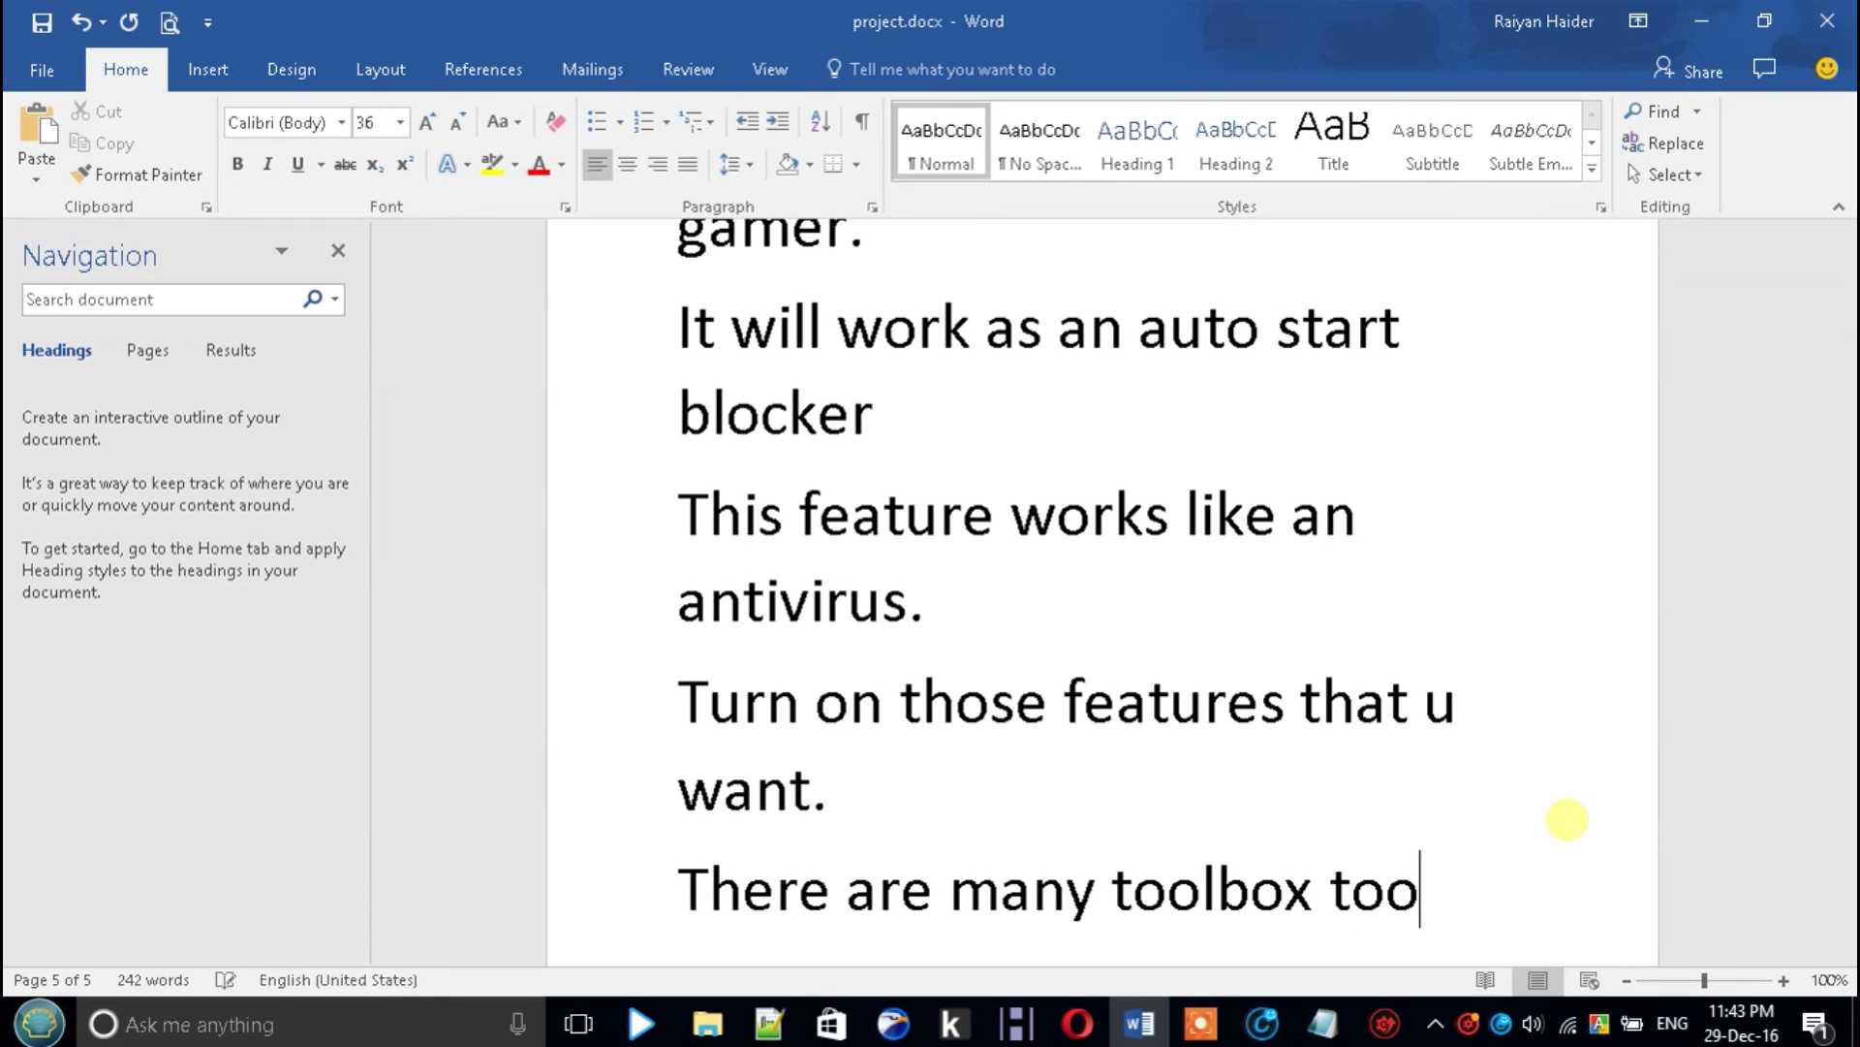
text(ls.)
key(Return)
Add the line "U can use all of them." at the end of the notes
text(U can u)
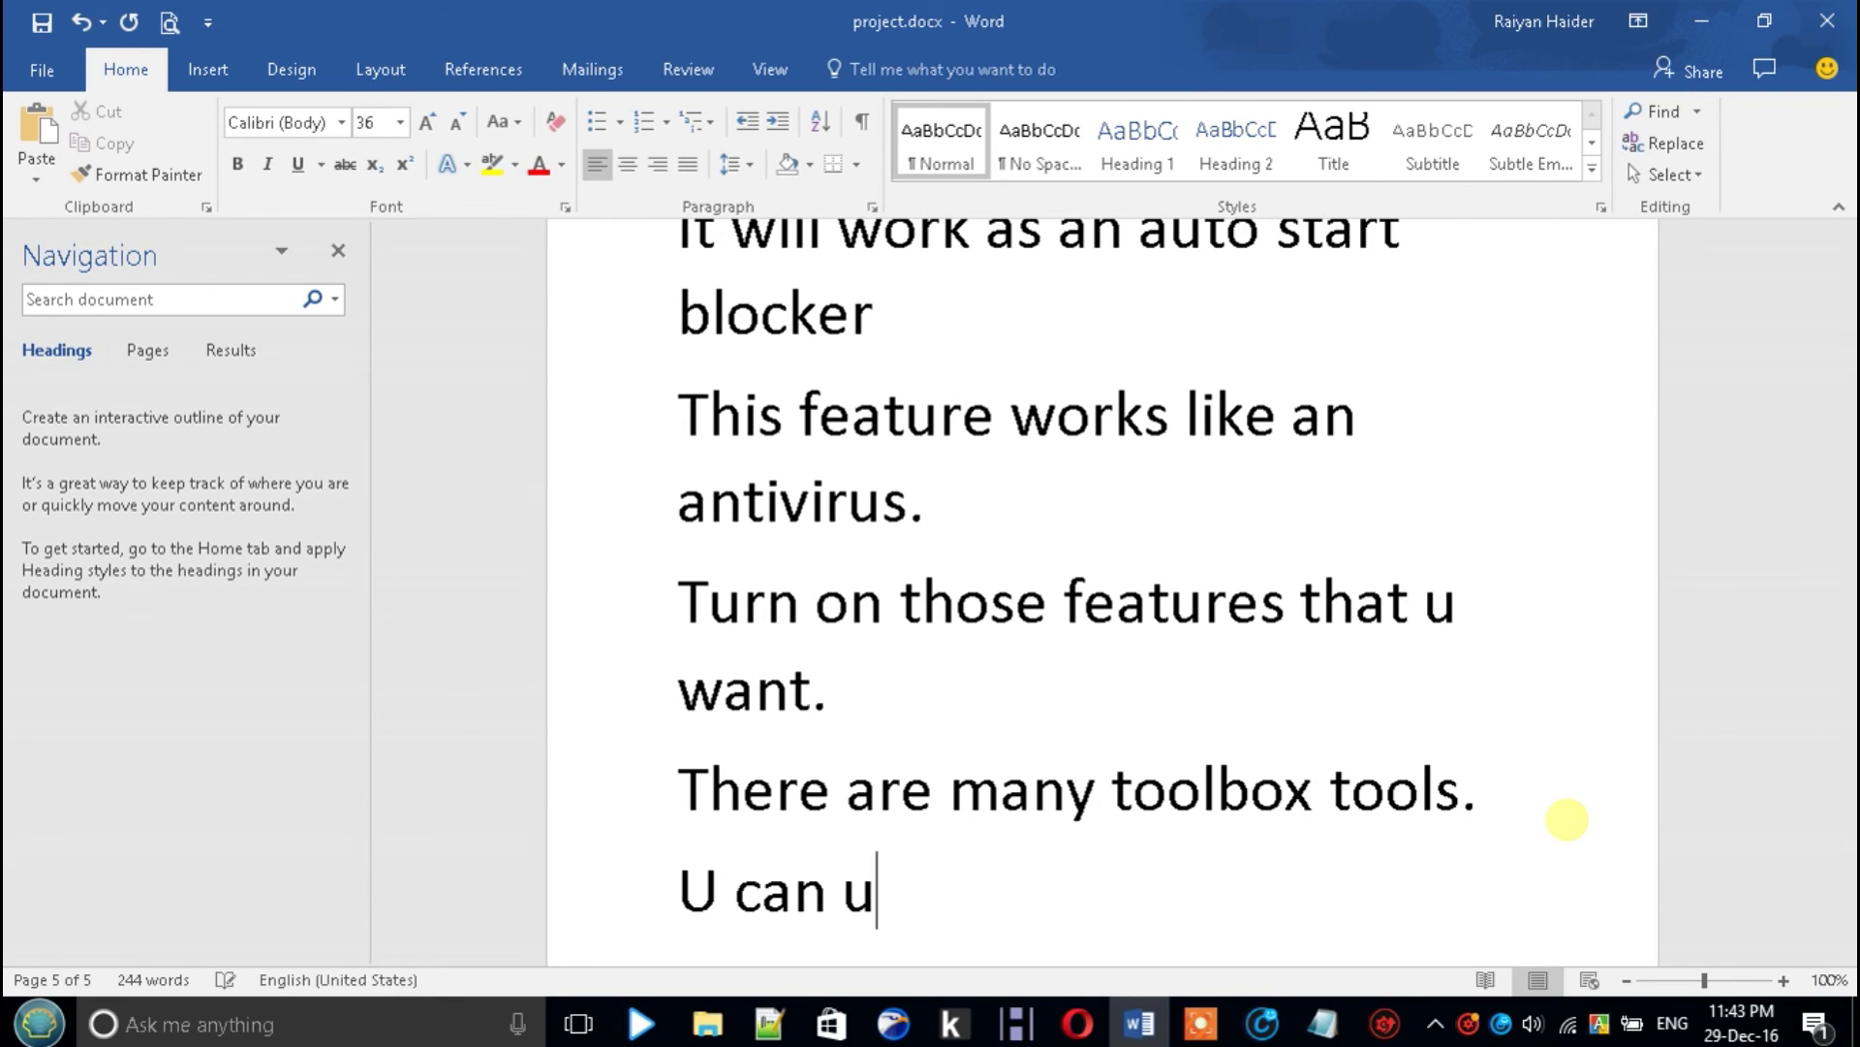
text(se all o)
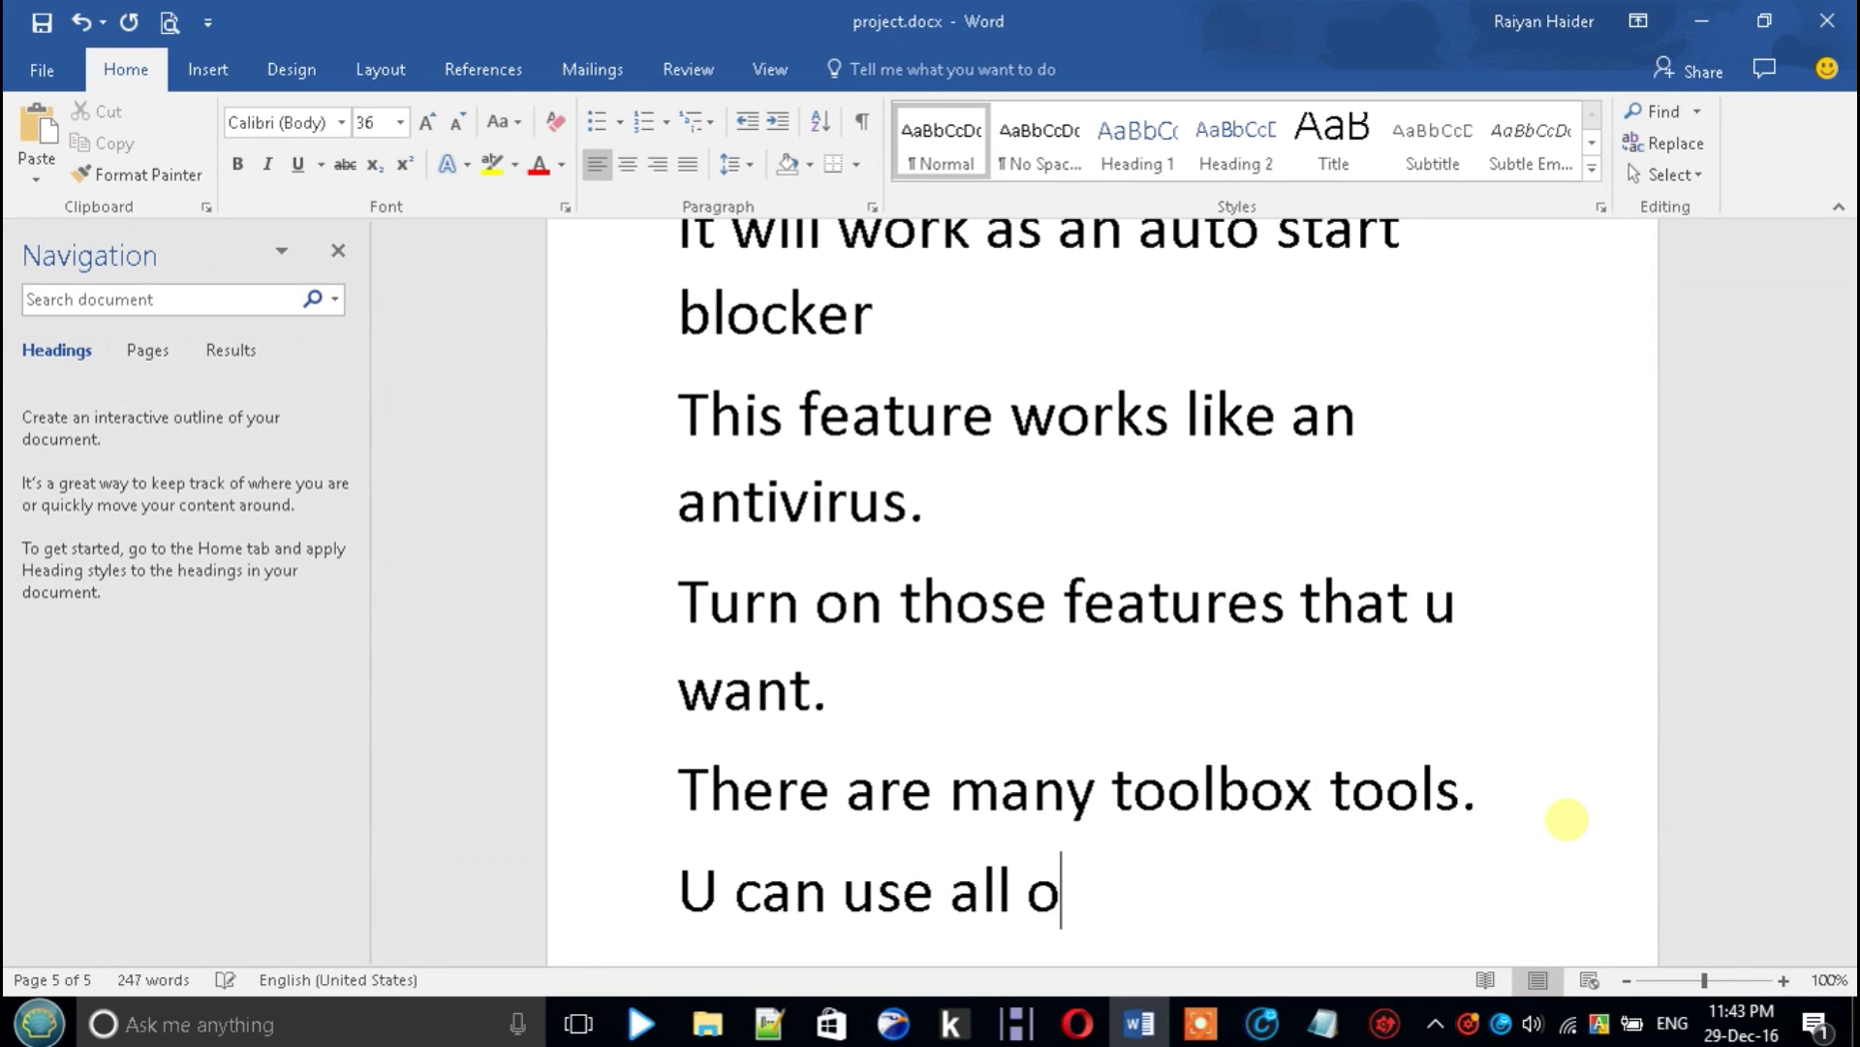
text(f them)
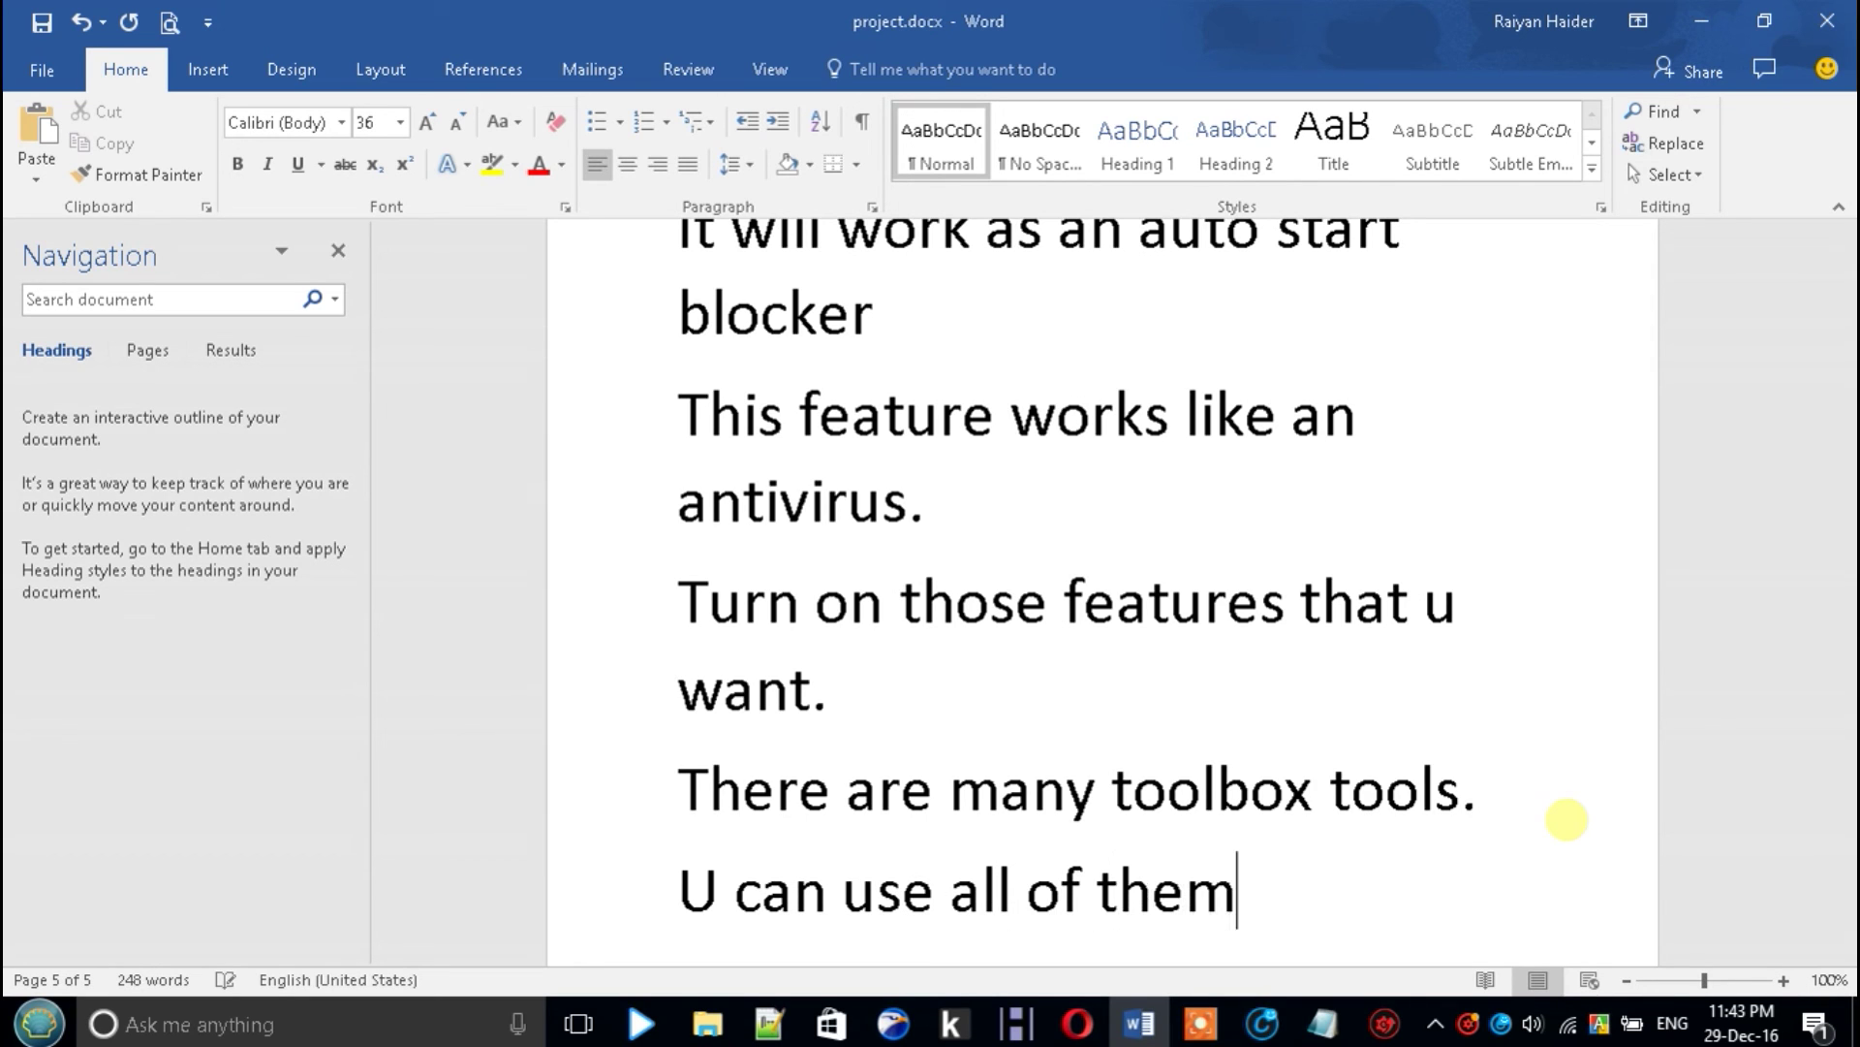
text(.)
key(Return)
Switch to Advanced SystemCare to continue the feature tour from the Toolbox
click(1262, 1024)
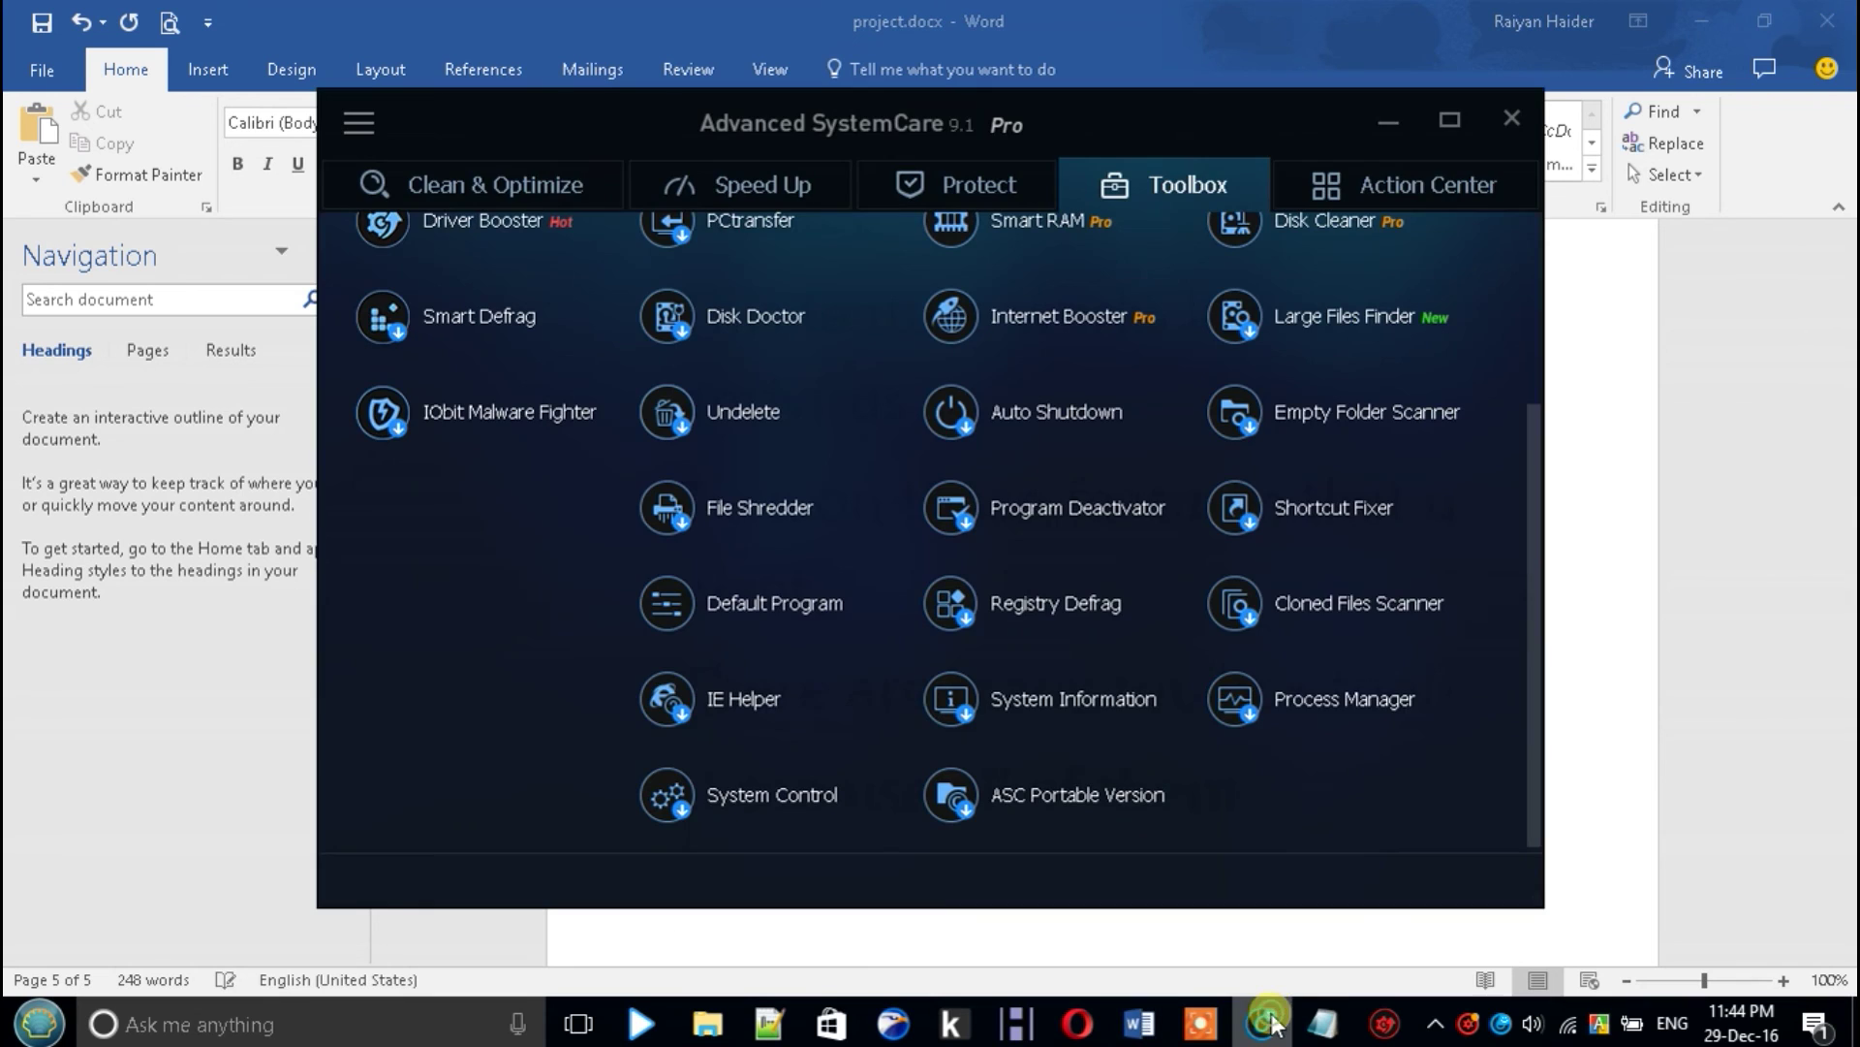